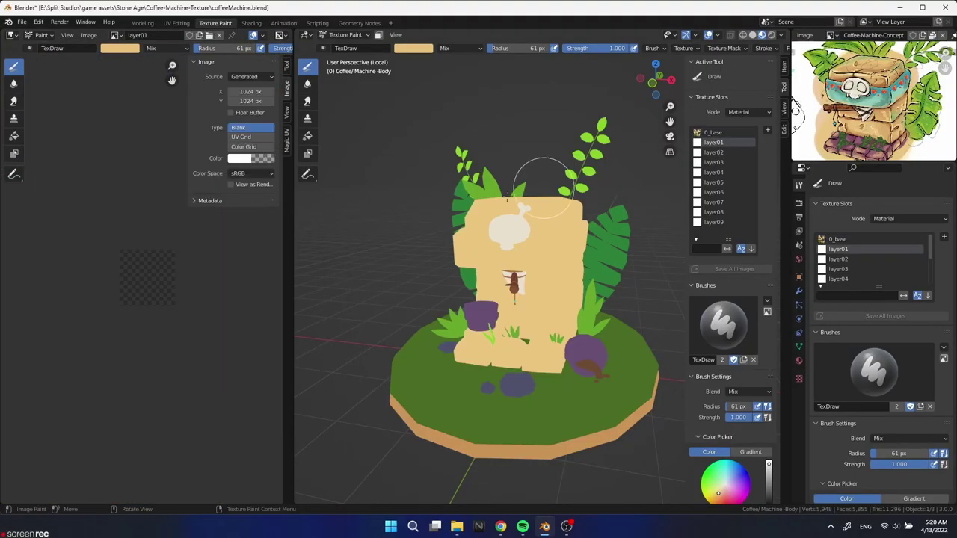
# Save the layer01 paint texture to disk as layer01.png.
pyautogui.click(89, 35)
pyautogui.click(113, 168)
pyautogui.click(641, 402)
# In Edit Mode, select the linked skull part in face mode, then return to Texture Paint.
pyautogui.press('Tab')
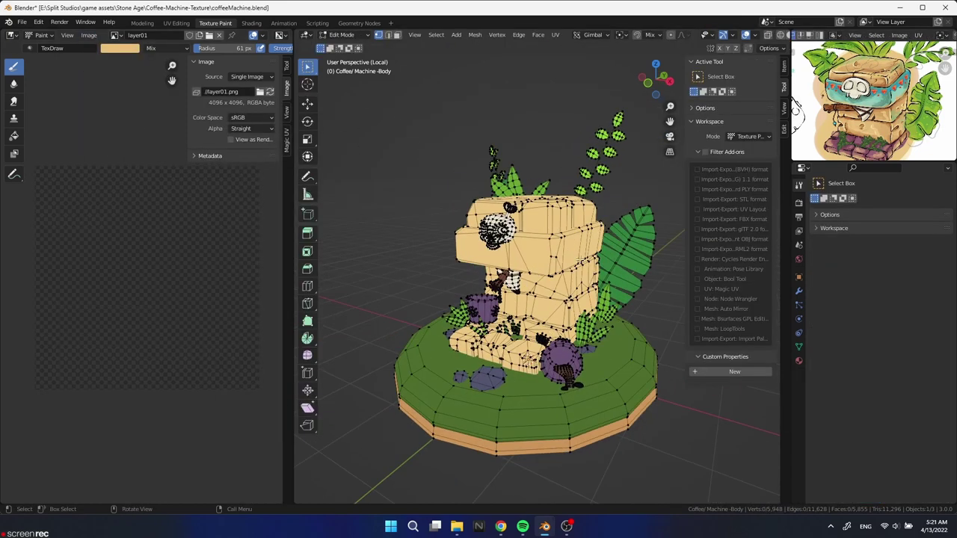
pyautogui.scroll(2, 581, 261)
pyautogui.press('3')
pyautogui.press('l')
pyautogui.scroll(2, 574, 258)
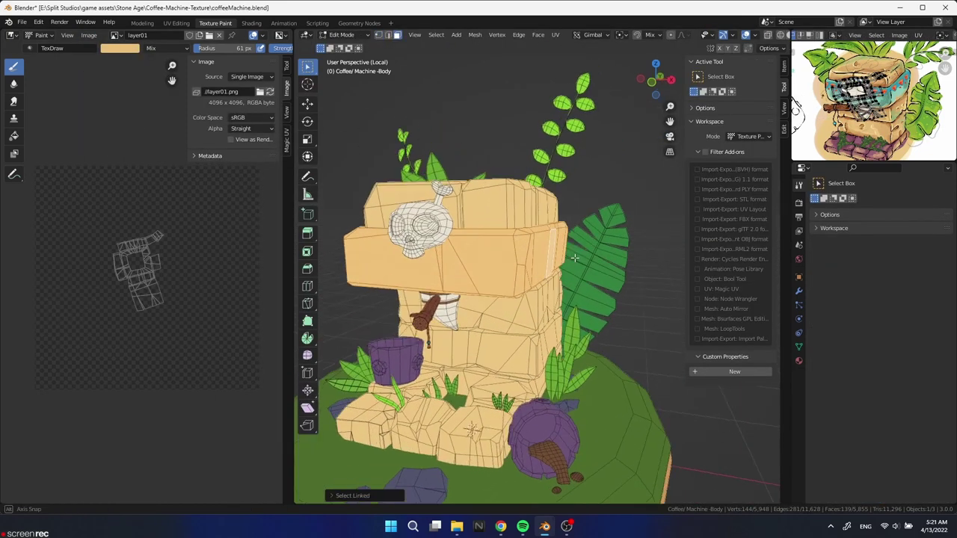
pyautogui.press('Tab')
pyautogui.moveTo(574, 258)
pyautogui.mouseDown(button='middle')
pyautogui.moveTo(555, 332)
pyautogui.moveTo(824, 338)
pyautogui.mouseUp(button='middle')
# Pick light orange, lower brush strength to 0.563, and paint shading across the middle block.
pyautogui.scroll(-4, 894, 310)
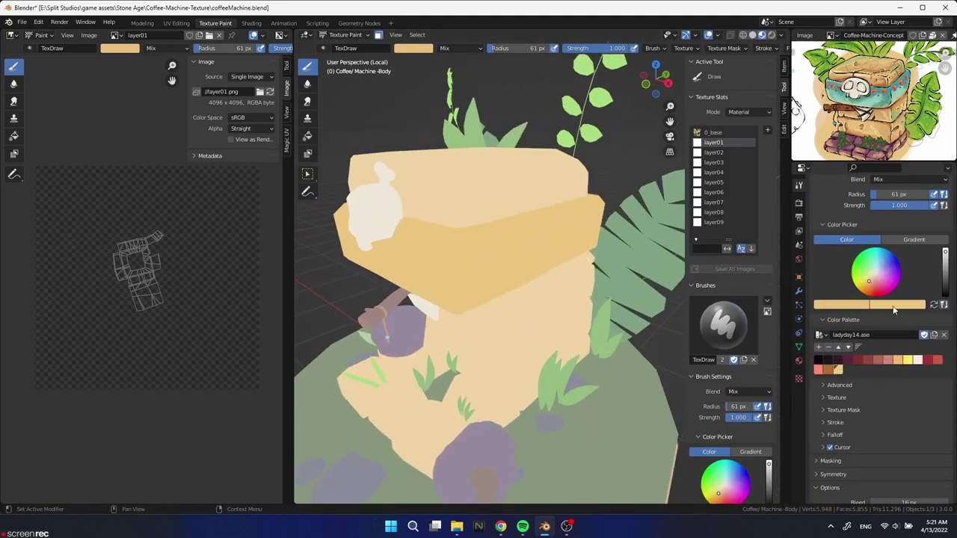
pyautogui.click(898, 361)
pyautogui.scroll(2, 502, 307)
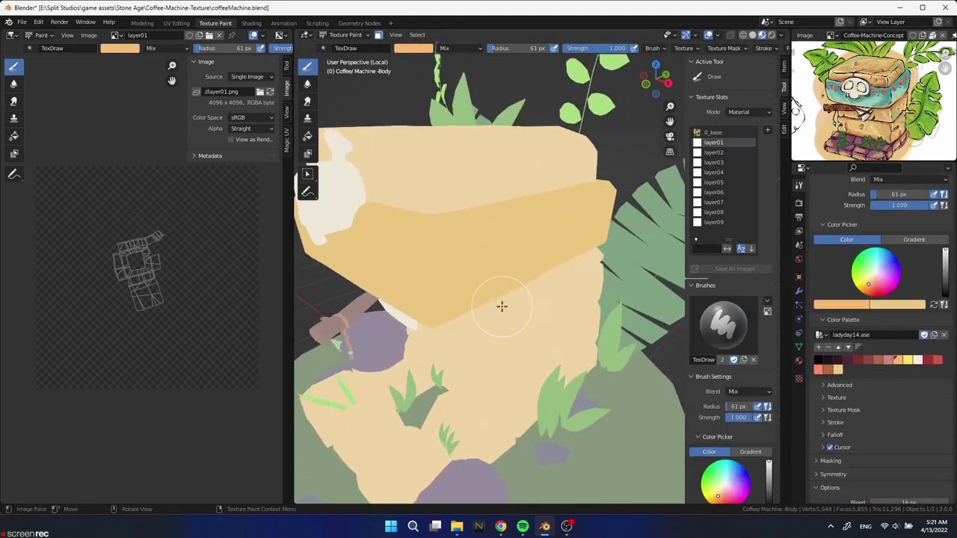
pyautogui.hotkey('shift', 'f')
pyautogui.moveTo(570, 235); pyautogui.dragTo(489, 286)
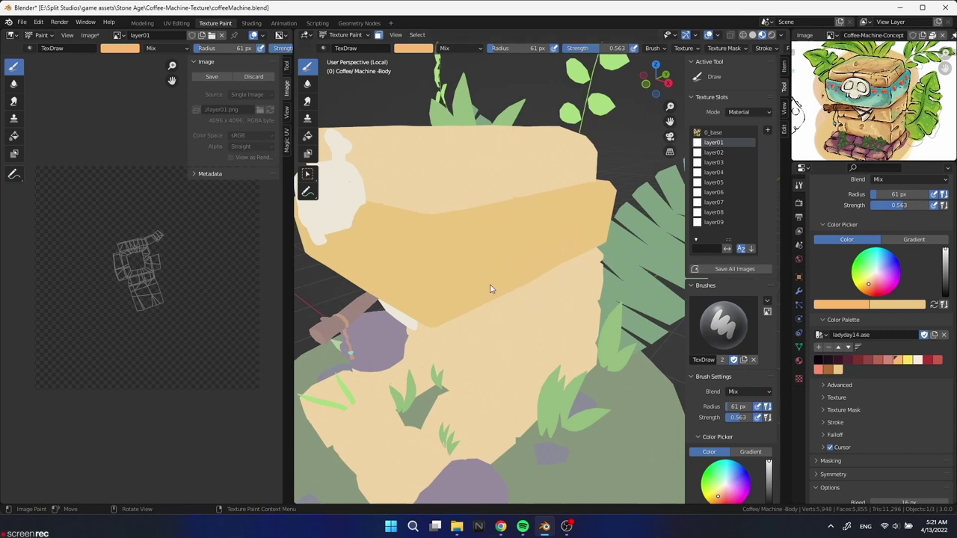
pyautogui.moveTo(489, 287); pyautogui.dragTo(503, 294, button='middle')
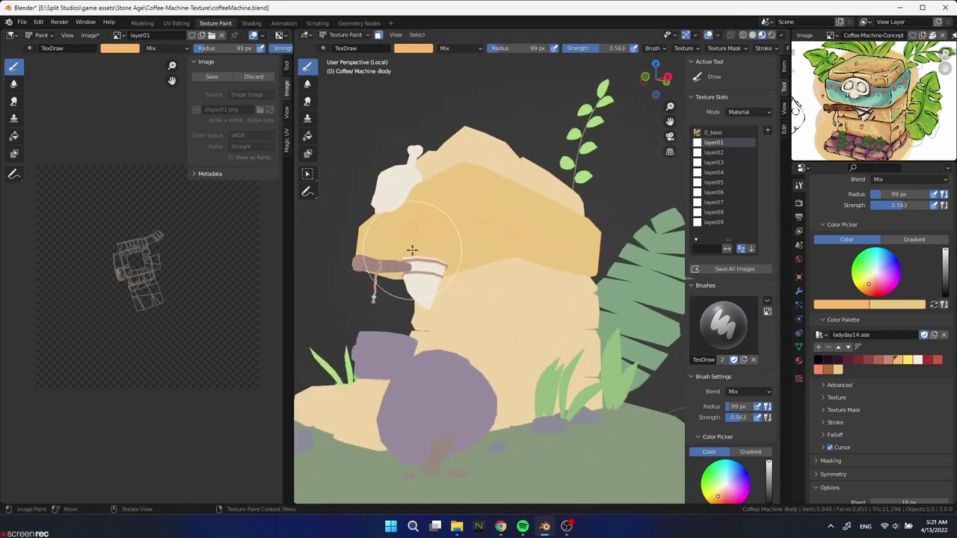
pyautogui.moveTo(412, 249); pyautogui.dragTo(335, 215, button='middle')
pyautogui.moveTo(531, 238)
pyautogui.mouseDown(button='middle')
pyautogui.moveTo(490, 288)
pyautogui.moveTo(472, 262)
pyautogui.mouseUp(button='middle')
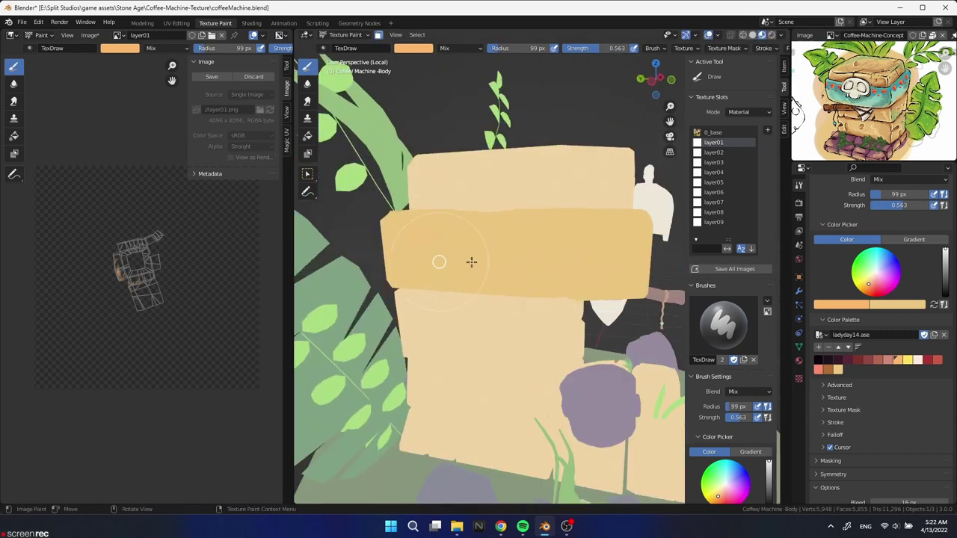
pyautogui.moveTo(444, 297); pyautogui.dragTo(577, 286, button='middle')
pyautogui.moveTo(492, 256); pyautogui.dragTo(463, 345, button='middle')
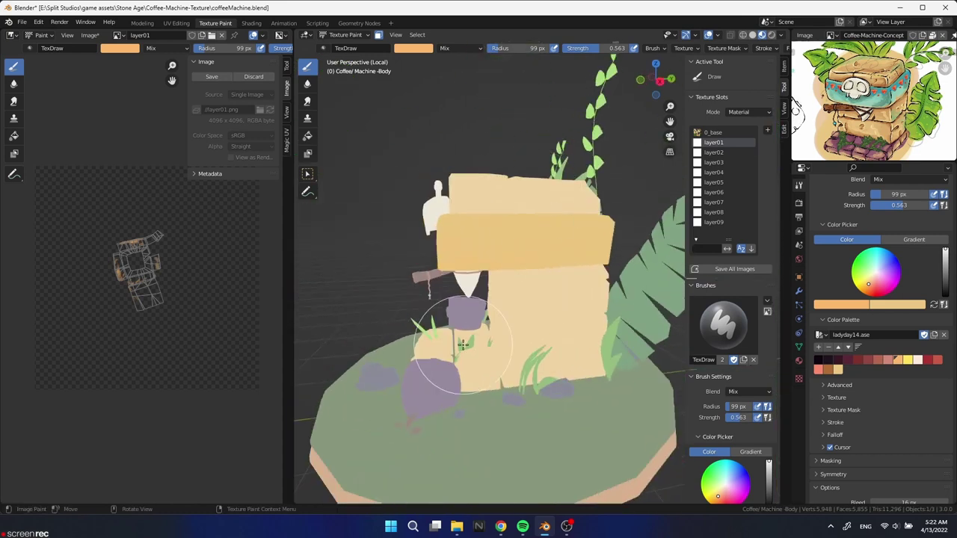
pyautogui.moveTo(610, 237)
pyautogui.mouseDown(button='middle')
pyautogui.moveTo(526, 325)
pyautogui.moveTo(613, 329)
pyautogui.mouseUp(button='middle')
# Switch to the red palette colour and resize the brush from 40 px to 91 px.
pyautogui.click(888, 360)
pyautogui.click(938, 361)
pyautogui.press('f')
pyautogui.click(573, 325)
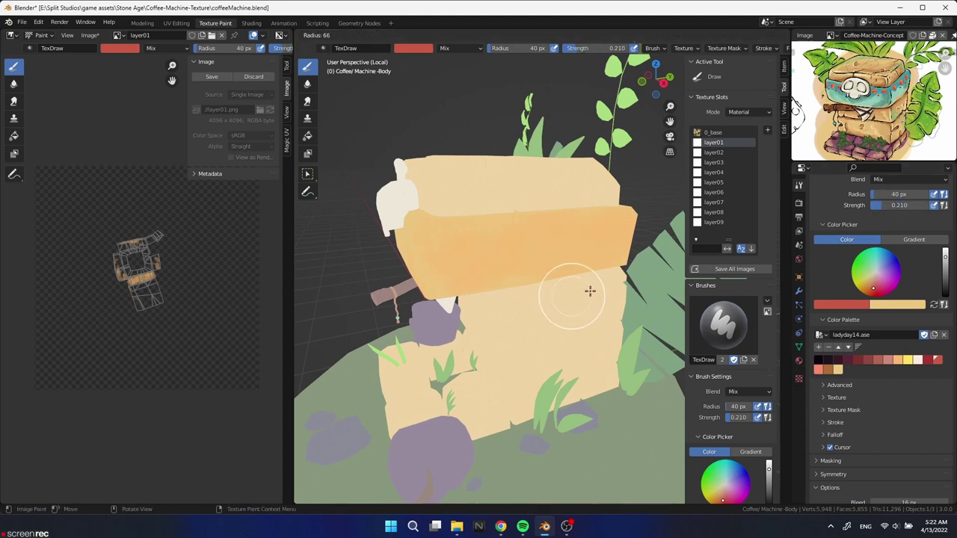
pyautogui.press('f')
pyautogui.click(472, 235)
pyautogui.moveTo(572, 385); pyautogui.dragTo(530, 385, button='middle')
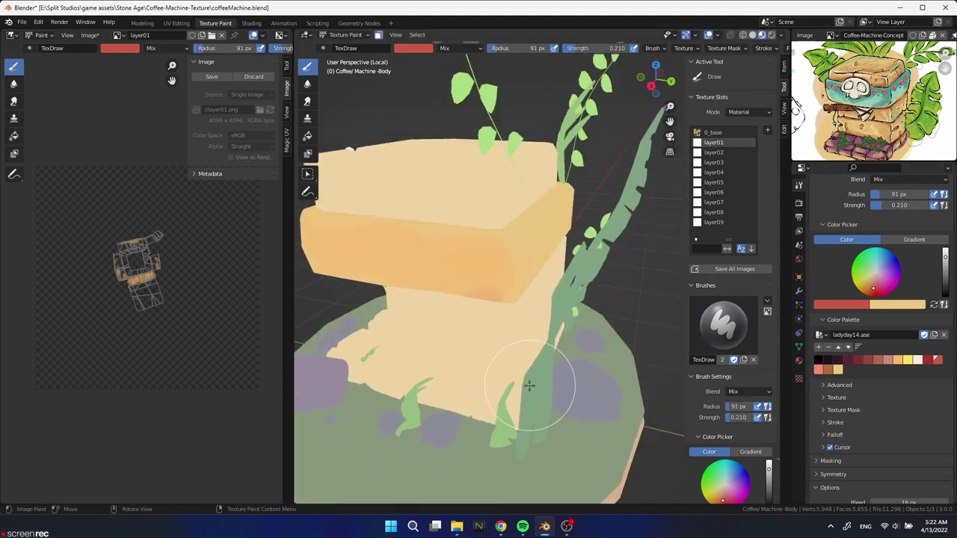
pyautogui.moveTo(581, 202)
pyautogui.mouseDown(button='middle')
pyautogui.moveTo(531, 256)
pyautogui.moveTo(613, 244)
pyautogui.moveTo(598, 299)
pyautogui.moveTo(631, 226)
pyautogui.mouseUp(button='middle')
# Load the dream-haze-8.ase palette and lower brush strength to 0.084.
pyautogui.click(822, 335)
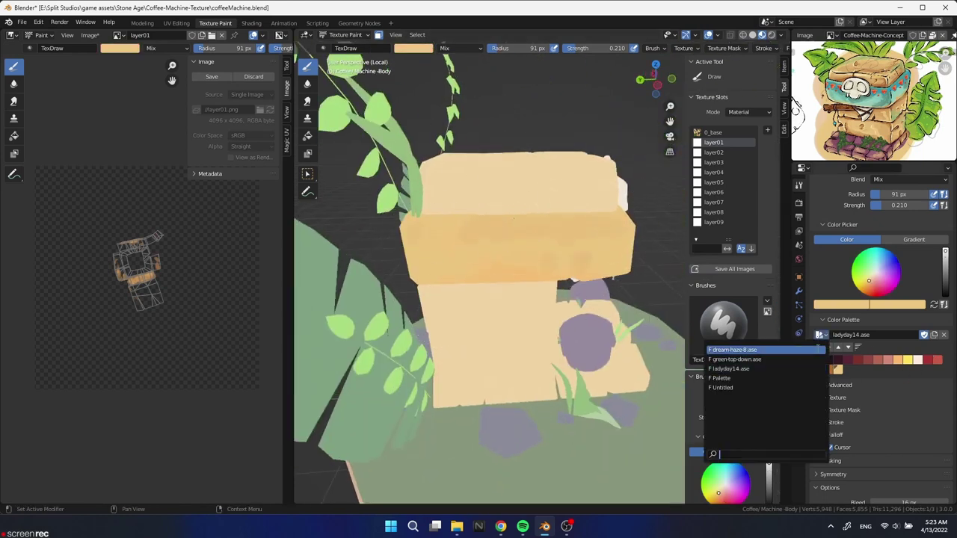
pyautogui.click(730, 347)
pyautogui.click(879, 205)
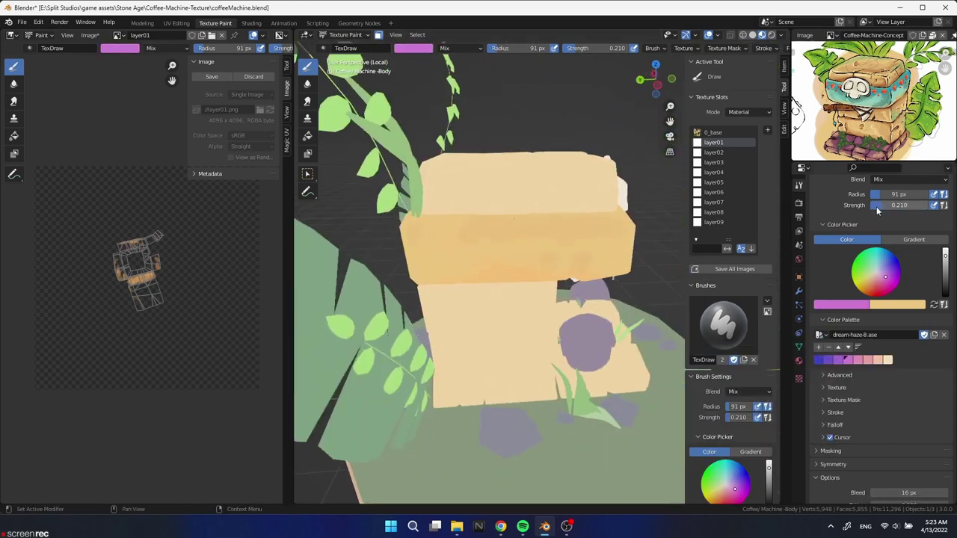
pyautogui.write('0.084')
pyautogui.moveTo(551, 228)
pyautogui.mouseDown(button='middle')
pyautogui.moveTo(560, 278)
pyautogui.moveTo(594, 243)
pyautogui.moveTo(437, 274)
pyautogui.mouseUp(button='middle')
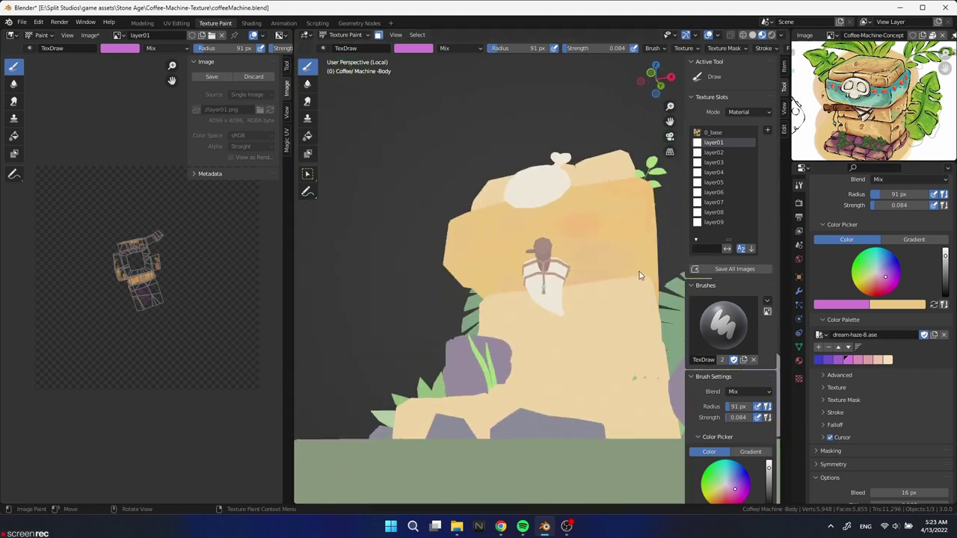
pyautogui.moveTo(640, 275)
pyautogui.mouseDown(button='middle')
pyautogui.moveTo(566, 316)
pyautogui.moveTo(590, 320)
pyautogui.mouseUp(button='middle')
pyautogui.moveTo(566, 281)
pyautogui.mouseDown(button='middle')
pyautogui.moveTo(524, 284)
pyautogui.moveTo(587, 264)
pyautogui.mouseUp(button='middle')
pyautogui.moveTo(520, 235); pyautogui.dragTo(551, 360, button='middle')
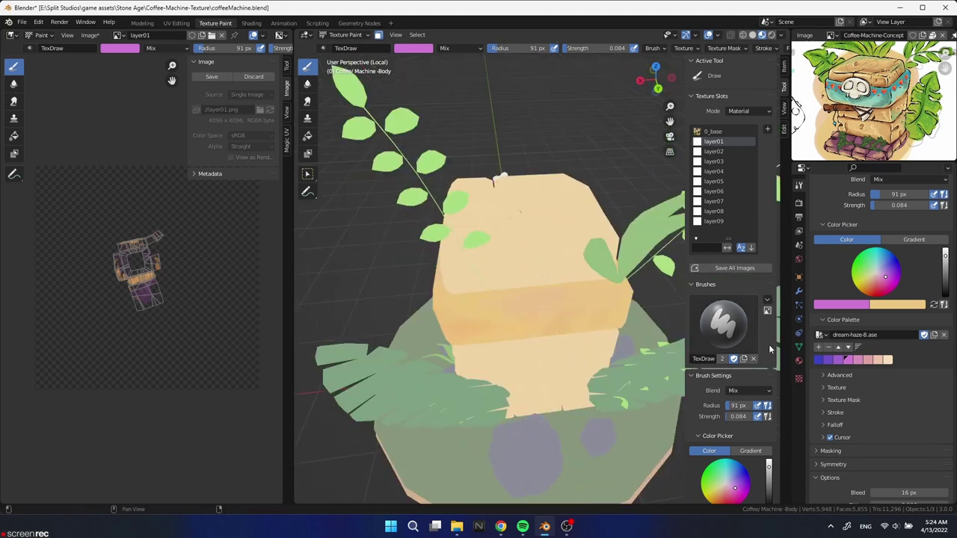
# Pick a darker purple and tint the stone blocks around the top.
pyautogui.click(836, 359)
pyautogui.moveTo(553, 316); pyautogui.dragTo(673, 344, button='middle')
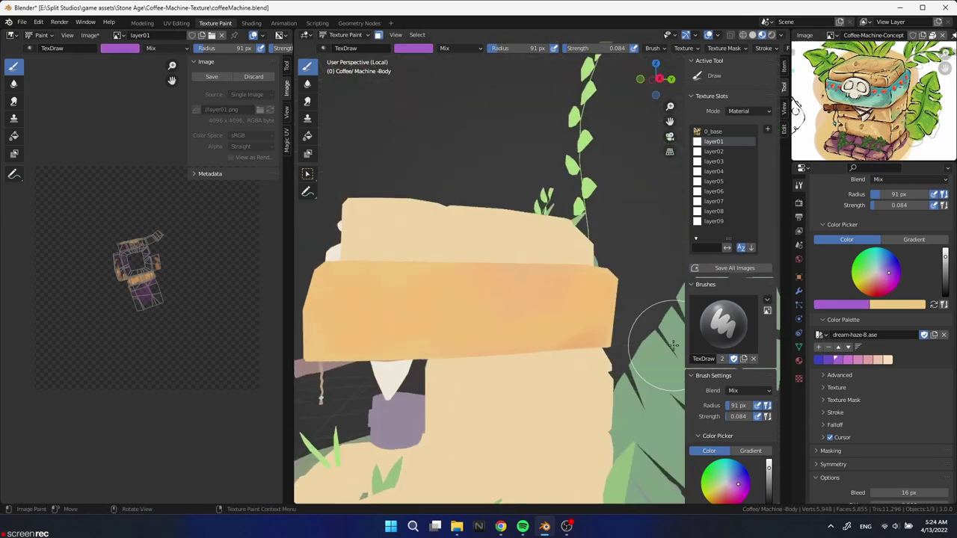
pyautogui.moveTo(438, 276); pyautogui.dragTo(556, 331, button='middle')
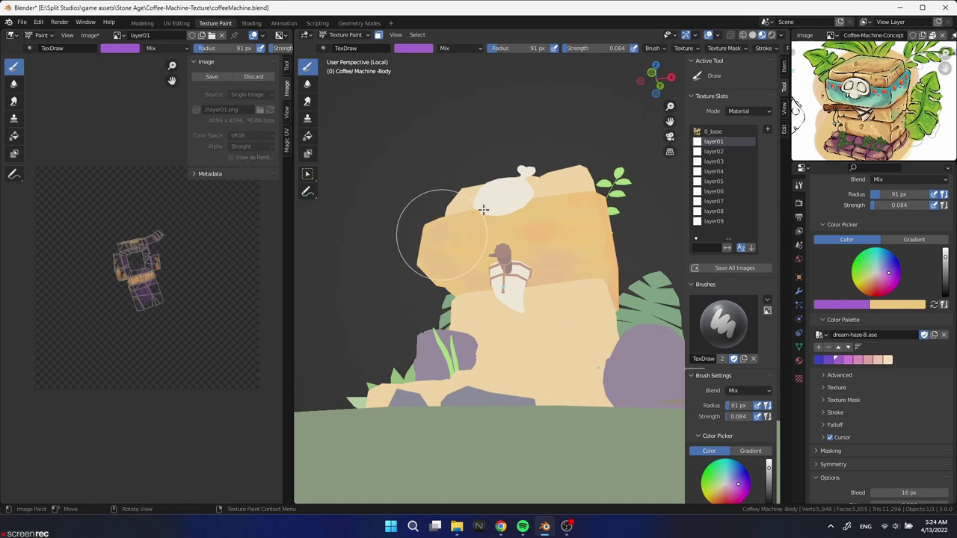
pyautogui.moveTo(484, 209)
pyautogui.mouseDown(button='middle')
pyautogui.moveTo(605, 344)
pyautogui.moveTo(556, 319)
pyautogui.moveTo(494, 342)
pyautogui.moveTo(483, 291)
pyautogui.mouseUp(button='middle')
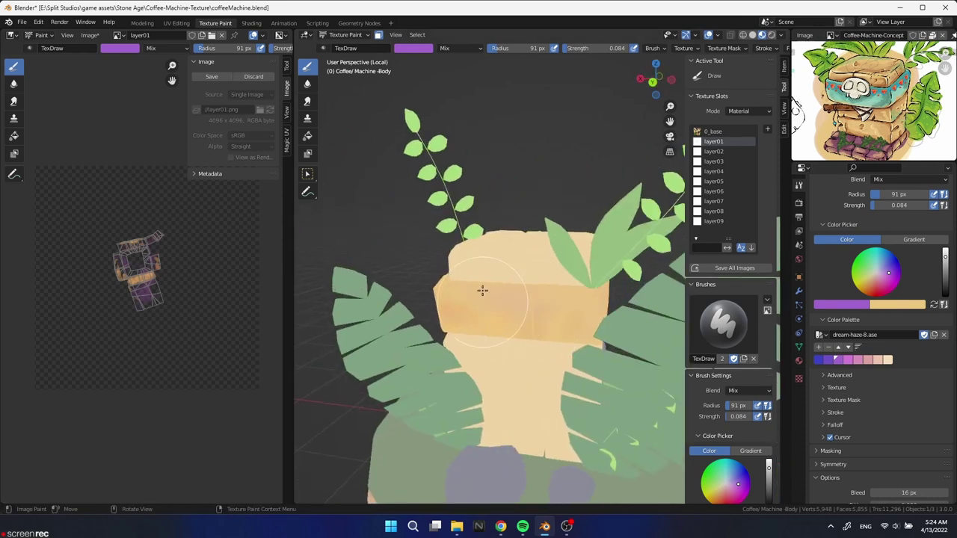
# Load the green-top-down.ase palette and review the machine's middle band.
pyautogui.click(820, 335)
pyautogui.click(793, 359)
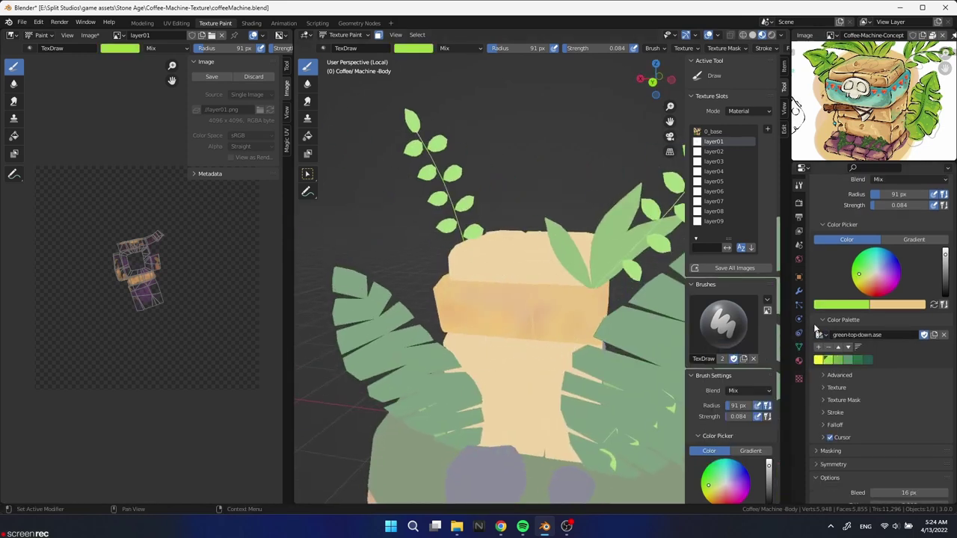
pyautogui.scroll(3, 528, 322)
pyautogui.moveTo(523, 327)
pyautogui.mouseDown(button='middle')
pyautogui.moveTo(641, 327)
pyautogui.moveTo(513, 278)
pyautogui.moveTo(648, 267)
pyautogui.moveTo(521, 355)
pyautogui.moveTo(532, 336)
pyautogui.mouseUp(button='middle')
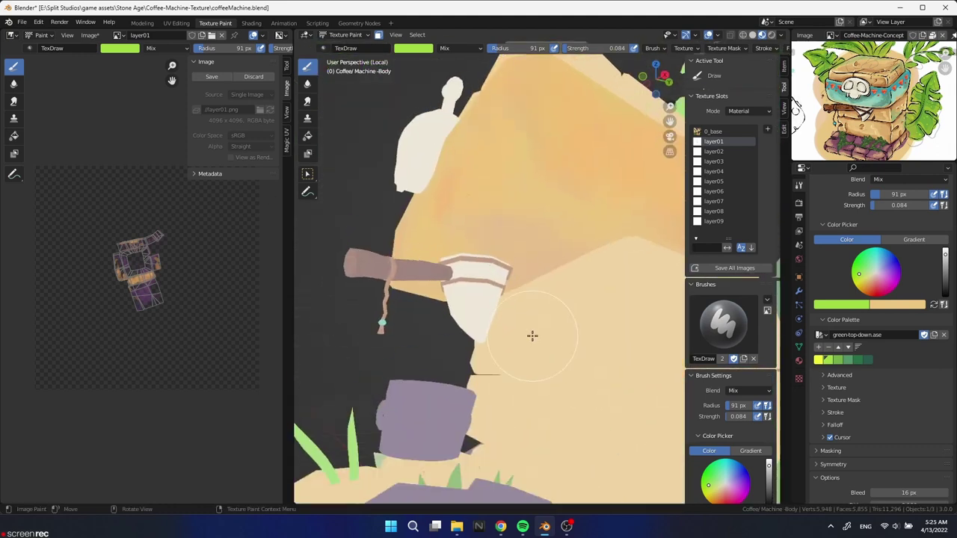
pyautogui.moveTo(508, 282)
pyautogui.mouseDown(button='middle')
pyautogui.moveTo(554, 291)
pyautogui.moveTo(480, 287)
pyautogui.mouseUp(button='middle')
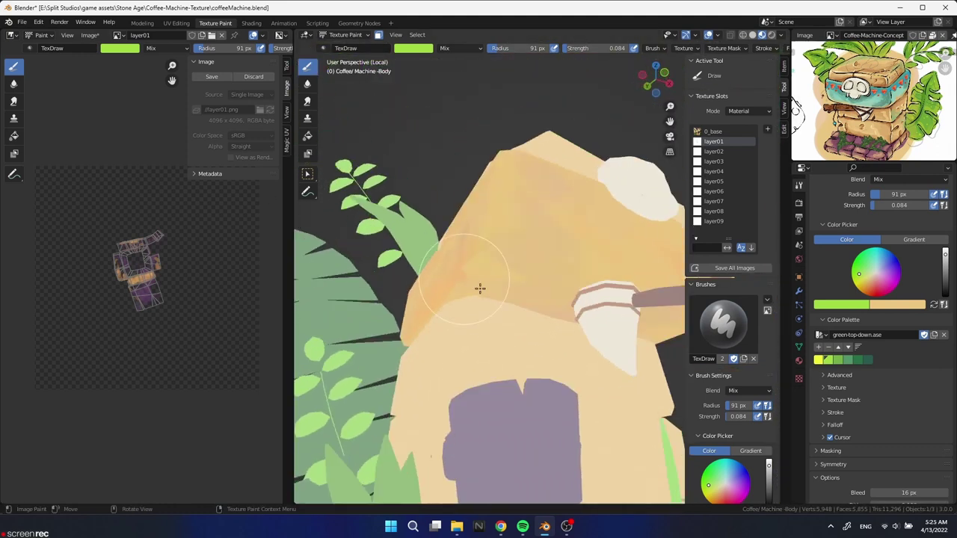
pyautogui.moveTo(465, 321); pyautogui.dragTo(468, 211, button='middle')
# Use the Smear brush to blend the orange shading on the middle block rightward.
pyautogui.press('3')
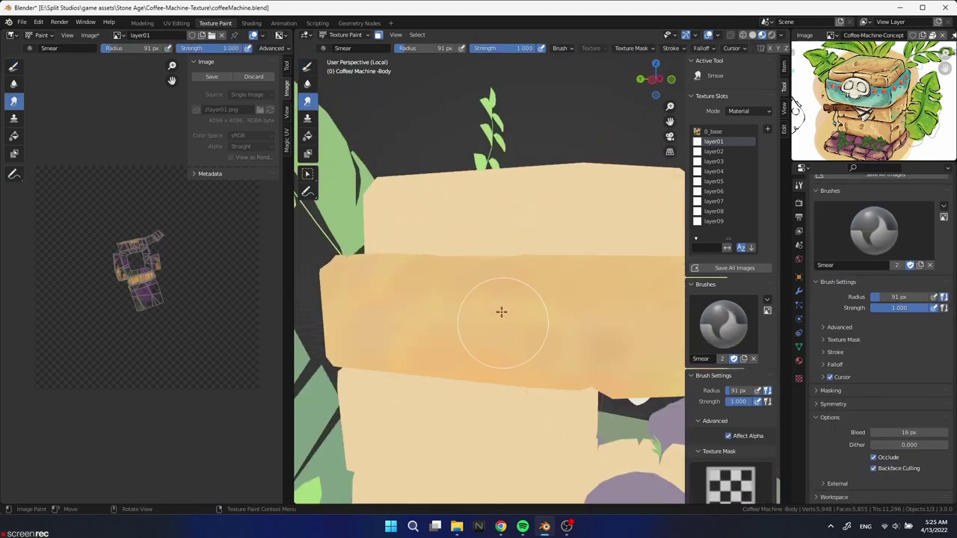
pyautogui.moveTo(610, 370)
pyautogui.mouseDown(button='middle')
pyautogui.moveTo(429, 327)
pyautogui.moveTo(483, 330)
pyautogui.mouseUp(button='middle')
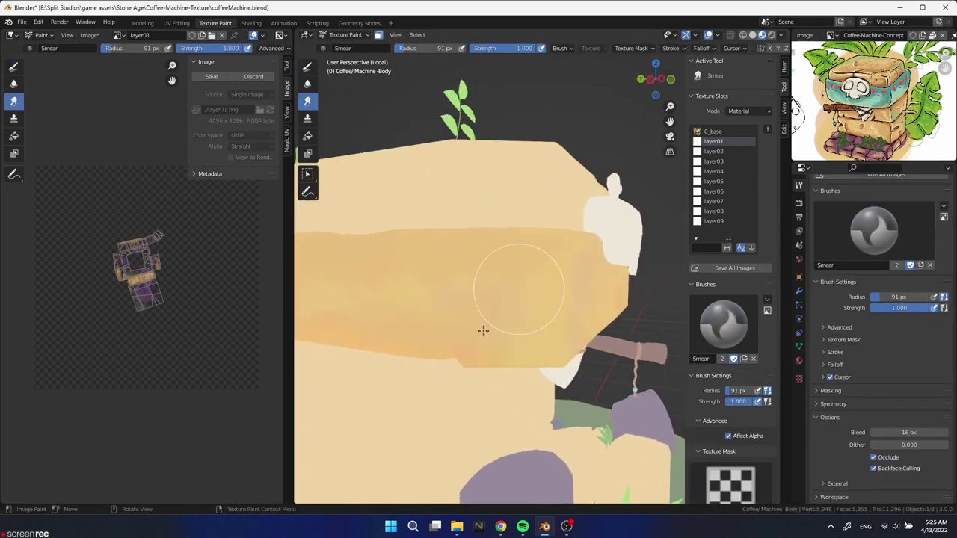
pyautogui.moveTo(649, 357)
pyautogui.mouseDown(button='middle')
pyautogui.moveTo(499, 271)
pyautogui.moveTo(459, 169)
pyautogui.mouseUp(button='middle')
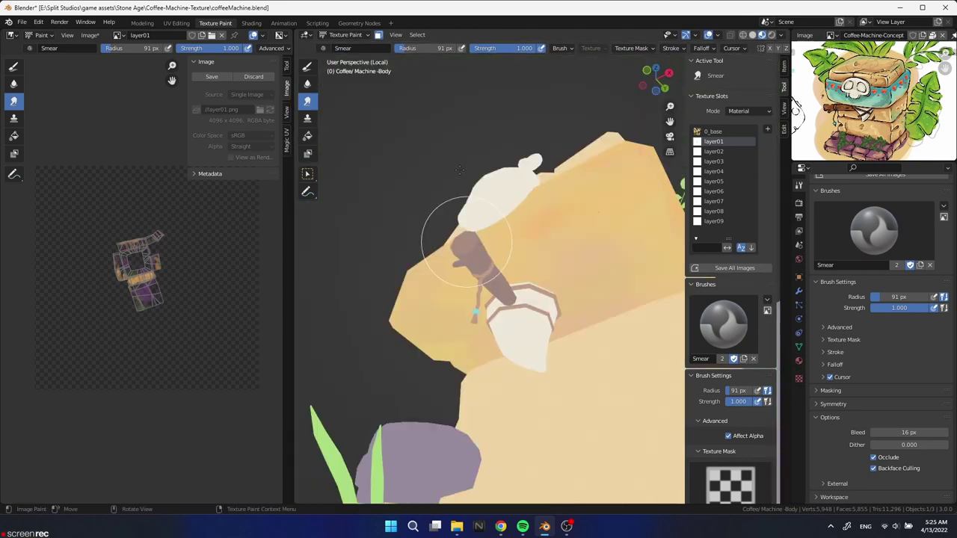
pyautogui.moveTo(467, 329); pyautogui.dragTo(572, 283, button='middle')
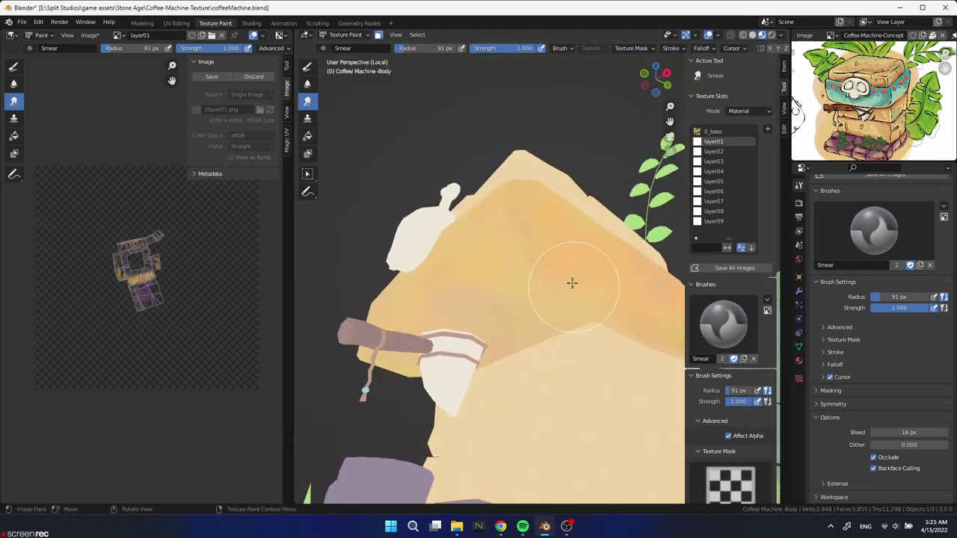
pyautogui.moveTo(503, 246); pyautogui.dragTo(487, 292, button='middle')
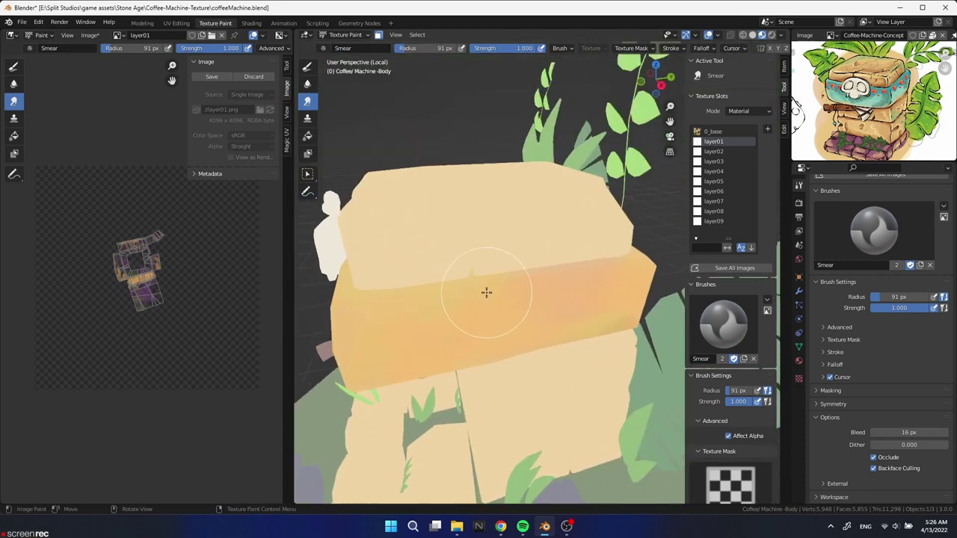
pyautogui.moveTo(379, 281)
pyautogui.mouseDown(button='middle')
pyautogui.moveTo(538, 332)
pyautogui.moveTo(489, 246)
pyautogui.moveTo(580, 308)
pyautogui.mouseUp(button='middle')
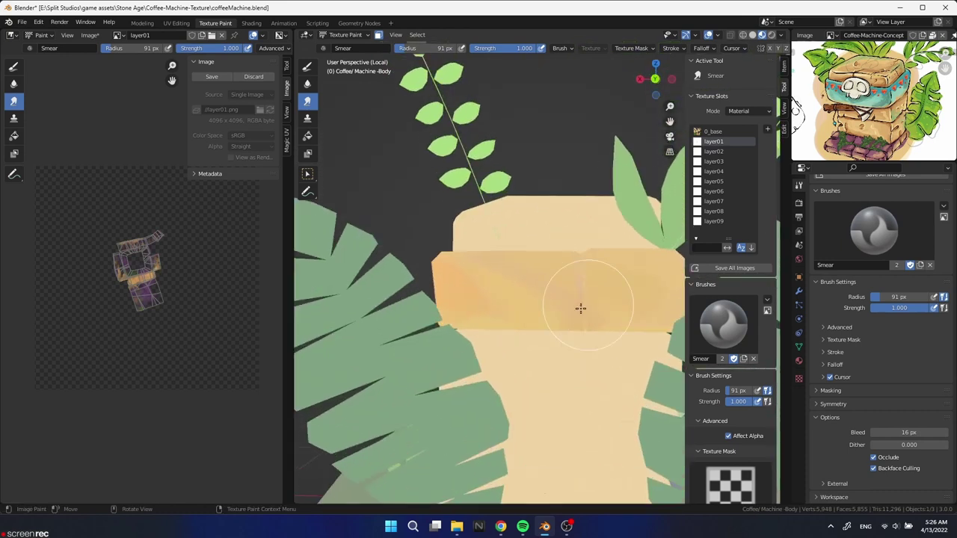
pyautogui.moveTo(480, 292); pyautogui.dragTo(564, 325)
# Shrink the brush radius to 55 px and select the Soften brush.
pyautogui.press('f')
pyautogui.click(532, 287)
pyautogui.click(307, 85)
# Reselect the block's linked mesh part in Edit Mode and return to Texture Paint.
pyautogui.moveTo(407, 223); pyautogui.dragTo(451, 376, button='middle')
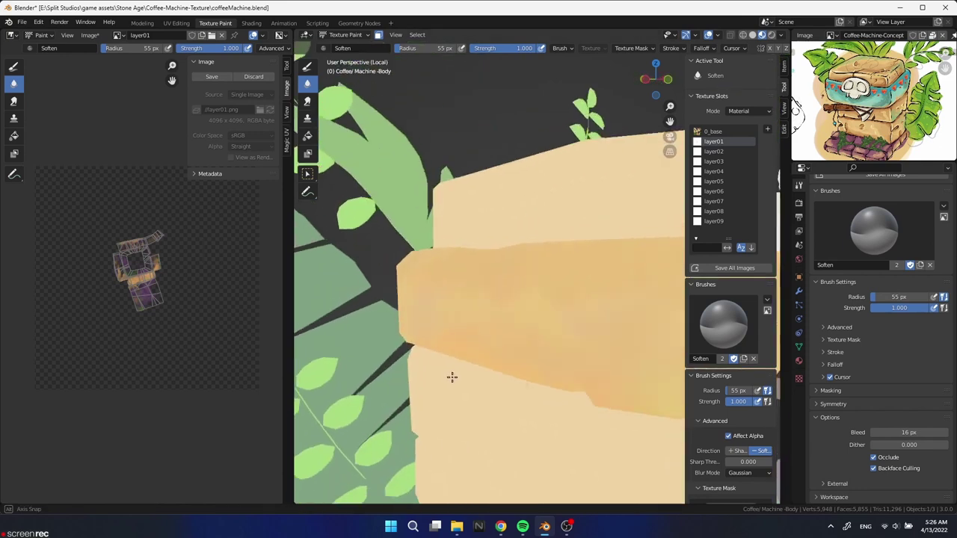
pyautogui.scroll(-5, 526, 349)
pyautogui.scroll(5, 526, 349)
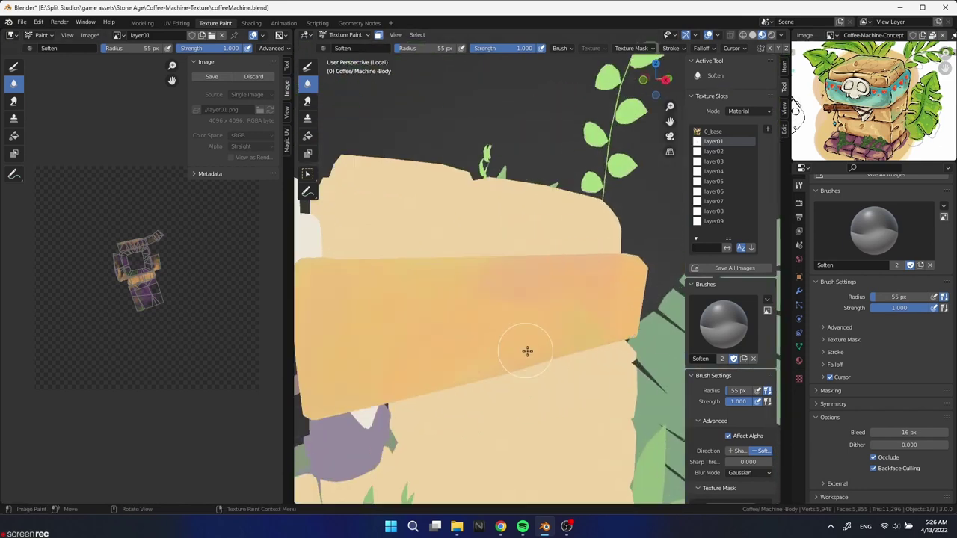
pyautogui.moveTo(526, 348)
pyautogui.mouseDown(button='middle')
pyautogui.moveTo(513, 302)
pyautogui.moveTo(616, 400)
pyautogui.mouseUp(button='middle')
pyautogui.scroll(-5, 615, 400)
pyautogui.press('Tab')
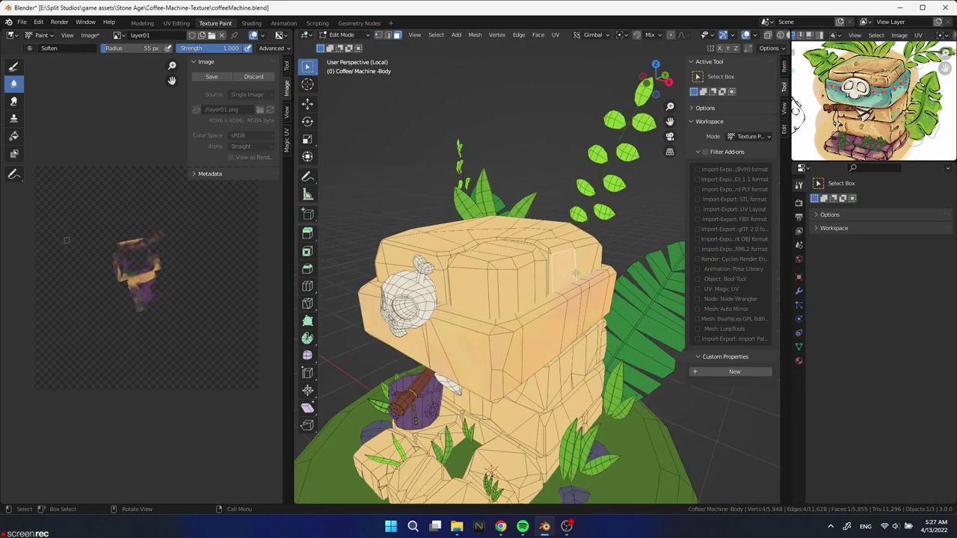
pyautogui.press('l')
pyautogui.scroll(4, 572, 292)
pyautogui.press('Tab')
# Sample the block's tan colour and set brush strength to full 1.000.
pyautogui.scroll(3, 585, 332)
pyautogui.scroll(2, 554, 312)
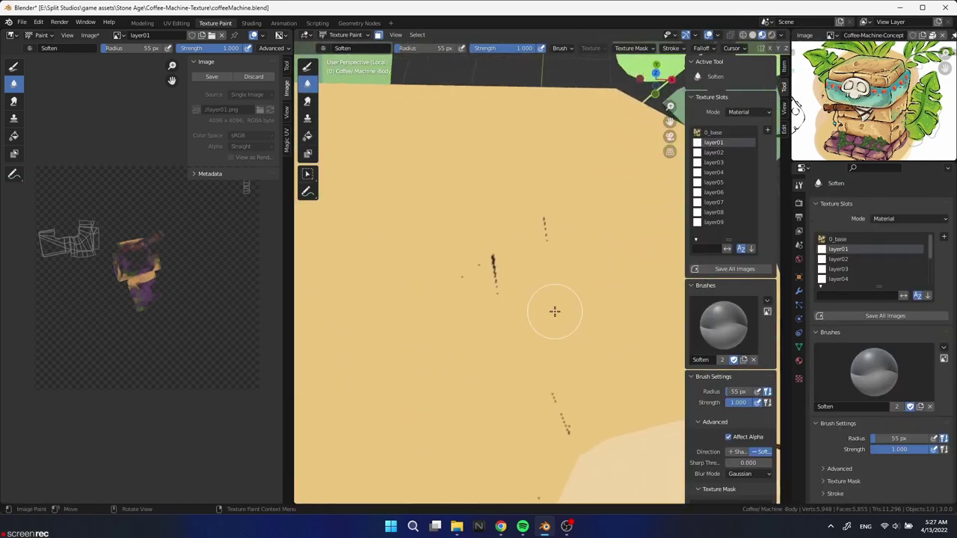
pyautogui.scroll(-5, 881, 335)
pyautogui.click(821, 435)
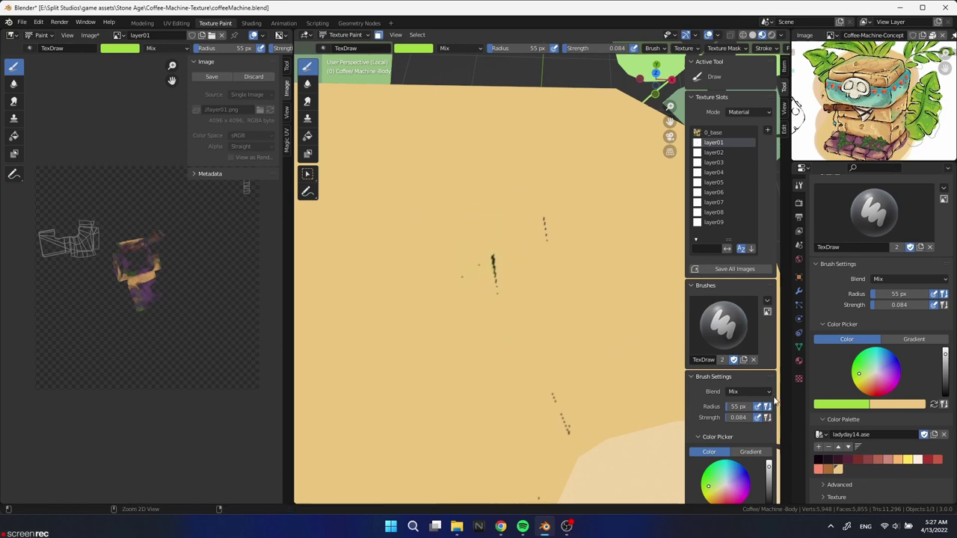
pyautogui.press('s')
pyautogui.press('BackSpace')
# Make 0_base the active paint slot and frame the block's UV island in the Image Editor.
pyautogui.click(713, 133)
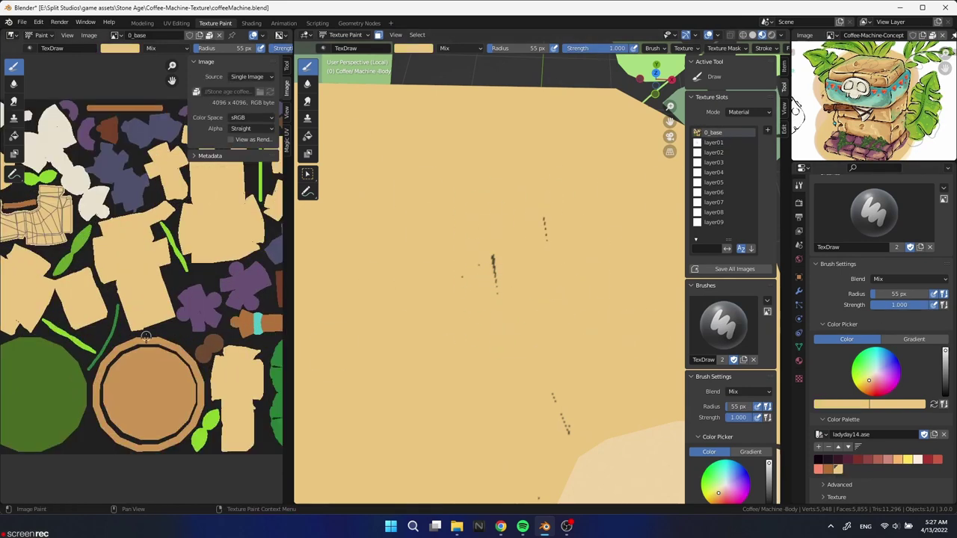
pyautogui.scroll(-3, 564, 388)
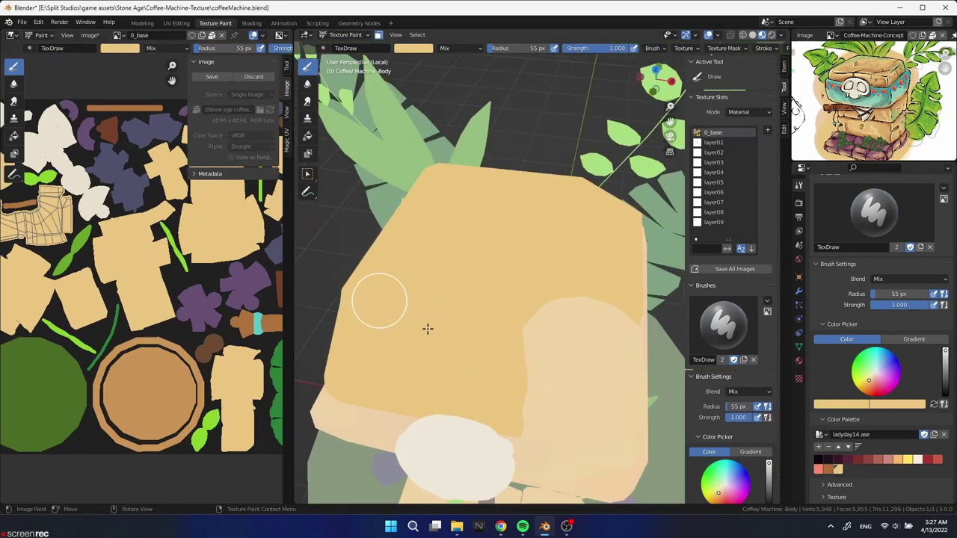
pyautogui.scroll(4, 427, 326)
pyautogui.moveTo(466, 359)
pyautogui.mouseDown(button='middle')
pyautogui.moveTo(509, 273)
pyautogui.moveTo(558, 259)
pyautogui.moveTo(434, 299)
pyautogui.moveTo(464, 270)
pyautogui.mouseUp(button='middle')
pyautogui.scroll(5, 188, 359)
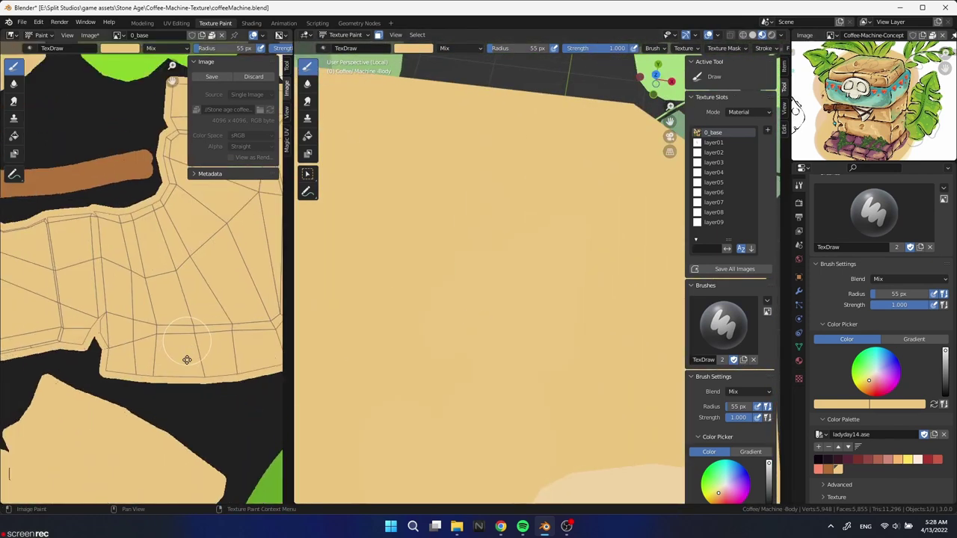
pyautogui.scroll(2, 103, 350)
pyautogui.moveTo(103, 350); pyautogui.dragTo(191, 389, button='middle')
pyautogui.scroll(2, 68, 282)
pyautogui.moveTo(68, 282); pyautogui.dragTo(130, 294, button='middle')
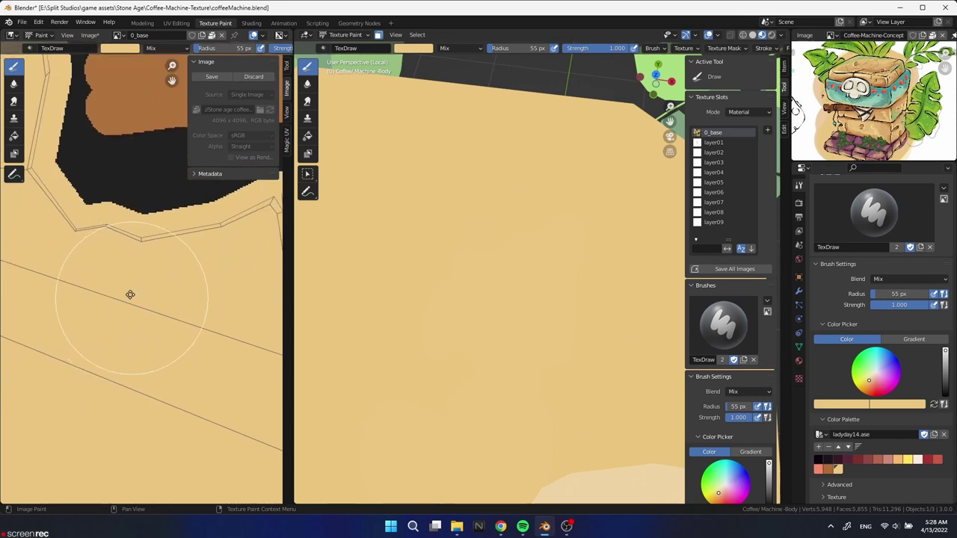
pyautogui.scroll(-3, 169, 287)
pyautogui.scroll(-3, 636, 190)
# Reactivate layer01, pick a salmon swatch, and lower brush strength to 0.269.
pyautogui.click(713, 142)
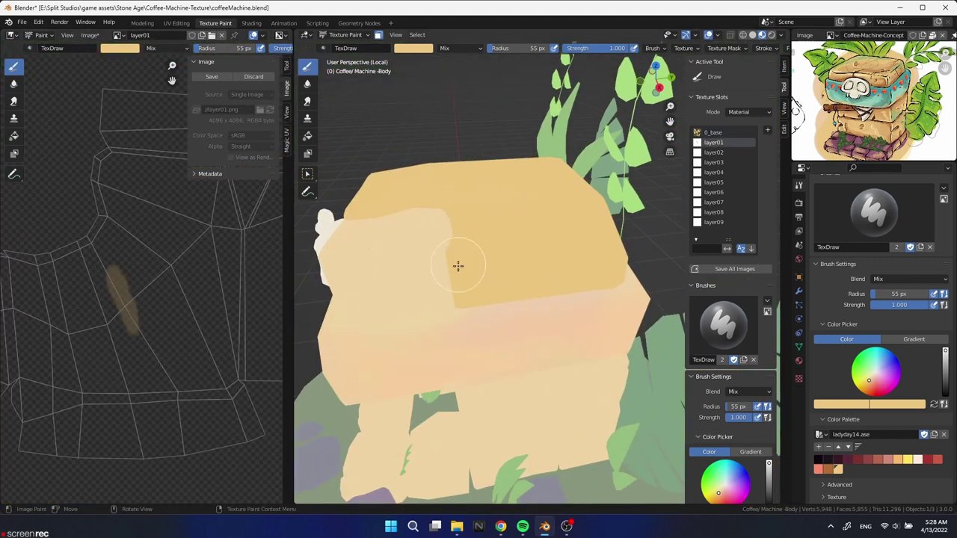
pyautogui.moveTo(457, 261); pyautogui.dragTo(478, 254, button='middle')
pyautogui.click(892, 284)
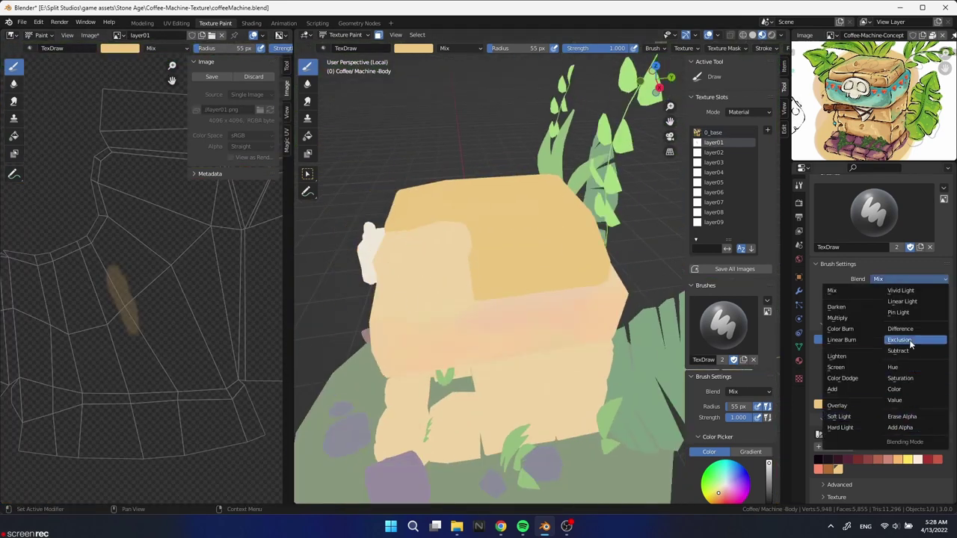
pyautogui.moveTo(570, 231); pyautogui.dragTo(590, 224, button='middle')
pyautogui.click(889, 461)
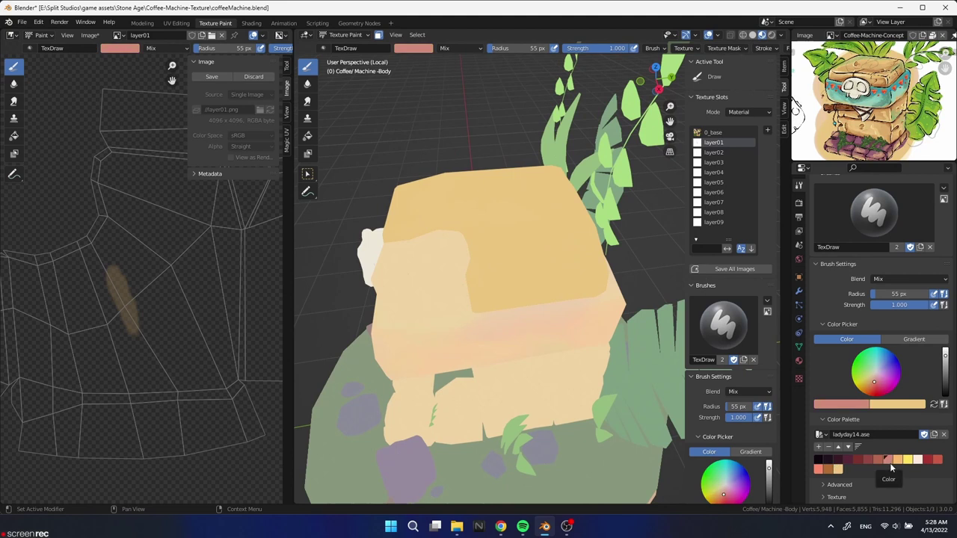
pyautogui.scroll(2, 495, 371)
pyautogui.hotkey('shift', 'f')
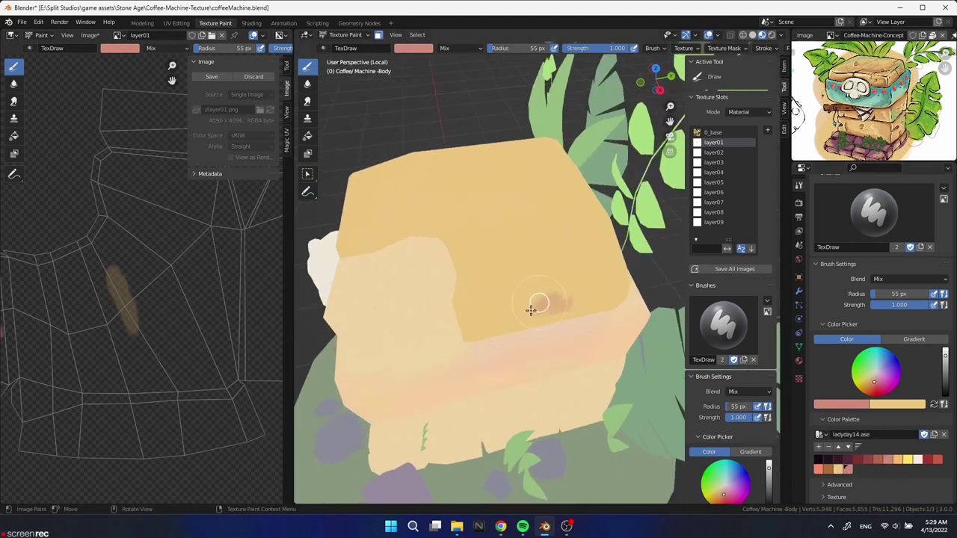
pyautogui.click(577, 305)
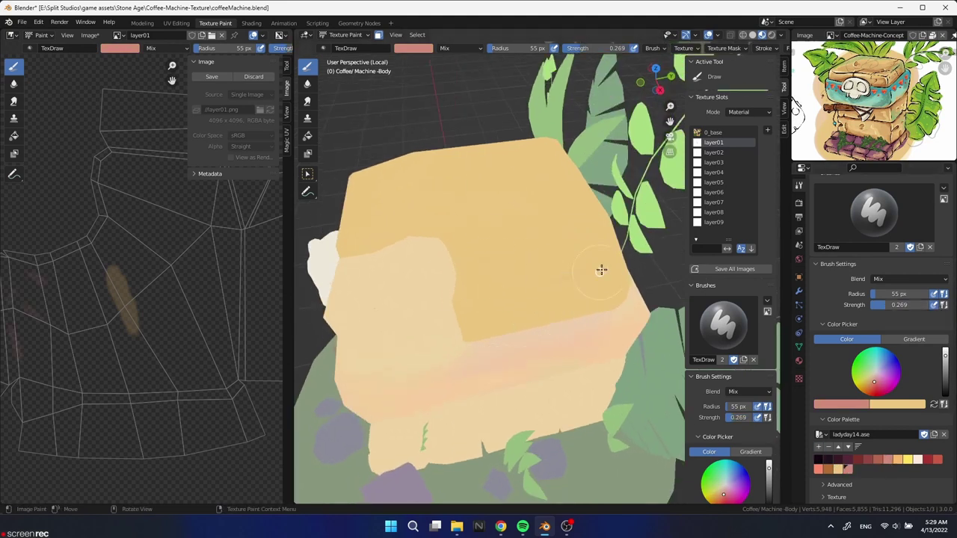
# Enlarge the brush to 89 px and sample the tan colour from the top block.
pyautogui.moveTo(601, 270)
pyautogui.mouseDown(button='middle')
pyautogui.moveTo(547, 258)
pyautogui.moveTo(531, 426)
pyautogui.mouseUp(button='middle')
pyautogui.press('f')
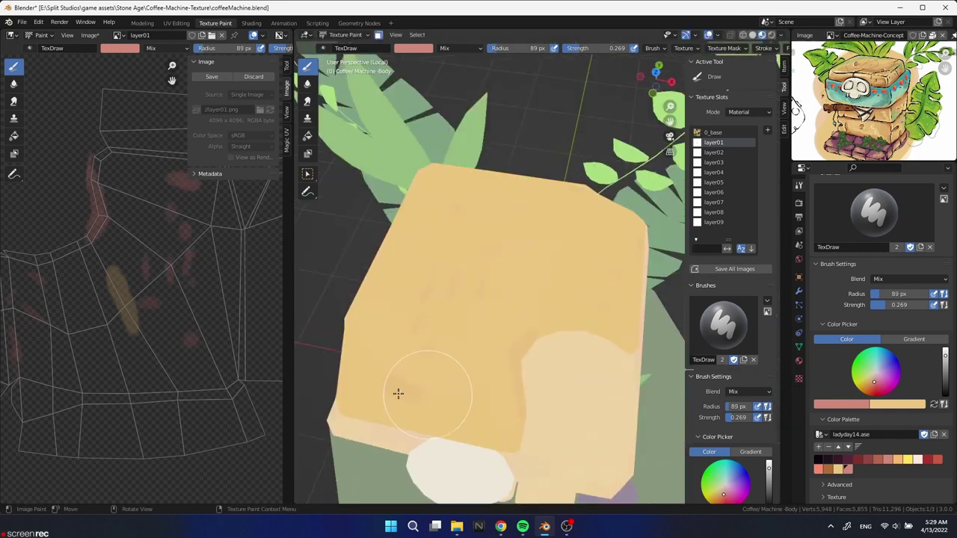
pyautogui.scroll(-3, 95, 272)
pyautogui.moveTo(501, 321); pyautogui.dragTo(568, 351, button='middle')
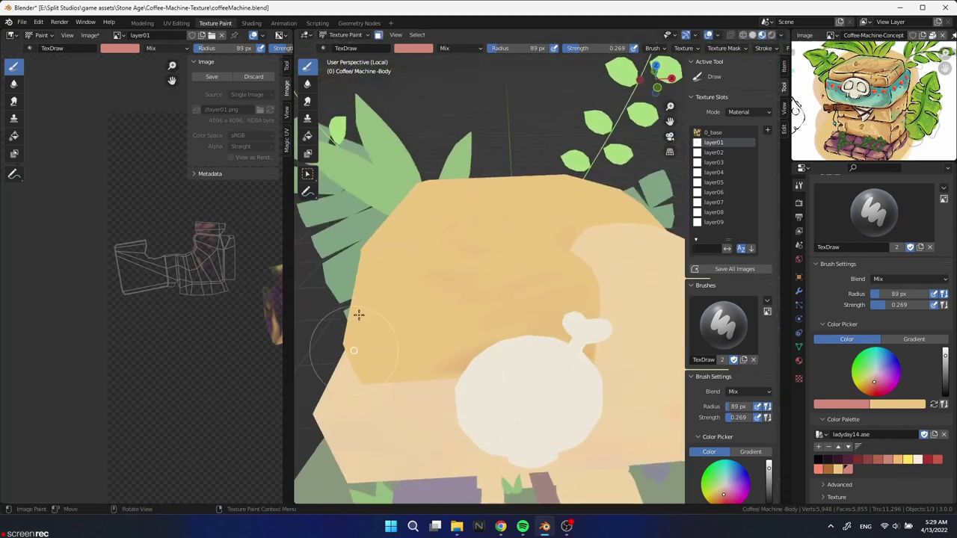
pyautogui.moveTo(359, 315); pyautogui.dragTo(544, 349, button='middle')
pyautogui.moveTo(567, 240); pyautogui.dragTo(417, 346, button='middle')
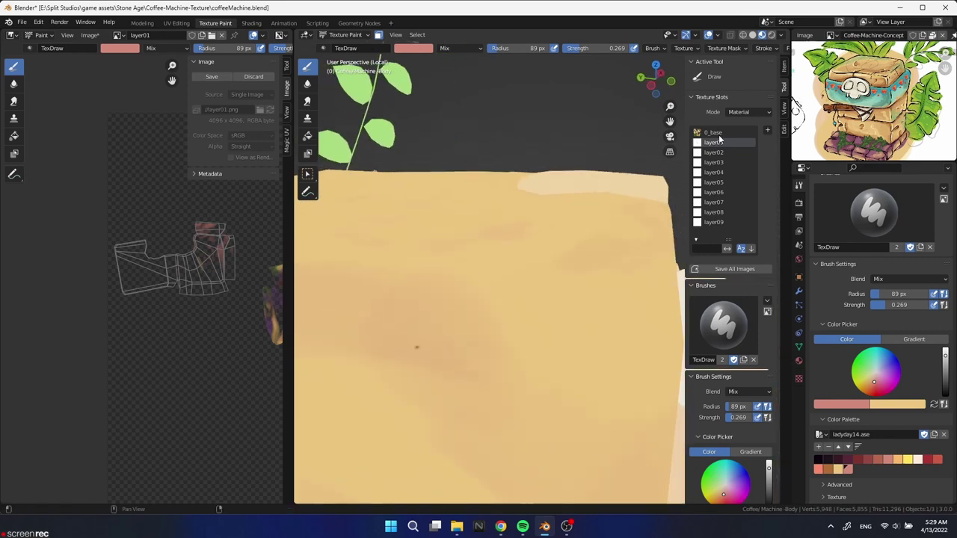
pyautogui.press('s')
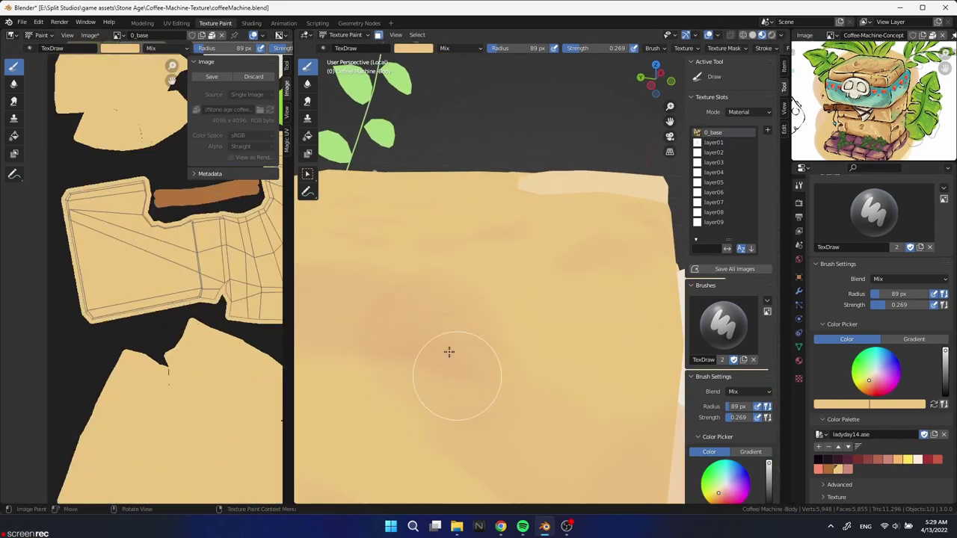
# Pick pink on layer01 and set the brush to 95 px at strength 0.168.
pyautogui.click(847, 469)
pyautogui.click(714, 143)
pyautogui.moveTo(449, 352); pyautogui.dragTo(474, 327, button='middle')
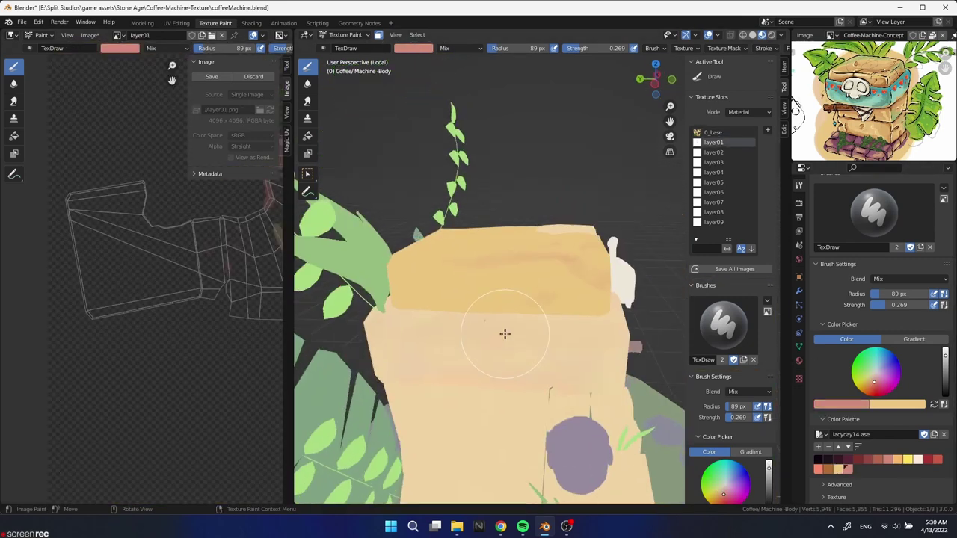
pyautogui.moveTo(500, 282)
pyautogui.mouseDown(button='middle')
pyautogui.moveTo(614, 317)
pyautogui.moveTo(639, 348)
pyautogui.mouseUp(button='middle')
pyautogui.moveTo(611, 288)
pyautogui.mouseDown(button='middle')
pyautogui.moveTo(526, 297)
pyautogui.moveTo(531, 438)
pyautogui.mouseUp(button='middle')
pyautogui.moveTo(477, 422)
pyautogui.mouseDown(button='middle')
pyautogui.moveTo(449, 295)
pyautogui.moveTo(455, 347)
pyautogui.moveTo(491, 285)
pyautogui.mouseUp(button='middle')
pyautogui.press('f')
pyautogui.click(532, 306)
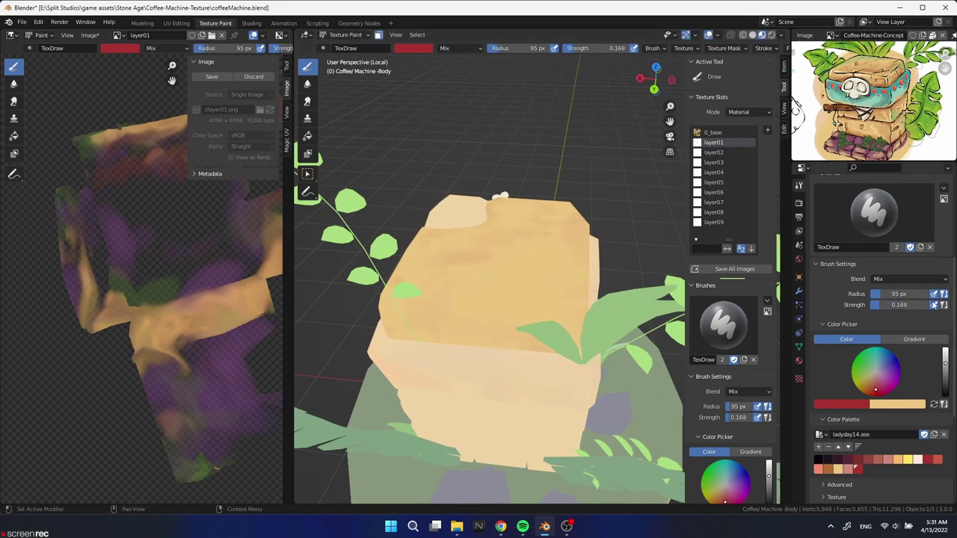
pyautogui.hotkey('shift', 'f')
pyautogui.click(589, 296)
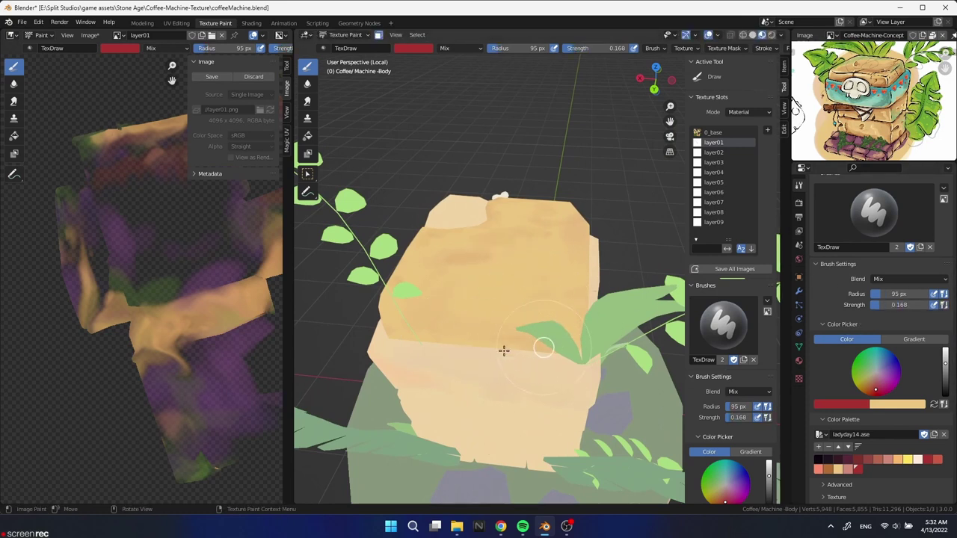
pyautogui.moveTo(504, 350)
pyautogui.mouseDown(button='middle')
pyautogui.moveTo(494, 306)
pyautogui.moveTo(556, 314)
pyautogui.moveTo(523, 348)
pyautogui.mouseUp(button='middle')
# Switch to the dream-haze-8.ase palette and brush a faint purple tint onto the top block.
pyautogui.click(821, 435)
pyautogui.click(740, 331)
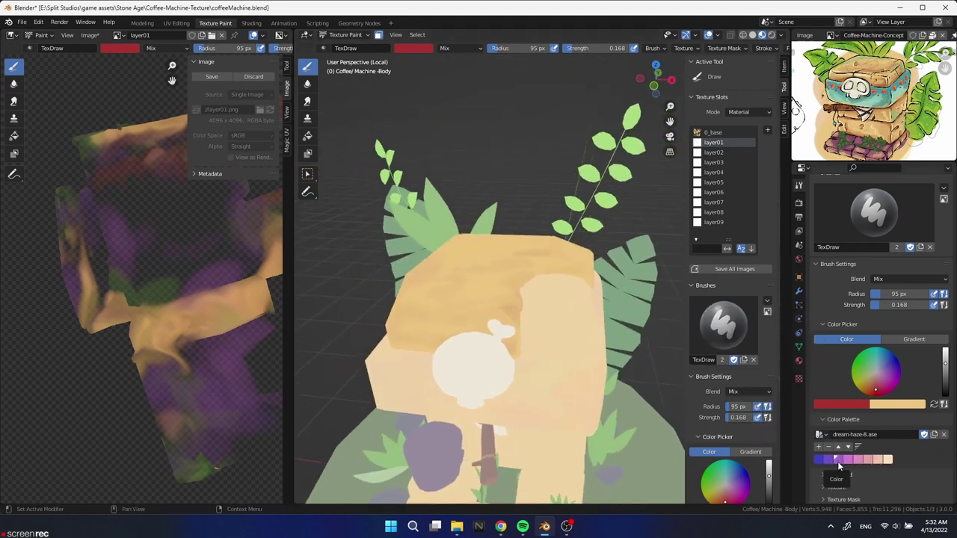
pyautogui.click(828, 459)
pyautogui.scroll(5, 583, 429)
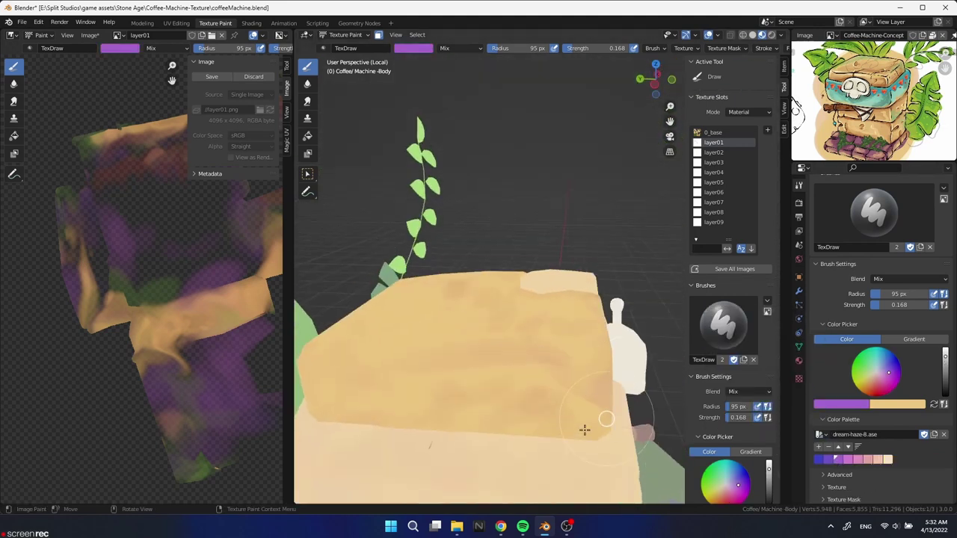
pyautogui.moveTo(463, 387)
pyautogui.mouseDown(button='middle')
pyautogui.moveTo(474, 383)
pyautogui.moveTo(397, 426)
pyautogui.mouseUp(button='middle')
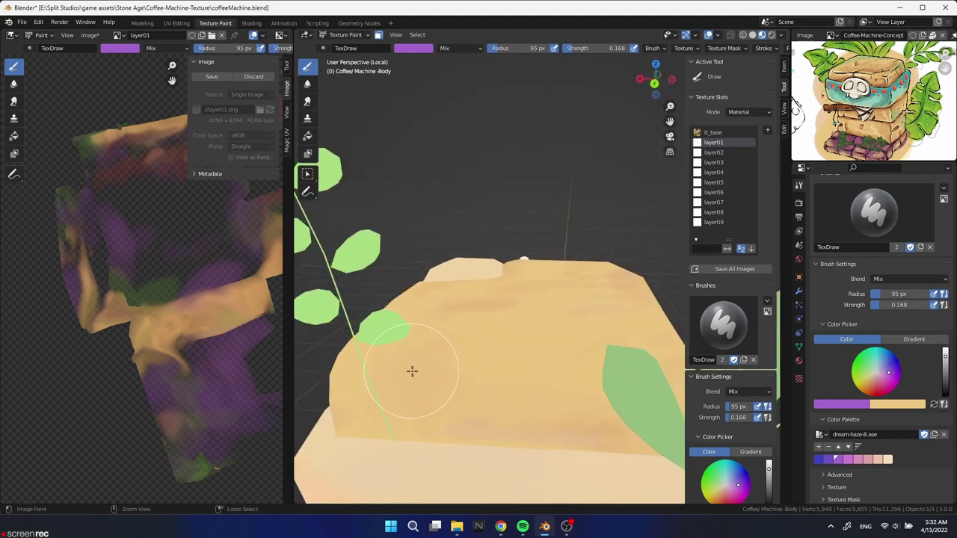
pyautogui.moveTo(455, 380); pyautogui.dragTo(530, 337, button='middle')
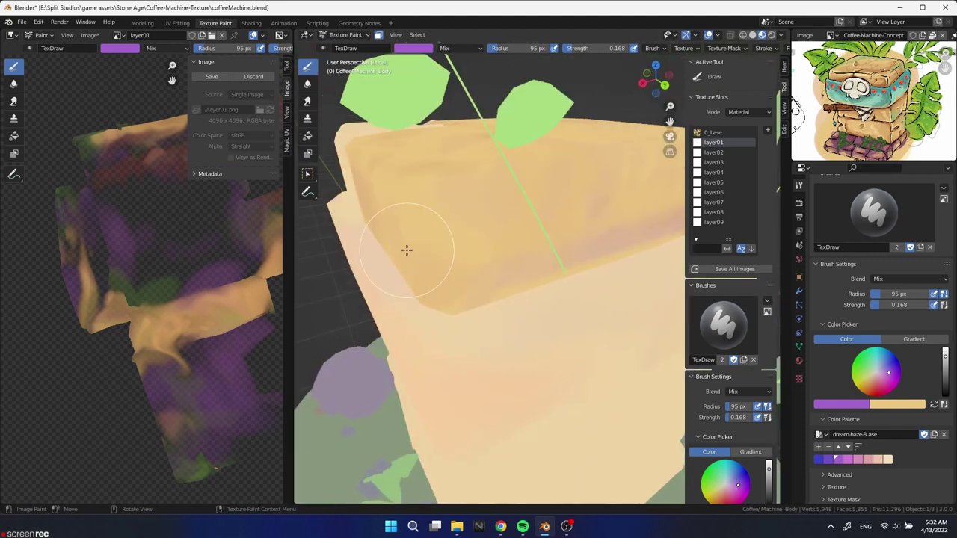
pyautogui.scroll(-3, 406, 250)
pyautogui.moveTo(406, 250)
pyautogui.mouseDown(button='middle')
pyautogui.moveTo(484, 169)
pyautogui.moveTo(506, 299)
pyautogui.moveTo(396, 229)
pyautogui.moveTo(448, 336)
pyautogui.moveTo(565, 341)
pyautogui.mouseUp(button='middle')
pyautogui.scroll(3, 479, 175)
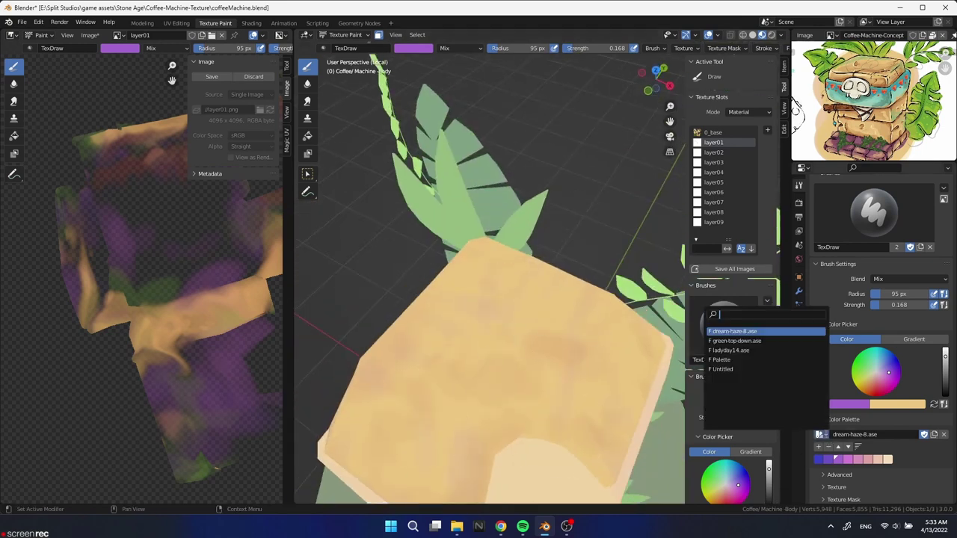
# Load the green-top-down.ase palette and switch to the Smear brush.
pyautogui.click(729, 331)
pyautogui.moveTo(432, 350); pyautogui.dragTo(576, 249, button='middle')
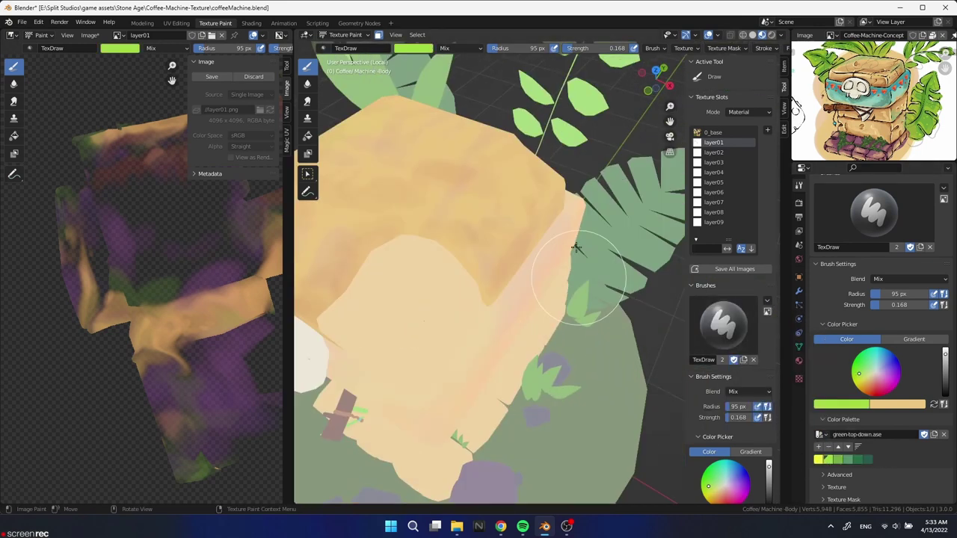
pyautogui.moveTo(495, 316)
pyautogui.mouseDown(button='middle')
pyautogui.moveTo(501, 254)
pyautogui.moveTo(547, 188)
pyautogui.mouseUp(button='middle')
pyautogui.scroll(-3, 546, 188)
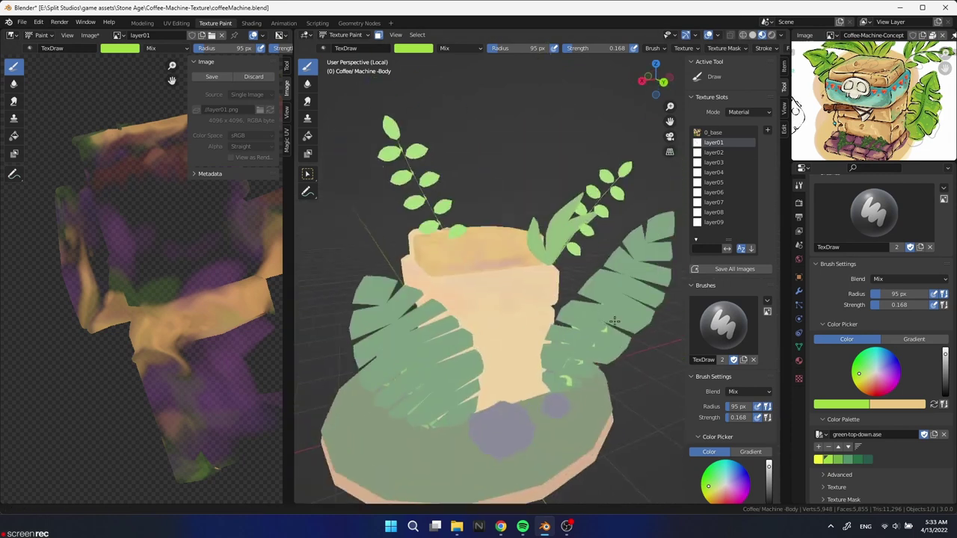
pyautogui.scroll(3, 535, 326)
pyautogui.moveTo(550, 309); pyautogui.dragTo(435, 339, button='middle')
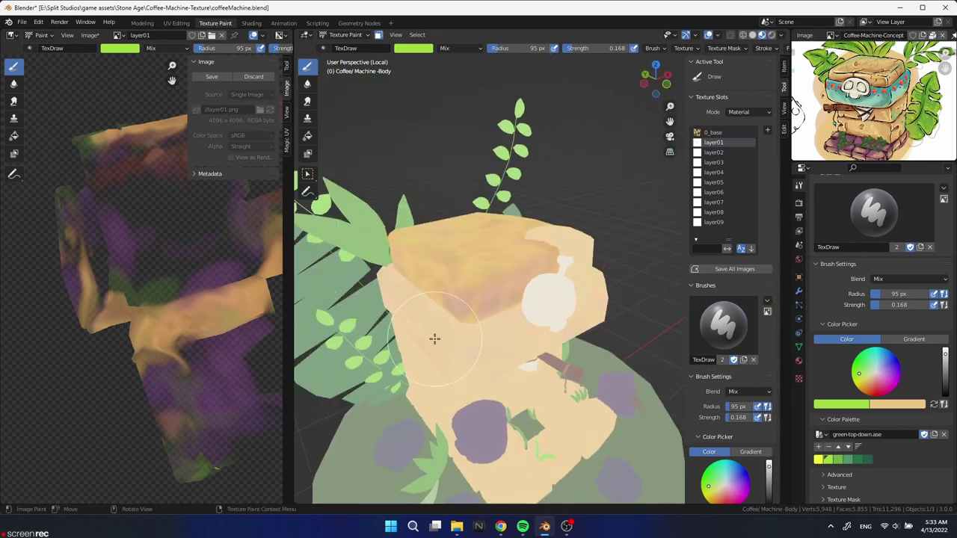
pyautogui.click(308, 101)
# Orbit around the model to inspect the cube's top past the leaves.
pyautogui.moveTo(483, 246); pyautogui.dragTo(535, 294, button='middle')
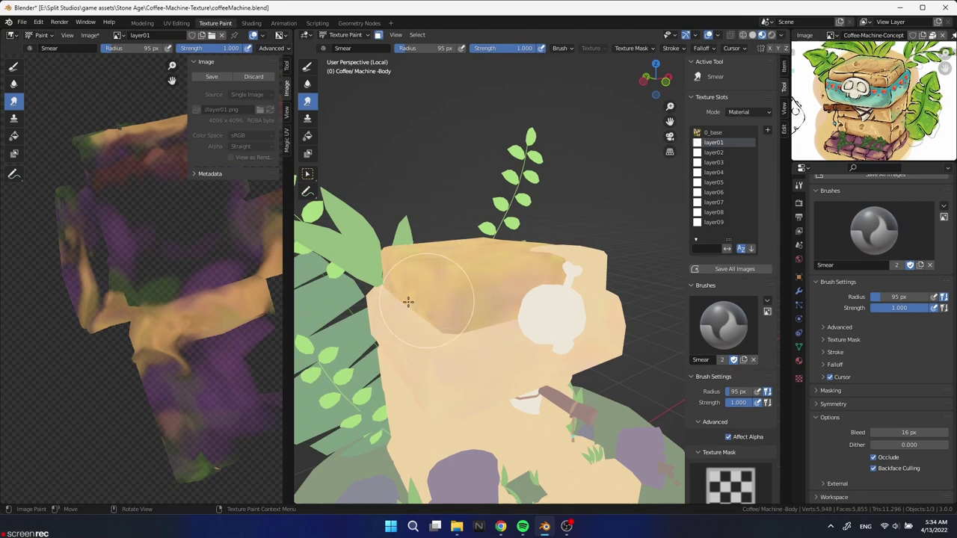
pyautogui.moveTo(409, 301); pyautogui.dragTo(598, 296, button='middle')
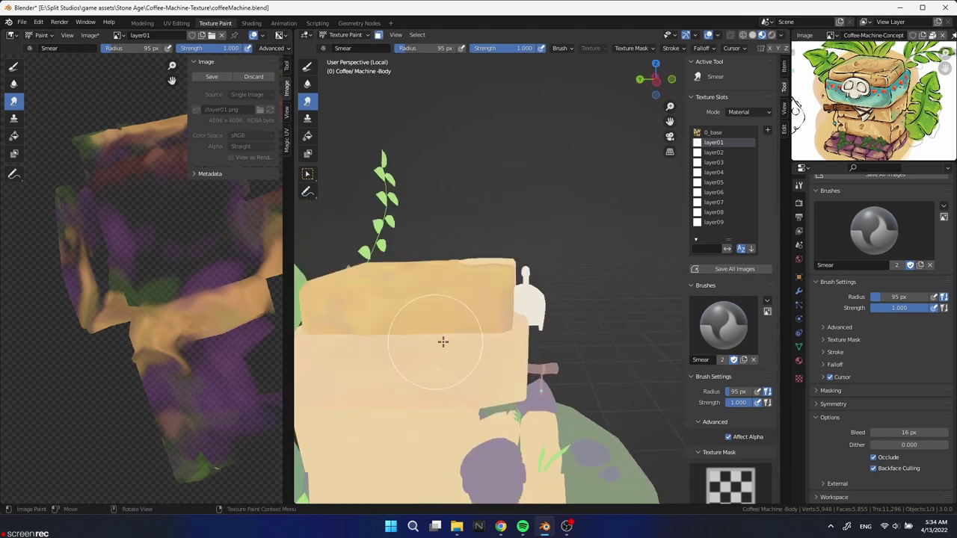
pyautogui.moveTo(442, 342); pyautogui.dragTo(542, 313, button='middle')
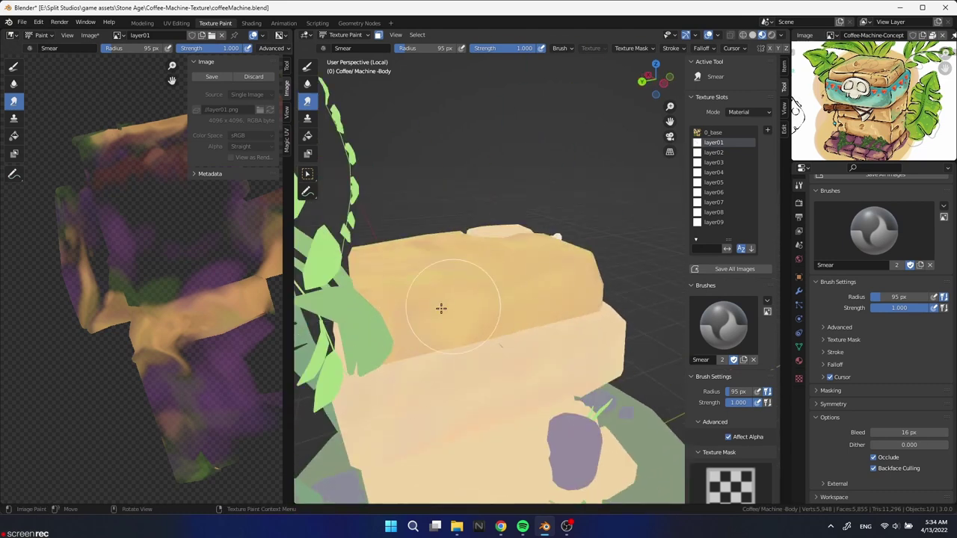
pyautogui.moveTo(442, 308); pyautogui.dragTo(457, 347, button='middle')
pyautogui.moveTo(559, 344)
pyautogui.mouseDown(button='middle')
pyautogui.moveTo(545, 315)
pyautogui.moveTo(454, 294)
pyautogui.mouseUp(button='middle')
pyautogui.moveTo(505, 318)
pyautogui.mouseDown(button='middle')
pyautogui.moveTo(523, 314)
pyautogui.moveTo(495, 272)
pyautogui.moveTo(539, 274)
pyautogui.moveTo(553, 237)
pyautogui.moveTo(527, 279)
pyautogui.mouseUp(button='middle')
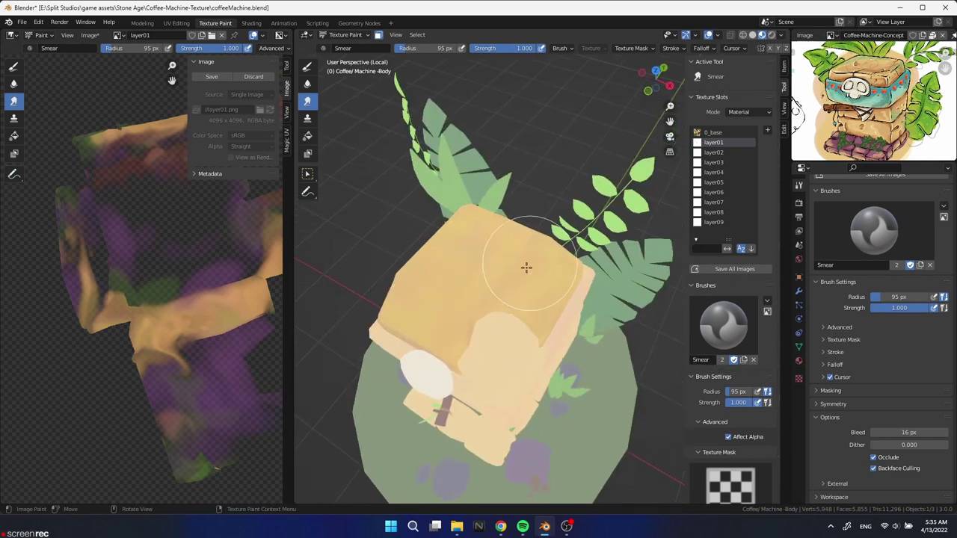
pyautogui.moveTo(463, 248)
pyautogui.mouseDown(button='middle')
pyautogui.moveTo(601, 284)
pyautogui.moveTo(507, 267)
pyautogui.moveTo(483, 306)
pyautogui.moveTo(539, 266)
pyautogui.mouseUp(button='middle')
pyautogui.scroll(-3, 548, 258)
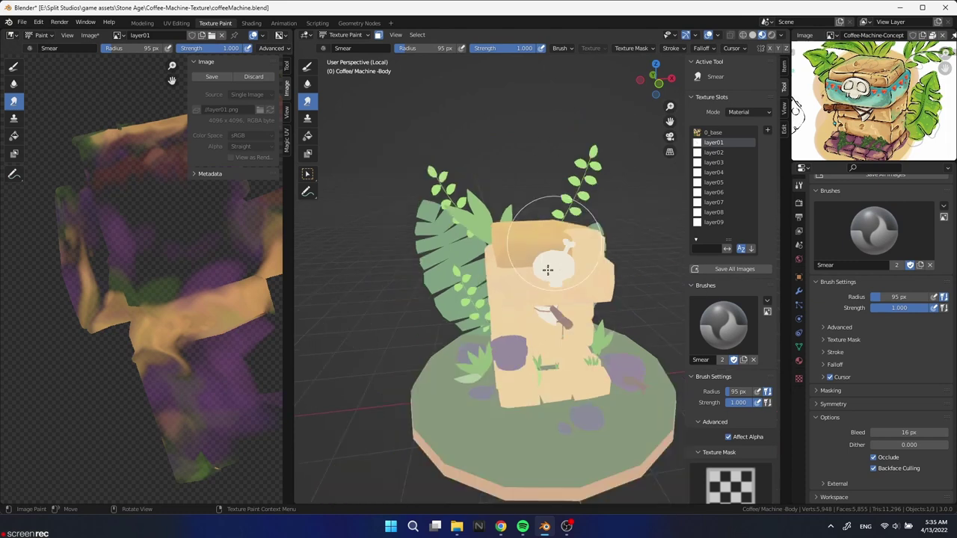
pyautogui.scroll(5, 479, 299)
pyautogui.moveTo(456, 316); pyautogui.dragTo(596, 265, button='middle')
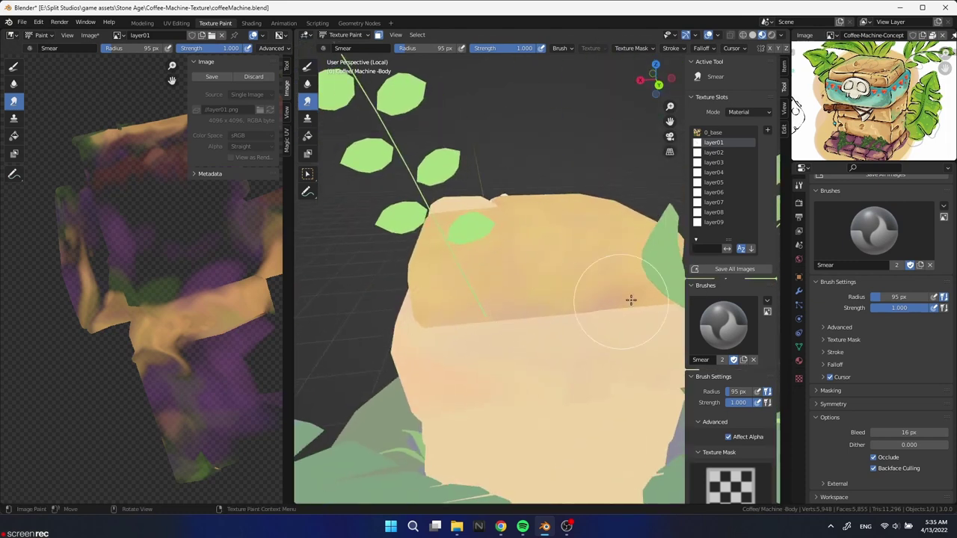
pyautogui.moveTo(631, 300)
pyautogui.mouseDown(button='middle')
pyautogui.moveTo(573, 338)
pyautogui.moveTo(486, 309)
pyautogui.moveTo(530, 325)
pyautogui.moveTo(529, 372)
pyautogui.mouseUp(button='middle')
# Switch to the Soften brush, then hide the plant and base geometry in Edit Mode.
pyautogui.click(307, 84)
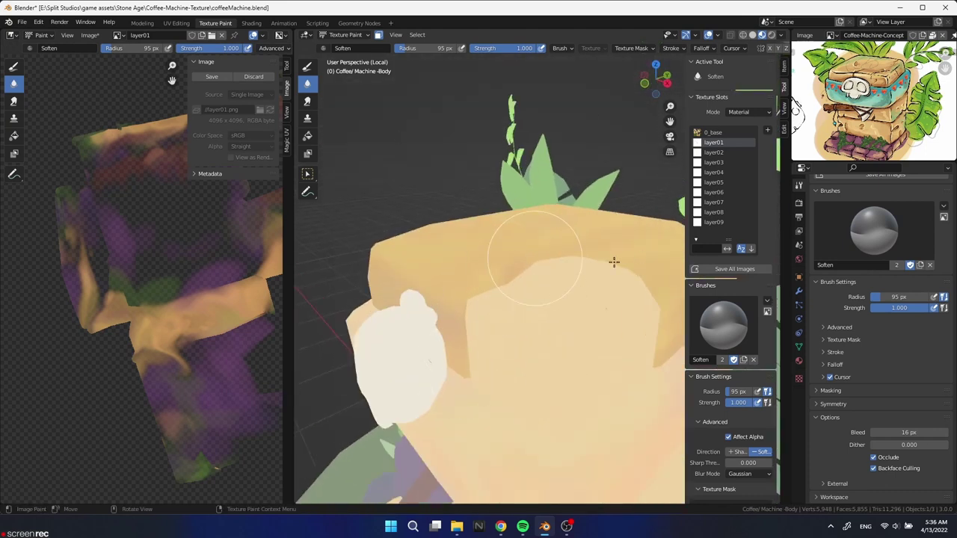
pyautogui.scroll(-3, 529, 316)
pyautogui.scroll(-2, 529, 316)
pyautogui.press('Tab')
pyautogui.moveTo(530, 317)
pyautogui.mouseDown(button='middle')
pyautogui.moveTo(517, 330)
pyautogui.moveTo(617, 440)
pyautogui.moveTo(567, 349)
pyautogui.moveTo(475, 321)
pyautogui.moveTo(551, 257)
pyautogui.moveTo(417, 277)
pyautogui.mouseUp(button='middle')
pyautogui.hotkey('ctrl', 'l')
pyautogui.hotkey('shift', 'h')
pyautogui.press('Tab')
# Load the ladyday14.ase palette and pick a pink swatch.
pyautogui.scroll(-3, 861, 426)
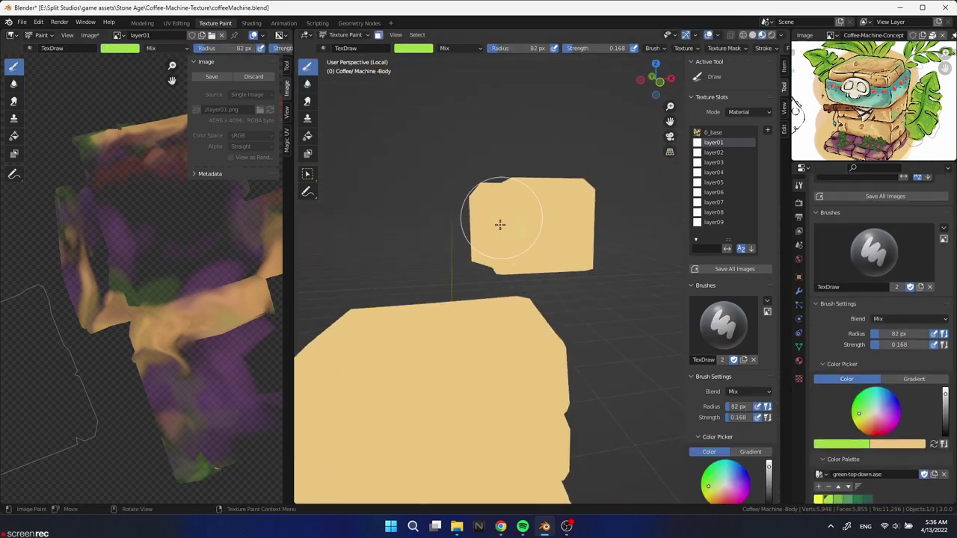
pyautogui.click(821, 475)
pyautogui.click(740, 371)
pyautogui.scroll(-3, 875, 389)
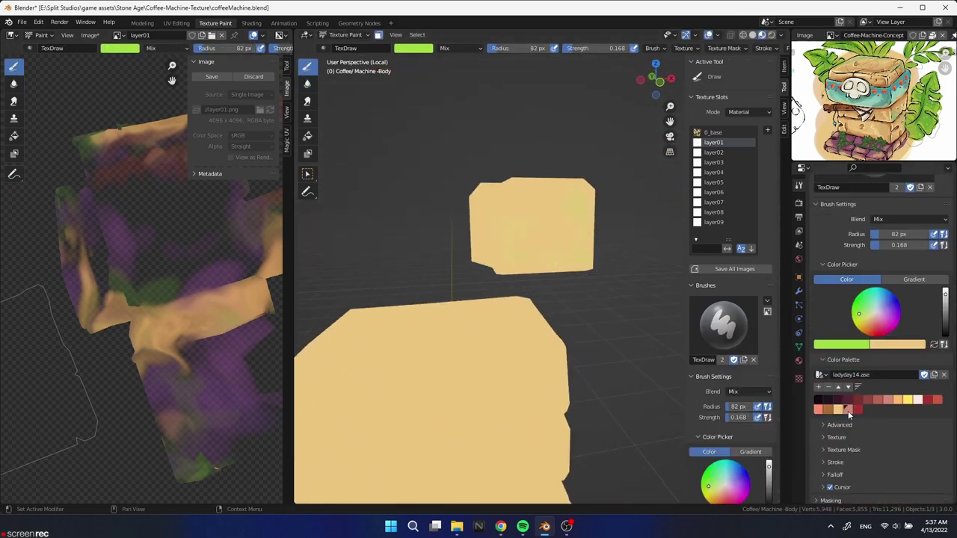
pyautogui.click(848, 410)
# Brush faint pink over the stone blocks from all sides while orbiting the model.
pyautogui.moveTo(482, 143); pyautogui.dragTo(387, 157, button='middle')
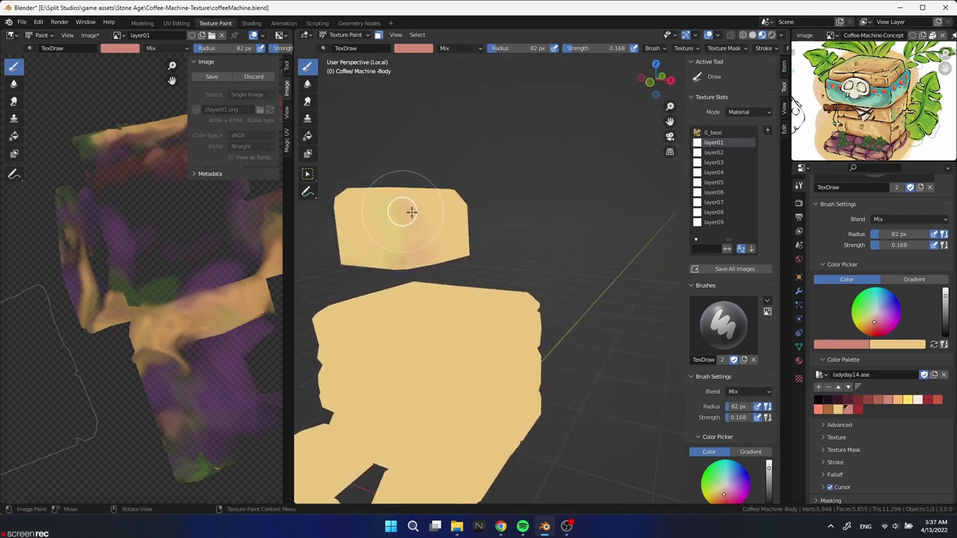
pyautogui.moveTo(411, 213); pyautogui.dragTo(506, 290, button='middle')
pyautogui.scroll(2, 563, 229)
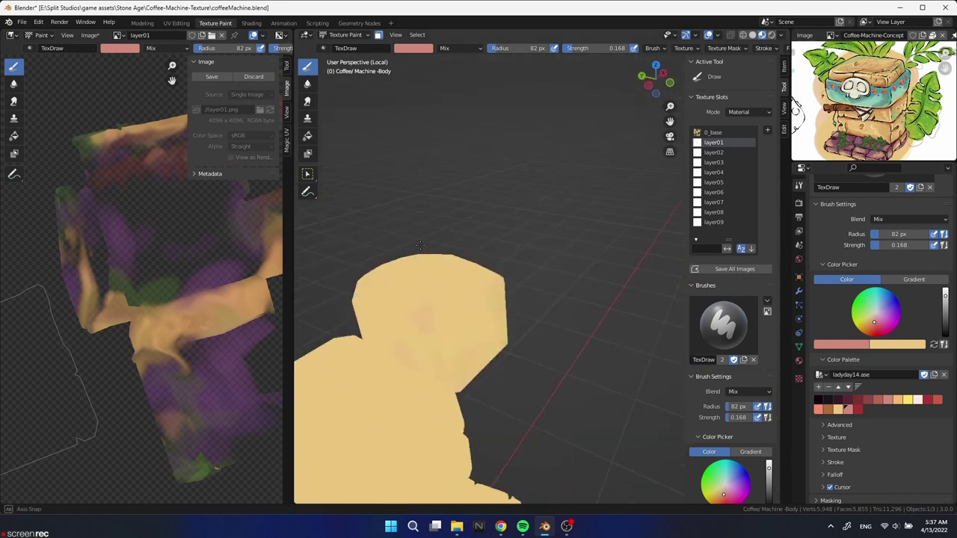
pyautogui.moveTo(563, 229)
pyautogui.mouseDown(button='middle')
pyautogui.moveTo(447, 280)
pyautogui.moveTo(332, 351)
pyautogui.moveTo(406, 309)
pyautogui.mouseUp(button='middle')
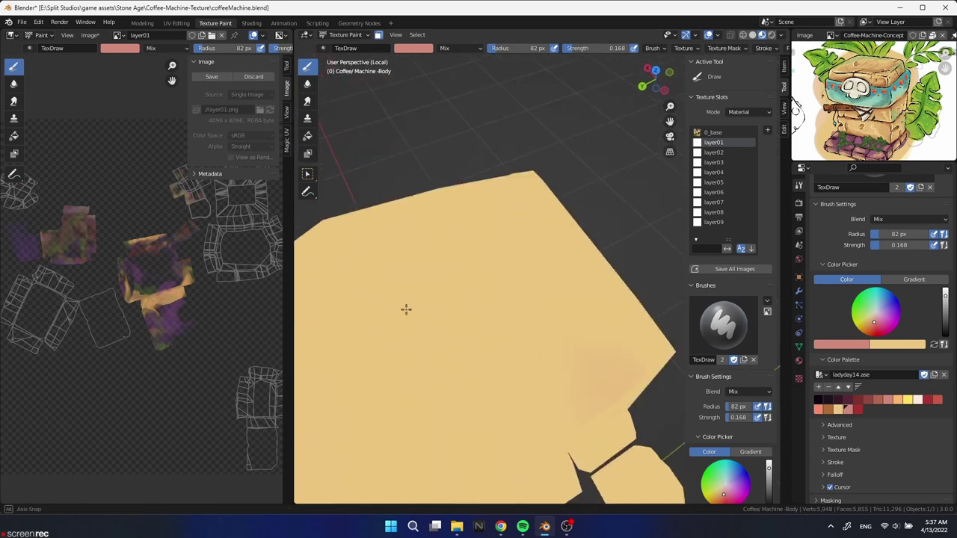
pyautogui.moveTo(614, 319); pyautogui.dragTo(577, 336, button='middle')
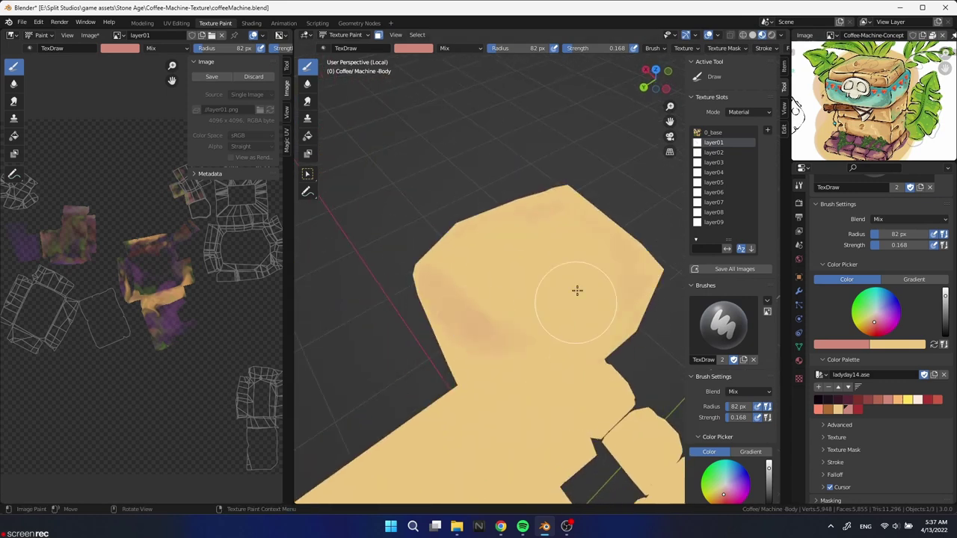
pyautogui.keyDown('shift'); pyautogui.moveTo(488, 314); pyautogui.dragTo(434, 177, button='middle'); pyautogui.keyUp('shift')
pyautogui.moveTo(330, 216); pyautogui.dragTo(517, 254, button='middle')
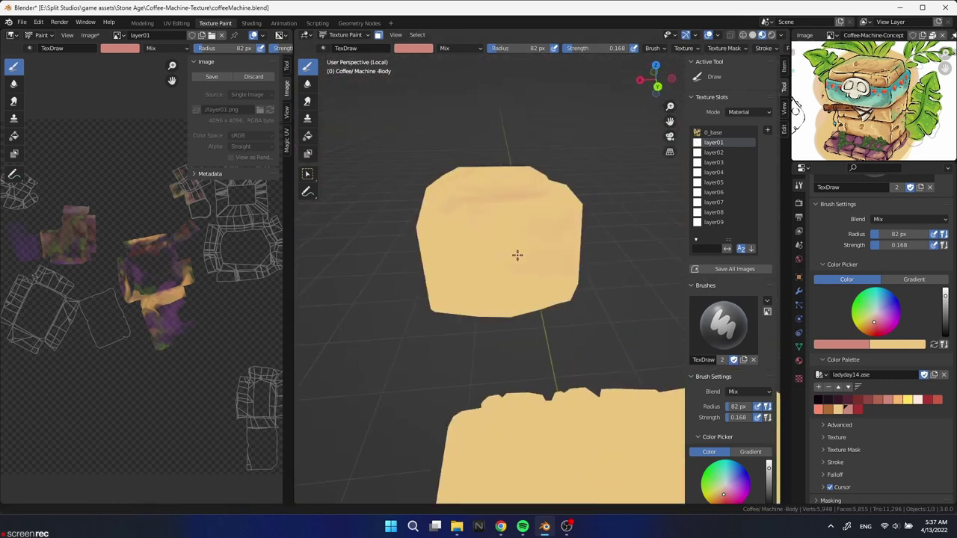
pyautogui.moveTo(531, 302); pyautogui.dragTo(474, 114, button='middle')
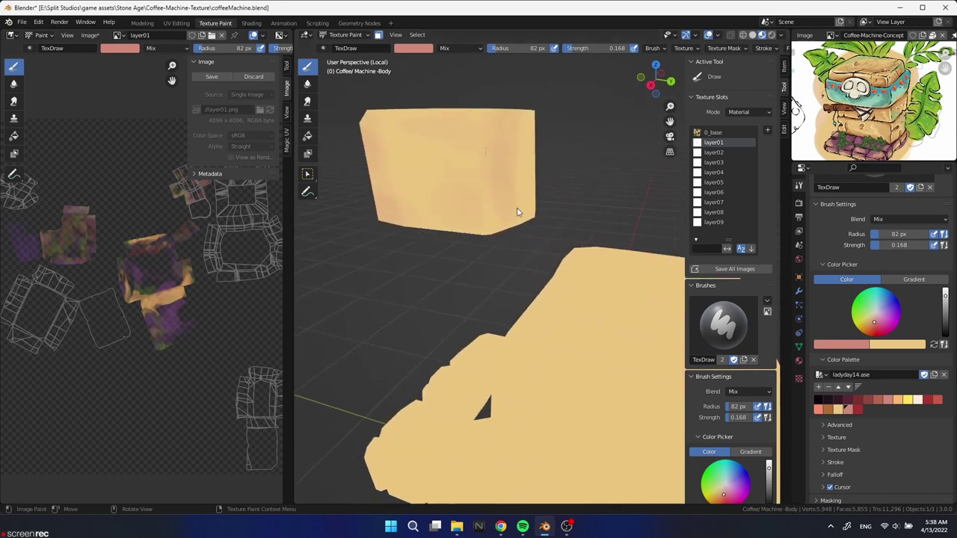
pyautogui.moveTo(517, 212)
pyautogui.mouseDown(button='middle')
pyautogui.moveTo(438, 252)
pyautogui.moveTo(505, 160)
pyautogui.mouseUp(button='middle')
pyautogui.moveTo(447, 238); pyautogui.dragTo(504, 188, button='middle')
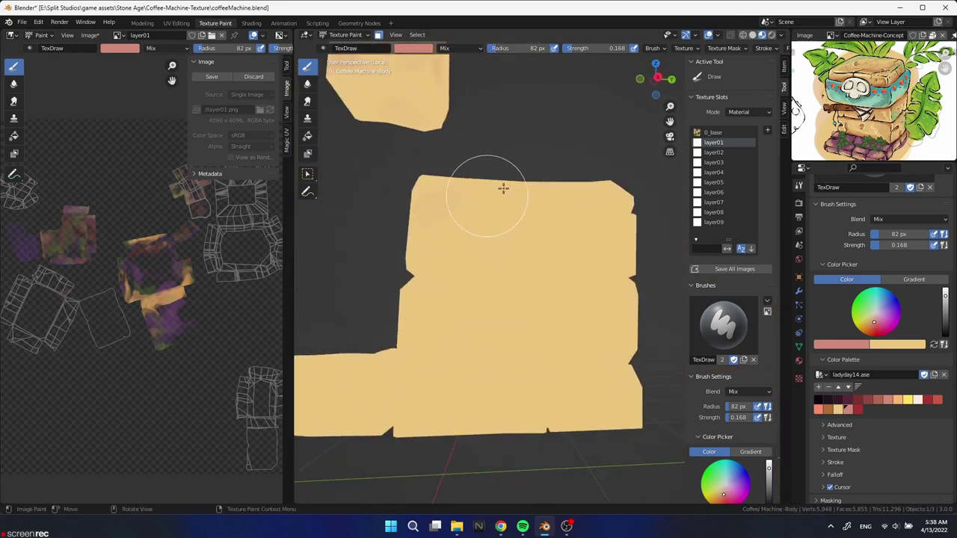
pyautogui.moveTo(560, 359); pyautogui.dragTo(492, 354, button='middle')
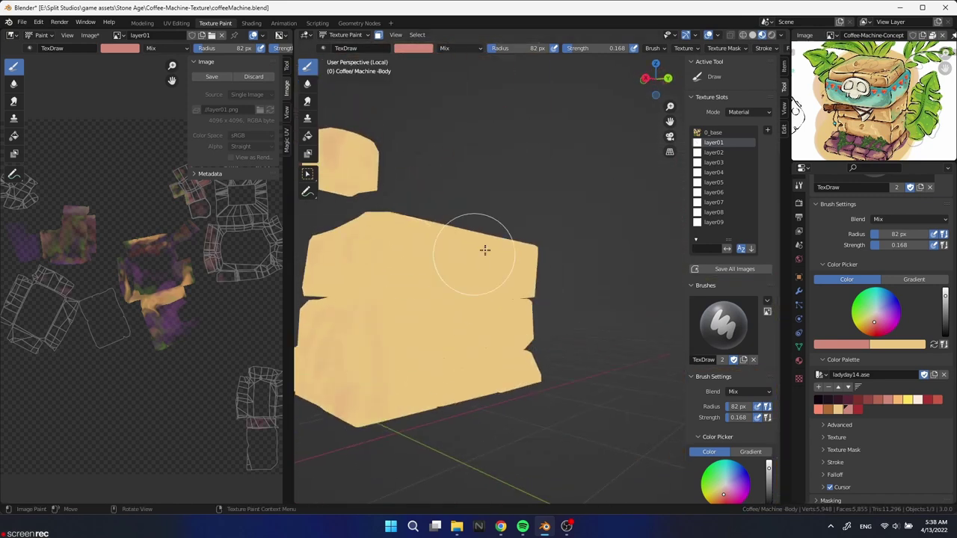
pyautogui.moveTo(519, 386)
pyautogui.mouseDown(button='middle')
pyautogui.moveTo(434, 359)
pyautogui.moveTo(504, 398)
pyautogui.mouseUp(button='middle')
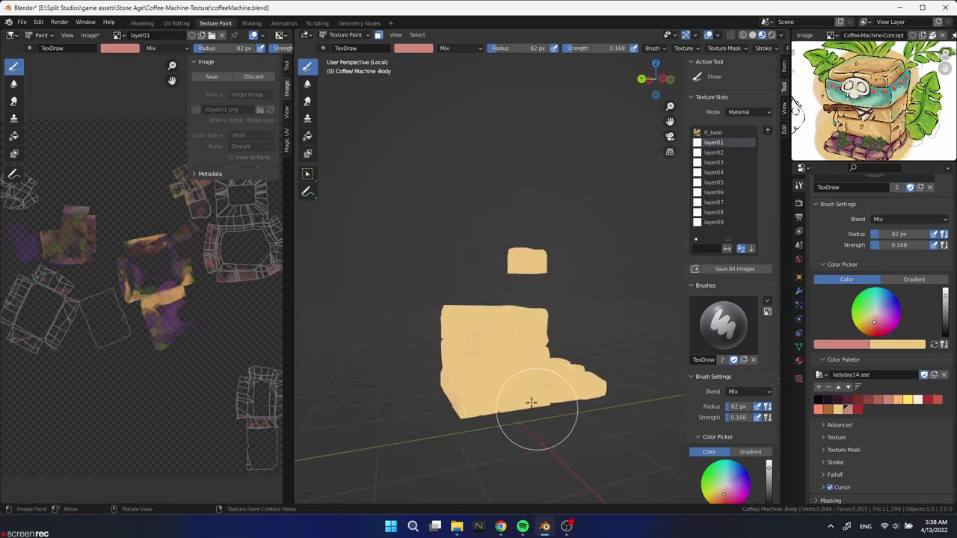
pyautogui.scroll(3, 535, 343)
pyautogui.moveTo(501, 274); pyautogui.dragTo(441, 204, button='middle')
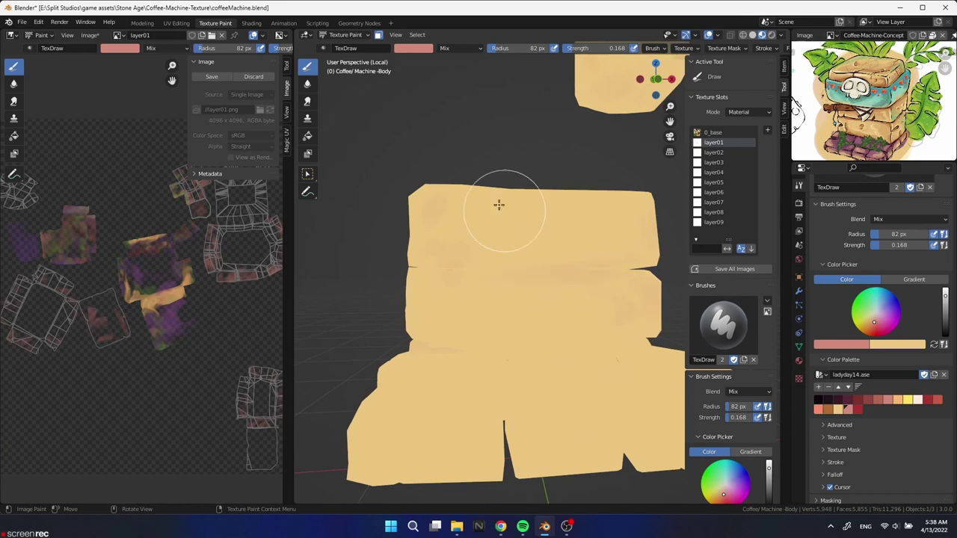
pyautogui.moveTo(533, 273); pyautogui.dragTo(430, 267, button='middle')
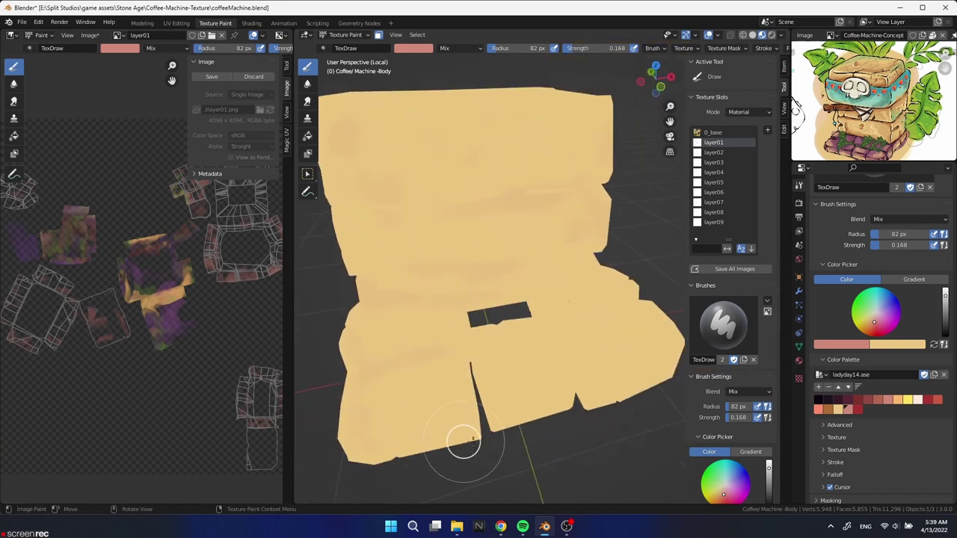
pyautogui.moveTo(400, 143); pyautogui.dragTo(493, 317, button='middle')
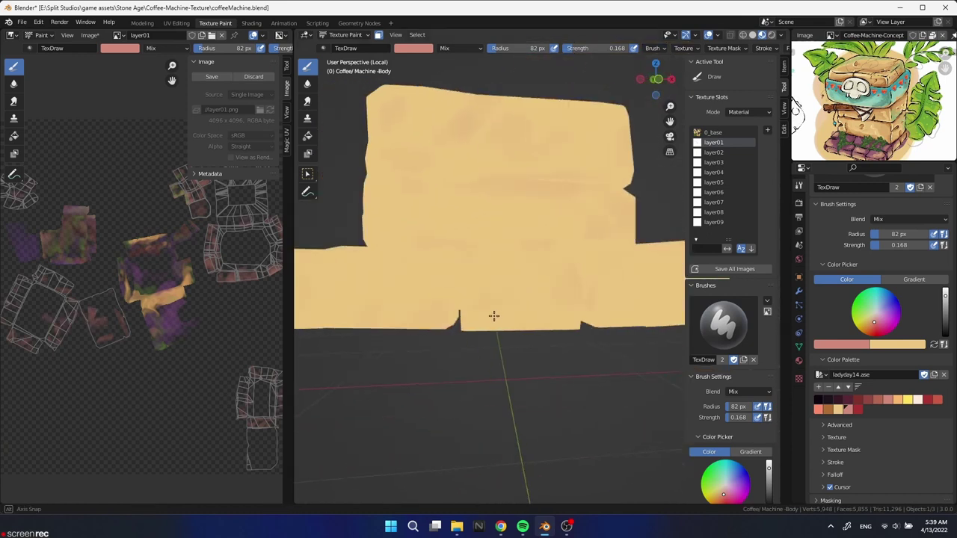
pyautogui.moveTo(573, 331); pyautogui.dragTo(533, 343, button='middle')
pyautogui.scroll(2, 532, 343)
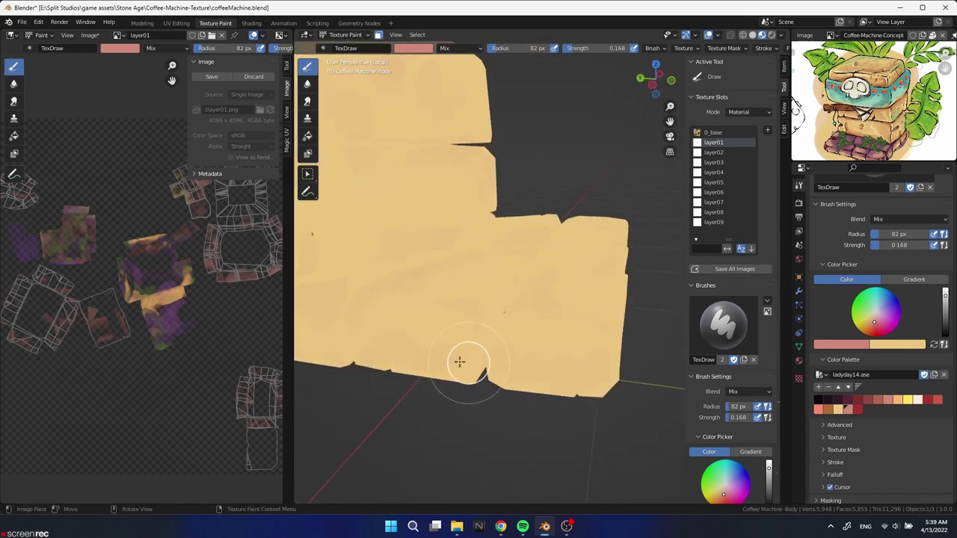
pyautogui.moveTo(460, 362); pyautogui.dragTo(444, 353, button='middle')
pyautogui.moveTo(588, 316)
pyautogui.mouseDown(button='middle')
pyautogui.moveTo(543, 323)
pyautogui.moveTo(462, 241)
pyautogui.moveTo(526, 297)
pyautogui.moveTo(540, 273)
pyautogui.moveTo(397, 366)
pyautogui.mouseUp(button='middle')
pyautogui.scroll(2, 549, 273)
pyautogui.moveTo(402, 407)
pyautogui.mouseDown(button='middle')
pyautogui.moveTo(491, 384)
pyautogui.moveTo(534, 346)
pyautogui.mouseUp(button='middle')
pyautogui.moveTo(607, 383)
pyautogui.mouseDown(button='middle')
pyautogui.moveTo(547, 316)
pyautogui.moveTo(629, 374)
pyautogui.moveTo(576, 235)
pyautogui.moveTo(451, 316)
pyautogui.moveTo(502, 337)
pyautogui.mouseUp(button='middle')
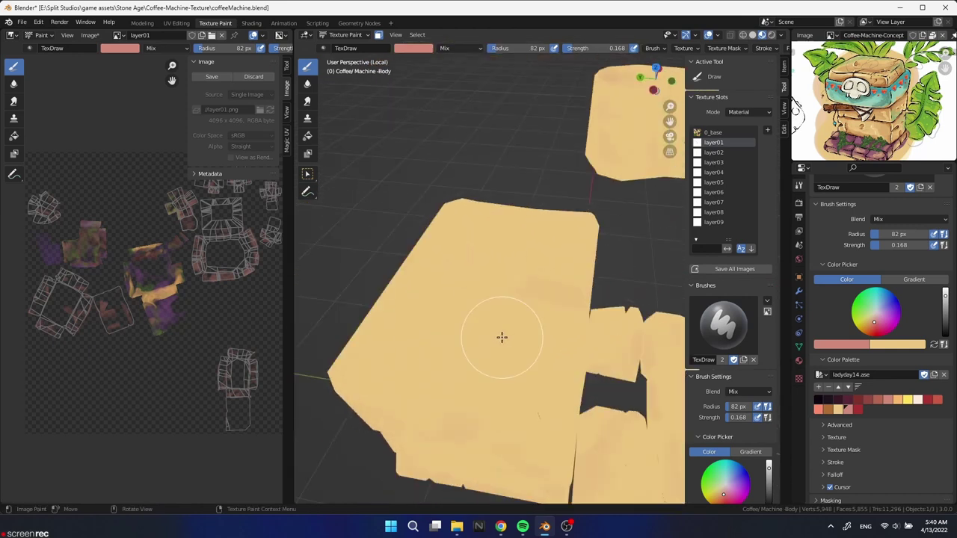
# Pick the dark red palette colour and try brush radii of 146 px and 32 px.
pyautogui.press('f')
pyautogui.click(545, 229)
pyautogui.click(858, 409)
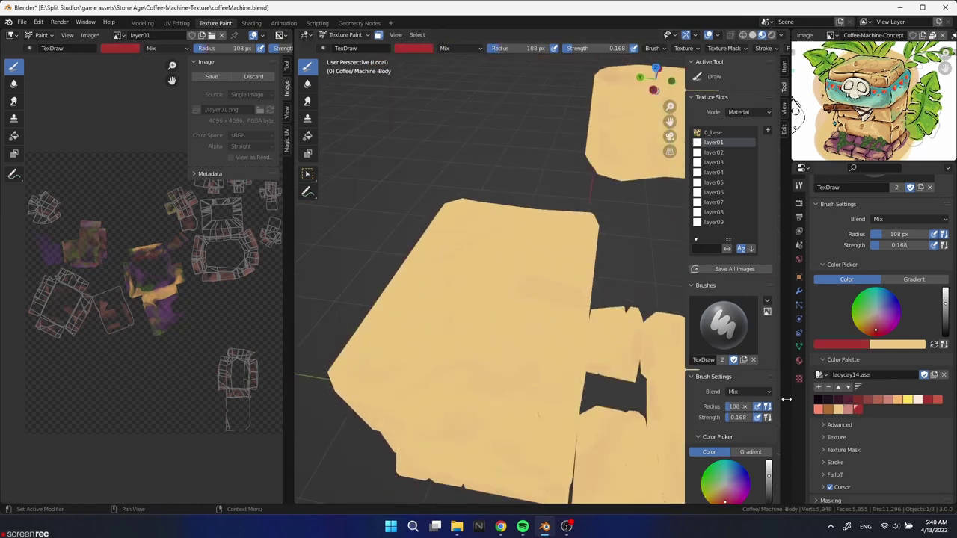
pyautogui.press('f')
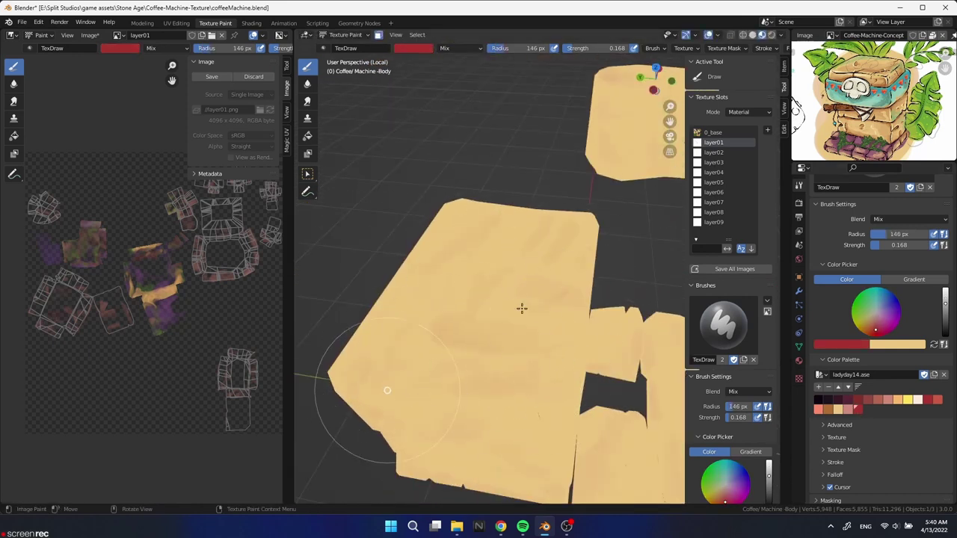
pyautogui.click(522, 308)
pyautogui.moveTo(522, 308)
pyautogui.mouseDown(button='middle')
pyautogui.moveTo(427, 321)
pyautogui.moveTo(545, 224)
pyautogui.mouseUp(button='middle')
pyautogui.press('f')
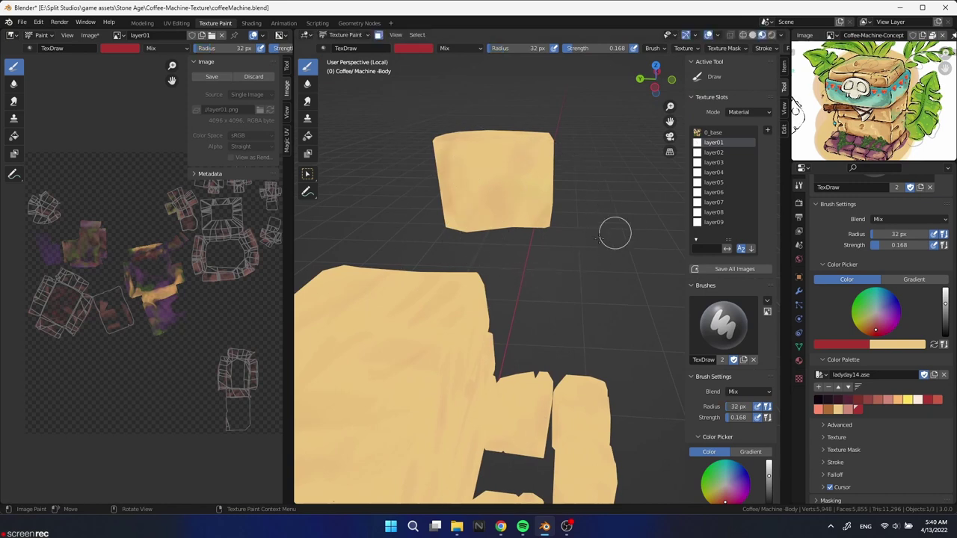
pyautogui.click(598, 238)
pyautogui.moveTo(598, 238)
pyautogui.mouseDown(button='middle')
pyautogui.moveTo(498, 167)
pyautogui.moveTo(522, 259)
pyautogui.mouseUp(button='middle')
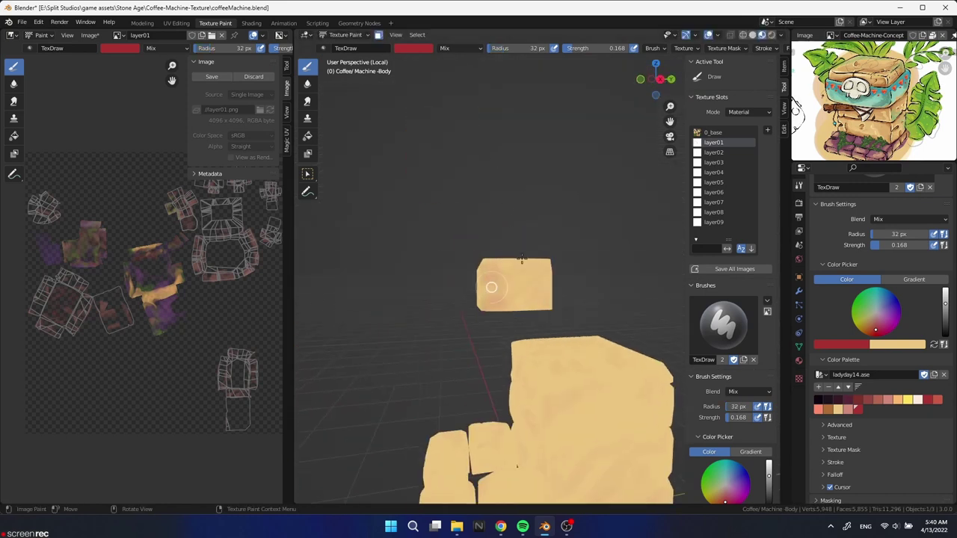
pyautogui.scroll(5, 522, 259)
pyautogui.moveTo(567, 235); pyautogui.dragTo(524, 199, button='middle')
# Resize the brush to 49 px, then 81 px, while viewing the body from the front.
pyautogui.press('f')
pyautogui.click(462, 292)
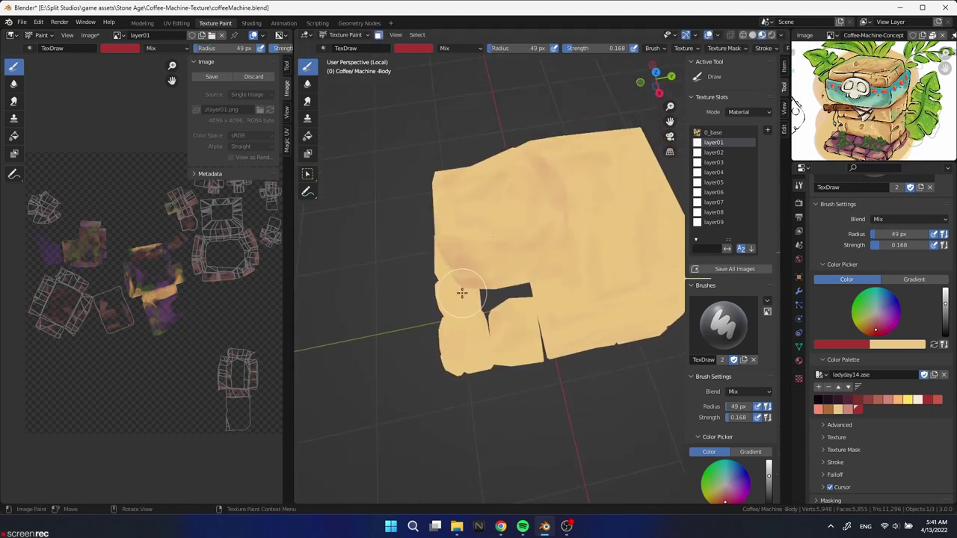
pyautogui.moveTo(462, 291); pyautogui.dragTo(484, 382, button='middle')
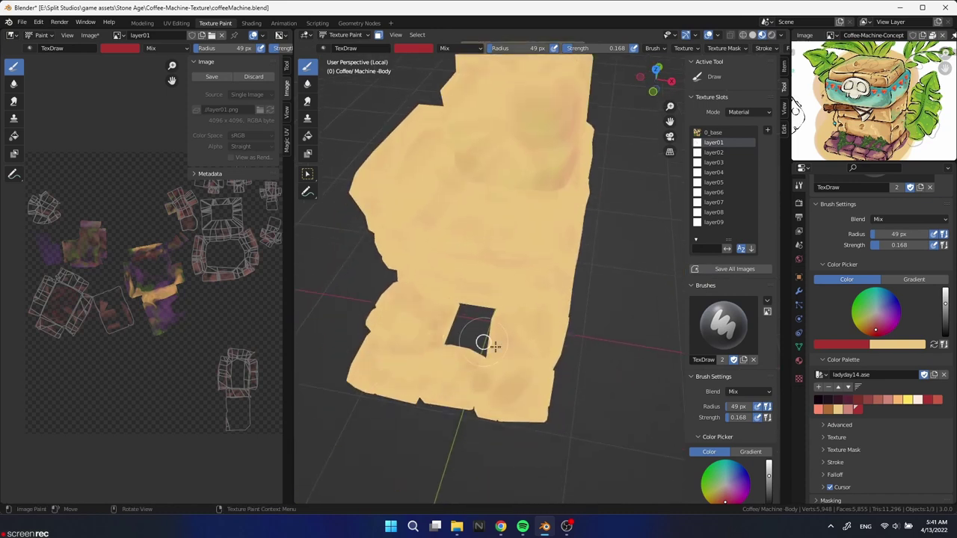
pyautogui.moveTo(506, 260)
pyautogui.mouseDown(button='middle')
pyautogui.moveTo(566, 325)
pyautogui.moveTo(504, 378)
pyautogui.mouseUp(button='middle')
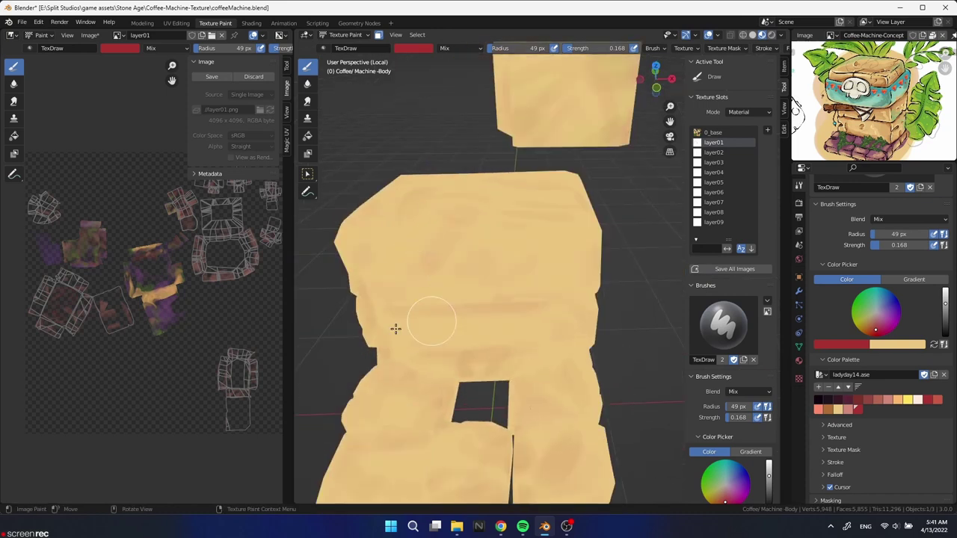
pyautogui.moveTo(548, 282); pyautogui.dragTo(392, 344, button='middle')
pyautogui.press('f')
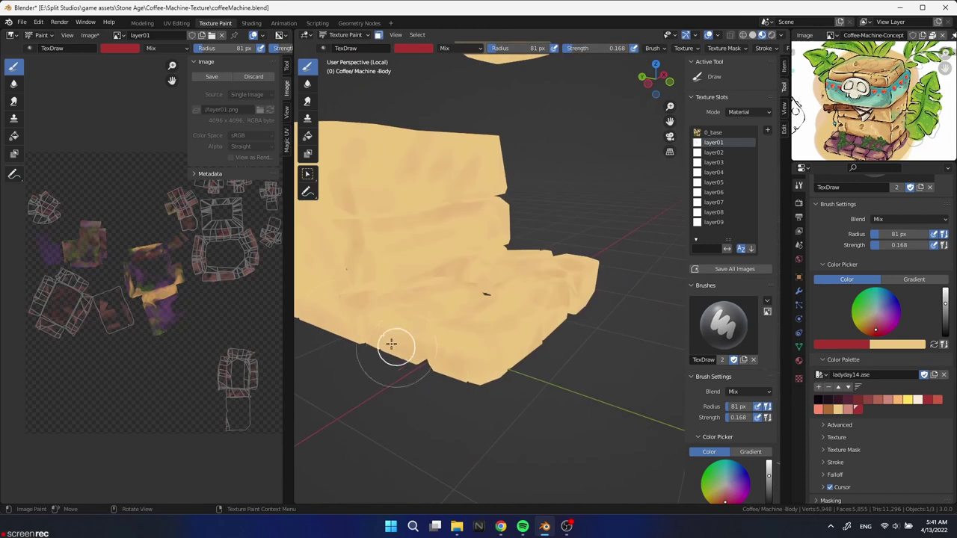
pyautogui.moveTo(409, 271); pyautogui.dragTo(560, 301, button='middle')
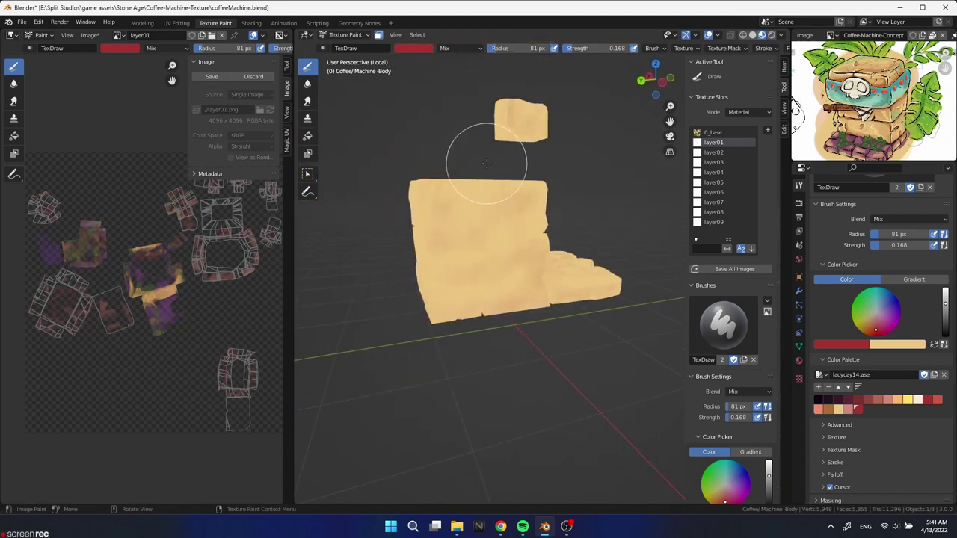
pyautogui.moveTo(487, 163); pyautogui.dragTo(626, 321, button='middle')
pyautogui.moveTo(417, 289); pyautogui.dragTo(579, 318, button='middle')
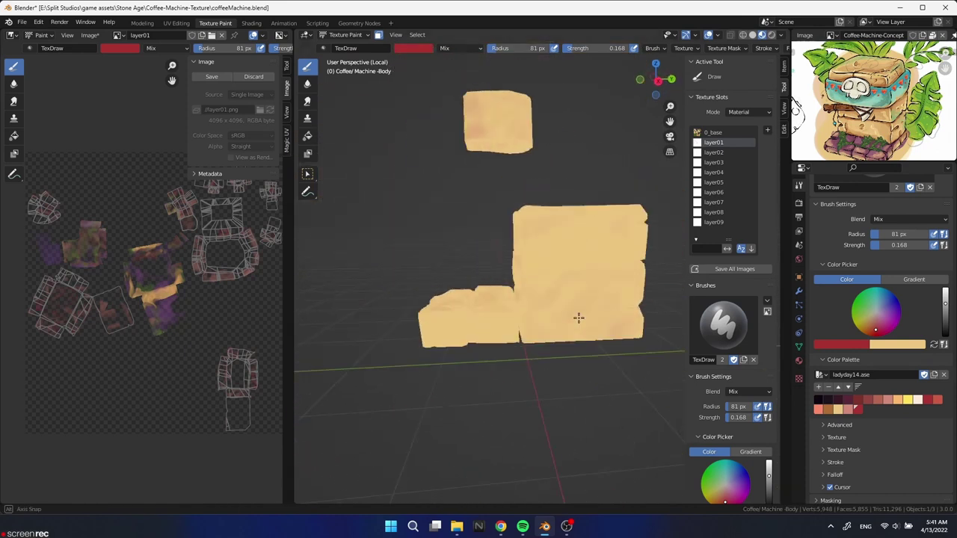
pyautogui.scroll(3, 614, 349)
pyautogui.moveTo(613, 349)
pyautogui.mouseDown(button='middle')
pyautogui.moveTo(494, 367)
pyautogui.moveTo(562, 305)
pyautogui.mouseUp(button='middle')
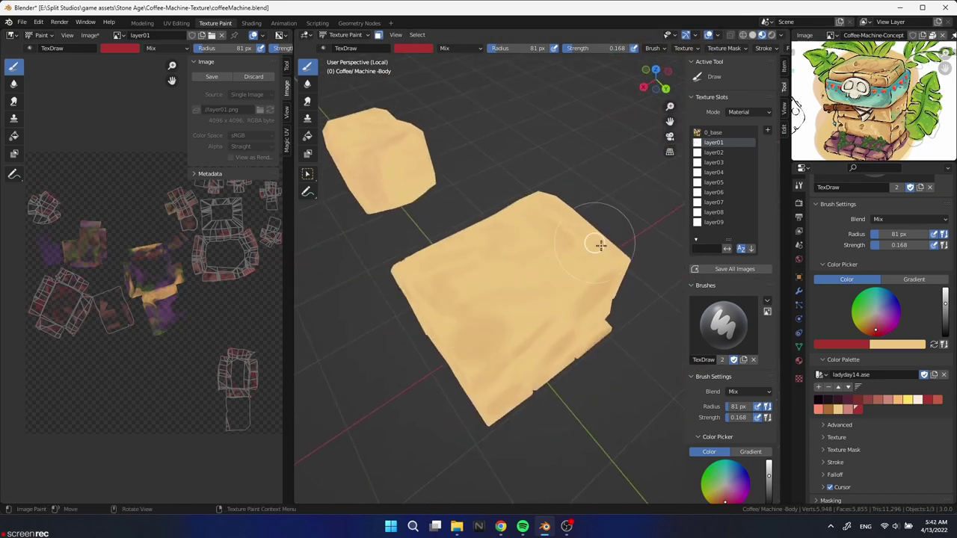
# Load the dream-haze-8 palette and paint soft purple shading along the body's edge.
pyautogui.click(819, 374)
pyautogui.click(822, 396)
pyautogui.click(836, 399)
pyautogui.moveTo(524, 299); pyautogui.dragTo(572, 267, button='middle')
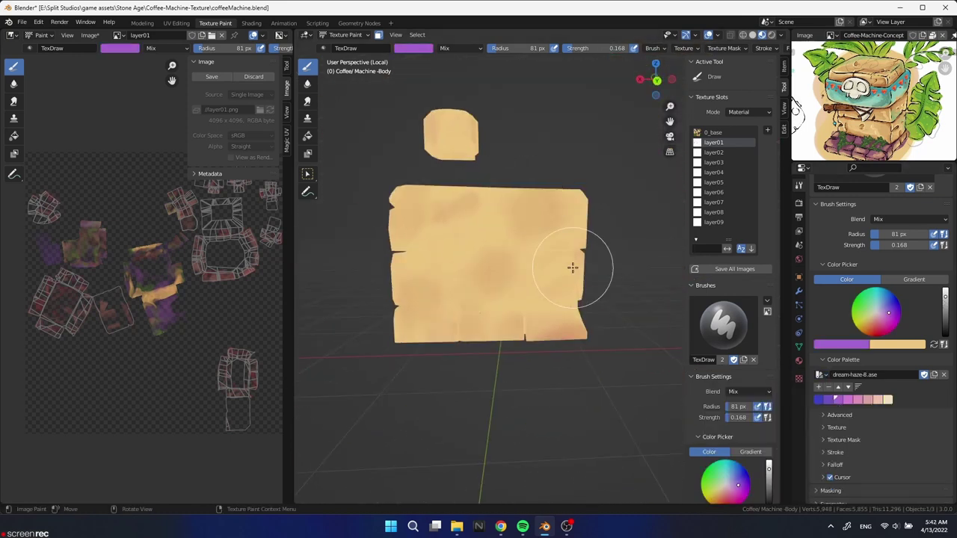
pyautogui.moveTo(576, 224)
pyautogui.mouseDown()
pyautogui.moveTo(583, 299)
pyautogui.moveTo(456, 269)
pyautogui.mouseUp()
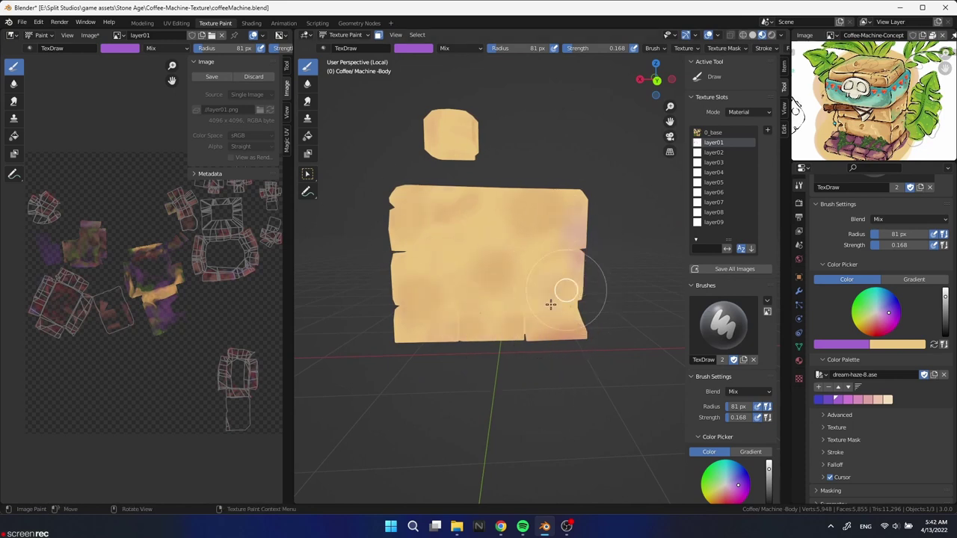
# Enlarge the brush to 120 px and check the purple shading from several angles.
pyautogui.moveTo(427, 338); pyautogui.dragTo(581, 254, button='middle')
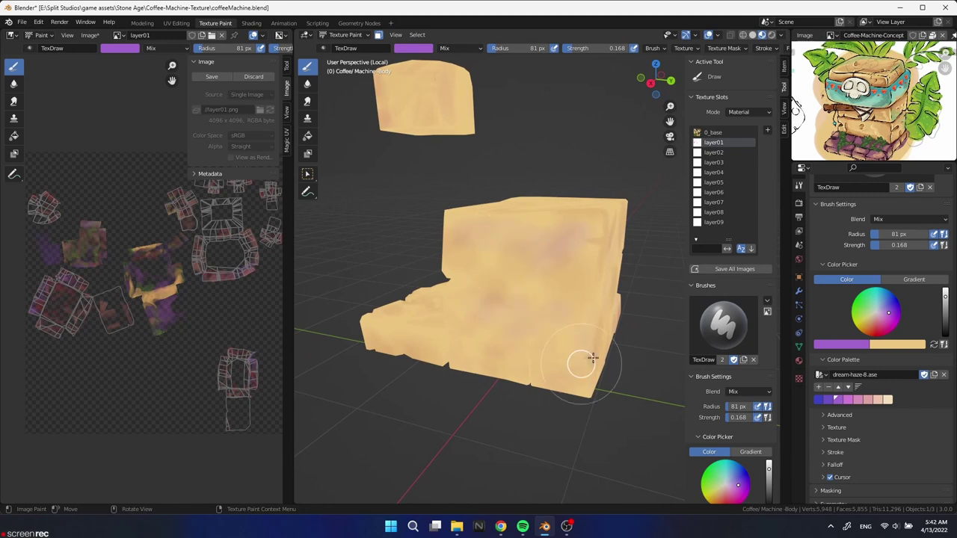
pyautogui.scroll(4, 610, 336)
pyautogui.moveTo(483, 376); pyautogui.dragTo(552, 303, button='middle')
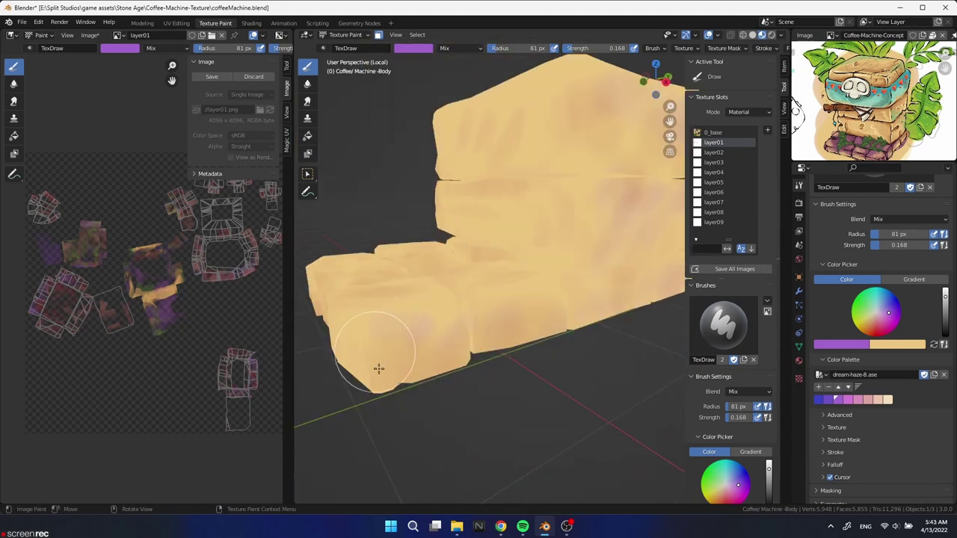
pyautogui.press('f')
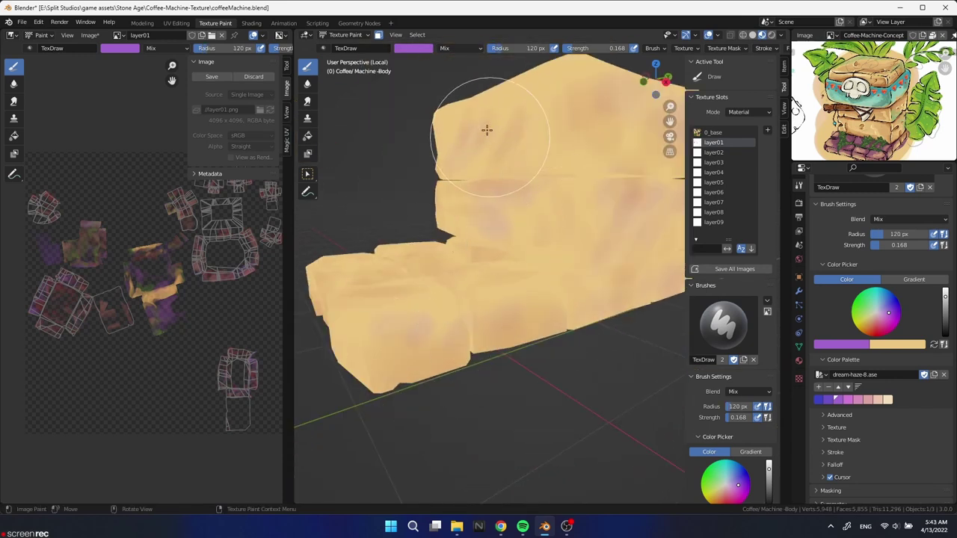
pyautogui.moveTo(609, 307); pyautogui.dragTo(491, 306, button='middle')
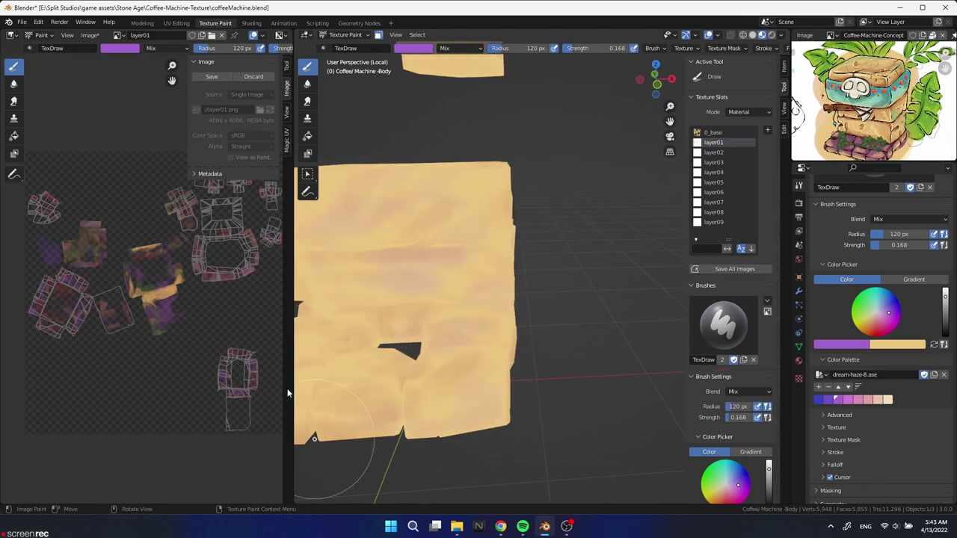
pyautogui.moveTo(287, 392)
pyautogui.mouseDown(button='middle')
pyautogui.moveTo(439, 466)
pyautogui.moveTo(479, 322)
pyautogui.mouseUp(button='middle')
pyautogui.moveTo(406, 210); pyautogui.dragTo(623, 221, button='middle')
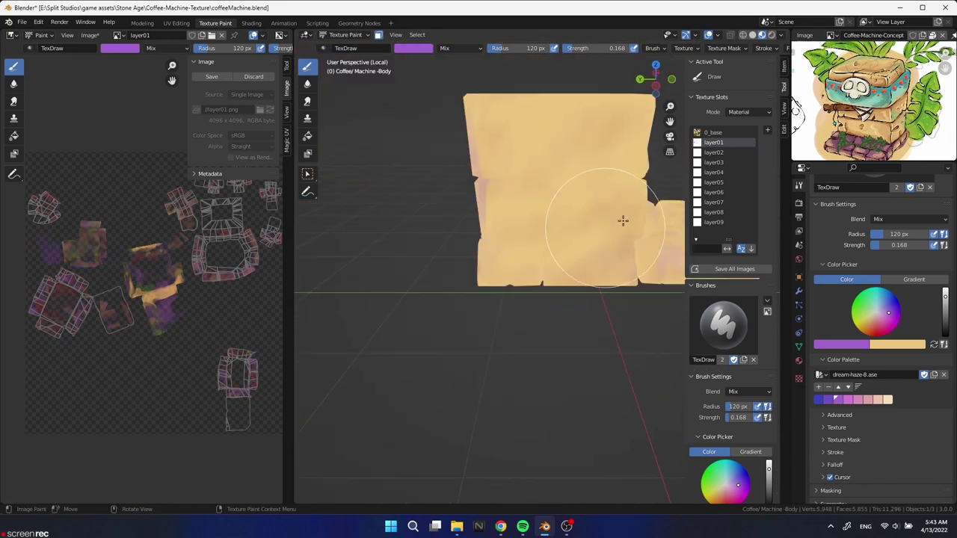
pyautogui.moveTo(516, 156); pyautogui.dragTo(459, 165, button='middle')
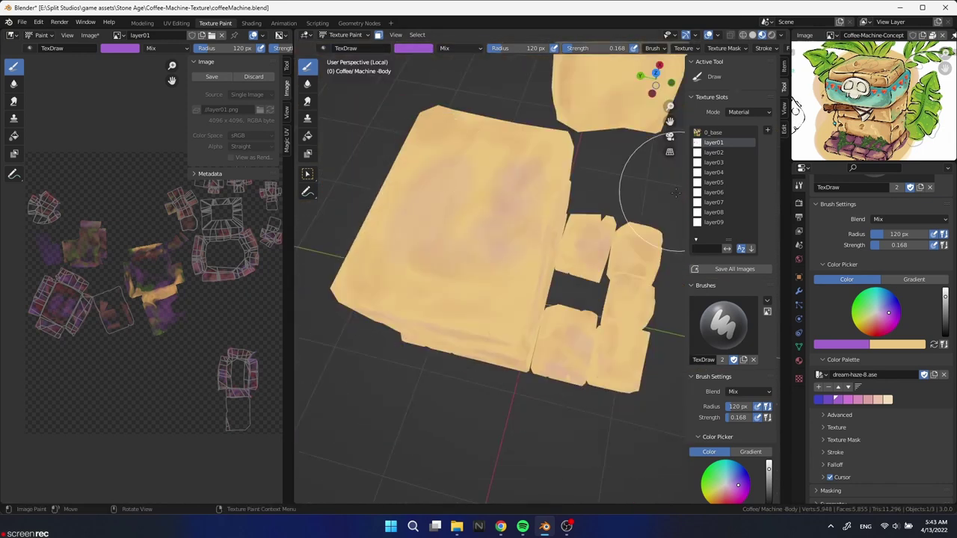
pyautogui.moveTo(584, 187); pyautogui.dragTo(523, 202, button='middle')
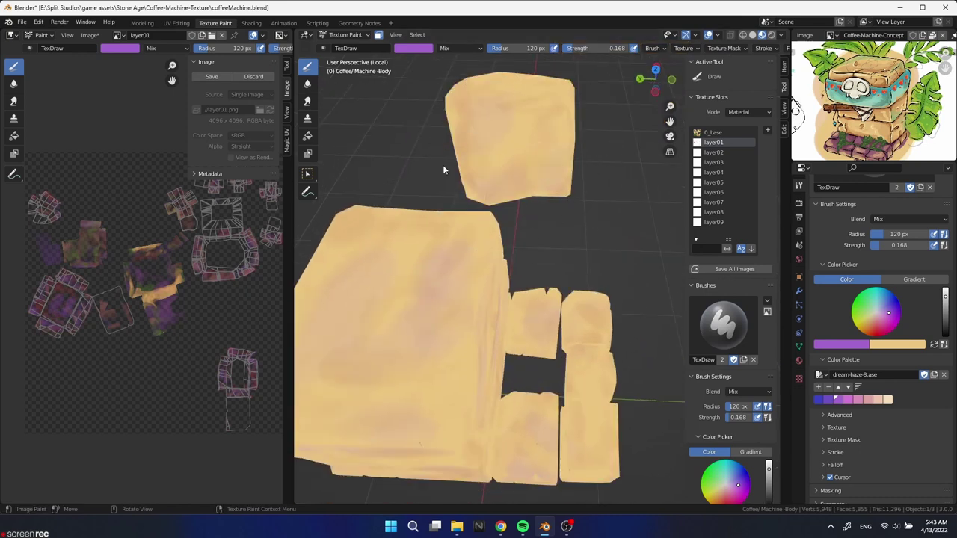
pyautogui.moveTo(443, 165); pyautogui.dragTo(504, 171, button='middle')
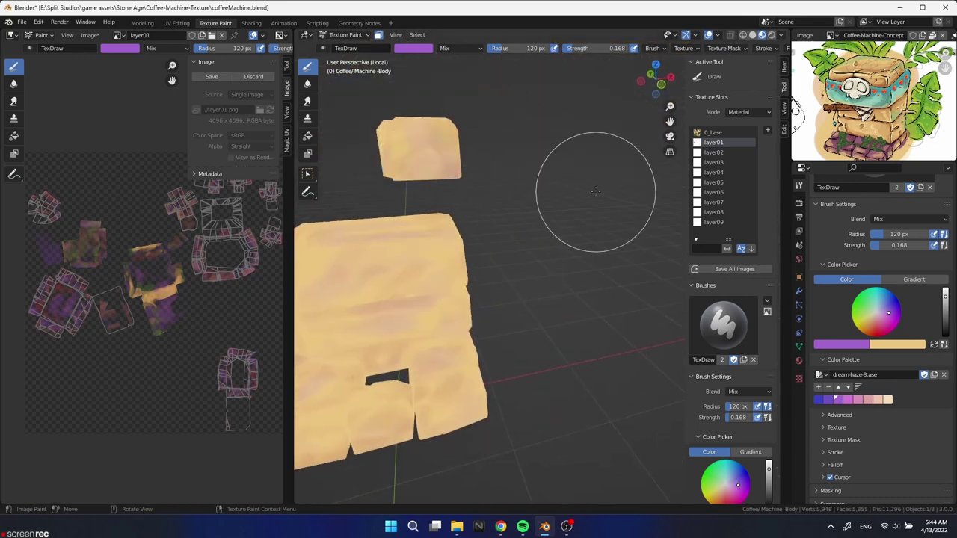
pyautogui.moveTo(588, 175); pyautogui.dragTo(465, 210, button='middle')
pyautogui.click(820, 375)
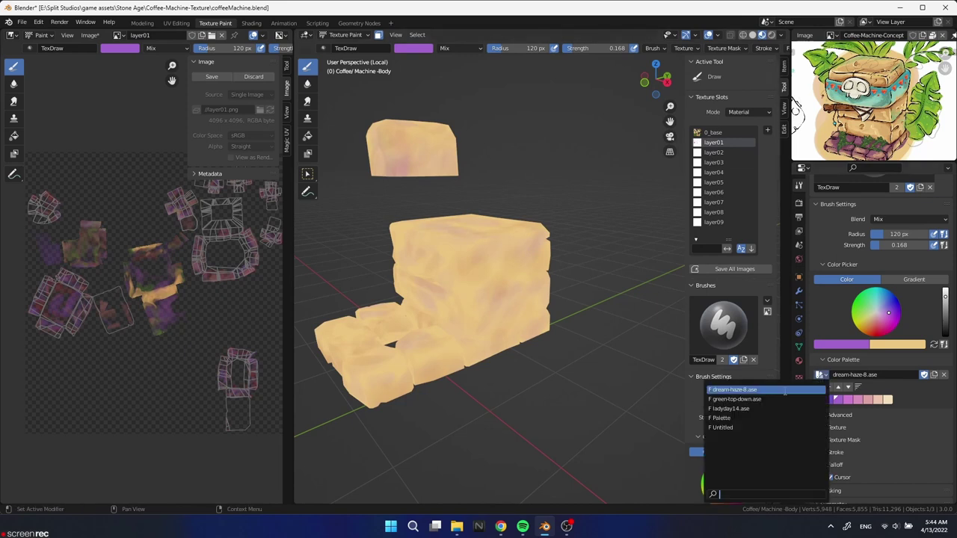
# Load the green-top-down.ase palette and tint the body pieces faint green from low side views.
pyautogui.click(755, 391)
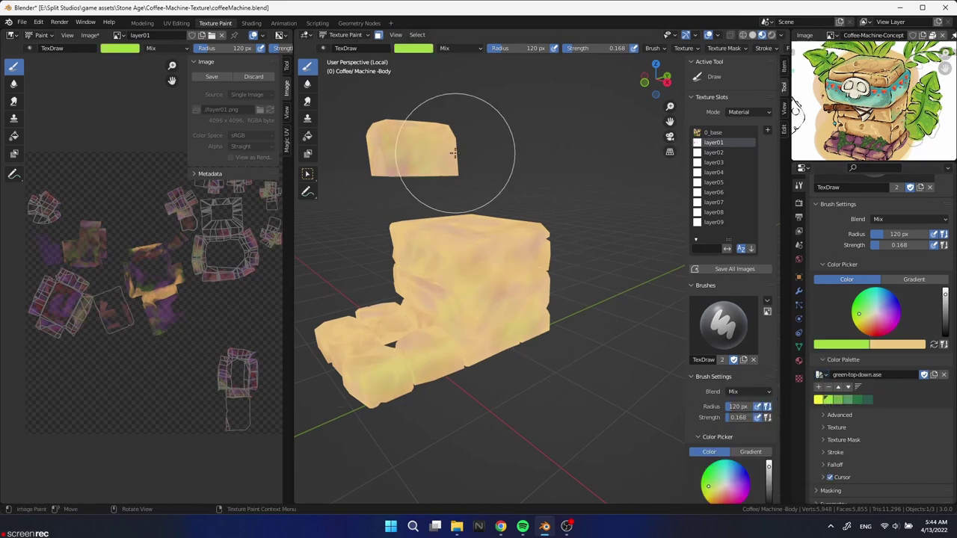
pyautogui.moveTo(470, 128)
pyautogui.mouseDown(button='middle')
pyautogui.moveTo(521, 370)
pyautogui.moveTo(576, 257)
pyautogui.moveTo(530, 320)
pyautogui.moveTo(513, 325)
pyautogui.moveTo(580, 366)
pyautogui.moveTo(432, 272)
pyautogui.mouseUp(button='middle')
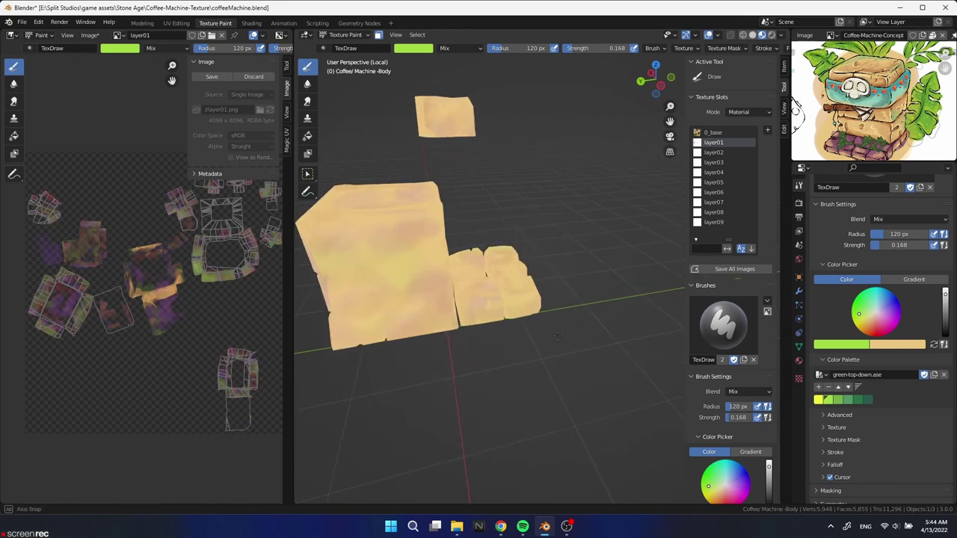
pyautogui.moveTo(498, 302)
pyautogui.mouseDown(button='middle')
pyautogui.moveTo(545, 432)
pyautogui.moveTo(491, 402)
pyautogui.mouseUp(button='middle')
pyautogui.scroll(5, 453, 325)
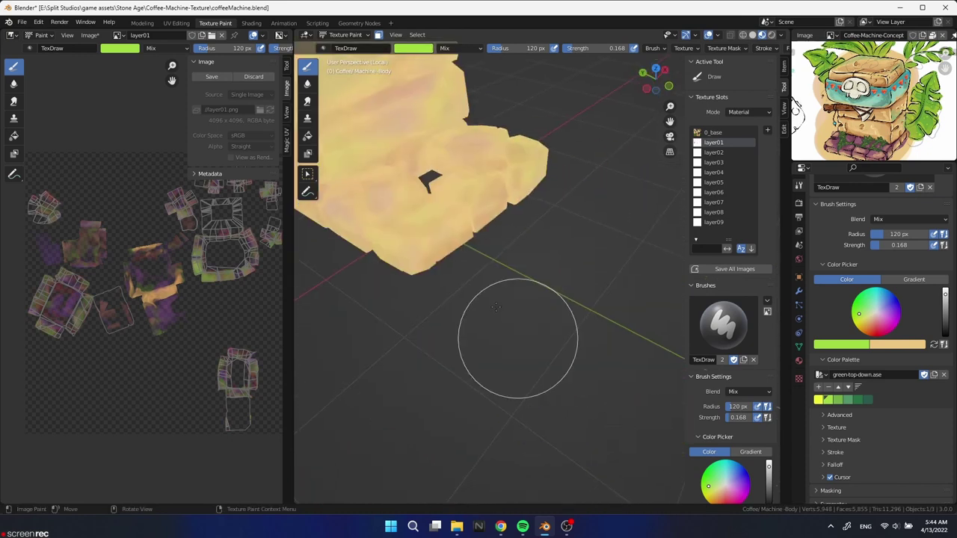
pyautogui.moveTo(509, 342)
pyautogui.mouseDown(button='middle')
pyautogui.moveTo(436, 282)
pyautogui.moveTo(531, 225)
pyautogui.mouseUp(button='middle')
pyautogui.scroll(3, 543, 209)
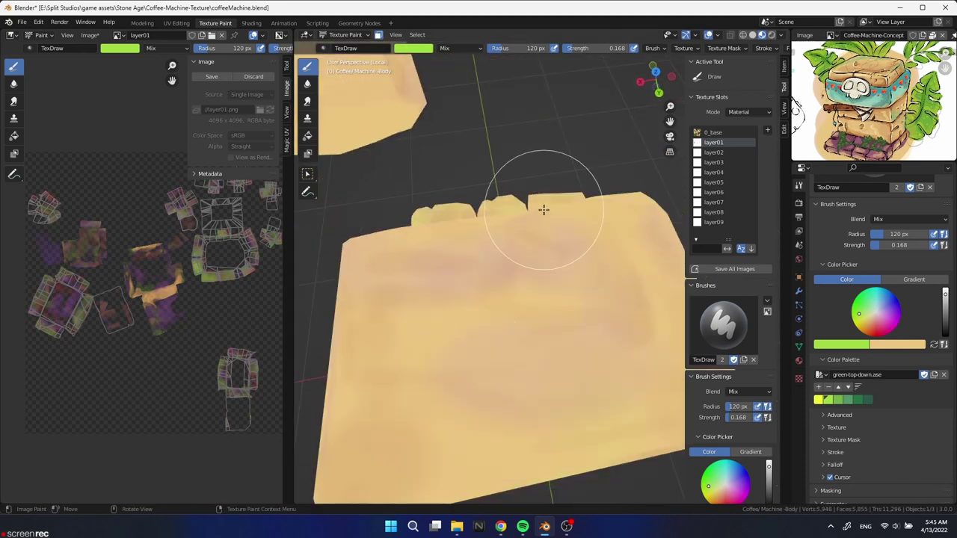
pyautogui.moveTo(471, 292)
pyautogui.mouseDown(button='middle')
pyautogui.moveTo(451, 337)
pyautogui.moveTo(468, 338)
pyautogui.moveTo(483, 284)
pyautogui.moveTo(383, 173)
pyautogui.mouseUp(button='middle')
# Smear the pink and green patches on the block front with a 61 px Smear brush.
pyautogui.hotkey('shift', 'space')
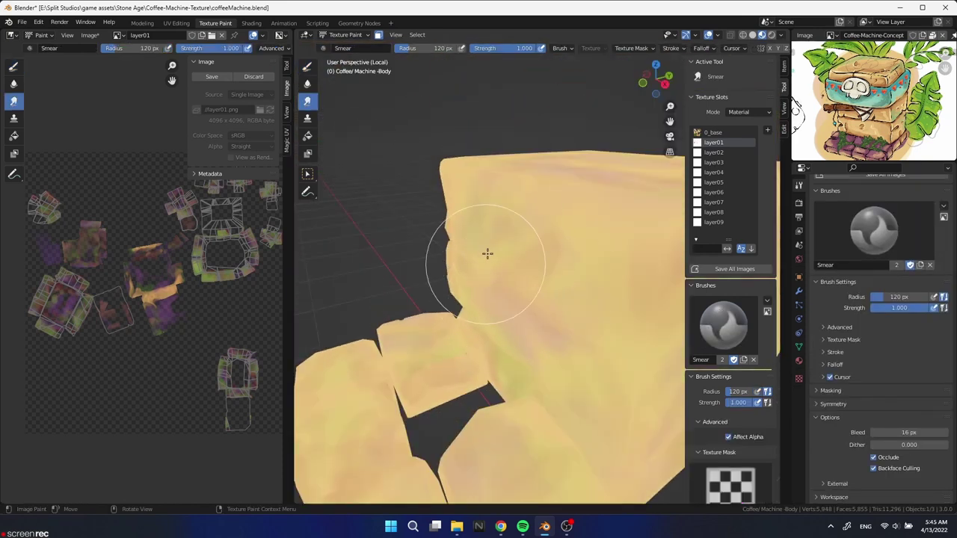
pyautogui.moveTo(507, 331)
pyautogui.mouseDown()
pyautogui.moveTo(460, 355)
pyautogui.moveTo(412, 350)
pyautogui.mouseUp()
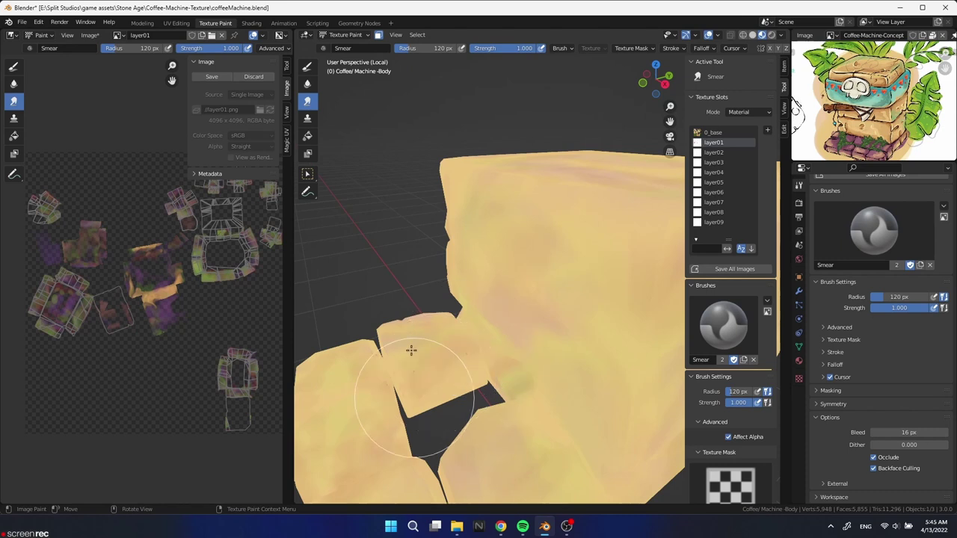
pyautogui.moveTo(577, 376)
pyautogui.mouseDown(button='middle')
pyautogui.moveTo(502, 359)
pyautogui.moveTo(474, 293)
pyautogui.mouseUp(button='middle')
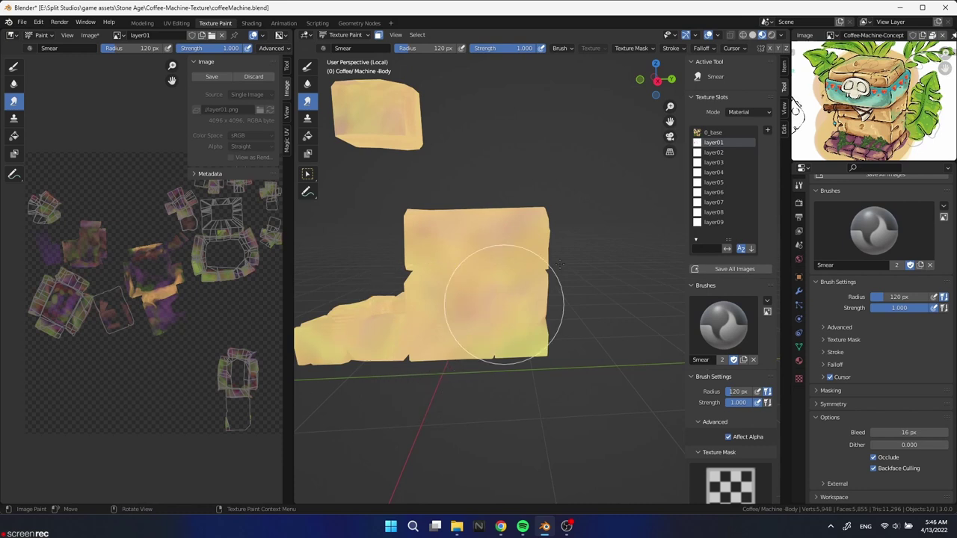
pyautogui.moveTo(504, 299); pyautogui.dragTo(468, 284, button='middle')
pyautogui.moveTo(416, 312); pyautogui.dragTo(524, 299)
pyautogui.press('f')
pyautogui.click(362, 225)
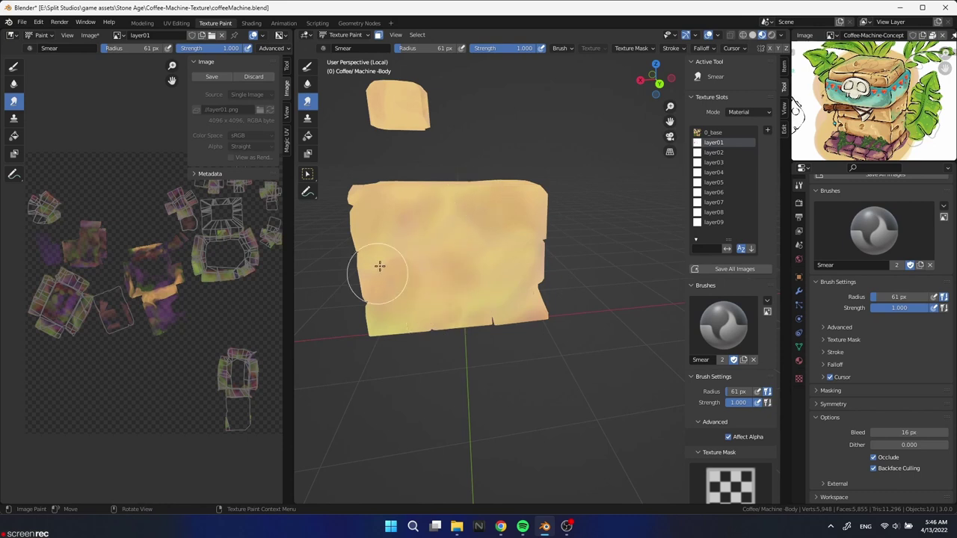
# Work around the block's stepped side and the hole underneath from low angles.
pyautogui.moveTo(513, 256)
pyautogui.mouseDown(button='middle')
pyautogui.moveTo(492, 267)
pyautogui.moveTo(462, 250)
pyautogui.mouseUp(button='middle')
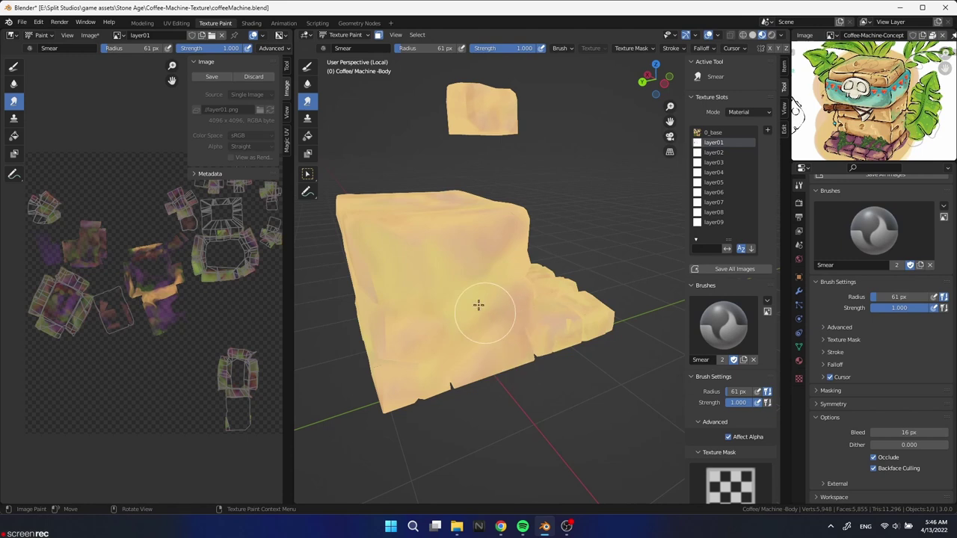
pyautogui.moveTo(560, 349)
pyautogui.mouseDown(button='middle')
pyautogui.moveTo(551, 306)
pyautogui.moveTo(468, 322)
pyautogui.moveTo(473, 303)
pyautogui.mouseUp(button='middle')
pyautogui.moveTo(469, 120)
pyautogui.mouseDown(button='middle')
pyautogui.moveTo(481, 235)
pyautogui.moveTo(492, 228)
pyautogui.mouseUp(button='middle')
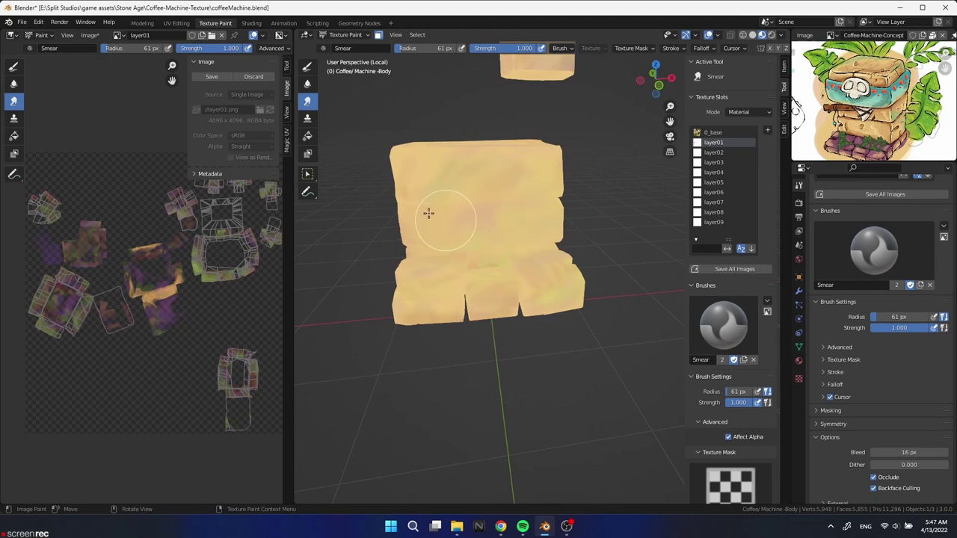
pyautogui.scroll(3, 554, 306)
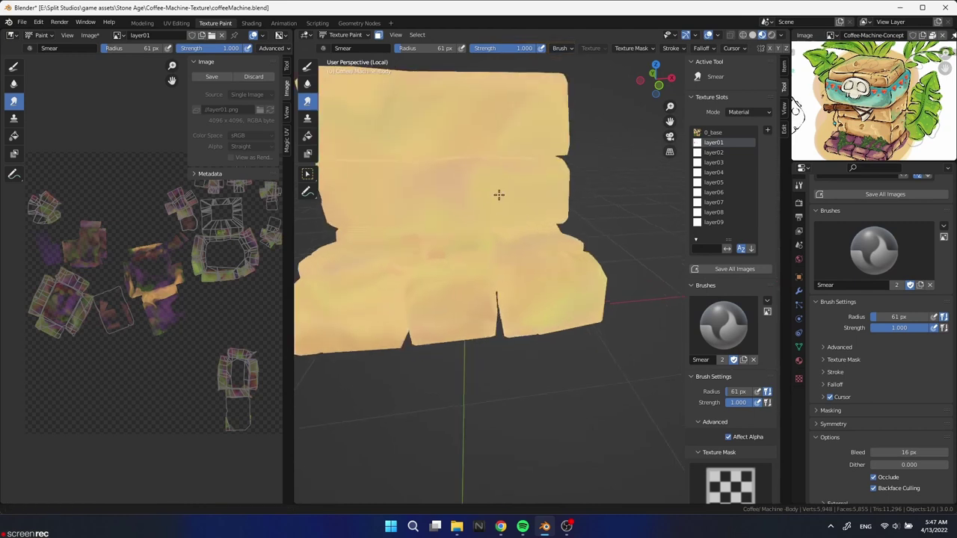
pyautogui.moveTo(498, 194); pyautogui.dragTo(461, 208, button='middle')
pyautogui.moveTo(419, 258)
pyautogui.mouseDown(button='middle')
pyautogui.moveTo(523, 321)
pyautogui.moveTo(566, 285)
pyautogui.mouseUp(button='middle')
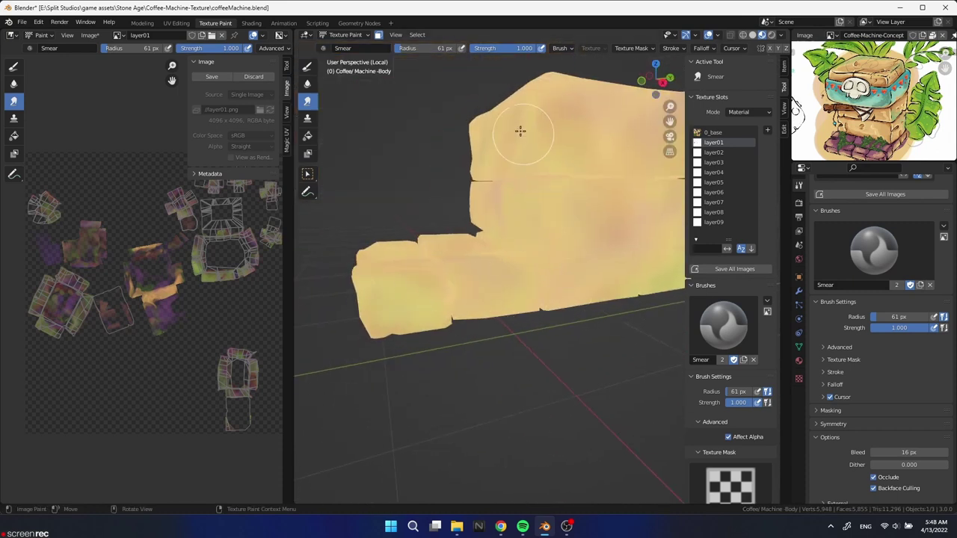
pyautogui.moveTo(520, 131); pyautogui.dragTo(510, 230, button='middle')
# Briefly soften the block face, then smear across the remaining blocks.
pyautogui.hotkey('shift', 'space')
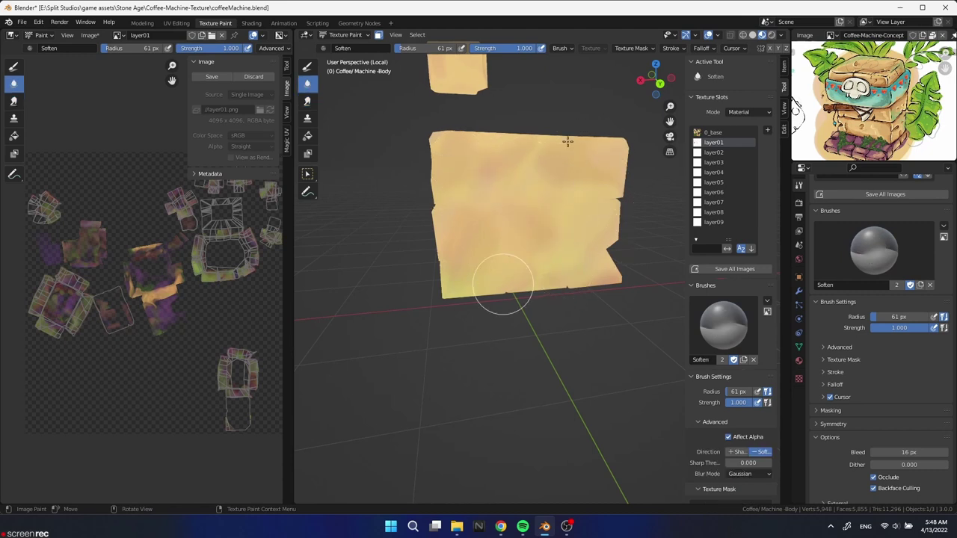
pyautogui.moveTo(568, 142); pyautogui.dragTo(486, 314, button='middle')
pyautogui.scroll(3, 468, 319)
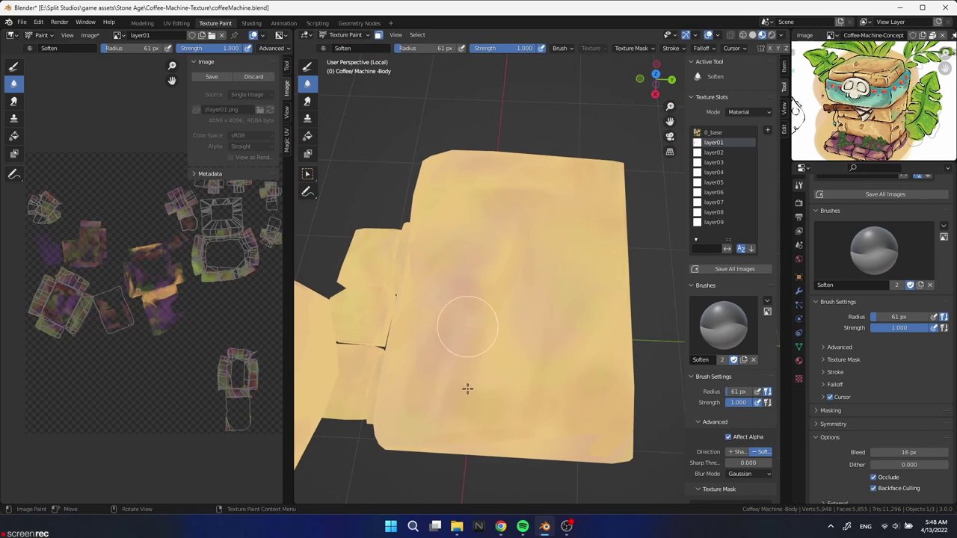
pyautogui.hotkey('shift', 'space')
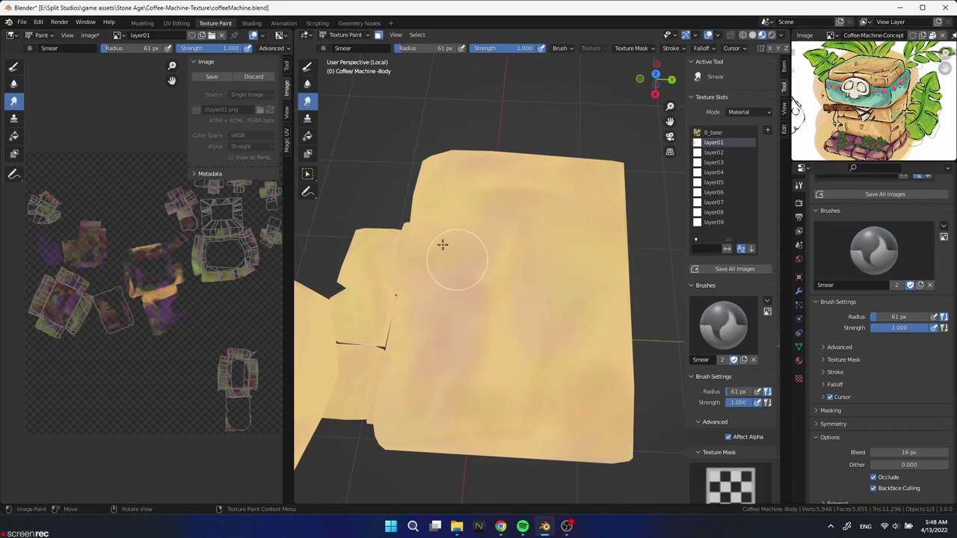
pyautogui.moveTo(611, 252)
pyautogui.mouseDown(button='middle')
pyautogui.moveTo(519, 156)
pyautogui.moveTo(431, 229)
pyautogui.mouseUp(button='middle')
pyautogui.moveTo(455, 171)
pyautogui.mouseDown(button='middle')
pyautogui.moveTo(491, 241)
pyautogui.moveTo(566, 171)
pyautogui.moveTo(391, 190)
pyautogui.mouseUp(button='middle')
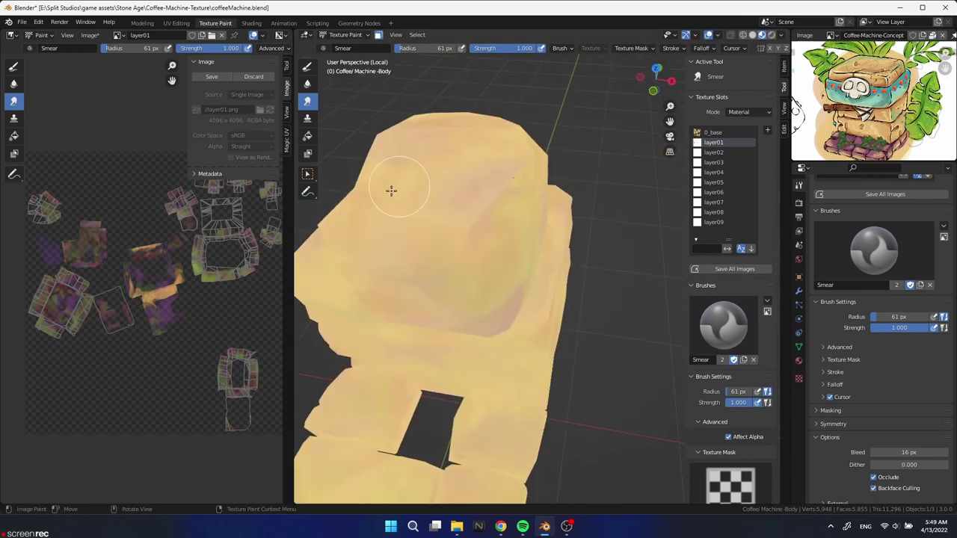
pyautogui.moveTo(386, 245); pyautogui.dragTo(504, 234, button='middle')
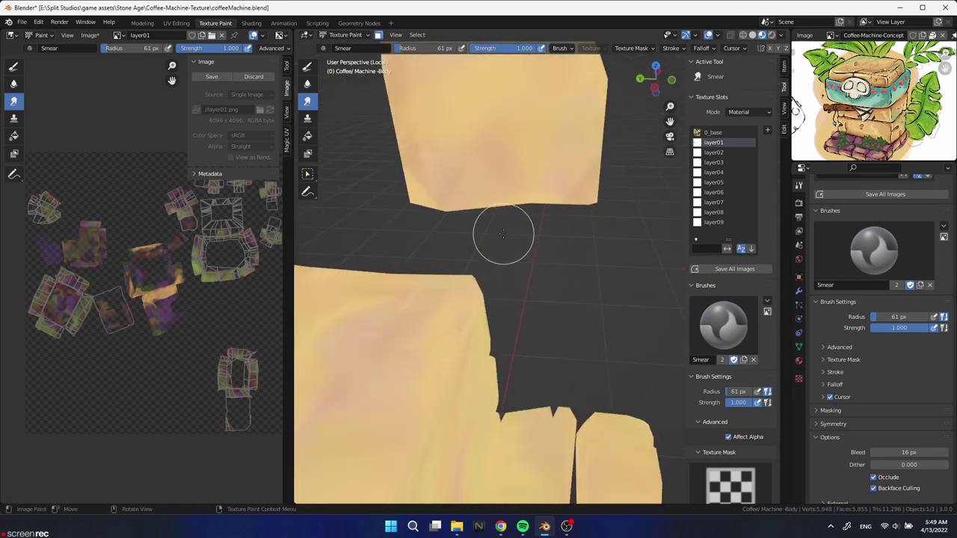
pyautogui.moveTo(303, 159); pyautogui.dragTo(501, 192, button='middle')
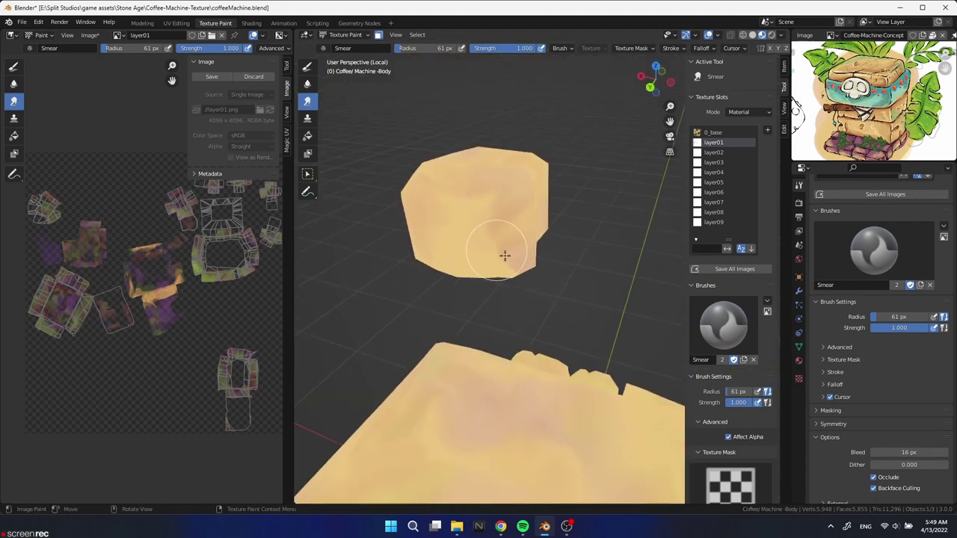
pyautogui.scroll(-3, 504, 166)
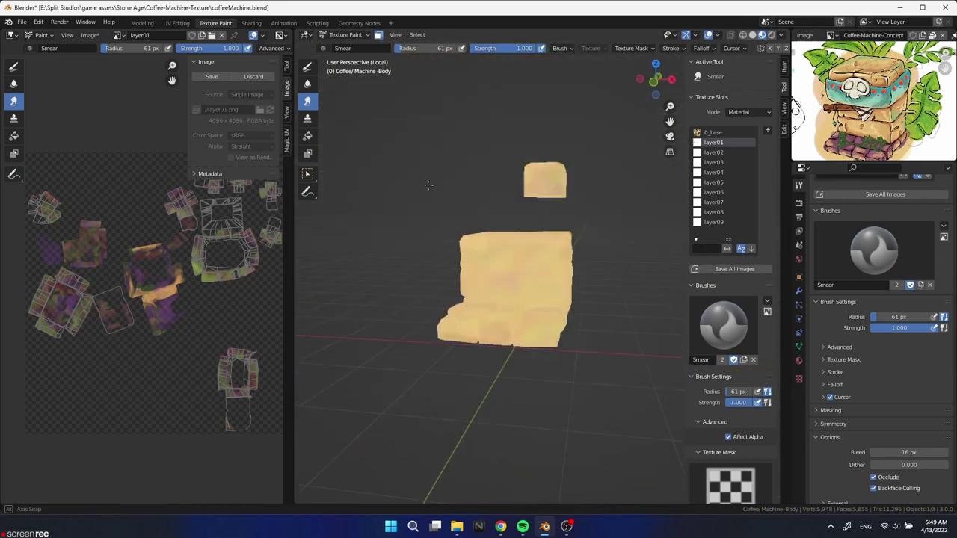
# Reveal all hidden faces with Alt+H and view the whole model.
pyautogui.moveTo(534, 256)
pyautogui.mouseDown(button='middle')
pyautogui.moveTo(513, 314)
pyautogui.moveTo(530, 297)
pyautogui.moveTo(513, 246)
pyautogui.moveTo(504, 306)
pyautogui.mouseUp(button='middle')
pyautogui.hotkey('alt', 'h')
pyautogui.press('Tab')
pyautogui.press('Tab')
pyautogui.scroll(-2, 489, 149)
pyautogui.scroll(5, 506, 273)
pyautogui.scroll(-2, 525, 308)
pyautogui.press('Tab')
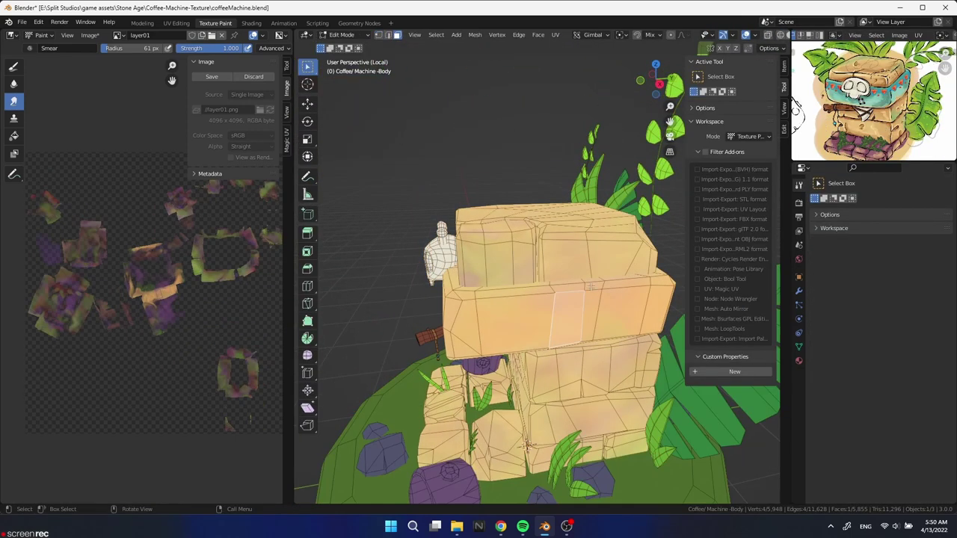
# Select the linked block geometry, hide the plants and rocks, and return to the Draw brush.
pyautogui.press('l')
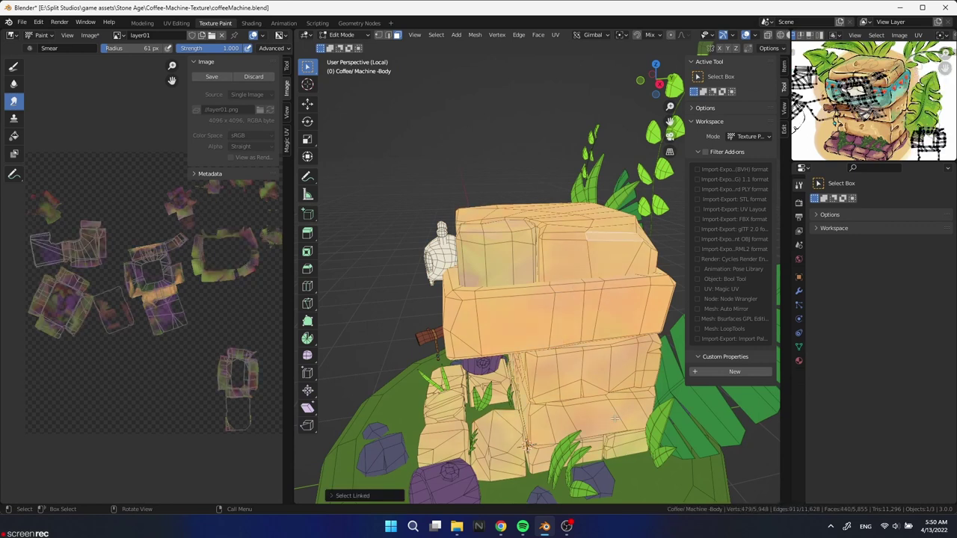
pyautogui.press('l')
pyautogui.hotkey('shift', 'h')
pyautogui.press('Tab')
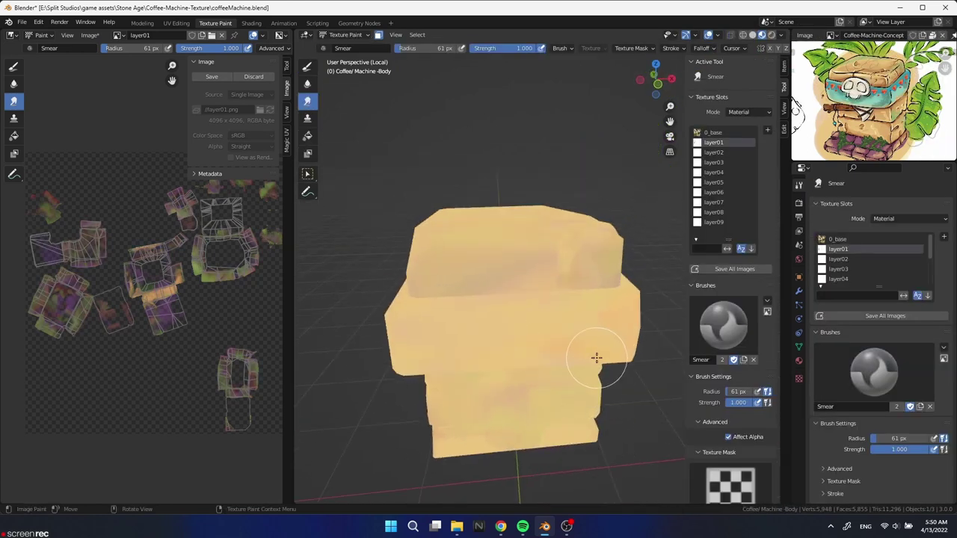
pyautogui.press('d')
pyautogui.scroll(3, 568, 329)
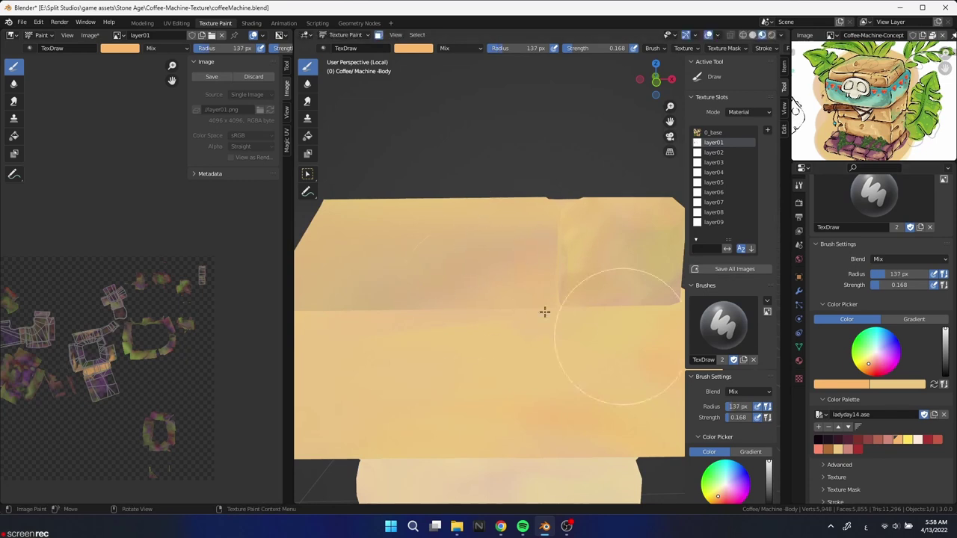
# Toggle mesh editing on the block and make a light peach palette swatch the paint colour.
pyautogui.moveTo(539, 265)
pyautogui.mouseDown(button='middle')
pyautogui.moveTo(493, 239)
pyautogui.moveTo(584, 252)
pyautogui.mouseUp(button='middle')
pyautogui.press('Tab')
pyautogui.press('Tab')
pyautogui.scroll(2, 587, 262)
pyautogui.scroll(3, 487, 287)
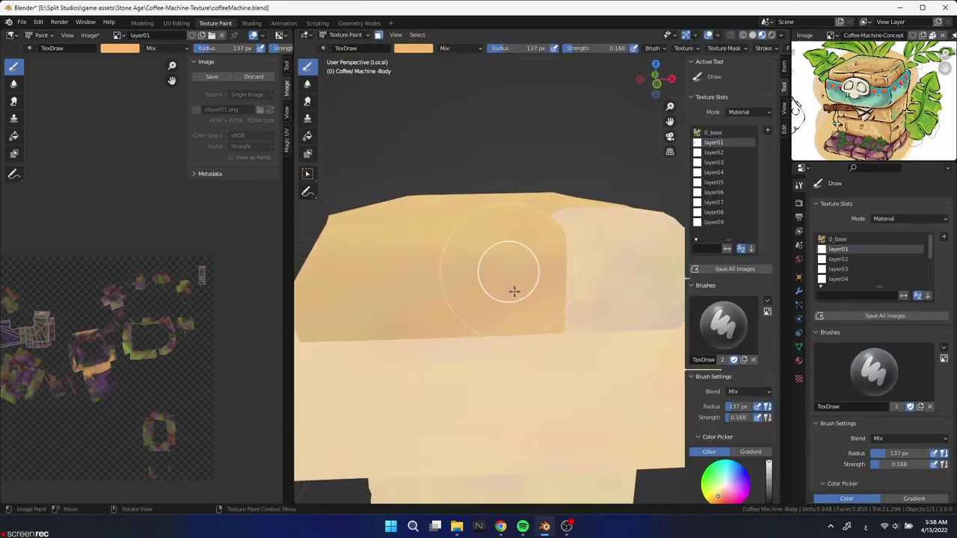
pyautogui.moveTo(457, 199)
pyautogui.mouseDown(button='middle')
pyautogui.moveTo(534, 336)
pyautogui.moveTo(520, 325)
pyautogui.mouseUp(button='middle')
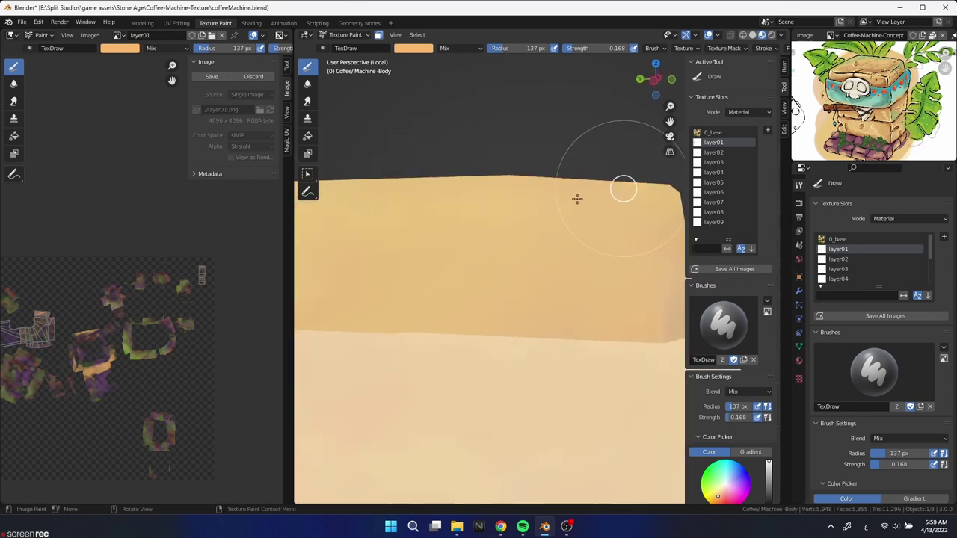
pyautogui.scroll(-3, 569, 327)
pyautogui.scroll(-5, 876, 395)
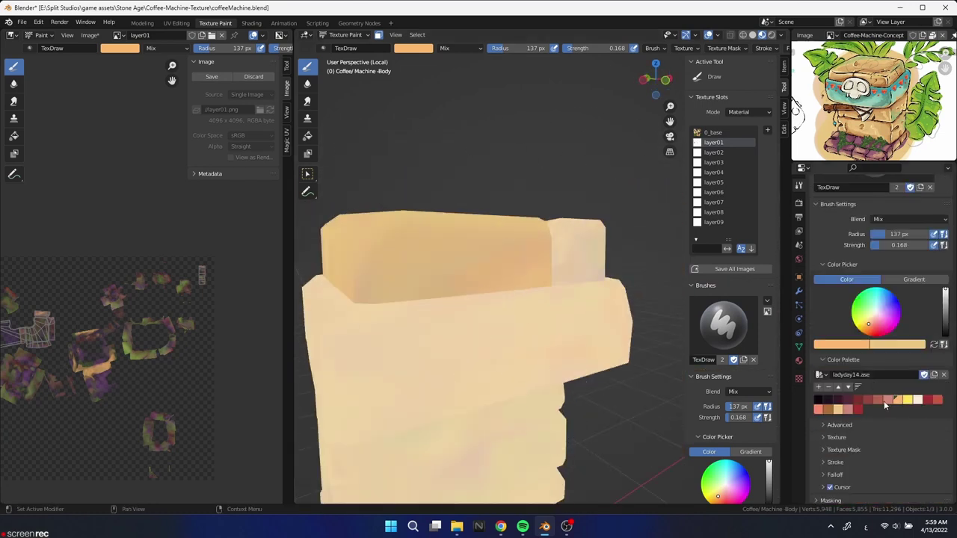
pyautogui.click(838, 410)
# Orbit and zoom around the isolated block to inspect its top face and stacked sides.
pyautogui.moveTo(461, 321); pyautogui.dragTo(496, 307, button='middle')
pyautogui.scroll(2, 496, 307)
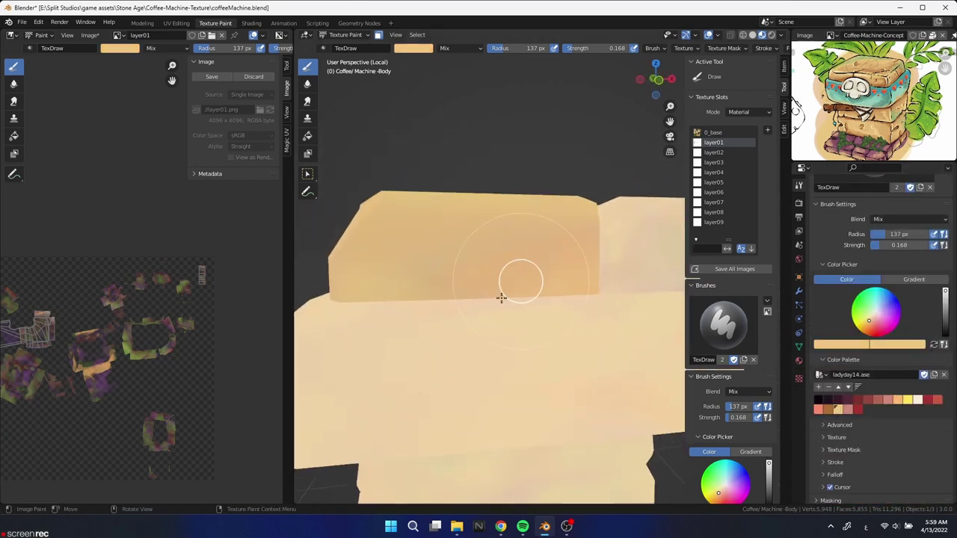
pyautogui.moveTo(452, 286); pyautogui.dragTo(523, 320, button='middle')
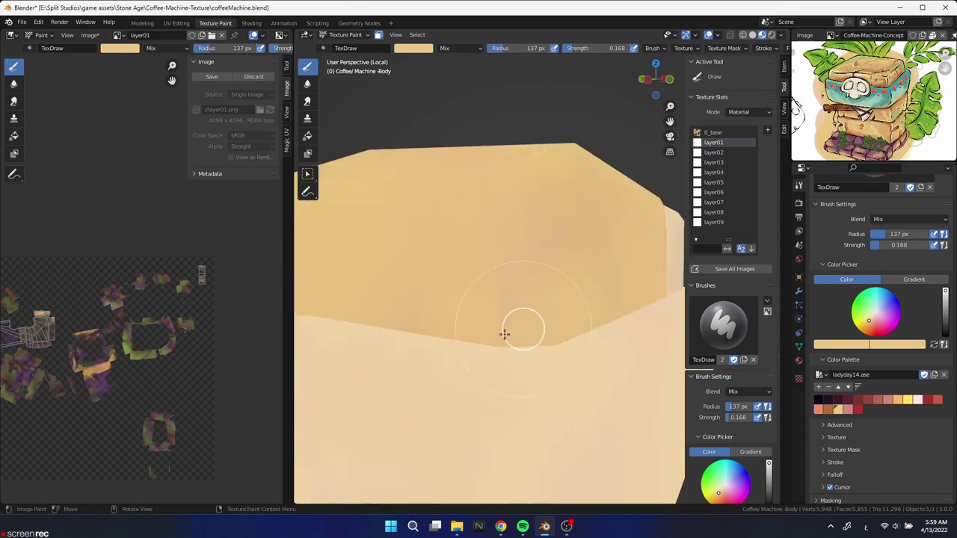
pyautogui.scroll(-2, 536, 269)
pyautogui.moveTo(389, 229); pyautogui.dragTo(489, 326, button='middle')
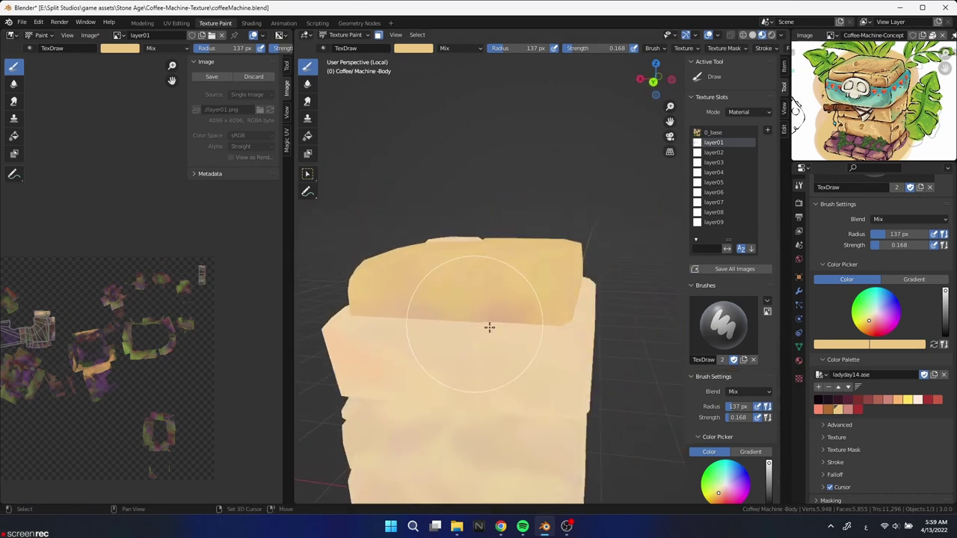
pyautogui.scroll(-1, 489, 327)
pyautogui.moveTo(555, 284)
pyautogui.mouseDown(button='middle')
pyautogui.moveTo(416, 387)
pyautogui.moveTo(398, 315)
pyautogui.moveTo(376, 331)
pyautogui.mouseUp(button='middle')
pyautogui.moveTo(444, 285); pyautogui.dragTo(466, 263, button='middle')
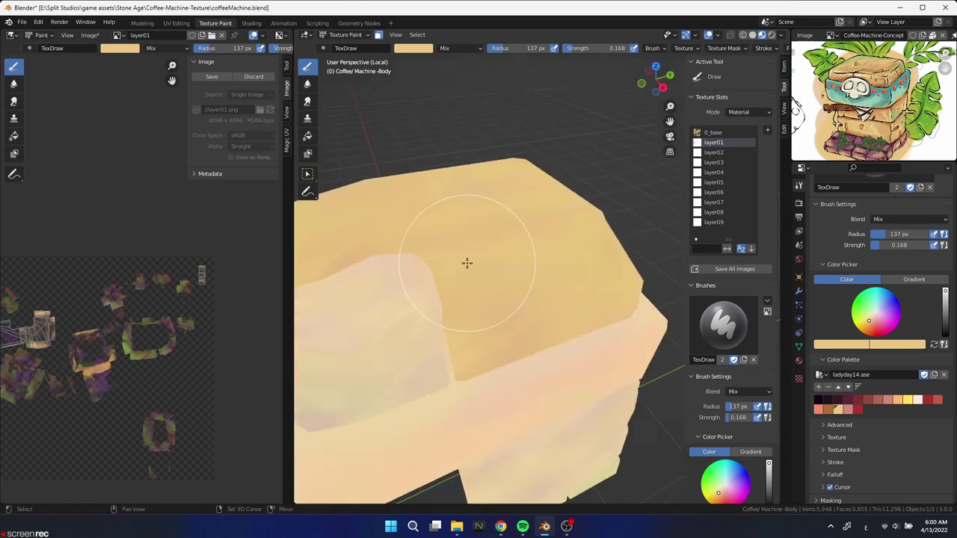
pyautogui.moveTo(347, 192)
pyautogui.mouseDown(button='middle')
pyautogui.moveTo(547, 355)
pyautogui.moveTo(494, 376)
pyautogui.moveTo(538, 331)
pyautogui.moveTo(575, 333)
pyautogui.moveTo(641, 272)
pyautogui.mouseUp(button='middle')
# Paint salmon shading on the block's top face with a 53 px brush.
pyautogui.press('s')
pyautogui.press('f')
pyautogui.click(547, 303)
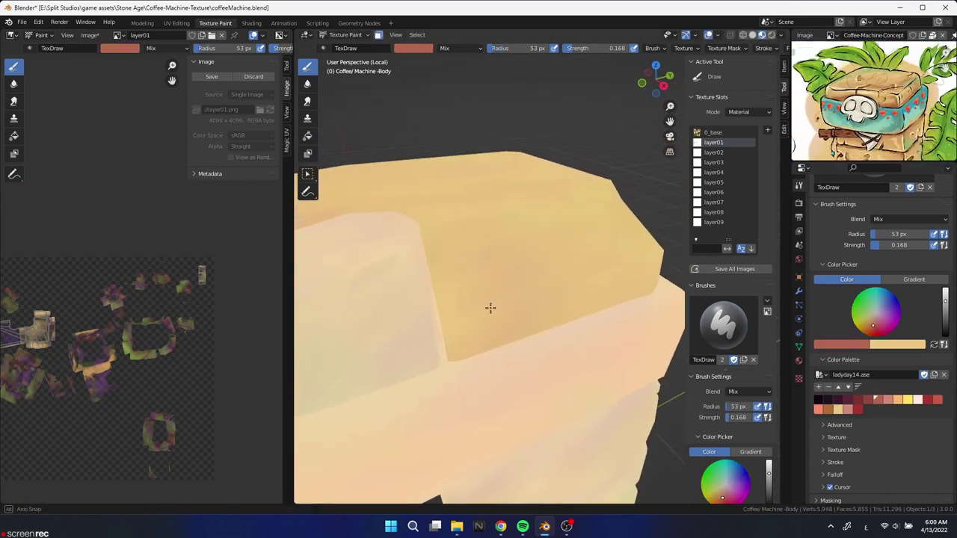
pyautogui.moveTo(489, 307); pyautogui.dragTo(439, 194, button='middle')
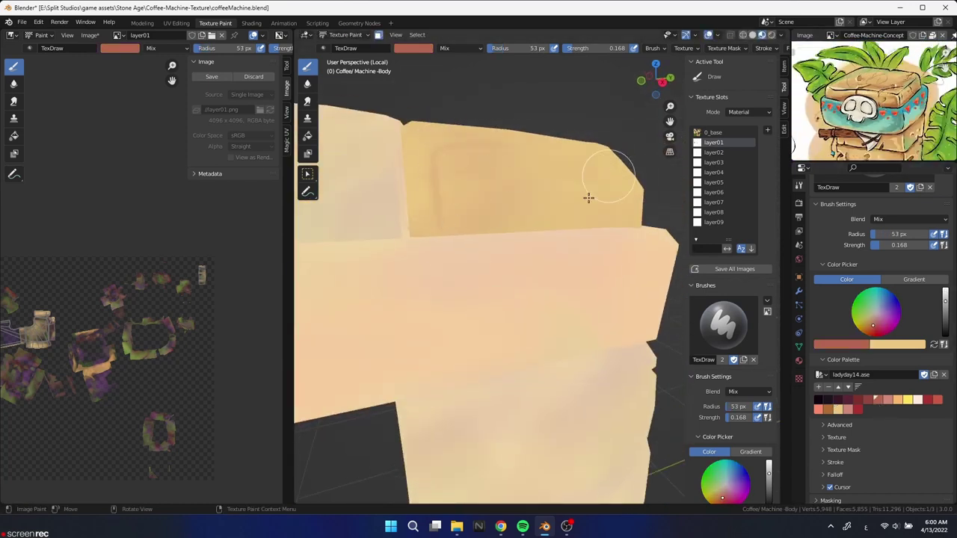
pyautogui.moveTo(599, 157)
pyautogui.mouseDown()
pyautogui.moveTo(573, 231)
pyautogui.moveTo(489, 231)
pyautogui.moveTo(573, 225)
pyautogui.moveTo(624, 195)
pyautogui.mouseUp()
pyautogui.moveTo(624, 195)
pyautogui.mouseDown(button='middle')
pyautogui.moveTo(635, 241)
pyautogui.moveTo(594, 270)
pyautogui.mouseUp(button='middle')
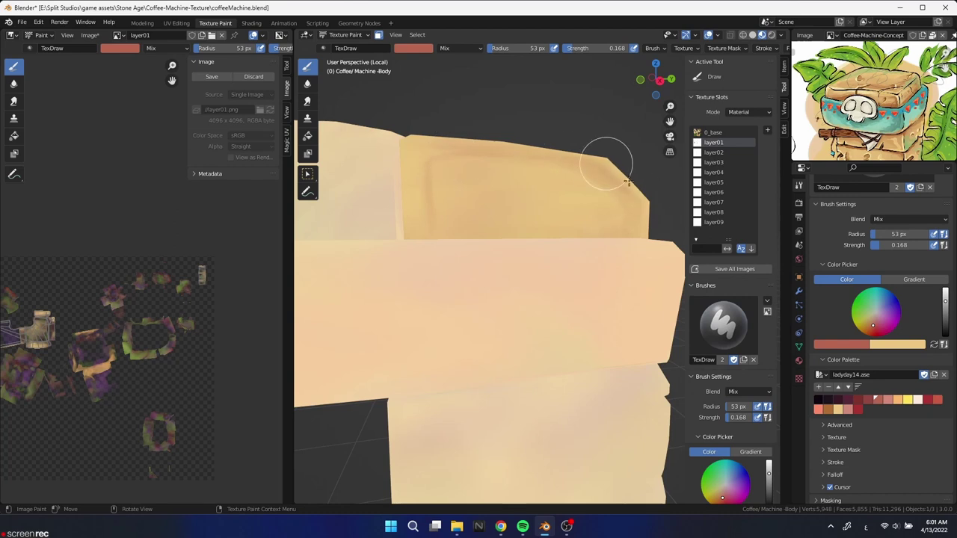
# Set the brush strength to 0.097 and shrink the radius to 14 px for fine crease lines.
pyautogui.press('f')
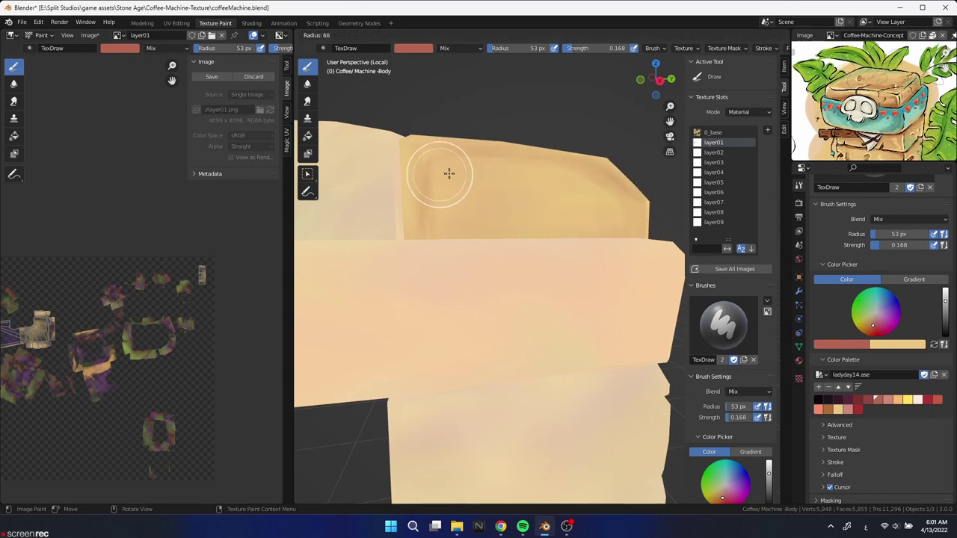
pyautogui.click(441, 172)
pyautogui.hotkey('shift', 'f')
pyautogui.click(468, 232)
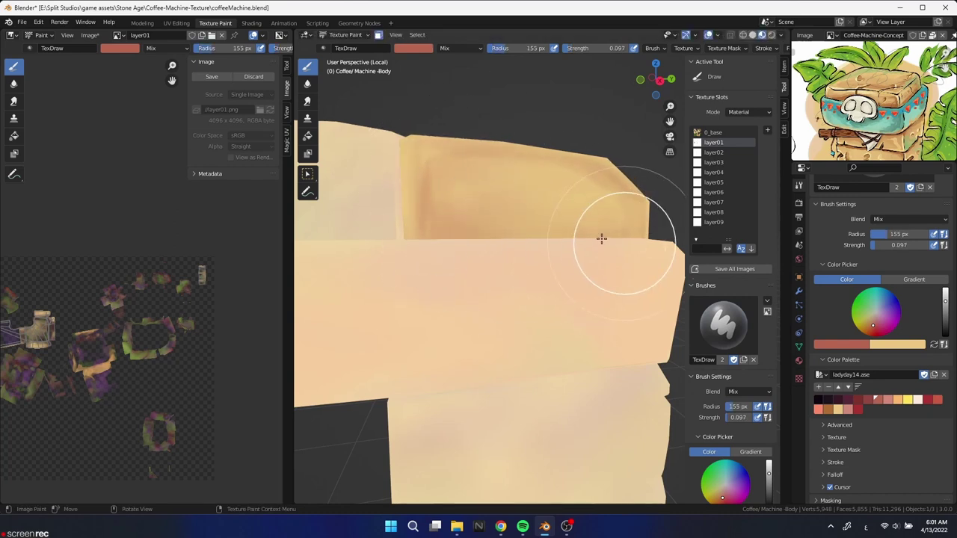
pyautogui.moveTo(463, 199)
pyautogui.mouseDown(button='middle')
pyautogui.moveTo(523, 267)
pyautogui.moveTo(594, 178)
pyautogui.moveTo(534, 208)
pyautogui.moveTo(472, 177)
pyautogui.moveTo(528, 193)
pyautogui.moveTo(521, 173)
pyautogui.mouseUp(button='middle')
pyautogui.press('f')
pyautogui.click(392, 326)
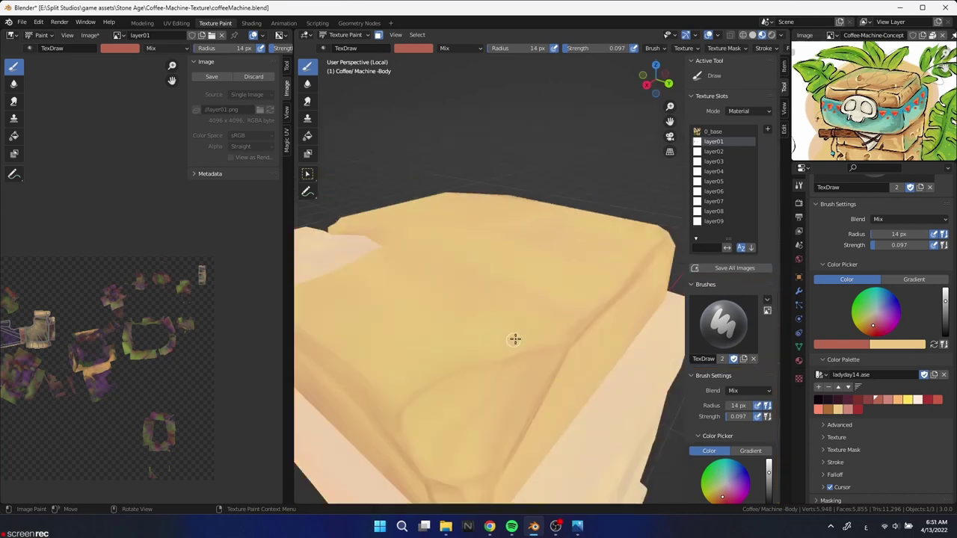
# Orbit around the coffee machine body to a closer side view of the top.
pyautogui.moveTo(508, 339)
pyautogui.mouseDown(button='middle')
pyautogui.moveTo(506, 263)
pyautogui.moveTo(519, 314)
pyautogui.moveTo(563, 308)
pyautogui.mouseUp(button='middle')
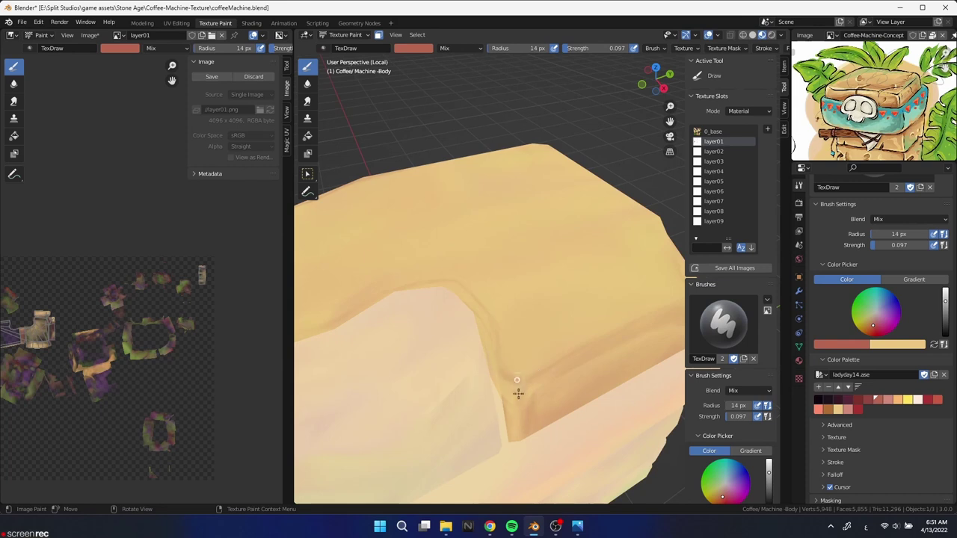
pyautogui.moveTo(518, 392)
pyautogui.mouseDown(button='middle')
pyautogui.moveTo(489, 352)
pyautogui.moveTo(541, 336)
pyautogui.moveTo(469, 358)
pyautogui.mouseUp(button='middle')
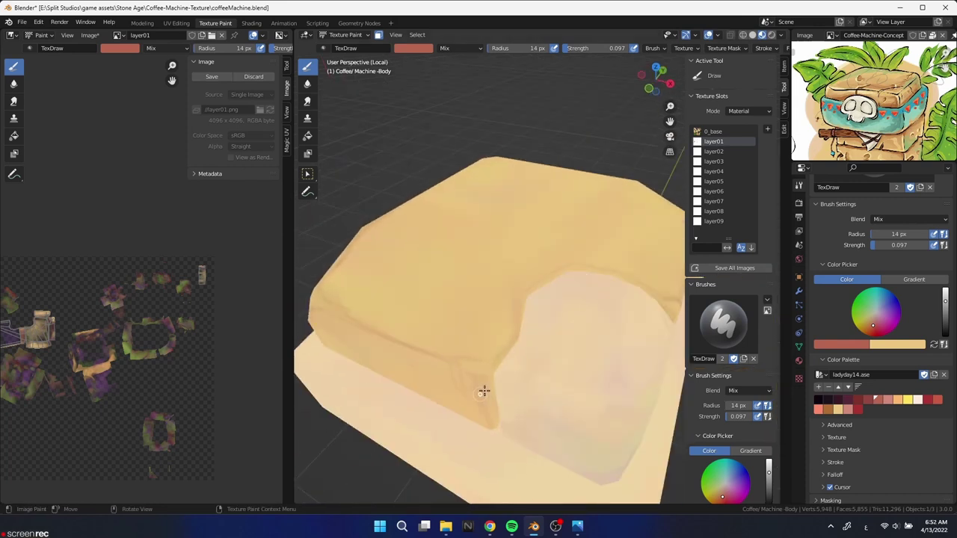
pyautogui.moveTo(557, 284)
pyautogui.mouseDown(button='middle')
pyautogui.moveTo(431, 397)
pyautogui.moveTo(444, 372)
pyautogui.moveTo(426, 361)
pyautogui.moveTo(519, 301)
pyautogui.moveTo(487, 340)
pyautogui.moveTo(479, 322)
pyautogui.moveTo(531, 284)
pyautogui.moveTo(399, 313)
pyautogui.mouseUp(button='middle')
pyautogui.scroll(3, 531, 285)
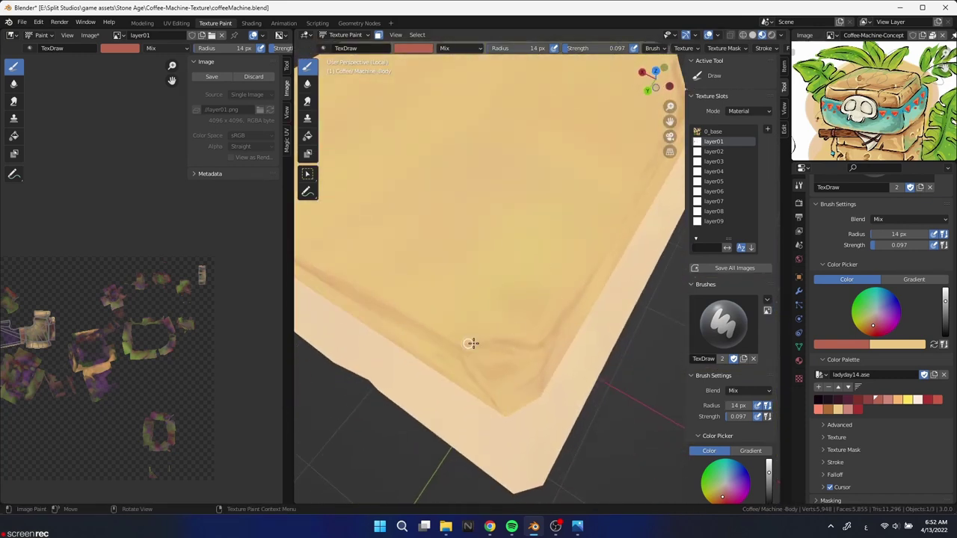
pyautogui.scroll(-3, 544, 383)
pyautogui.moveTo(545, 383)
pyautogui.mouseDown(button='middle')
pyautogui.moveTo(504, 337)
pyautogui.moveTo(472, 322)
pyautogui.moveTo(496, 307)
pyautogui.moveTo(476, 341)
pyautogui.mouseUp(button='middle')
pyautogui.scroll(2, 475, 341)
# Darken the recess's inner back wall using a 66 px brush in Multiply, then revert to Mix.
pyautogui.press('f')
pyautogui.click(473, 291)
pyautogui.click(909, 219)
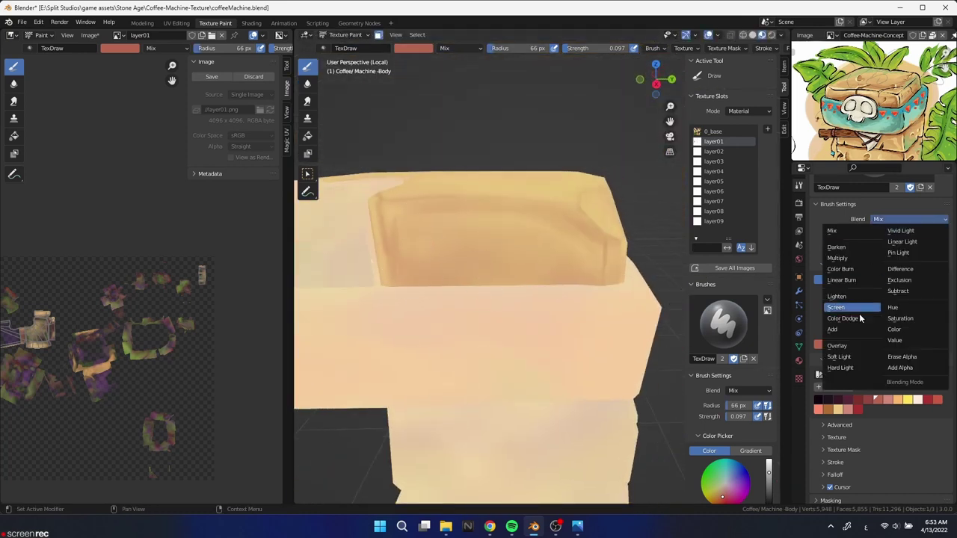
pyautogui.click(846, 259)
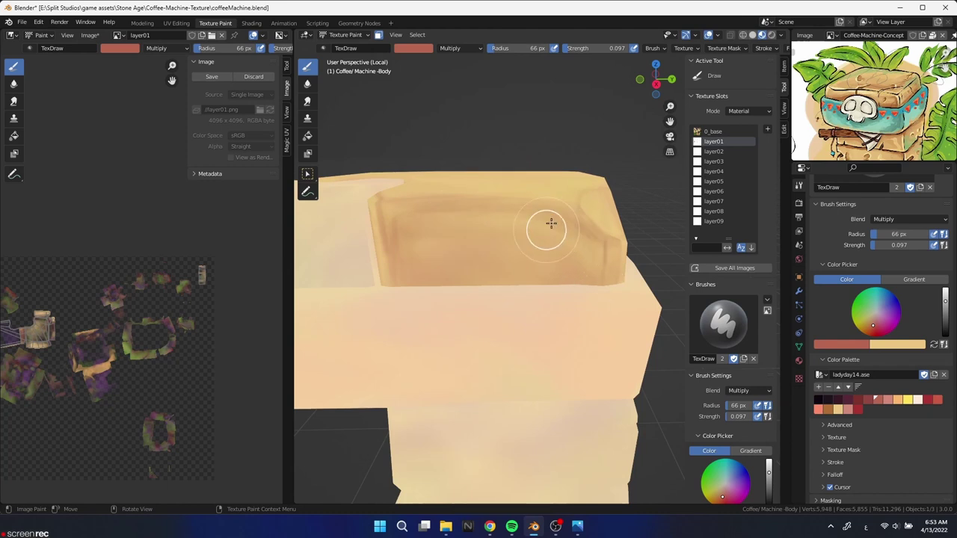
pyautogui.moveTo(399, 264); pyautogui.dragTo(593, 262)
pyautogui.click(909, 219)
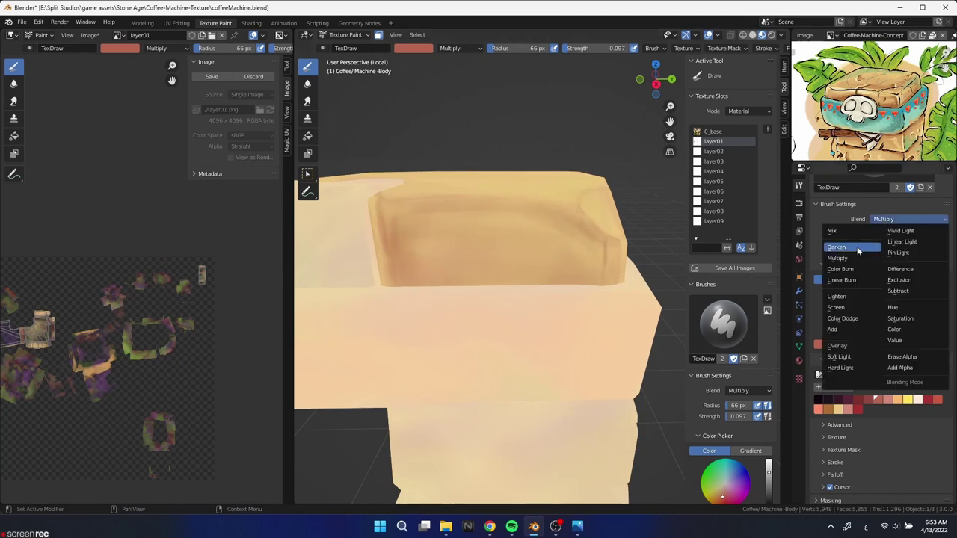
pyautogui.click(847, 235)
# With a 33 px brush, paint dark crack streaks along the top slab's lower edge and crease.
pyautogui.press('f')
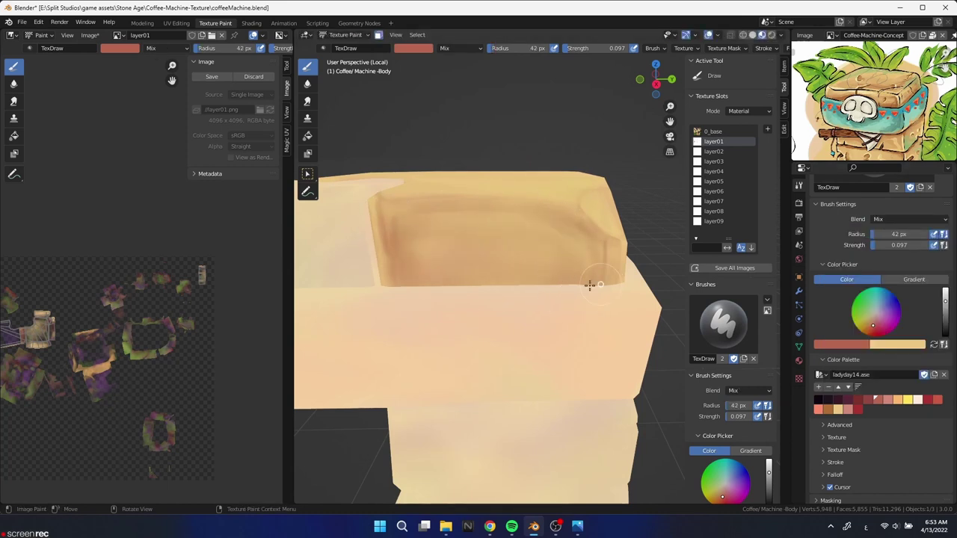
pyautogui.press('f')
pyautogui.click(411, 209)
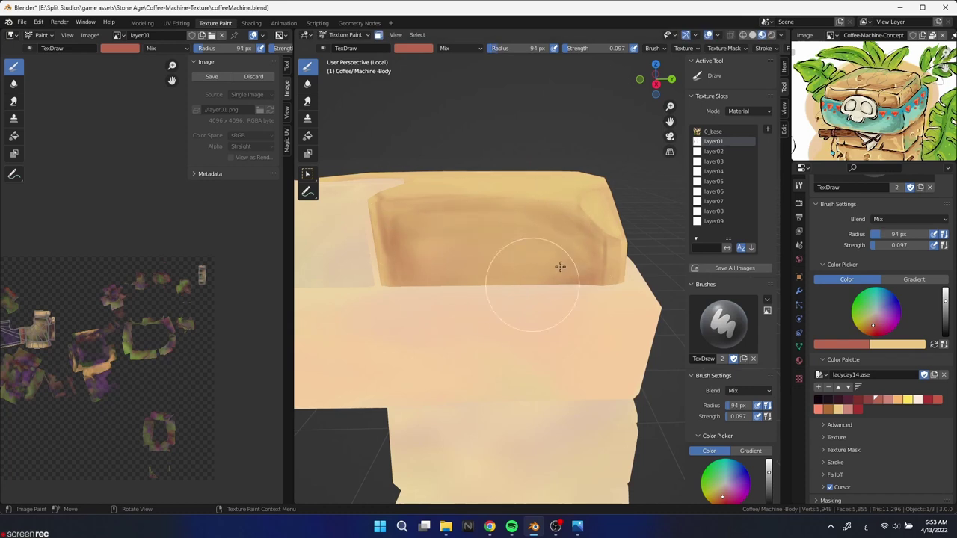
pyautogui.moveTo(560, 265)
pyautogui.mouseDown(button='middle')
pyautogui.moveTo(509, 299)
pyautogui.moveTo(530, 316)
pyautogui.moveTo(507, 312)
pyautogui.mouseUp(button='middle')
pyautogui.press('f')
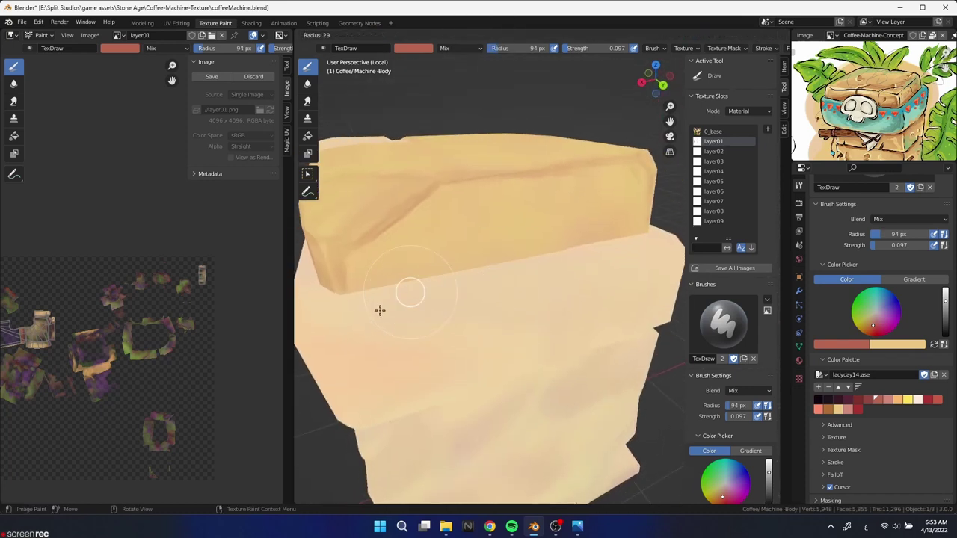
pyautogui.click(378, 308)
pyautogui.moveTo(367, 264); pyautogui.dragTo(390, 287)
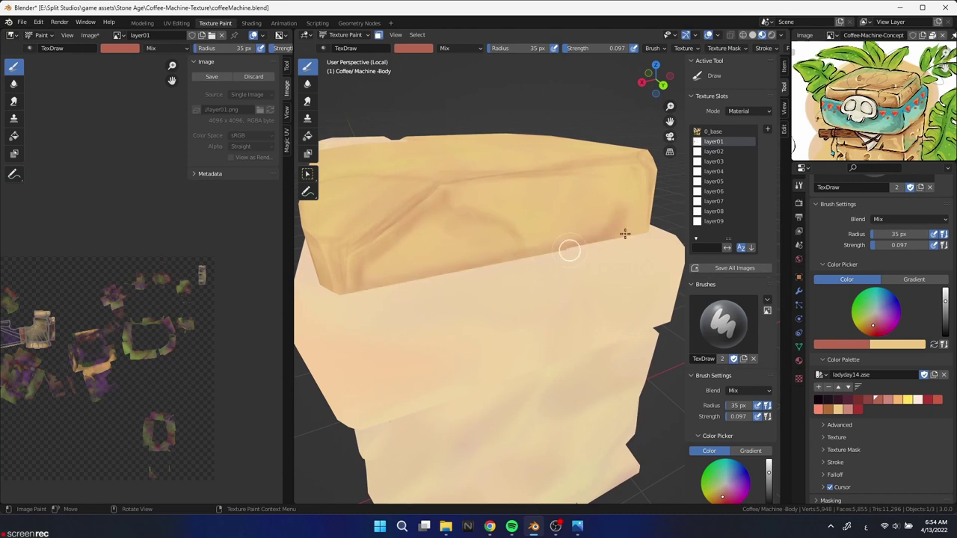
pyautogui.moveTo(479, 215); pyautogui.dragTo(514, 209)
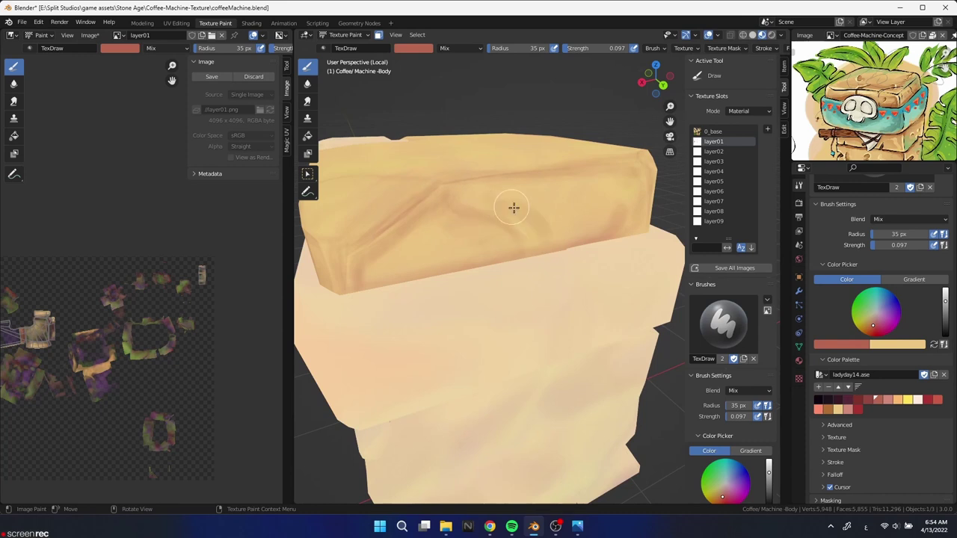
pyautogui.moveTo(586, 230)
pyautogui.mouseDown()
pyautogui.moveTo(517, 207)
pyautogui.moveTo(603, 254)
pyautogui.moveTo(509, 262)
pyautogui.moveTo(529, 248)
pyautogui.moveTo(389, 258)
pyautogui.mouseUp()
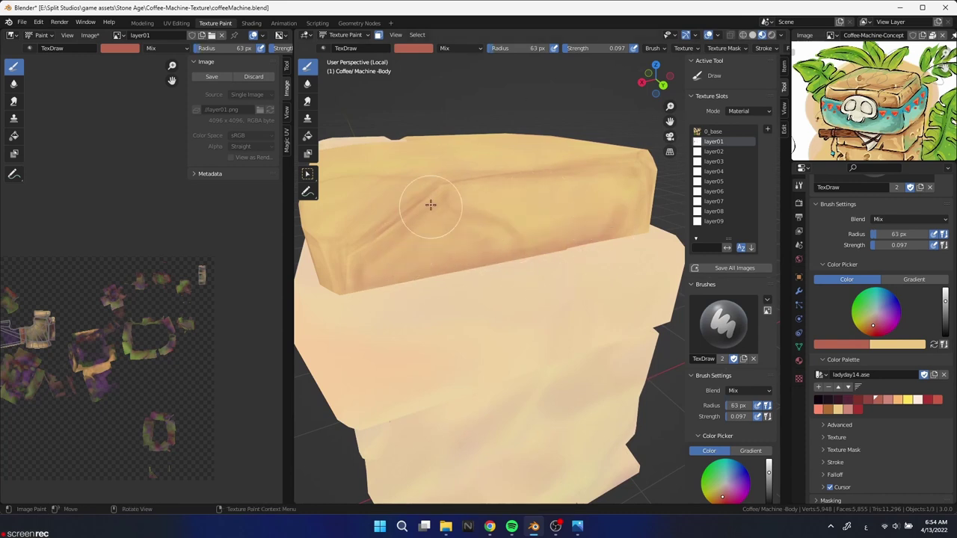
pyautogui.moveTo(431, 204)
pyautogui.mouseDown()
pyautogui.moveTo(357, 293)
pyautogui.moveTo(430, 229)
pyautogui.moveTo(556, 272)
pyautogui.mouseUp()
pyautogui.moveTo(556, 271)
pyautogui.mouseDown(button='middle')
pyautogui.moveTo(554, 262)
pyautogui.moveTo(547, 297)
pyautogui.moveTo(382, 280)
pyautogui.mouseUp(button='middle')
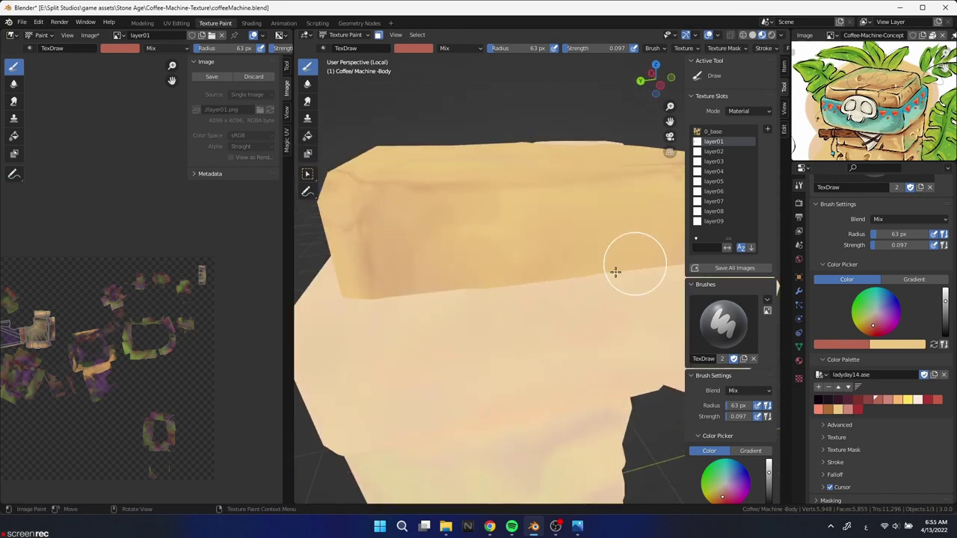
# Add a darker reddish streak and deepen the box top to orange with a 114 px brush.
pyautogui.moveTo(476, 256); pyautogui.dragTo(626, 291, button='middle')
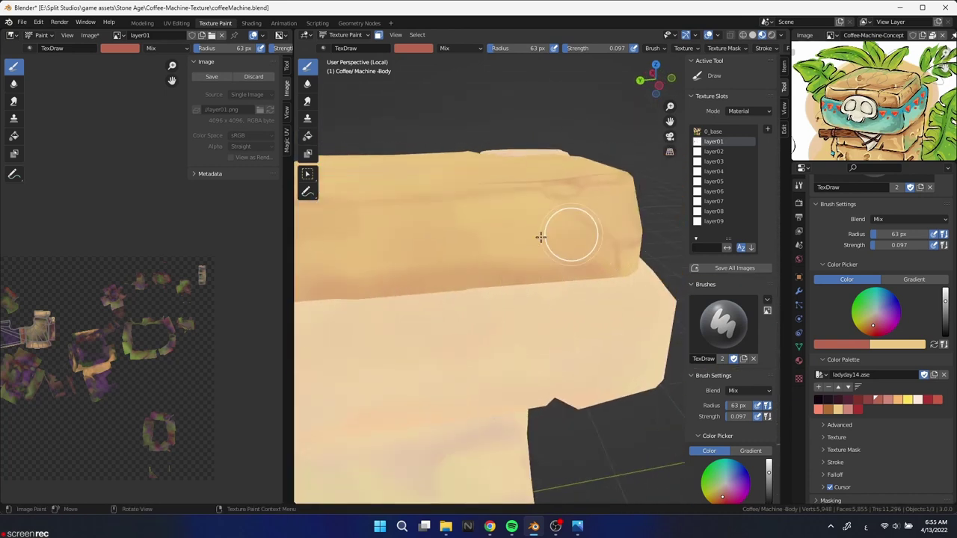
pyautogui.moveTo(541, 237); pyautogui.dragTo(576, 289)
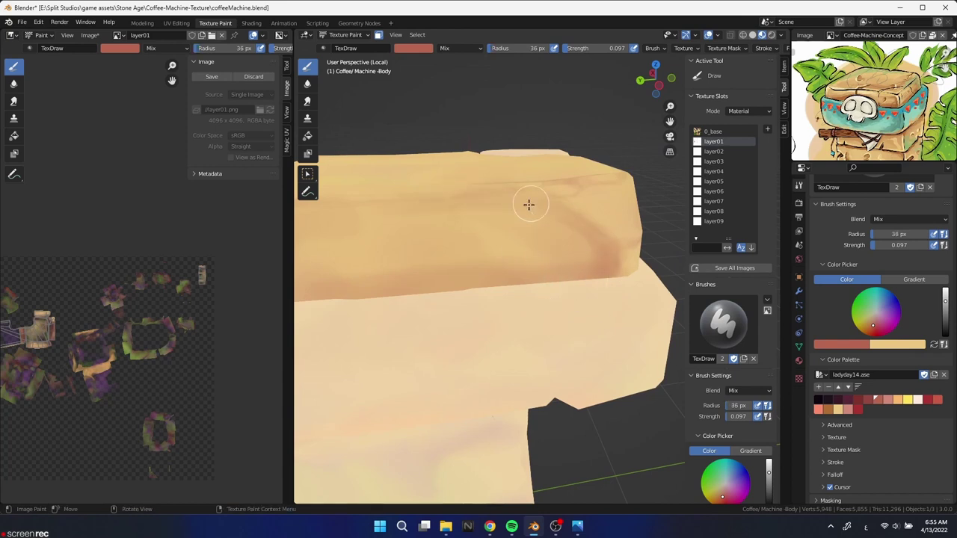
pyautogui.moveTo(327, 270); pyautogui.dragTo(464, 287, button='middle')
pyautogui.press('f')
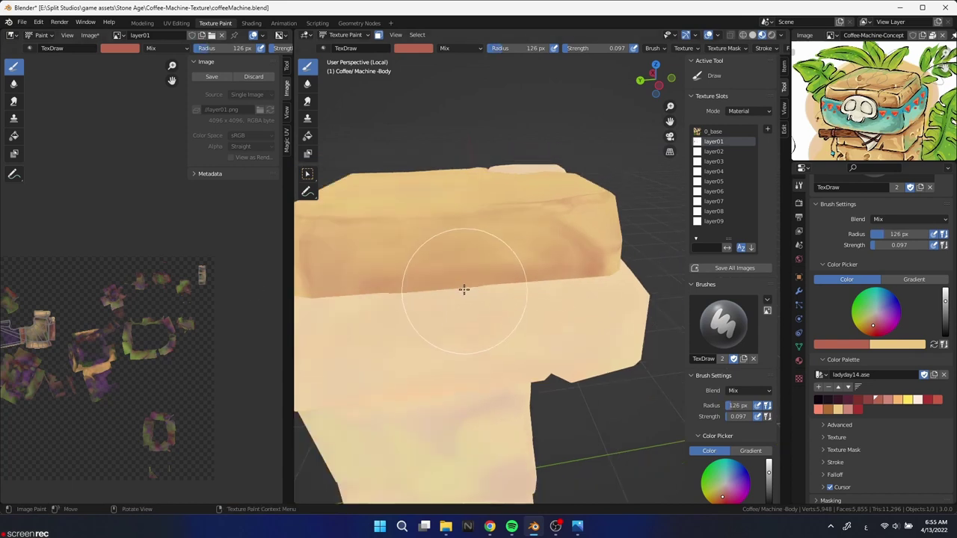
pyautogui.moveTo(470, 229); pyautogui.dragTo(519, 302, button='middle')
pyautogui.press('f')
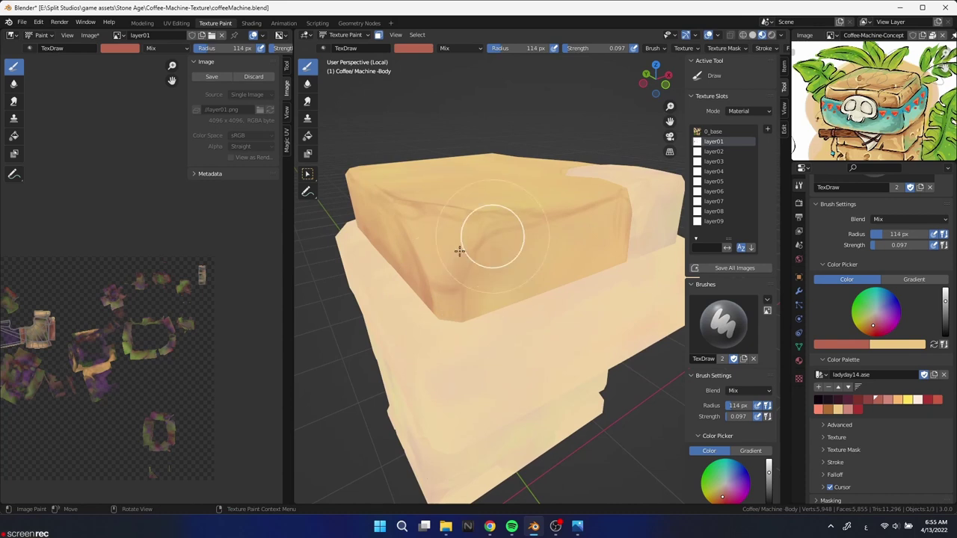
pyautogui.moveTo(497, 268)
pyautogui.mouseDown()
pyautogui.moveTo(620, 250)
pyautogui.moveTo(474, 301)
pyautogui.mouseUp()
pyautogui.moveTo(474, 301); pyautogui.dragTo(596, 322, button='middle')
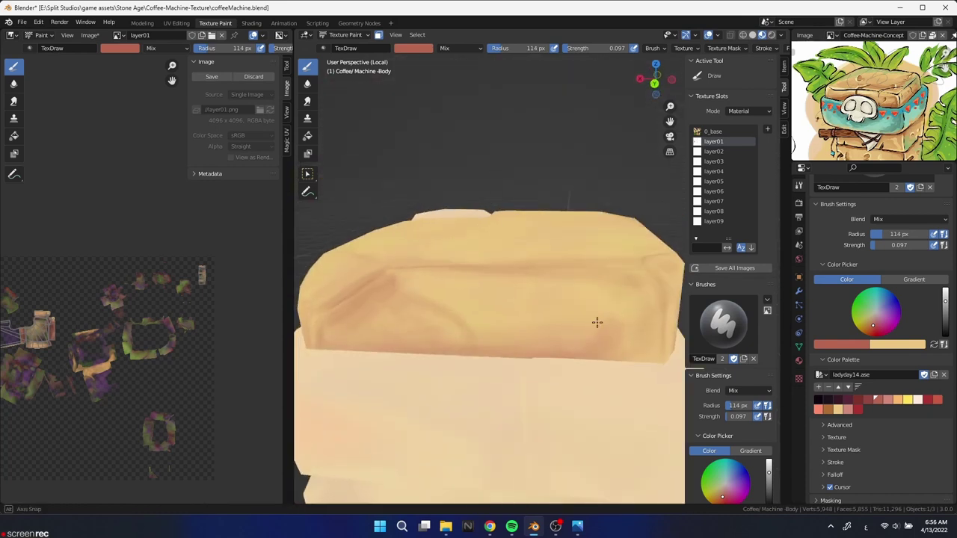
pyautogui.press('f')
pyautogui.moveTo(438, 299)
pyautogui.mouseDown(button='middle')
pyautogui.moveTo(438, 352)
pyautogui.moveTo(438, 331)
pyautogui.mouseUp(button='middle')
pyautogui.moveTo(365, 209)
pyautogui.mouseDown(button='middle')
pyautogui.moveTo(399, 280)
pyautogui.moveTo(395, 436)
pyautogui.mouseUp(button='middle')
# Paint darker strokes across the top face at 145 px, then smooth the blotches with Soften.
pyautogui.press('f')
pyautogui.click(512, 423)
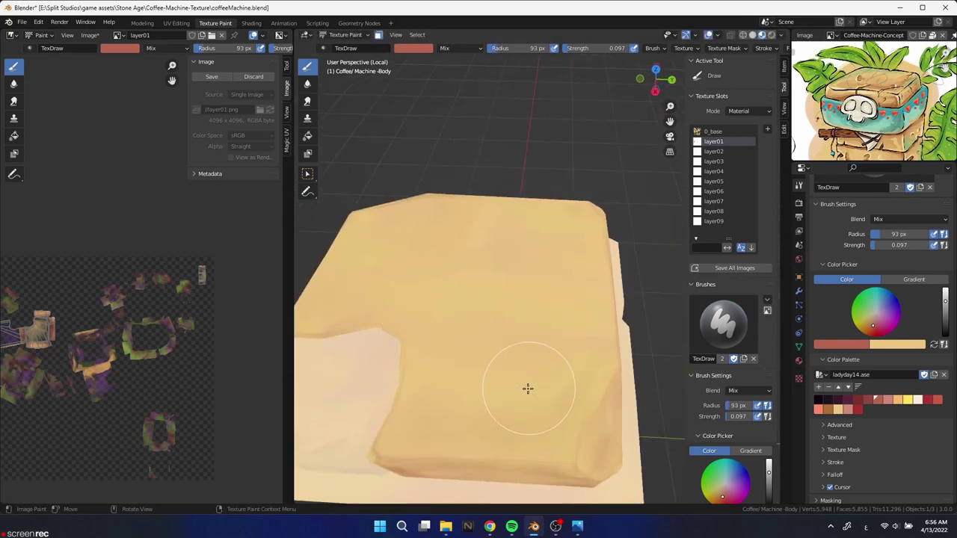
pyautogui.press('f')
pyautogui.moveTo(548, 432)
pyautogui.mouseDown()
pyautogui.moveTo(432, 314)
pyautogui.moveTo(549, 242)
pyautogui.moveTo(541, 316)
pyautogui.moveTo(415, 364)
pyautogui.mouseUp()
pyautogui.moveTo(415, 364)
pyautogui.mouseDown(button='middle')
pyautogui.moveTo(500, 324)
pyautogui.moveTo(427, 325)
pyautogui.mouseUp(button='middle')
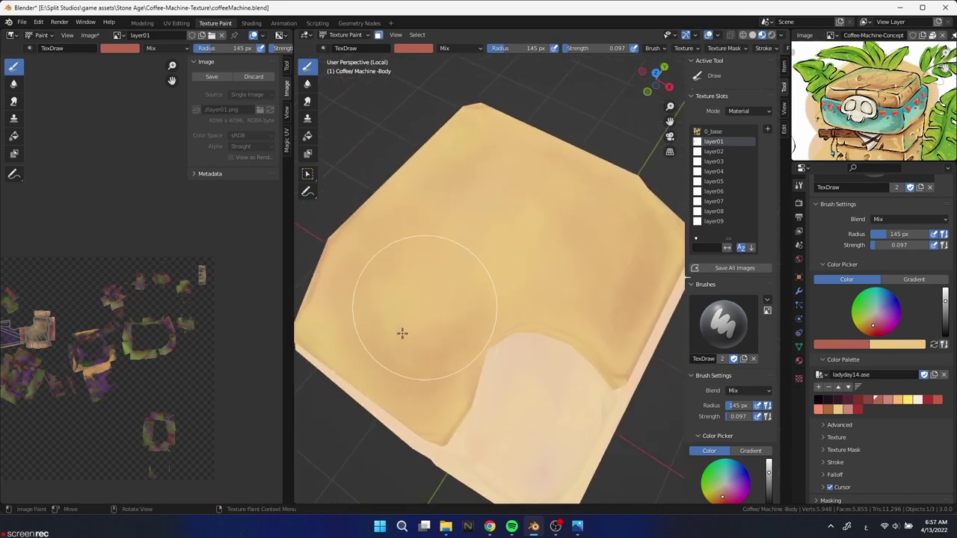
pyautogui.click(306, 83)
pyautogui.moveTo(410, 356)
pyautogui.mouseDown()
pyautogui.moveTo(468, 182)
pyautogui.moveTo(620, 262)
pyautogui.moveTo(654, 252)
pyautogui.moveTo(554, 289)
pyautogui.mouseUp()
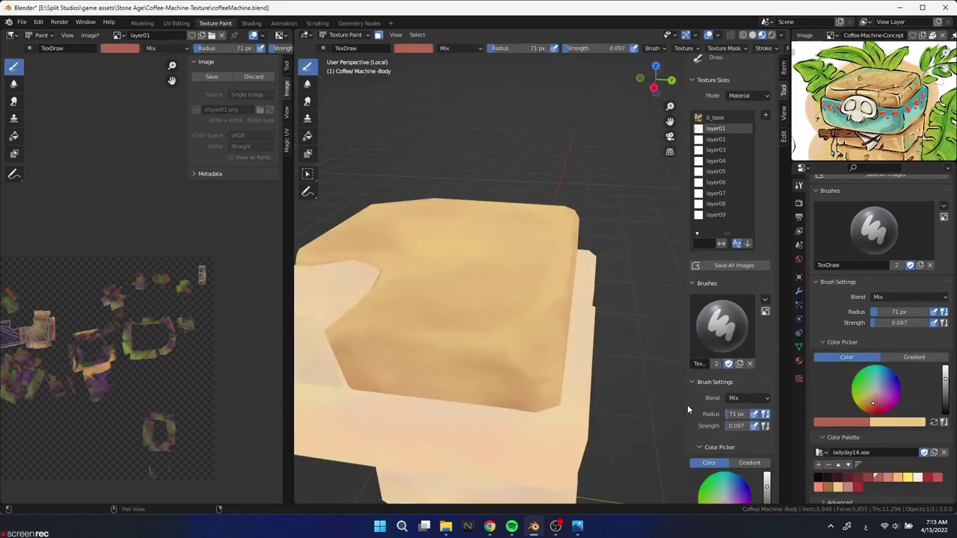
# Set the brush to 91 px and try Multiply blend before returning to Mix.
pyautogui.moveTo(609, 326); pyautogui.dragTo(619, 341, button='middle')
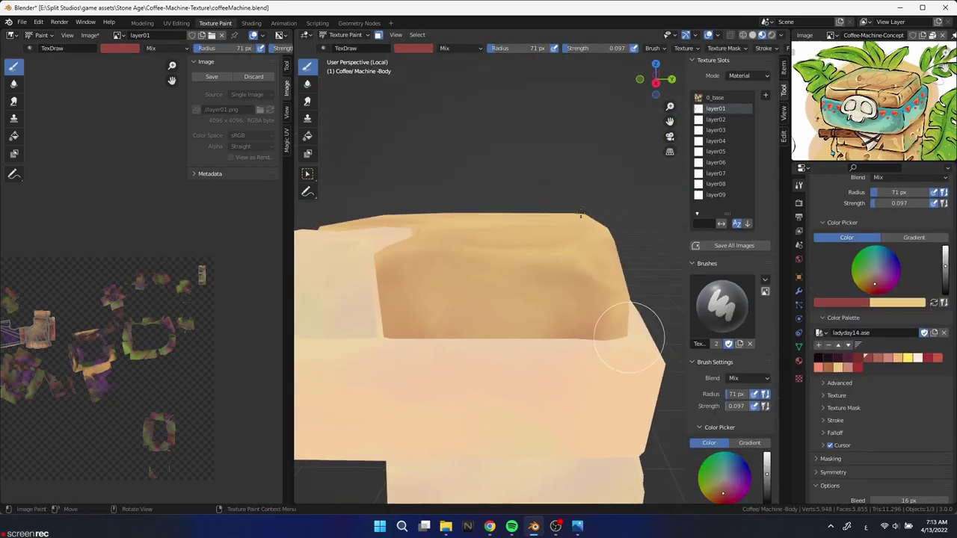
pyautogui.press('f')
pyautogui.press('f')
pyautogui.click(560, 271)
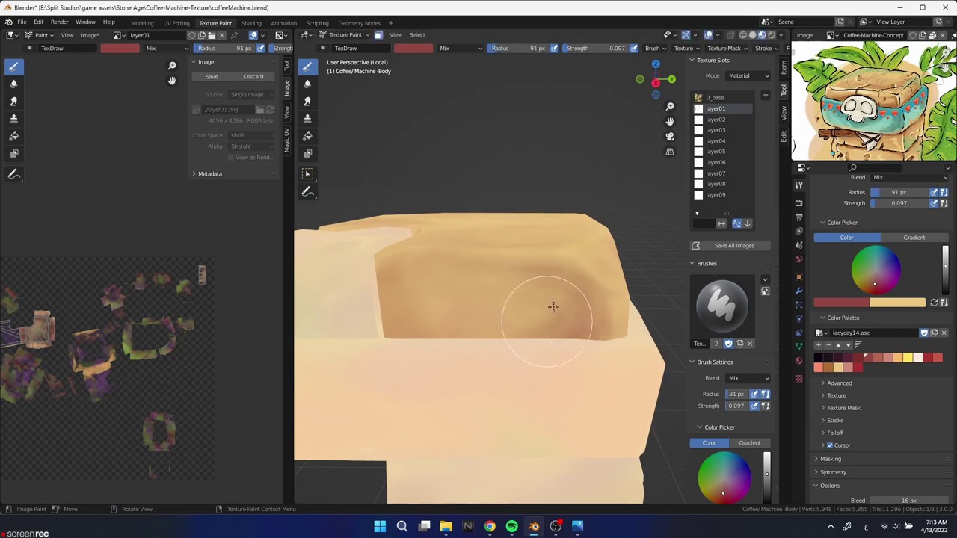
pyautogui.press('f')
pyautogui.click(538, 337)
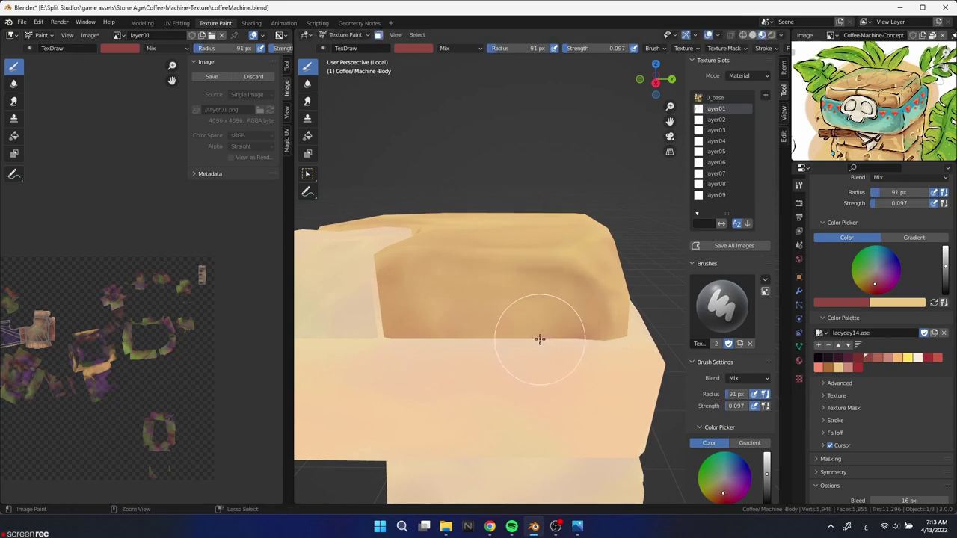
pyautogui.click(898, 177)
pyautogui.click(852, 226)
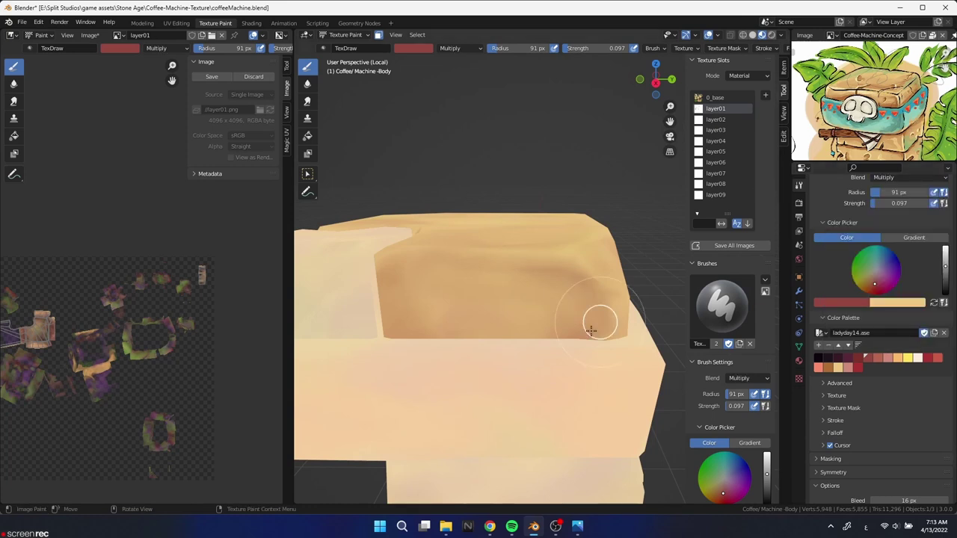
pyautogui.click(890, 177)
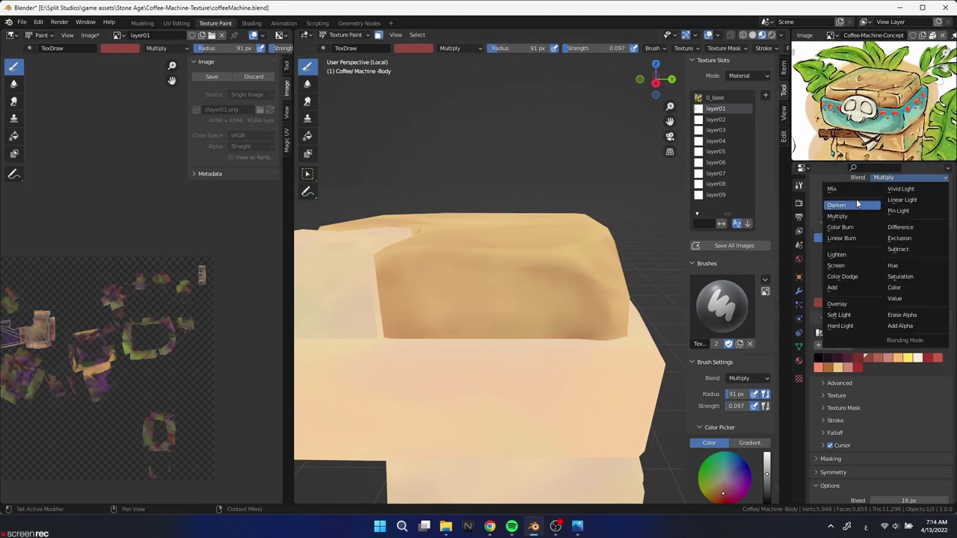
pyautogui.click(833, 189)
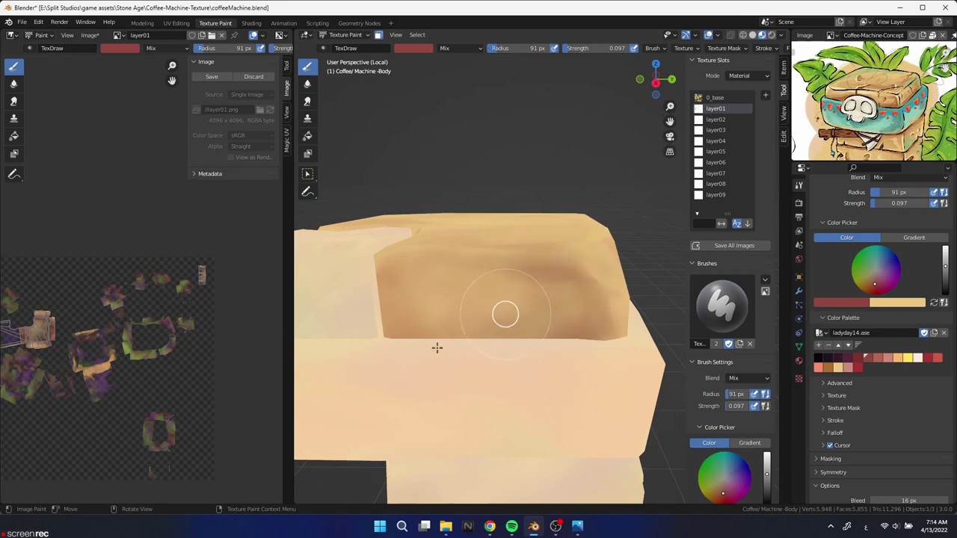
# Paint brown shading across the front wall and dab reddish spots with a 43 px brush.
pyautogui.moveTo(437, 348)
pyautogui.mouseDown()
pyautogui.moveTo(387, 274)
pyautogui.moveTo(624, 337)
pyautogui.moveTo(532, 244)
pyautogui.moveTo(558, 330)
pyautogui.mouseUp()
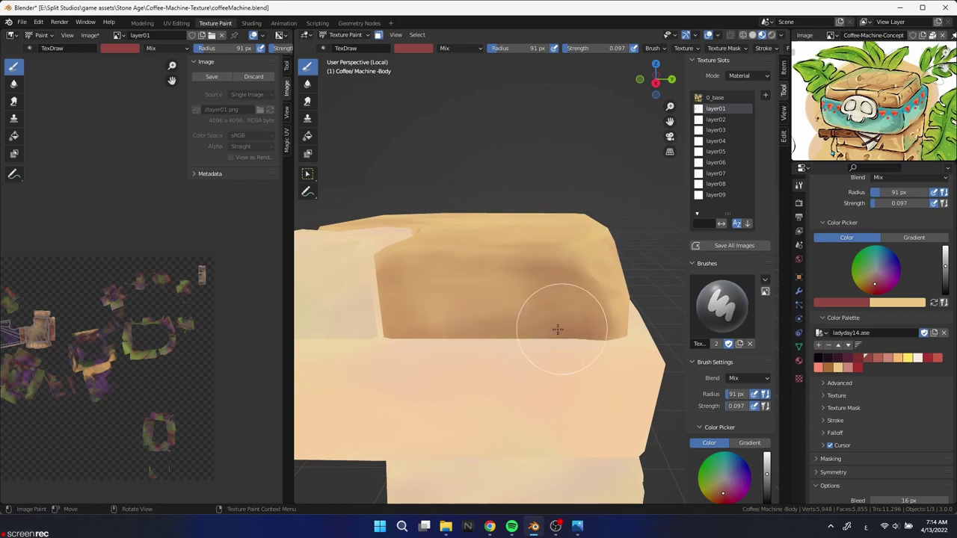
pyautogui.press('f')
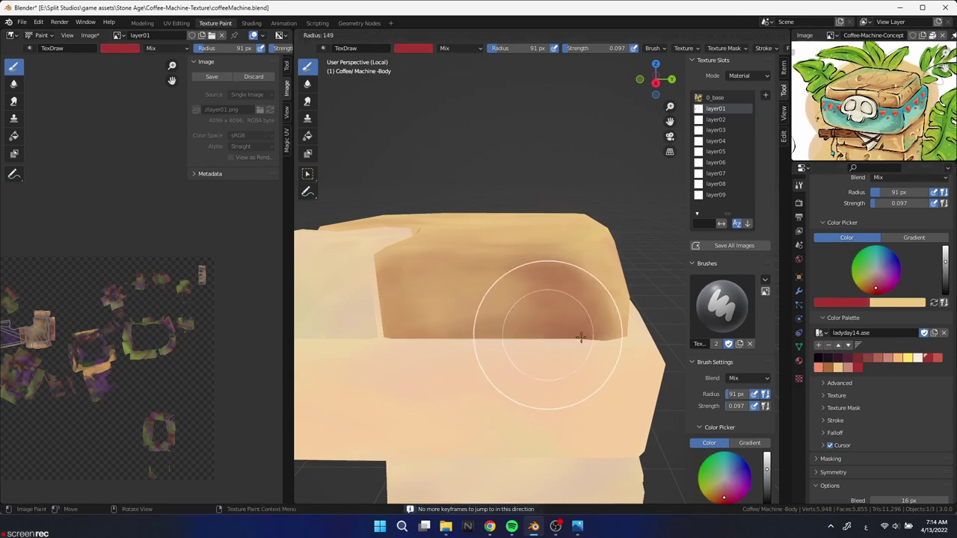
pyautogui.click(568, 336)
pyautogui.moveTo(423, 348); pyautogui.dragTo(543, 328)
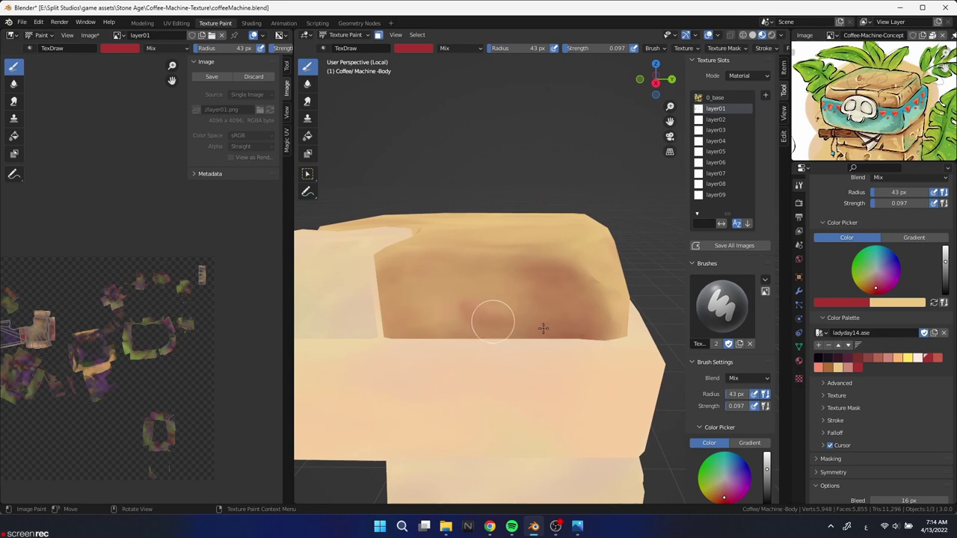
# Sample the wall colour, paint a darker 25 px stroke along its top, ending at 17 px, strength 0.097.
pyautogui.press('s')
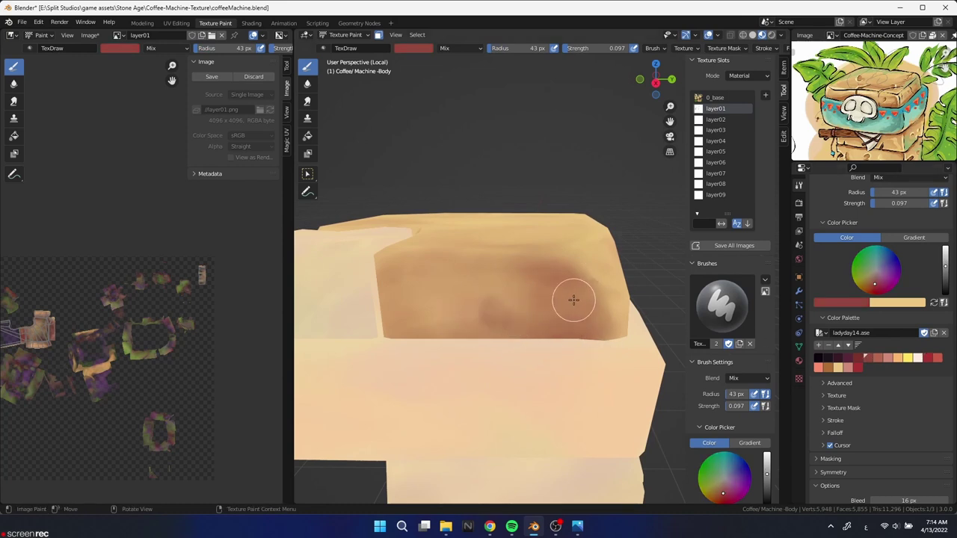
pyautogui.press('f')
pyautogui.click(422, 256)
pyautogui.moveTo(423, 257); pyautogui.dragTo(470, 258)
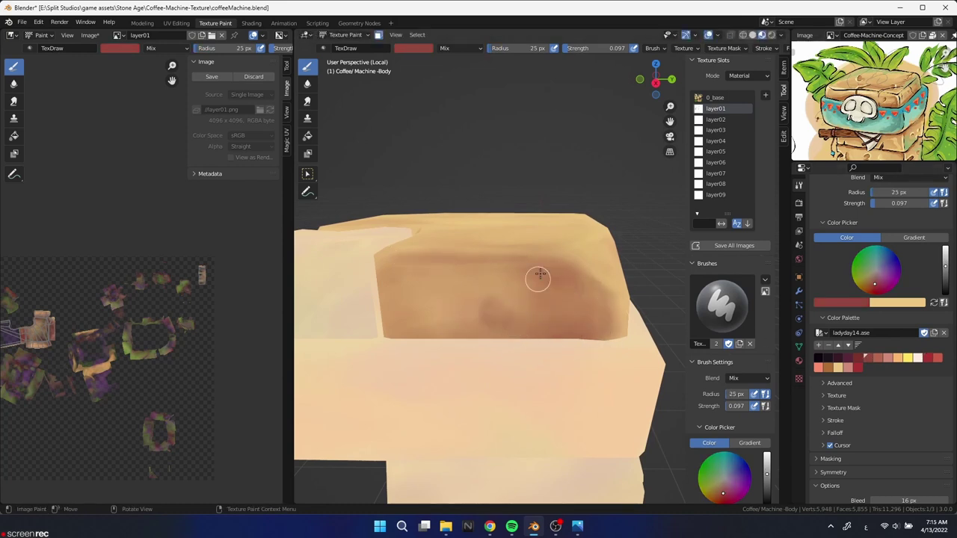
pyautogui.hotkey('shift', 'f')
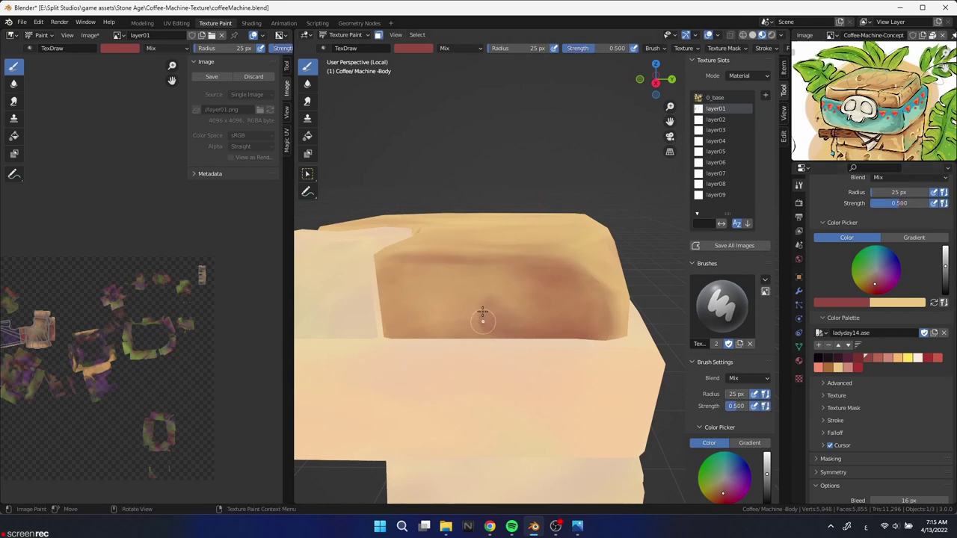
pyautogui.press('Escape')
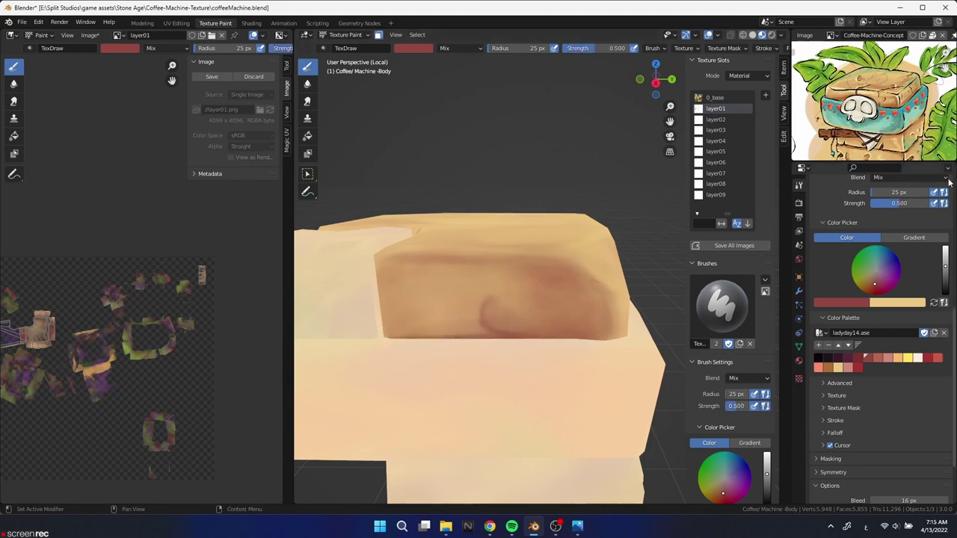
pyautogui.press('f')
pyautogui.click(504, 303)
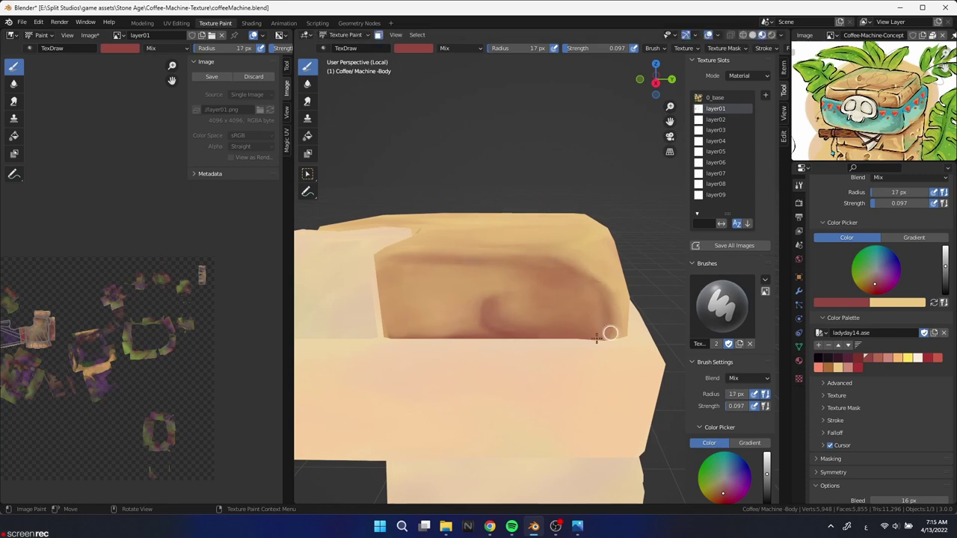
# Smear the brown paint near the right edge and down the front face with a 40 px Smear brush.
pyautogui.hotkey('shift', 'space')
pyautogui.press('s')
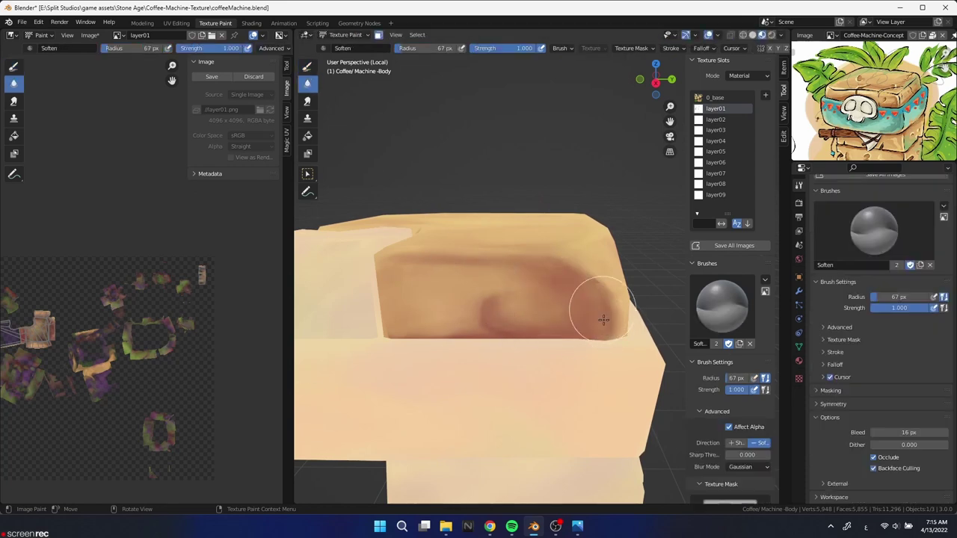
pyautogui.press('f')
pyautogui.click(573, 274)
pyautogui.moveTo(573, 274); pyautogui.dragTo(568, 320)
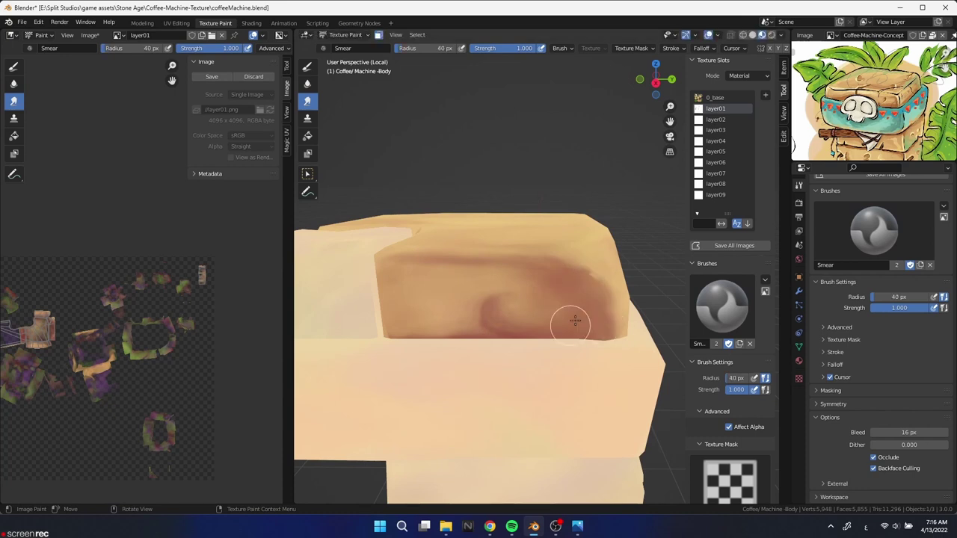
pyautogui.moveTo(464, 276); pyautogui.dragTo(508, 326)
# Briefly switch to Soften, return to Draw, and paint reddish colour on the upper-right front face.
pyautogui.hotkey('shift', 'space')
pyautogui.press('s')
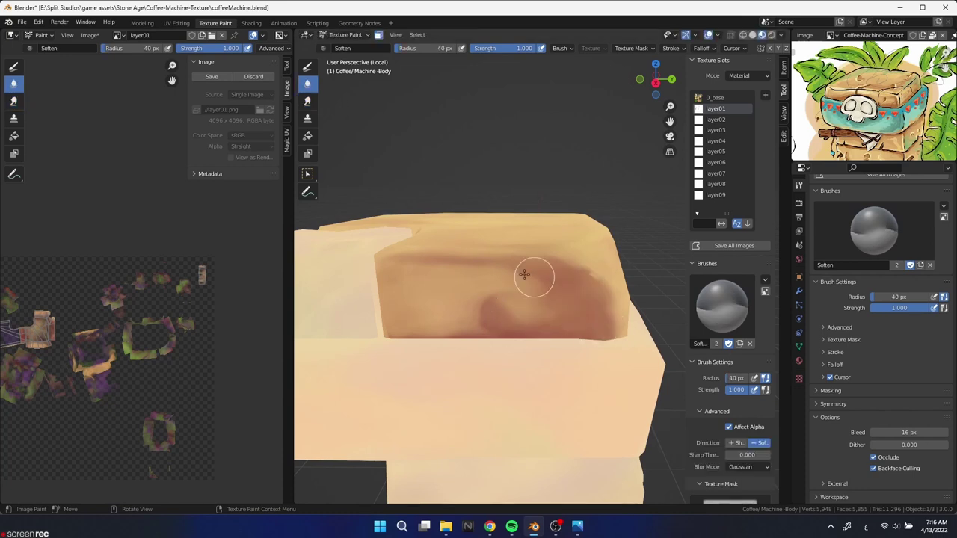
pyautogui.hotkey('shift', 'space')
pyautogui.press('d')
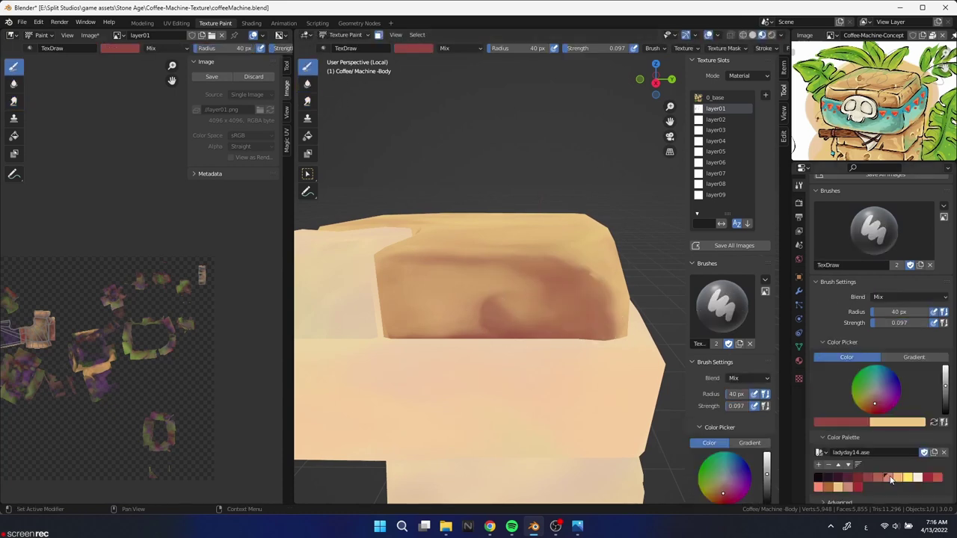
pyautogui.moveTo(536, 282); pyautogui.dragTo(609, 284)
# Pick dark red, paint a faint 9 px line along the lower edge, then reddish paint at 41 px.
pyautogui.press('f')
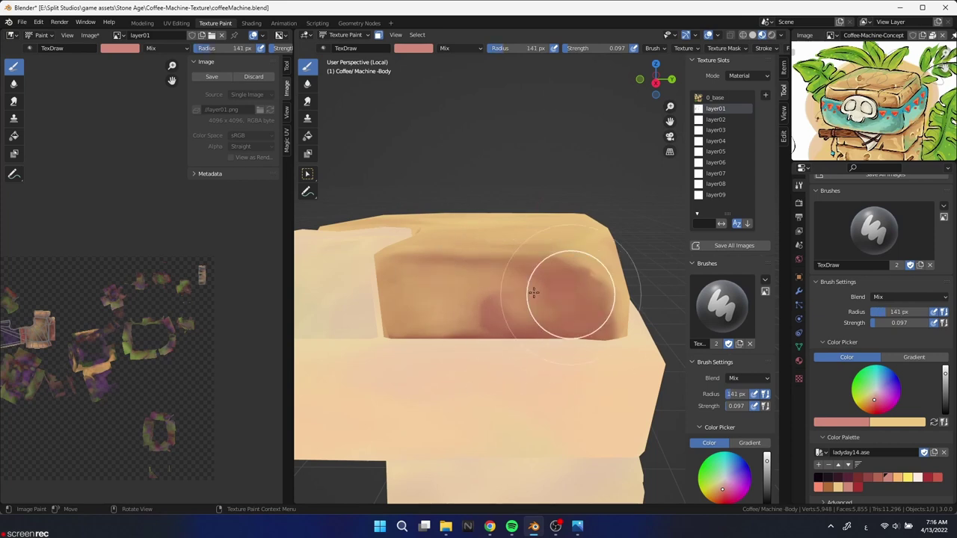
pyautogui.click(867, 477)
pyautogui.press('f')
pyautogui.click(651, 302)
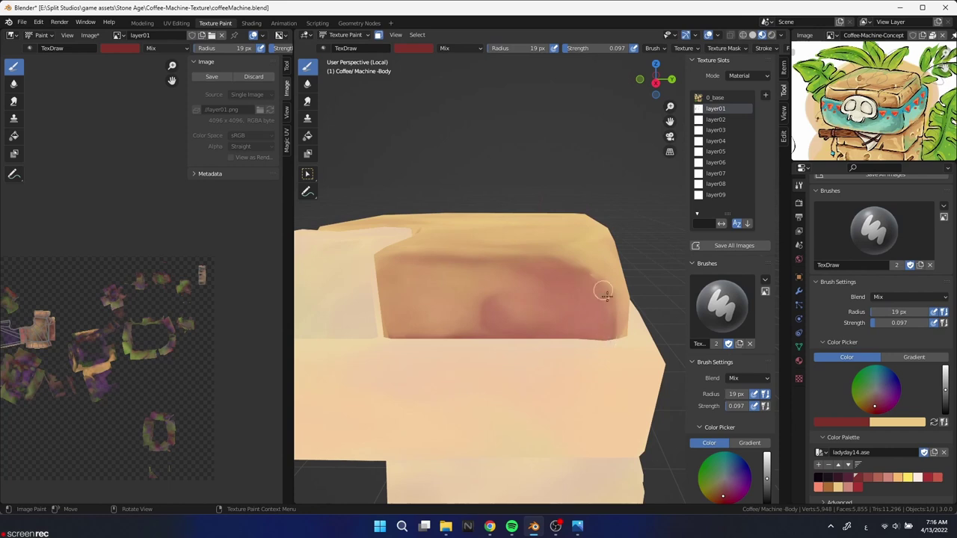
pyautogui.press('f')
pyautogui.click(486, 316)
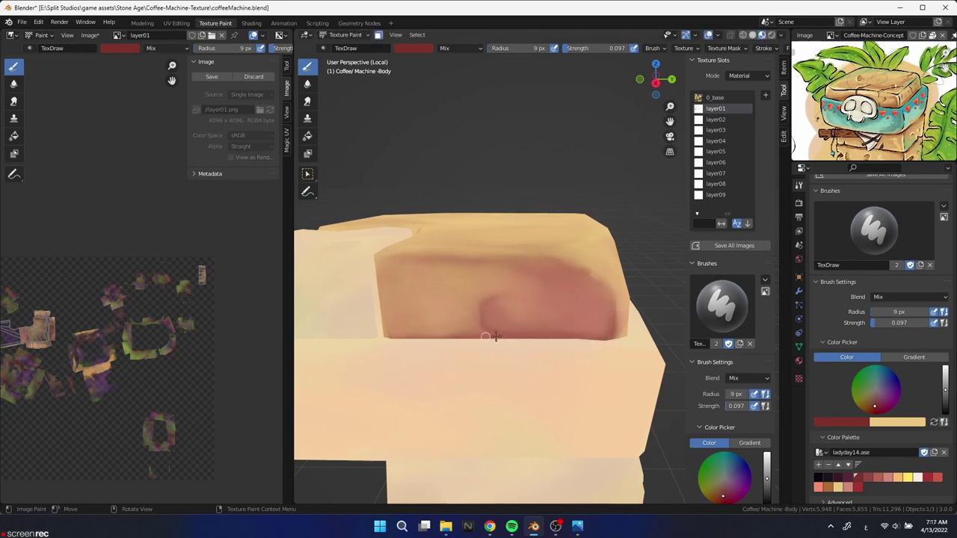
pyautogui.moveTo(458, 321); pyautogui.dragTo(387, 336)
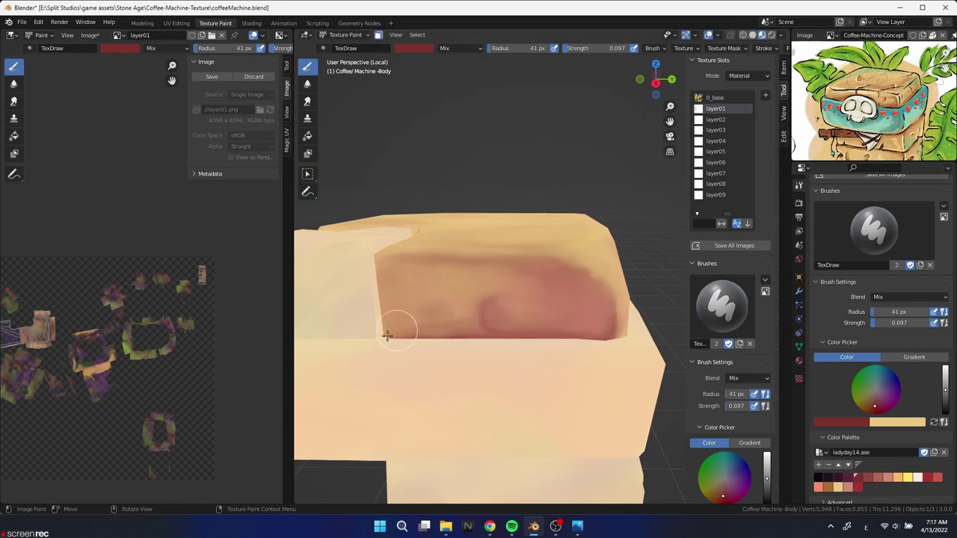
pyautogui.click(582, 269)
pyautogui.moveTo(602, 327)
pyautogui.mouseDown()
pyautogui.moveTo(576, 338)
pyautogui.moveTo(587, 299)
pyautogui.mouseUp()
# Dab a small dark mark at 24 px, then paint lighter red shading across the top face.
pyautogui.press('f')
pyautogui.moveTo(427, 285); pyautogui.dragTo(410, 290)
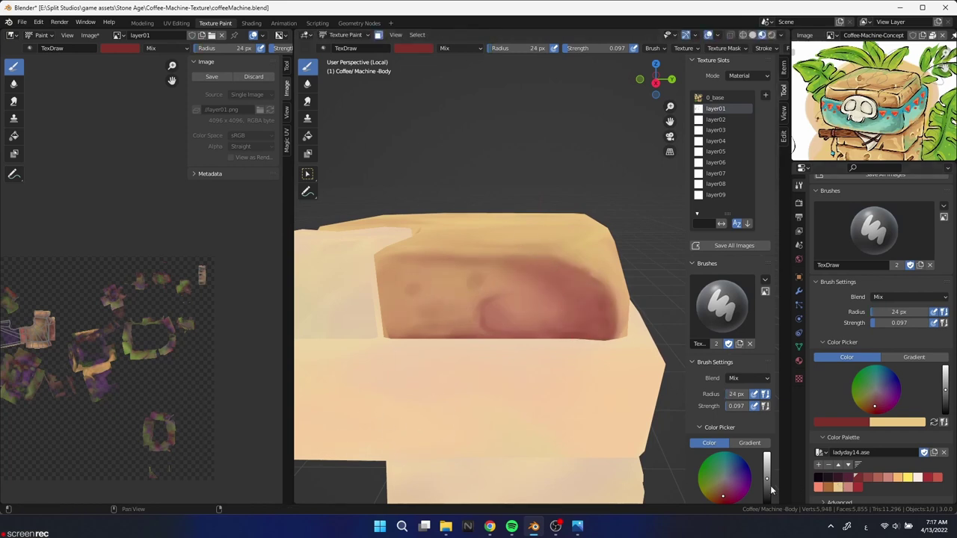
pyautogui.moveTo(524, 316); pyautogui.dragTo(552, 342, button='middle')
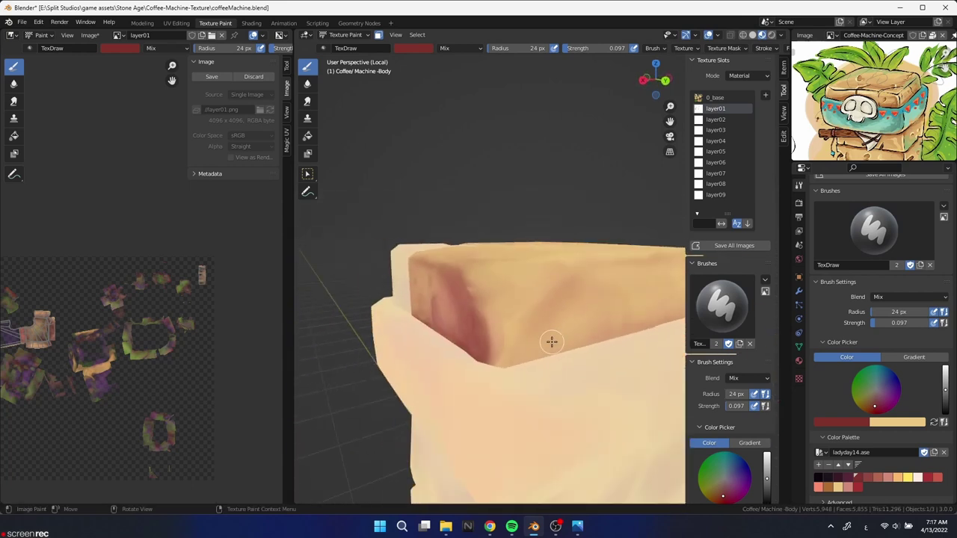
pyautogui.click(865, 477)
pyautogui.moveTo(588, 260)
pyautogui.mouseDown()
pyautogui.moveTo(534, 299)
pyautogui.moveTo(513, 364)
pyautogui.moveTo(517, 323)
pyautogui.moveTo(502, 317)
pyautogui.moveTo(513, 301)
pyautogui.moveTo(478, 299)
pyautogui.mouseUp()
# Darken the red paint on the top face with a 21 px brush.
pyautogui.press('f')
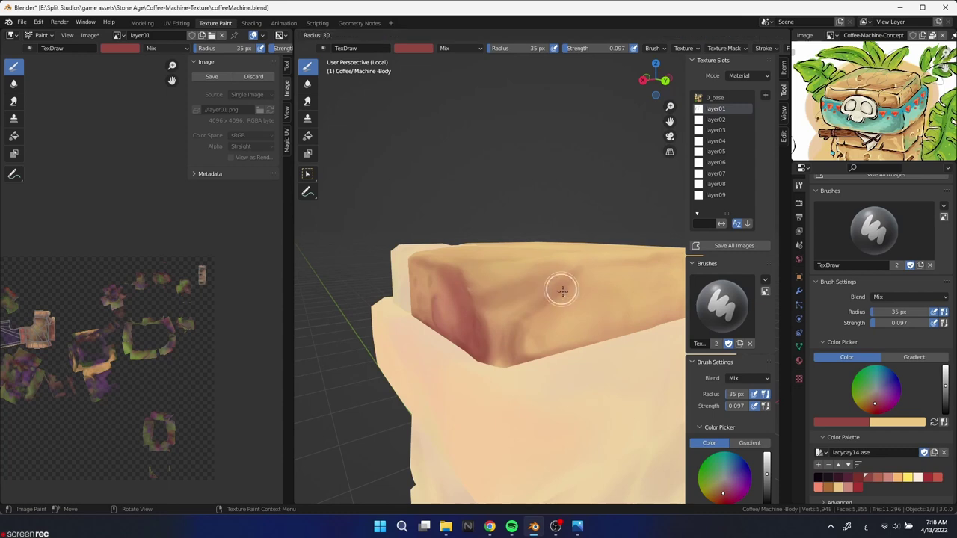
pyautogui.click(552, 291)
pyautogui.moveTo(516, 298); pyautogui.dragTo(526, 342, button='middle')
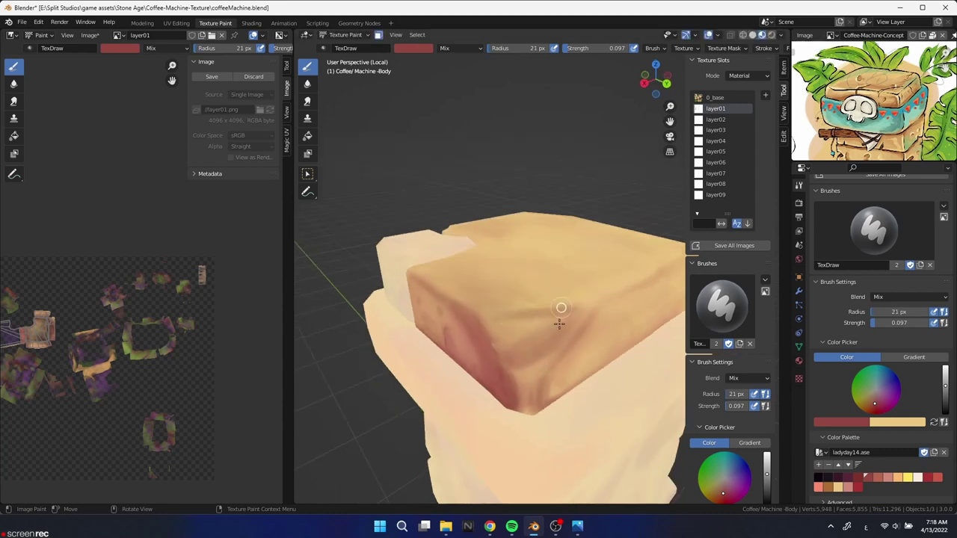
pyautogui.moveTo(561, 307); pyautogui.dragTo(523, 333)
# With a 44 px brush, lighten the top face centre with light tan, then switch back to dark red.
pyautogui.press('f')
pyautogui.click(518, 338)
pyautogui.press('s')
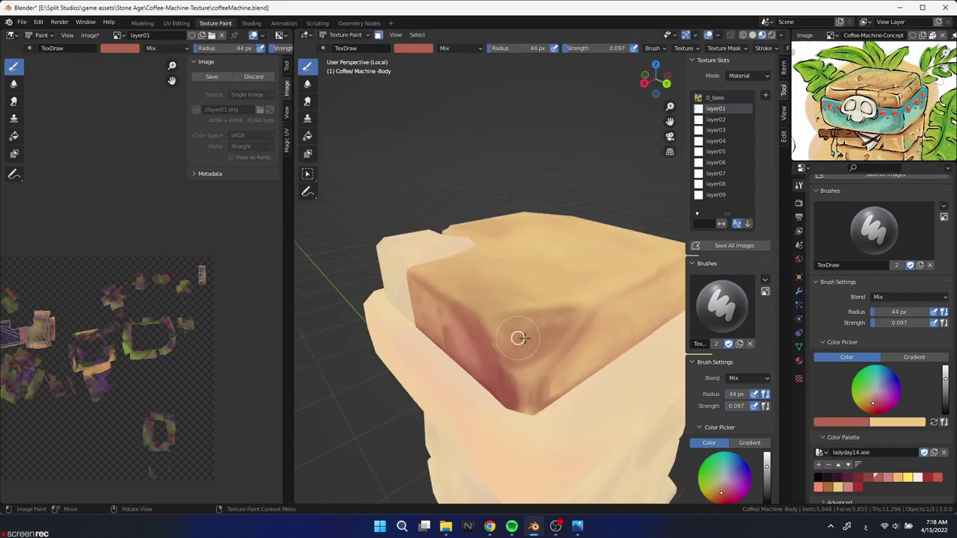
pyautogui.click(831, 487)
pyautogui.moveTo(513, 331); pyautogui.dragTo(544, 352)
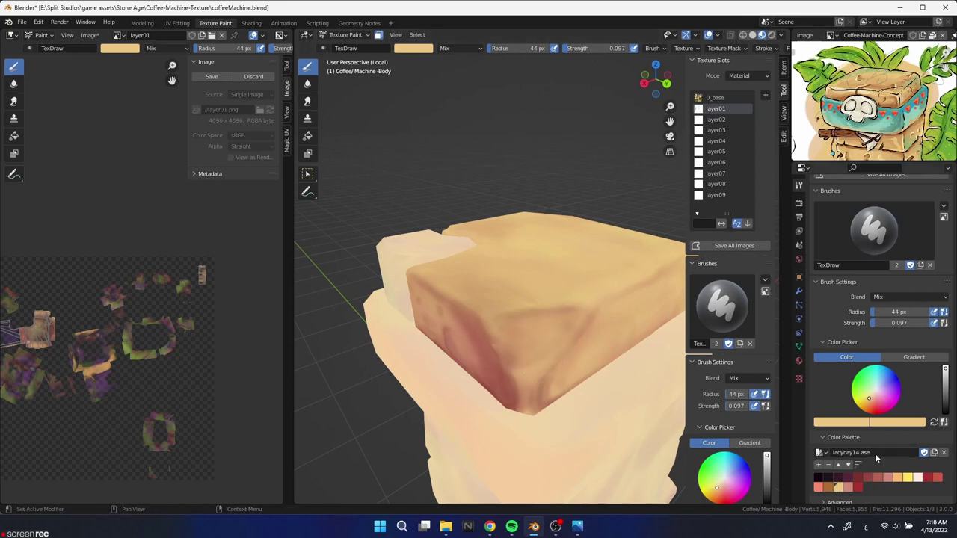
pyautogui.click(866, 477)
pyautogui.press('f')
pyautogui.click(582, 323)
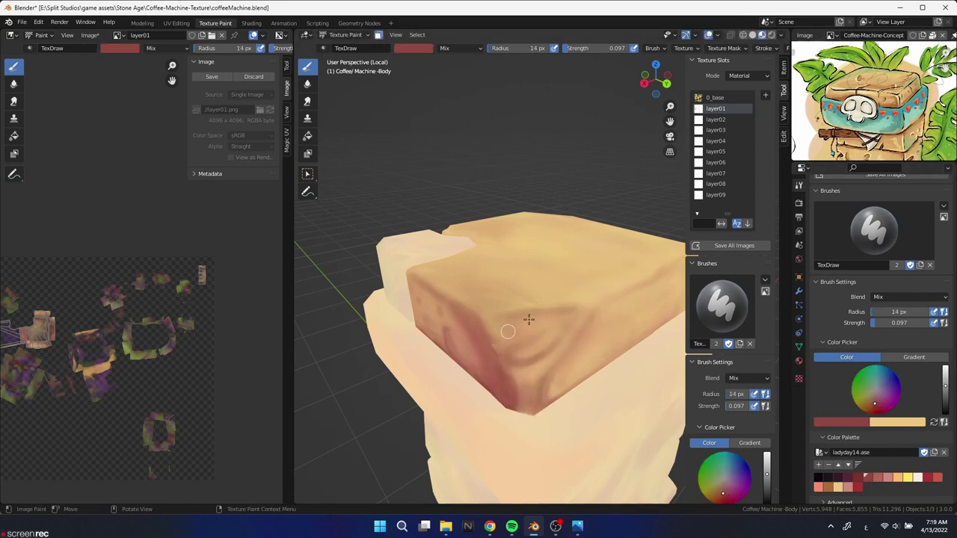
pyautogui.moveTo(529, 320); pyautogui.dragTo(558, 344, button='middle')
# Paint red shading across the top block's front face, first at 40 px, then with an 83 px brush.
pyautogui.press('f')
pyautogui.click(615, 282)
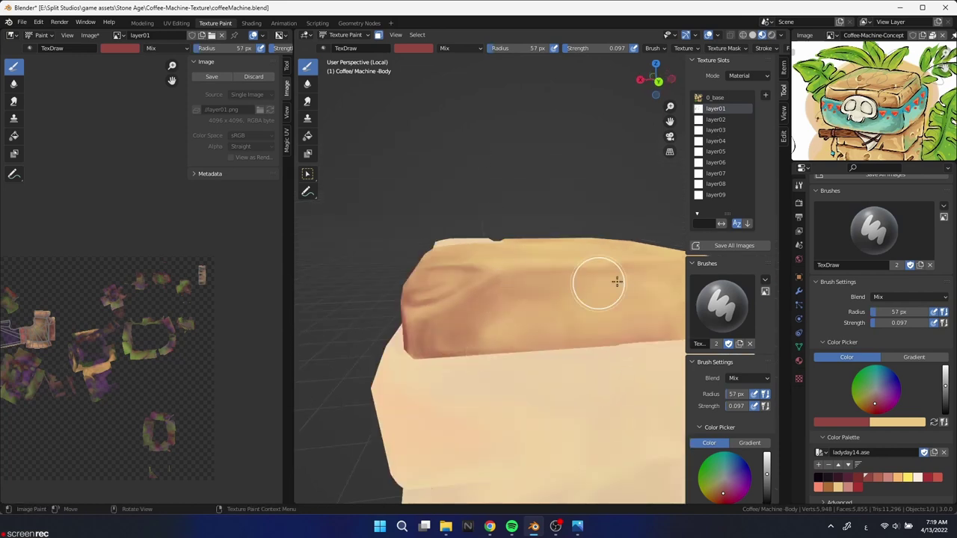
pyautogui.press('f')
pyautogui.click(568, 340)
pyautogui.moveTo(560, 346); pyautogui.dragTo(551, 346)
pyautogui.moveTo(551, 346)
pyautogui.mouseDown(button='middle')
pyautogui.moveTo(556, 270)
pyautogui.moveTo(601, 336)
pyautogui.mouseUp(button='middle')
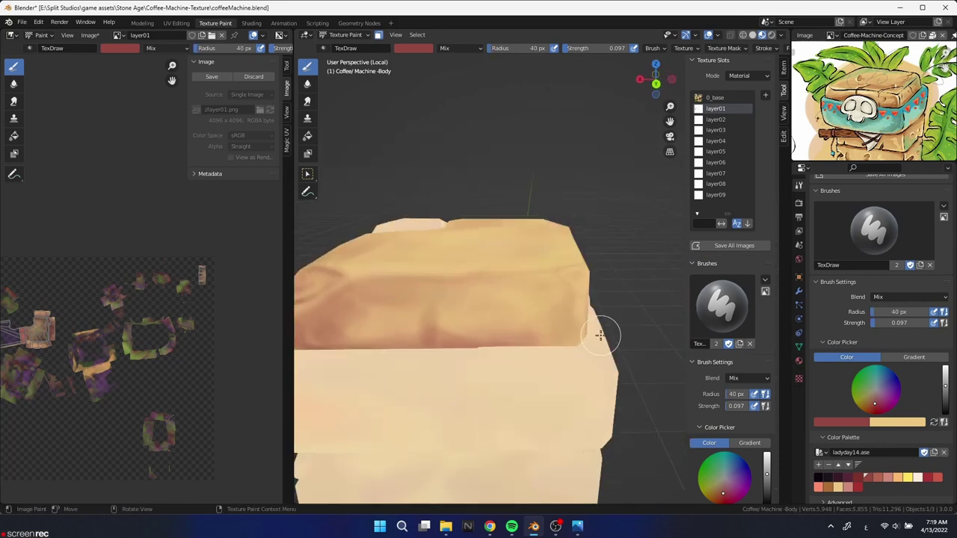
pyautogui.press('f')
pyautogui.click(549, 301)
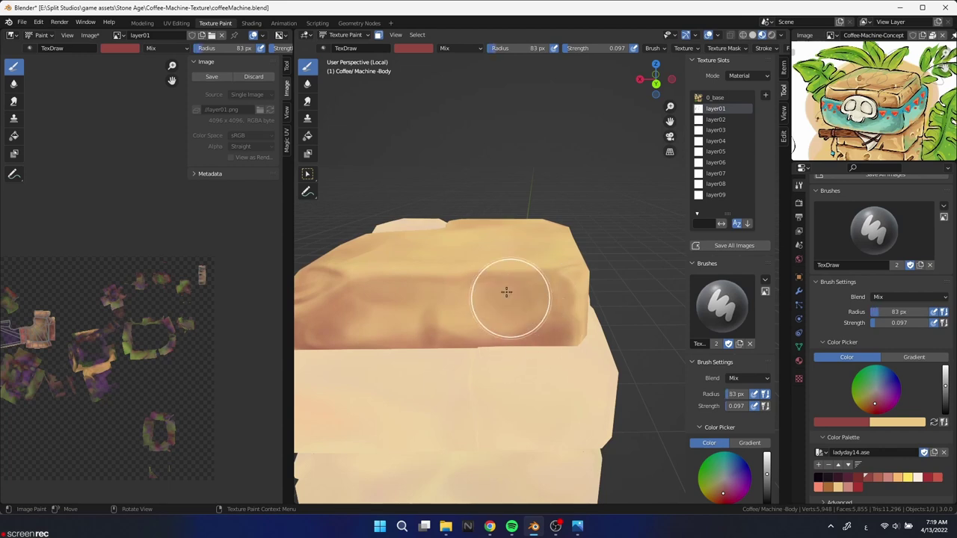
pyautogui.moveTo(506, 292)
pyautogui.mouseDown()
pyautogui.moveTo(449, 336)
pyautogui.moveTo(439, 316)
pyautogui.moveTo(406, 321)
pyautogui.mouseUp()
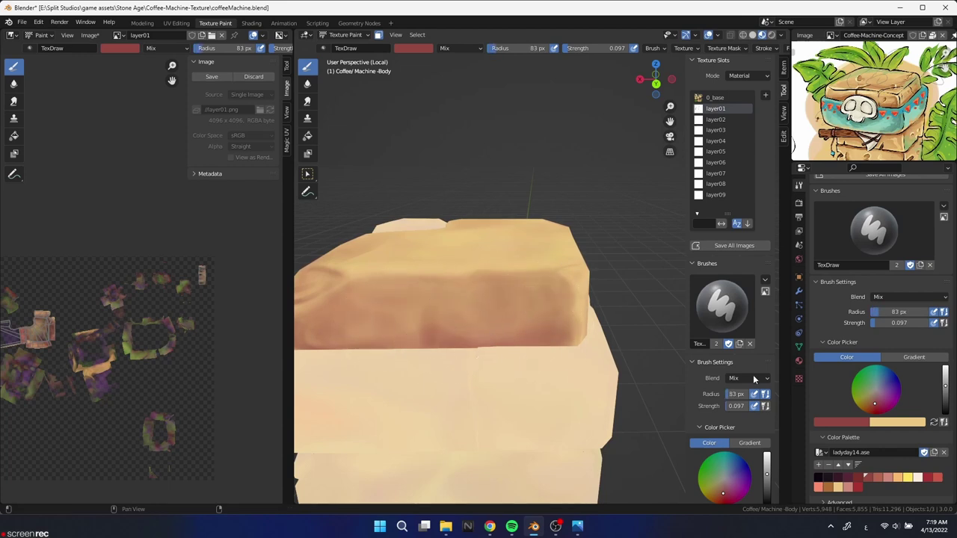
# Sample salmon and dark red tones and add a faint red stroke with a 15 px brush.
pyautogui.click(932, 478)
pyautogui.press('f')
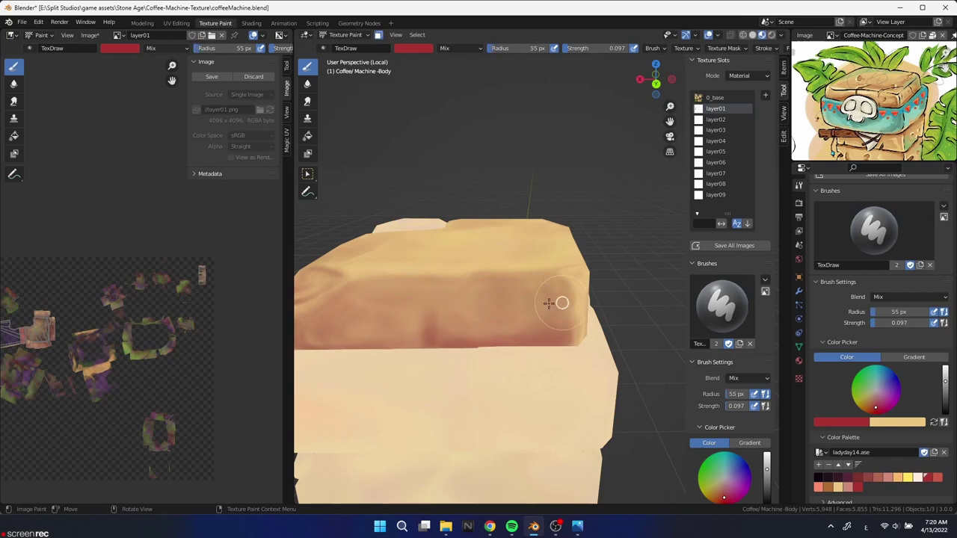
pyautogui.click(402, 317)
pyautogui.press('s')
pyautogui.press('f')
pyautogui.click(362, 309)
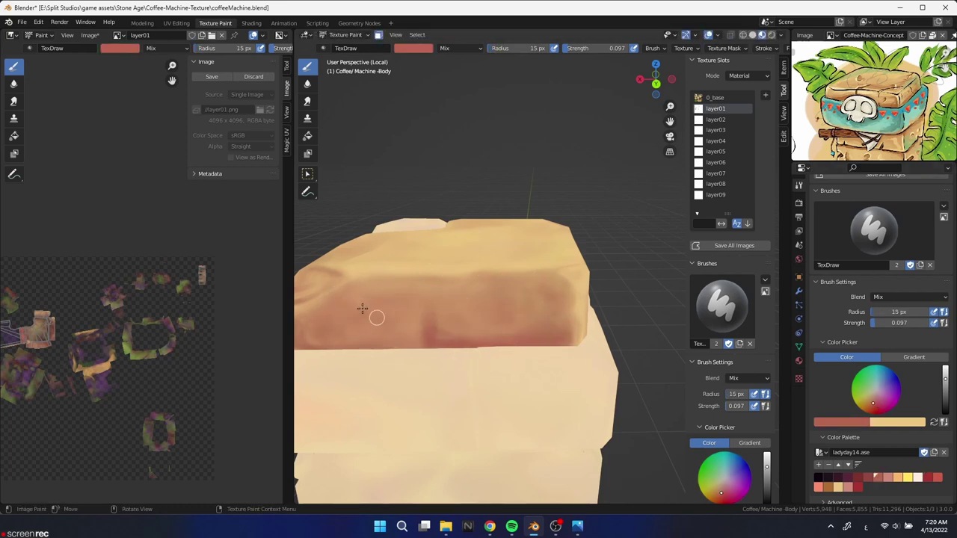
pyautogui.press('s')
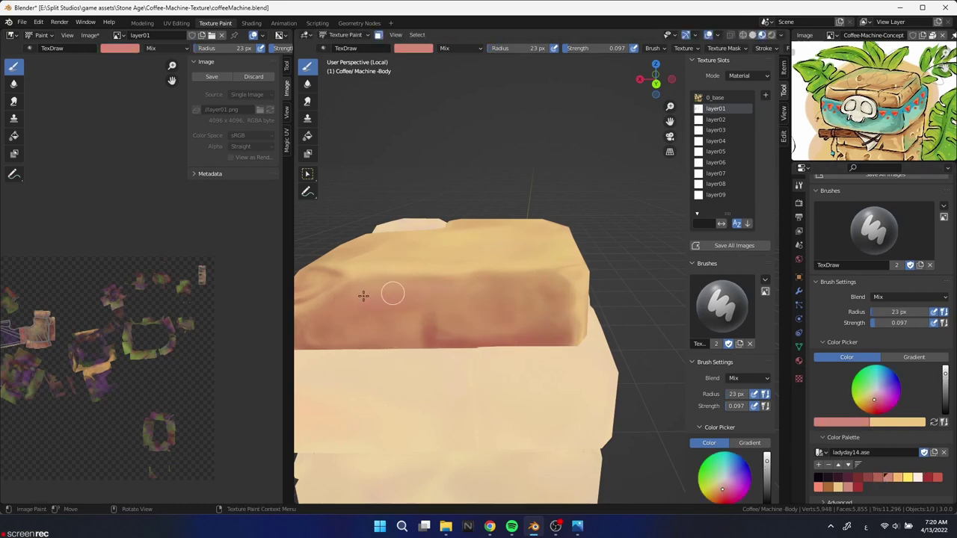
pyautogui.click(839, 486)
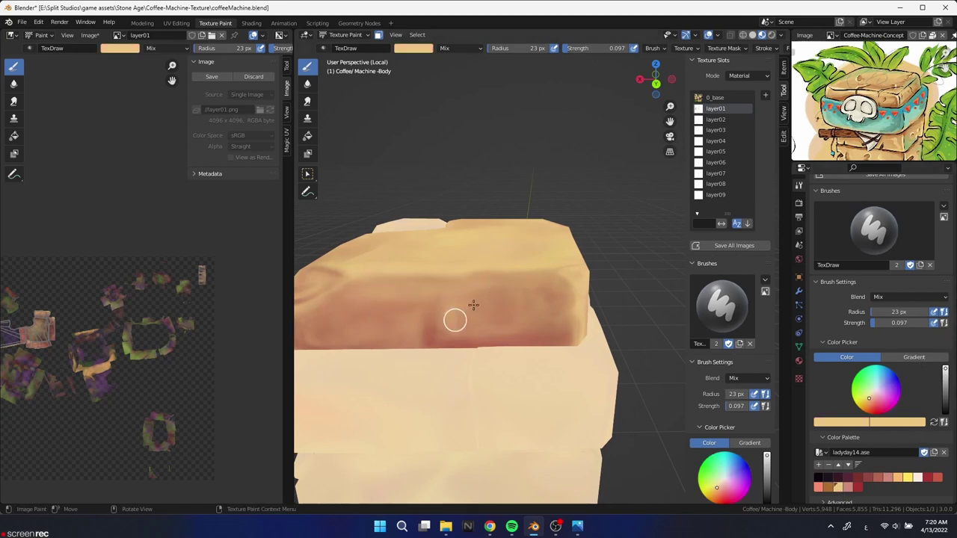
pyautogui.click(866, 477)
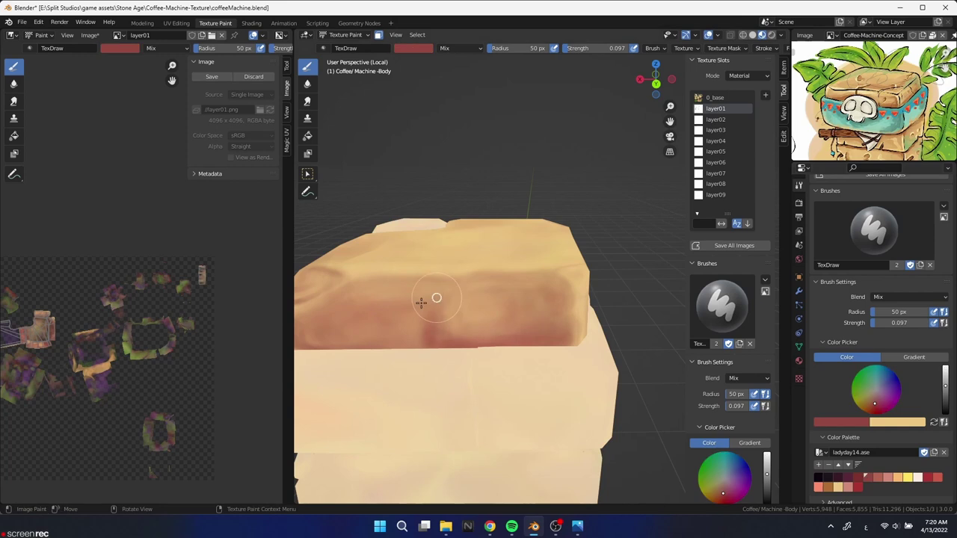
pyautogui.moveTo(423, 299); pyautogui.dragTo(413, 347)
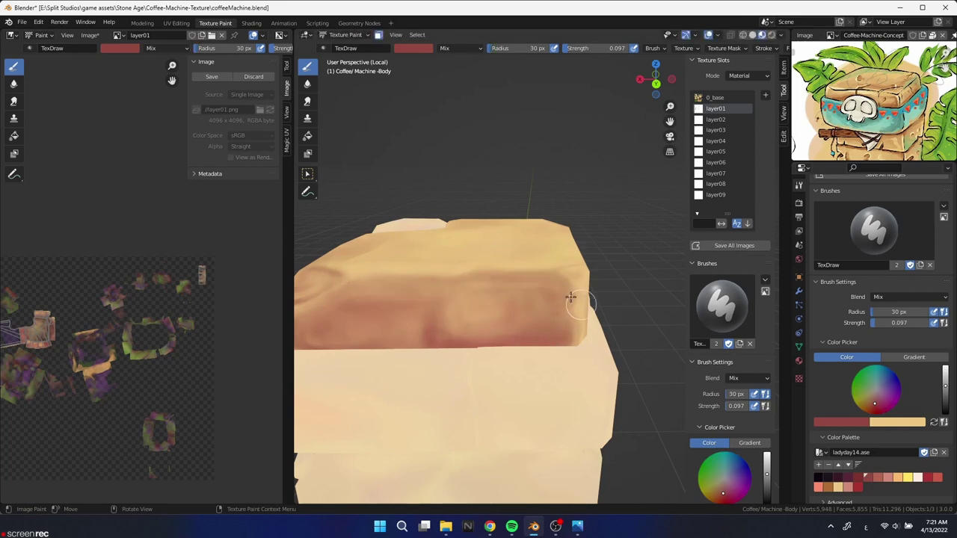
# Blend the red band with a 22 px Soften brush, then smudge it with Smear.
pyautogui.press('[')
pyautogui.press('[')
pyautogui.press('[')
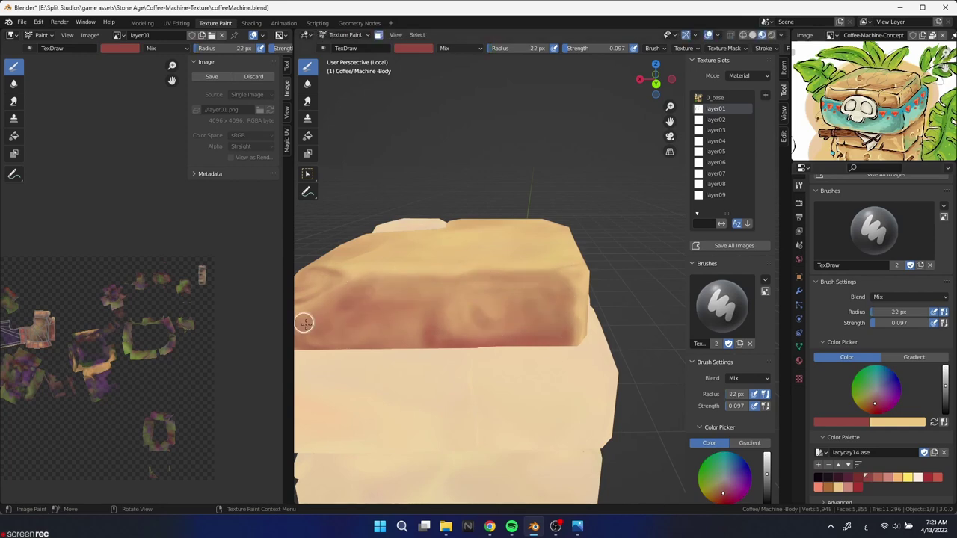
pyautogui.press('s')
pyautogui.moveTo(487, 326)
pyautogui.mouseDown()
pyautogui.moveTo(507, 256)
pyautogui.moveTo(380, 316)
pyautogui.moveTo(392, 297)
pyautogui.mouseUp()
pyautogui.moveTo(465, 338)
pyautogui.mouseDown()
pyautogui.moveTo(418, 288)
pyautogui.moveTo(457, 323)
pyautogui.mouseUp()
pyautogui.click(307, 101)
pyautogui.moveTo(364, 291); pyautogui.dragTo(347, 305)
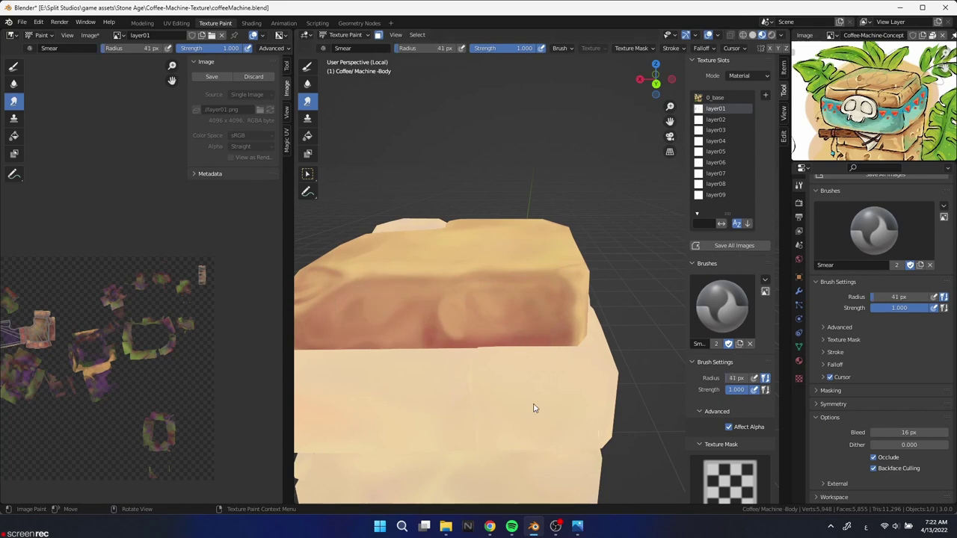
# Centre on the top block and, back in TexDraw, darken the red band's bottom edge.
pyautogui.press('KP_Decimal')
pyautogui.click(308, 65)
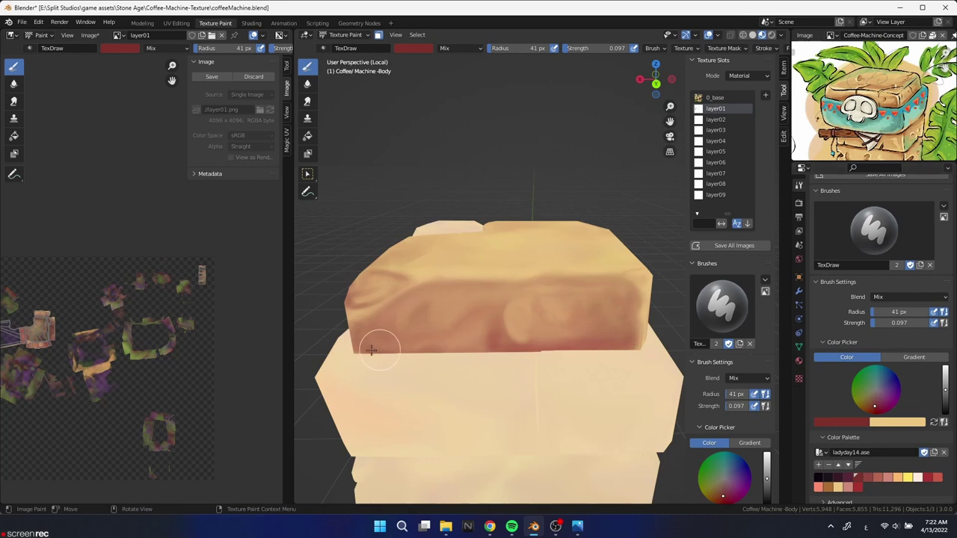
pyautogui.moveTo(371, 349); pyautogui.dragTo(630, 349)
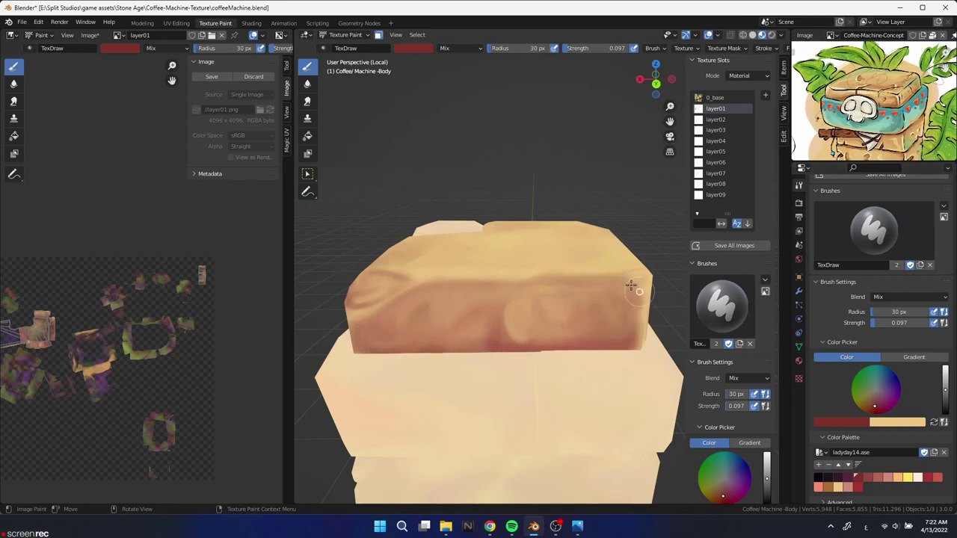
pyautogui.moveTo(624, 293)
pyautogui.mouseDown()
pyautogui.moveTo(587, 289)
pyautogui.moveTo(534, 316)
pyautogui.moveTo(470, 321)
pyautogui.mouseUp()
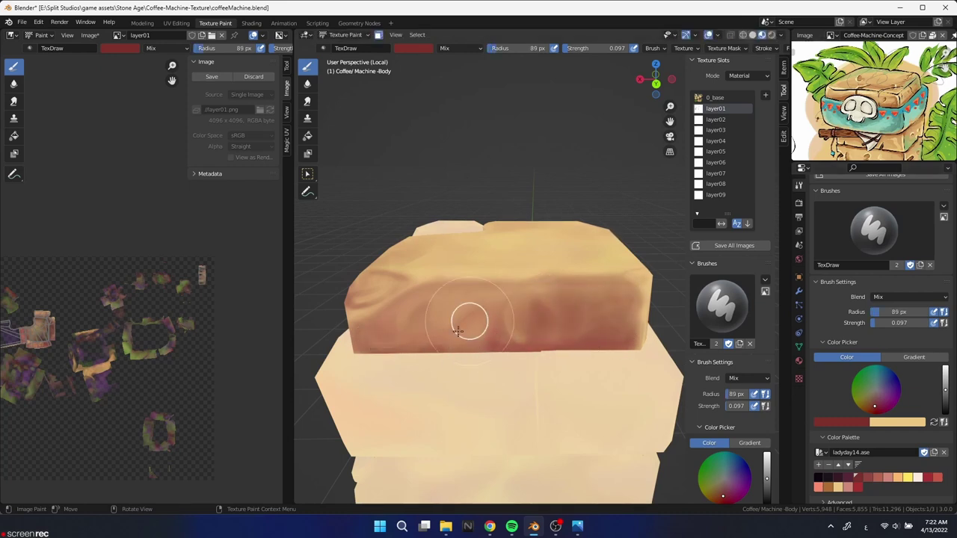
pyautogui.press('f')
pyautogui.click(495, 342)
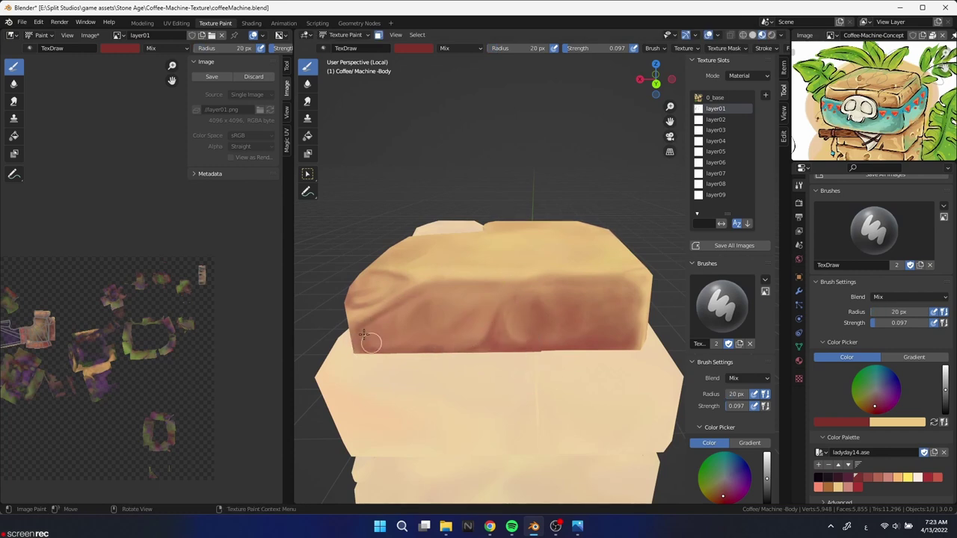
# Paint fine darker detail and the top edge with a 20 px brush, then select Soften.
pyautogui.press('f')
pyautogui.click(397, 303)
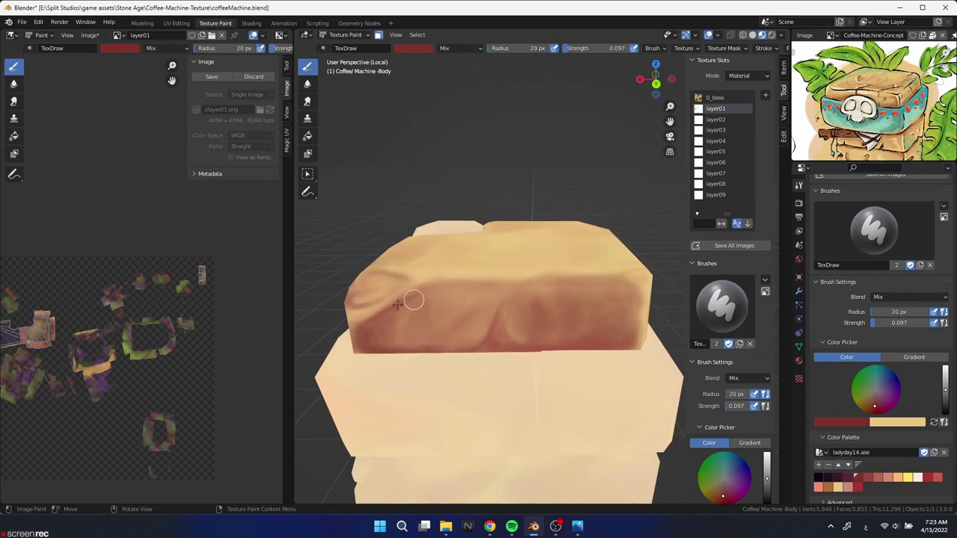
pyautogui.moveTo(444, 322); pyautogui.dragTo(531, 327)
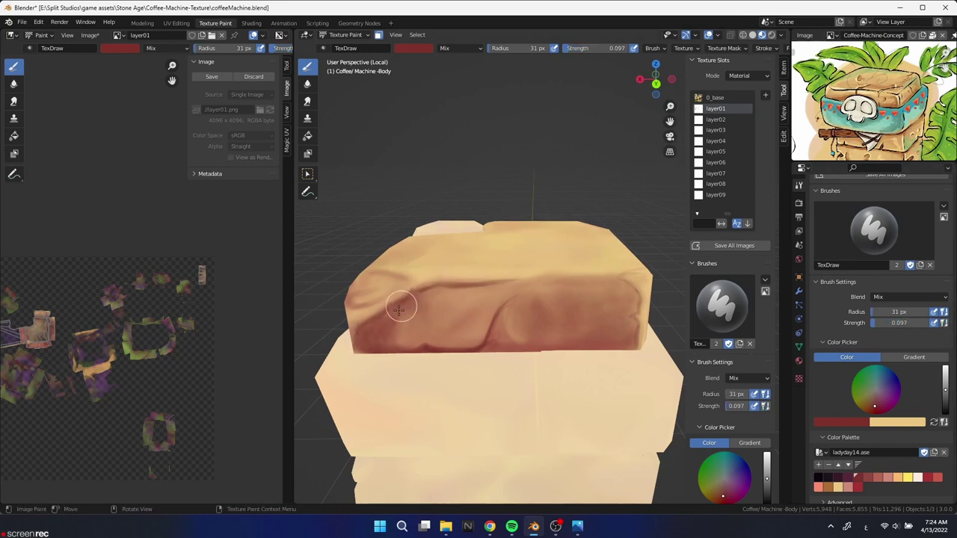
pyautogui.moveTo(400, 308); pyautogui.dragTo(431, 294)
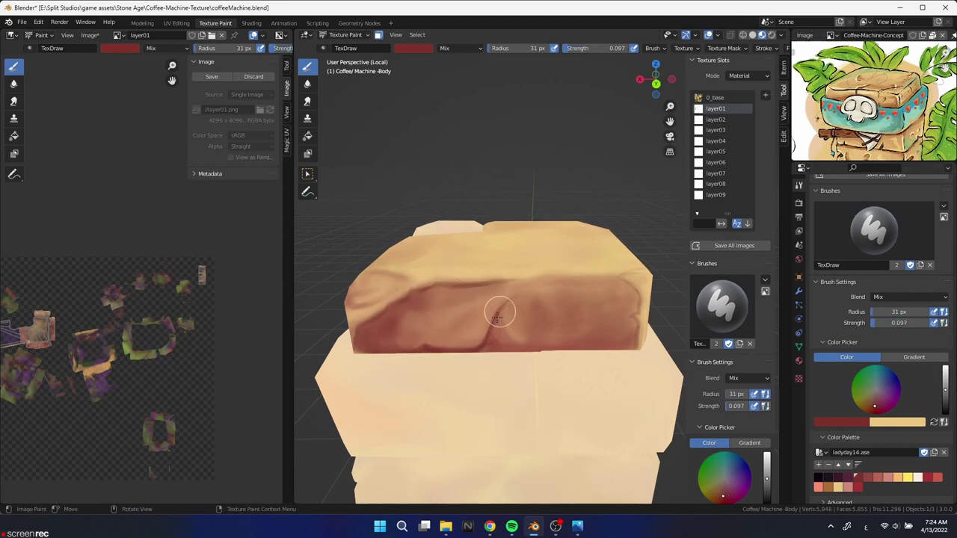
pyautogui.moveTo(500, 315)
pyautogui.mouseDown()
pyautogui.moveTo(619, 310)
pyautogui.moveTo(616, 302)
pyautogui.mouseUp()
pyautogui.click(306, 83)
# Set Soften to 19 px, return to Multiply painting, undo a trial stroke and frame the block's front.
pyautogui.press('f')
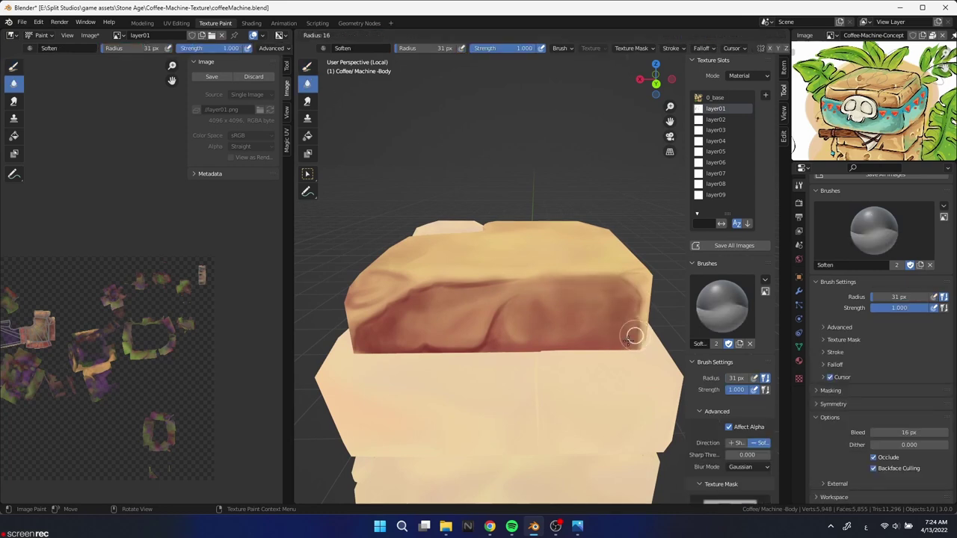
pyautogui.click(634, 336)
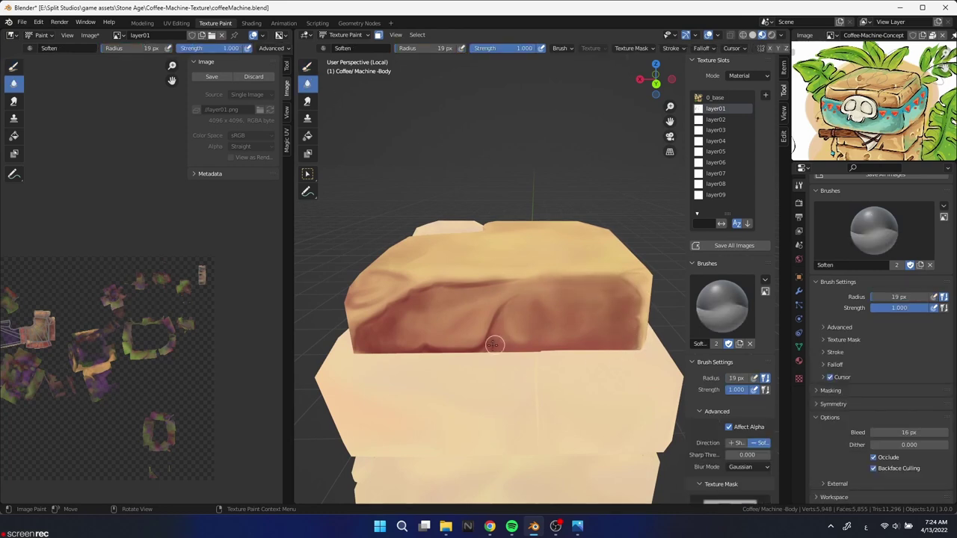
pyautogui.click(307, 66)
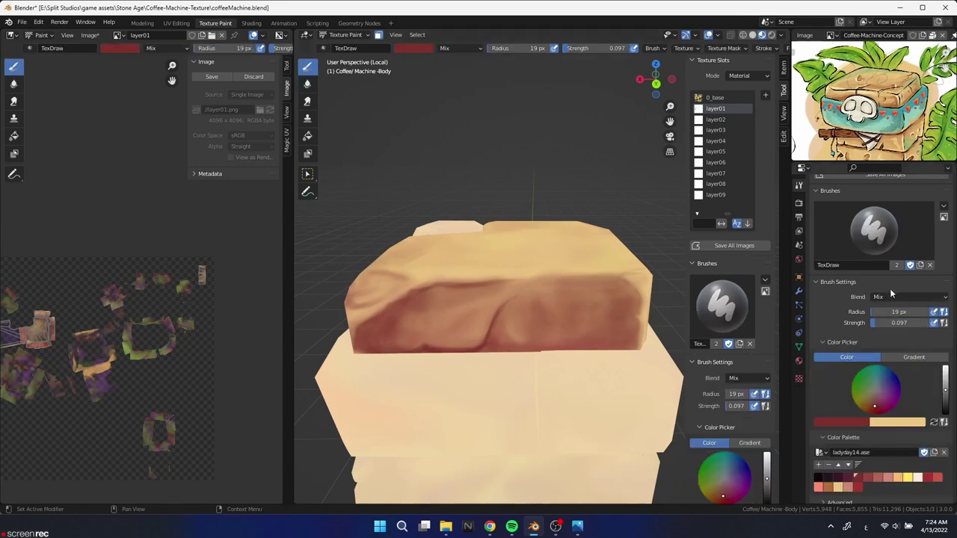
pyautogui.moveTo(523, 316)
pyautogui.mouseDown()
pyautogui.moveTo(577, 310)
pyautogui.moveTo(439, 324)
pyautogui.mouseUp()
pyautogui.hotkey('ctrl', 'z')
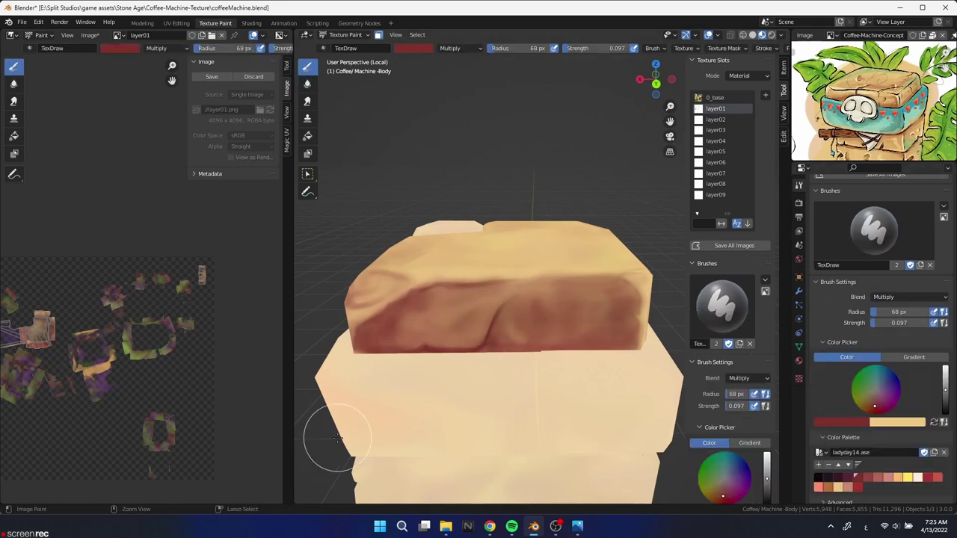
pyautogui.hotkey('ctrl', 'z')
pyautogui.moveTo(609, 422)
pyautogui.mouseDown(button='middle')
pyautogui.moveTo(599, 345)
pyautogui.moveTo(575, 352)
pyautogui.mouseUp(button='middle')
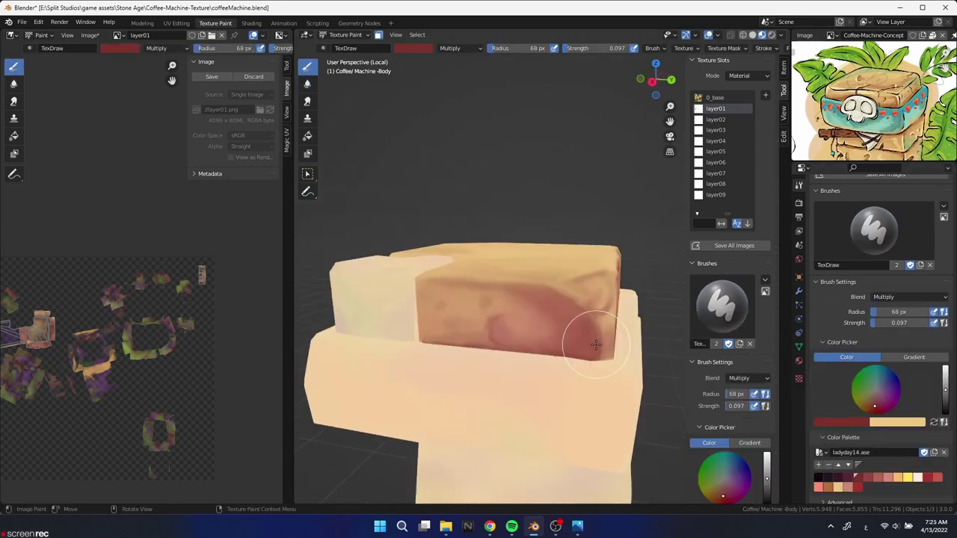
pyautogui.press('f')
pyautogui.click(565, 359)
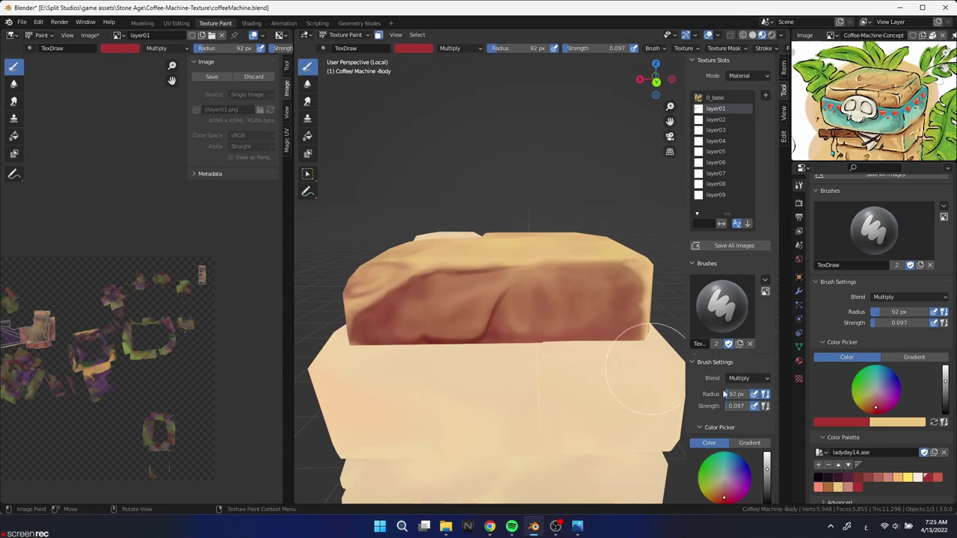
pyautogui.scroll(-2, 527, 375)
pyautogui.moveTo(527, 375)
pyautogui.mouseDown(button='middle')
pyautogui.moveTo(528, 366)
pyautogui.moveTo(568, 359)
pyautogui.moveTo(535, 361)
pyautogui.moveTo(577, 329)
pyautogui.moveTo(557, 357)
pyautogui.mouseUp(button='middle')
# Sample a dark maroon from the block and settle on a roughly 22 px brush.
pyautogui.press('f')
pyautogui.click(607, 314)
pyautogui.press('s')
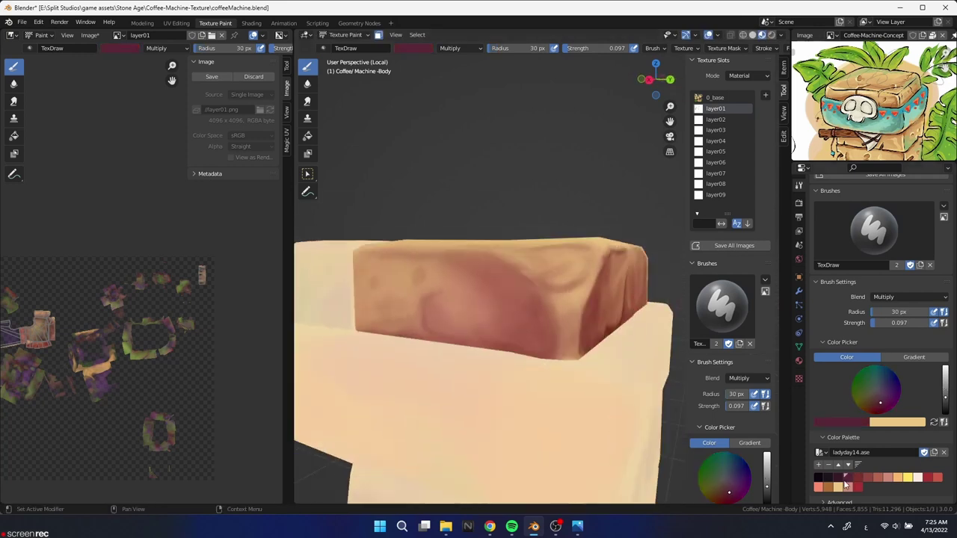
pyautogui.press('f')
pyautogui.press('s')
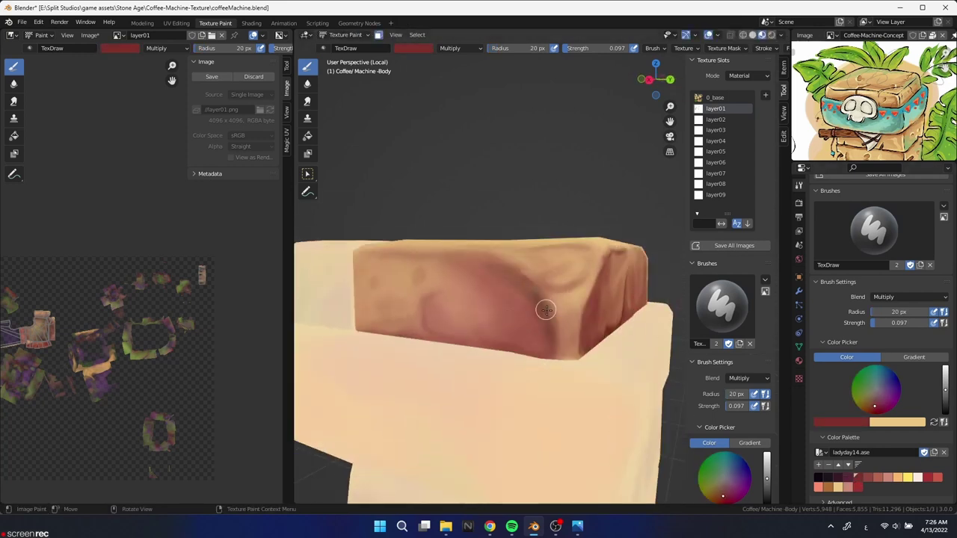
pyautogui.moveTo(519, 357)
pyautogui.mouseDown(button='middle')
pyautogui.moveTo(492, 376)
pyautogui.moveTo(517, 211)
pyautogui.mouseUp(button='middle')
pyautogui.press('f')
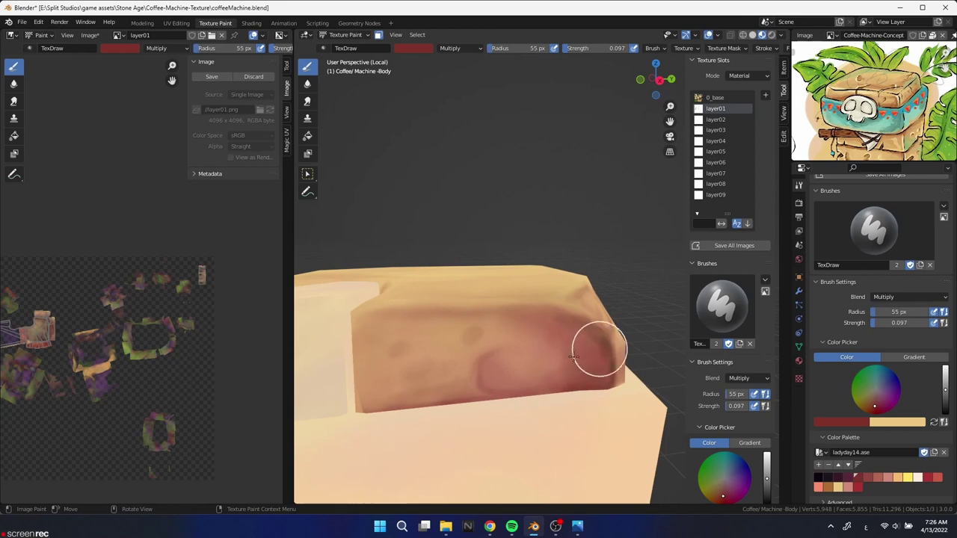
pyautogui.press('f')
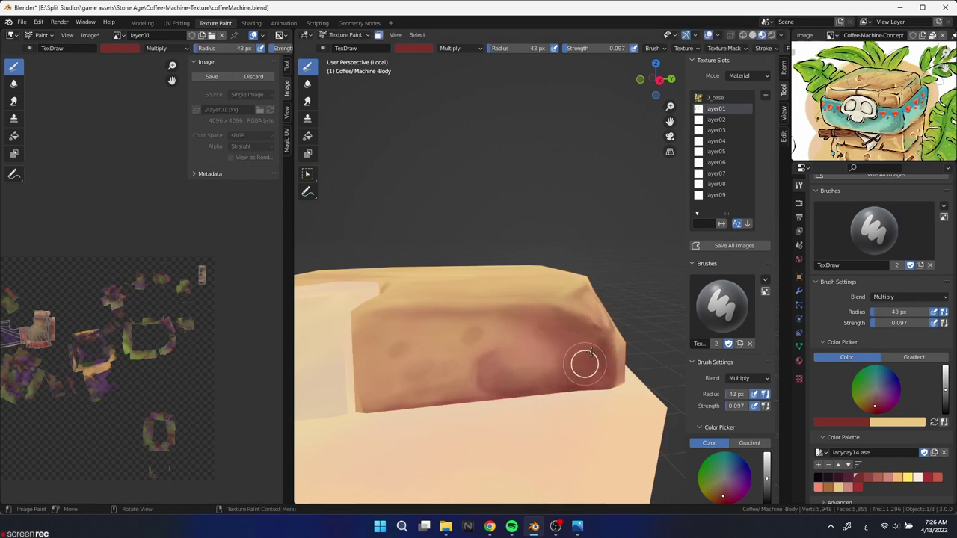
pyautogui.press('2')
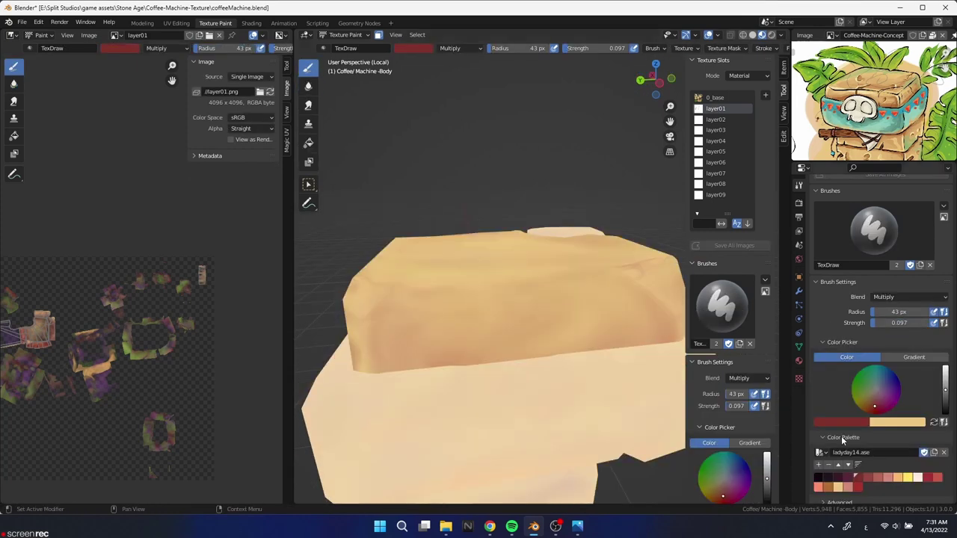
# Paint reddish shading along the block's lower edge and upper face with a 46 px brush.
pyautogui.click(868, 478)
pyautogui.moveTo(466, 349); pyautogui.dragTo(441, 312)
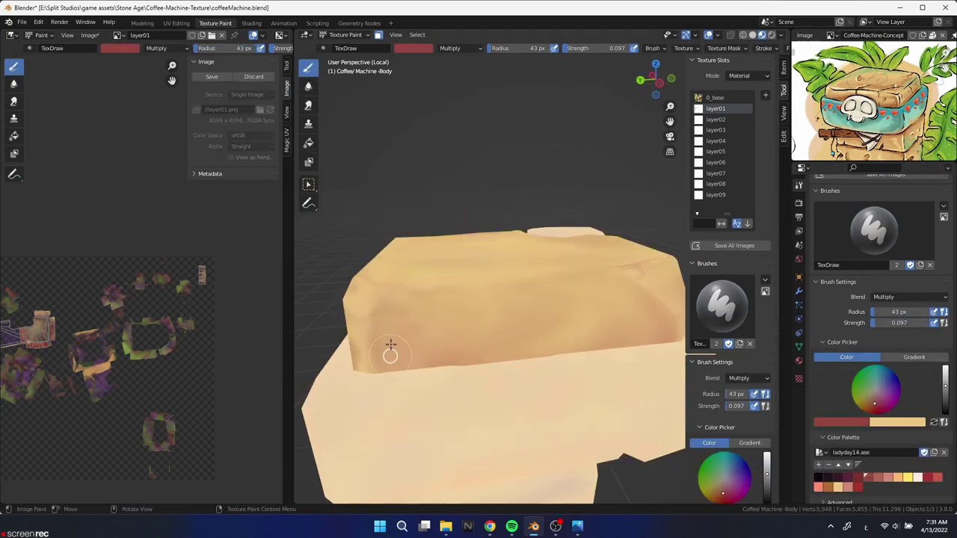
pyautogui.moveTo(391, 357); pyautogui.dragTo(516, 371)
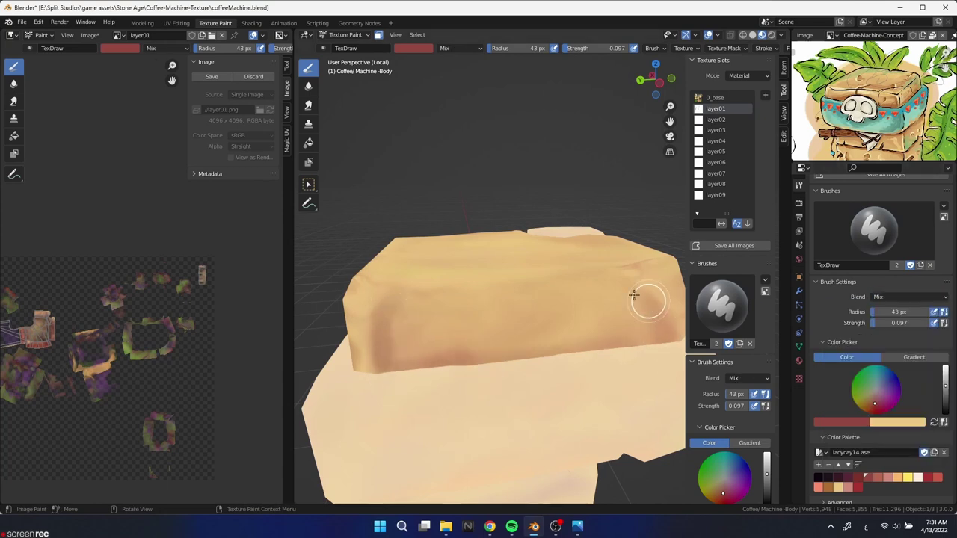
pyautogui.press('f')
pyautogui.click(456, 299)
pyautogui.moveTo(468, 299); pyautogui.dragTo(454, 302)
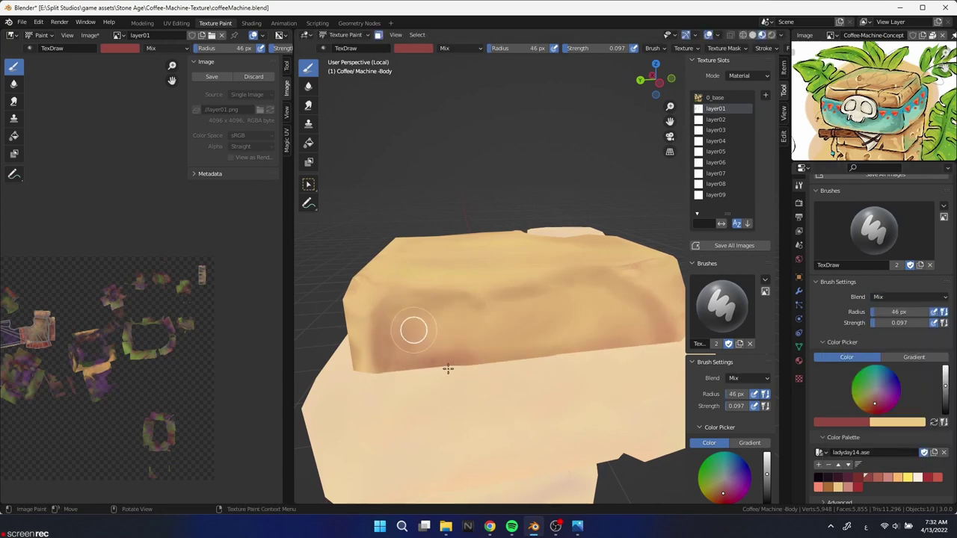
# Pick dark red from the palette and shade the block's lower edge and front at 41 px.
pyautogui.press('f')
pyautogui.click(613, 316)
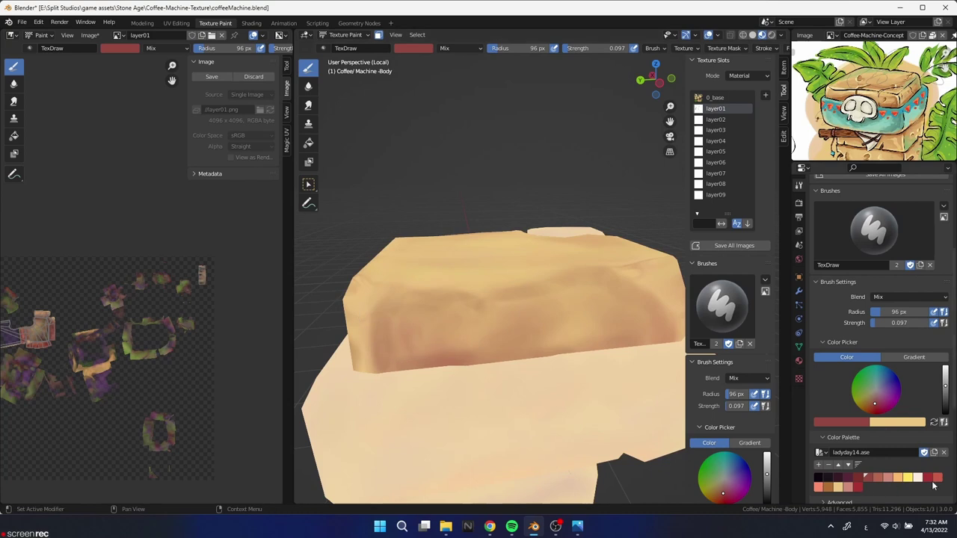
pyautogui.click(836, 486)
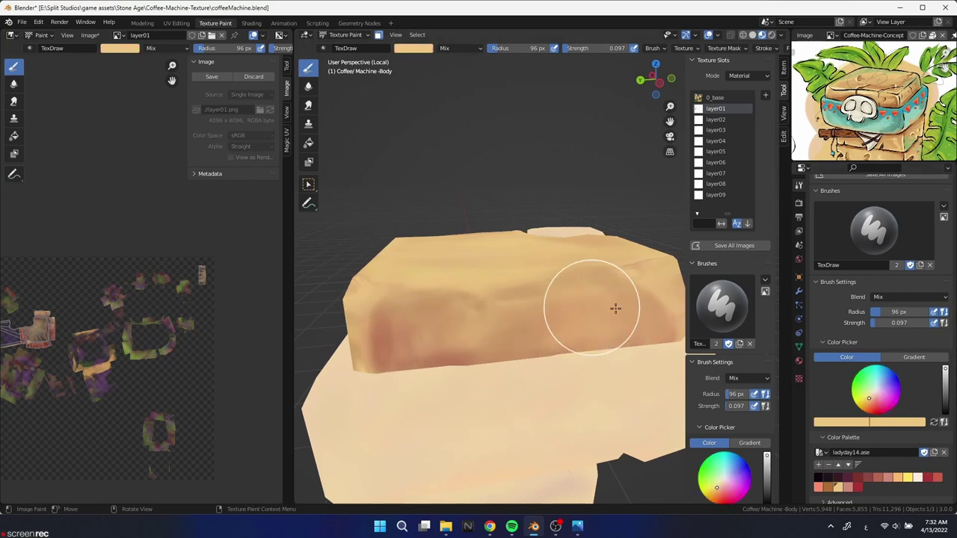
pyautogui.press('f')
pyautogui.click(576, 299)
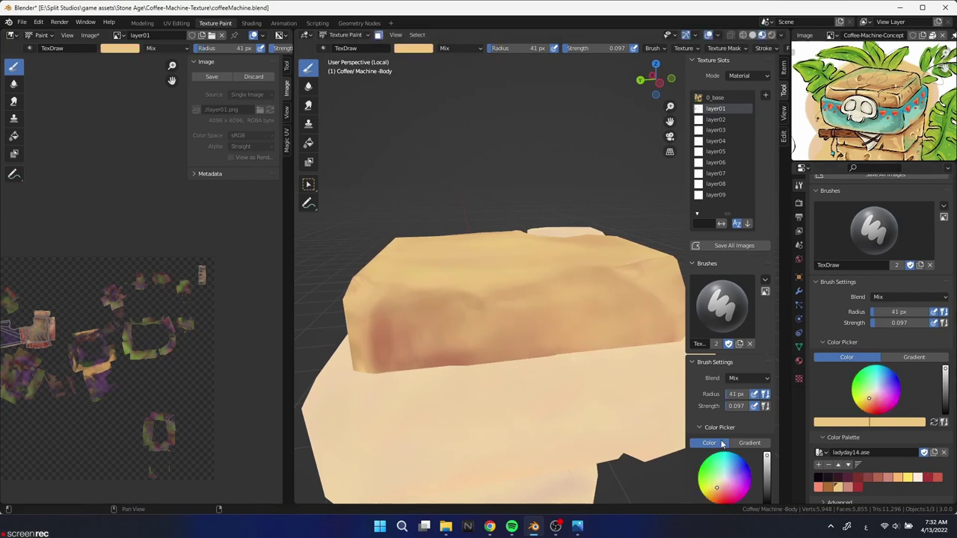
pyautogui.click(819, 487)
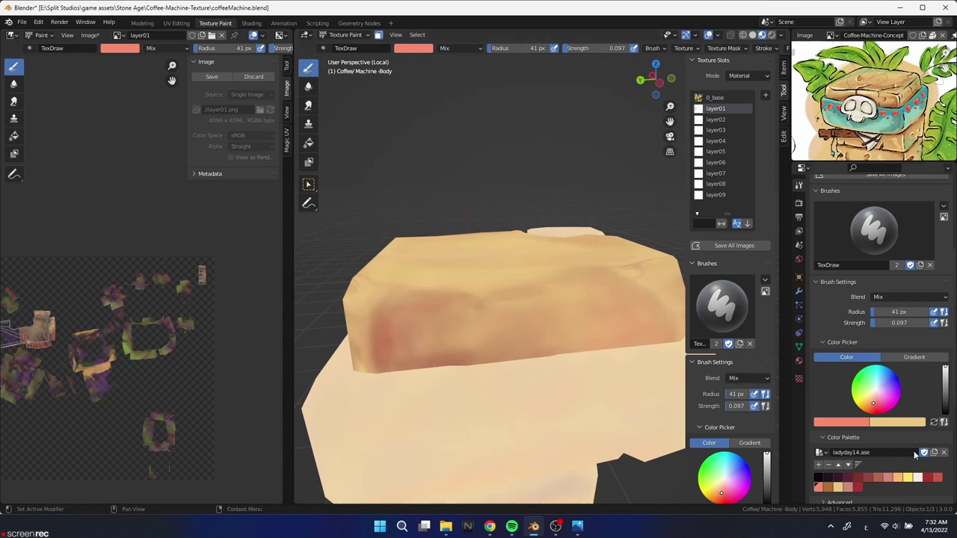
pyautogui.click(856, 478)
pyautogui.moveTo(513, 360); pyautogui.dragTo(394, 367)
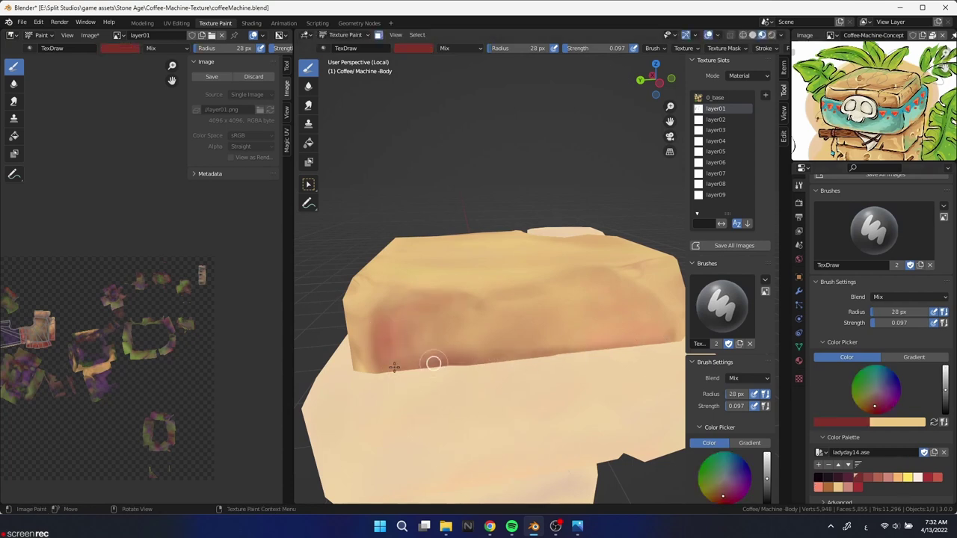
pyautogui.moveTo(499, 293); pyautogui.dragTo(641, 290)
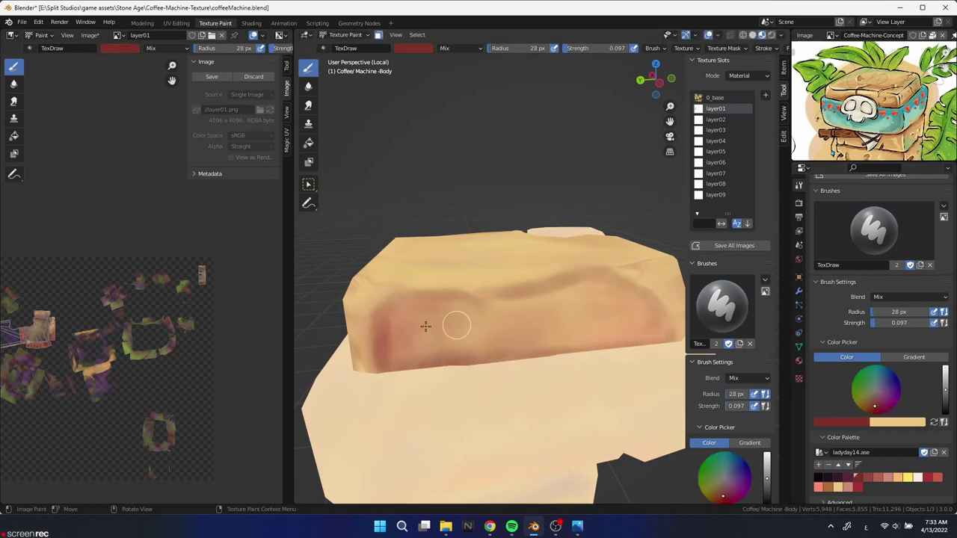
# Sample dark red and paint a stroke across the block front with a 34 px brush.
pyautogui.press('f')
pyautogui.click(550, 327)
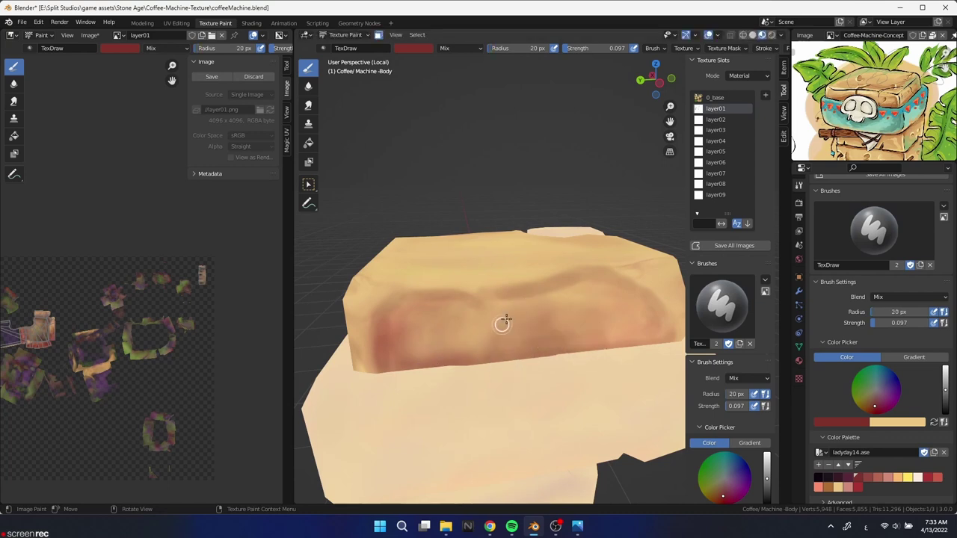
pyautogui.press('f')
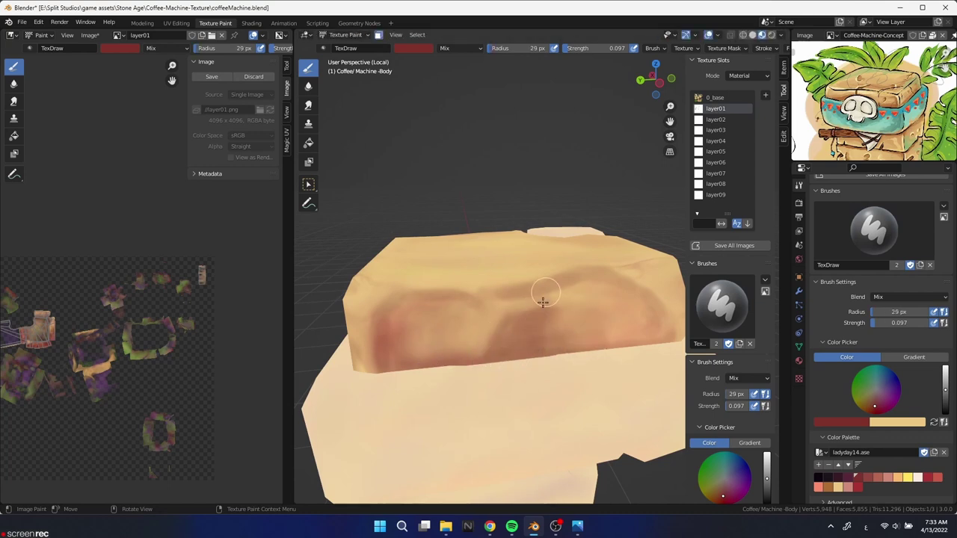
pyautogui.click(534, 352)
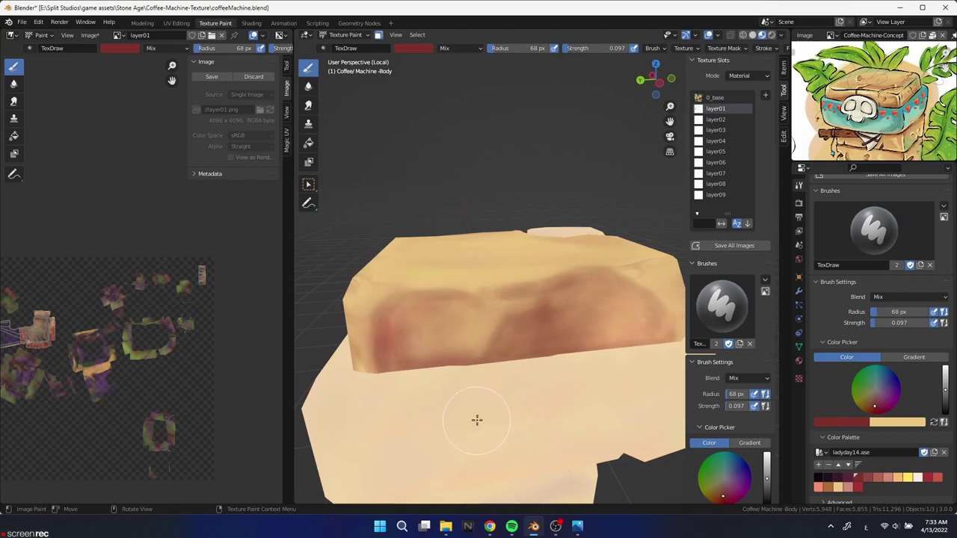
pyautogui.press('f')
pyautogui.click(496, 394)
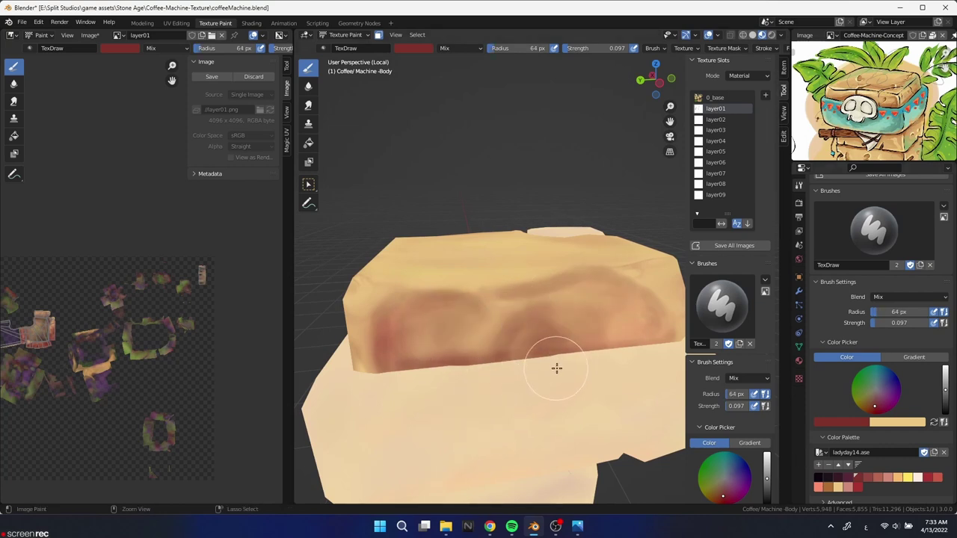
pyautogui.click(556, 368)
pyautogui.press('s')
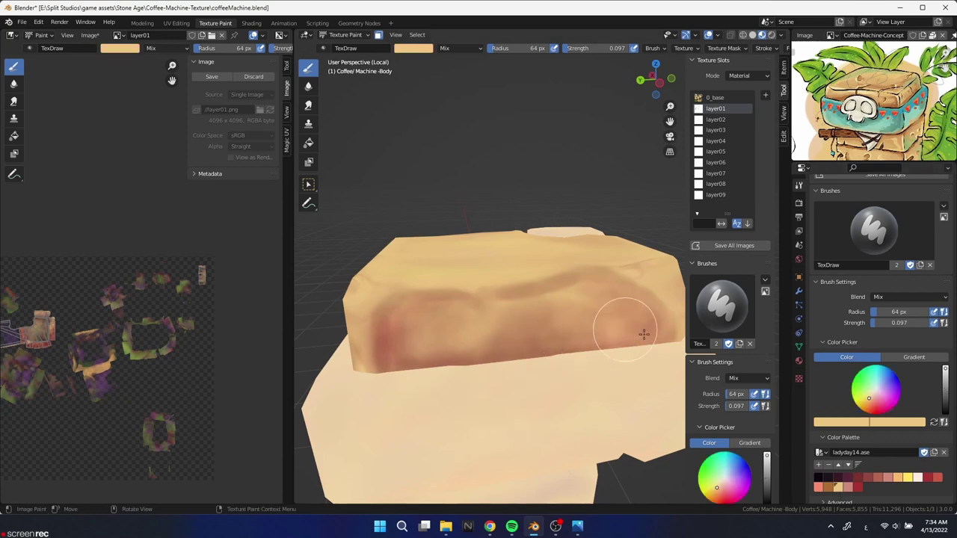
pyautogui.press('s')
pyautogui.press('f')
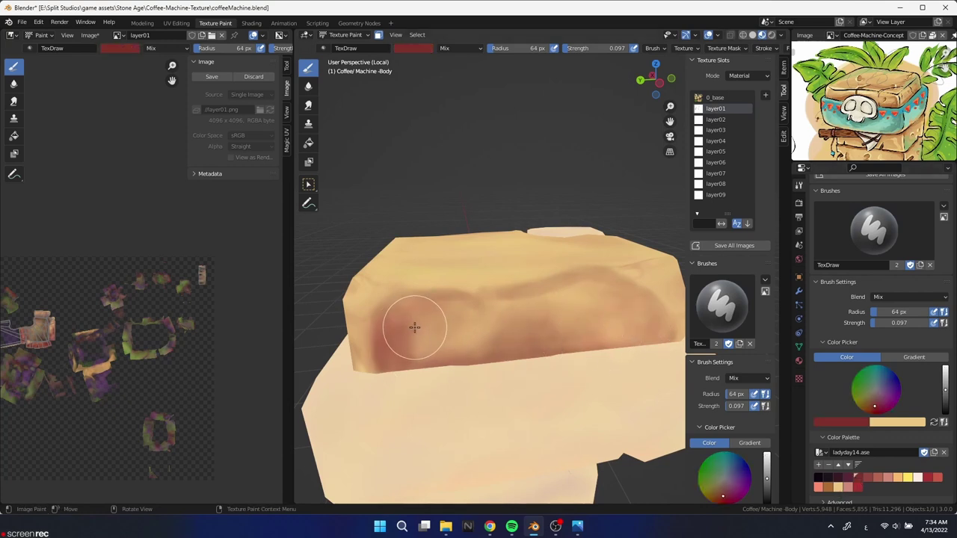
pyautogui.click(392, 325)
pyautogui.moveTo(448, 301)
pyautogui.mouseDown()
pyautogui.moveTo(660, 322)
pyautogui.moveTo(641, 321)
pyautogui.mouseUp()
# Undo the last red stroke, view the block from another side, and use a 41 px brush.
pyautogui.press('f')
pyautogui.click(613, 321)
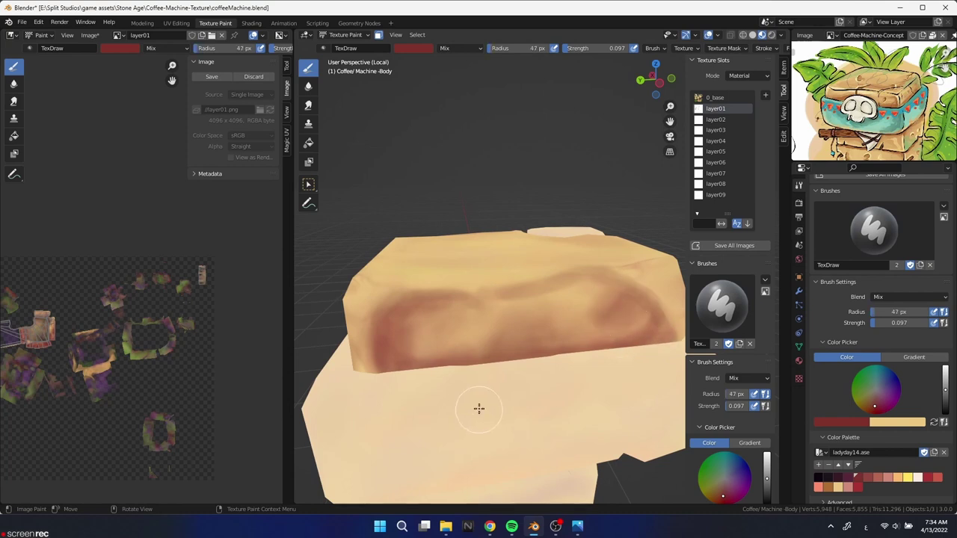
pyautogui.hotkey('ctrl', 'z')
pyautogui.moveTo(486, 399); pyautogui.dragTo(501, 397, button='middle')
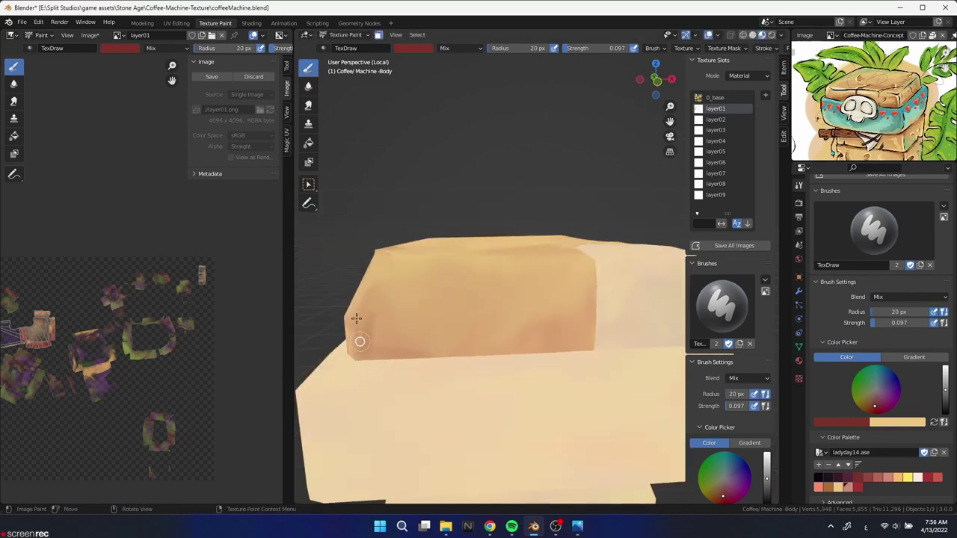
pyautogui.press('f')
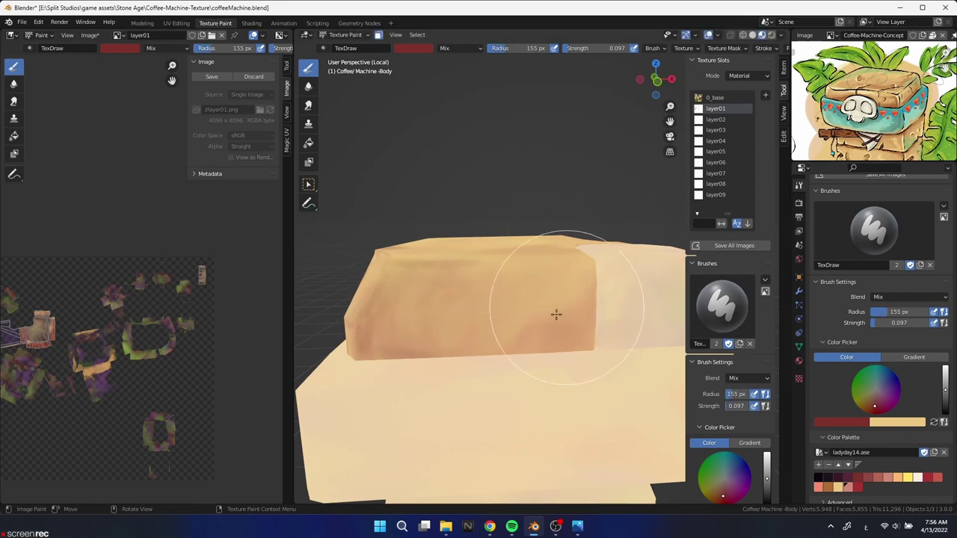
pyautogui.click(483, 337)
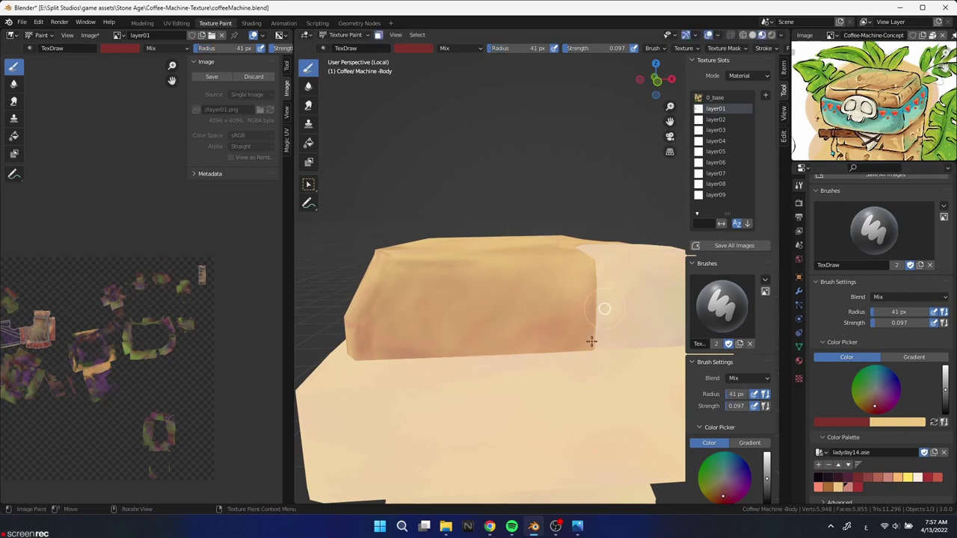
# Sample peach, pick red from the palette, and sample dark red with a 28 px brush.
pyautogui.press('s')
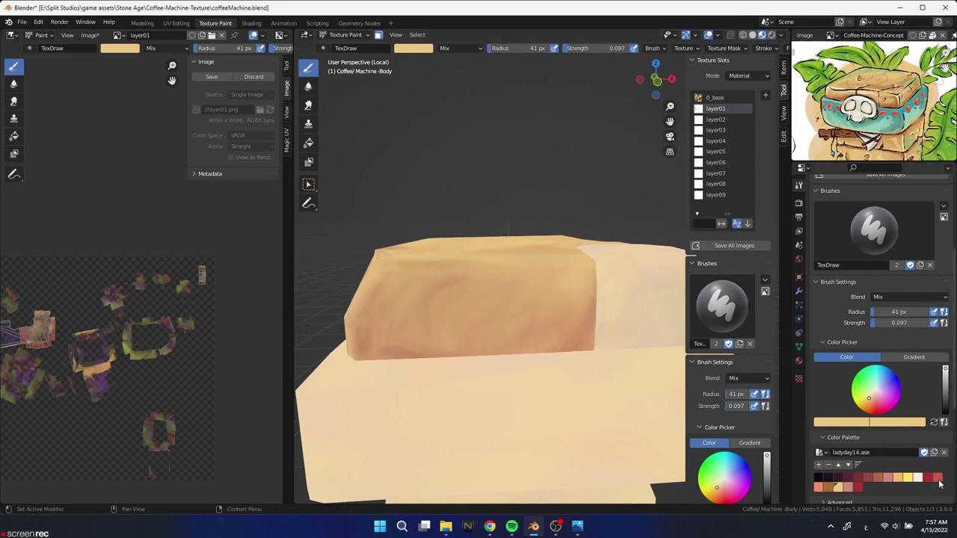
pyautogui.click(938, 479)
pyautogui.press('f')
pyautogui.click(415, 334)
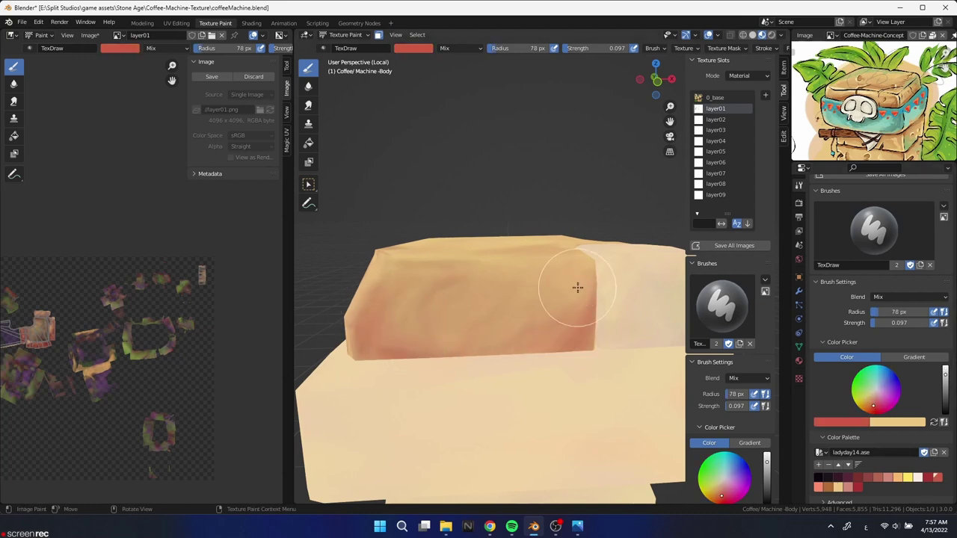
pyautogui.press('f')
pyautogui.click(553, 291)
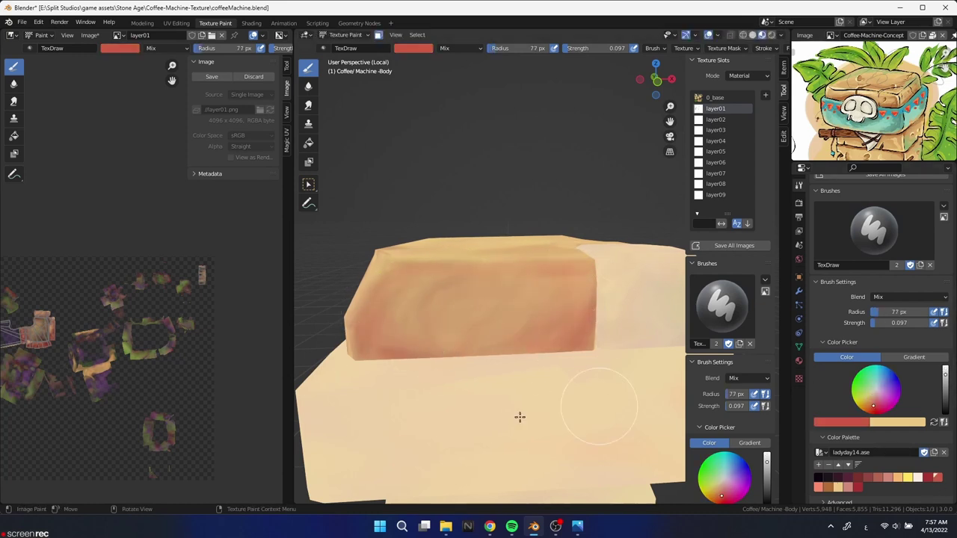
pyautogui.press('x')
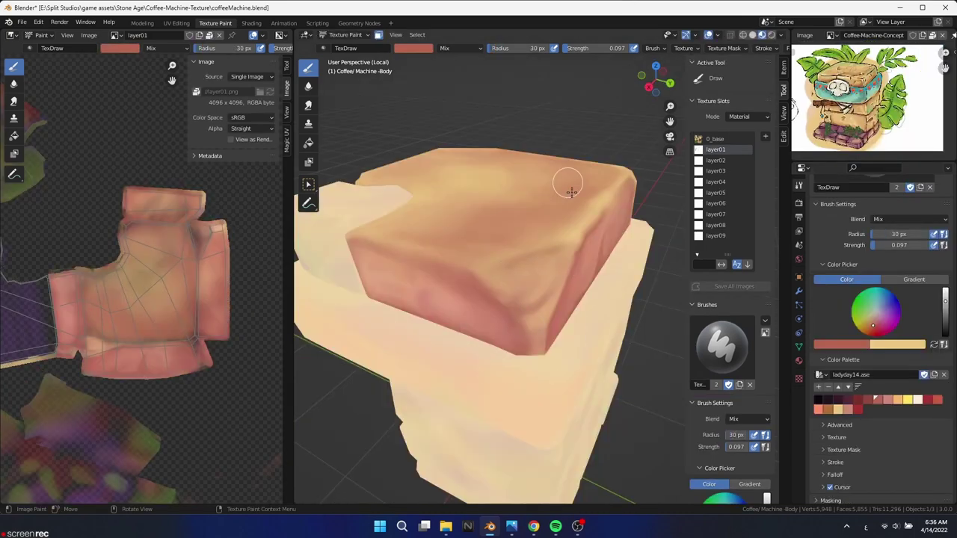
# Paint a red stroke on the top block and set the brush to 40 px.
pyautogui.moveTo(527, 309); pyautogui.dragTo(560, 257)
pyautogui.moveTo(528, 311); pyautogui.dragTo(217, 190, button='middle')
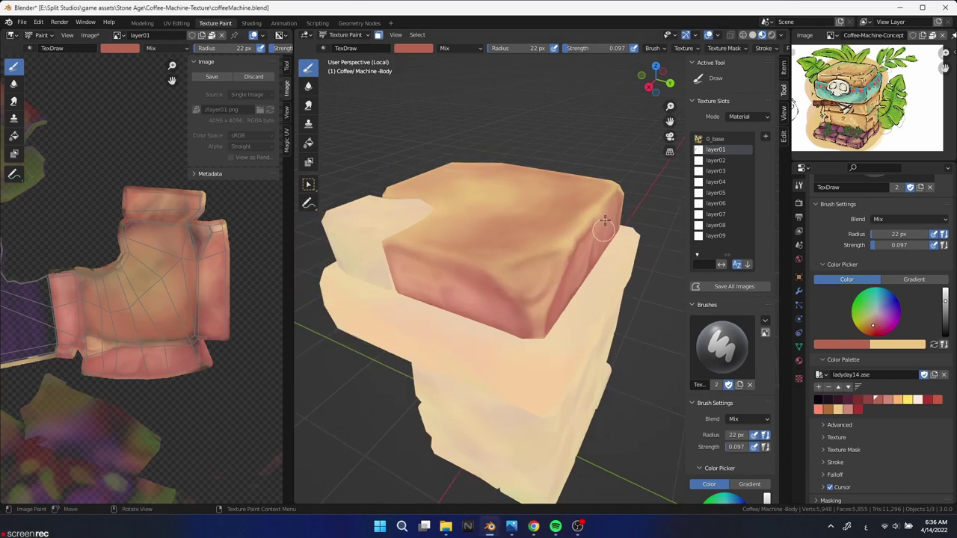
pyautogui.press('[')
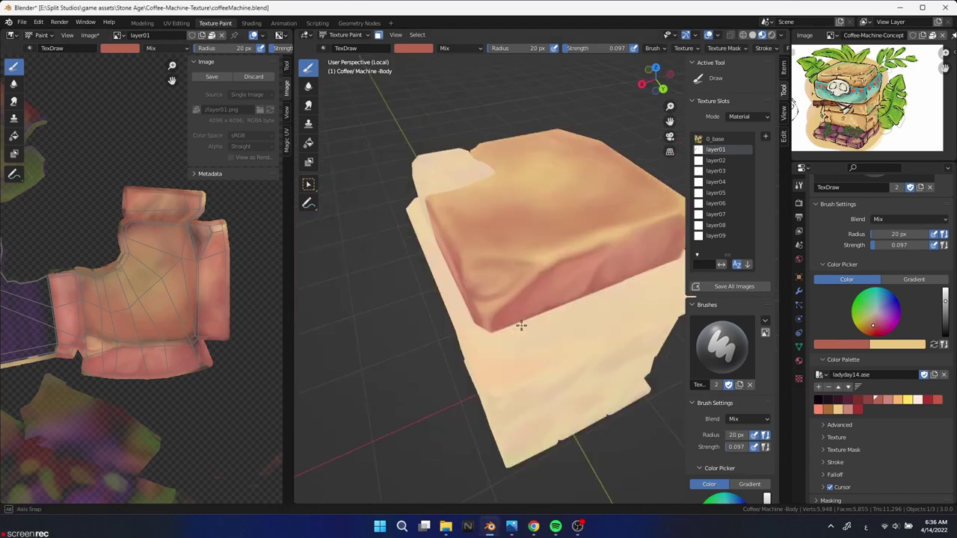
pyautogui.moveTo(537, 288); pyautogui.dragTo(531, 314, button='middle')
pyautogui.press('f')
pyautogui.click(608, 321)
# Sample dark red and peach, then pick a brighter, more saturated red at 17 px.
pyautogui.press('s')
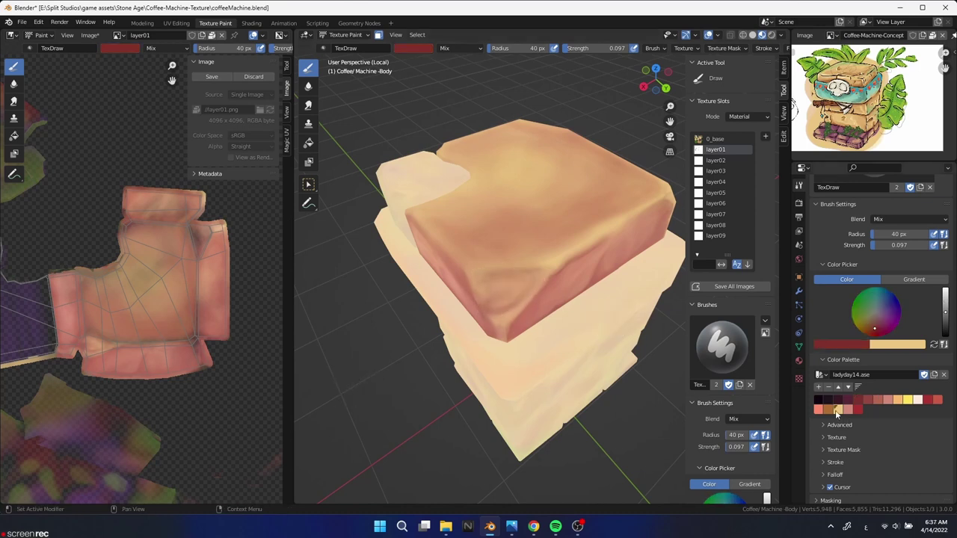
pyautogui.press('s')
pyautogui.press('f')
pyautogui.click(542, 327)
pyautogui.moveTo(542, 327)
pyautogui.mouseDown(button='middle')
pyautogui.moveTo(457, 321)
pyautogui.moveTo(534, 299)
pyautogui.moveTo(507, 329)
pyautogui.mouseUp(button='middle')
pyautogui.press('s')
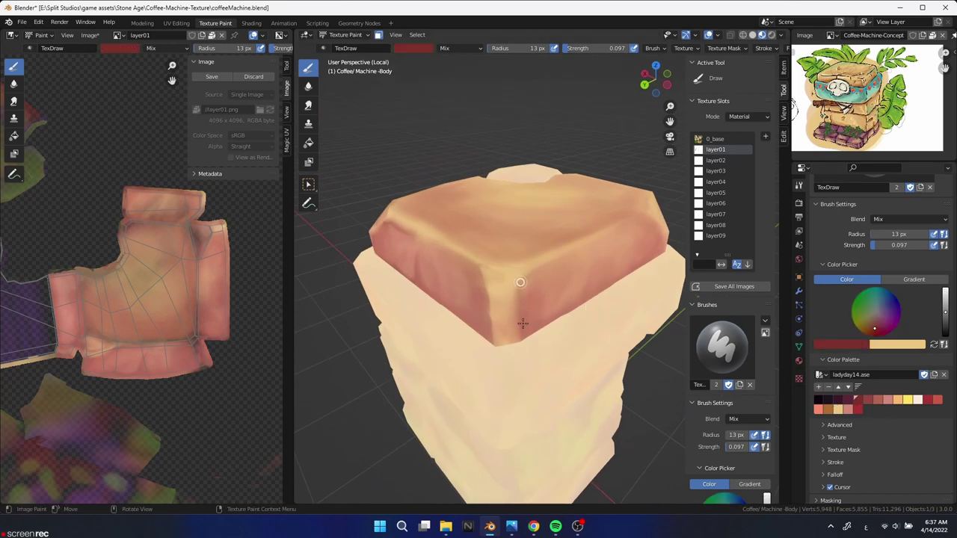
pyautogui.click(863, 406)
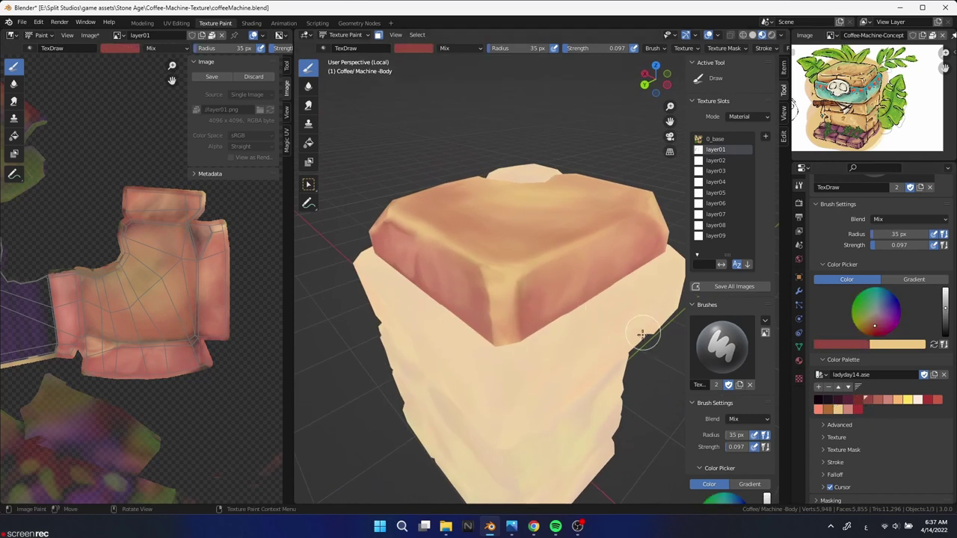
pyautogui.press('s')
pyautogui.press('f')
pyautogui.click(474, 283)
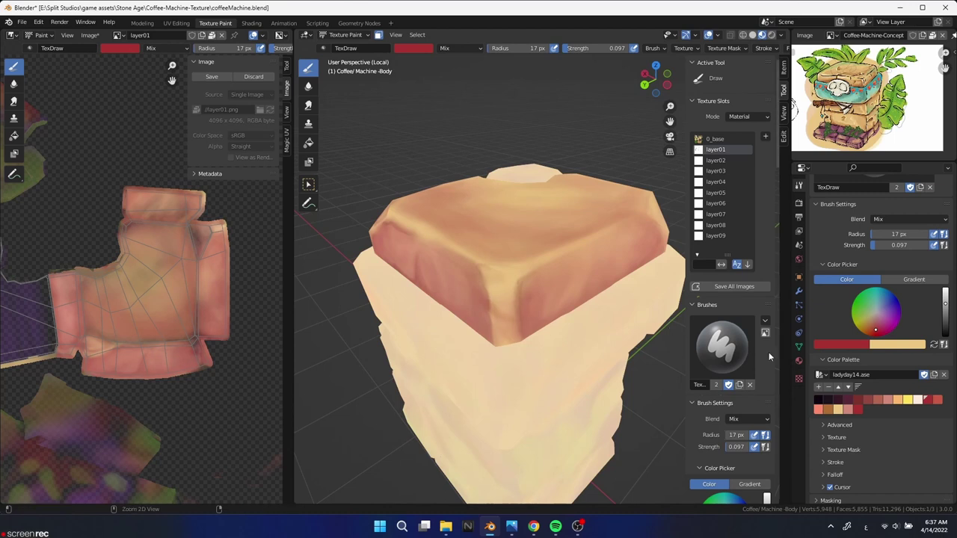
# Try darker red, purplish red and orange tones at 13–32 px, then undo the last change.
pyautogui.click(857, 400)
pyautogui.moveTo(502, 340); pyautogui.dragTo(575, 291, button='middle')
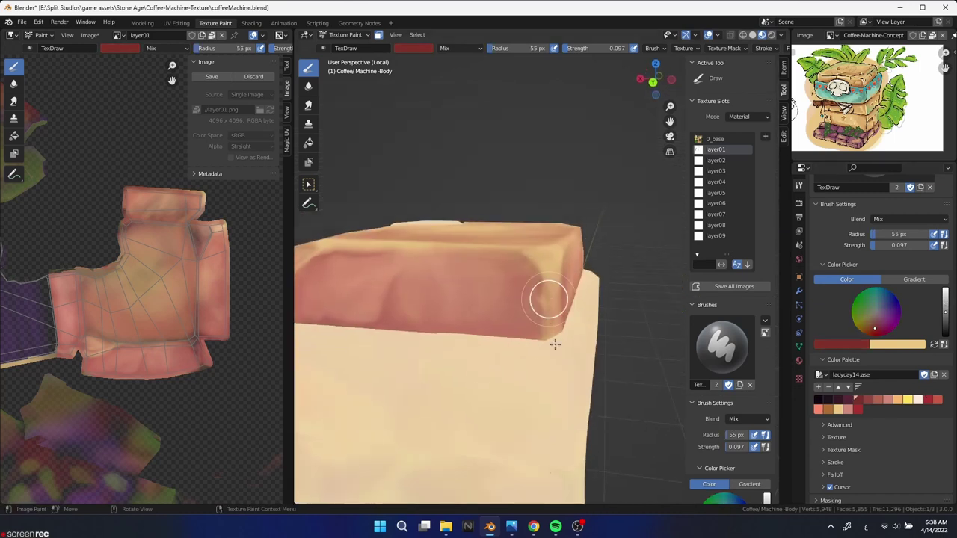
pyautogui.moveTo(552, 341); pyautogui.dragTo(562, 354, button='middle')
pyautogui.press('s')
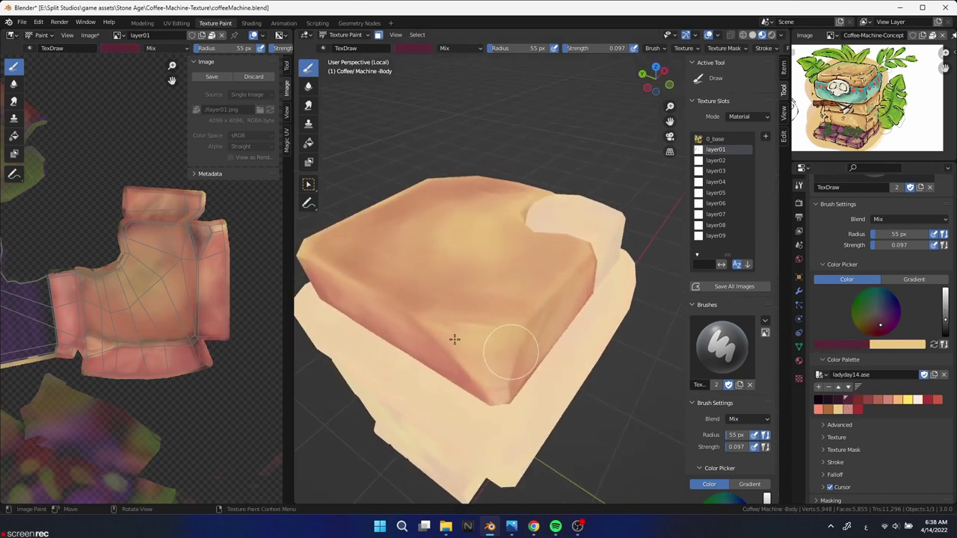
pyautogui.press('f')
pyautogui.click(516, 311)
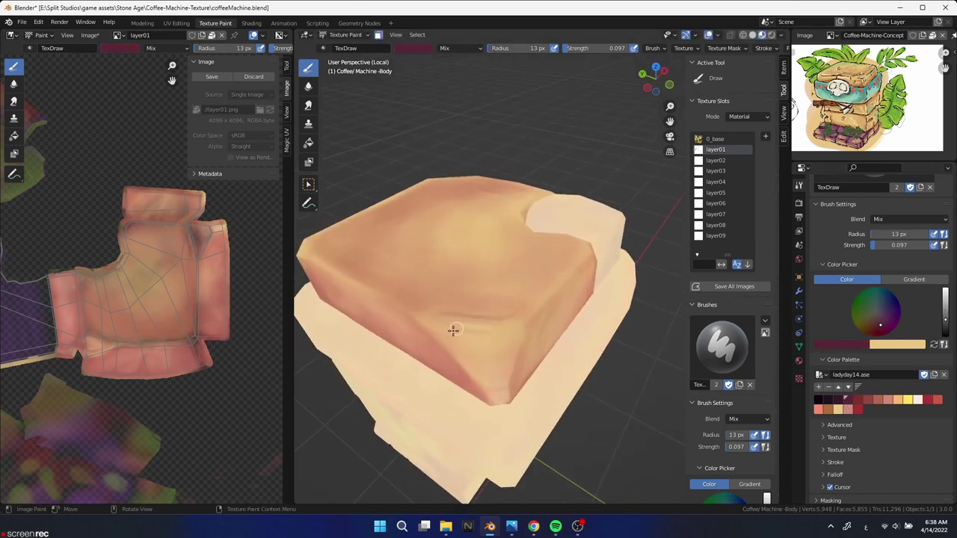
pyautogui.press('s')
pyautogui.press('f')
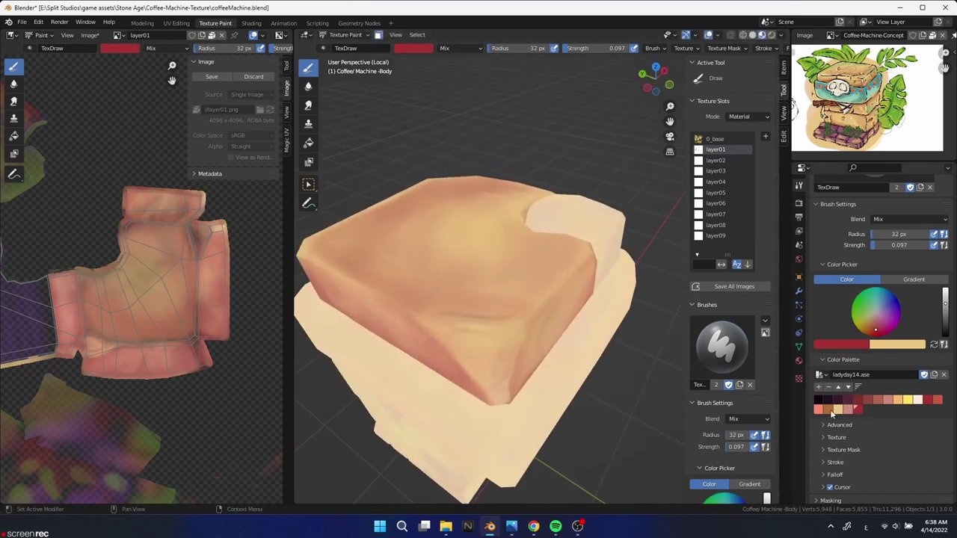
pyautogui.click(470, 363)
pyautogui.moveTo(522, 408)
pyautogui.mouseDown(button='middle')
pyautogui.moveTo(585, 449)
pyautogui.moveTo(457, 365)
pyautogui.moveTo(551, 346)
pyautogui.moveTo(597, 379)
pyautogui.moveTo(592, 290)
pyautogui.moveTo(545, 314)
pyautogui.moveTo(556, 263)
pyautogui.moveTo(561, 334)
pyautogui.mouseUp(button='middle')
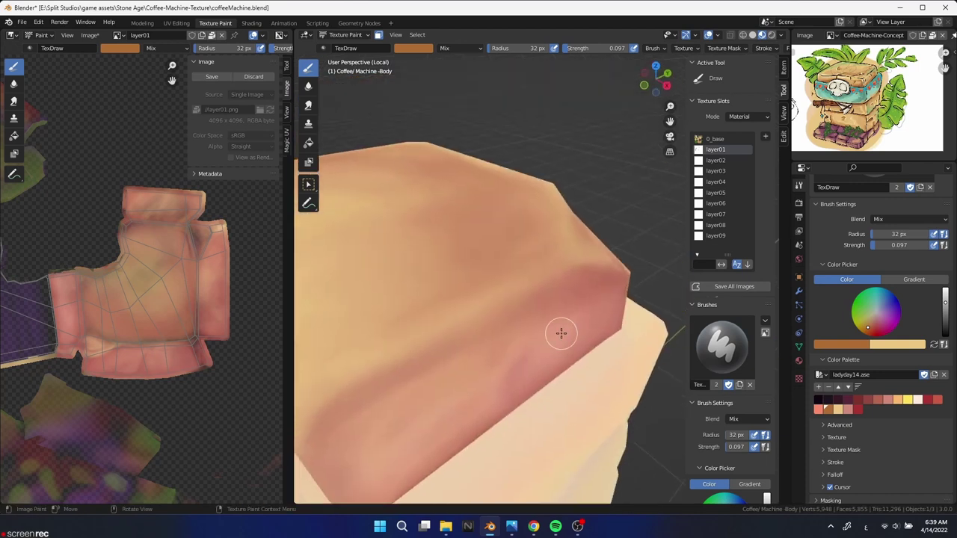
pyautogui.hotkey('ctrl', 'z')
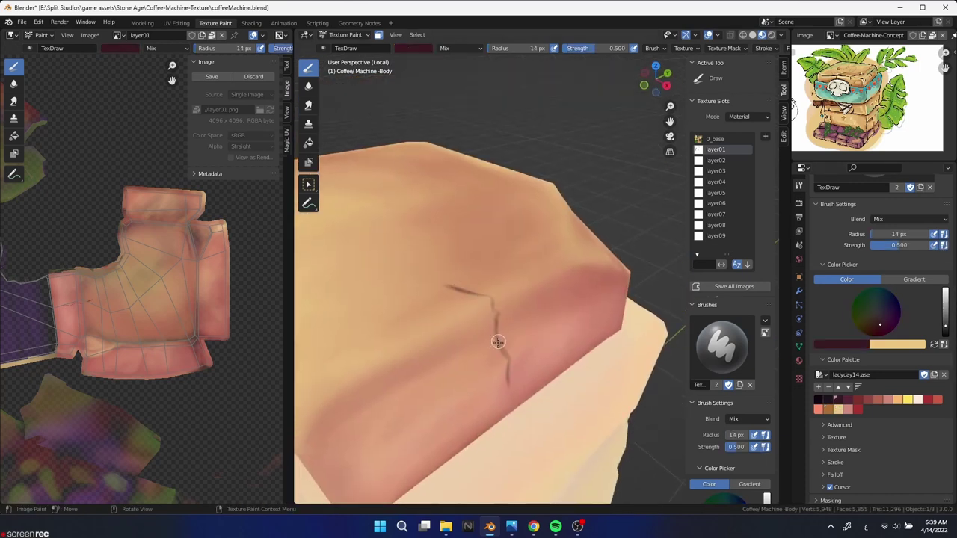
# Paint a crack branch curving up-right and extend its lower end with a 7 px brush.
pyautogui.moveTo(497, 334)
pyautogui.mouseDown(button='middle')
pyautogui.moveTo(578, 327)
pyautogui.moveTo(439, 292)
pyautogui.moveTo(529, 417)
pyautogui.moveTo(577, 359)
pyautogui.moveTo(557, 288)
pyautogui.mouseUp(button='middle')
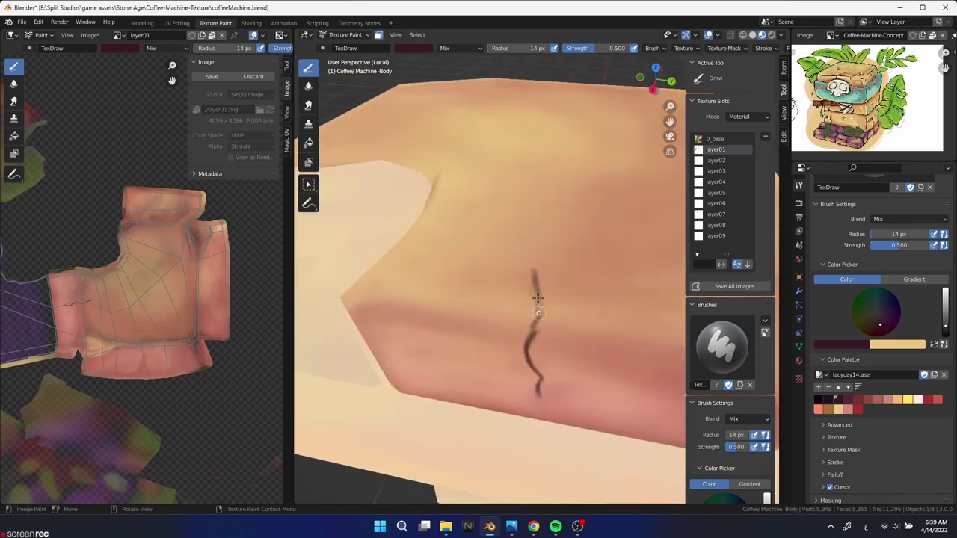
pyautogui.moveTo(543, 278); pyautogui.dragTo(596, 241)
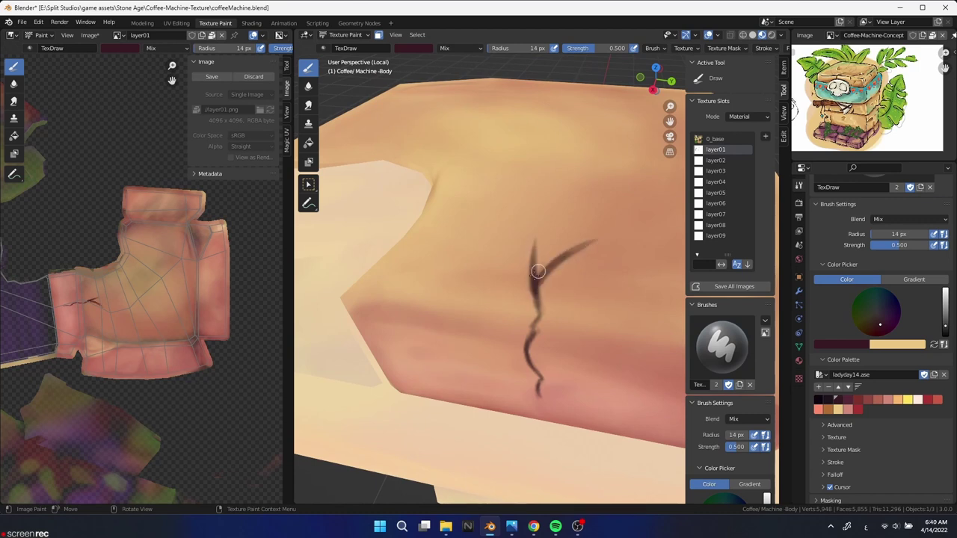
pyautogui.press('f')
pyautogui.click(535, 283)
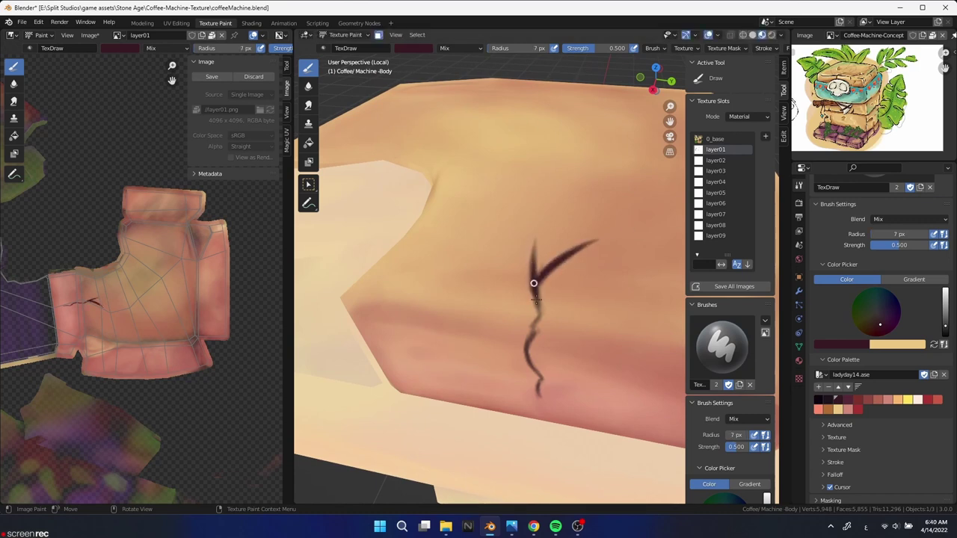
pyautogui.moveTo(537, 324); pyautogui.dragTo(537, 256, button='middle')
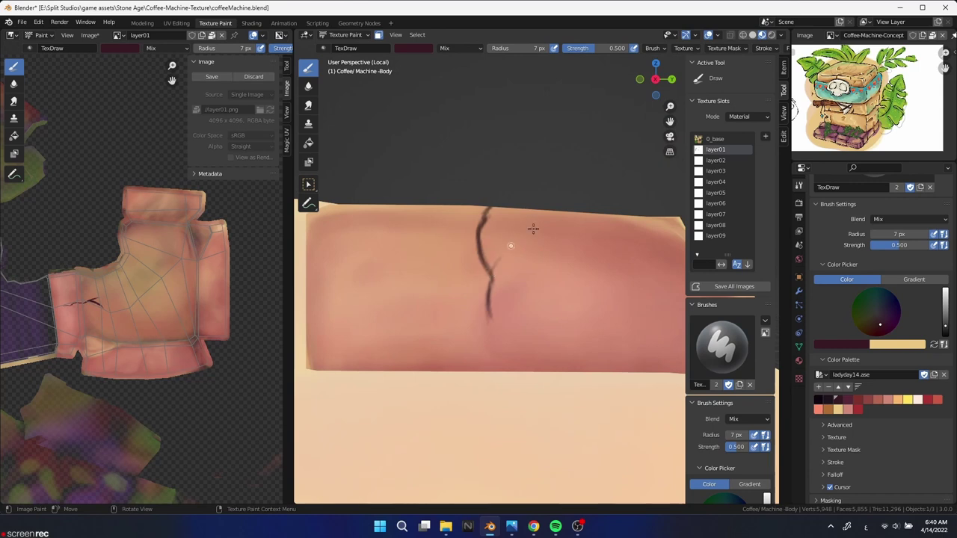
pyautogui.moveTo(489, 315); pyautogui.dragTo(492, 330)
# Lower the brush strength to 0.097, add faint shading beside the crack, and undo the extra smudge.
pyautogui.moveTo(491, 331)
pyautogui.mouseDown(button='middle')
pyautogui.moveTo(583, 348)
pyautogui.moveTo(545, 320)
pyautogui.moveTo(513, 348)
pyautogui.moveTo(537, 322)
pyautogui.moveTo(572, 346)
pyautogui.mouseUp(button='middle')
pyautogui.scroll(4, 537, 322)
pyautogui.scroll(2, 573, 346)
pyautogui.press('f')
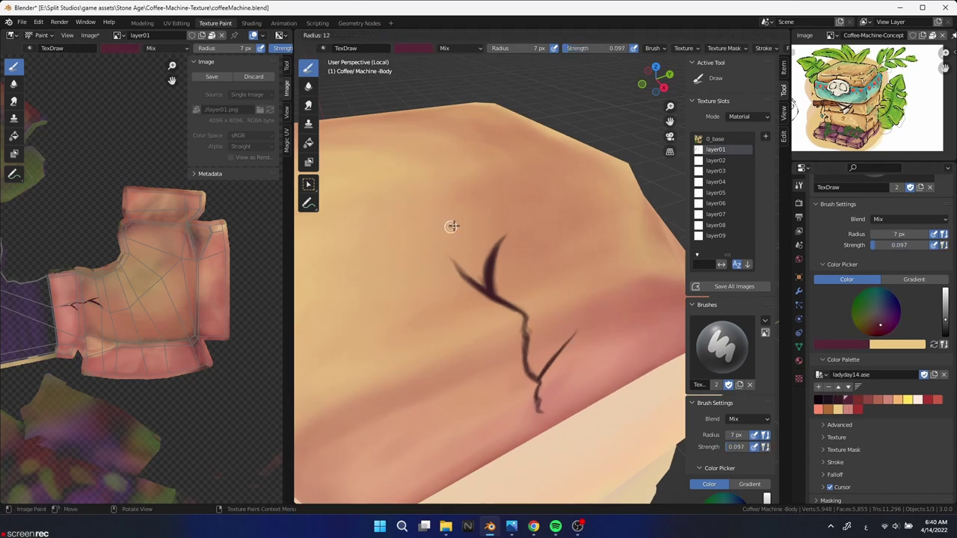
pyautogui.hotkey('shift', 'f')
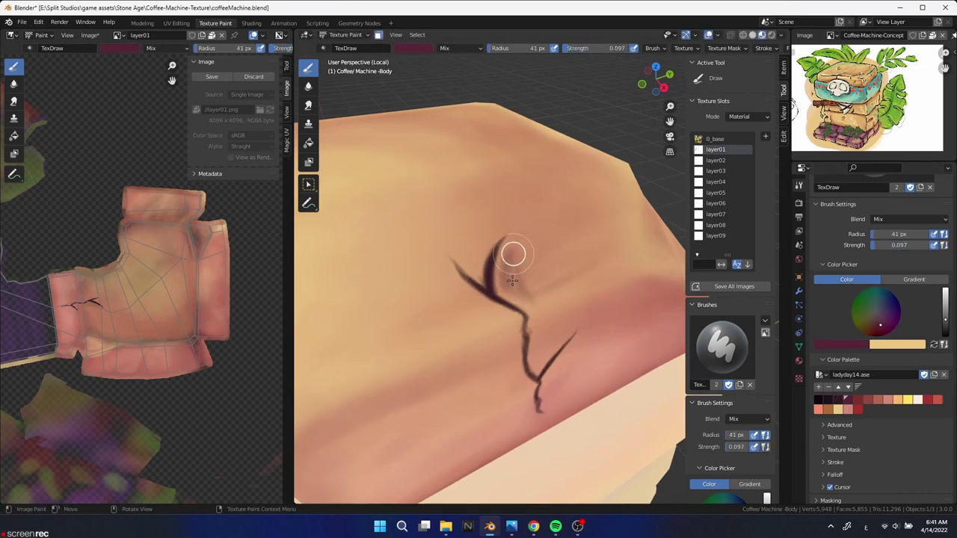
pyautogui.moveTo(545, 278); pyautogui.dragTo(613, 275)
pyautogui.press('f')
pyautogui.click(519, 280)
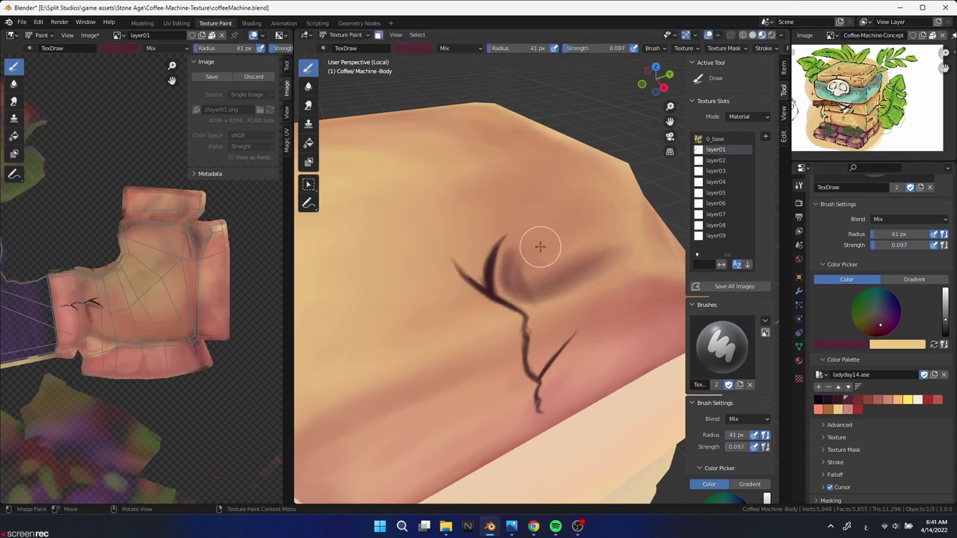
pyautogui.scroll(1, 581, 314)
pyautogui.hotkey('ctrl', 'z')
# Paint red over the crack's upper left arm, raise brush strength to 0.500, and shrink the brush to 10 px.
pyautogui.moveTo(585, 315); pyautogui.dragTo(490, 322, button='middle')
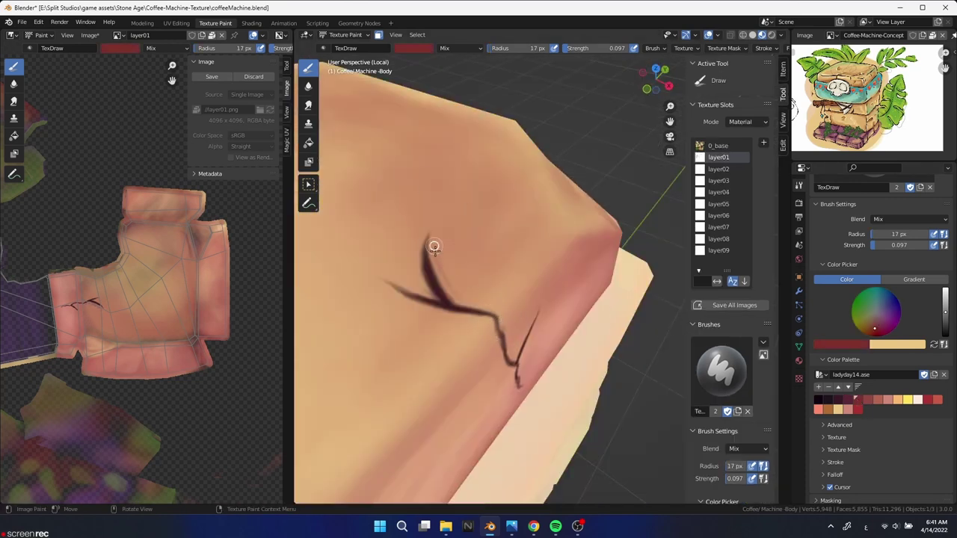
pyautogui.moveTo(433, 247); pyautogui.dragTo(440, 273)
pyautogui.hotkey('shift', 'f')
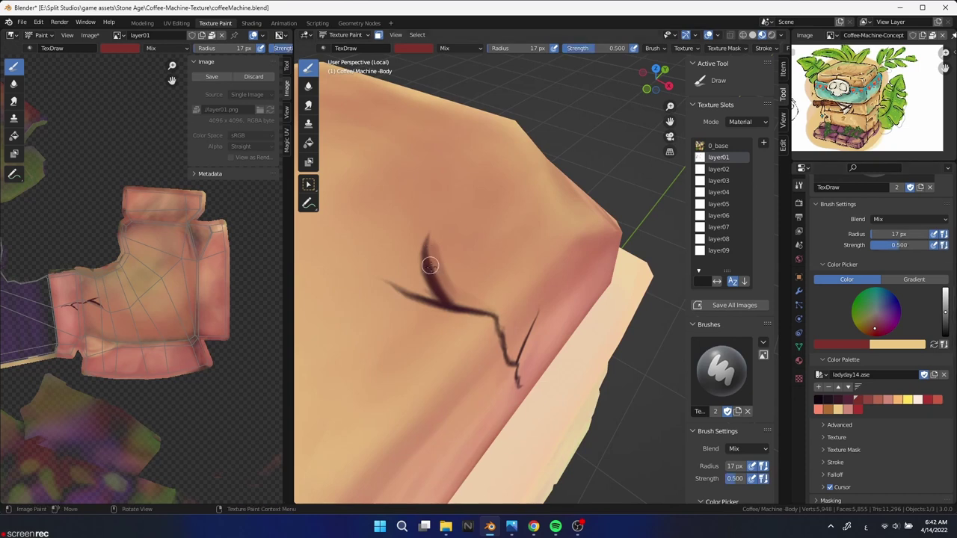
pyautogui.moveTo(494, 315); pyautogui.dragTo(487, 313, button='middle')
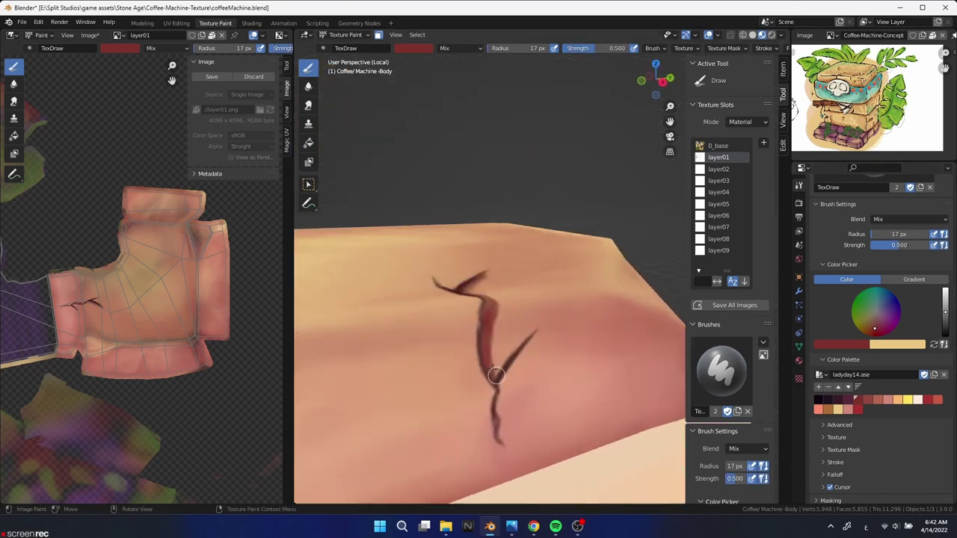
pyautogui.press('f')
# Set the brush to 24 px and soften the crack with the Soften tool.
pyautogui.moveTo(551, 426); pyautogui.dragTo(497, 367, button='middle')
pyautogui.press('f')
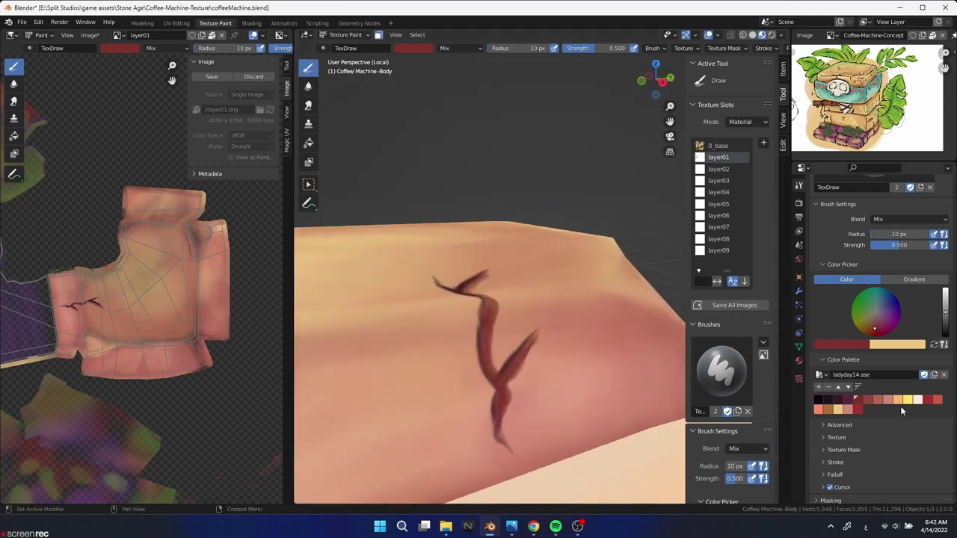
pyautogui.click(496, 362)
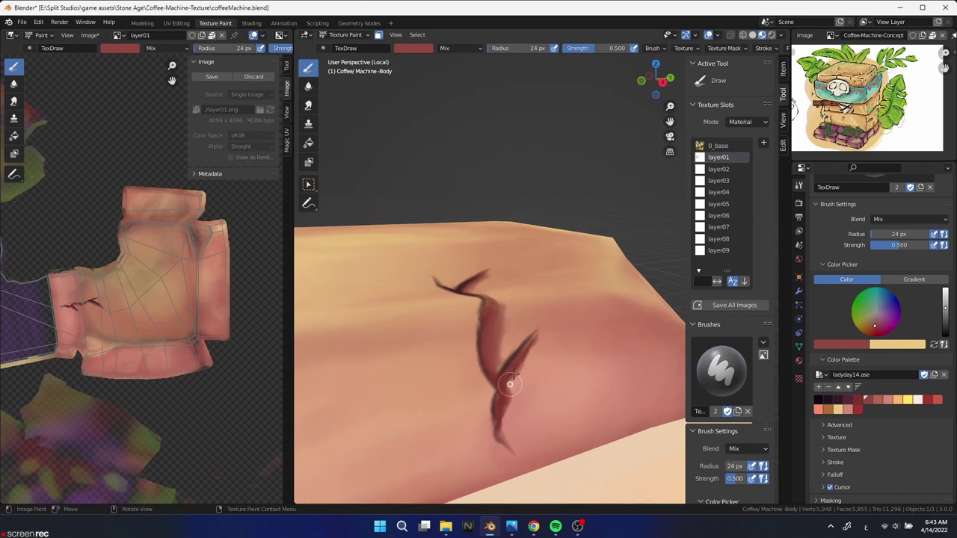
pyautogui.press('s')
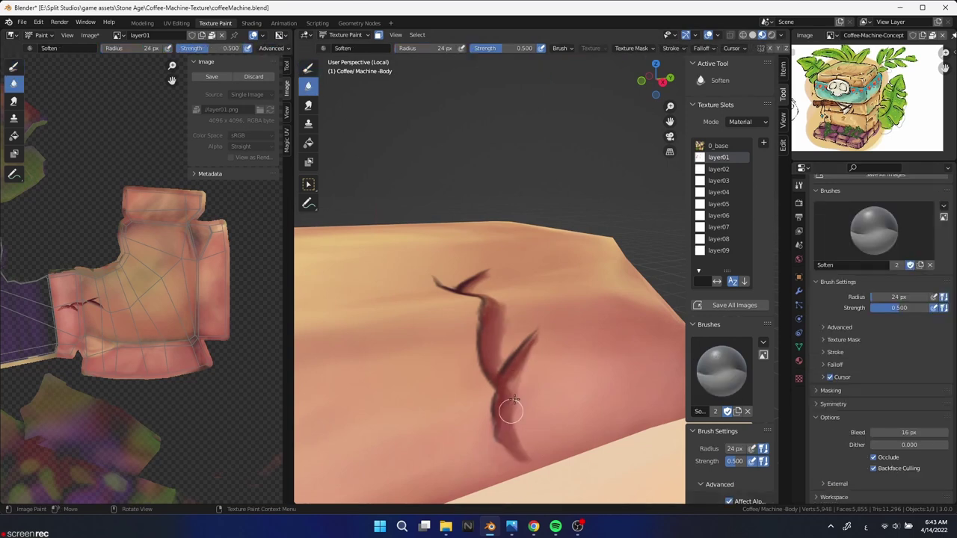
pyautogui.moveTo(475, 279); pyautogui.dragTo(562, 234, button='middle')
pyautogui.moveTo(558, 321)
pyautogui.mouseDown(button='middle')
pyautogui.moveTo(566, 357)
pyautogui.moveTo(536, 354)
pyautogui.moveTo(557, 350)
pyautogui.mouseUp(button='middle')
# Set up the Draw brush with Screen blend mode at 16 px for a pale highlight.
pyautogui.press('d')
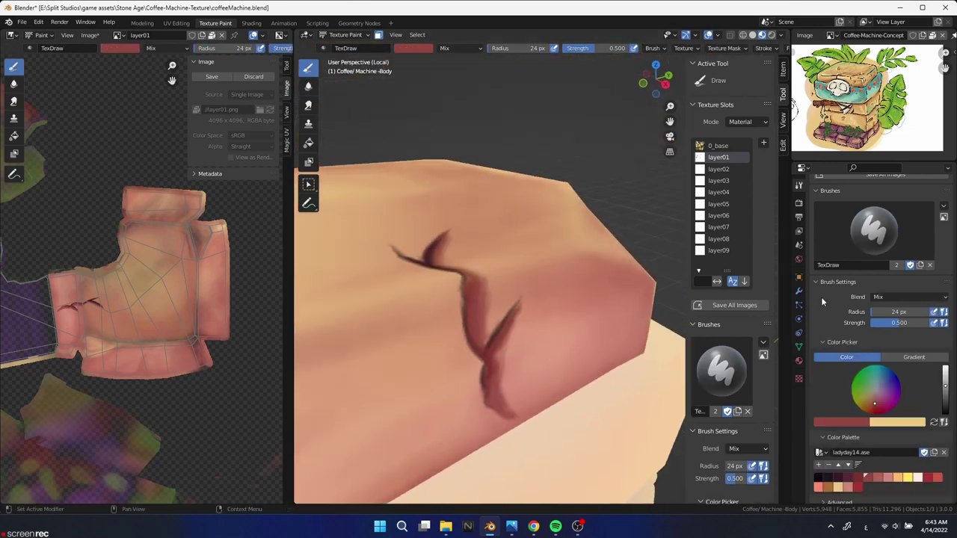
pyautogui.click(905, 297)
pyautogui.click(845, 384)
pyautogui.click(451, 252)
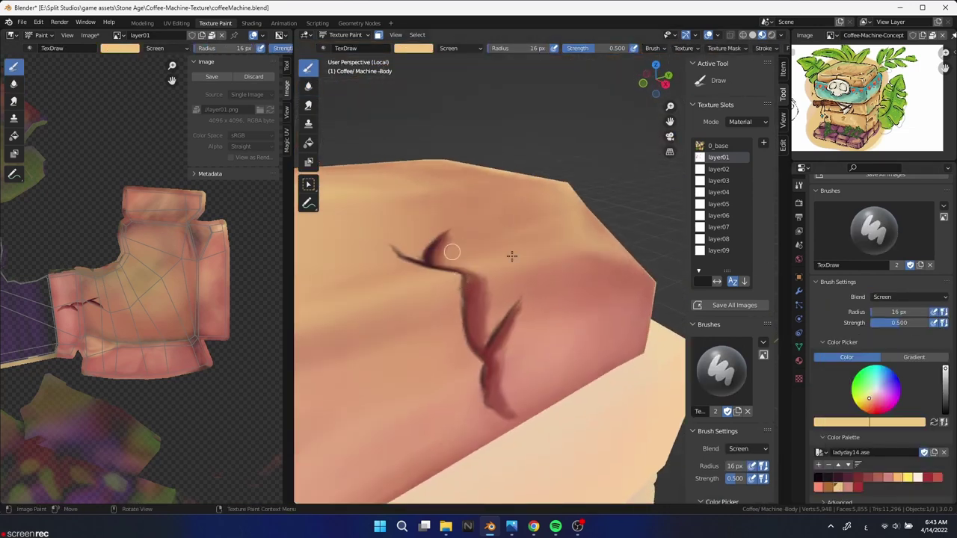
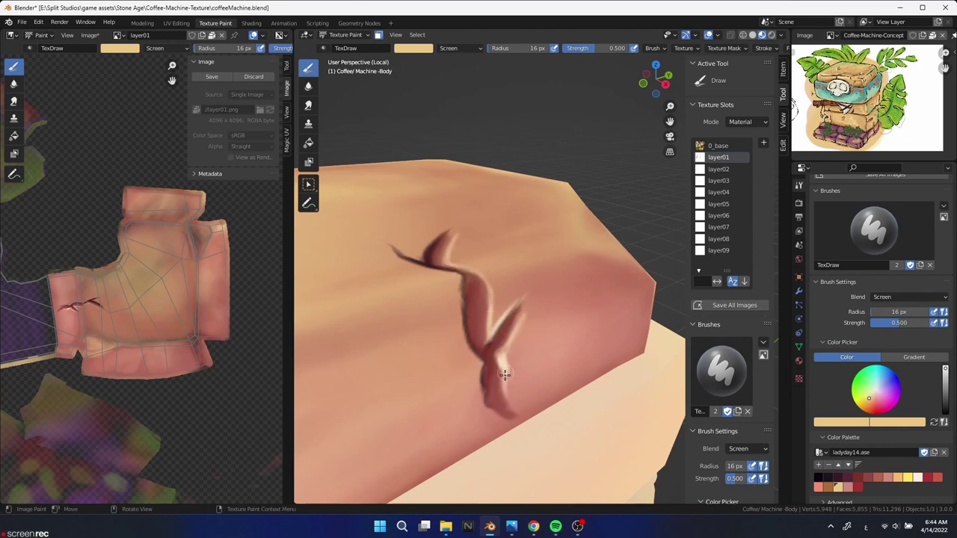
# Set the brush radius to 25 px and paint light highlights beside the crack and along the box edge.
pyautogui.moveTo(507, 374); pyautogui.dragTo(470, 251, button='middle')
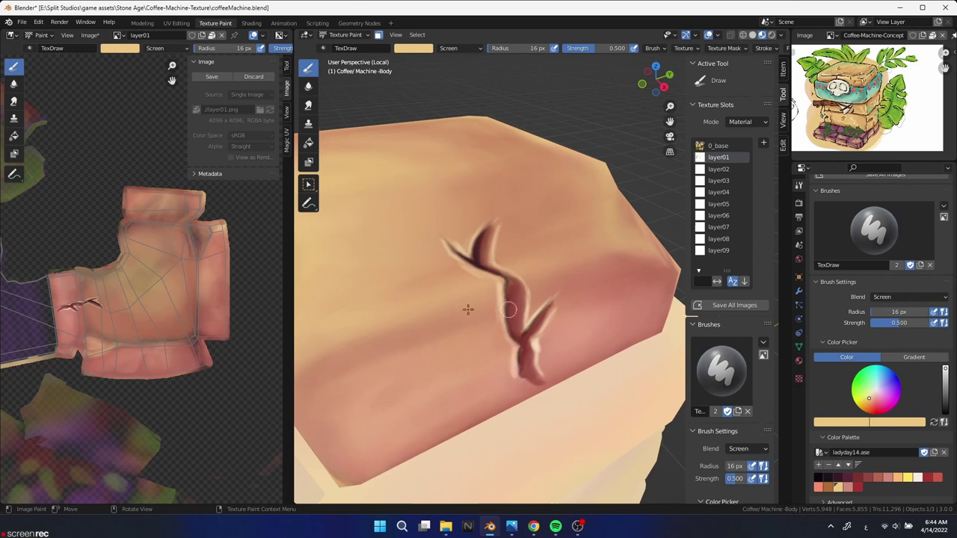
pyautogui.moveTo(469, 309); pyautogui.dragTo(523, 299, button='middle')
pyautogui.moveTo(531, 294); pyautogui.dragTo(446, 313)
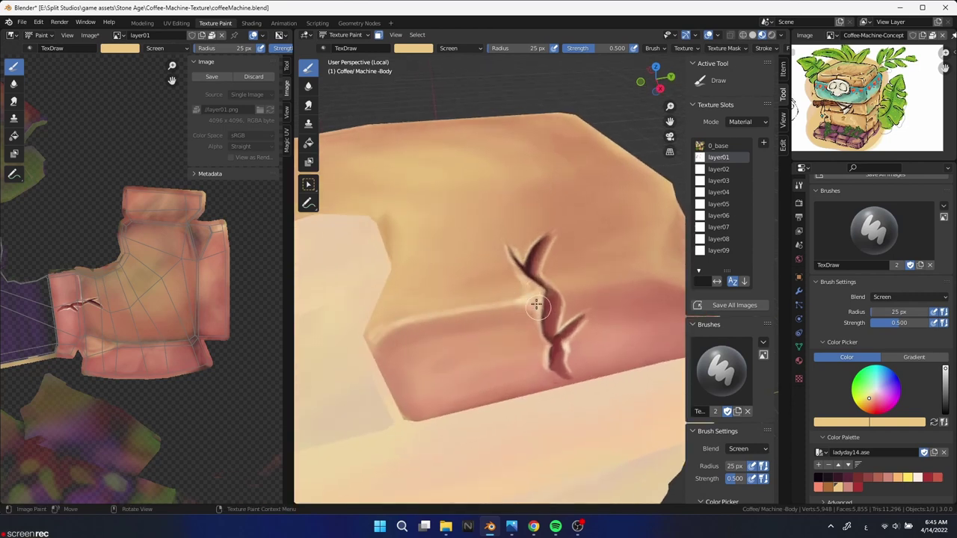
pyautogui.moveTo(510, 302)
pyautogui.mouseDown()
pyautogui.moveTo(392, 330)
pyautogui.moveTo(454, 312)
pyautogui.mouseUp()
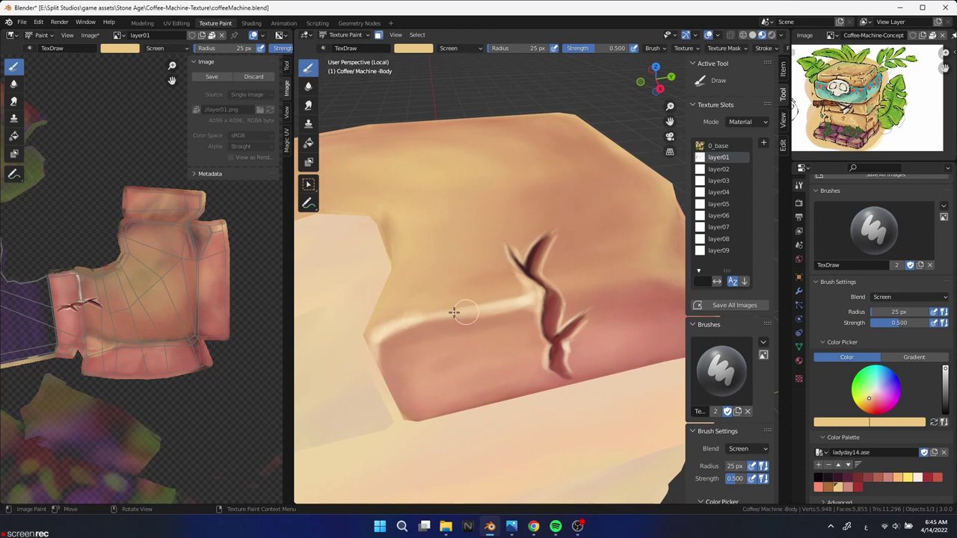
pyautogui.moveTo(518, 263)
pyautogui.mouseDown(button='middle')
pyautogui.moveTo(605, 331)
pyautogui.moveTo(500, 326)
pyautogui.mouseUp(button='middle')
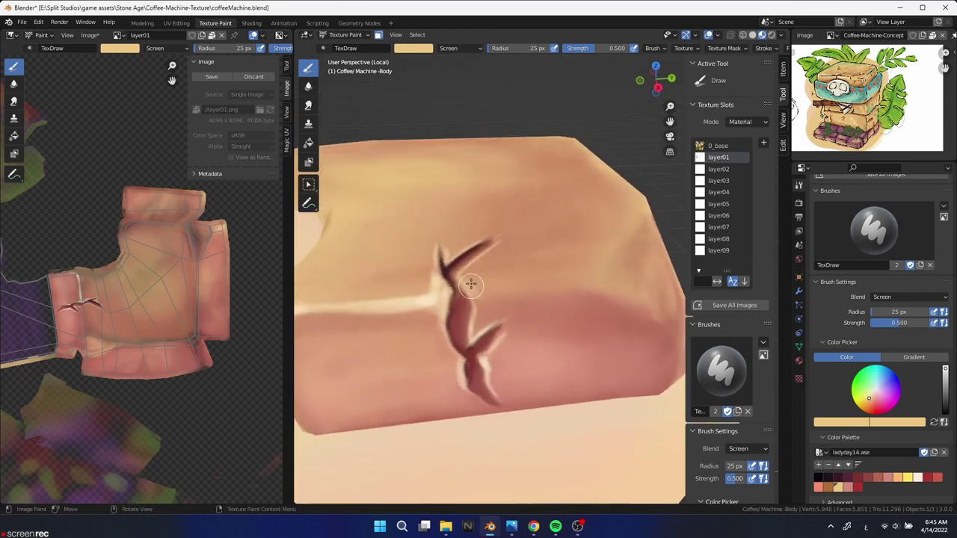
pyautogui.moveTo(471, 285)
pyautogui.mouseDown()
pyautogui.moveTo(498, 297)
pyautogui.moveTo(492, 284)
pyautogui.mouseUp()
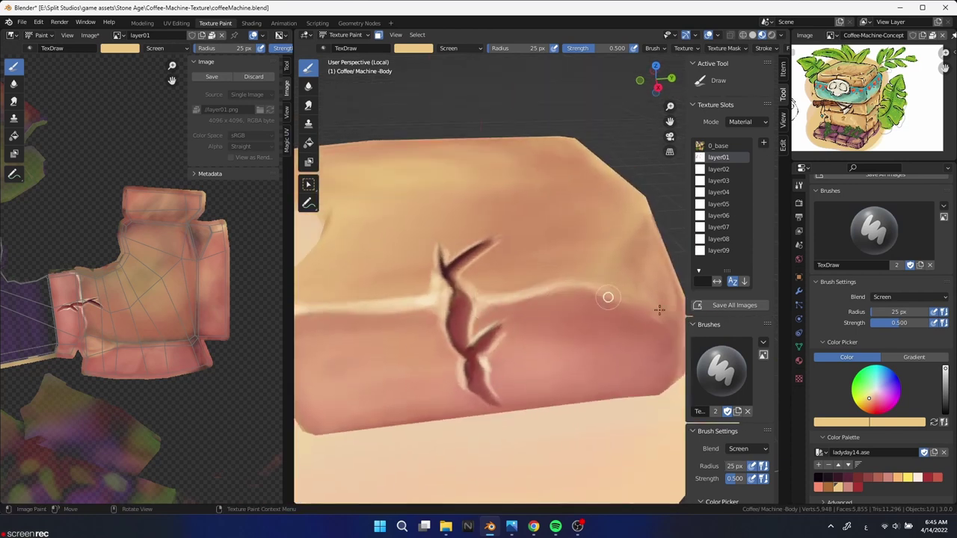
# Brighten the upper crack and paint highlights along the box's top and right edges.
pyautogui.moveTo(605, 295)
pyautogui.mouseDown(button='middle')
pyautogui.moveTo(573, 378)
pyautogui.moveTo(573, 342)
pyautogui.moveTo(427, 274)
pyautogui.mouseUp(button='middle')
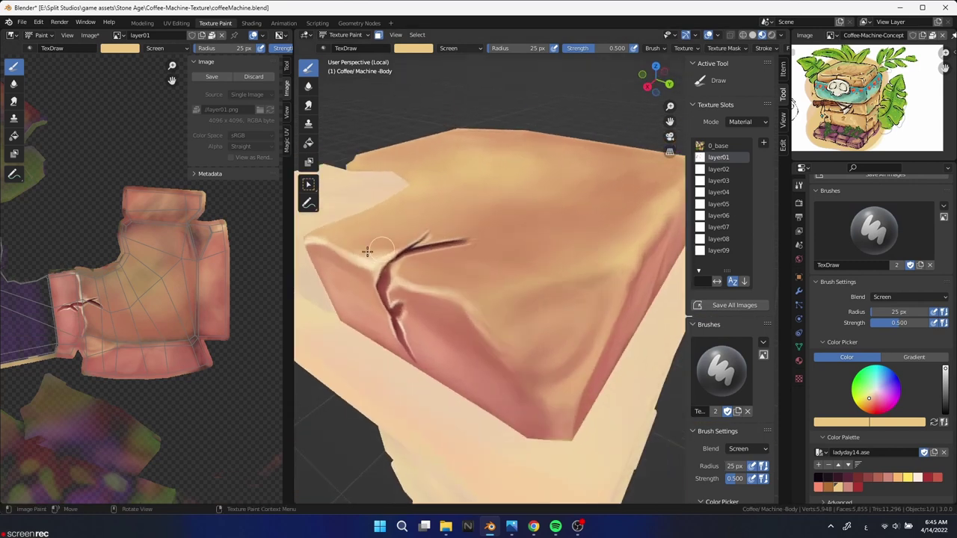
pyautogui.moveTo(367, 251); pyautogui.dragTo(501, 236)
pyautogui.moveTo(468, 294)
pyautogui.mouseDown()
pyautogui.moveTo(573, 274)
pyautogui.moveTo(561, 275)
pyautogui.mouseUp()
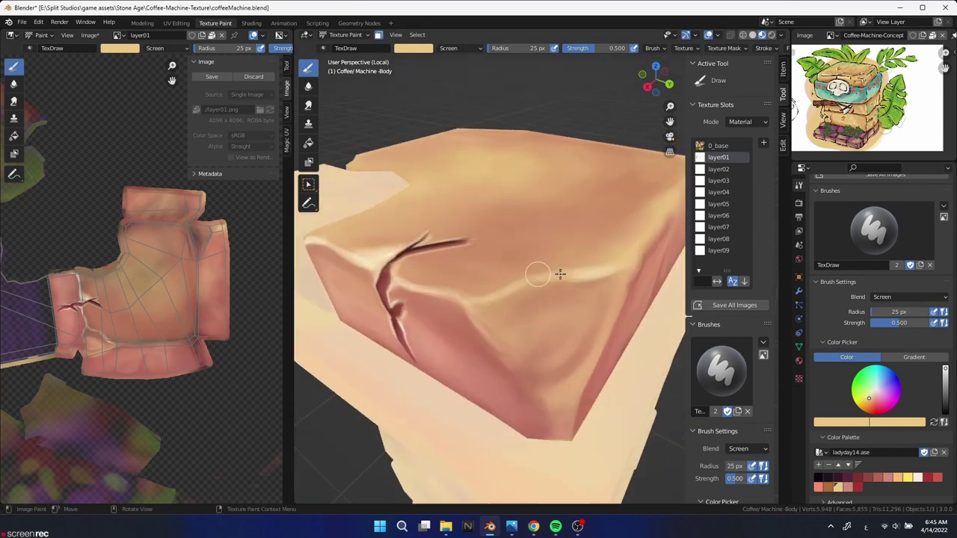
pyautogui.moveTo(618, 294); pyautogui.dragTo(613, 278)
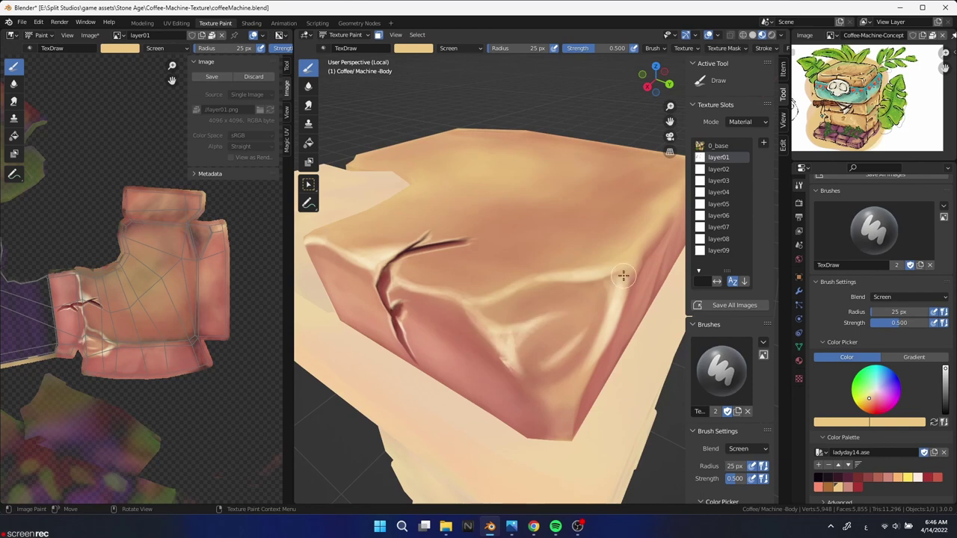
pyautogui.moveTo(623, 276)
pyautogui.mouseDown(button='middle')
pyautogui.moveTo(560, 400)
pyautogui.moveTo(510, 316)
pyautogui.mouseUp(button='middle')
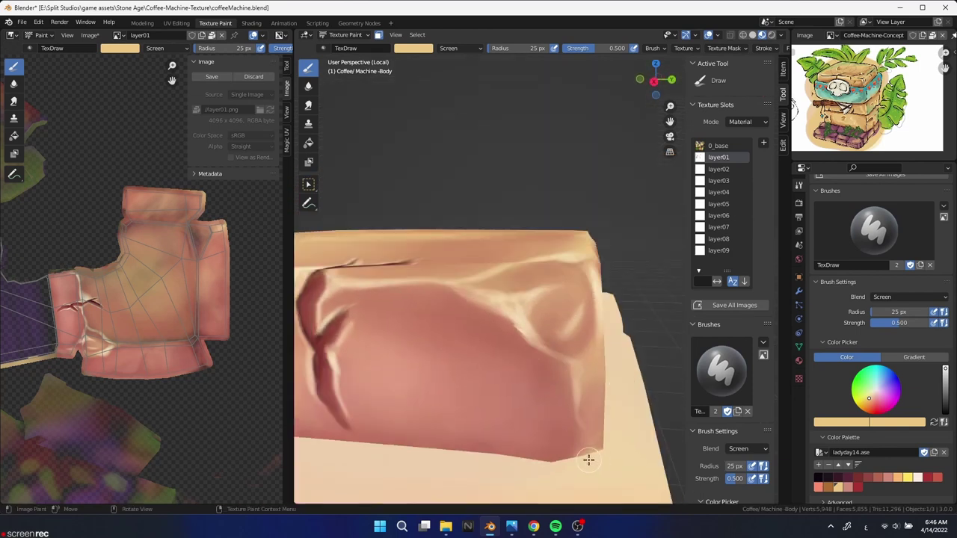
pyautogui.moveTo(589, 460); pyautogui.dragTo(571, 348, button='middle')
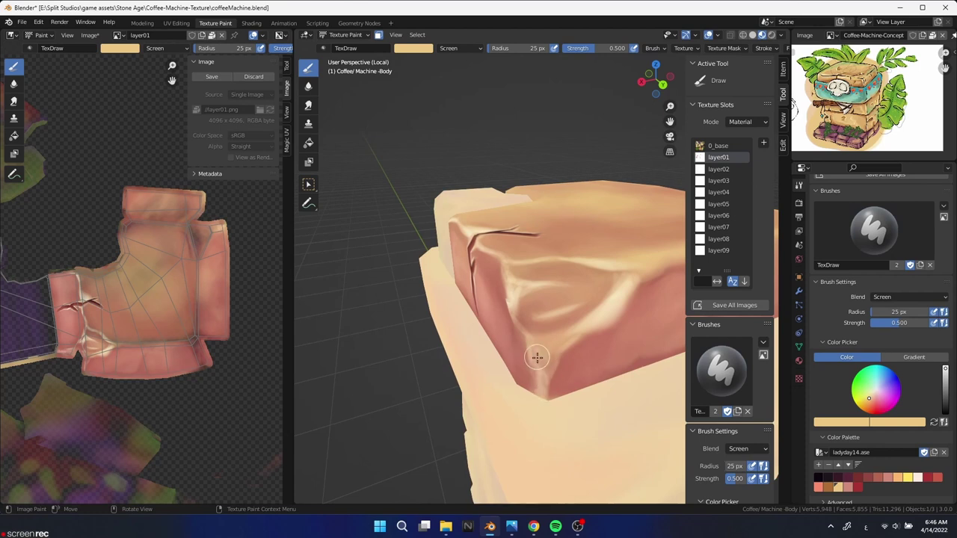
pyautogui.moveTo(530, 434)
pyautogui.mouseDown(button='middle')
pyautogui.moveTo(534, 331)
pyautogui.moveTo(421, 351)
pyautogui.mouseUp(button='middle')
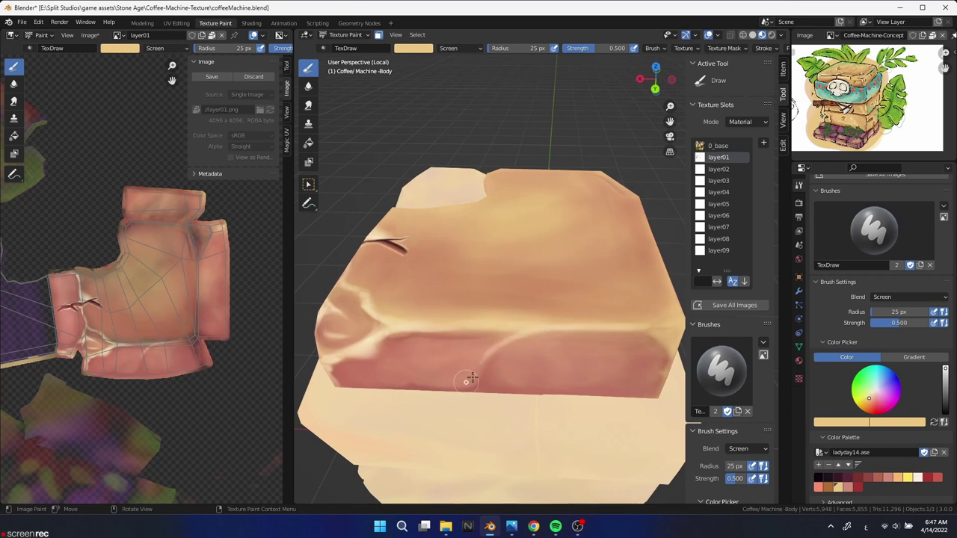
# Shrink the brush radius to 16 px and orbit to a low side view of the box.
pyautogui.moveTo(577, 252); pyautogui.dragTo(565, 354, button='middle')
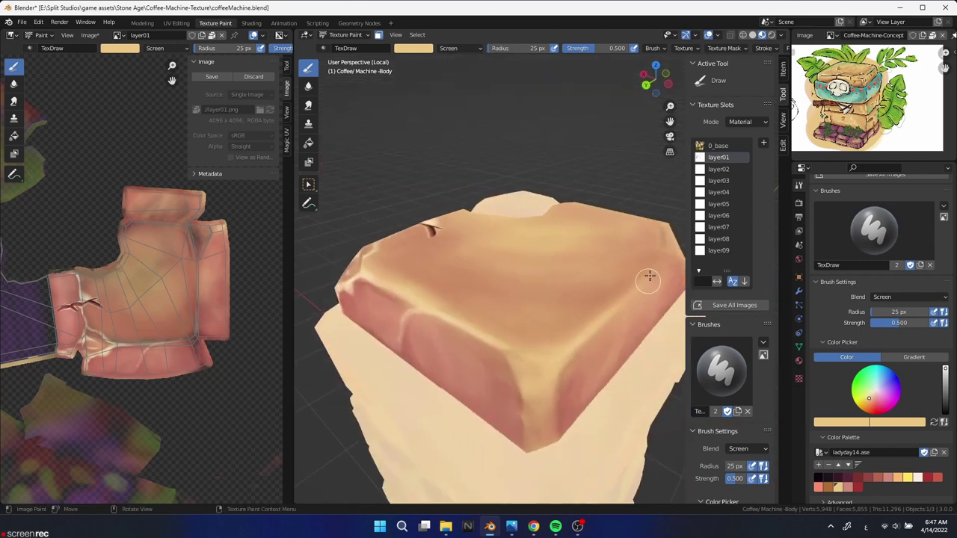
pyautogui.press('f')
pyautogui.click(593, 325)
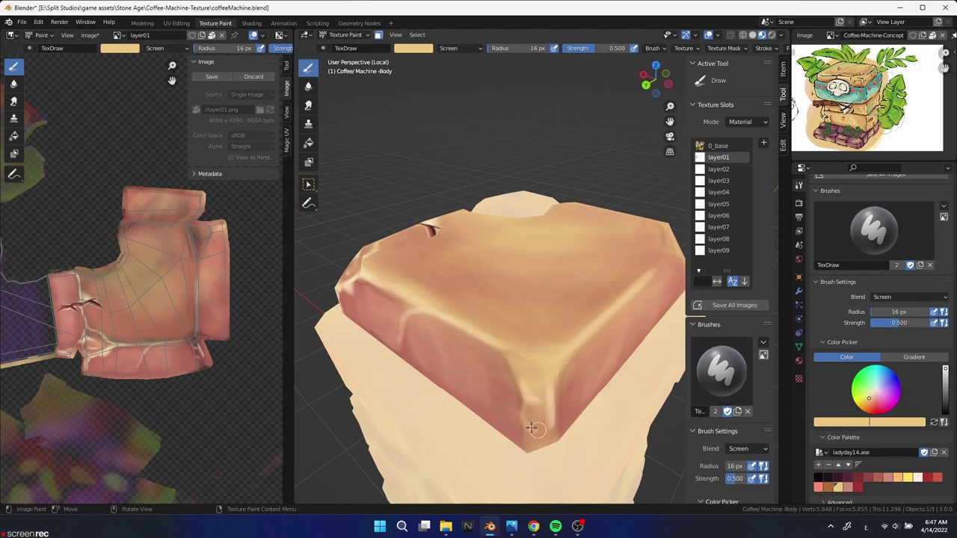
pyautogui.moveTo(556, 436)
pyautogui.mouseDown(button='middle')
pyautogui.moveTo(448, 434)
pyautogui.moveTo(528, 387)
pyautogui.moveTo(423, 372)
pyautogui.mouseUp(button='middle')
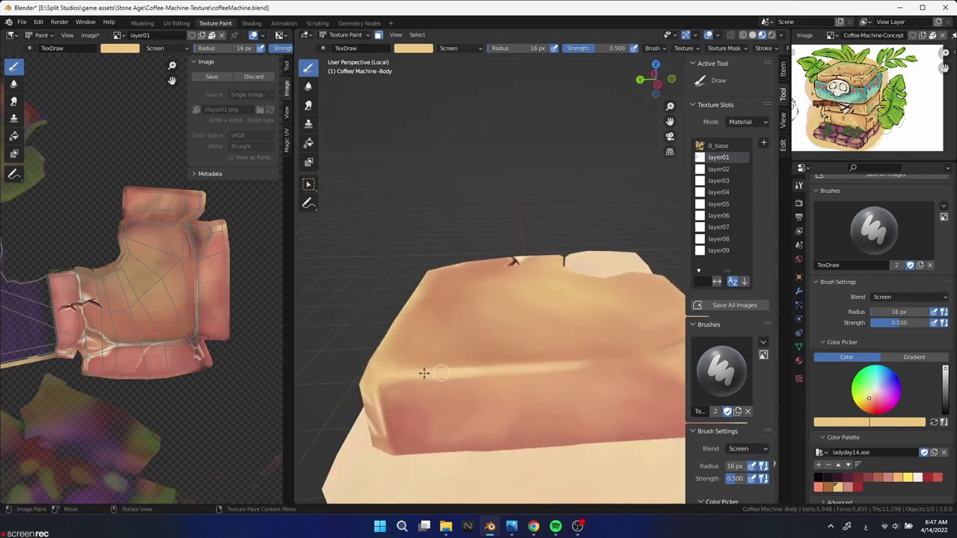
pyautogui.moveTo(599, 364)
pyautogui.mouseDown(button='middle')
pyautogui.moveTo(513, 336)
pyautogui.moveTo(500, 402)
pyautogui.moveTo(458, 343)
pyautogui.mouseUp(button='middle')
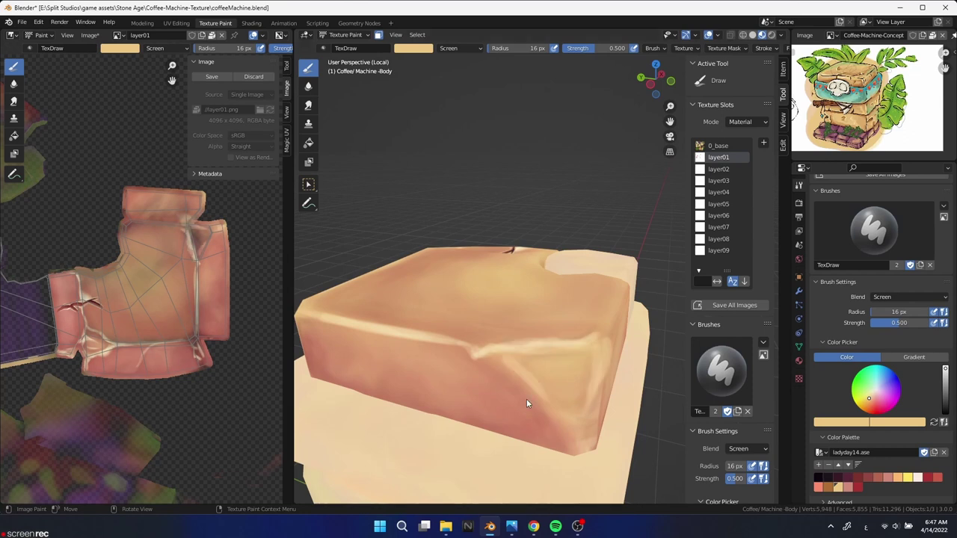
pyautogui.moveTo(526, 401)
pyautogui.mouseDown(button='middle')
pyautogui.moveTo(540, 367)
pyautogui.moveTo(568, 342)
pyautogui.moveTo(530, 372)
pyautogui.mouseUp(button='middle')
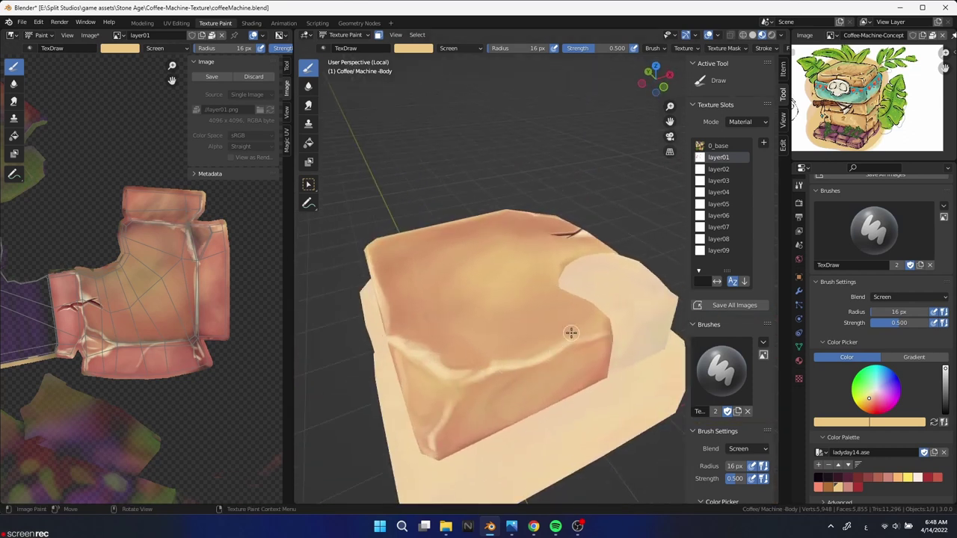
pyautogui.moveTo(570, 333)
pyautogui.mouseDown(button='middle')
pyautogui.moveTo(583, 378)
pyautogui.moveTo(536, 378)
pyautogui.mouseUp(button='middle')
pyautogui.scroll(3, 584, 378)
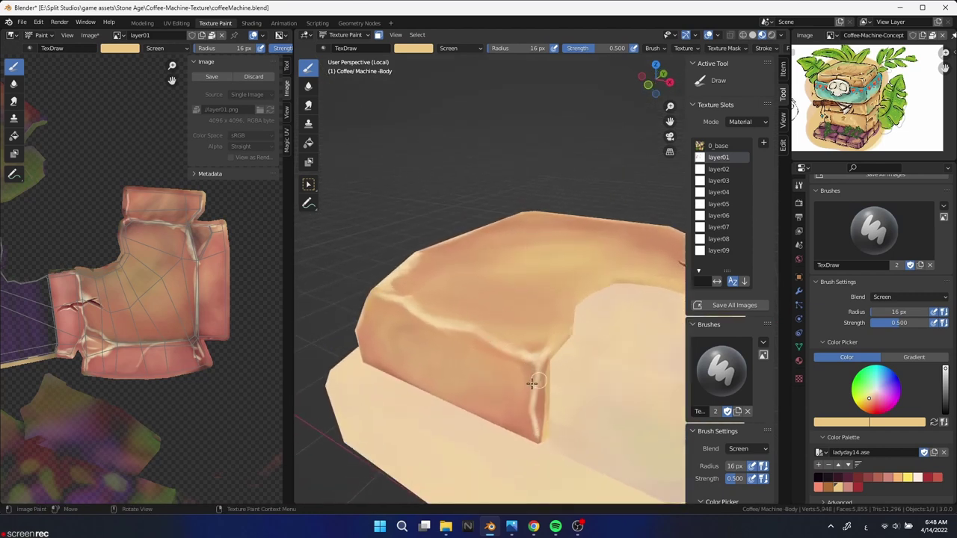
pyautogui.moveTo(521, 385)
pyautogui.mouseDown(button='middle')
pyautogui.moveTo(549, 354)
pyautogui.moveTo(490, 323)
pyautogui.mouseUp(button='middle')
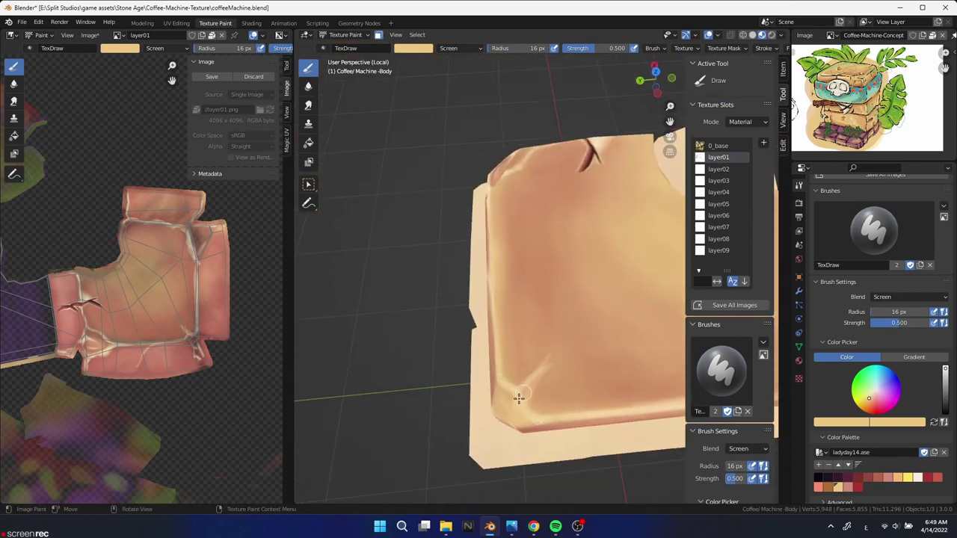
pyautogui.moveTo(530, 445)
pyautogui.mouseDown(button='middle')
pyautogui.moveTo(577, 393)
pyautogui.moveTo(528, 348)
pyautogui.moveTo(502, 400)
pyautogui.moveTo(544, 365)
pyautogui.mouseUp(button='middle')
# Enlarge the brush to 53 px, sample the box's pinkish red and paint over the lower crease.
pyautogui.press('f')
pyautogui.click(428, 333)
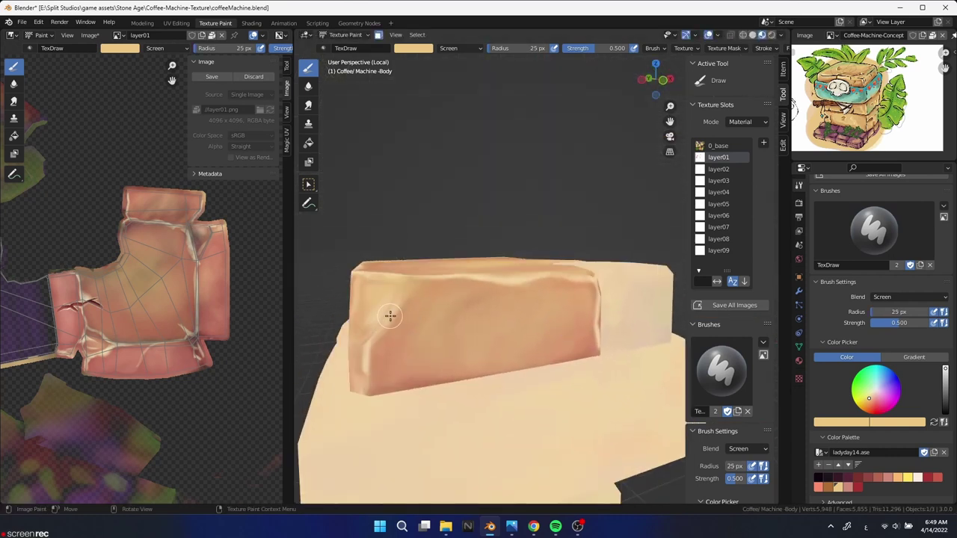
pyautogui.moveTo(393, 326)
pyautogui.mouseDown(button='middle')
pyautogui.moveTo(541, 336)
pyautogui.moveTo(433, 363)
pyautogui.moveTo(481, 395)
pyautogui.moveTo(524, 400)
pyautogui.moveTo(519, 363)
pyautogui.moveTo(440, 399)
pyautogui.mouseUp(button='middle')
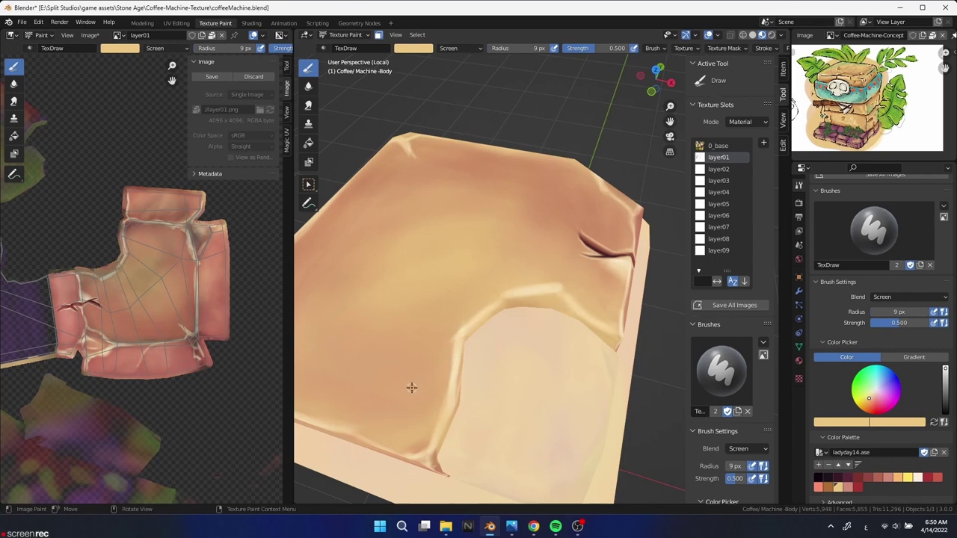
pyautogui.scroll(-3, 412, 388)
pyautogui.moveTo(411, 388); pyautogui.dragTo(577, 359, button='middle')
pyautogui.scroll(3, 520, 284)
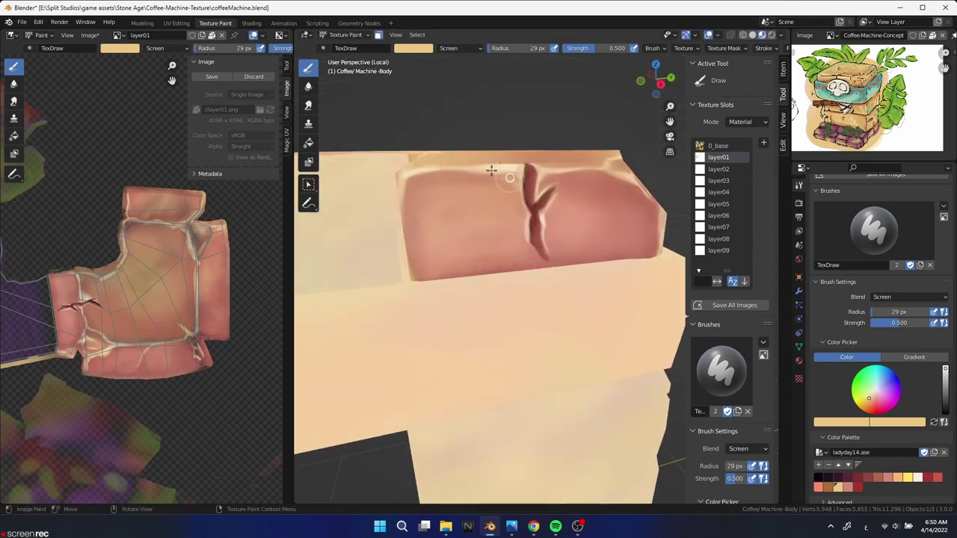
pyautogui.press('f')
pyautogui.press('s')
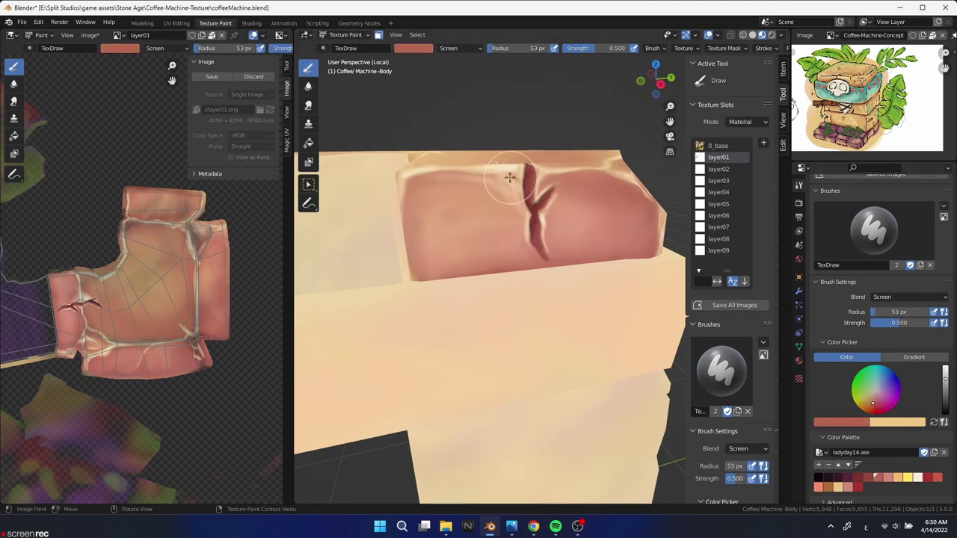
pyautogui.moveTo(532, 205); pyautogui.dragTo(555, 258)
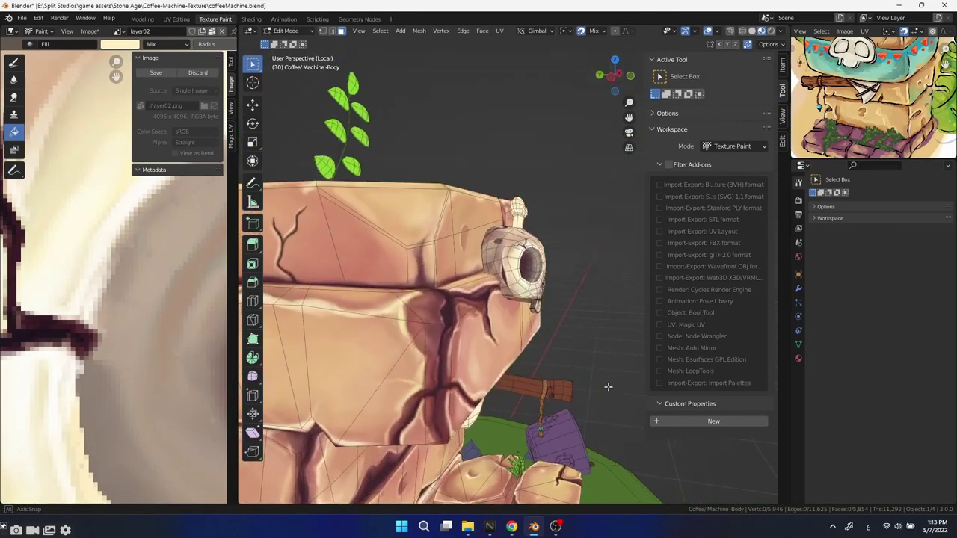
# Return to Texture Paint and pick the Draw brush with a sampled peach colour.
pyautogui.press('Tab')
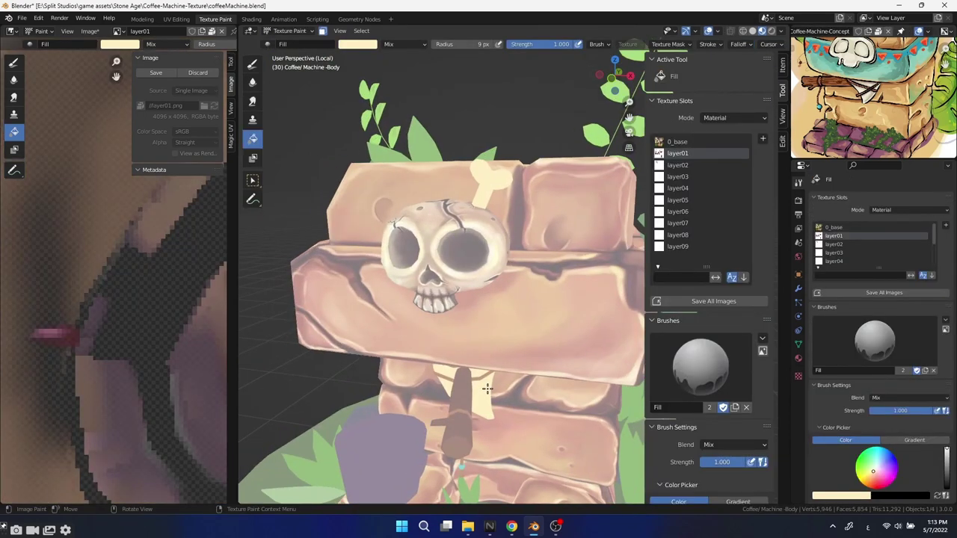
pyautogui.scroll(-5, 876, 336)
pyautogui.scroll(2, 513, 309)
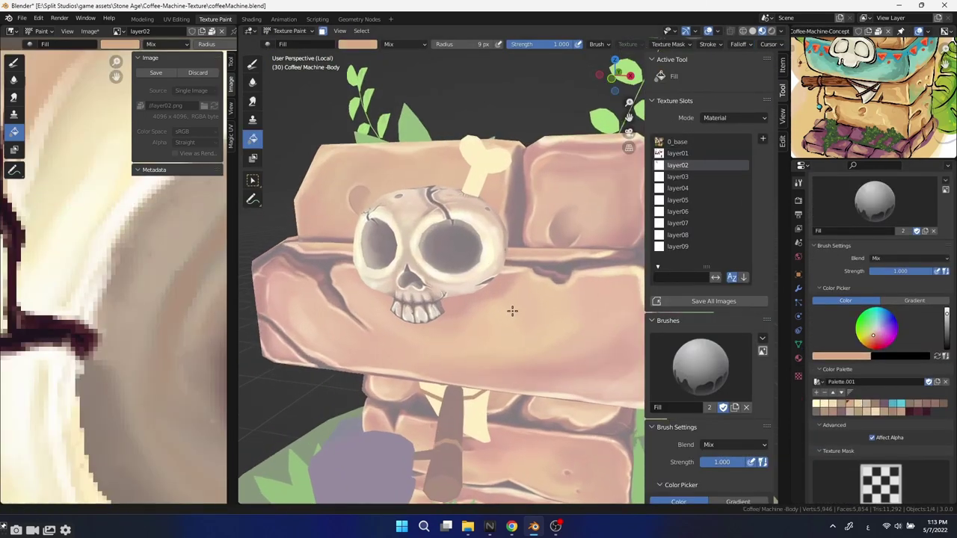
pyautogui.scroll(3, 447, 204)
pyautogui.click(252, 64)
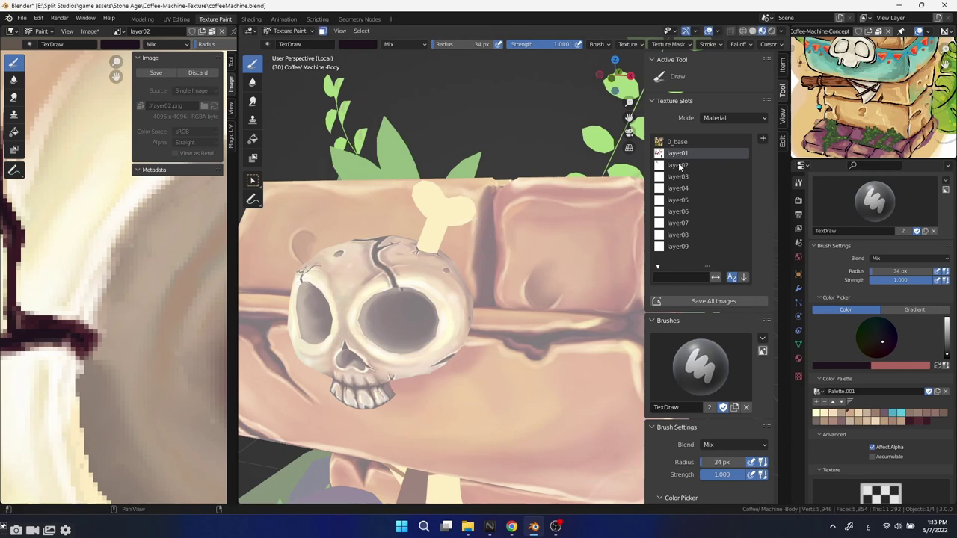
pyautogui.press('s')
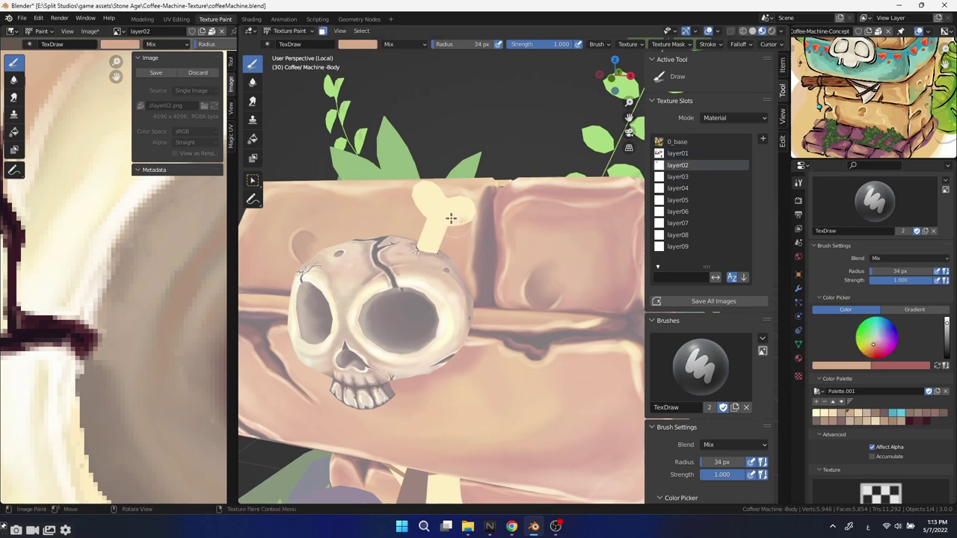
# Hide every face except the cone-shaped piece with Shift+H.
pyautogui.moveTo(424, 184)
pyautogui.mouseDown(button='middle')
pyautogui.moveTo(576, 342)
pyautogui.moveTo(547, 213)
pyautogui.mouseUp(button='middle')
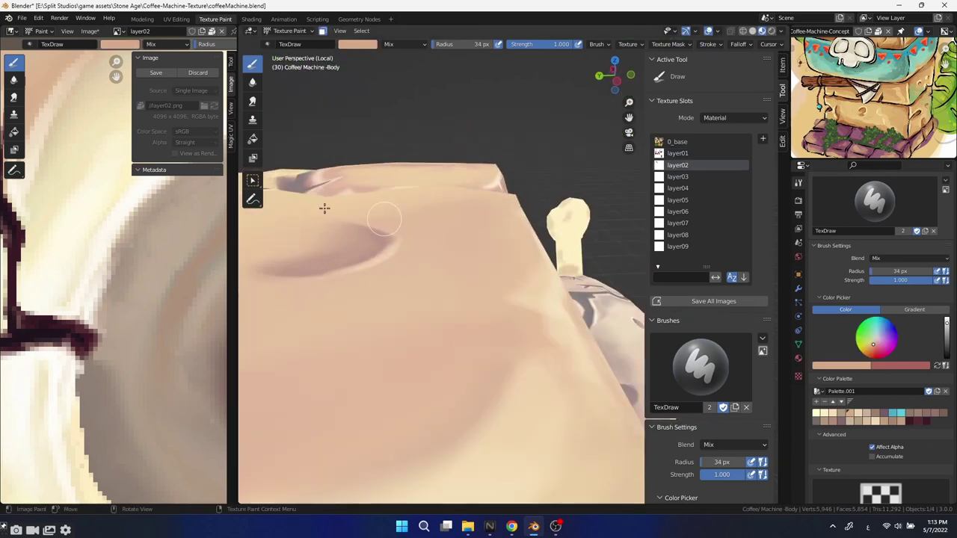
pyautogui.moveTo(325, 209); pyautogui.dragTo(520, 113, button='middle')
pyautogui.hotkey('shift', 'h')
# Enlarge the brush radius to 134 px and make layer02 the active paint layer.
pyautogui.press('f')
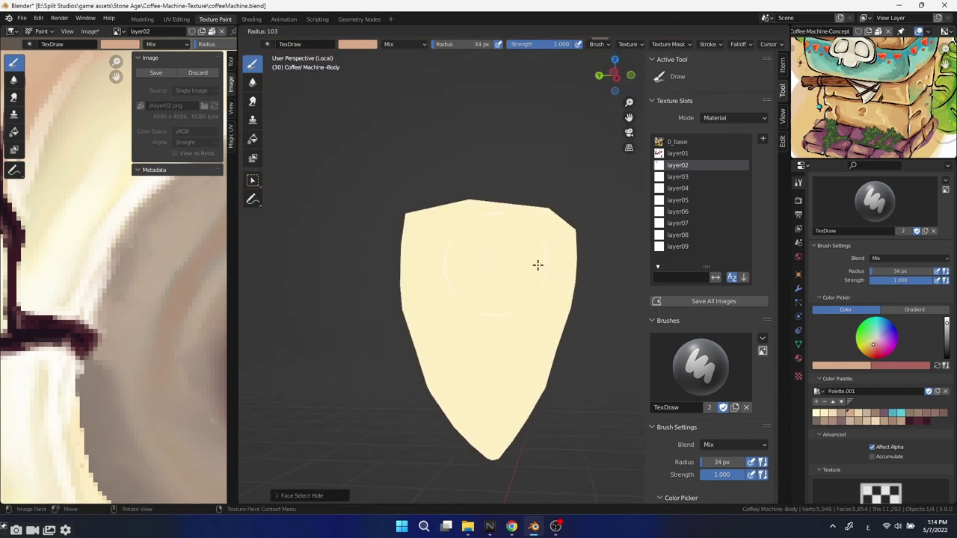
pyautogui.click(538, 265)
pyautogui.click(678, 152)
pyautogui.moveTo(513, 229); pyautogui.dragTo(483, 337, button='middle')
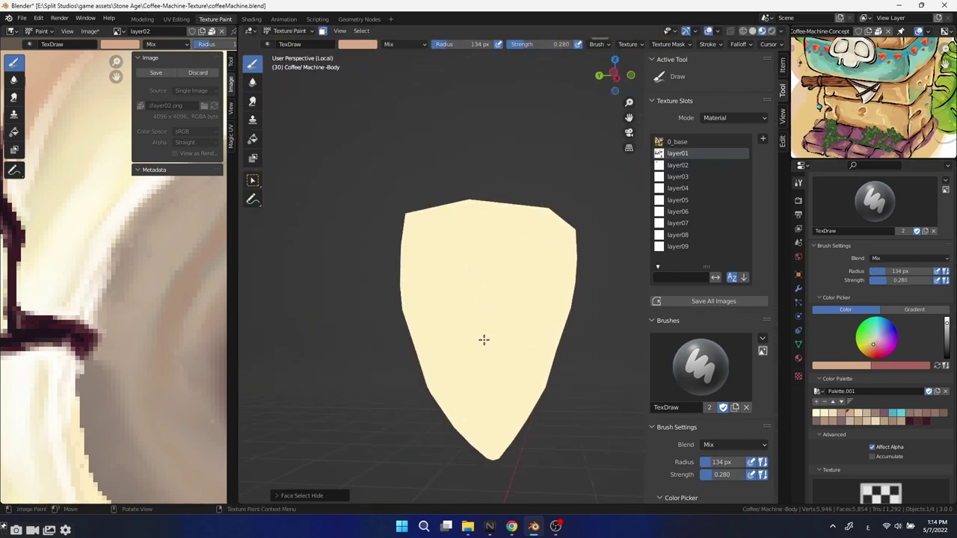
pyautogui.scroll(-3, 472, 329)
pyautogui.click(678, 165)
# Set the brush strength to 0.773 and the radius to 66 px.
pyautogui.moveTo(440, 288); pyautogui.dragTo(324, 341, button='middle')
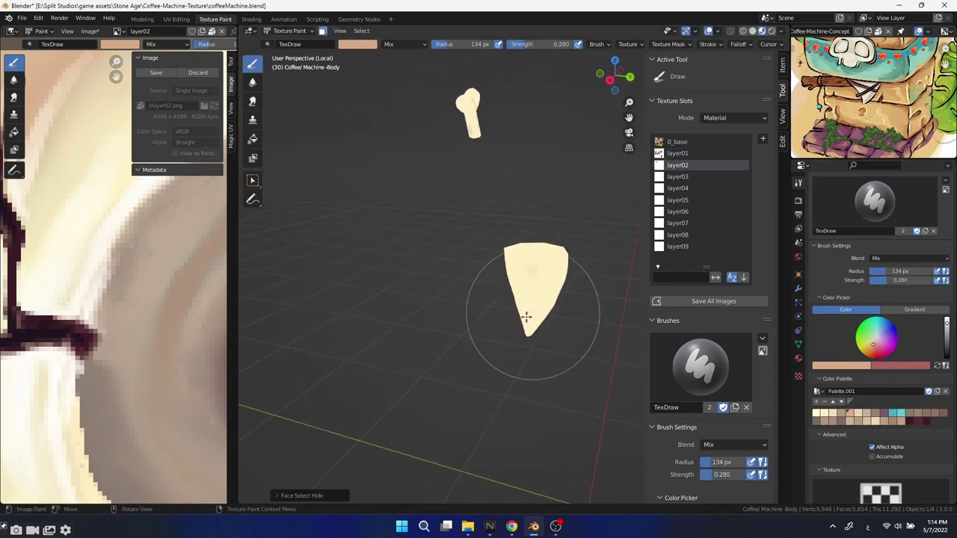
pyautogui.moveTo(534, 310); pyautogui.dragTo(569, 329, button='middle')
pyautogui.scroll(-1, 703, 358)
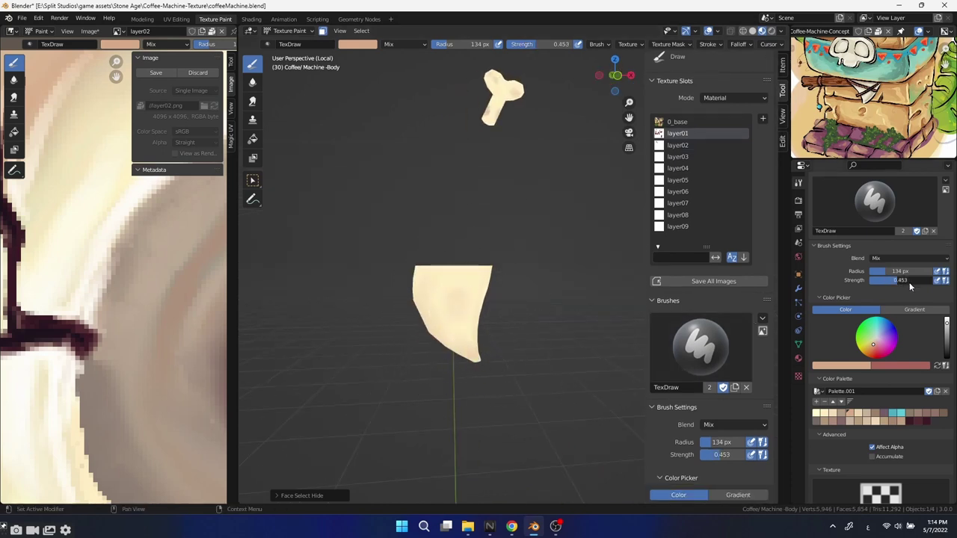
pyautogui.hotkey('shift', 'f')
pyautogui.click(487, 235)
pyautogui.press('f')
pyautogui.click(545, 235)
# Bring the horn face into close view and set the brush radius to 195 px.
pyautogui.moveTo(487, 283); pyautogui.dragTo(546, 199, button='middle')
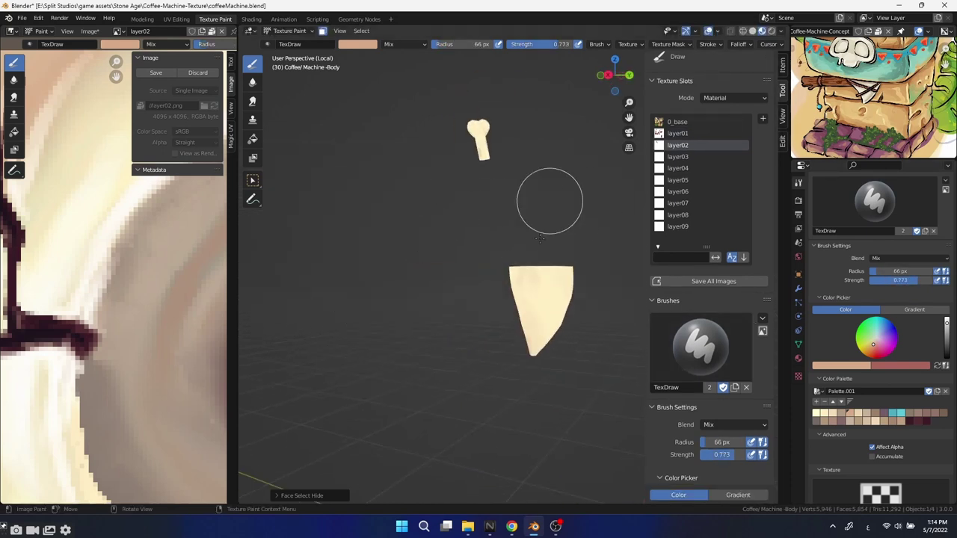
pyautogui.moveTo(538, 292); pyautogui.dragTo(316, 274, button='middle')
pyautogui.moveTo(522, 353)
pyautogui.mouseDown(button='middle')
pyautogui.moveTo(395, 424)
pyautogui.moveTo(548, 242)
pyautogui.mouseUp(button='middle')
pyautogui.moveTo(475, 303)
pyautogui.mouseDown(button='middle')
pyautogui.moveTo(566, 352)
pyautogui.moveTo(442, 312)
pyautogui.mouseUp(button='middle')
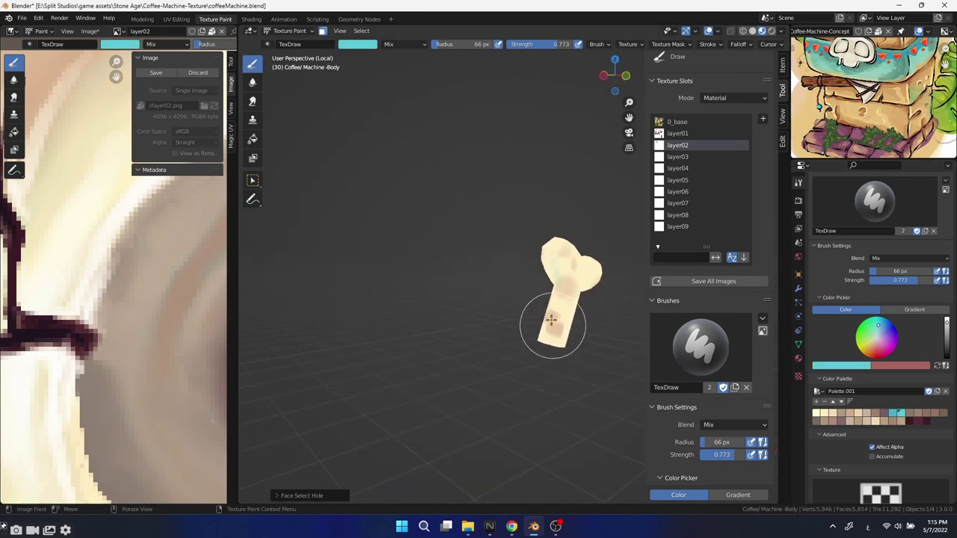
pyautogui.moveTo(566, 276); pyautogui.dragTo(421, 297, button='middle')
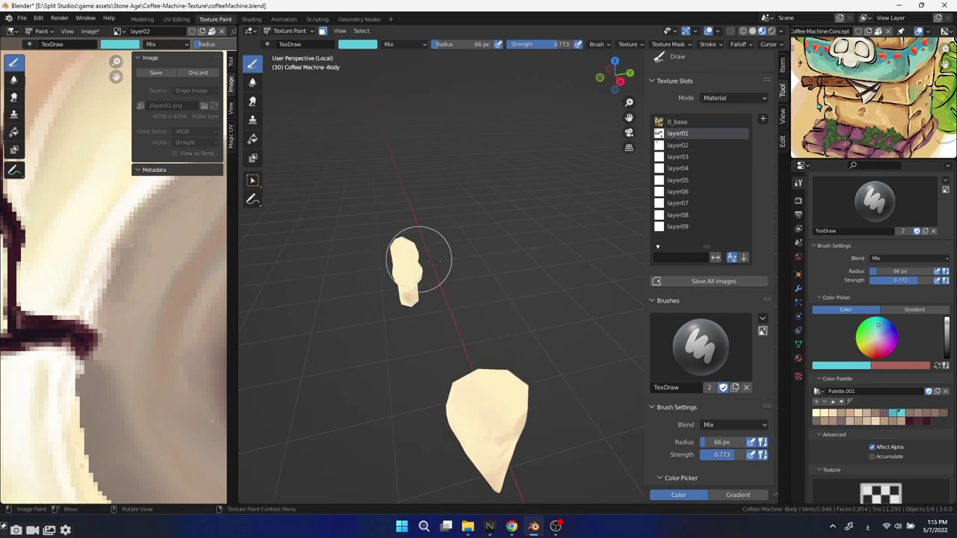
pyautogui.moveTo(404, 257); pyautogui.dragTo(495, 346, button='middle')
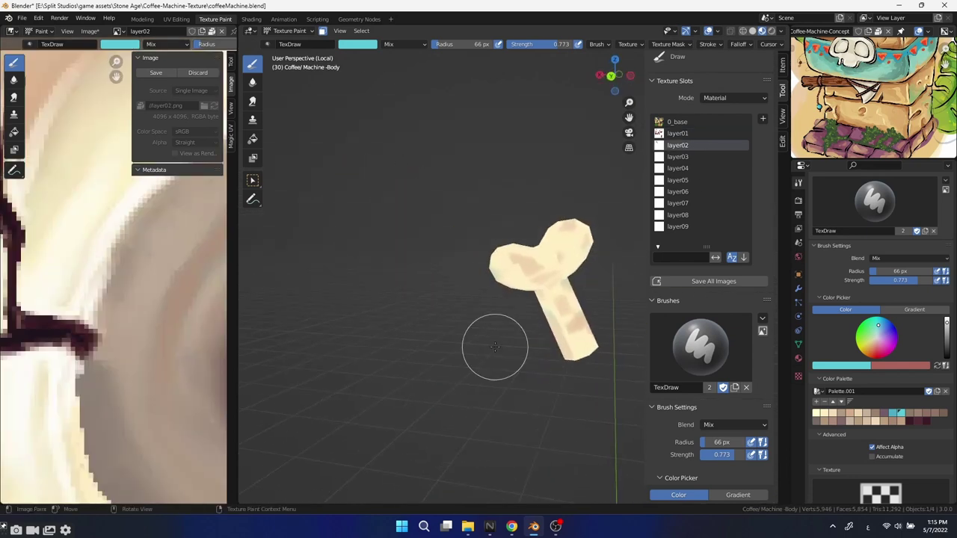
pyautogui.moveTo(578, 354)
pyautogui.mouseDown(button='middle')
pyautogui.moveTo(411, 122)
pyautogui.moveTo(487, 315)
pyautogui.moveTo(400, 367)
pyautogui.moveTo(400, 280)
pyautogui.moveTo(404, 322)
pyautogui.moveTo(494, 246)
pyautogui.moveTo(574, 334)
pyautogui.moveTo(374, 352)
pyautogui.moveTo(388, 378)
pyautogui.moveTo(391, 336)
pyautogui.moveTo(371, 290)
pyautogui.moveTo(432, 335)
pyautogui.moveTo(439, 288)
pyautogui.moveTo(445, 368)
pyautogui.moveTo(481, 310)
pyautogui.moveTo(449, 406)
pyautogui.moveTo(392, 387)
pyautogui.moveTo(431, 432)
pyautogui.moveTo(496, 234)
pyautogui.mouseUp(button='middle')
pyautogui.press('f')
pyautogui.click(447, 374)
# Dab cyan, green, muted pink and red colour patches on the horn and bone.
pyautogui.press('s')
pyautogui.hotkey('ctrl', 'z')
pyautogui.press('s')
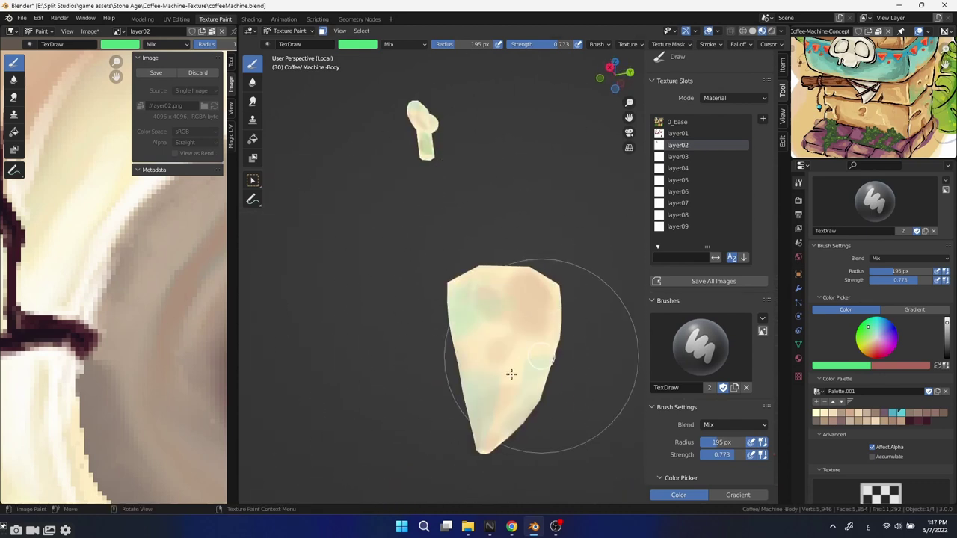
pyautogui.moveTo(510, 374)
pyautogui.mouseDown(button='middle')
pyautogui.moveTo(443, 358)
pyautogui.moveTo(568, 310)
pyautogui.moveTo(509, 312)
pyautogui.moveTo(516, 347)
pyautogui.moveTo(576, 439)
pyautogui.moveTo(534, 352)
pyautogui.moveTo(425, 374)
pyautogui.mouseUp(button='middle')
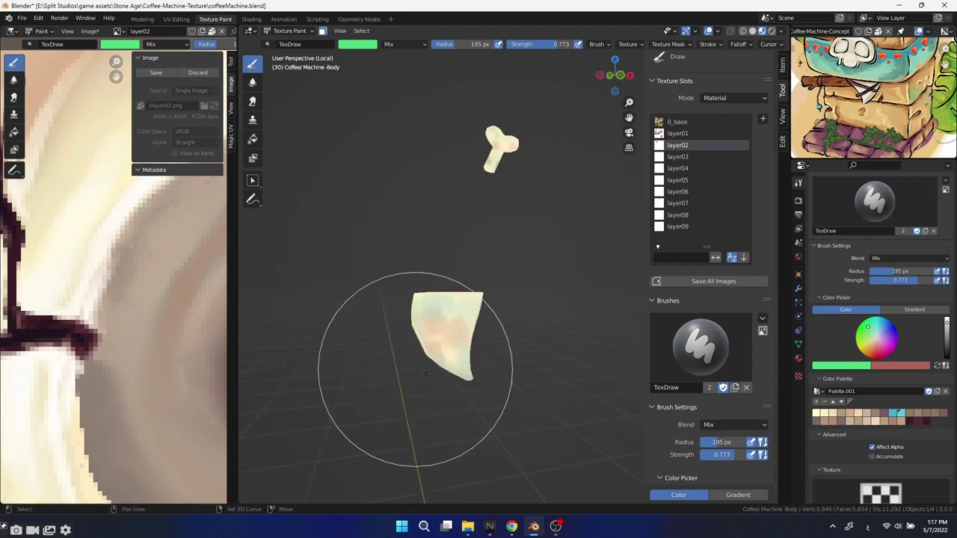
pyautogui.click(885, 413)
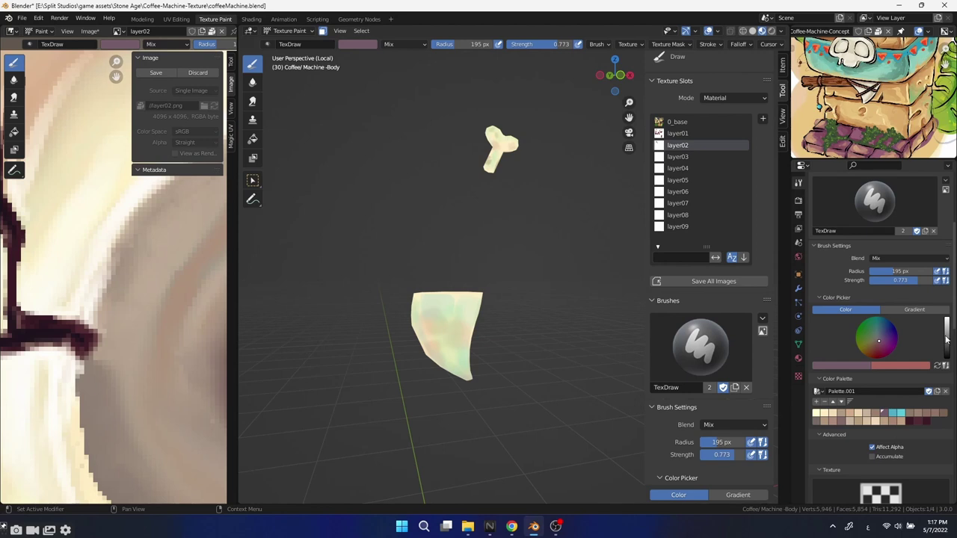
pyautogui.moveTo(502, 374)
pyautogui.mouseDown(button='middle')
pyautogui.moveTo(406, 406)
pyautogui.moveTo(495, 113)
pyautogui.moveTo(378, 360)
pyautogui.moveTo(453, 367)
pyautogui.moveTo(427, 389)
pyautogui.moveTo(455, 322)
pyautogui.moveTo(486, 299)
pyautogui.mouseUp(button='middle')
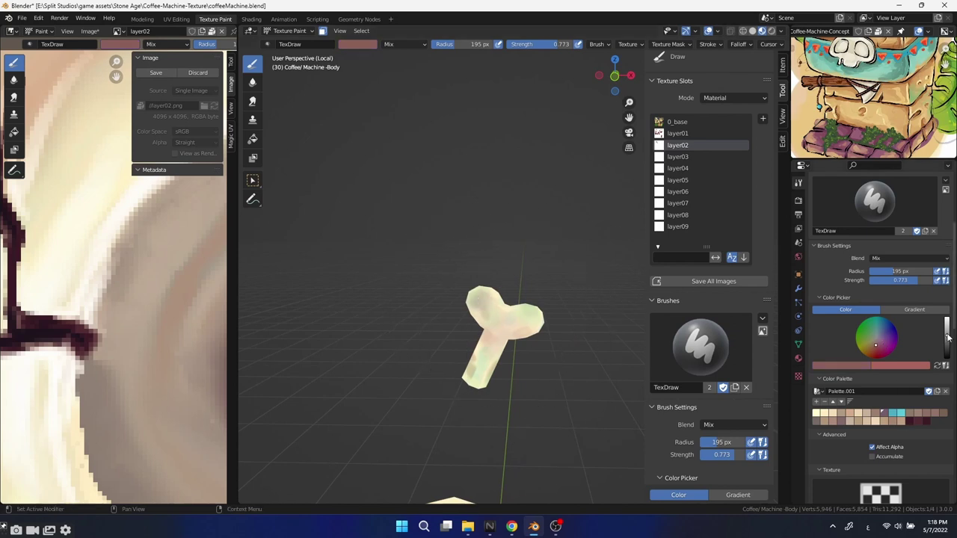
pyautogui.moveTo(948, 338); pyautogui.dragTo(947, 322)
pyautogui.moveTo(369, 284)
pyautogui.mouseDown(button='middle')
pyautogui.moveTo(487, 330)
pyautogui.moveTo(552, 424)
pyautogui.mouseUp(button='middle')
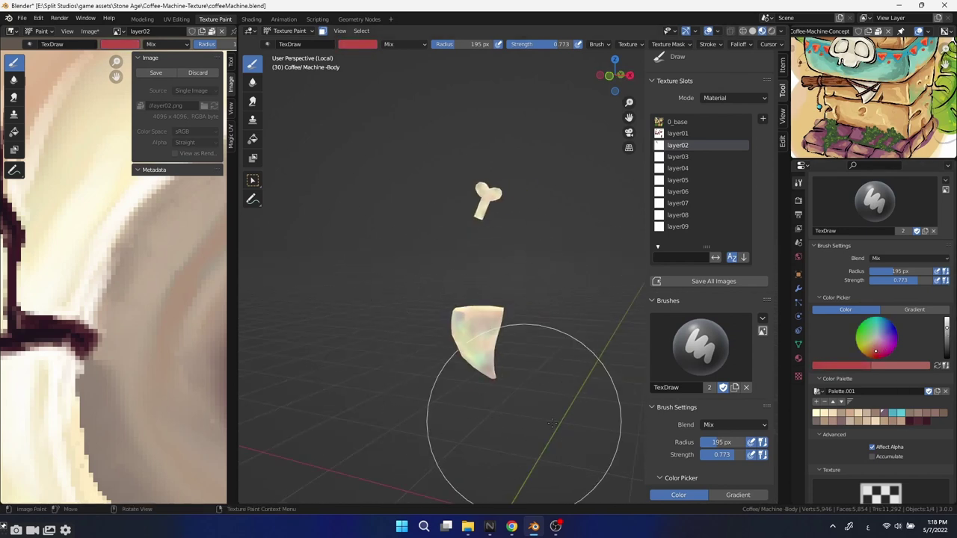
# Switch to the 67 px Smear brush and bring the bone into close front view.
pyautogui.press('f')
pyautogui.press('KP_1')
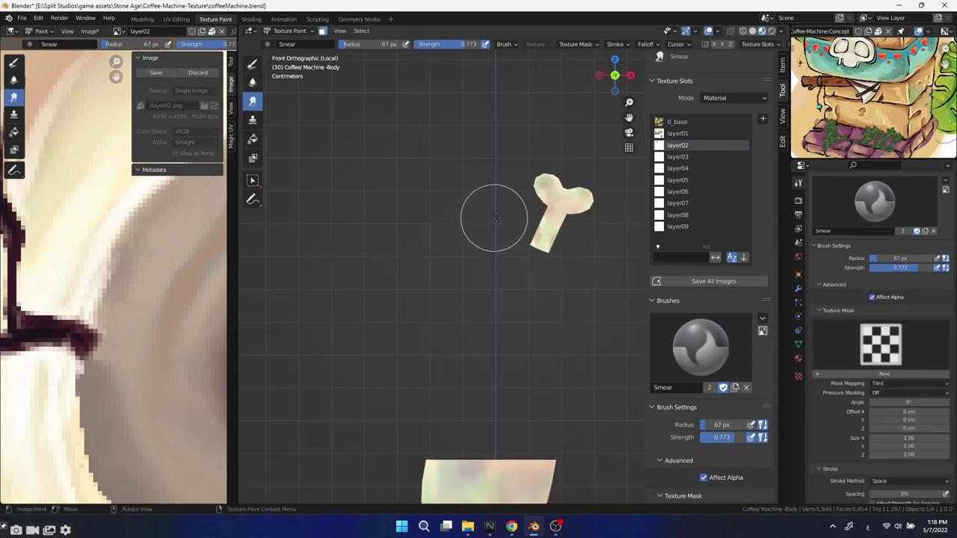
pyautogui.scroll(5, 496, 218)
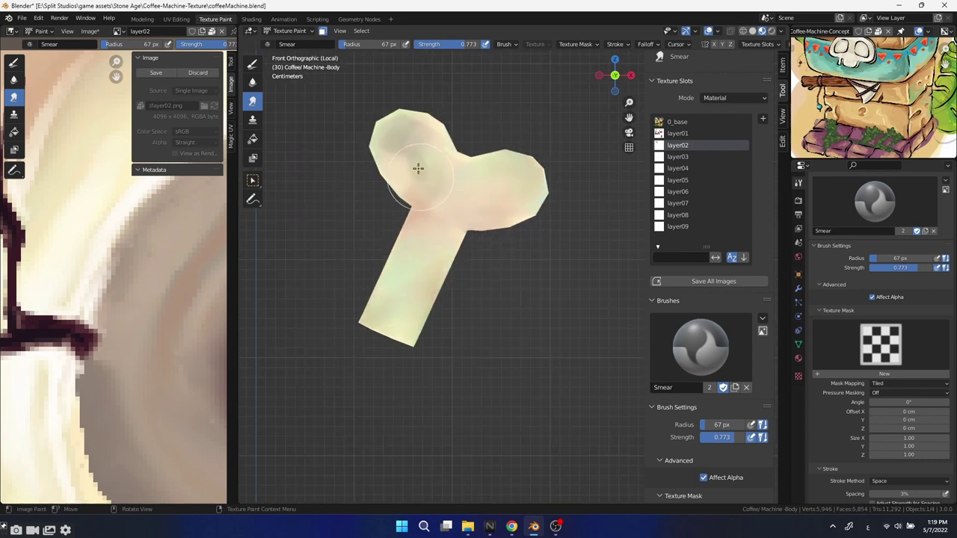
pyautogui.moveTo(438, 117); pyautogui.dragTo(381, 192, button='middle')
pyautogui.scroll(4, 504, 299)
pyautogui.moveTo(504, 299); pyautogui.dragTo(510, 109, button='middle')
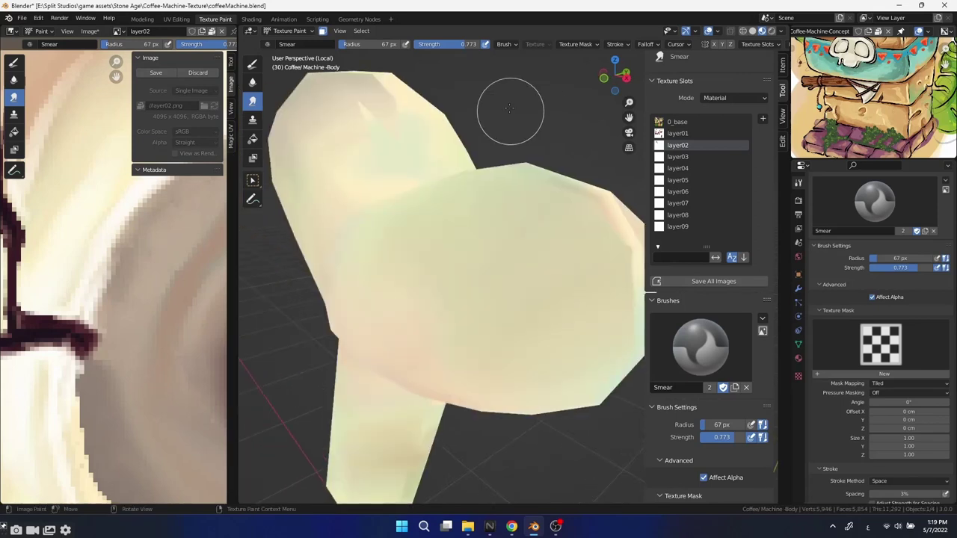
pyautogui.scroll(-5, 510, 109)
pyautogui.moveTo(459, 257); pyautogui.dragTo(436, 146, button='middle')
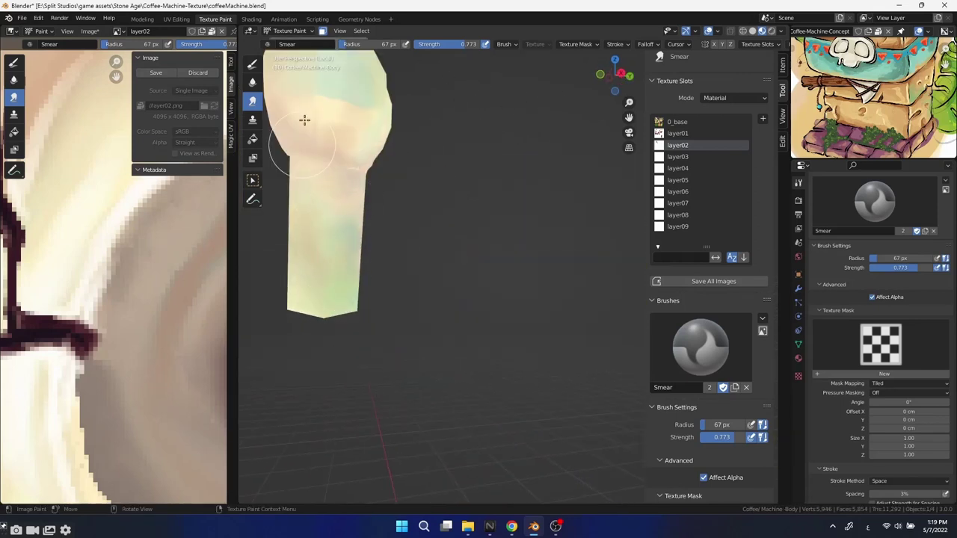
pyautogui.moveTo(418, 183); pyautogui.dragTo(348, 252, button='middle')
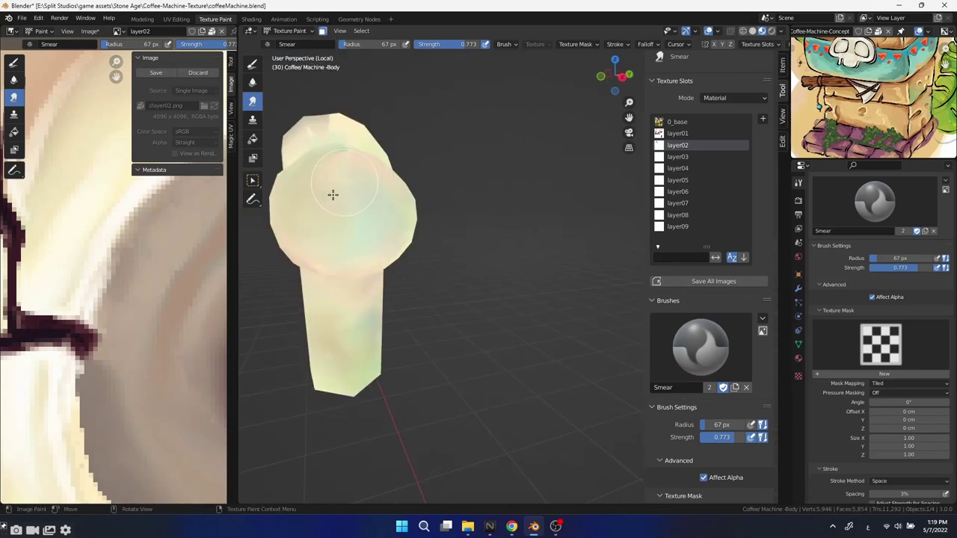
# Smudge the colour patches on the horn together into the cream base.
pyautogui.moveTo(333, 194)
pyautogui.mouseDown(button='middle')
pyautogui.moveTo(434, 261)
pyautogui.moveTo(466, 352)
pyautogui.moveTo(441, 218)
pyautogui.mouseUp(button='middle')
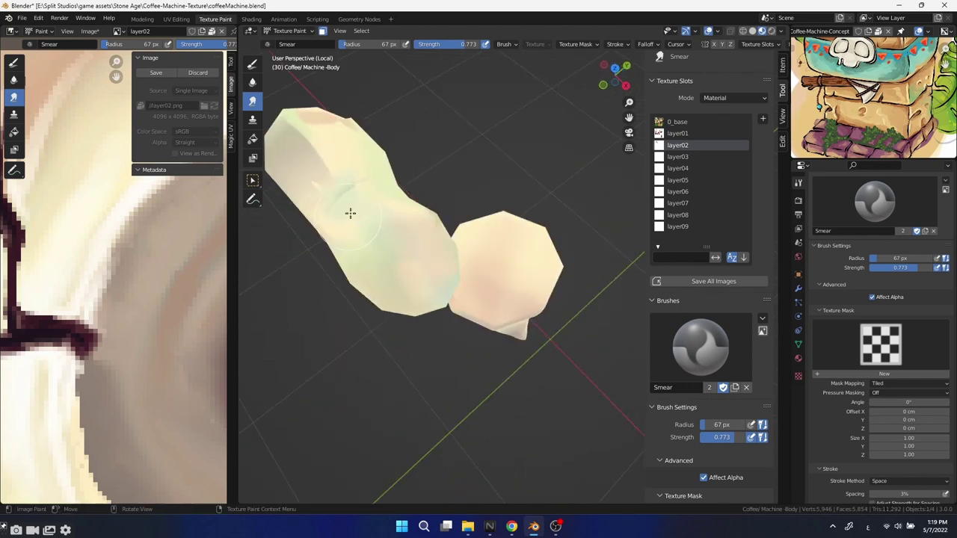
pyautogui.moveTo(380, 194)
pyautogui.mouseDown(button='middle')
pyautogui.moveTo(458, 310)
pyautogui.moveTo(470, 224)
pyautogui.moveTo(496, 242)
pyautogui.moveTo(496, 355)
pyautogui.mouseUp(button='middle')
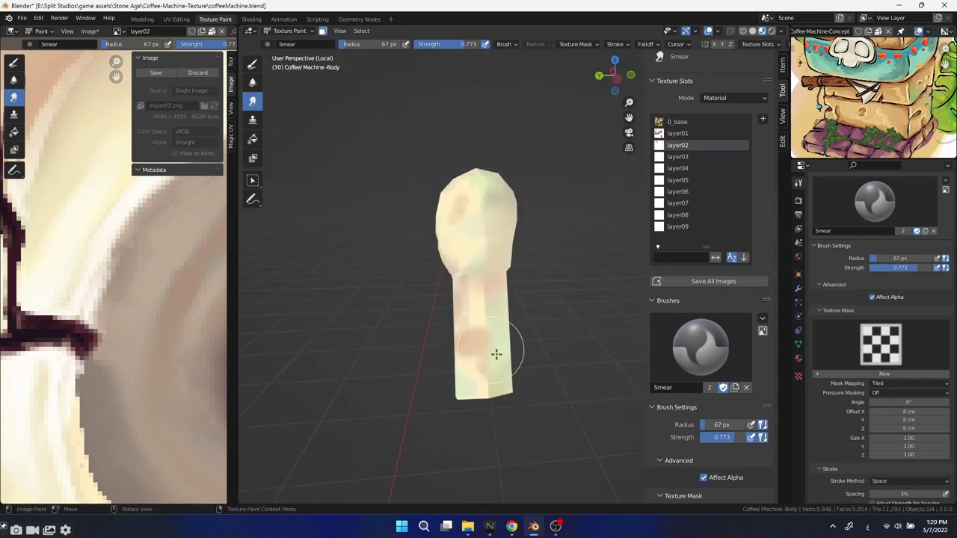
pyautogui.moveTo(496, 277)
pyautogui.mouseDown(button='middle')
pyautogui.moveTo(469, 297)
pyautogui.moveTo(532, 374)
pyautogui.mouseUp(button='middle')
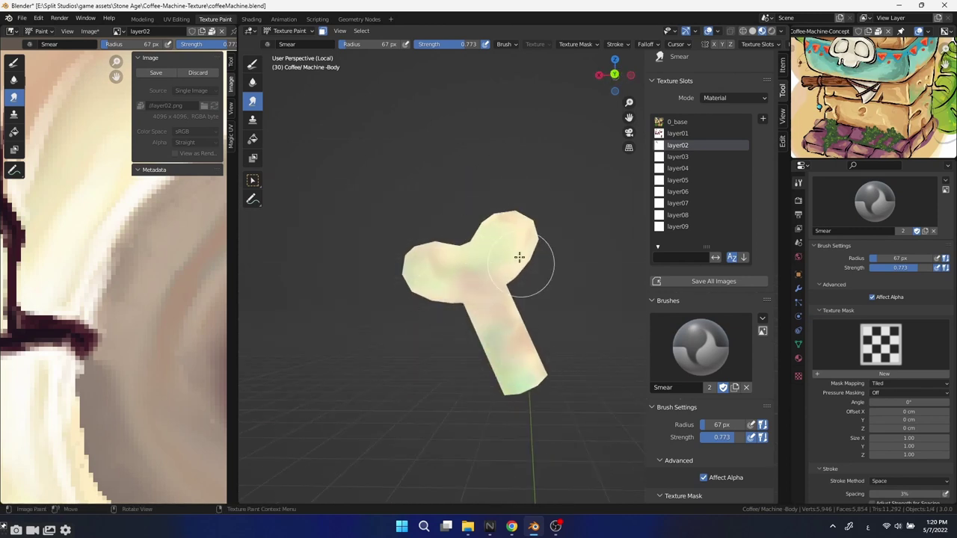
pyautogui.moveTo(520, 257)
pyautogui.mouseDown(button='middle')
pyautogui.moveTo(508, 278)
pyautogui.moveTo(531, 284)
pyautogui.mouseUp(button='middle')
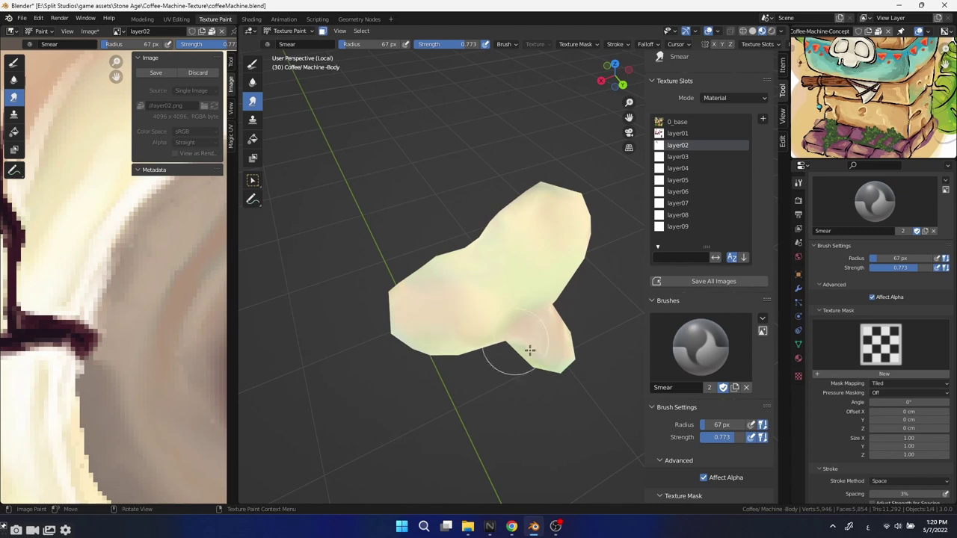
pyautogui.moveTo(529, 350); pyautogui.dragTo(575, 275, button='middle')
pyautogui.moveTo(543, 341)
pyautogui.mouseDown(button='middle')
pyautogui.moveTo(576, 231)
pyautogui.moveTo(540, 250)
pyautogui.moveTo(357, 227)
pyautogui.mouseUp(button='middle')
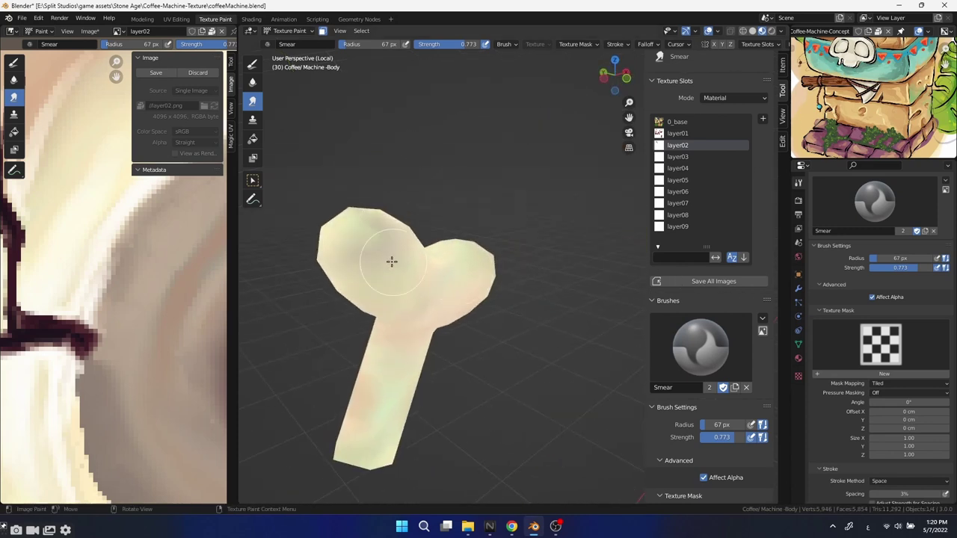
pyautogui.moveTo(434, 355)
pyautogui.mouseDown(button='middle')
pyautogui.moveTo(524, 322)
pyautogui.moveTo(588, 277)
pyautogui.moveTo(397, 299)
pyautogui.mouseUp(button='middle')
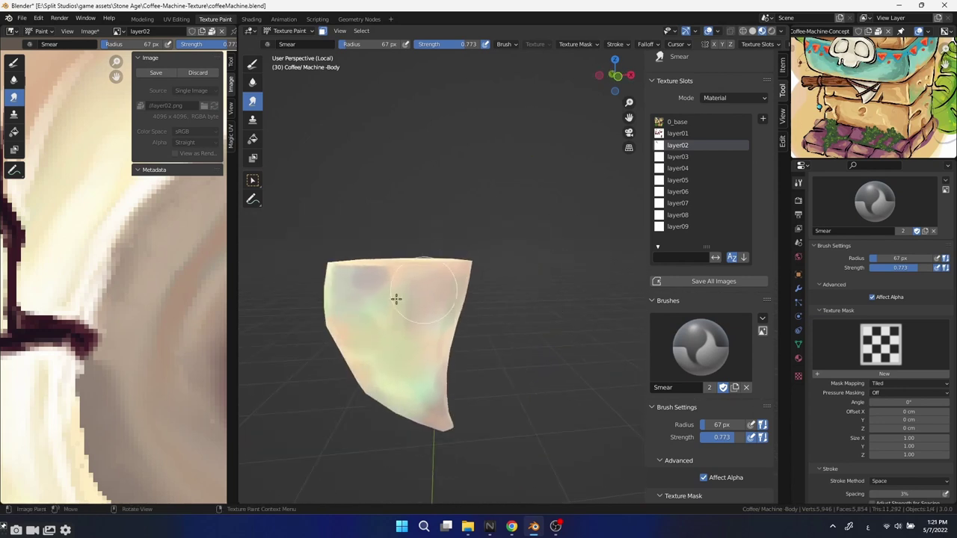
pyautogui.moveTo(372, 332)
pyautogui.mouseDown()
pyautogui.moveTo(395, 327)
pyautogui.moveTo(459, 417)
pyautogui.moveTo(404, 267)
pyautogui.mouseUp()
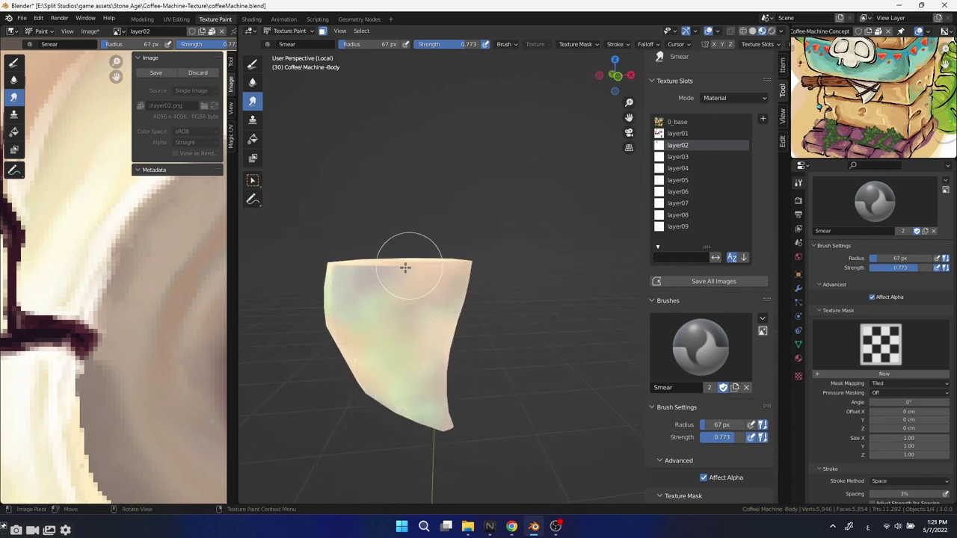
# Blend the colour near the lower green patch on the horn and widen the UV texture view.
pyautogui.moveTo(471, 437); pyautogui.dragTo(438, 314, button='middle')
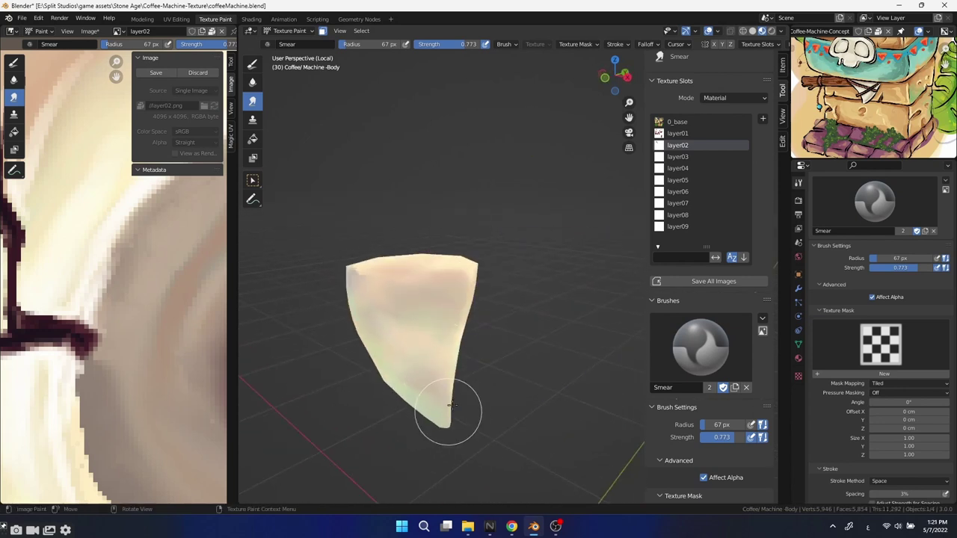
pyautogui.moveTo(445, 365)
pyautogui.mouseDown(button='middle')
pyautogui.moveTo(524, 380)
pyautogui.moveTo(432, 281)
pyautogui.mouseUp(button='middle')
pyautogui.moveTo(431, 357); pyautogui.dragTo(442, 382)
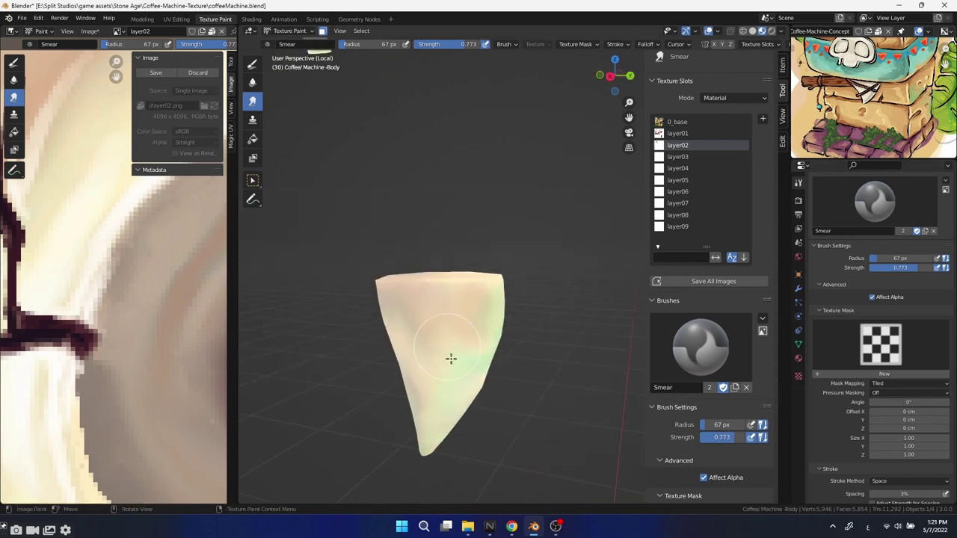
pyautogui.moveTo(451, 359)
pyautogui.mouseDown(button='middle')
pyautogui.moveTo(534, 352)
pyautogui.moveTo(469, 285)
pyautogui.mouseUp(button='middle')
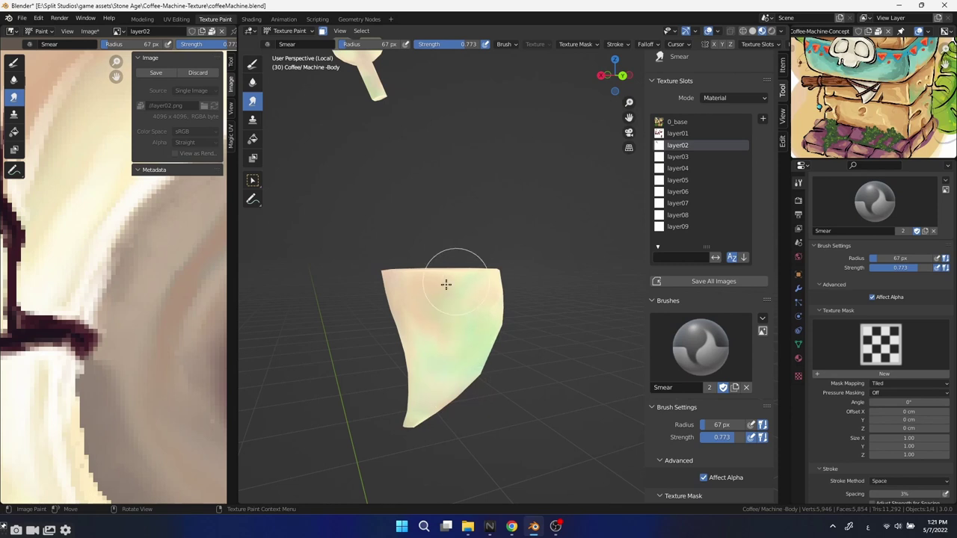
pyautogui.moveTo(499, 340); pyautogui.dragTo(469, 320, button='middle')
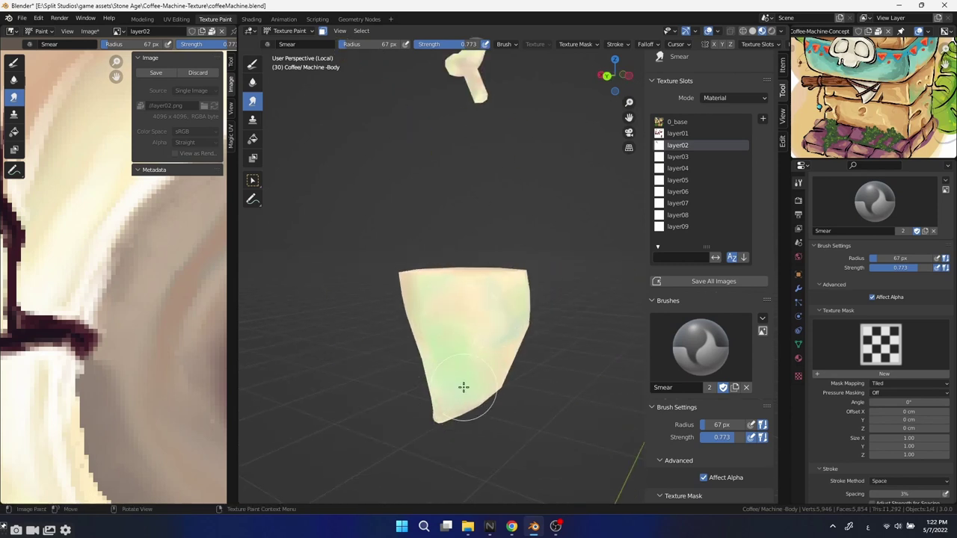
pyautogui.moveTo(464, 387); pyautogui.dragTo(502, 246, button='middle')
pyautogui.moveTo(483, 363); pyautogui.dragTo(538, 304, button='middle')
pyautogui.moveTo(483, 251); pyautogui.dragTo(439, 251, button='middle')
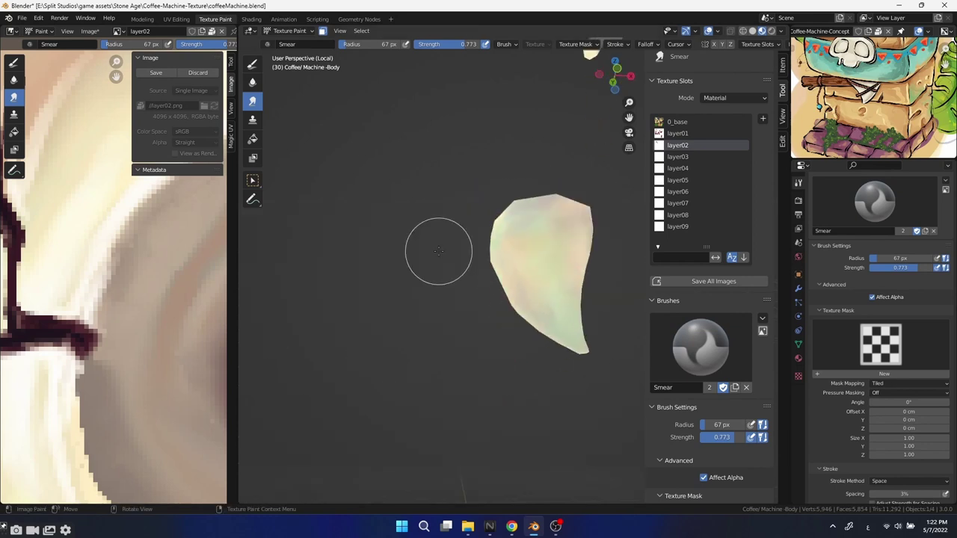
pyautogui.moveTo(443, 216); pyautogui.dragTo(508, 242, button='middle')
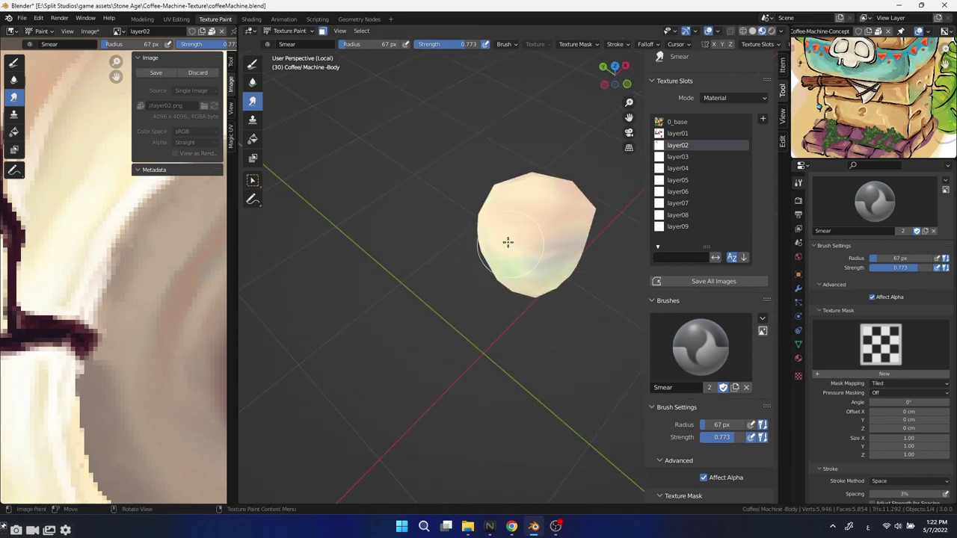
pyautogui.scroll(-3, 563, 181)
pyautogui.moveTo(228, 314); pyautogui.dragTo(462, 315)
# Blur layer02's pastel tints on the UV islands, including the fan-shaped one, with the Soften brush.
pyautogui.scroll(-4, 276, 314)
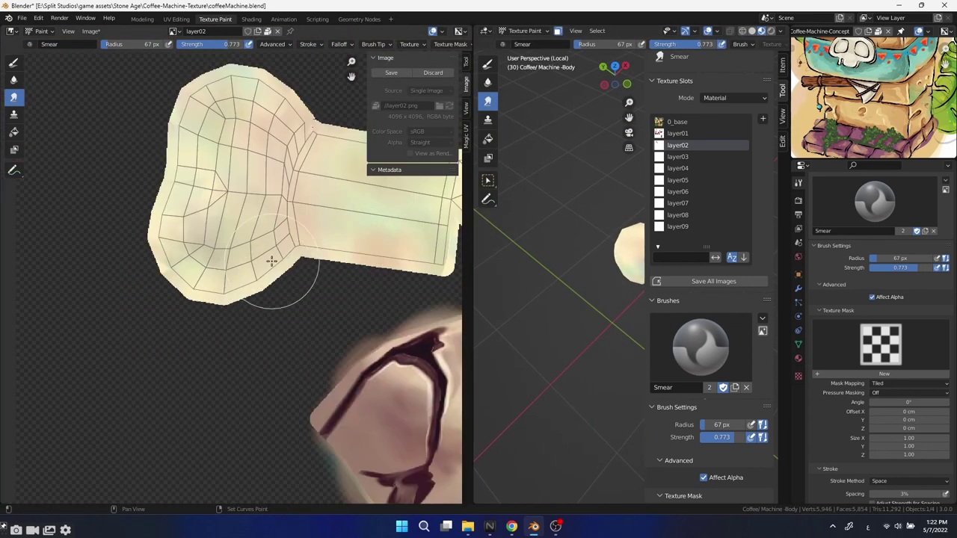
pyautogui.click(488, 82)
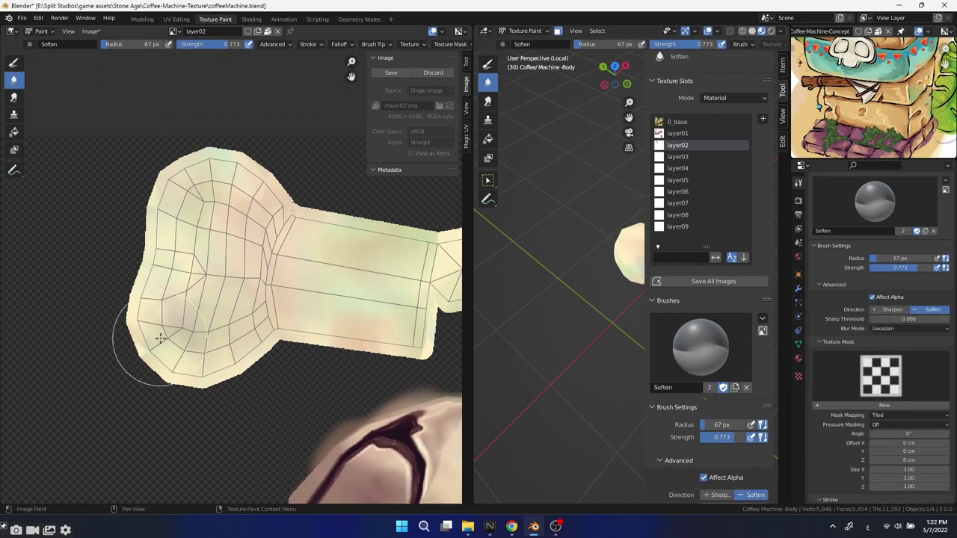
pyautogui.moveTo(160, 338); pyautogui.dragTo(229, 349)
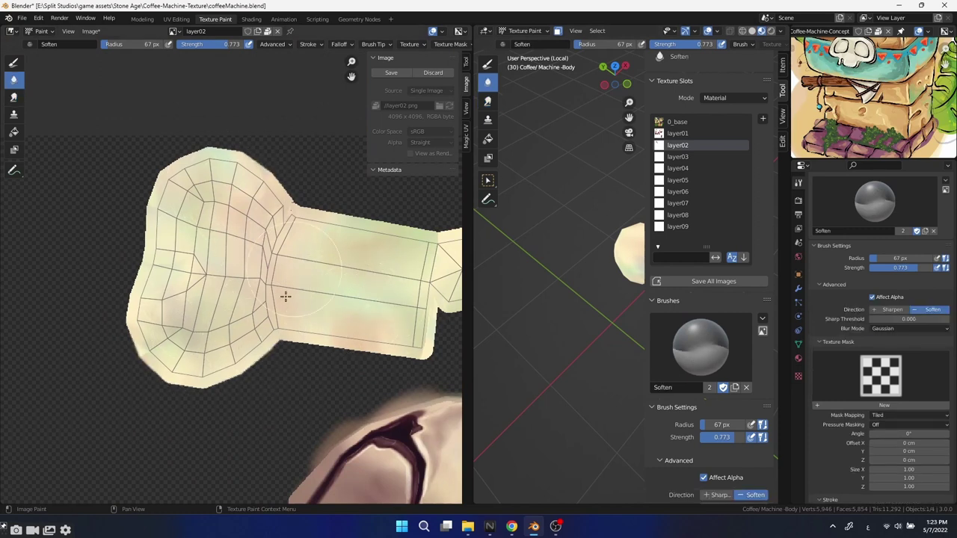
pyautogui.moveTo(285, 297)
pyautogui.mouseDown(button='middle')
pyautogui.moveTo(241, 324)
pyautogui.moveTo(252, 277)
pyautogui.mouseUp(button='middle')
pyautogui.scroll(-4, 332, 267)
pyautogui.scroll(5, 284, 363)
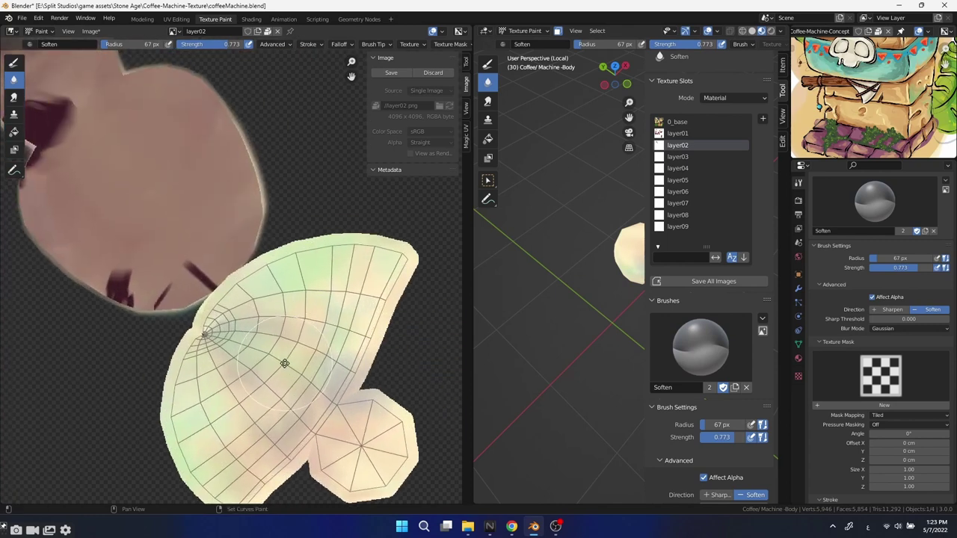
pyautogui.scroll(-2, 284, 364)
pyautogui.scroll(2, 278, 344)
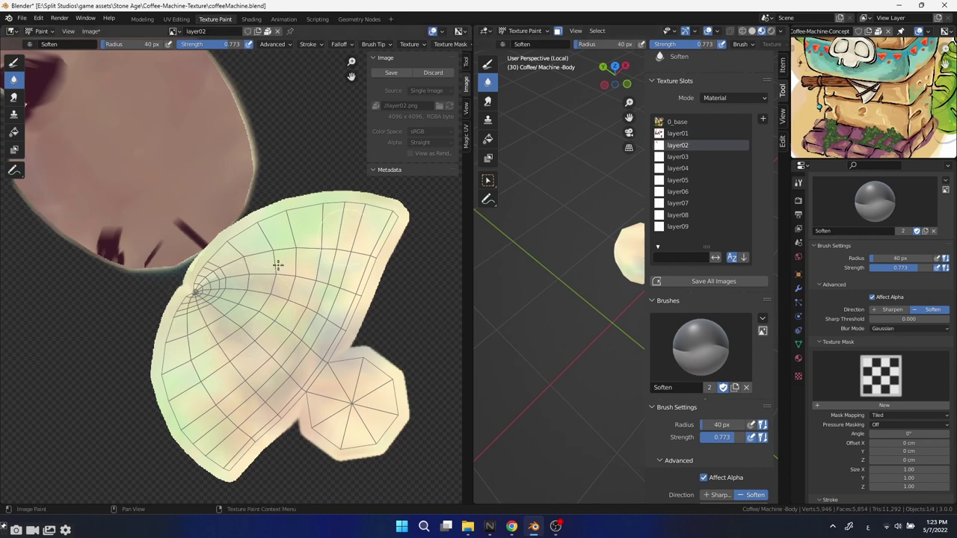
pyautogui.hotkey('shift', 'space')
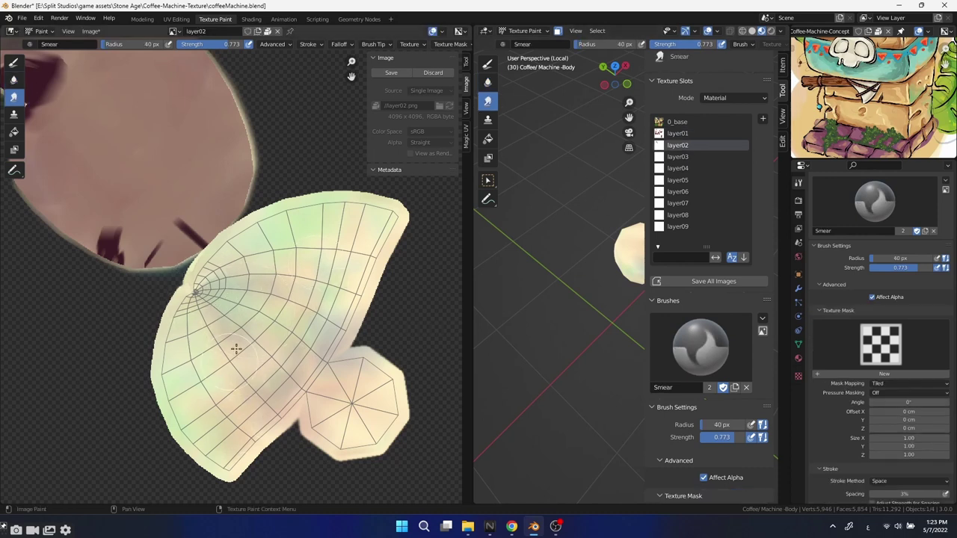
pyautogui.hotkey('shift', 'space')
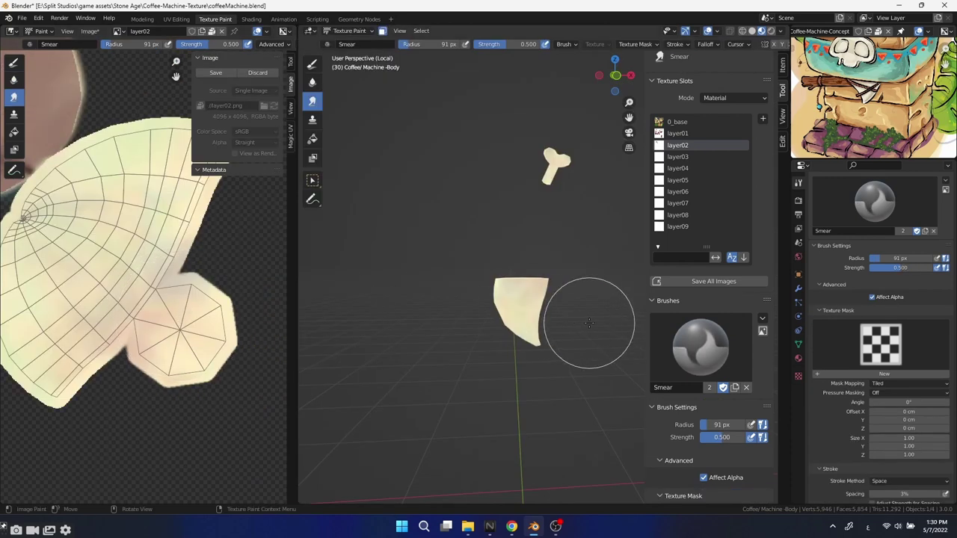
# Unhide everything, select the whole horn piece with L in Edit Mode, and return to Texture Paint.
pyautogui.hotkey('alt', 'h')
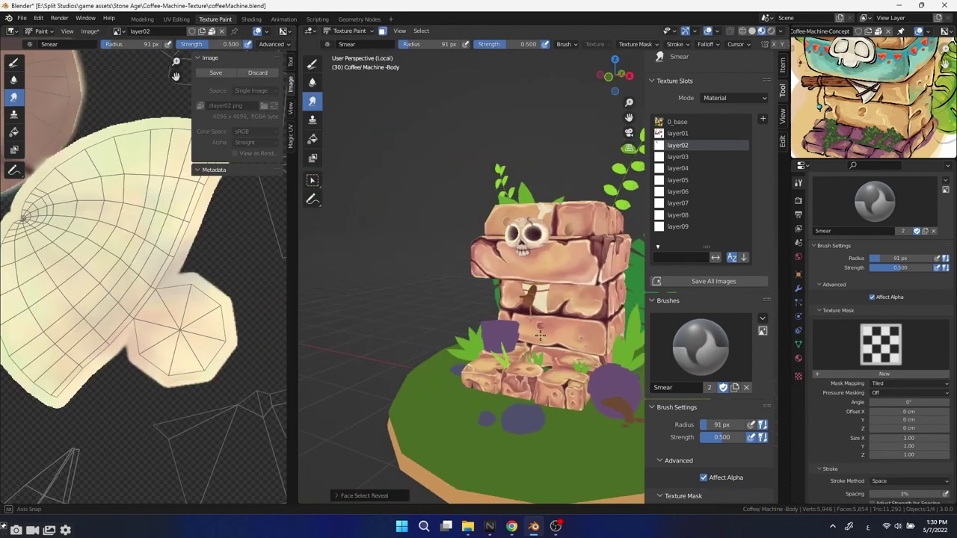
pyautogui.scroll(5, 431, 297)
pyautogui.press('Tab')
pyautogui.hotkey('alt', 'a')
pyautogui.press('l')
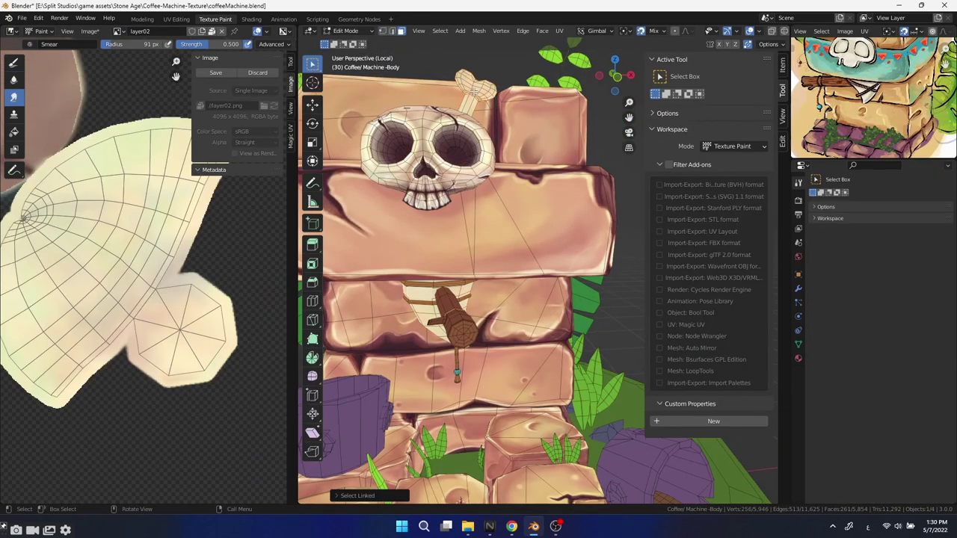
pyautogui.press('Tab')
# Set up the TexDraw brush on layer02 at 70 px radius and 1.0 strength.
pyautogui.scroll(3, 449, 225)
pyautogui.moveTo(449, 224); pyautogui.dragTo(406, 278, button='middle')
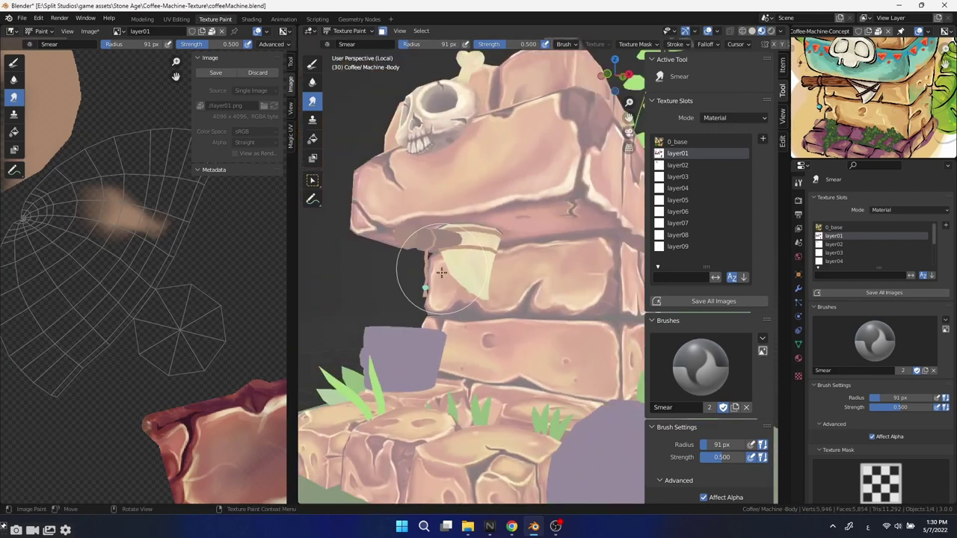
pyautogui.click(313, 63)
pyautogui.moveTo(553, 336)
pyautogui.mouseDown(button='middle')
pyautogui.moveTo(511, 352)
pyautogui.moveTo(454, 295)
pyautogui.mouseUp(button='middle')
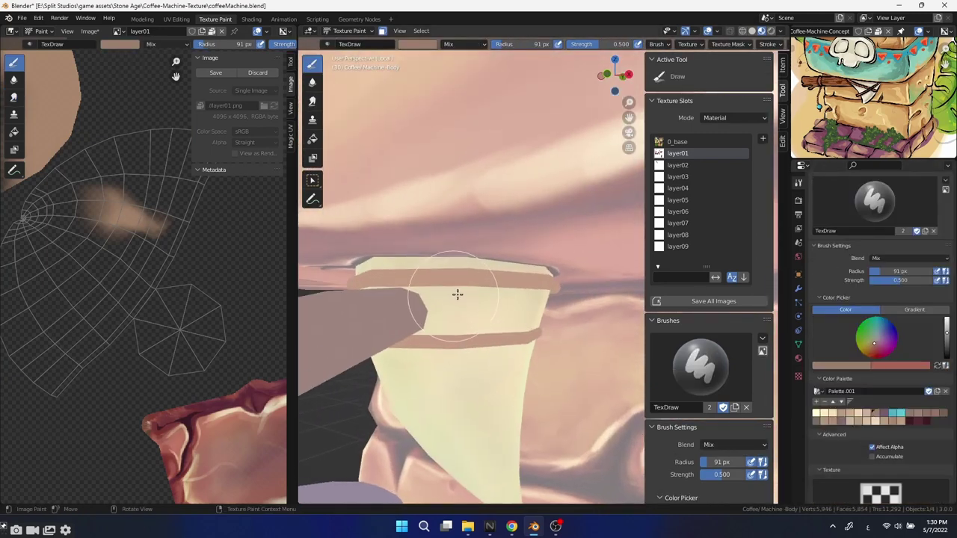
pyautogui.click(678, 166)
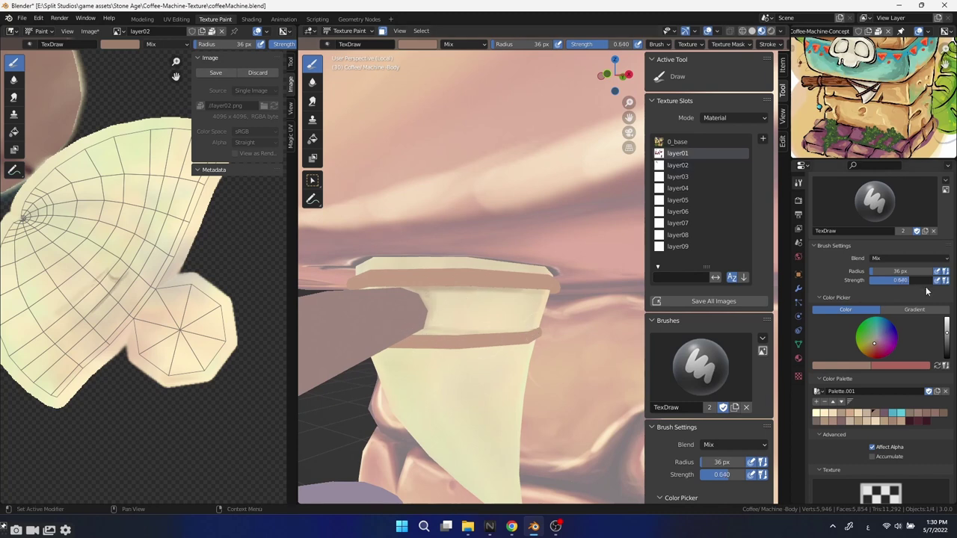
pyautogui.click(688, 167)
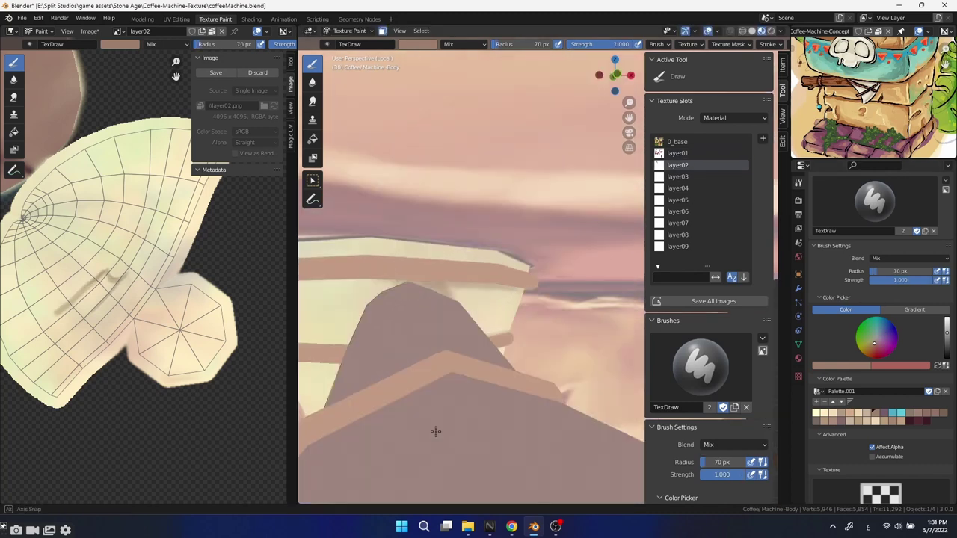
# Paint brown ring lines along the spout's upper and lower band edges.
pyautogui.moveTo(427, 297); pyautogui.dragTo(426, 282, button='middle')
pyautogui.moveTo(436, 283); pyautogui.dragTo(374, 277)
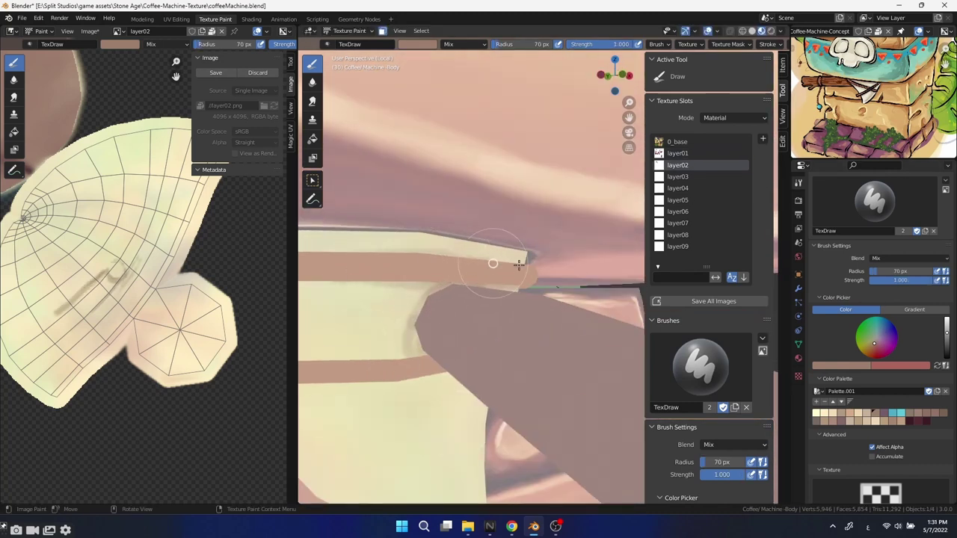
pyautogui.moveTo(374, 277); pyautogui.dragTo(518, 345, button='middle')
pyautogui.moveTo(518, 345); pyautogui.dragTo(384, 280)
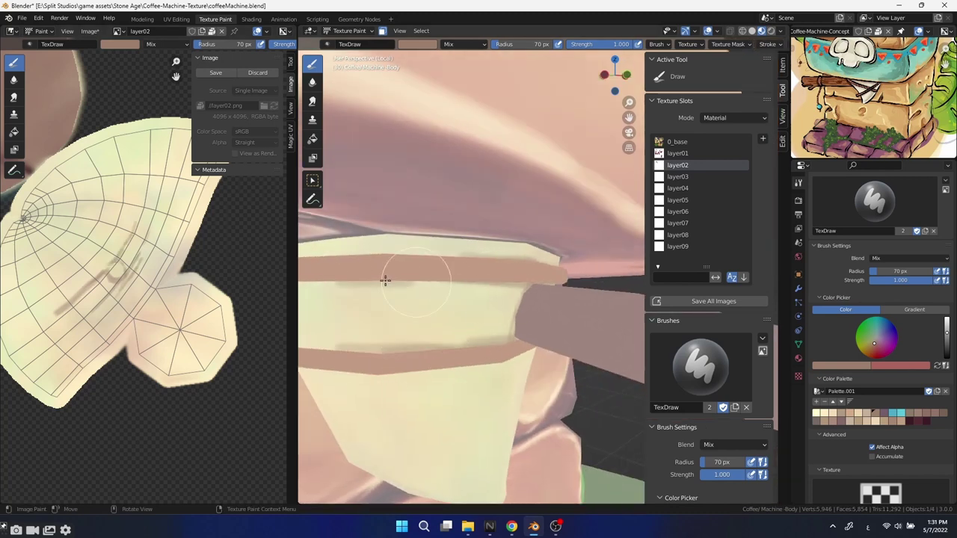
pyautogui.moveTo(504, 252); pyautogui.dragTo(579, 205, button='middle')
pyautogui.moveTo(612, 307); pyautogui.dragTo(504, 252)
pyautogui.moveTo(504, 252); pyautogui.dragTo(498, 275, button='middle')
# Reinforce the lower band with more brown strokes and short dabs.
pyautogui.moveTo(516, 239); pyautogui.dragTo(396, 230)
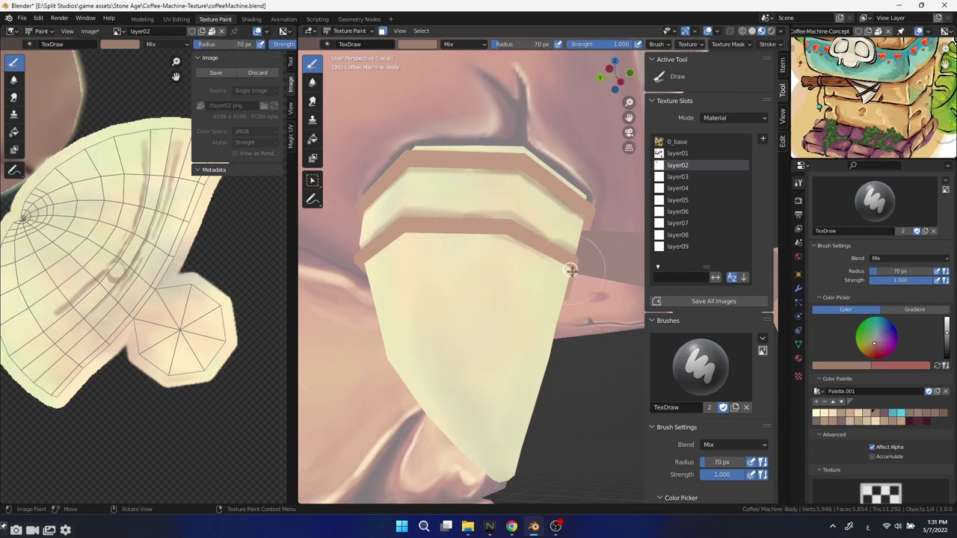
pyautogui.moveTo(397, 230)
pyautogui.mouseDown(button='middle')
pyautogui.moveTo(434, 317)
pyautogui.moveTo(522, 294)
pyautogui.mouseUp(button='middle')
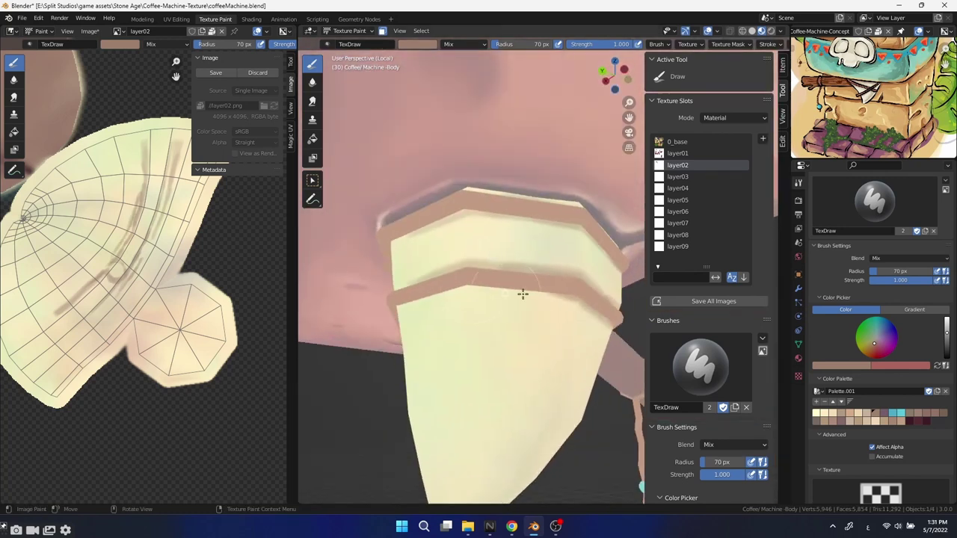
pyautogui.moveTo(424, 300); pyautogui.dragTo(455, 216)
pyautogui.moveTo(456, 217)
pyautogui.mouseDown(button='middle')
pyautogui.moveTo(635, 247)
pyautogui.moveTo(474, 299)
pyautogui.mouseUp(button='middle')
pyautogui.moveTo(474, 299)
pyautogui.mouseDown()
pyautogui.moveTo(504, 288)
pyautogui.moveTo(539, 304)
pyautogui.mouseUp()
pyautogui.moveTo(538, 303)
pyautogui.mouseDown(button='middle')
pyautogui.moveTo(405, 315)
pyautogui.moveTo(508, 254)
pyautogui.mouseUp(button='middle')
pyautogui.moveTo(509, 254)
pyautogui.mouseDown()
pyautogui.moveTo(609, 278)
pyautogui.moveTo(583, 314)
pyautogui.mouseUp()
pyautogui.moveTo(584, 314)
pyautogui.mouseDown(button='middle')
pyautogui.moveTo(425, 254)
pyautogui.moveTo(455, 241)
pyautogui.mouseUp(button='middle')
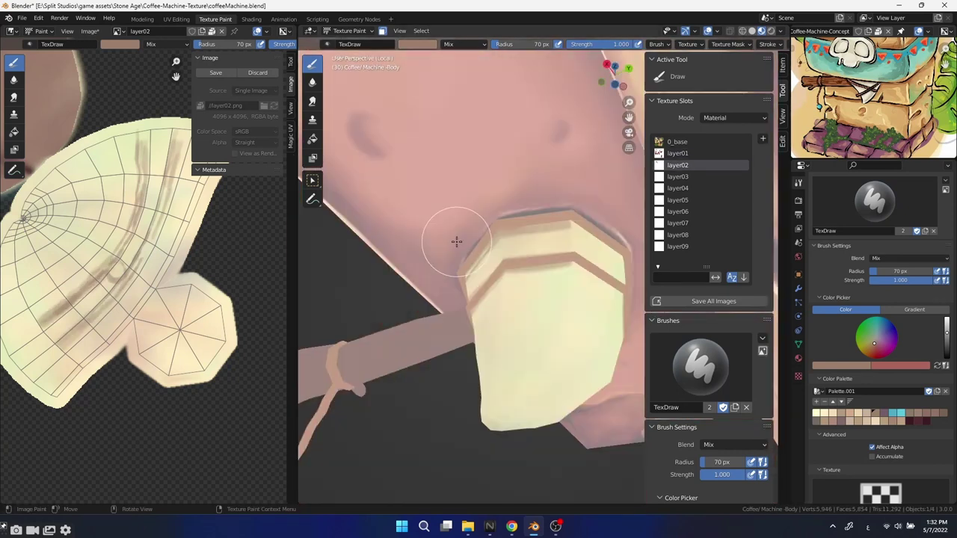
# Orbit around the spout and skull to inspect, then select the cup piece with L in Edit Mode.
pyautogui.moveTo(622, 294)
pyautogui.mouseDown(button='middle')
pyautogui.moveTo(564, 254)
pyautogui.moveTo(572, 269)
pyautogui.mouseUp(button='middle')
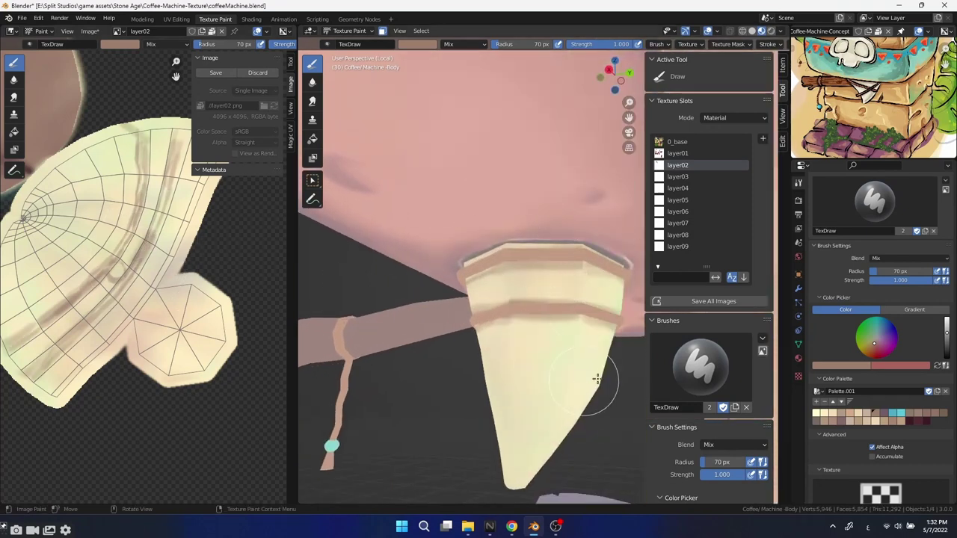
pyautogui.moveTo(612, 297)
pyautogui.mouseDown(button='middle')
pyautogui.moveTo(591, 291)
pyautogui.moveTo(591, 352)
pyautogui.mouseUp(button='middle')
pyautogui.scroll(-2, 585, 297)
pyautogui.scroll(3, 531, 280)
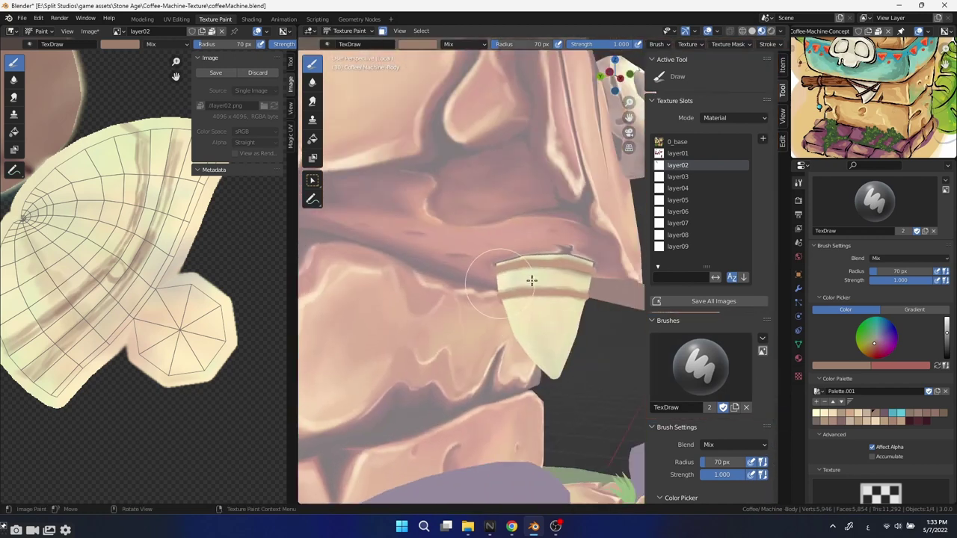
pyautogui.moveTo(560, 306); pyautogui.dragTo(528, 343, button='middle')
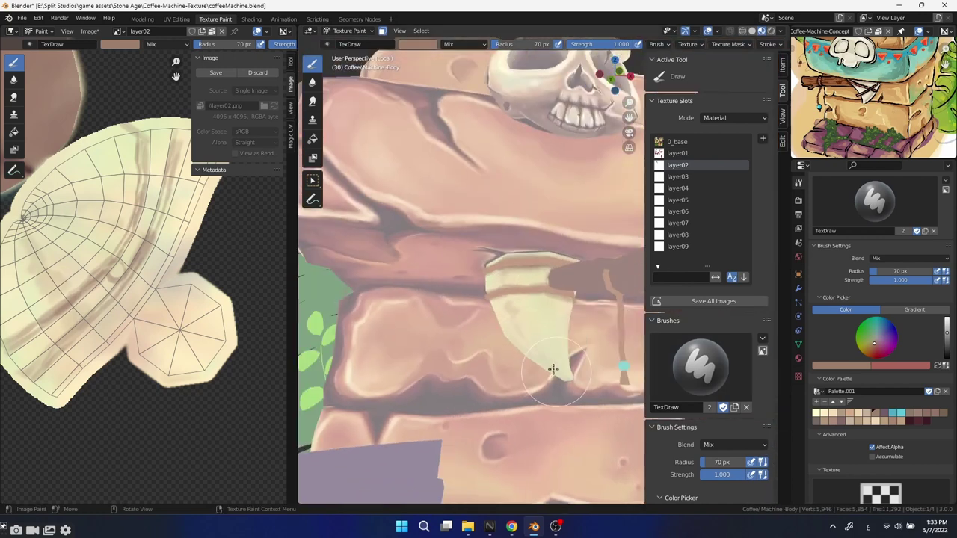
pyautogui.moveTo(513, 305); pyautogui.dragTo(600, 314, button='middle')
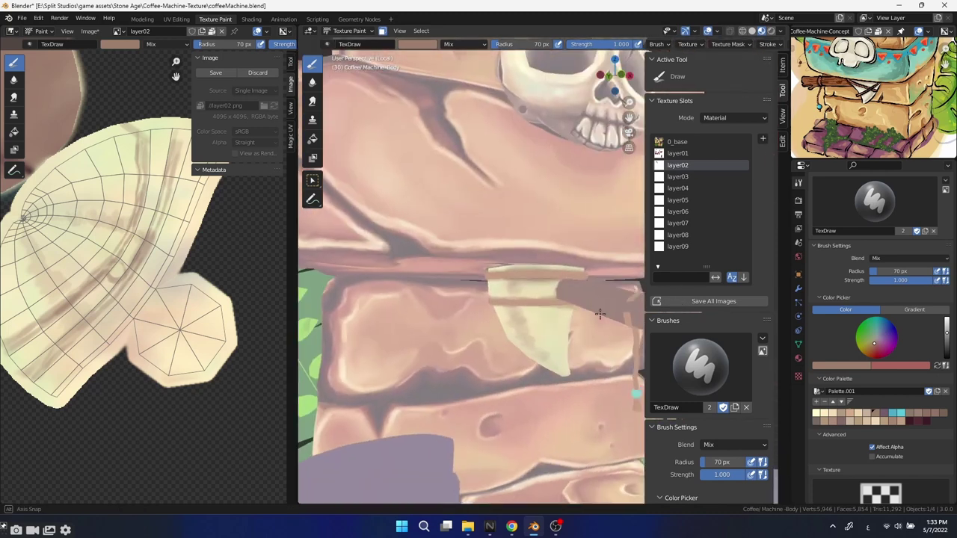
pyautogui.press('Tab')
pyautogui.scroll(-5, 600, 314)
pyautogui.press('l')
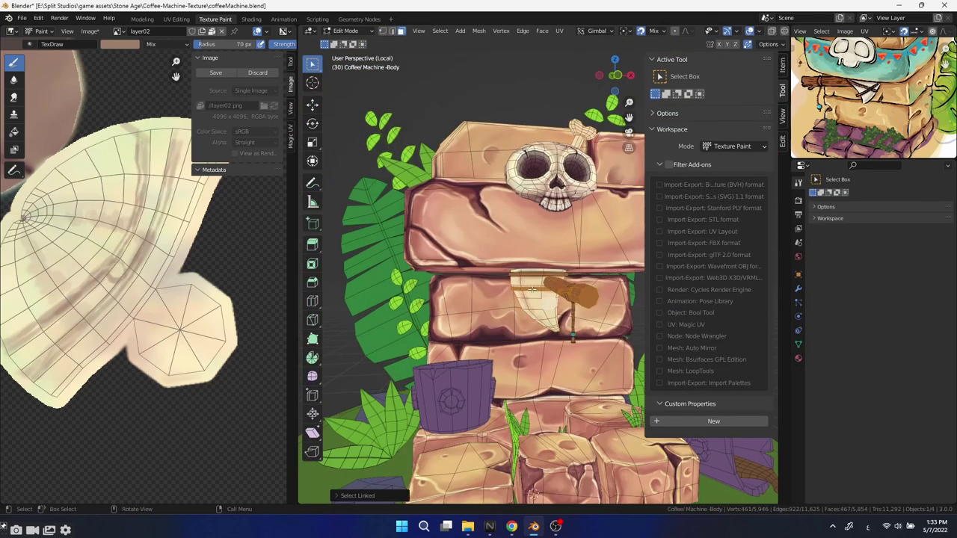
# Return to Texture Paint and switch to the Smear brush at 28 px radius.
pyautogui.moveTo(532, 290)
pyautogui.mouseDown(button='middle')
pyautogui.moveTo(561, 352)
pyautogui.moveTo(544, 271)
pyautogui.mouseUp(button='middle')
pyautogui.press('Tab')
pyautogui.scroll(3, 562, 353)
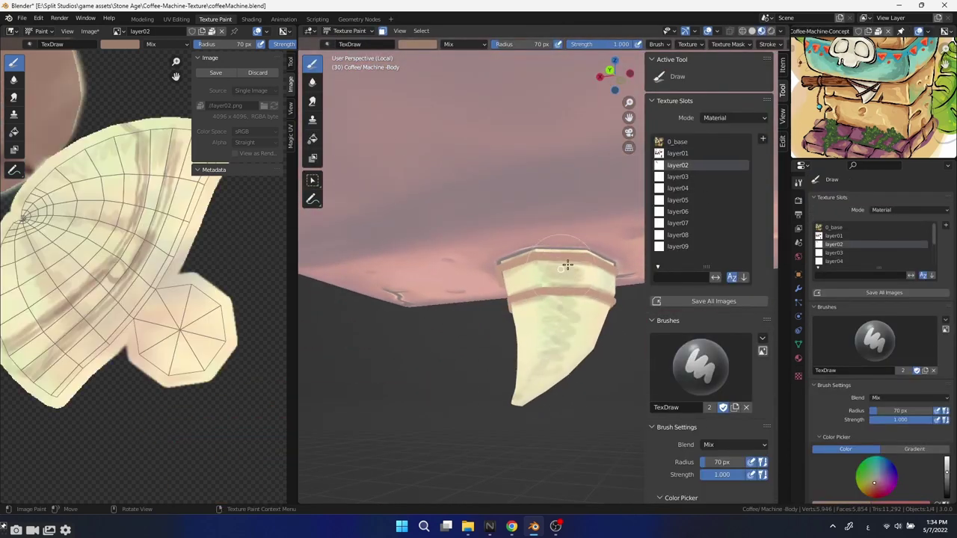
pyautogui.moveTo(568, 265)
pyautogui.mouseDown(button='middle')
pyautogui.moveTo(523, 314)
pyautogui.moveTo(529, 325)
pyautogui.mouseUp(button='middle')
pyautogui.hotkey('shift', 'space')
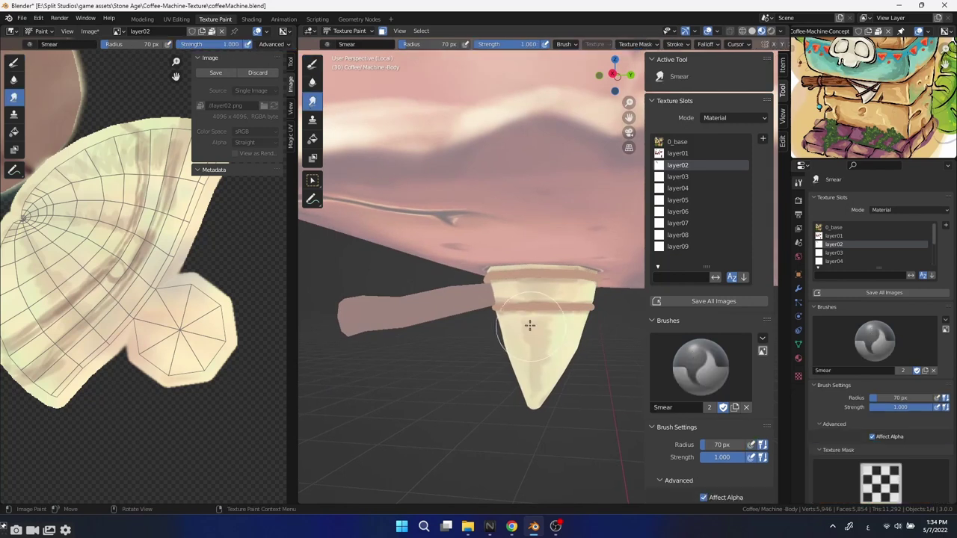
pyautogui.press('f')
pyautogui.click(626, 205)
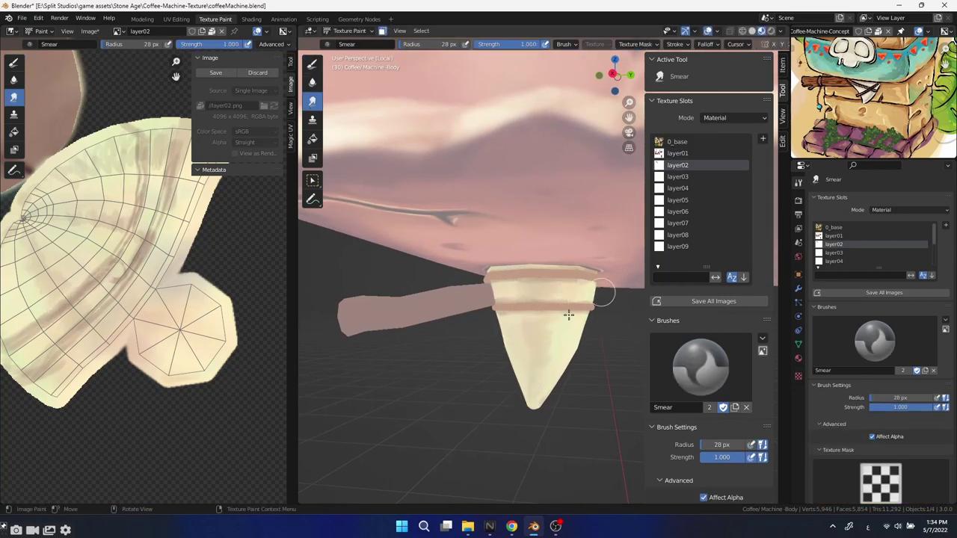
# Enlarge the brush to 88 px and dab mottled light highlights down the cream spout.
pyautogui.moveTo(568, 315); pyautogui.dragTo(574, 278, button='middle')
pyautogui.moveTo(511, 288); pyautogui.dragTo(599, 215, button='middle')
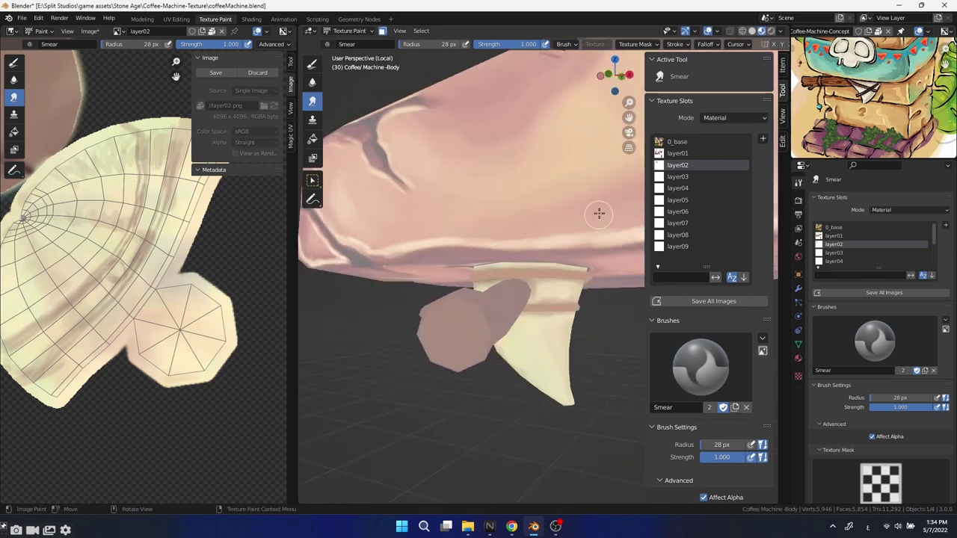
pyautogui.moveTo(538, 297); pyautogui.dragTo(574, 291, button='middle')
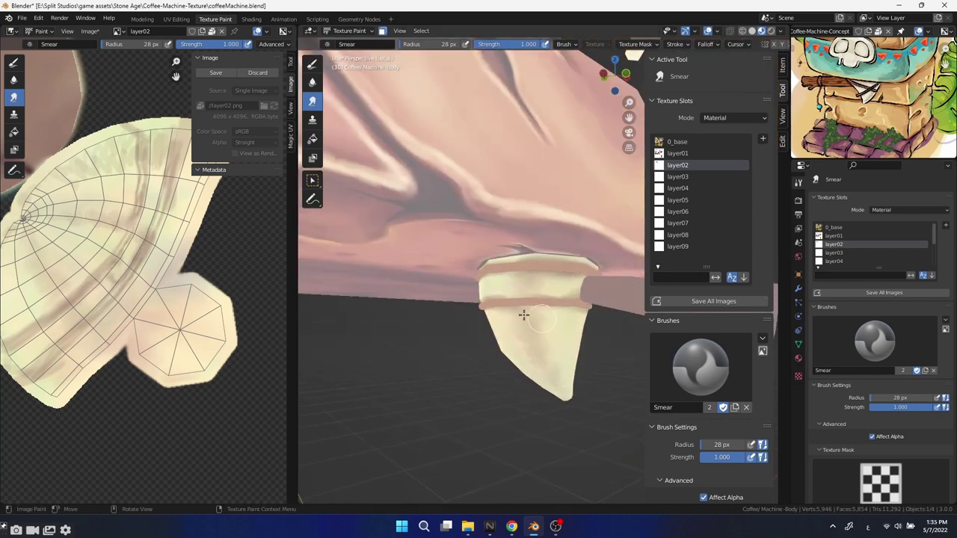
pyautogui.moveTo(504, 293); pyautogui.dragTo(547, 264, button='middle')
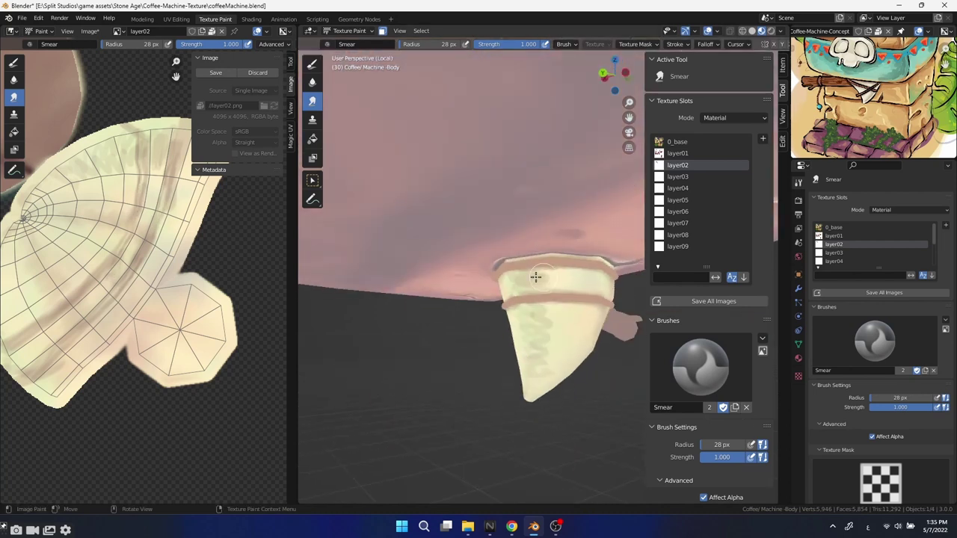
pyautogui.moveTo(547, 321); pyautogui.dragTo(497, 285, button='middle')
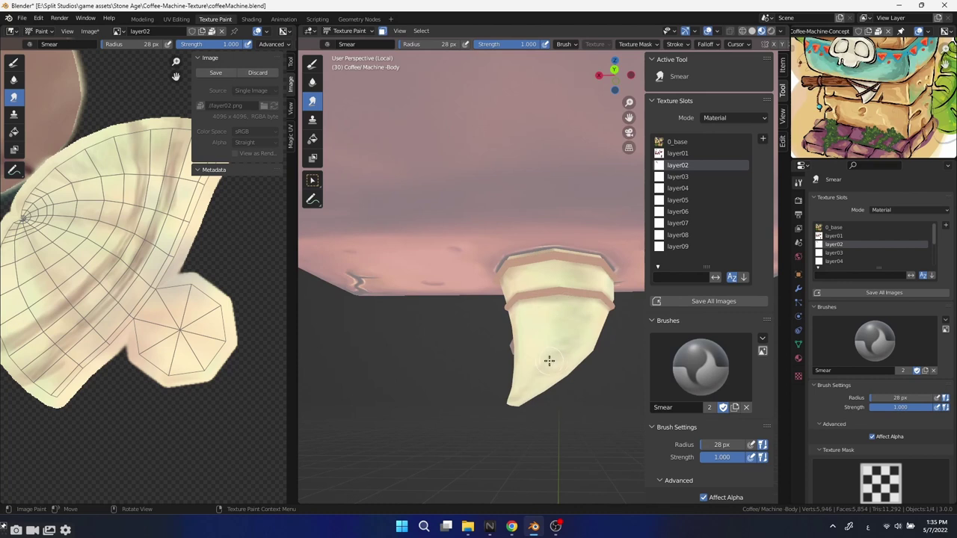
pyautogui.moveTo(549, 360); pyautogui.dragTo(502, 263, button='middle')
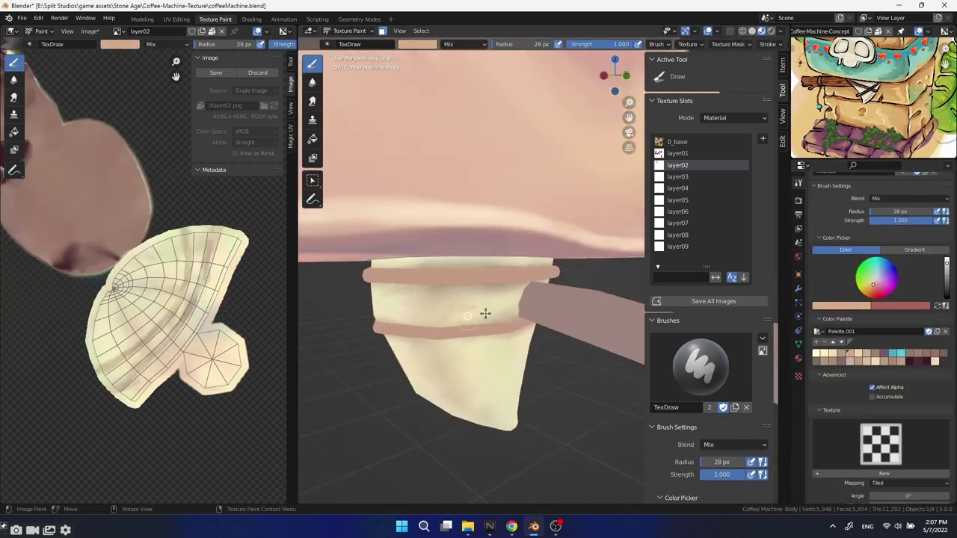
pyautogui.press('f')
pyautogui.click(486, 349)
pyautogui.moveTo(464, 312); pyautogui.dragTo(510, 398)
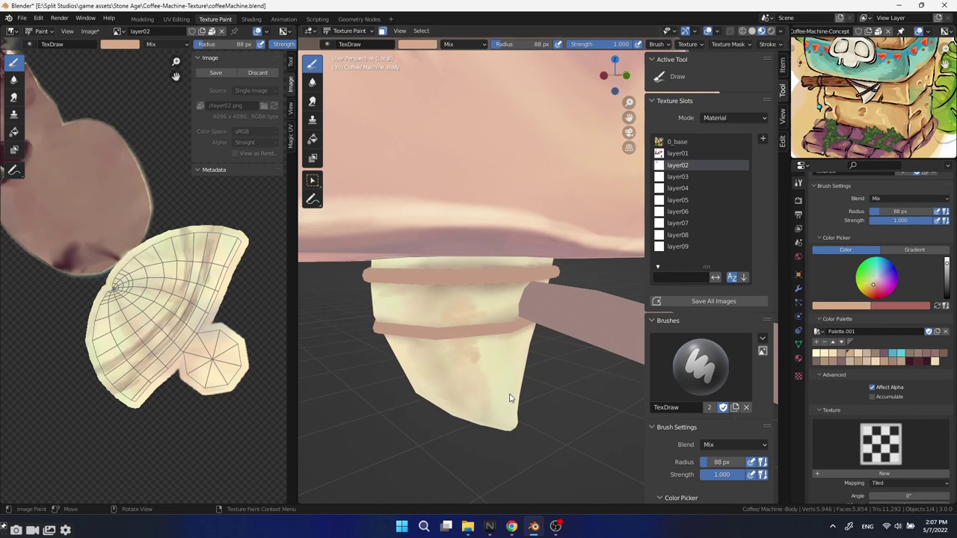
pyautogui.moveTo(510, 398); pyautogui.dragTo(427, 346, button='middle')
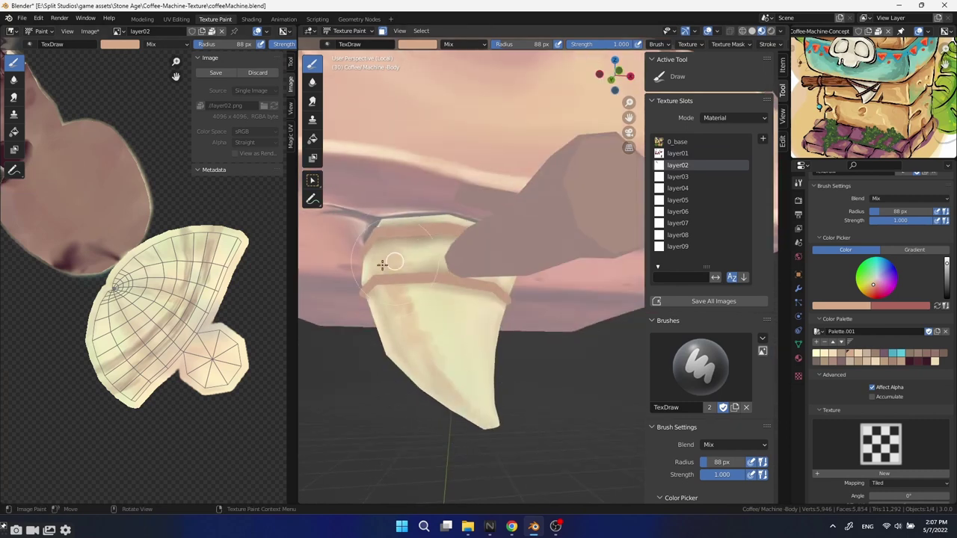
pyautogui.moveTo(455, 214); pyautogui.dragTo(518, 286, button='middle')
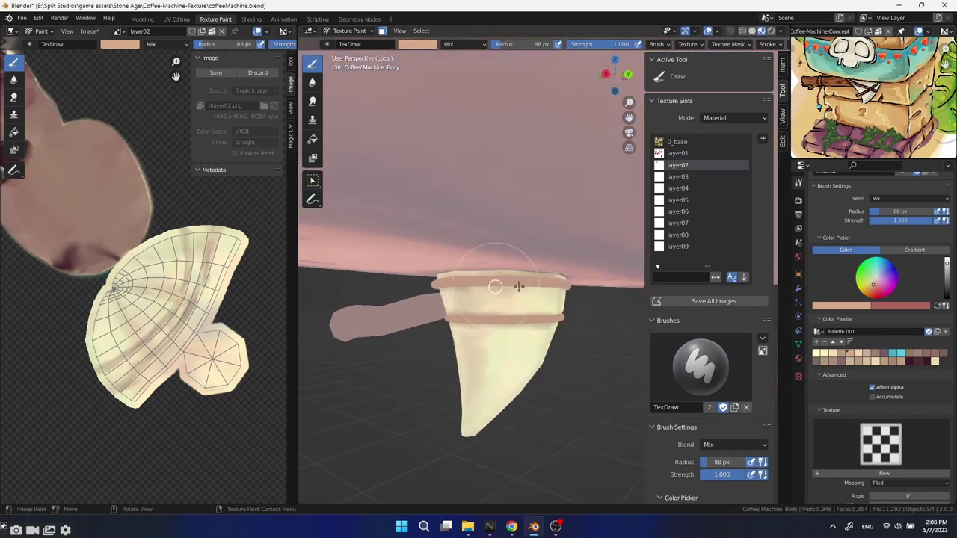
pyautogui.moveTo(518, 287)
pyautogui.mouseDown()
pyautogui.moveTo(481, 411)
pyautogui.moveTo(468, 285)
pyautogui.moveTo(453, 428)
pyautogui.mouseUp()
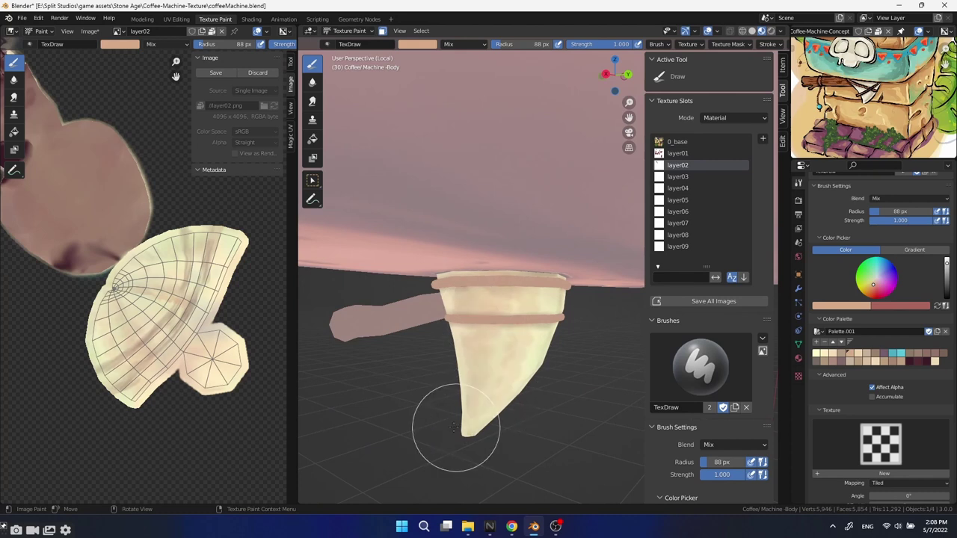
# Switch to the Smear brush with a 29 px radius.
pyautogui.moveTo(453, 428); pyautogui.dragTo(491, 278, button='middle')
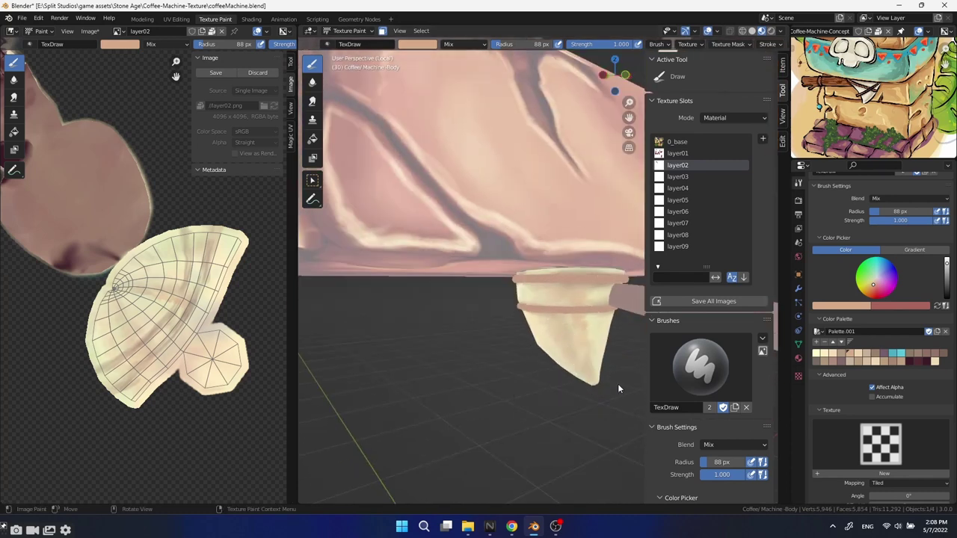
pyautogui.moveTo(619, 388)
pyautogui.mouseDown(button='middle')
pyautogui.moveTo(530, 342)
pyautogui.moveTo(501, 345)
pyautogui.mouseUp(button='middle')
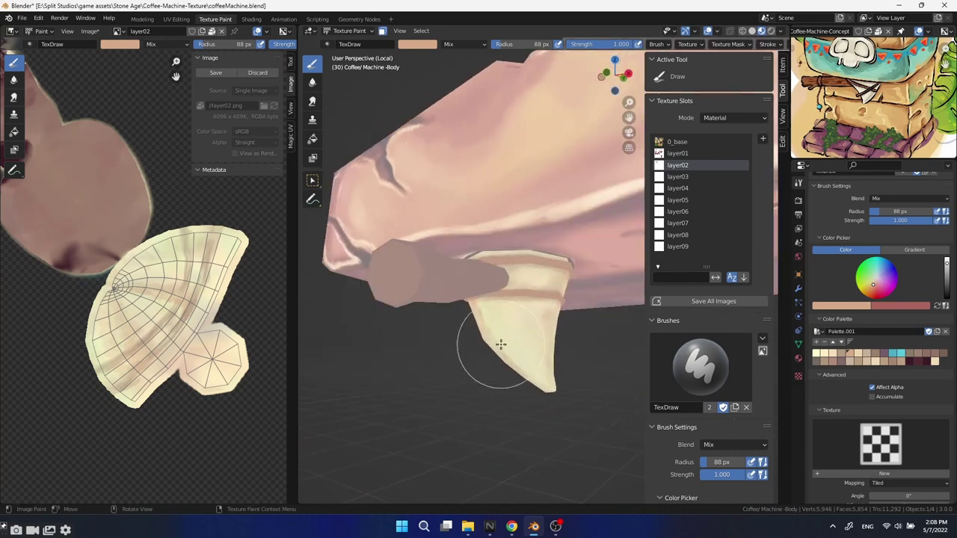
pyautogui.hotkey('shift', 'space')
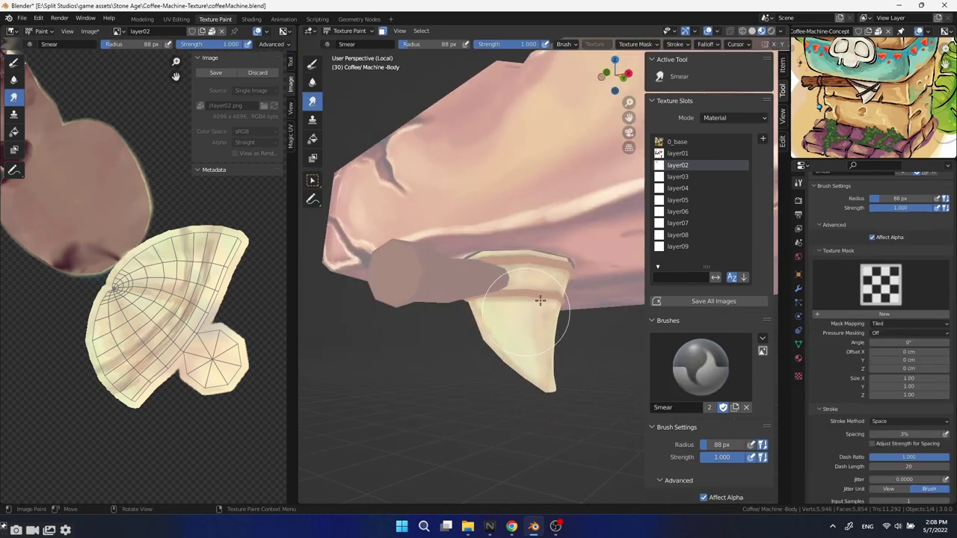
pyautogui.press('f')
pyautogui.click(535, 301)
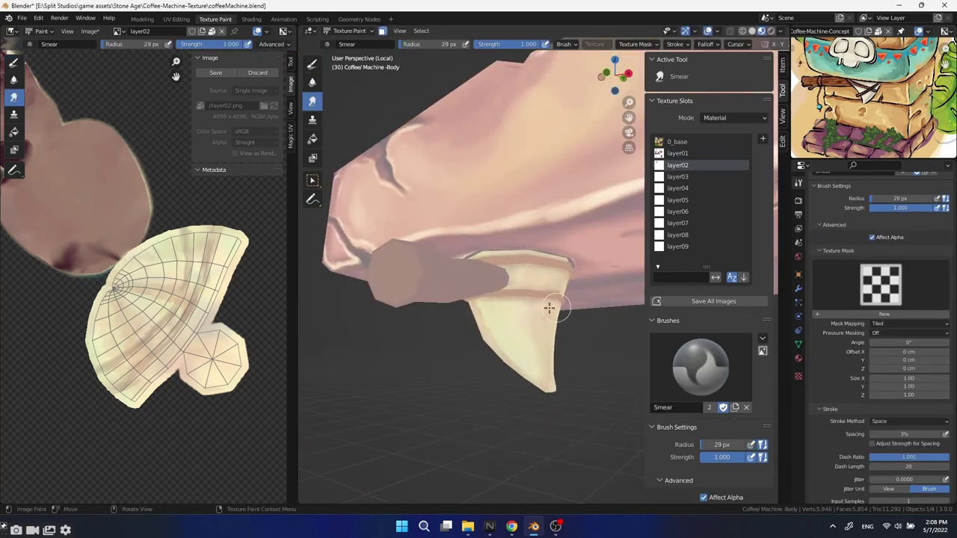
# Blend the highlights around the spout with Smear, briefly toggling Draw and back.
pyautogui.moveTo(534, 363)
pyautogui.mouseDown(button='middle')
pyautogui.moveTo(552, 284)
pyautogui.moveTo(541, 279)
pyautogui.mouseUp(button='middle')
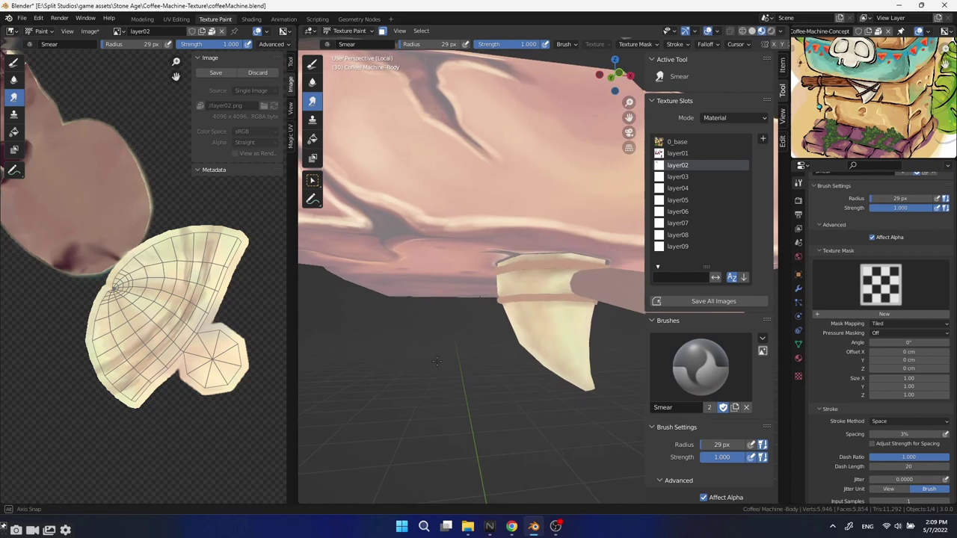
pyautogui.moveTo(531, 283); pyautogui.dragTo(587, 268, button='middle')
pyautogui.moveTo(596, 304)
pyautogui.mouseDown(button='middle')
pyautogui.moveTo(573, 357)
pyautogui.moveTo(531, 170)
pyautogui.mouseUp(button='middle')
pyautogui.moveTo(548, 279); pyautogui.dragTo(531, 291, button='middle')
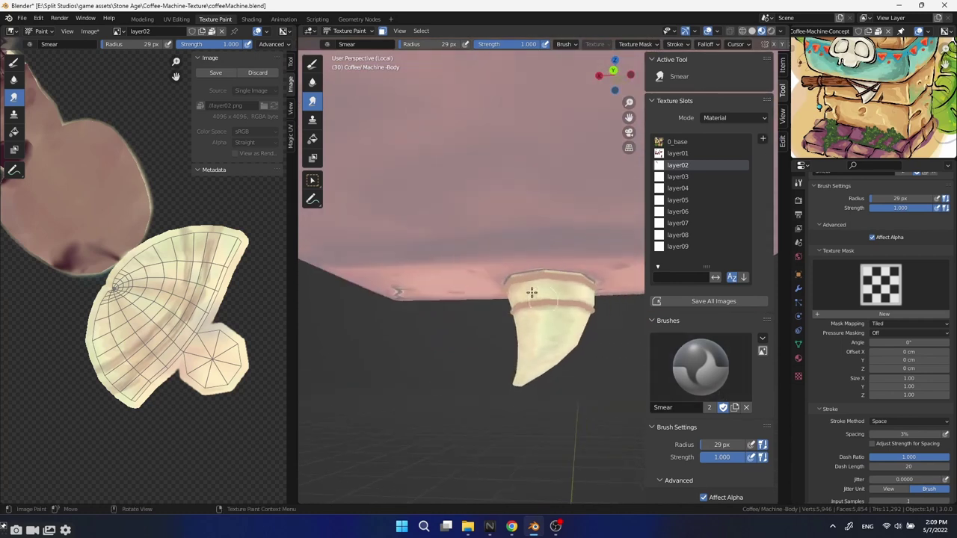
pyautogui.press('d')
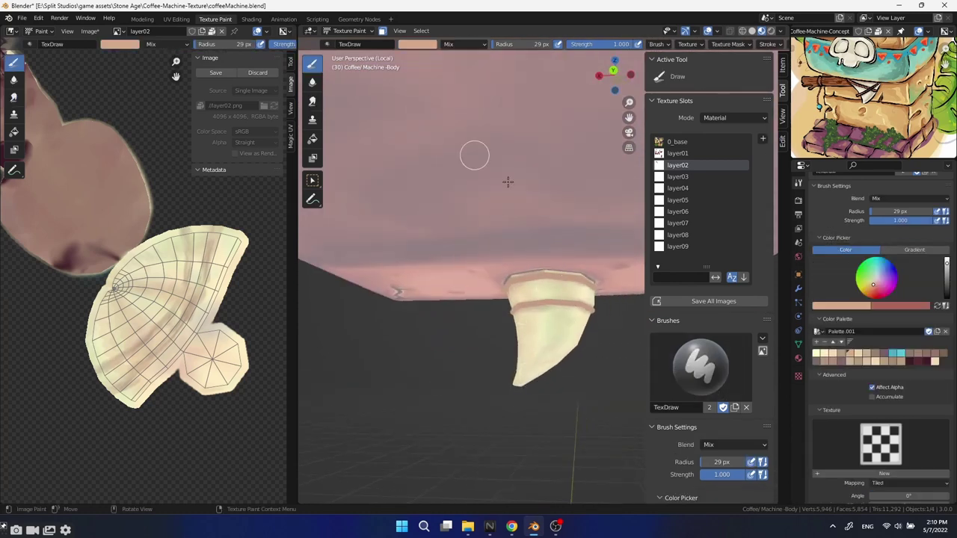
pyautogui.press('s')
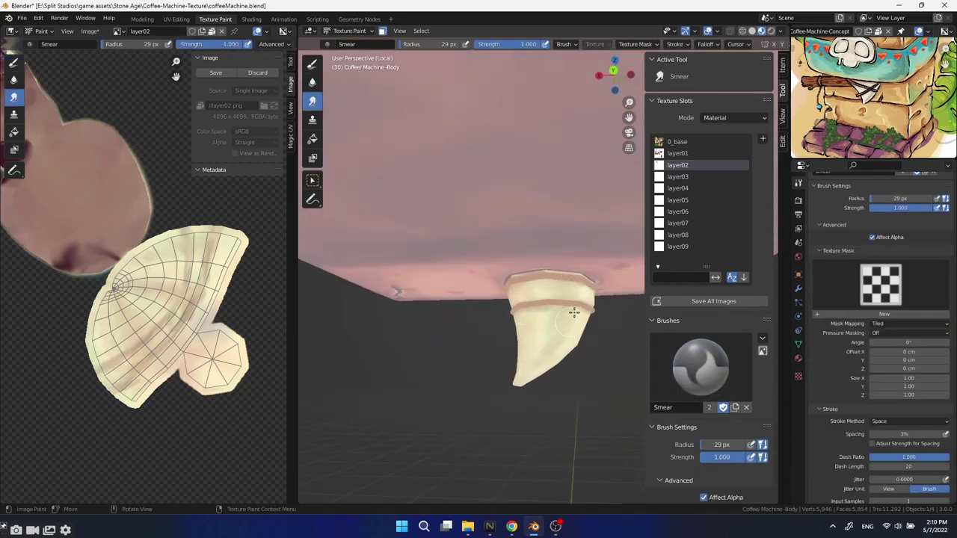
pyautogui.moveTo(520, 285)
pyautogui.mouseDown(button='middle')
pyautogui.moveTo(560, 411)
pyautogui.moveTo(521, 281)
pyautogui.mouseUp(button='middle')
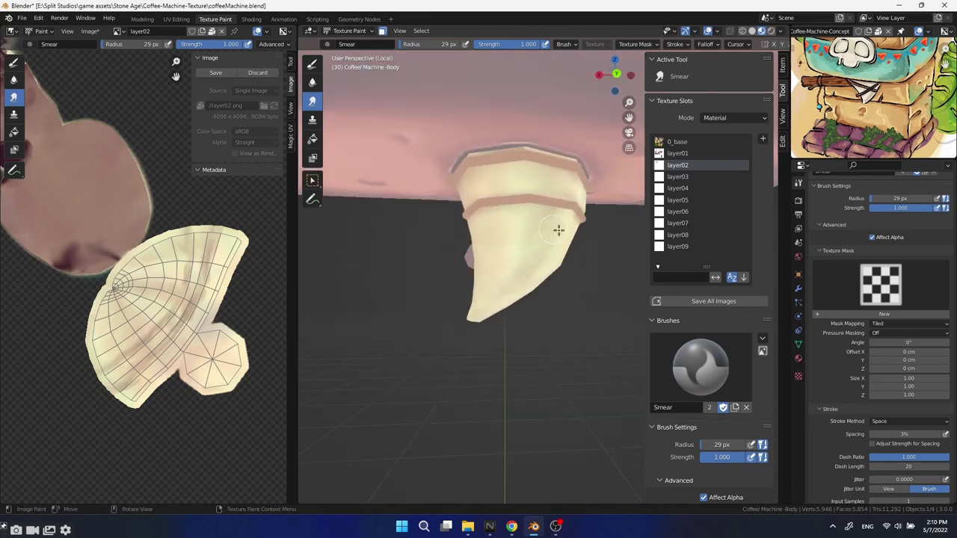
pyautogui.moveTo(541, 235)
pyautogui.mouseDown(button='middle')
pyautogui.moveTo(609, 312)
pyautogui.moveTo(553, 344)
pyautogui.mouseUp(button='middle')
pyautogui.scroll(-3, 192, 290)
# Thicken the spout's top and lower brown bands with Draw strokes.
pyautogui.scroll(4, 112, 247)
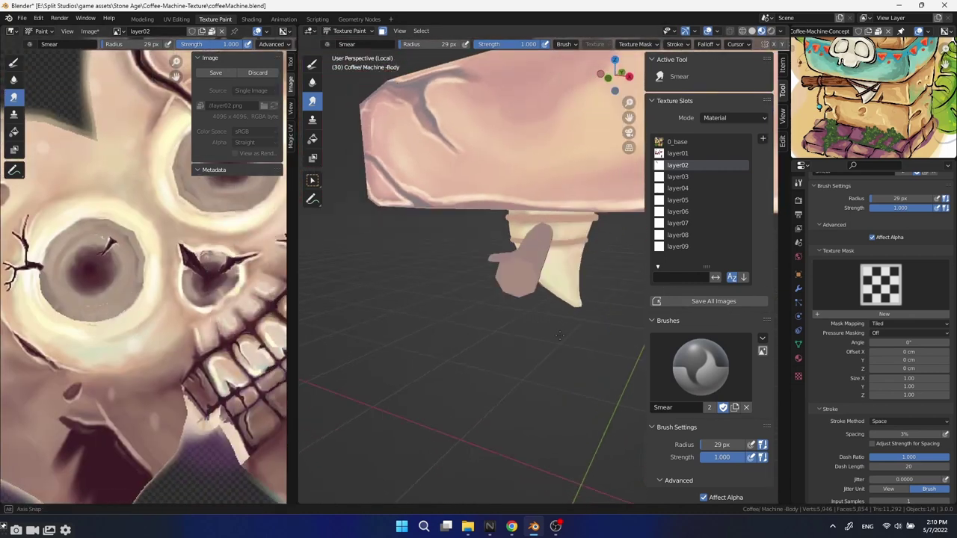
pyautogui.moveTo(486, 284); pyautogui.dragTo(523, 314, button='middle')
pyautogui.press('d')
pyautogui.scroll(-1, 869, 373)
pyautogui.scroll(-1, 869, 373)
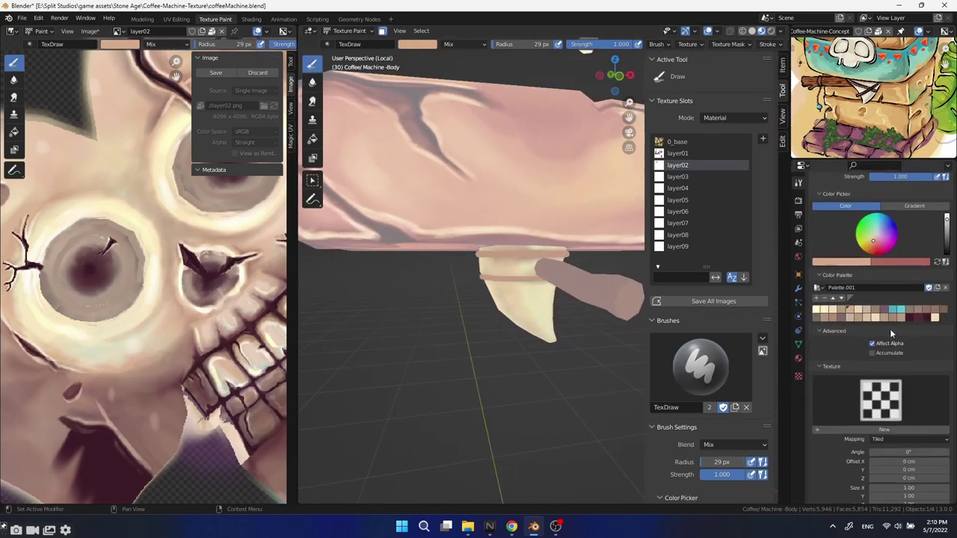
pyautogui.scroll(3, 499, 294)
pyautogui.scroll(1, 554, 262)
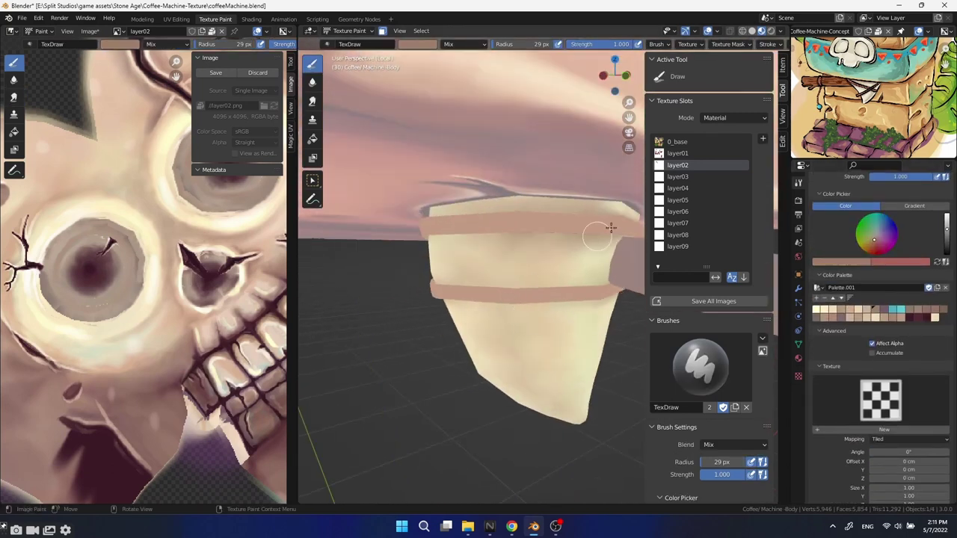
pyautogui.moveTo(621, 235); pyautogui.dragTo(449, 229)
pyautogui.moveTo(617, 285); pyautogui.dragTo(431, 282)
pyautogui.moveTo(623, 261)
pyautogui.mouseDown(button='middle')
pyautogui.moveTo(454, 258)
pyautogui.moveTo(486, 240)
pyautogui.mouseUp(button='middle')
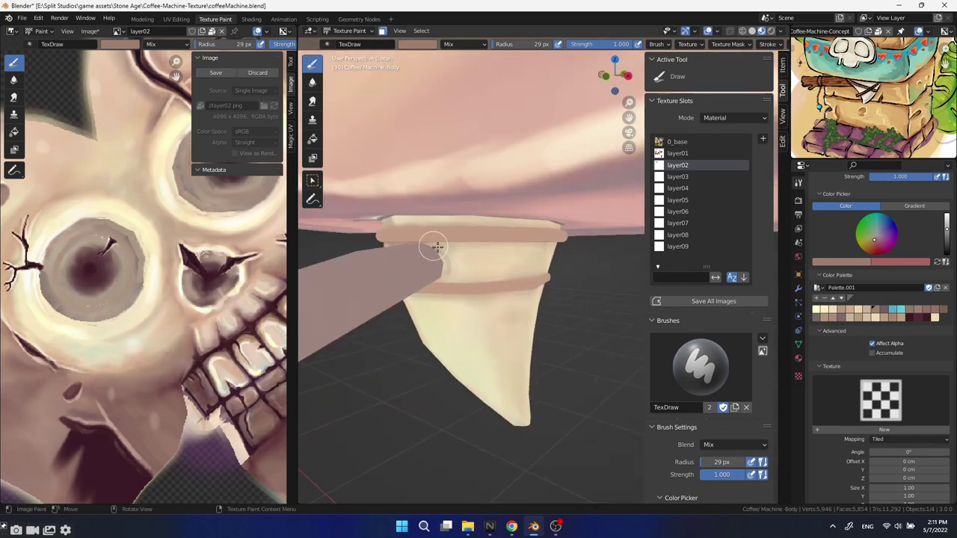
# Alternate between the Smear and Draw brushes while orbiting around the spout.
pyautogui.click(319, 101)
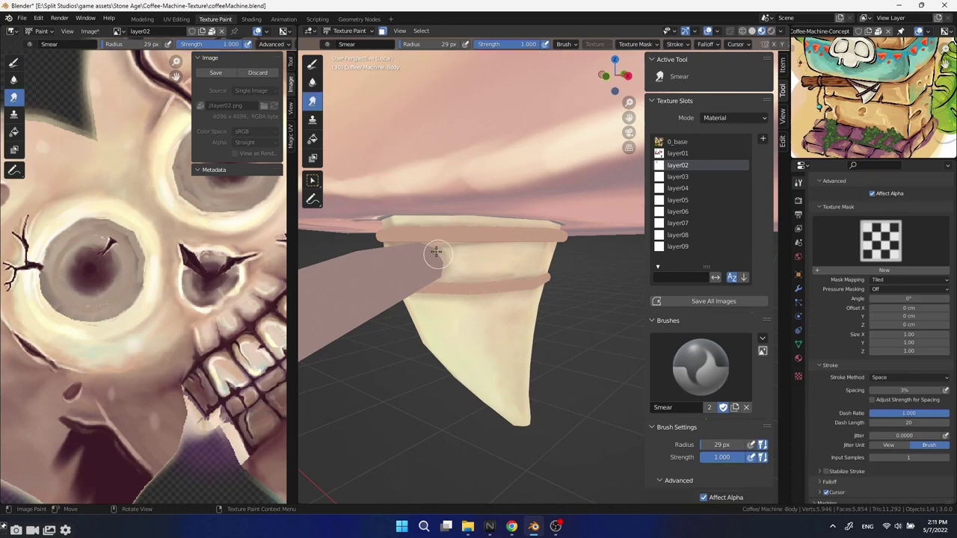
pyautogui.moveTo(525, 276); pyautogui.dragTo(544, 294, button='middle')
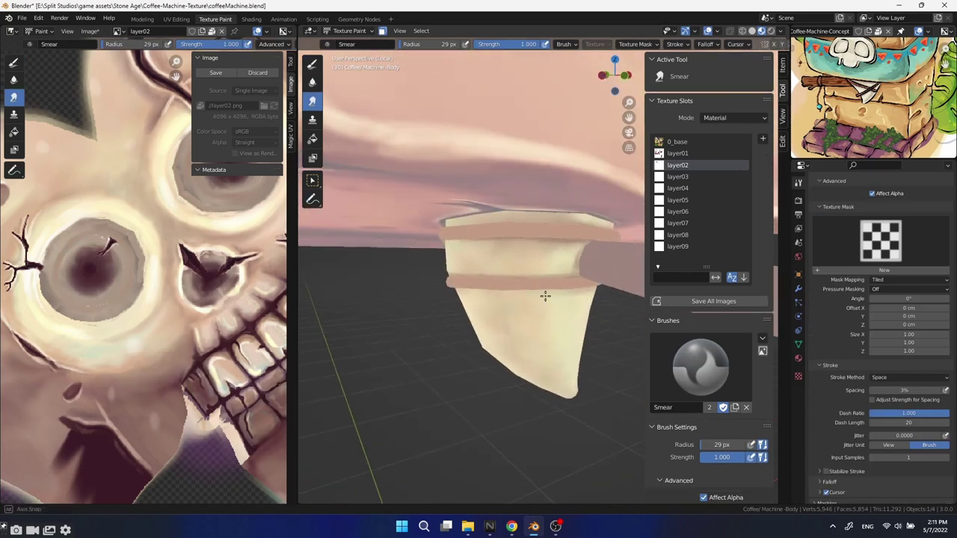
pyautogui.press('d')
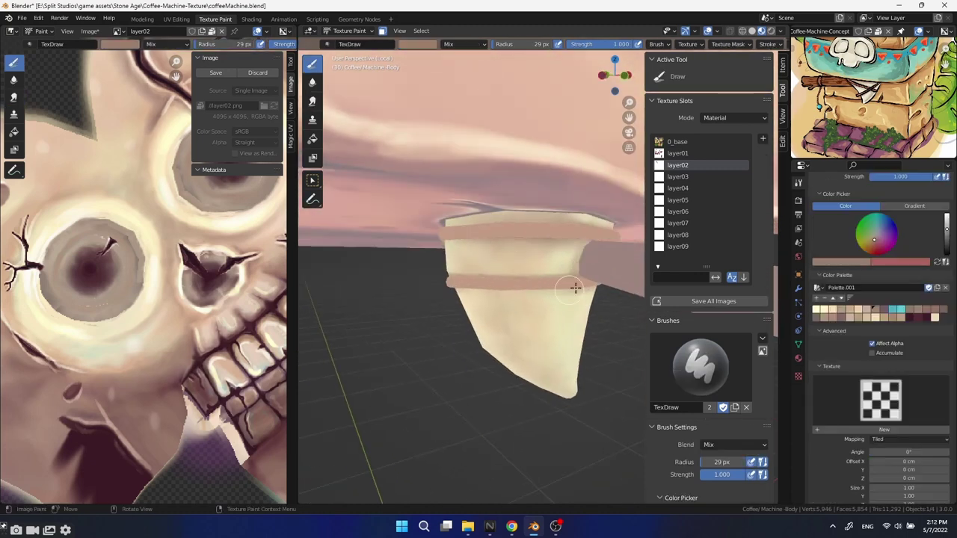
pyautogui.click(314, 102)
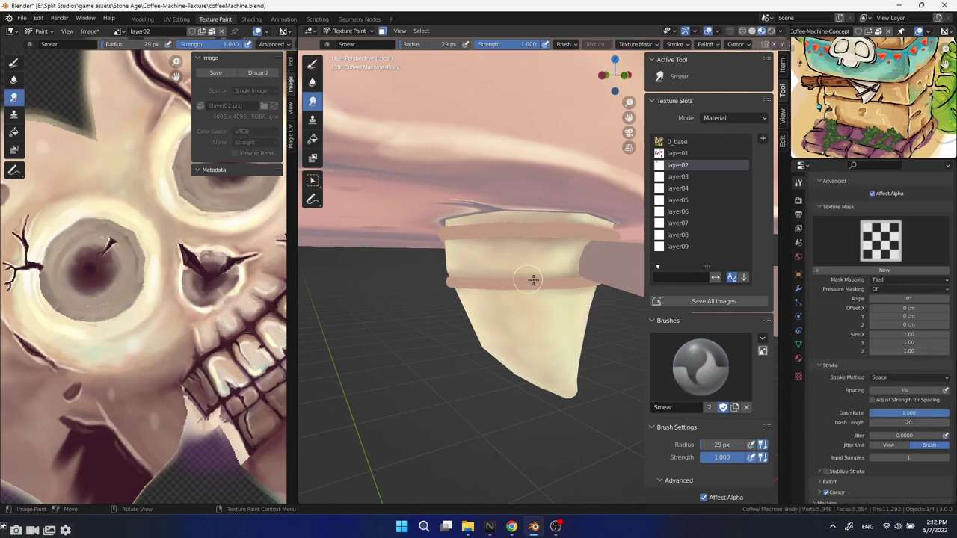
pyautogui.moveTo(533, 279); pyautogui.dragTo(487, 336, button='middle')
pyautogui.press('d')
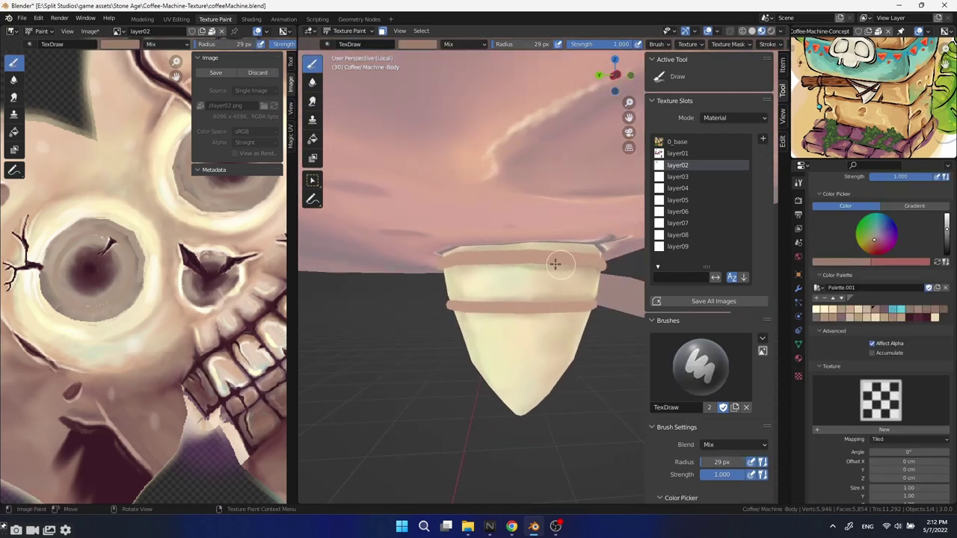
pyautogui.press('s')
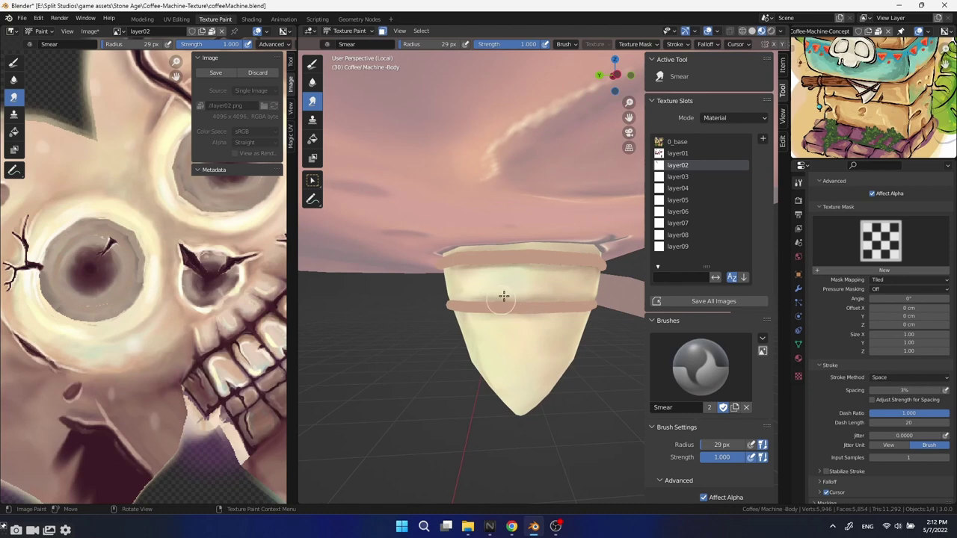
pyautogui.moveTo(525, 265); pyautogui.dragTo(564, 276, button='middle')
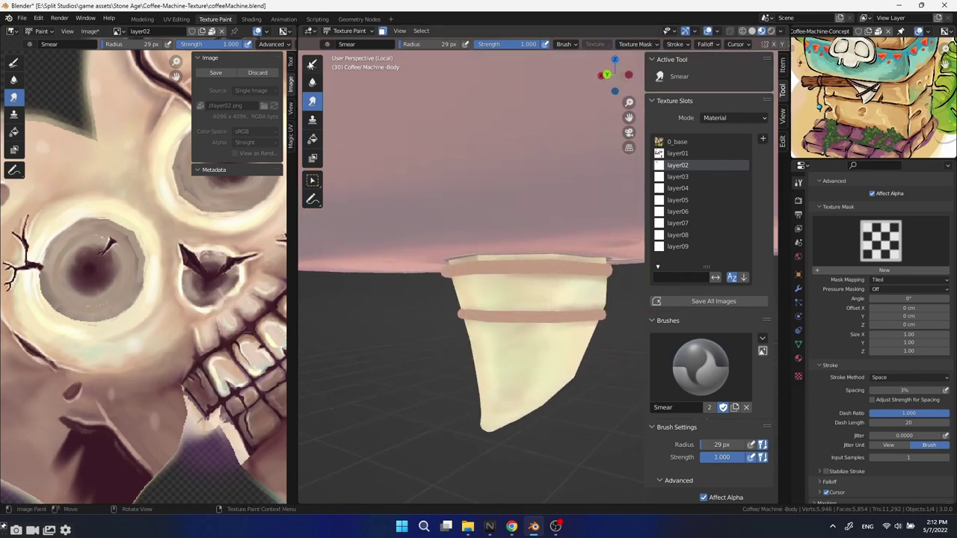
pyautogui.press('d')
pyautogui.press('s')
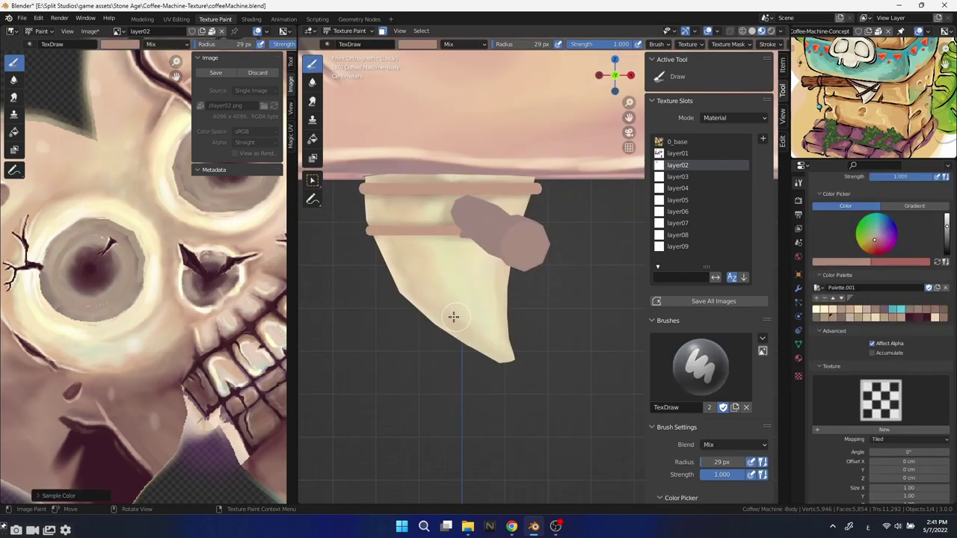
# Orbit and zoom to face the spout's pointed tip.
pyautogui.moveTo(509, 301); pyautogui.dragTo(466, 353, button='middle')
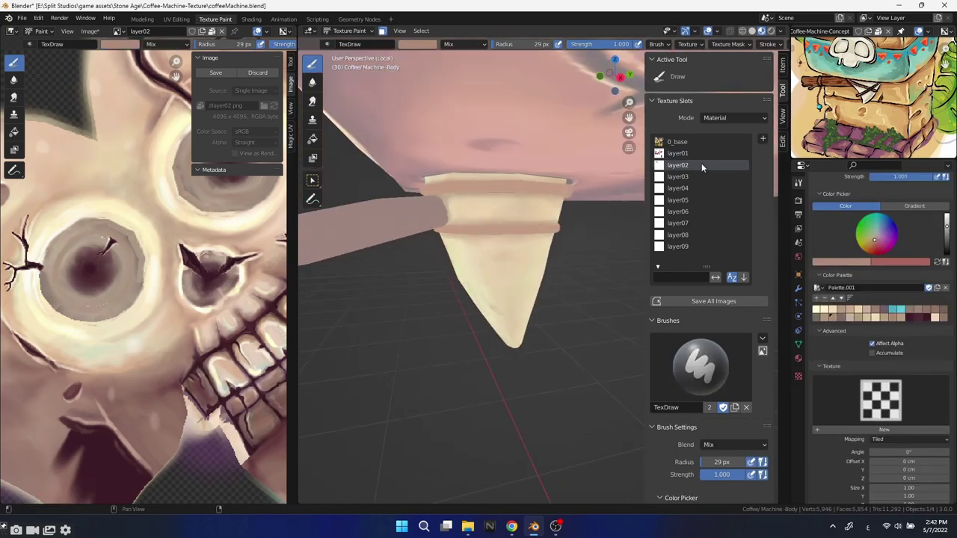
pyautogui.moveTo(532, 300); pyautogui.dragTo(543, 184, button='middle')
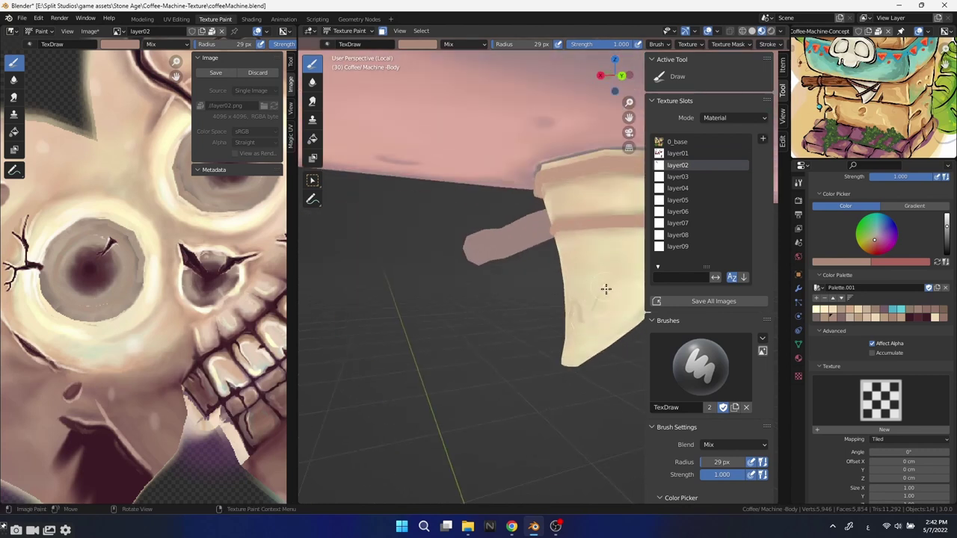
pyautogui.moveTo(582, 279)
pyautogui.mouseDown(button='middle')
pyautogui.moveTo(544, 324)
pyautogui.moveTo(507, 294)
pyautogui.moveTo(511, 364)
pyautogui.moveTo(500, 317)
pyautogui.mouseUp(button='middle')
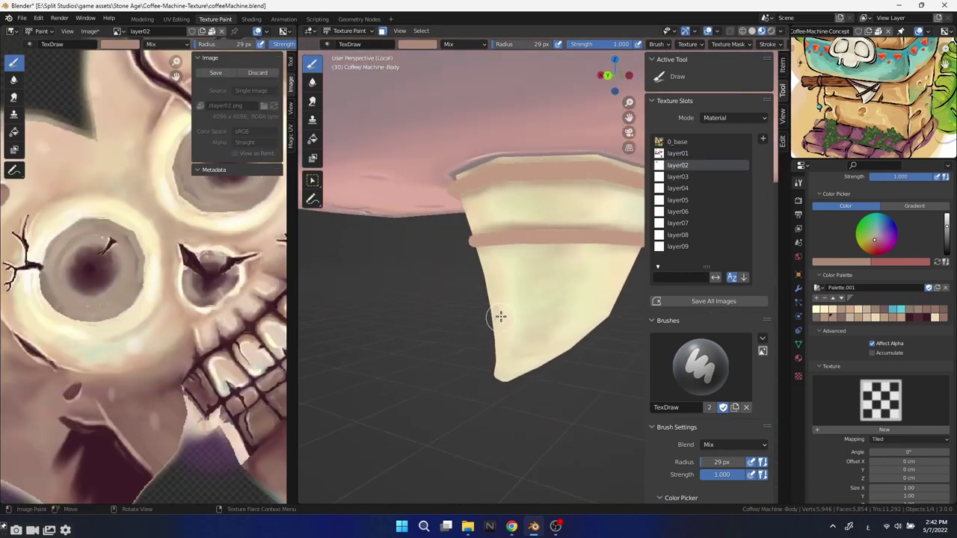
pyautogui.moveTo(539, 341); pyautogui.dragTo(497, 200, button='middle')
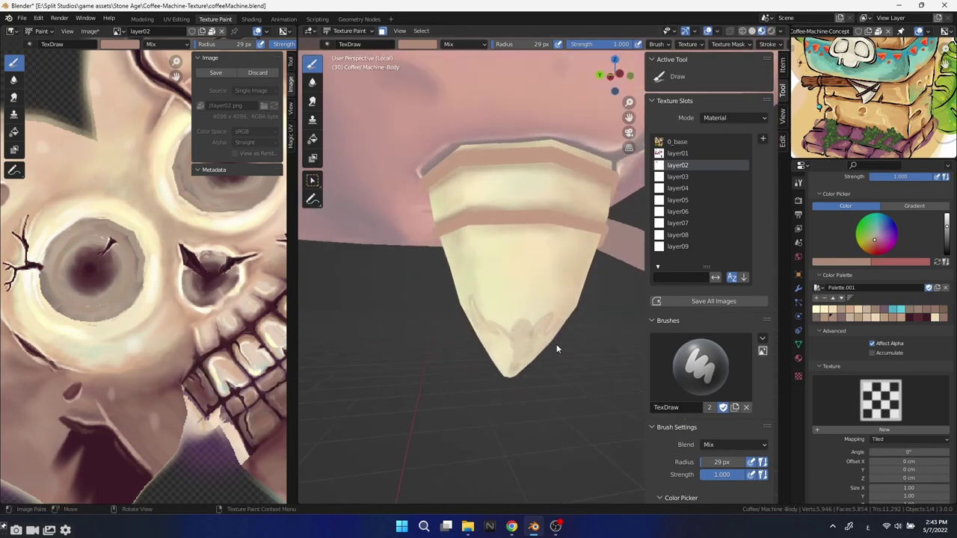
pyautogui.moveTo(558, 348)
pyautogui.mouseDown(button='middle')
pyautogui.moveTo(491, 353)
pyautogui.moveTo(515, 366)
pyautogui.moveTo(531, 340)
pyautogui.moveTo(501, 352)
pyautogui.mouseUp(button='middle')
pyautogui.scroll(-4, 193, 331)
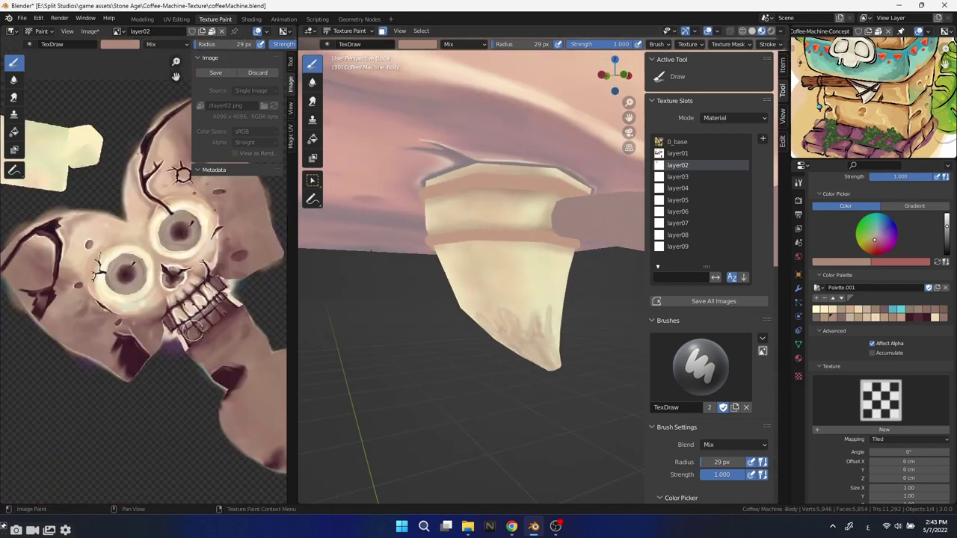
pyautogui.scroll(5, 193, 331)
# Set a 12 px brush and paint wavy dark strokes on the spout texture in the Image Editor.
pyautogui.press('f')
pyautogui.click(149, 333)
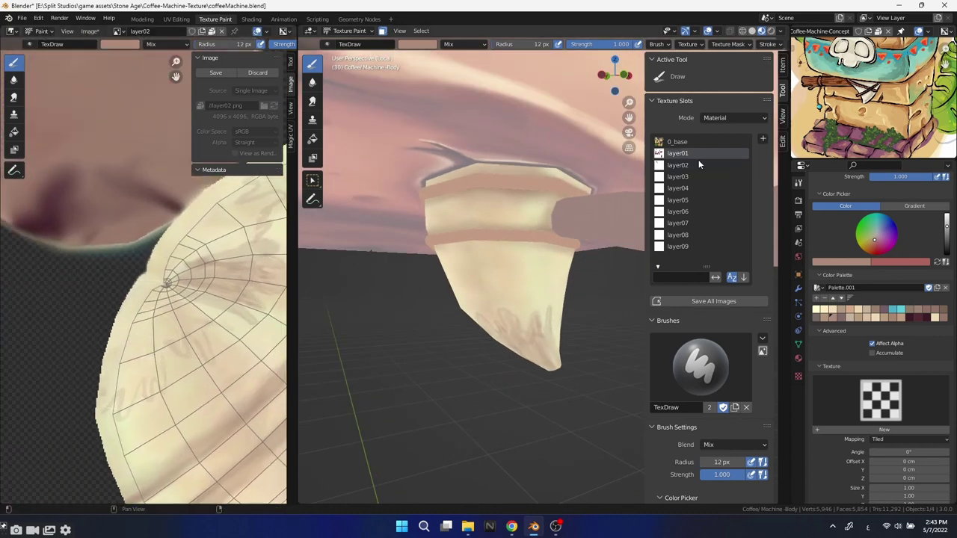
pyautogui.moveTo(157, 376)
pyautogui.mouseDown()
pyautogui.moveTo(143, 381)
pyautogui.moveTo(114, 352)
pyautogui.moveTo(139, 303)
pyautogui.moveTo(153, 341)
pyautogui.moveTo(173, 331)
pyautogui.moveTo(187, 350)
pyautogui.moveTo(206, 343)
pyautogui.moveTo(181, 307)
pyautogui.moveTo(247, 314)
pyautogui.moveTo(191, 258)
pyautogui.moveTo(159, 288)
pyautogui.moveTo(109, 388)
pyautogui.moveTo(133, 410)
pyautogui.moveTo(160, 314)
pyautogui.moveTo(184, 316)
pyautogui.mouseUp()
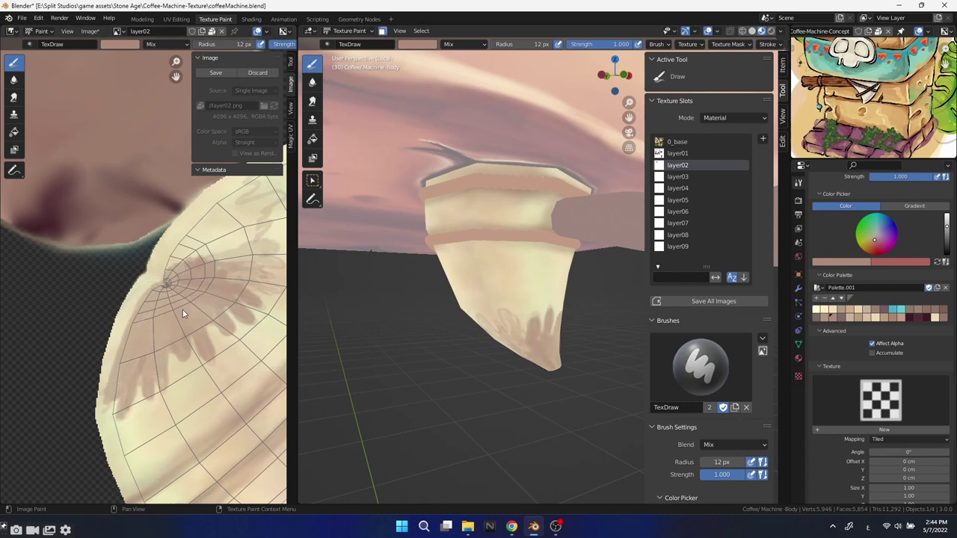
pyautogui.moveTo(189, 349)
pyautogui.mouseDown(button='middle')
pyautogui.moveTo(157, 368)
pyautogui.moveTo(140, 407)
pyautogui.mouseUp(button='middle')
pyautogui.moveTo(198, 245); pyautogui.dragTo(231, 252)
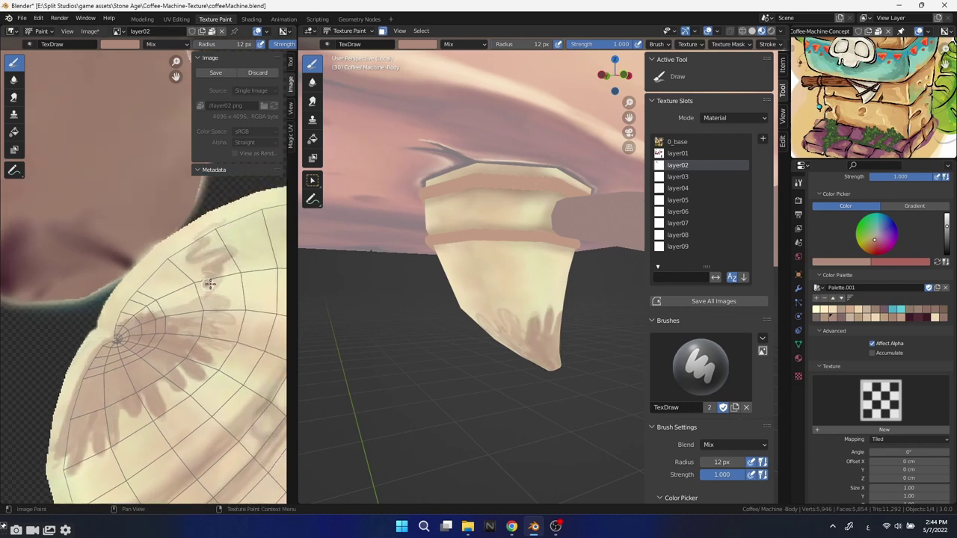
pyautogui.moveTo(210, 284)
pyautogui.mouseDown()
pyautogui.moveTo(222, 311)
pyautogui.moveTo(209, 342)
pyautogui.moveTo(199, 316)
pyautogui.moveTo(207, 261)
pyautogui.moveTo(165, 256)
pyautogui.moveTo(128, 305)
pyautogui.moveTo(173, 308)
pyautogui.mouseUp()
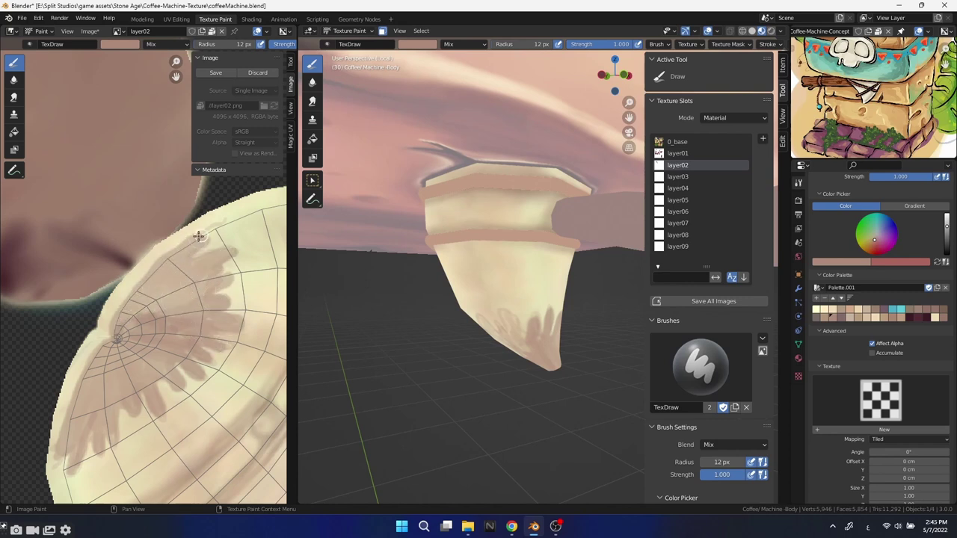
# Add short brown strokes and dabs near the cone tip in the 3D view.
pyautogui.moveTo(464, 358)
pyautogui.mouseDown(button='middle')
pyautogui.moveTo(679, 453)
pyautogui.moveTo(485, 429)
pyautogui.mouseUp(button='middle')
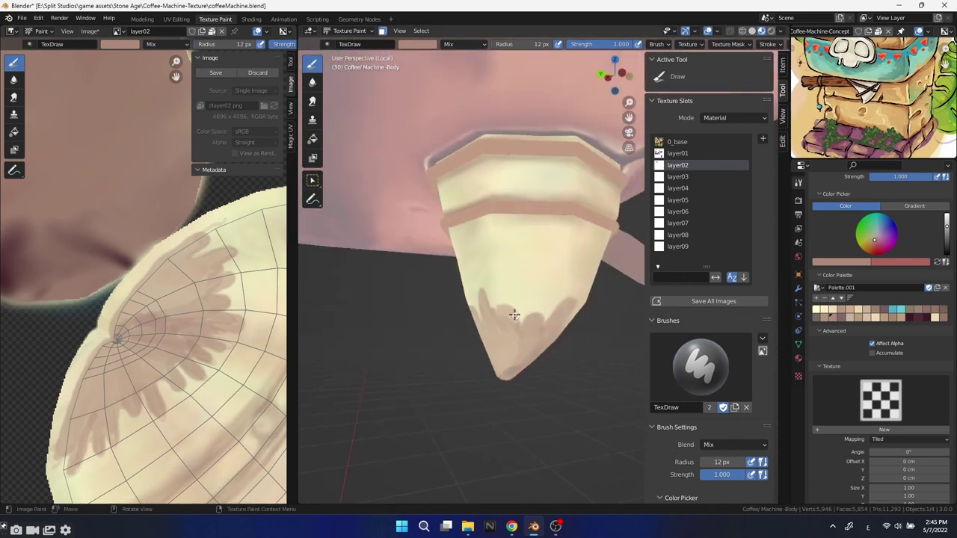
pyautogui.moveTo(516, 320); pyautogui.dragTo(545, 329)
pyautogui.moveTo(402, 237); pyautogui.dragTo(511, 357, button='middle')
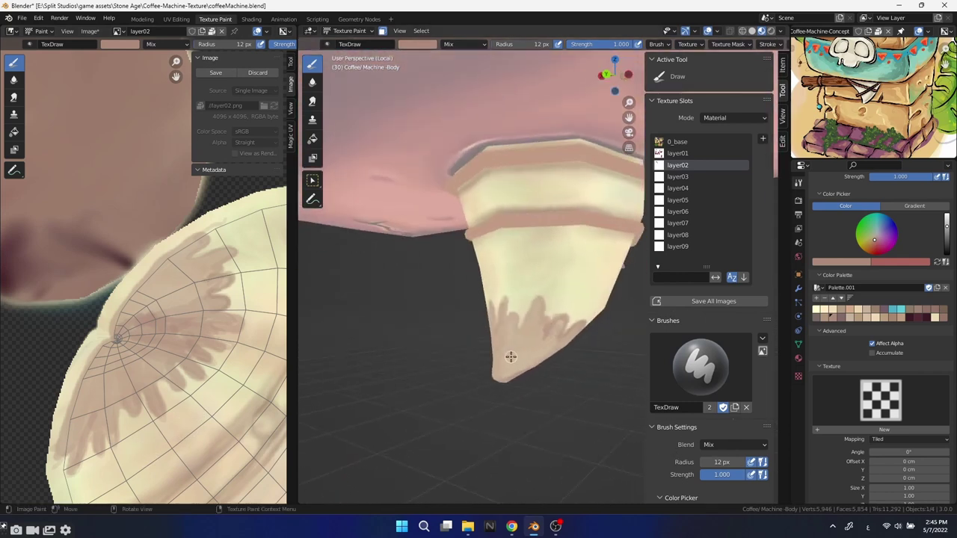
pyautogui.moveTo(514, 311); pyautogui.dragTo(560, 365, button='middle')
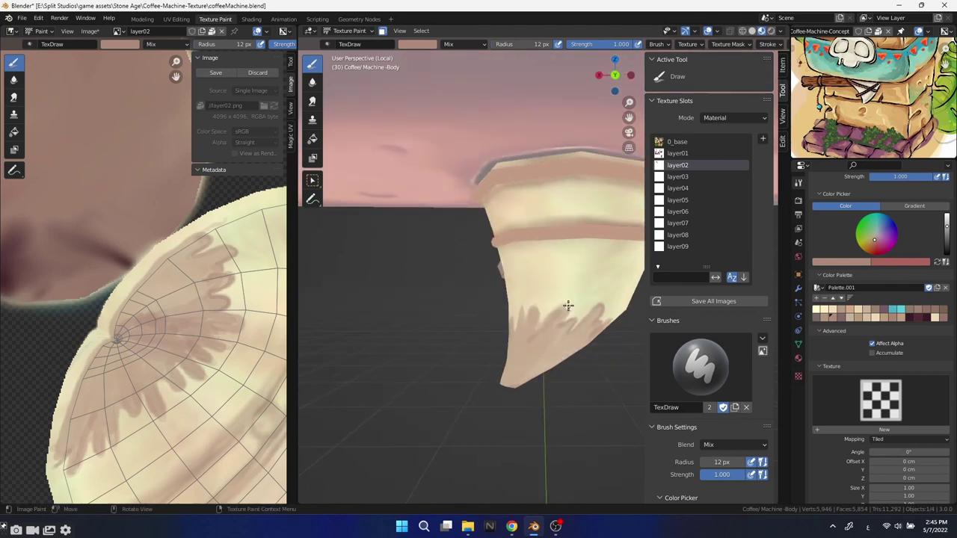
pyautogui.moveTo(532, 306); pyautogui.dragTo(548, 345, button='middle')
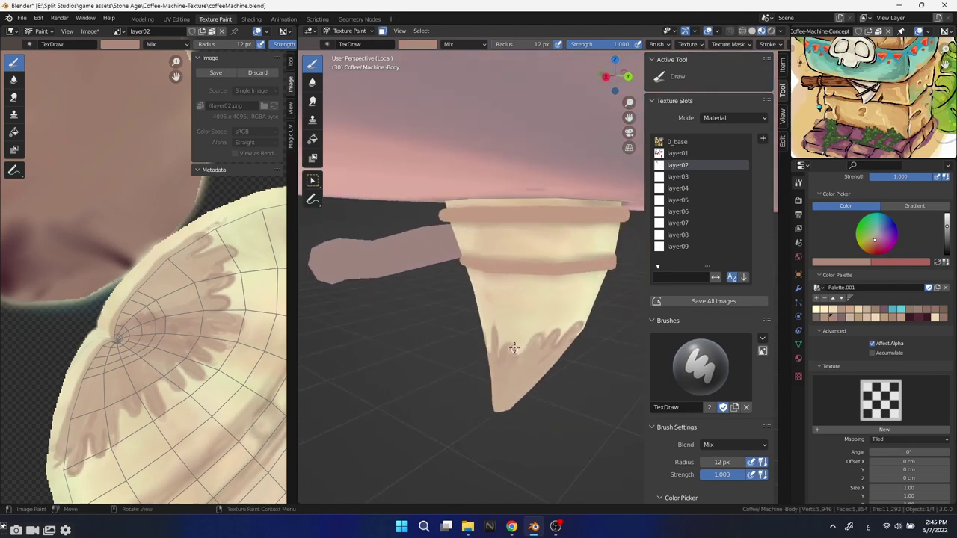
pyautogui.moveTo(514, 347); pyautogui.dragTo(527, 344)
pyautogui.moveTo(527, 346)
pyautogui.mouseDown(button='middle')
pyautogui.moveTo(618, 335)
pyautogui.moveTo(537, 352)
pyautogui.mouseUp(button='middle')
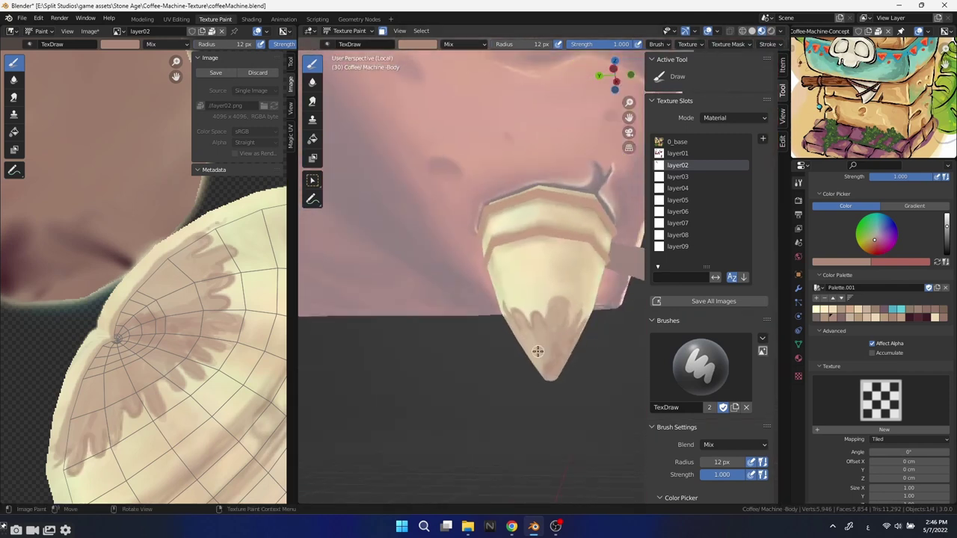
pyautogui.moveTo(552, 302); pyautogui.dragTo(438, 321, button='middle')
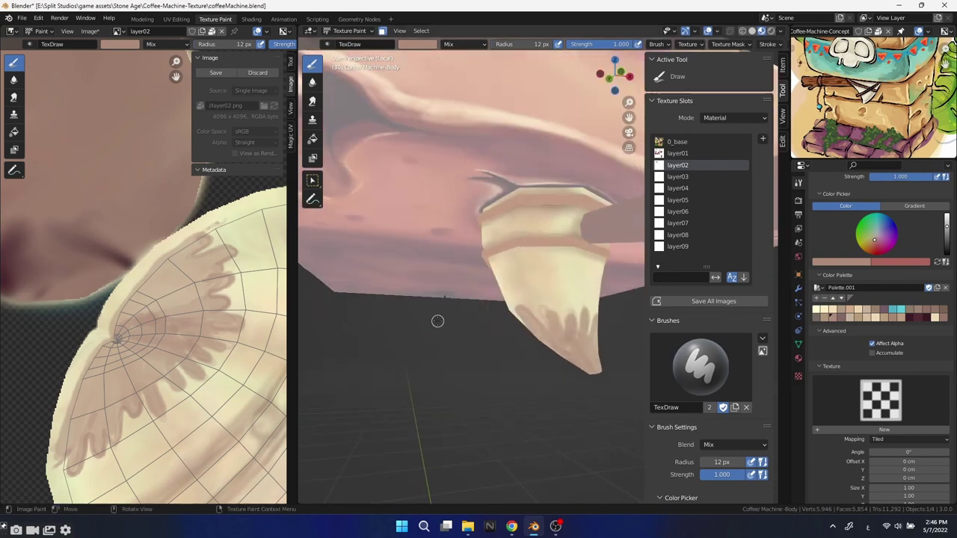
pyautogui.click(548, 329)
pyautogui.moveTo(548, 329); pyautogui.dragTo(558, 350, button='middle')
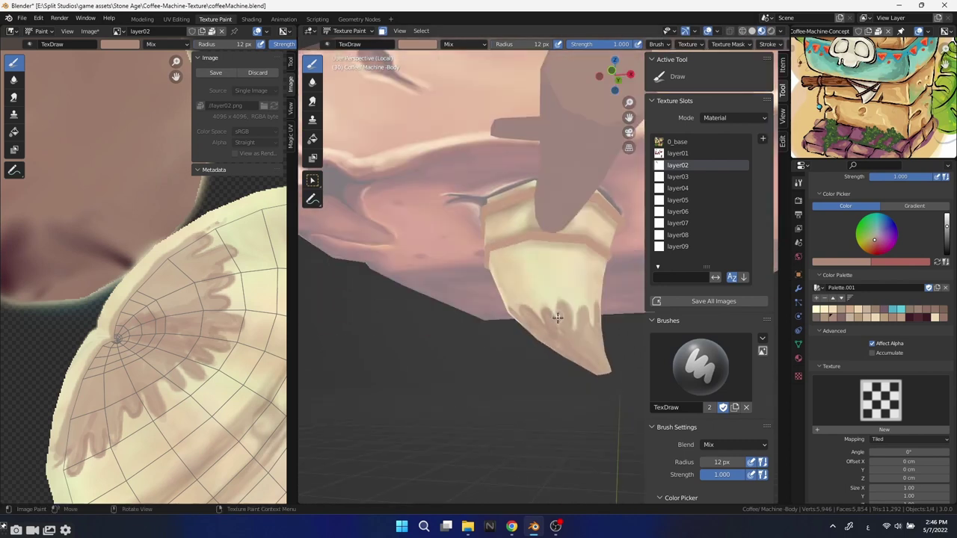
pyautogui.moveTo(608, 314); pyautogui.dragTo(568, 382, button='middle')
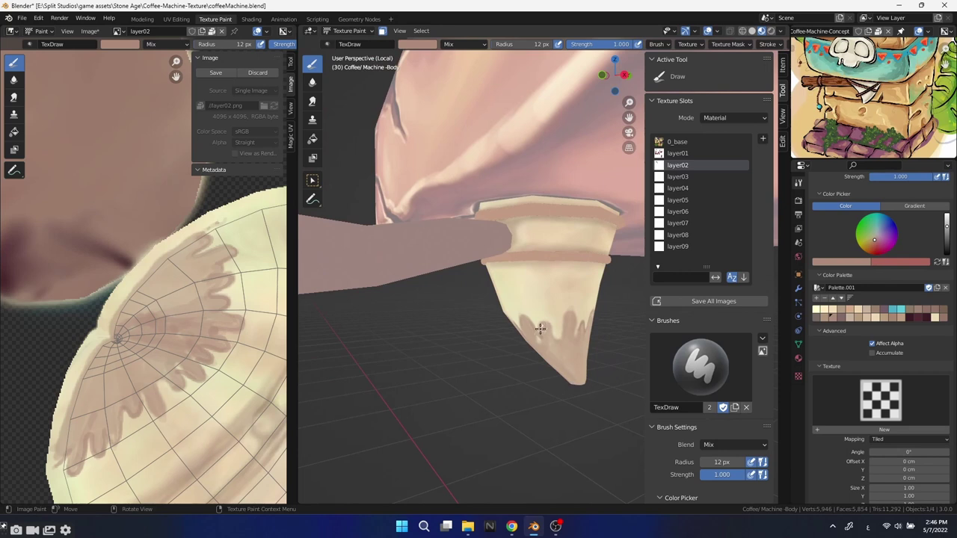
pyautogui.moveTo(574, 331); pyautogui.dragTo(523, 299, button='middle')
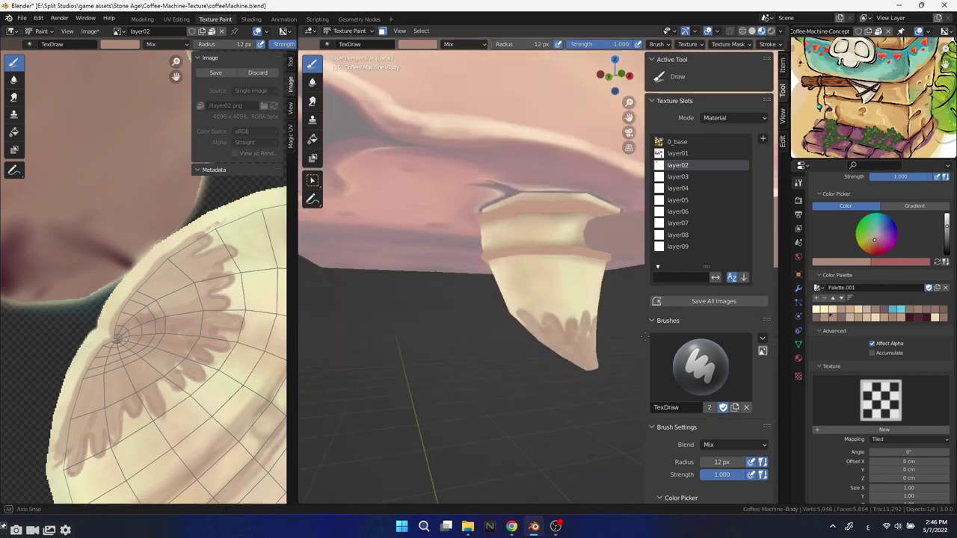
pyautogui.scroll(1, 267, 285)
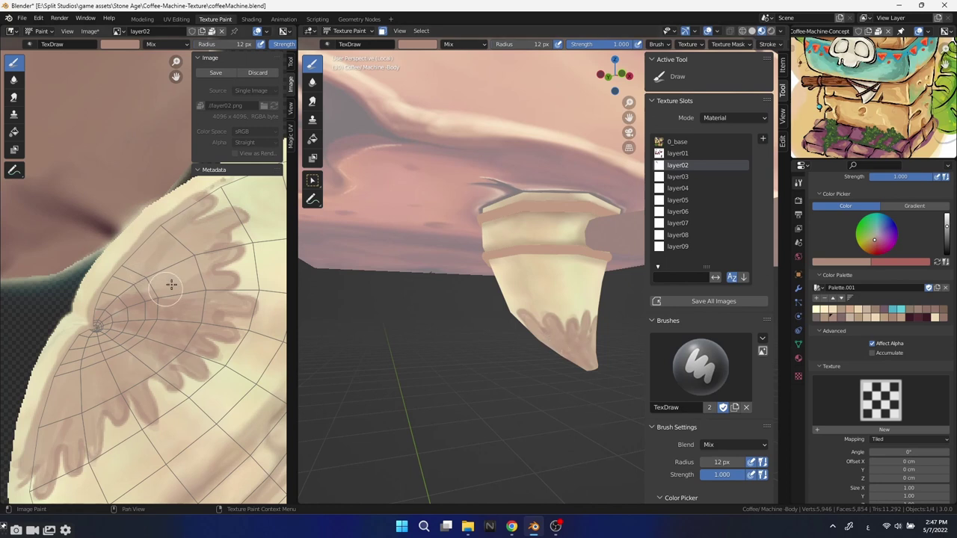
# Resize to 24 px to thicken the feathered strokes, then switch to a 6 px Smear brush.
pyautogui.press('f')
pyautogui.click(210, 257)
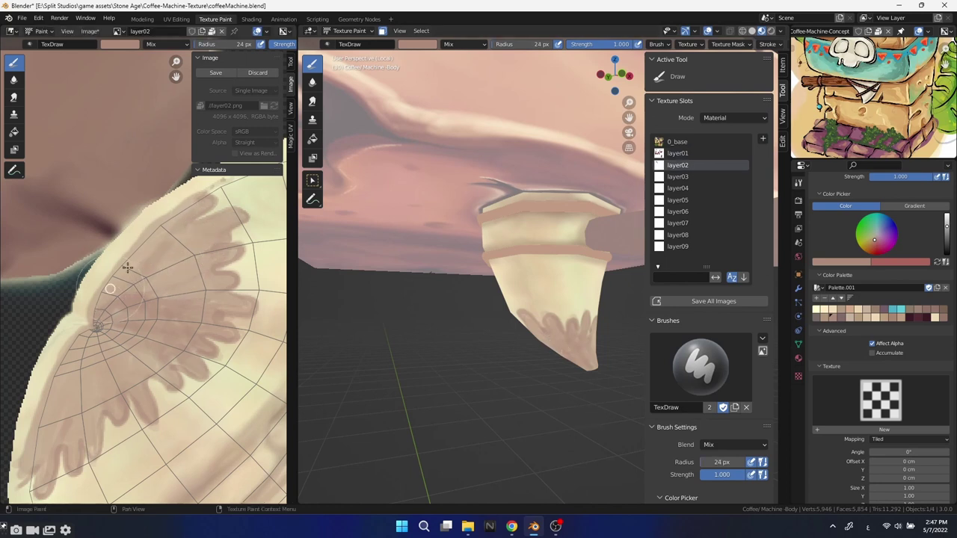
pyautogui.moveTo(182, 278)
pyautogui.mouseDown()
pyautogui.moveTo(146, 341)
pyautogui.moveTo(98, 316)
pyautogui.mouseUp()
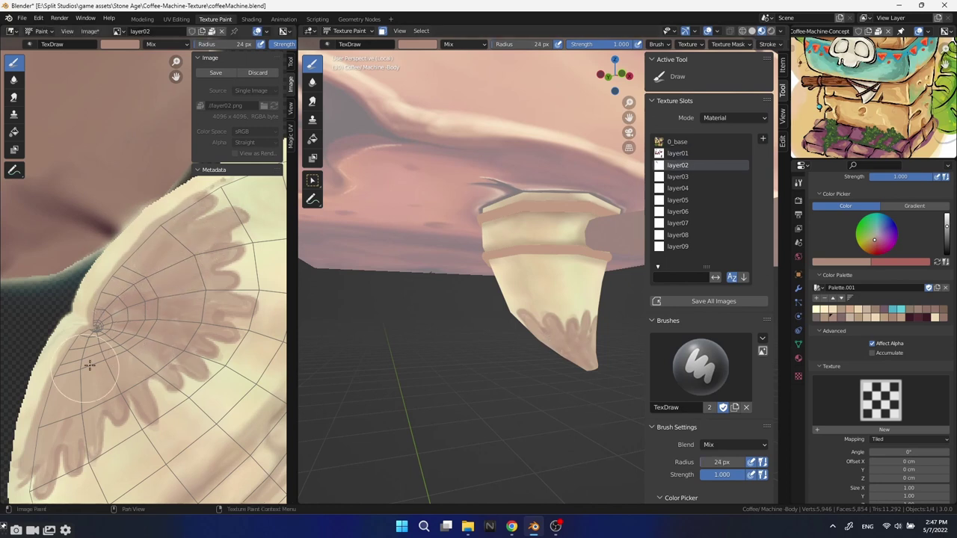
pyautogui.moveTo(89, 365)
pyautogui.mouseDown()
pyautogui.moveTo(47, 445)
pyautogui.moveTo(37, 445)
pyautogui.moveTo(75, 456)
pyautogui.moveTo(98, 391)
pyautogui.moveTo(94, 448)
pyautogui.mouseUp()
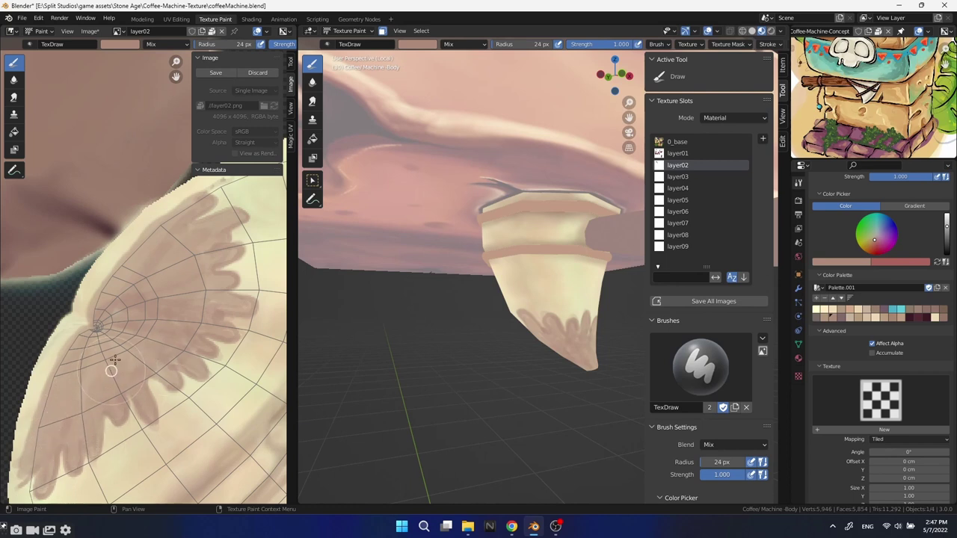
pyautogui.press('s')
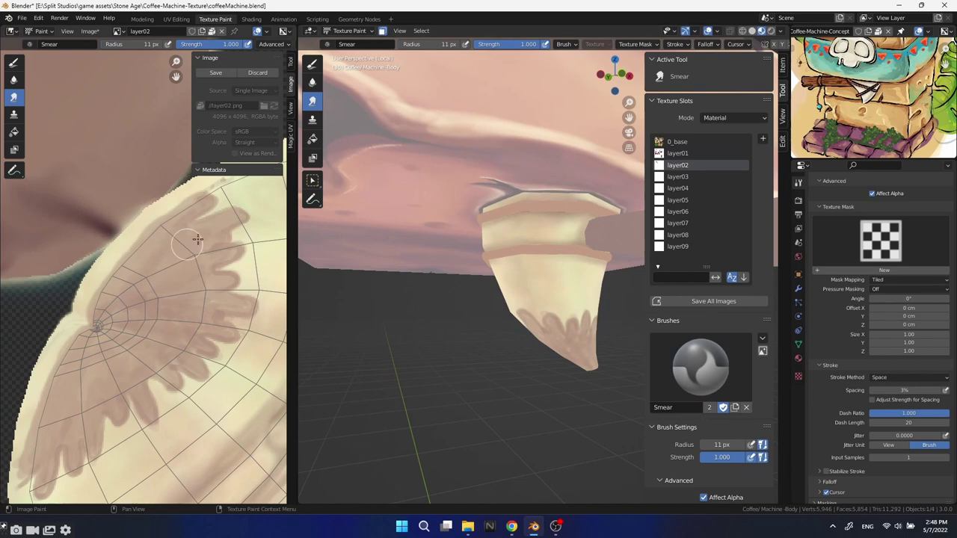
pyautogui.press('[')
pyautogui.press('[')
pyautogui.press('[')
pyautogui.moveTo(394, 330); pyautogui.dragTo(320, 171, button='middle')
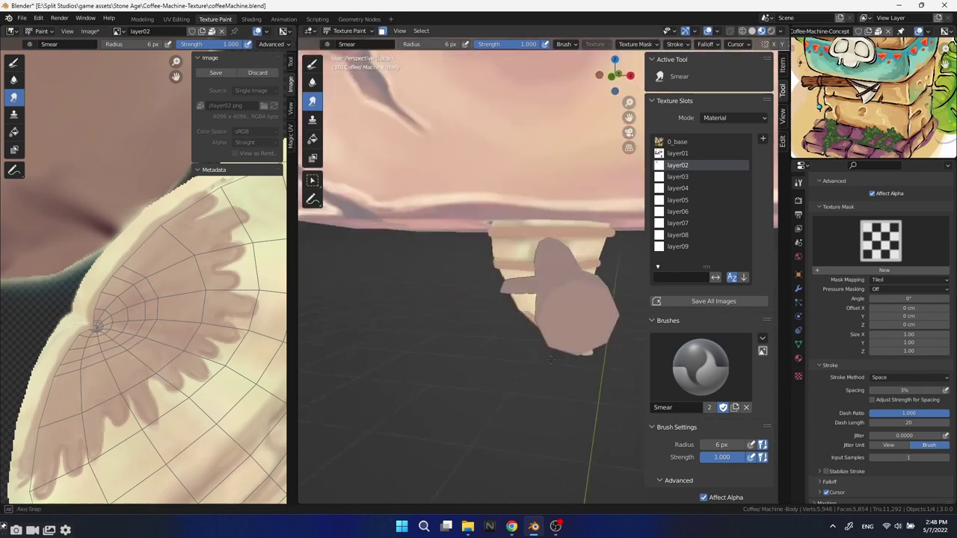
# Paint a dark ring around the spout tip in the darker palette colour.
pyautogui.click(313, 64)
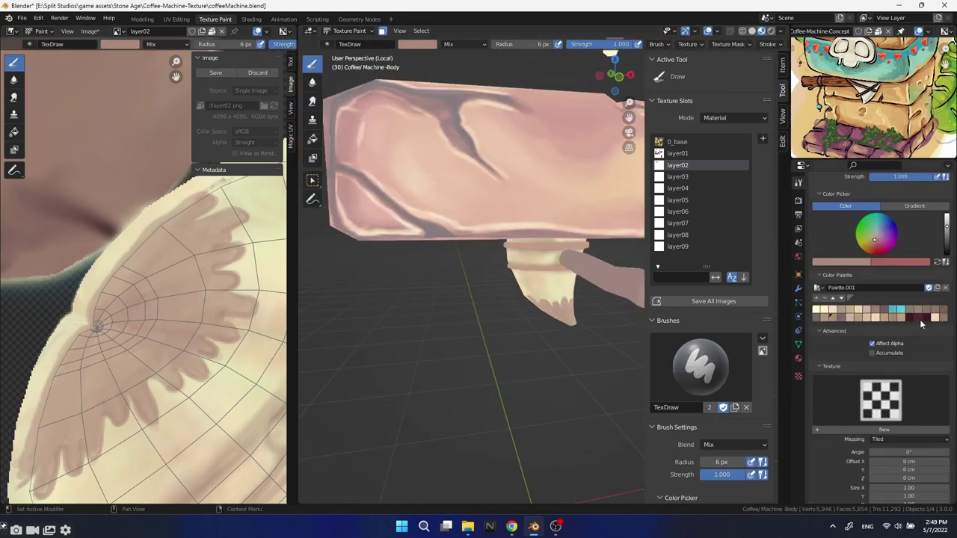
pyautogui.click(944, 317)
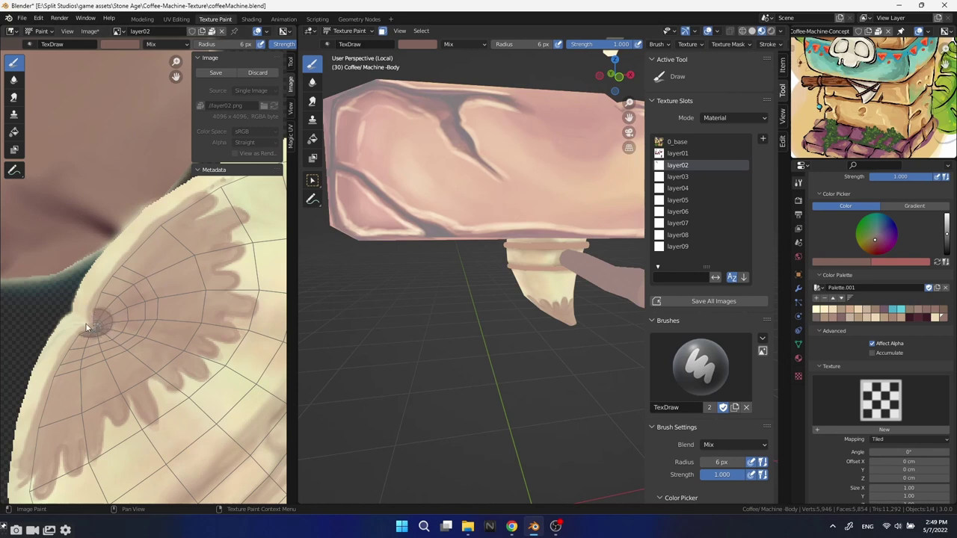
pyautogui.moveTo(449, 321); pyautogui.dragTo(522, 314, button='middle')
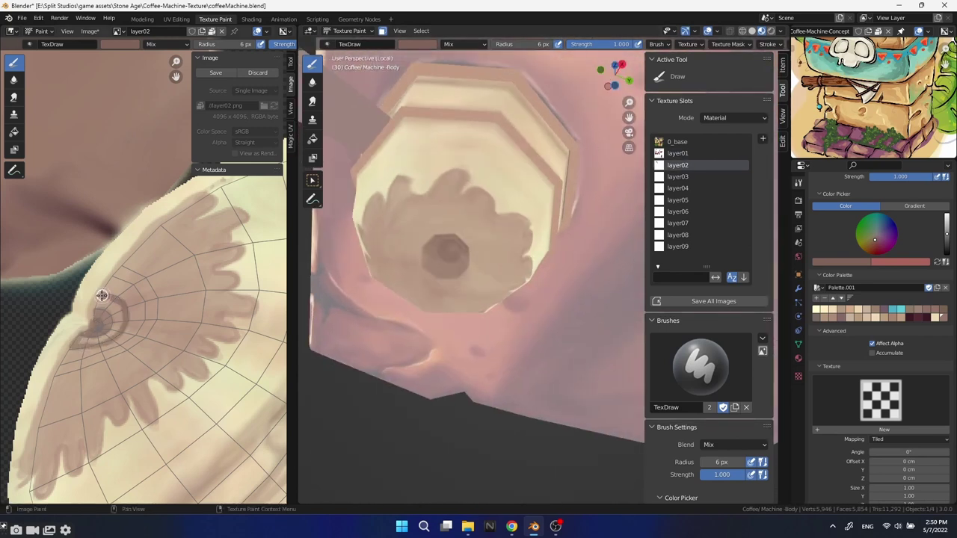
pyautogui.moveTo(102, 295)
pyautogui.mouseDown()
pyautogui.moveTo(112, 318)
pyautogui.moveTo(82, 344)
pyautogui.mouseUp()
pyautogui.moveTo(449, 314)
pyautogui.mouseDown(button='middle')
pyautogui.moveTo(492, 402)
pyautogui.moveTo(471, 374)
pyautogui.mouseUp(button='middle')
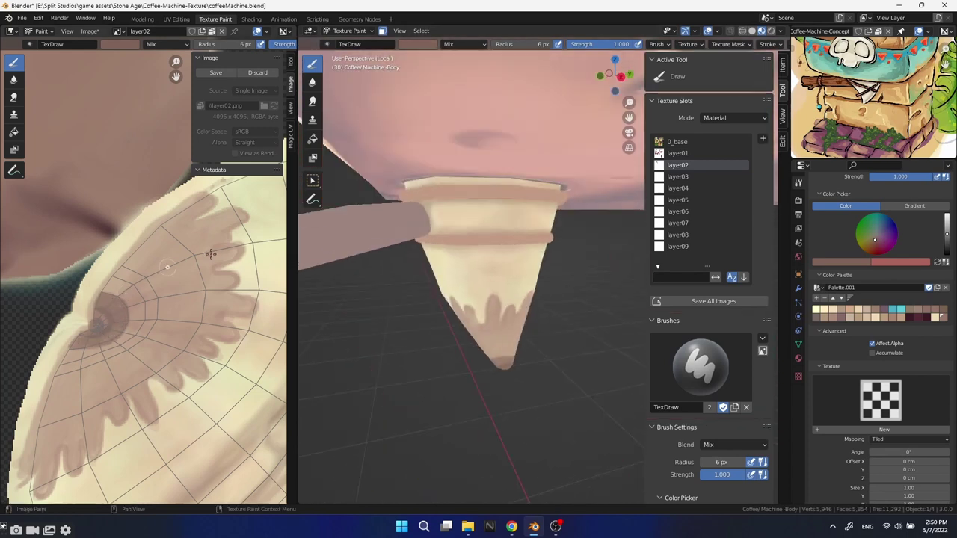
# Enlarge the brush to 64 px and view the cone from the front on layer02.
pyautogui.hotkey('ctrl', 'z')
pyautogui.hotkey('ctrl', 'z')
pyautogui.hotkey('ctrl', 'z')
pyautogui.moveTo(458, 299)
pyautogui.mouseDown(button='middle')
pyautogui.moveTo(492, 341)
pyautogui.moveTo(314, 292)
pyautogui.mouseUp(button='middle')
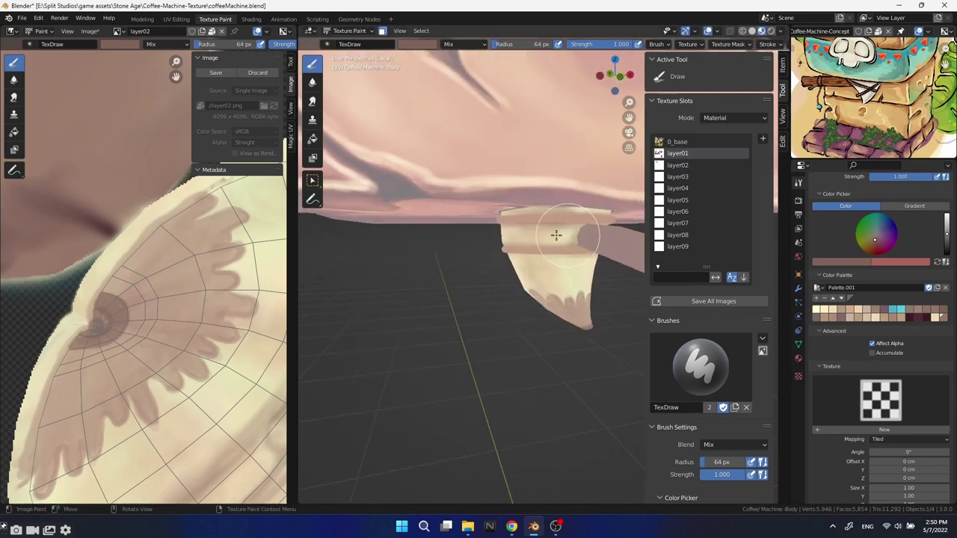
pyautogui.press('KP_1')
pyautogui.scroll(4, 513, 316)
pyautogui.hotkey('ctrl', 'shift', 'z')
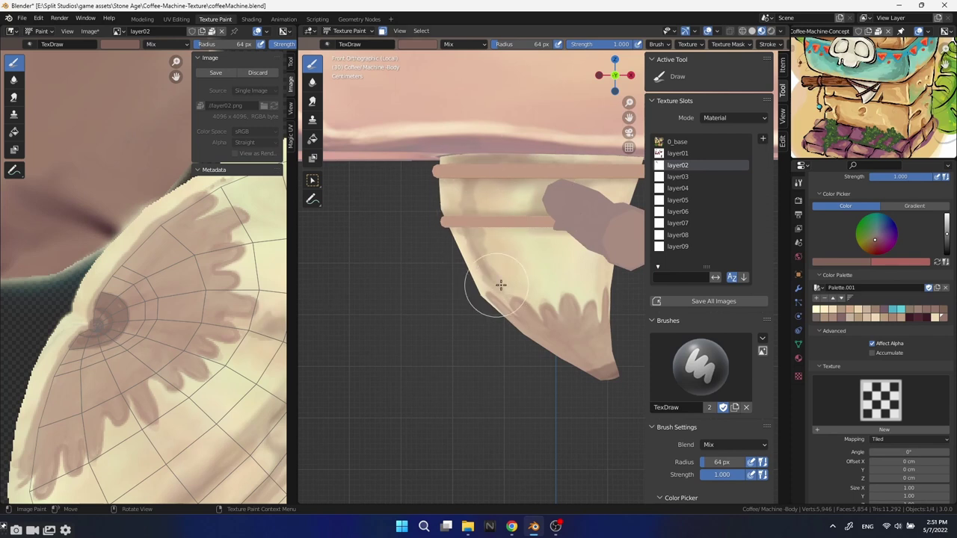
# Select the Smear brush while orbiting around the cone and spout.
pyautogui.moveTo(433, 224); pyautogui.dragTo(470, 265, button='middle')
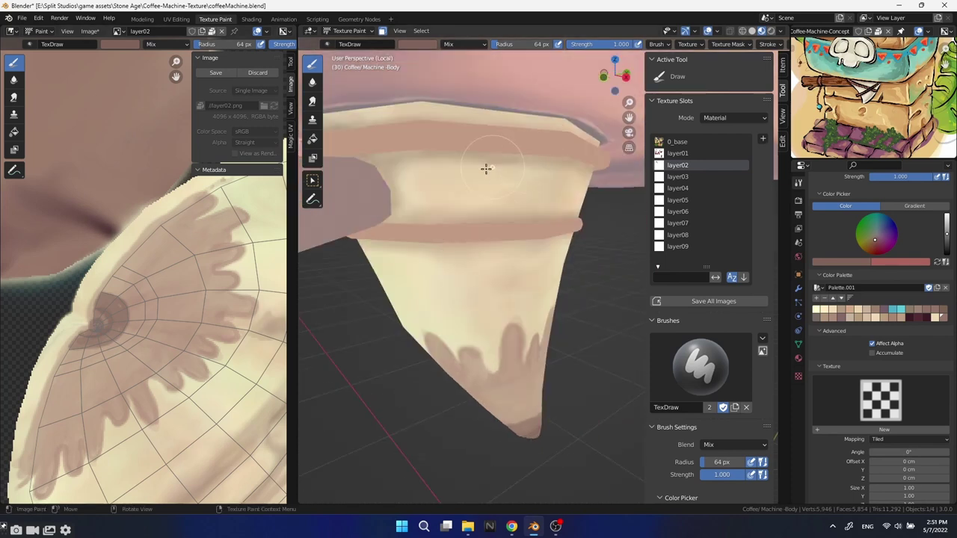
pyautogui.moveTo(498, 299)
pyautogui.mouseDown(button='middle')
pyautogui.moveTo(503, 336)
pyautogui.moveTo(566, 331)
pyautogui.mouseUp(button='middle')
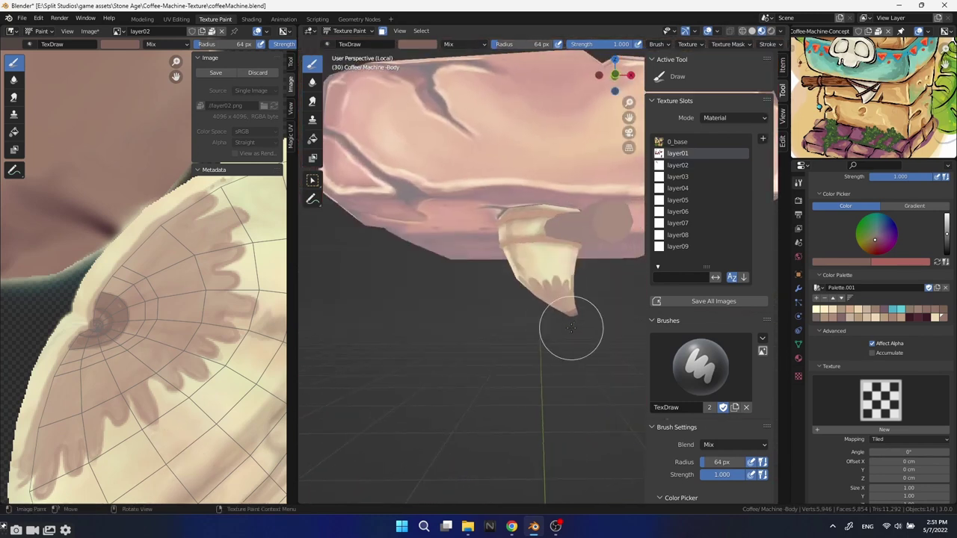
pyautogui.moveTo(554, 269); pyautogui.dragTo(524, 216, button='middle')
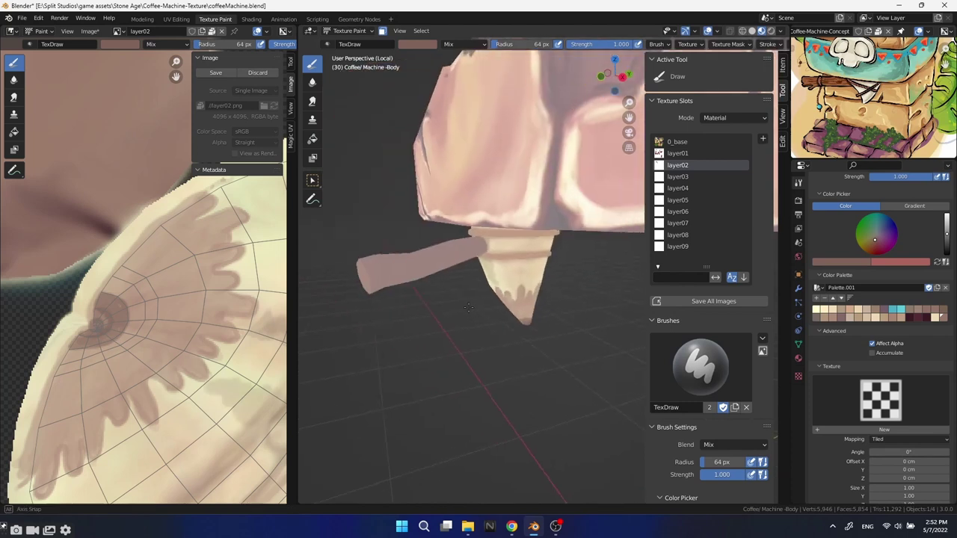
pyautogui.moveTo(516, 269)
pyautogui.mouseDown(button='middle')
pyautogui.moveTo(311, 327)
pyautogui.moveTo(451, 205)
pyautogui.mouseUp(button='middle')
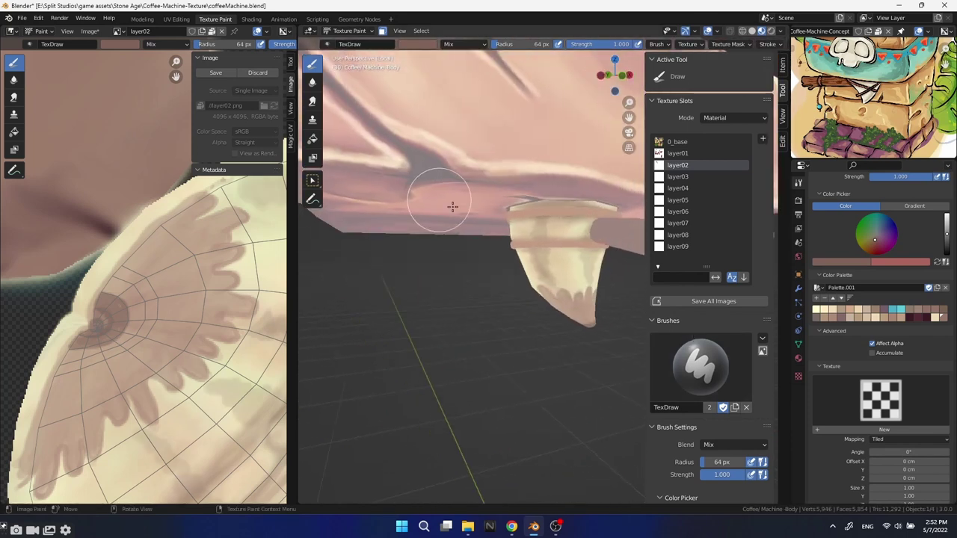
pyautogui.press('s')
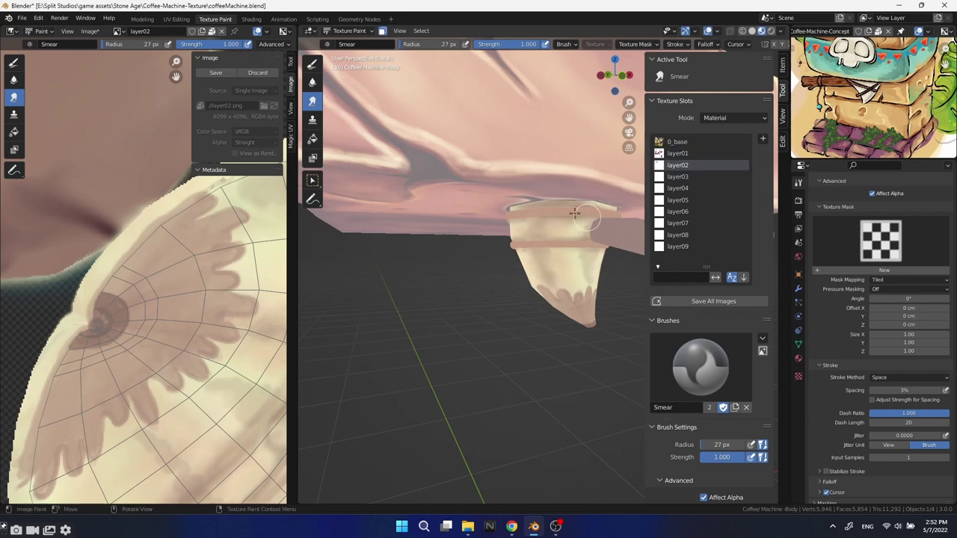
pyautogui.moveTo(401, 197); pyautogui.dragTo(476, 187, button='middle')
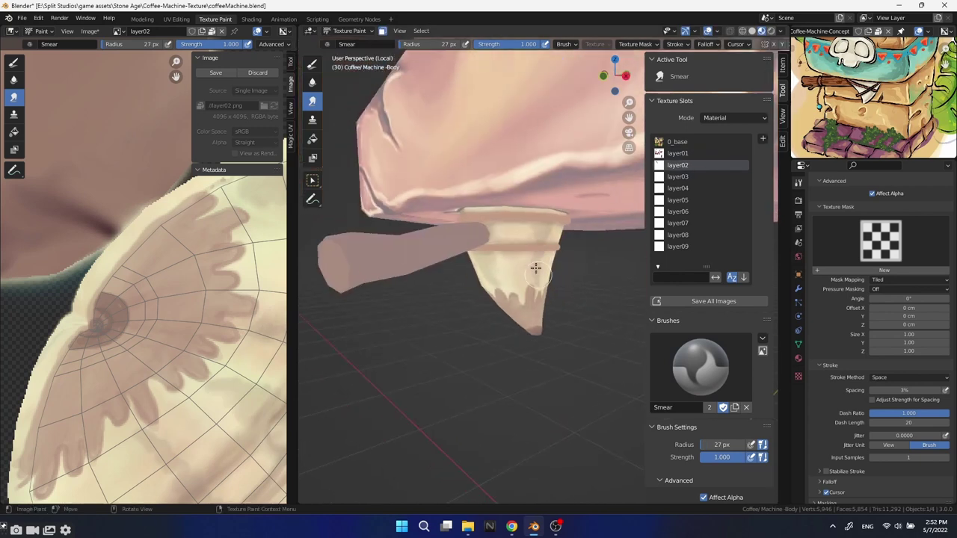
pyautogui.moveTo(501, 240); pyautogui.dragTo(332, 249, button='middle')
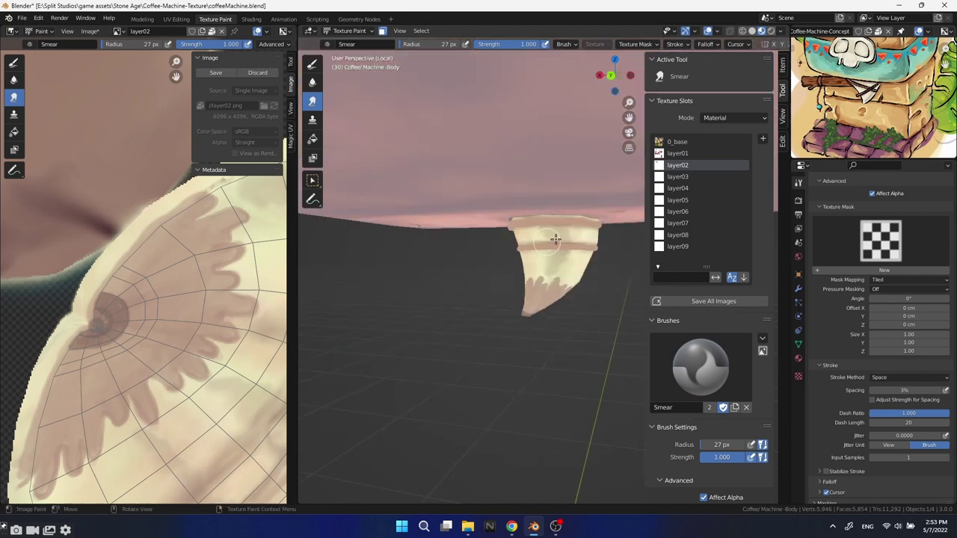
pyautogui.moveTo(556, 250); pyautogui.dragTo(466, 335, button='middle')
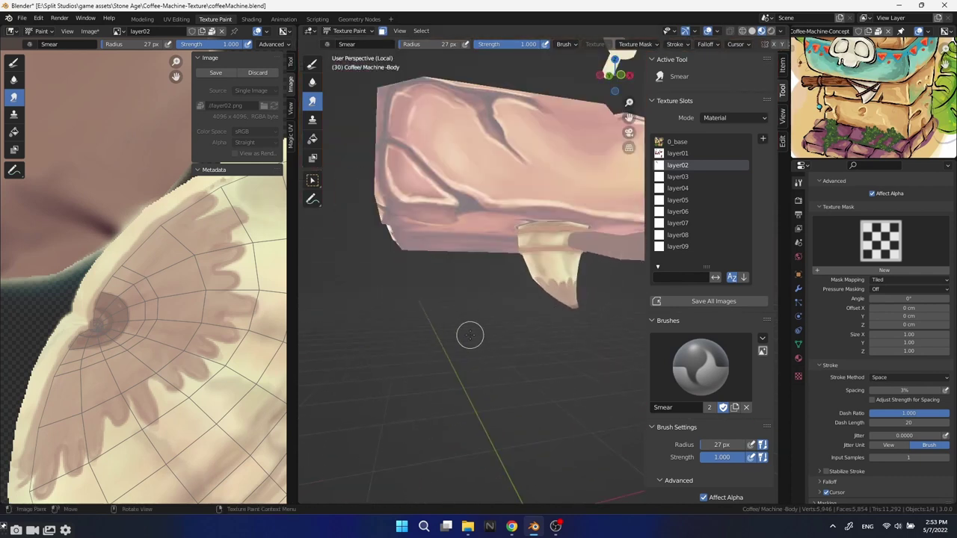
# Switch to the Draw brush and set its radius to 7 px.
pyautogui.press('d')
pyautogui.moveTo(538, 351); pyautogui.dragTo(503, 320, button='middle')
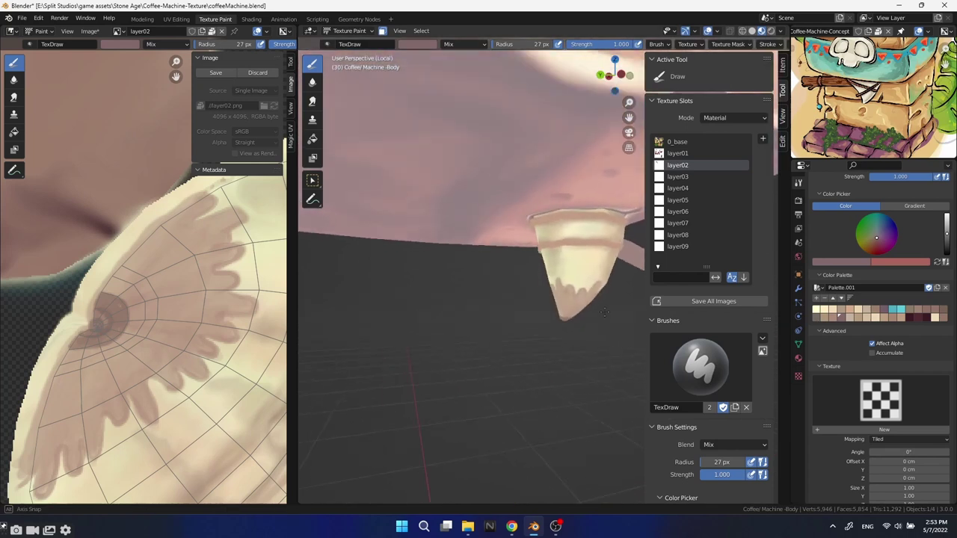
pyautogui.press('f')
pyautogui.click(561, 273)
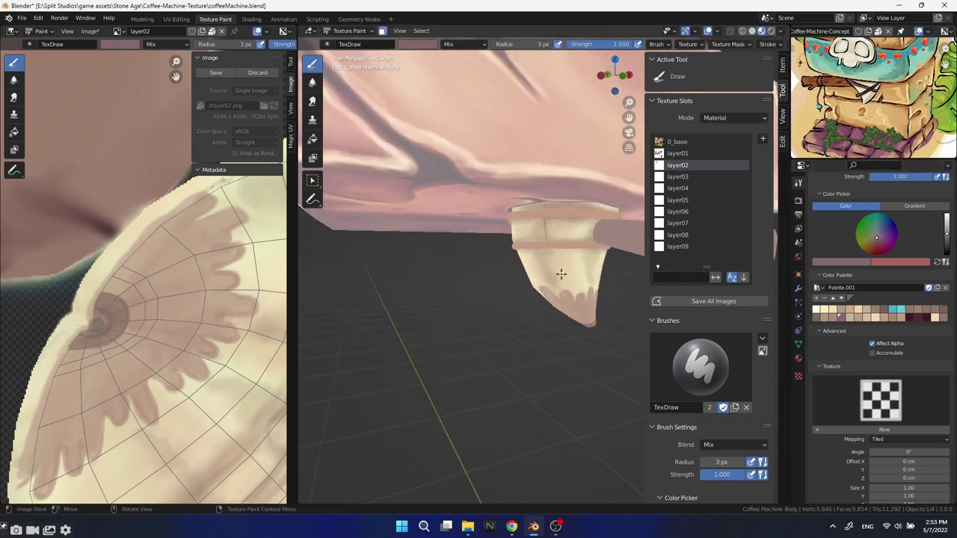
pyautogui.press('f')
pyautogui.click(566, 303)
# Inspect the spout's wavy band from above, the side and below.
pyautogui.moveTo(565, 213)
pyautogui.mouseDown(button='middle')
pyautogui.moveTo(536, 203)
pyautogui.moveTo(515, 212)
pyautogui.moveTo(501, 267)
pyautogui.moveTo(481, 224)
pyautogui.mouseUp(button='middle')
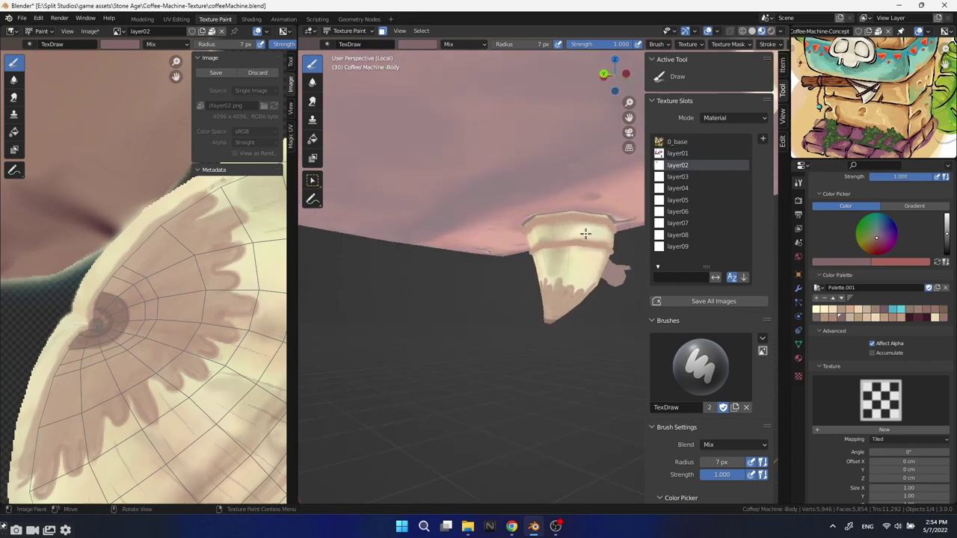
pyautogui.moveTo(600, 241); pyautogui.dragTo(488, 300, button='middle')
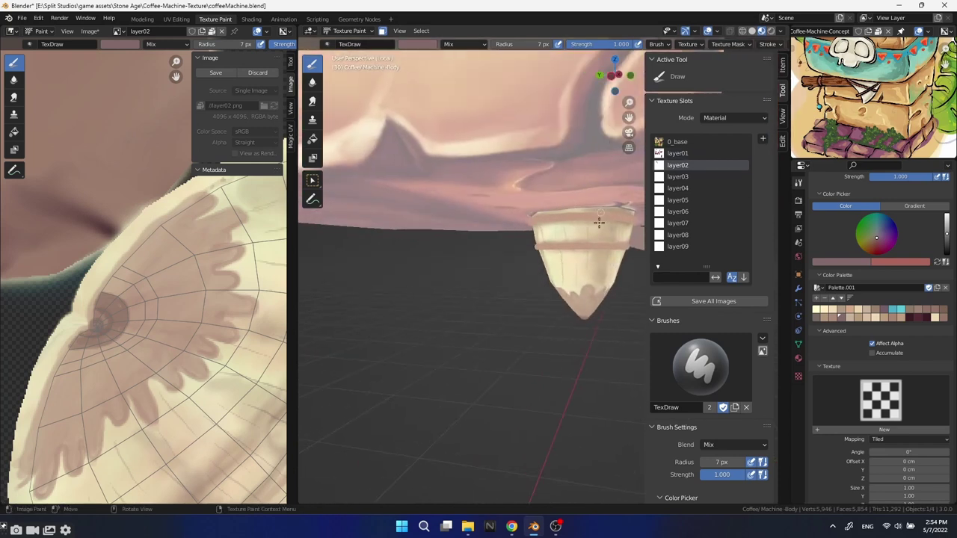
pyautogui.moveTo(532, 346); pyautogui.dragTo(513, 389, button='middle')
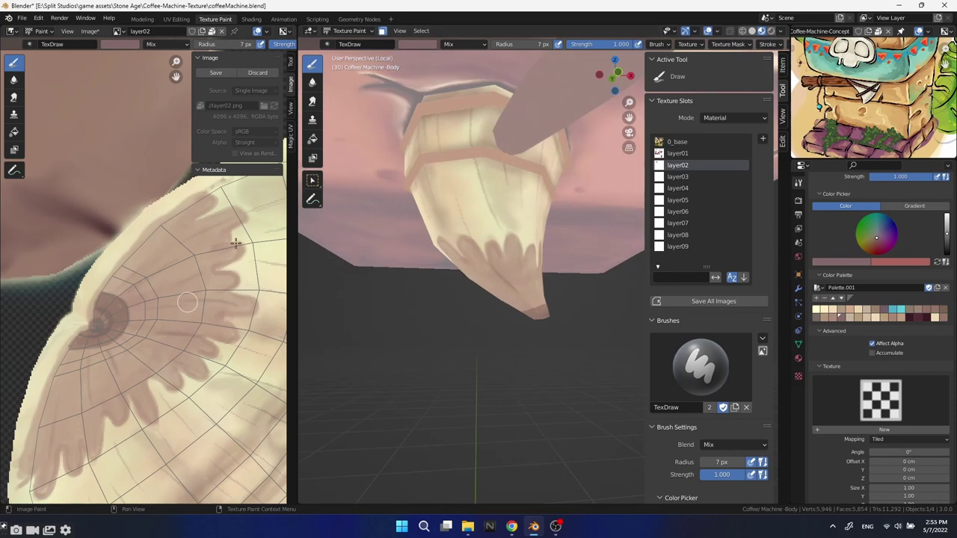
pyautogui.moveTo(516, 351)
pyautogui.mouseDown(button='middle')
pyautogui.moveTo(534, 368)
pyautogui.moveTo(568, 361)
pyautogui.mouseUp(button='middle')
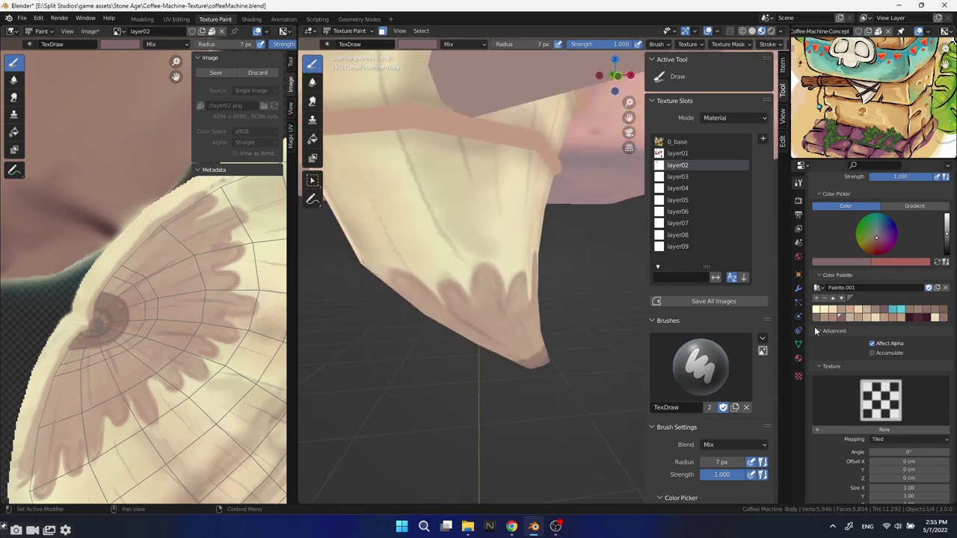
# Pick dark red at a 23 px radius and paint dark strokes along a petal edge.
pyautogui.click(917, 317)
pyautogui.press('f')
pyautogui.click(464, 265)
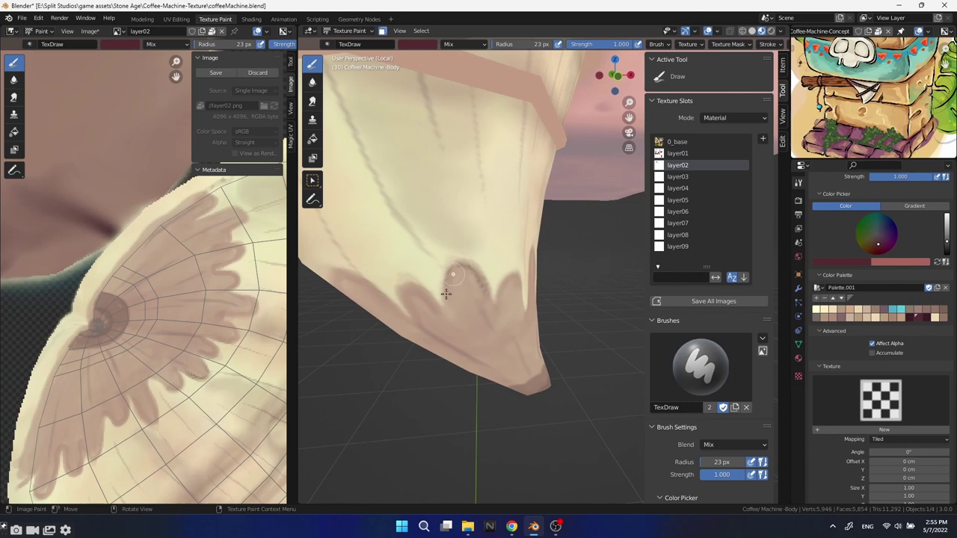
pyautogui.moveTo(428, 295)
pyautogui.mouseDown(button='middle')
pyautogui.moveTo(538, 359)
pyautogui.moveTo(582, 203)
pyautogui.mouseUp(button='middle')
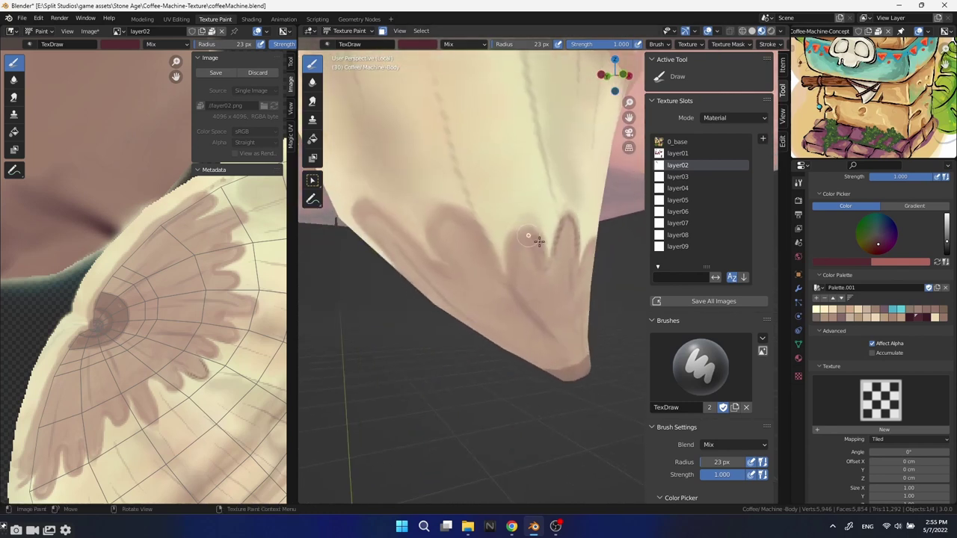
pyautogui.scroll(2, 180, 275)
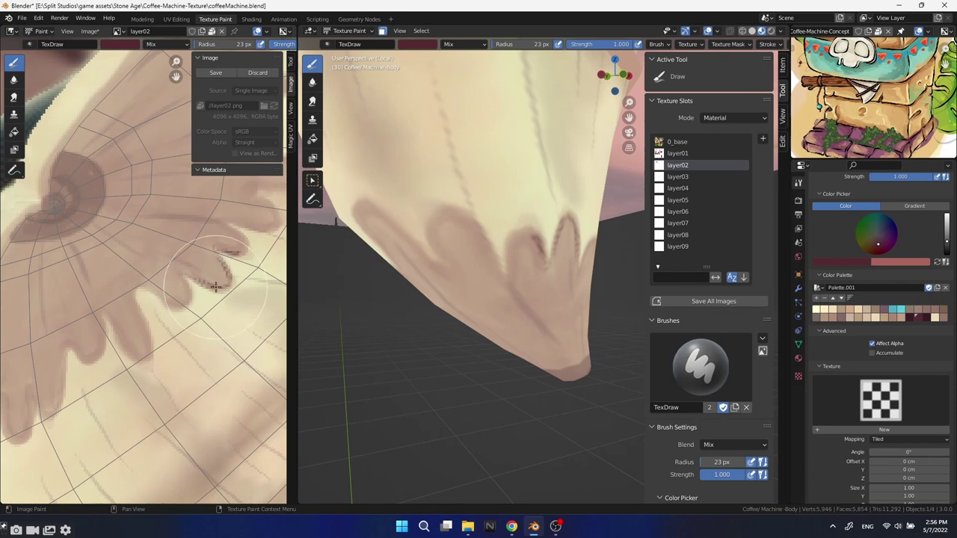
pyautogui.moveTo(224, 258)
pyautogui.mouseDown()
pyautogui.moveTo(217, 288)
pyautogui.moveTo(184, 278)
pyautogui.mouseUp()
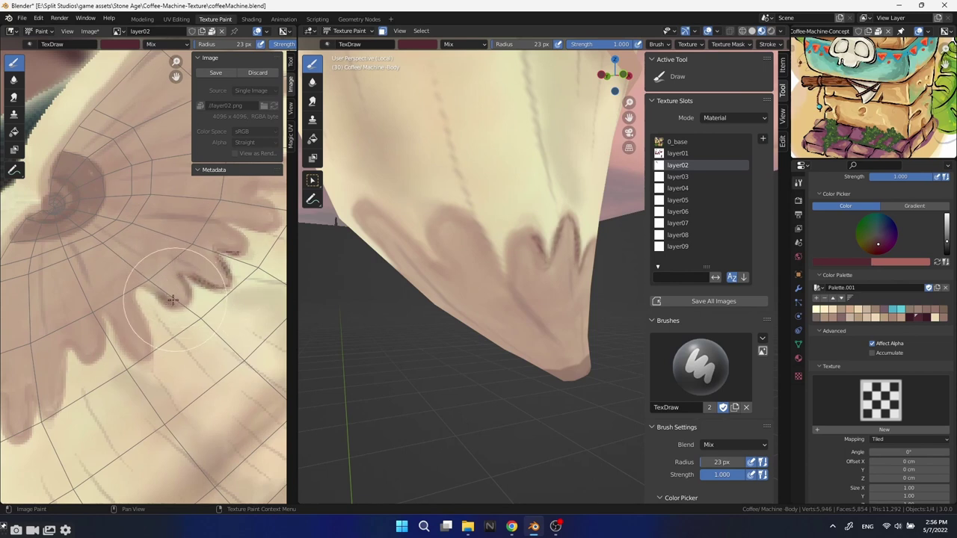
pyautogui.hotkey('ctrl', 'z')
pyautogui.hotkey('ctrl', 'z')
pyautogui.hotkey('ctrl', 'shift', 'z')
pyautogui.hotkey('ctrl', 'shift', 'z')
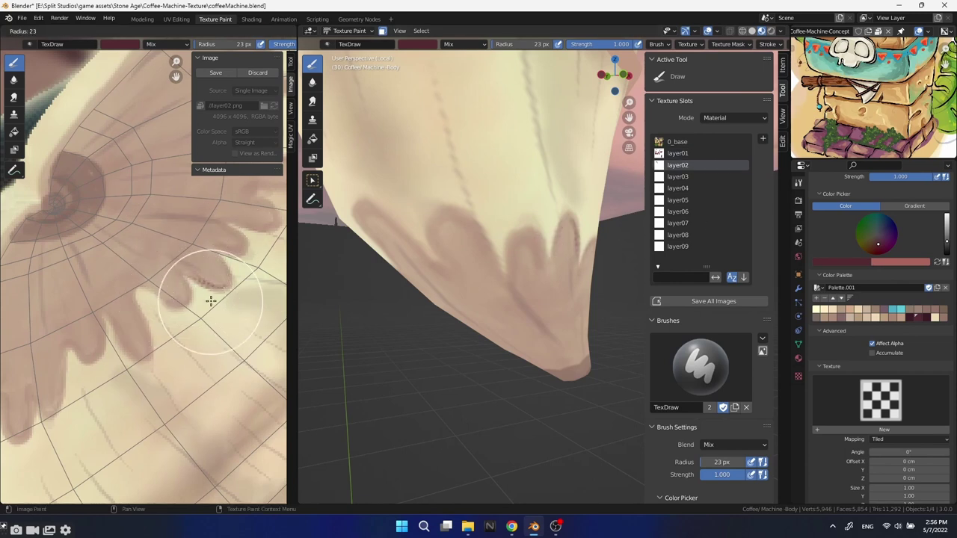
pyautogui.moveTo(217, 258); pyautogui.dragTo(224, 283)
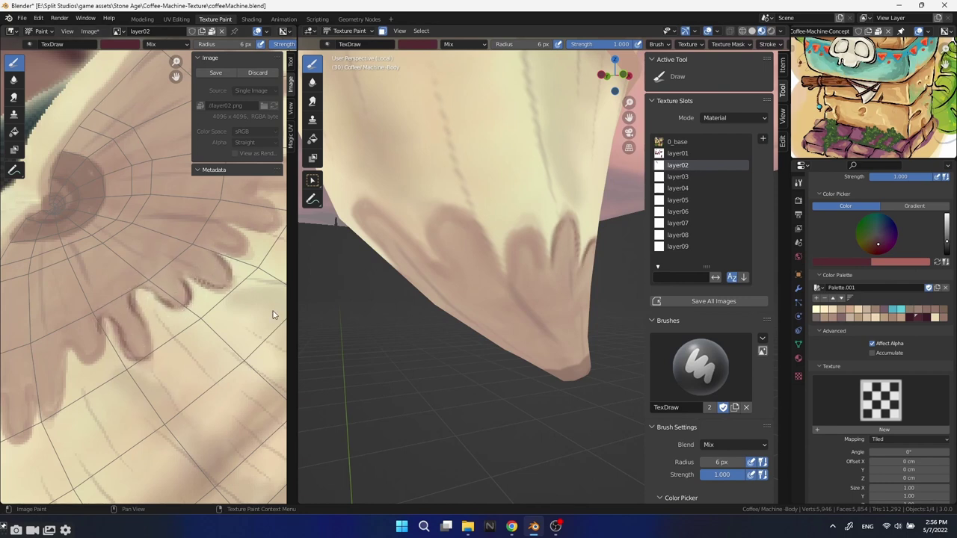
# Widen the texture image panel and outline the band's wavy petal edge in dark red.
pyautogui.moveTo(295, 317); pyautogui.dragTo(494, 299)
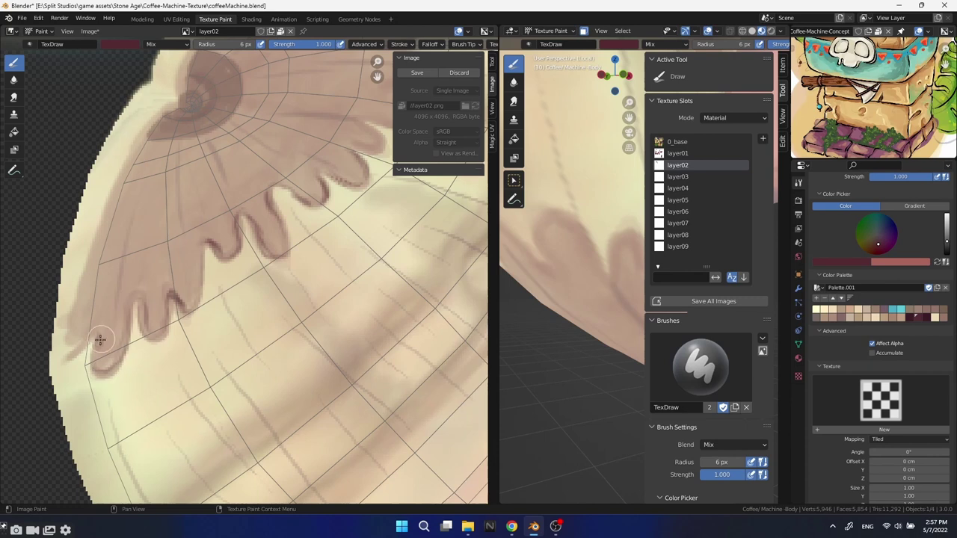
pyautogui.moveTo(100, 340); pyautogui.dragTo(272, 300, button='middle')
pyautogui.moveTo(282, 299)
pyautogui.mouseDown()
pyautogui.moveTo(316, 280)
pyautogui.moveTo(327, 259)
pyautogui.moveTo(309, 247)
pyautogui.moveTo(350, 234)
pyautogui.mouseUp()
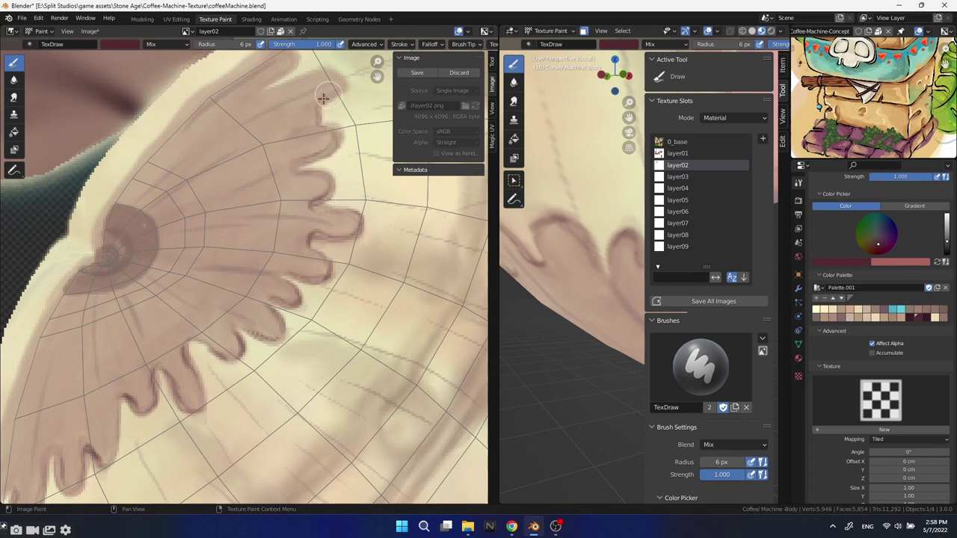
pyautogui.moveTo(337, 96); pyautogui.dragTo(321, 147, button='middle')
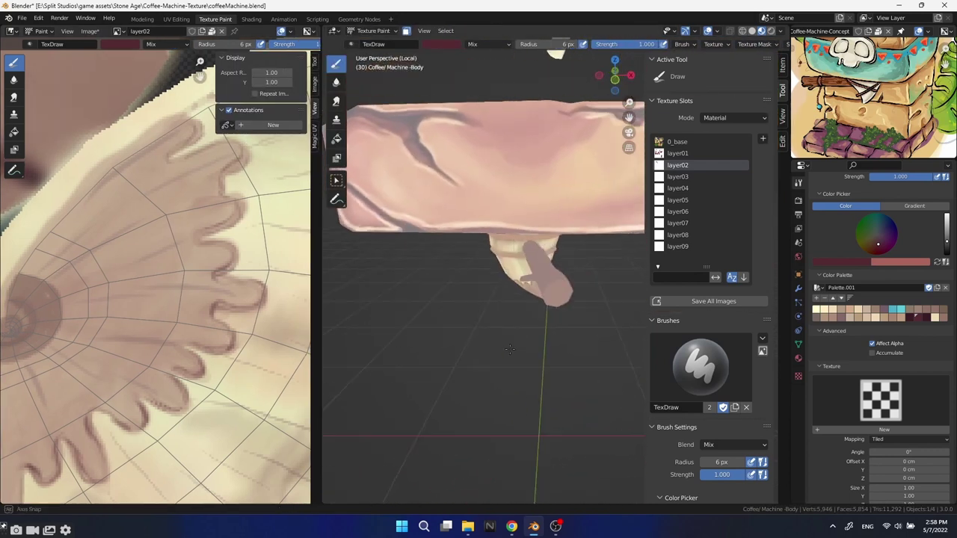
# Paint dark lines radiating from the flower centre of the spout tip.
pyautogui.moveTo(570, 343); pyautogui.dragTo(524, 314, button='middle')
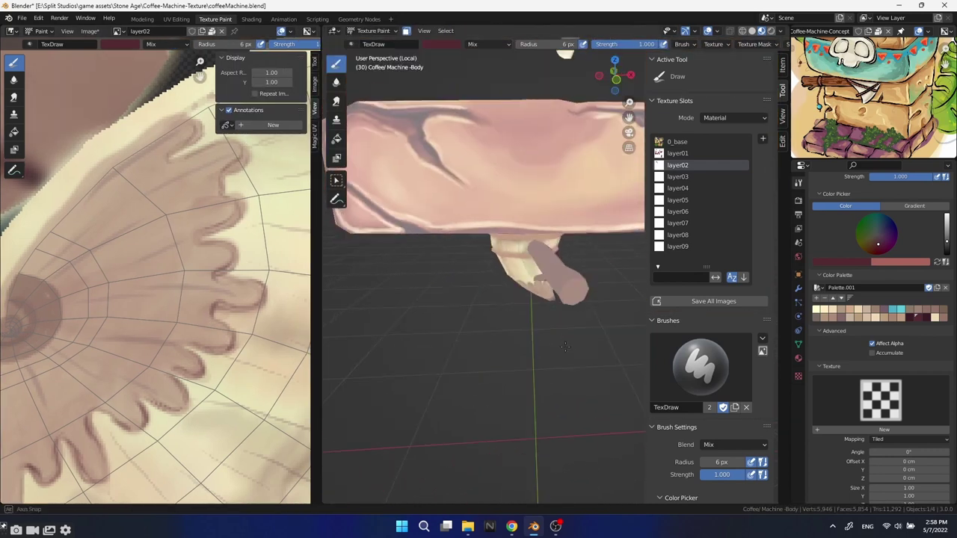
pyautogui.scroll(2, 188, 219)
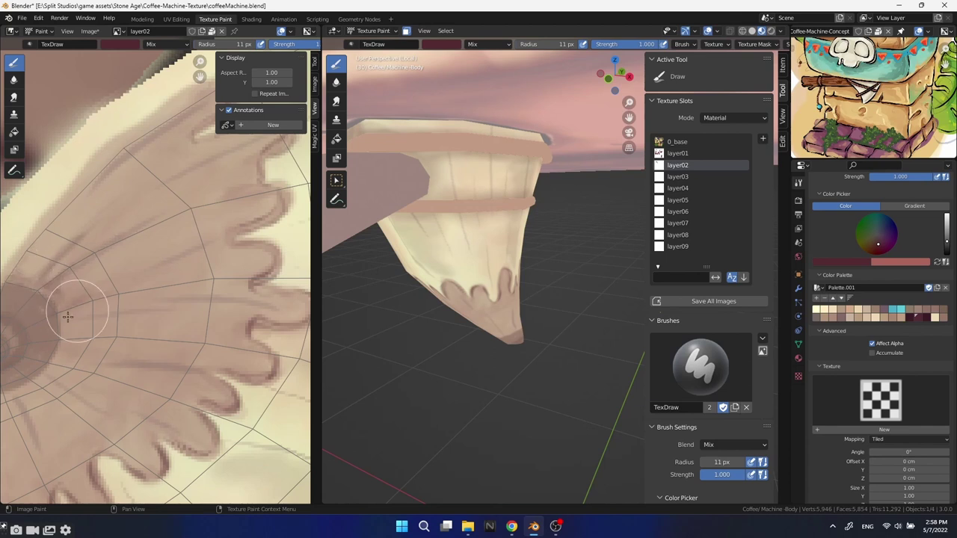
pyautogui.moveTo(82, 329); pyautogui.dragTo(177, 246, button='middle')
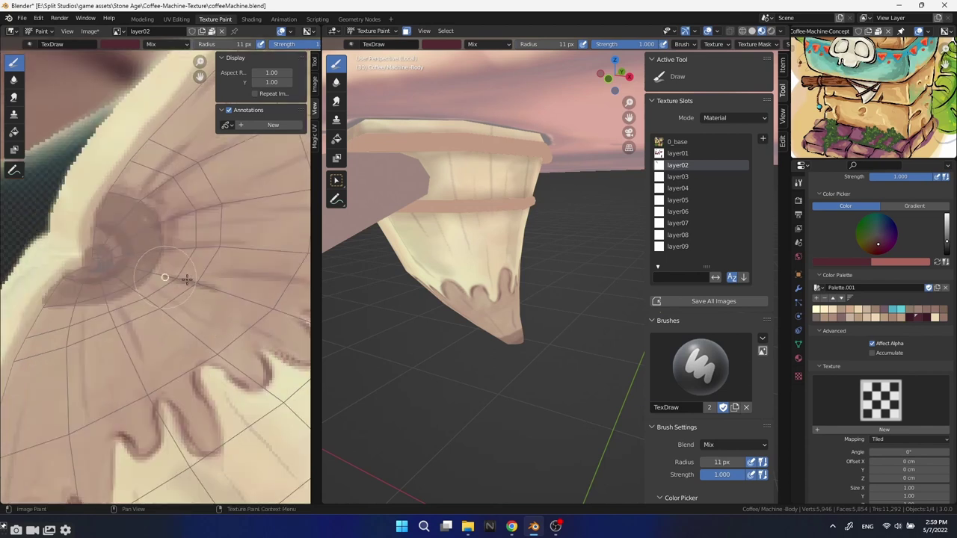
pyautogui.moveTo(97, 303); pyautogui.dragTo(69, 371)
pyautogui.moveTo(464, 341); pyautogui.dragTo(449, 329, button='middle')
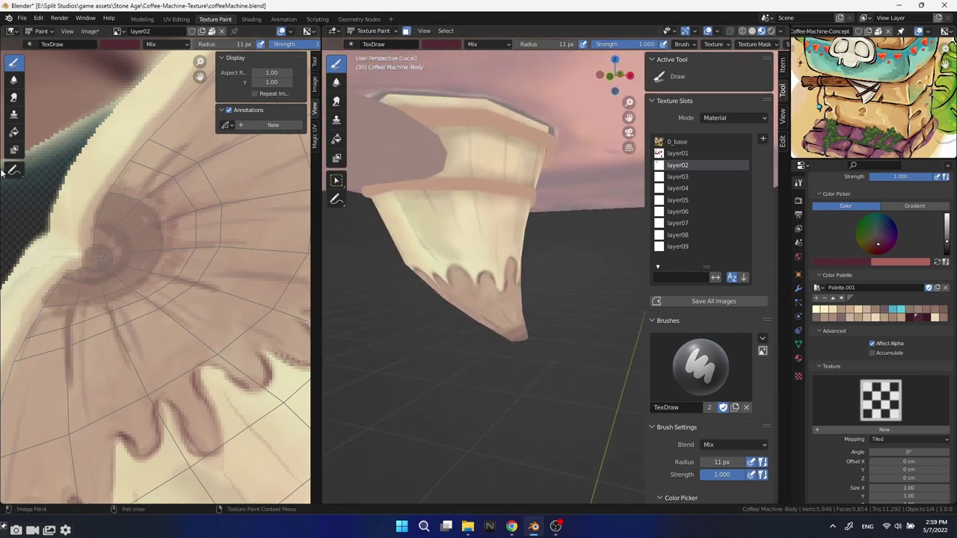
pyautogui.click(14, 79)
# Add more dark radiating lines on the tip and blur them with the Soften brush.
pyautogui.hotkey('ctrl', 'z')
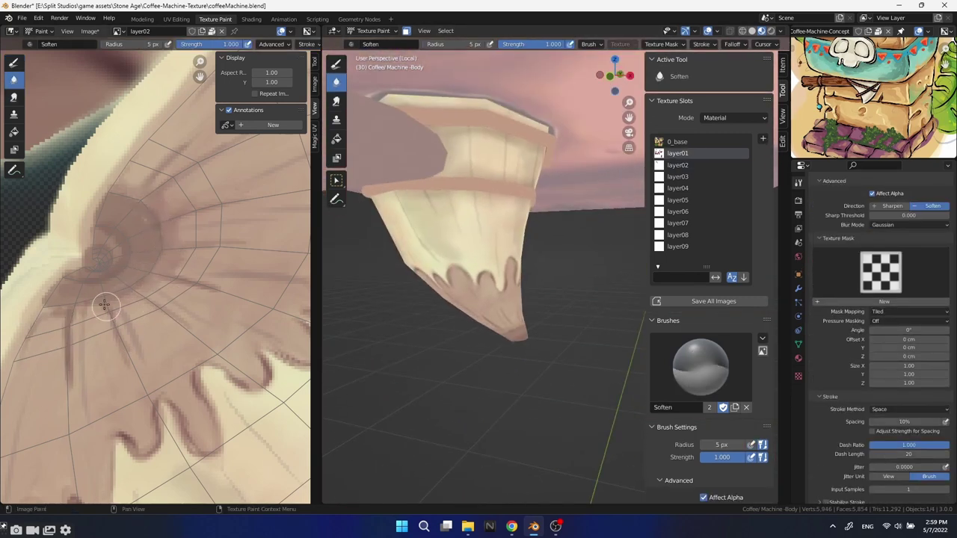
pyautogui.click(13, 62)
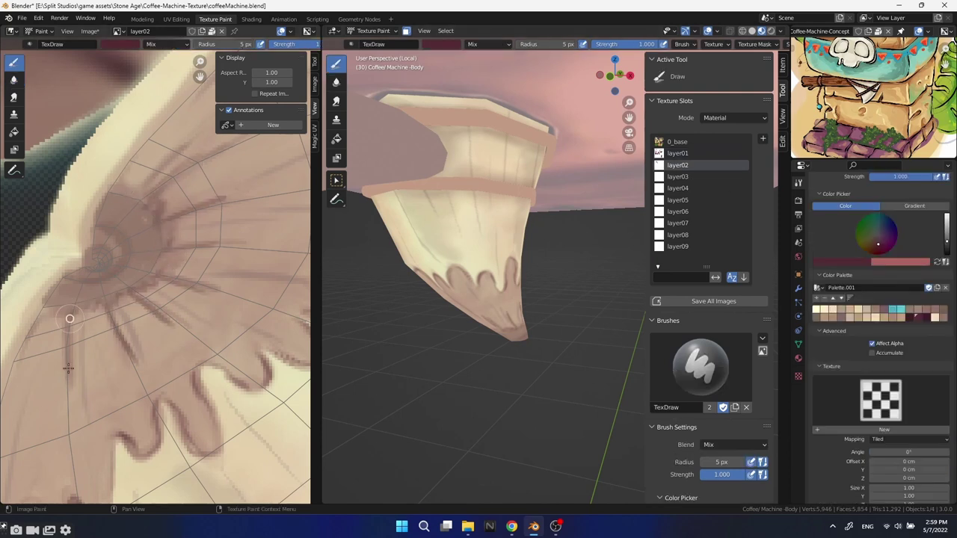
pyautogui.moveTo(166, 250); pyautogui.dragTo(29, 329)
pyautogui.click(13, 79)
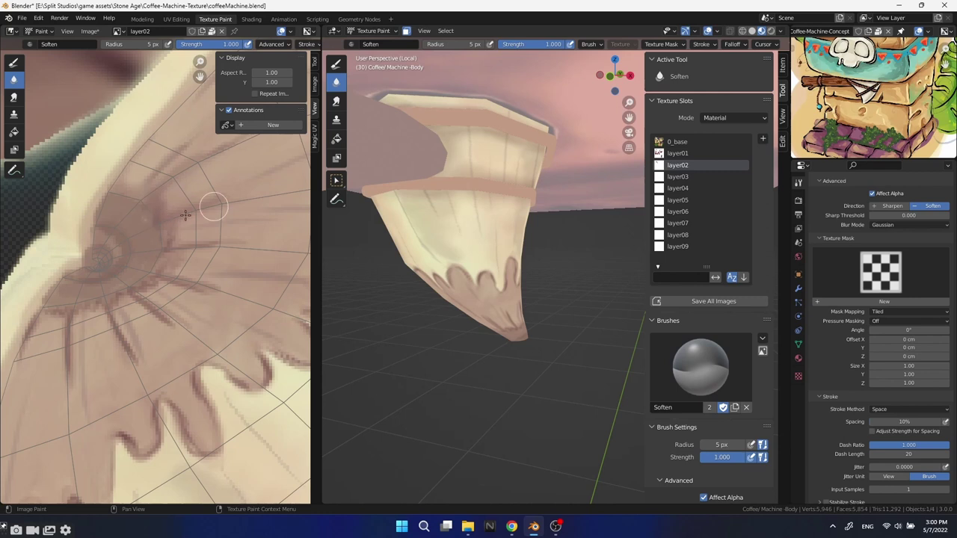
pyautogui.moveTo(159, 271); pyautogui.dragTo(30, 389)
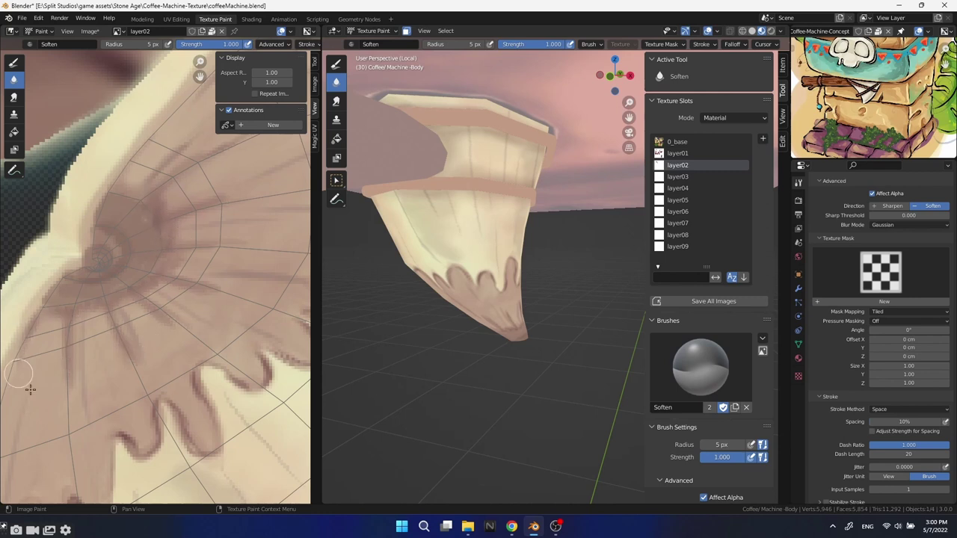
# Paint thin dark red arcs around the tip's centre swirl with the Draw brush.
pyautogui.moveTo(363, 276); pyautogui.dragTo(449, 284, button='middle')
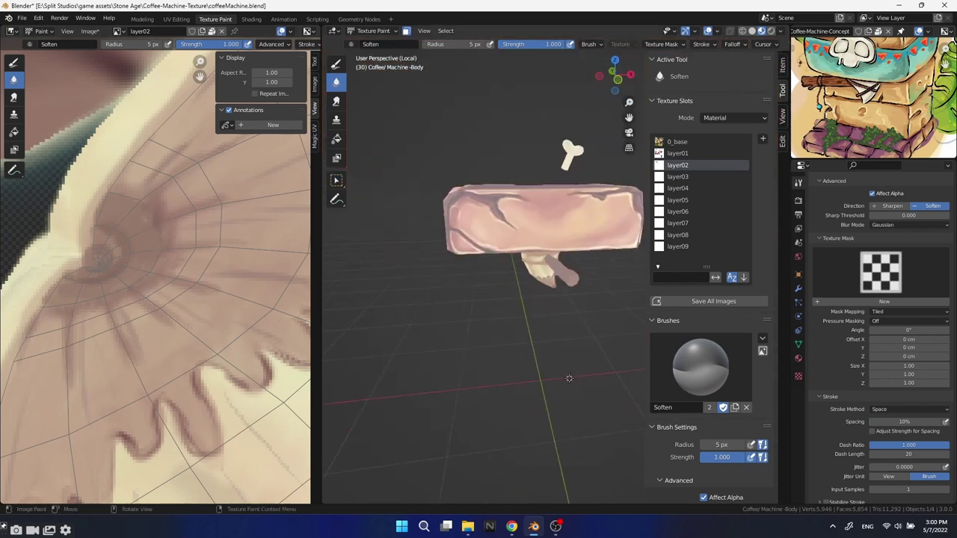
pyautogui.scroll(2, 121, 320)
pyautogui.scroll(2, 122, 319)
pyautogui.click(13, 62)
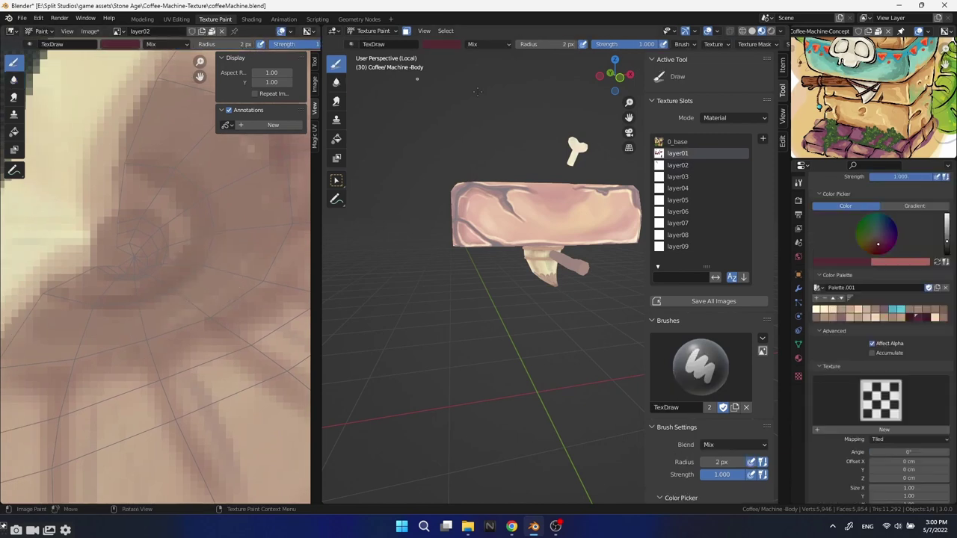
pyautogui.moveTo(128, 160)
pyautogui.mouseDown()
pyautogui.moveTo(82, 303)
pyautogui.moveTo(59, 297)
pyautogui.mouseUp()
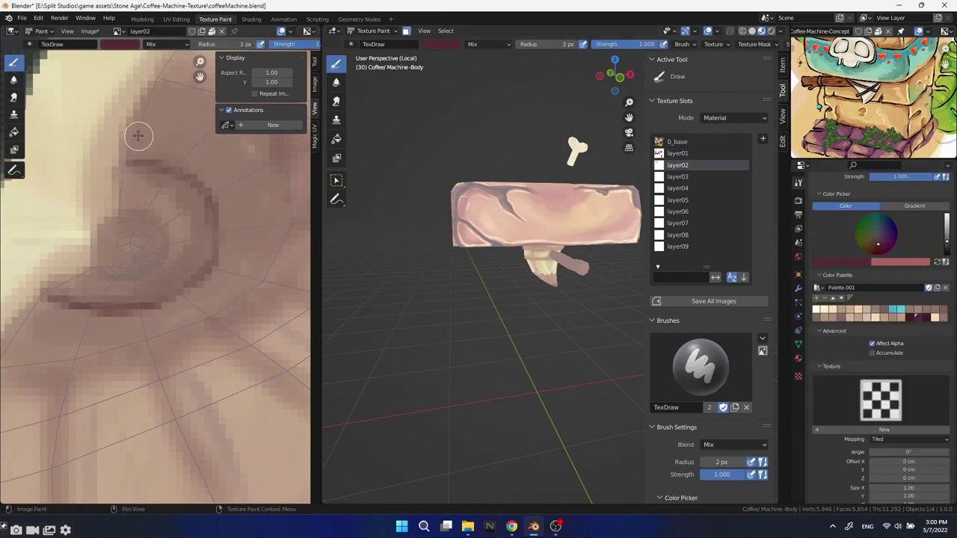
pyautogui.moveTo(170, 140); pyautogui.dragTo(239, 236)
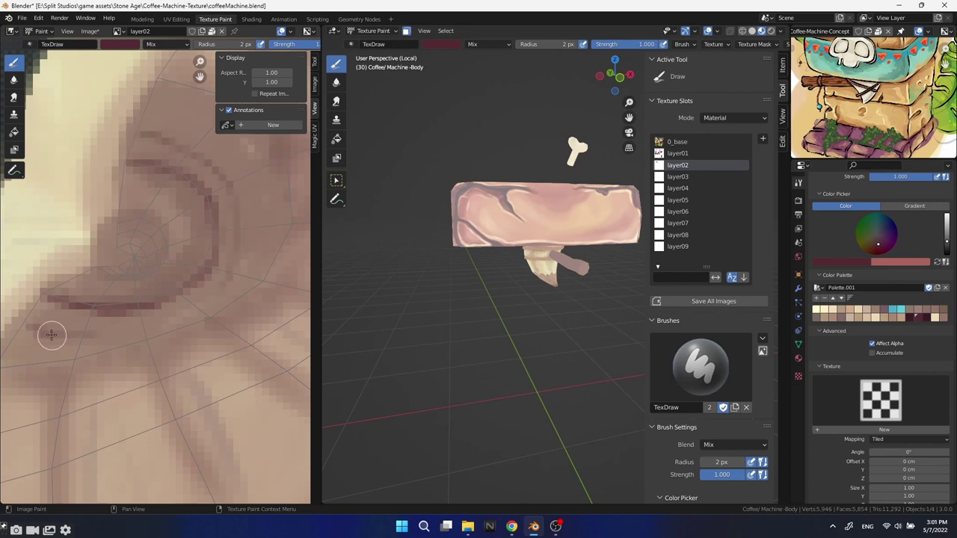
# Add another dark arc below the ring and fill the tip opening with dark maroon.
pyautogui.moveTo(47, 331)
pyautogui.mouseDown()
pyautogui.moveTo(139, 335)
pyautogui.moveTo(247, 183)
pyautogui.mouseUp()
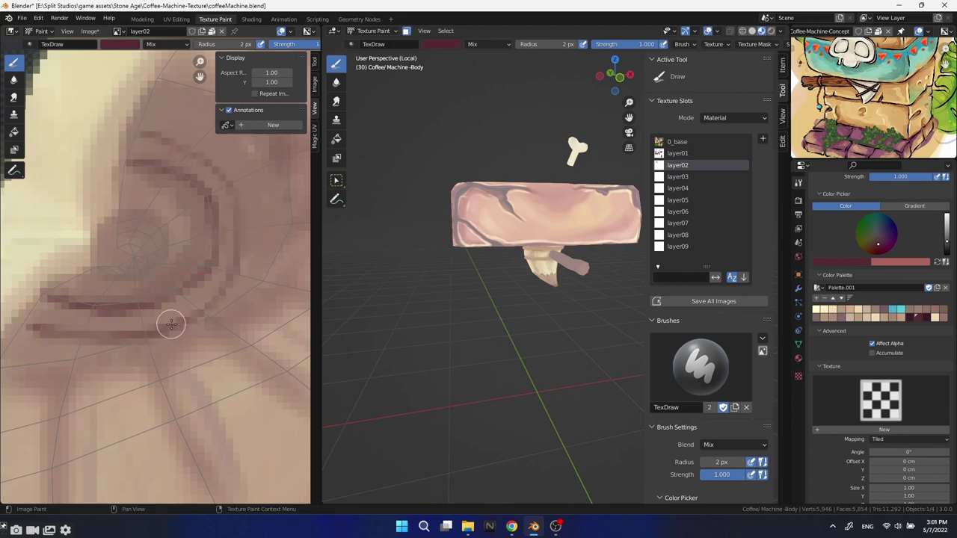
pyautogui.click(926, 316)
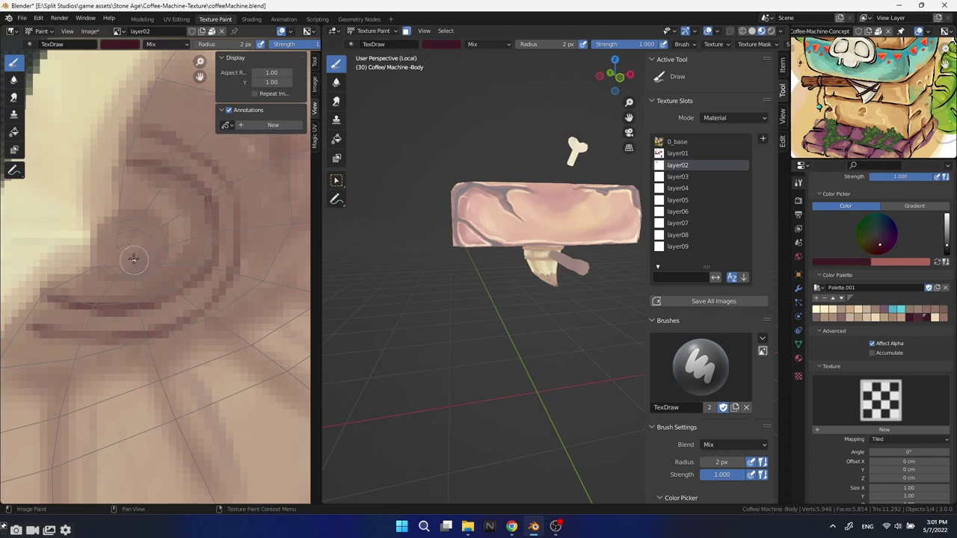
pyautogui.click(133, 258)
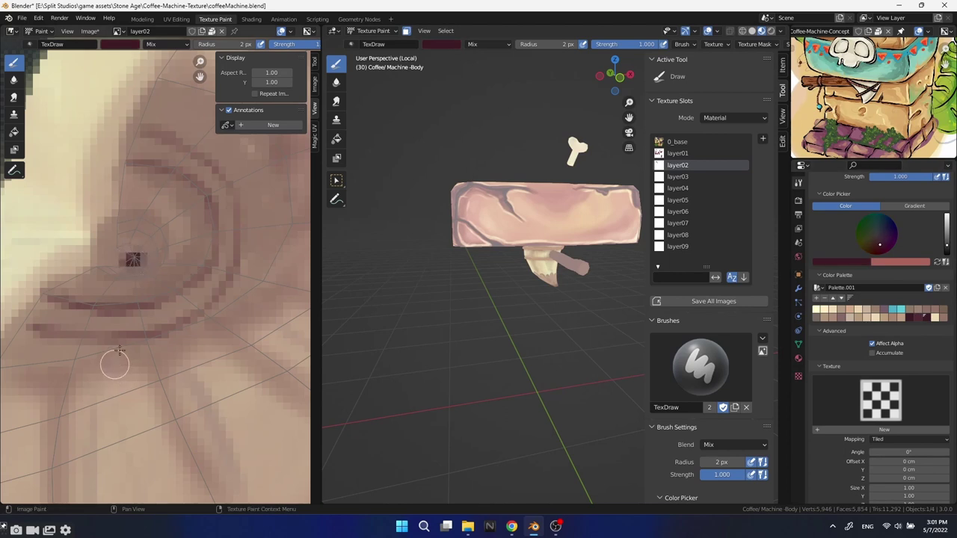
pyautogui.click(935, 316)
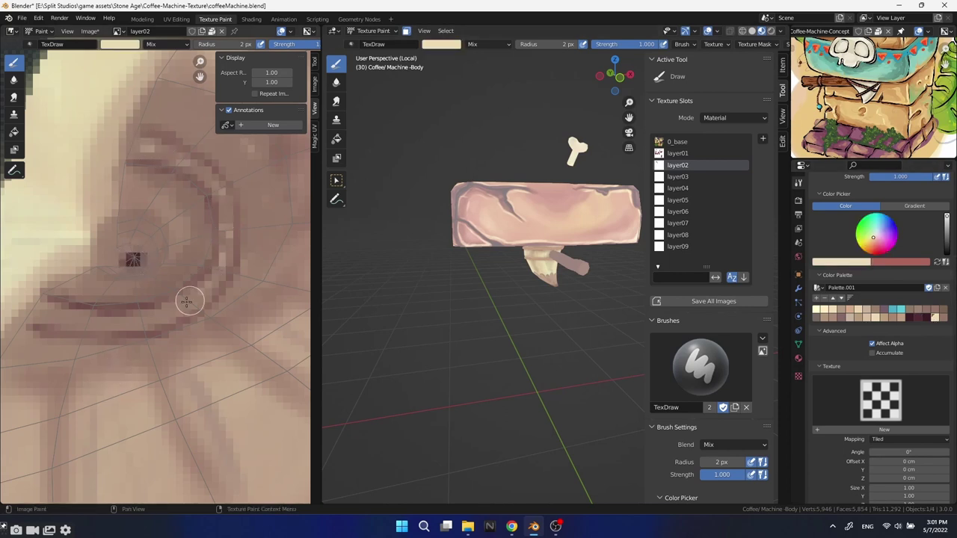
pyautogui.scroll(5, 515, 347)
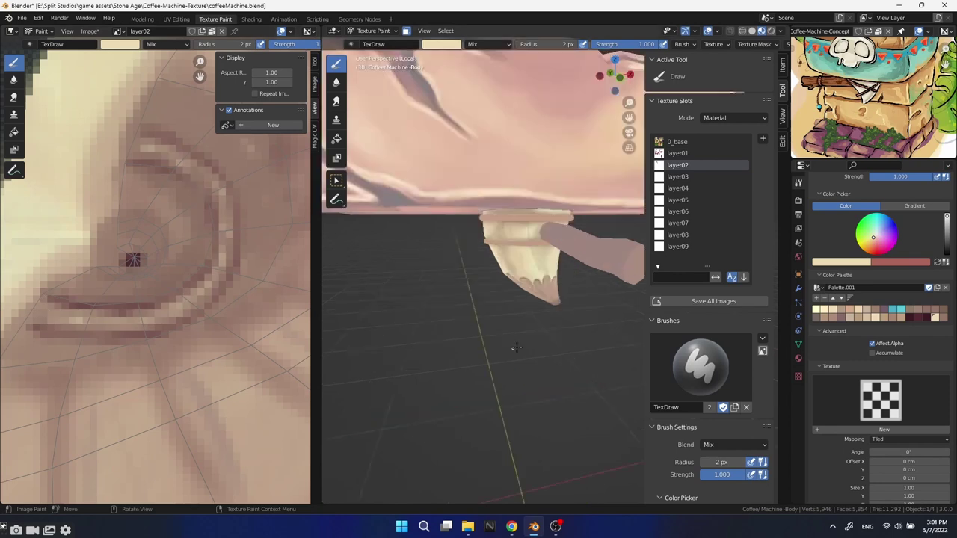
pyautogui.moveTo(516, 347); pyautogui.dragTo(461, 262, button='middle')
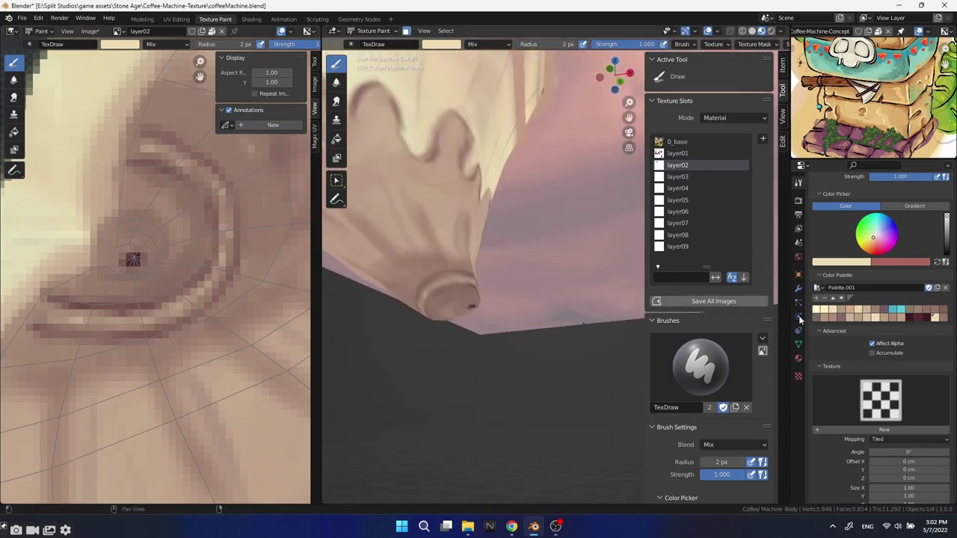
pyautogui.press('s')
pyautogui.moveTo(128, 252)
pyautogui.mouseDown()
pyautogui.moveTo(118, 258)
pyautogui.moveTo(145, 258)
pyautogui.moveTo(131, 244)
pyautogui.moveTo(124, 252)
pyautogui.moveTo(153, 258)
pyautogui.moveTo(112, 271)
pyautogui.moveTo(117, 246)
pyautogui.moveTo(111, 294)
pyautogui.moveTo(108, 259)
pyautogui.mouseUp()
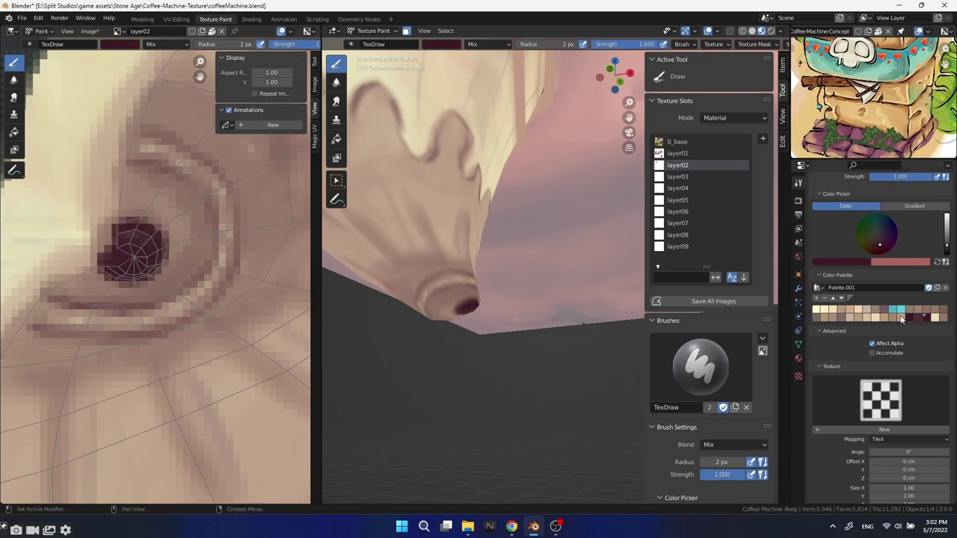
# Trim the dark opening's right and bottom edges with pale cream.
pyautogui.click(816, 317)
pyautogui.press('s')
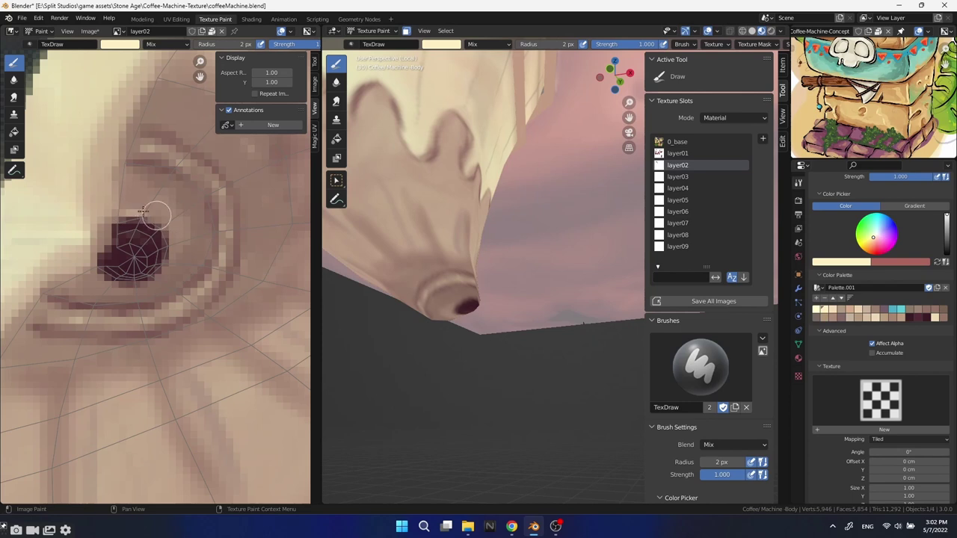
pyautogui.moveTo(144, 209)
pyautogui.mouseDown()
pyautogui.moveTo(155, 267)
pyautogui.moveTo(94, 269)
pyautogui.moveTo(170, 258)
pyautogui.mouseUp()
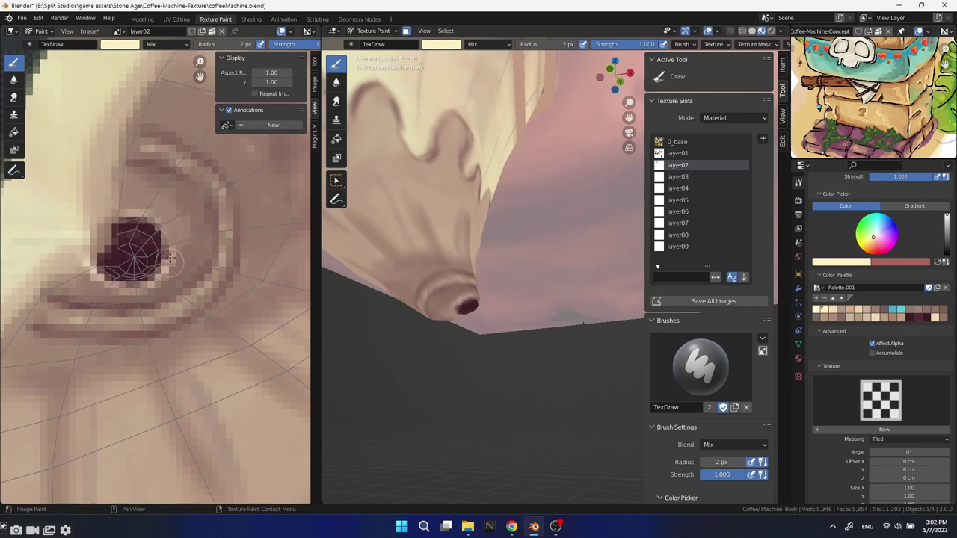
pyautogui.moveTo(426, 233); pyautogui.dragTo(583, 273, button='middle')
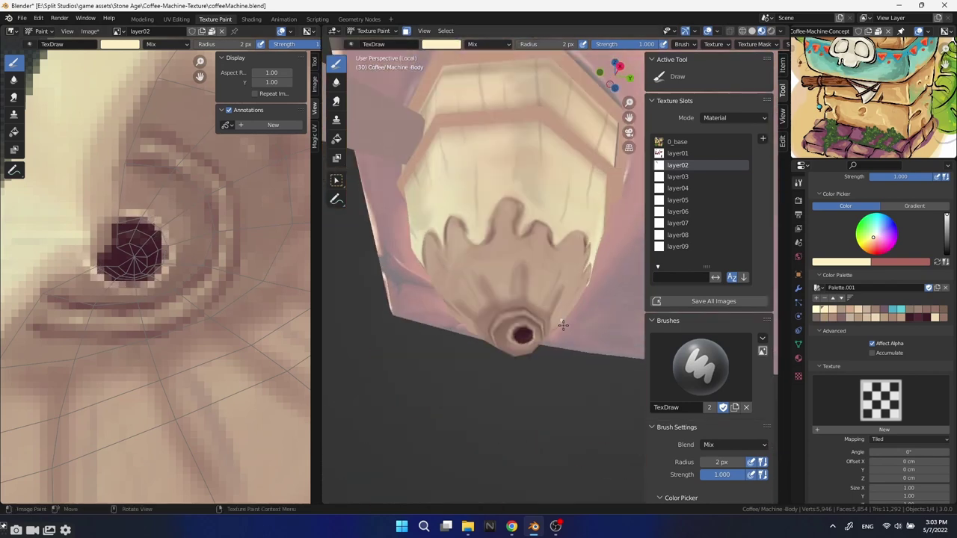
# Dab a 1 px cream highlight inside the spout opening.
pyautogui.press('f')
pyautogui.click(424, 256)
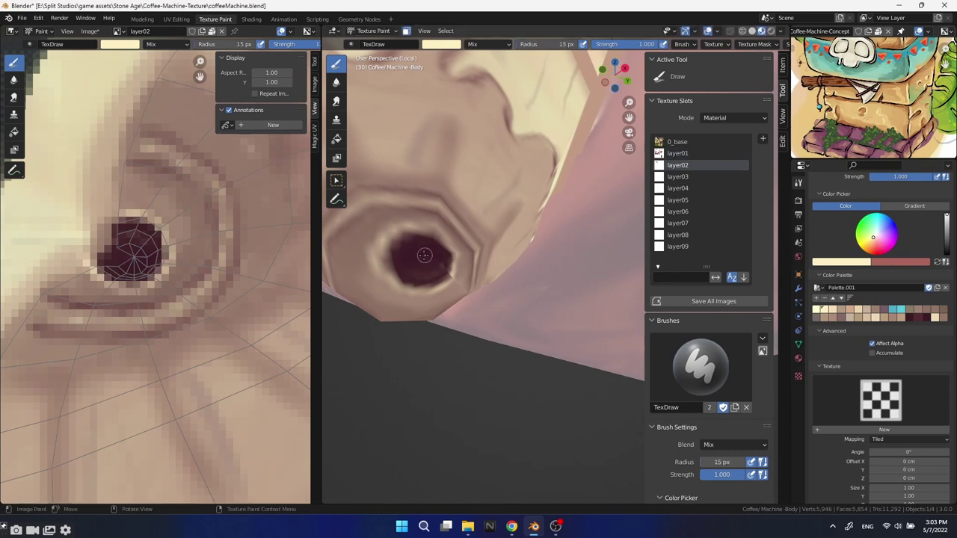
pyautogui.scroll(3, 150, 262)
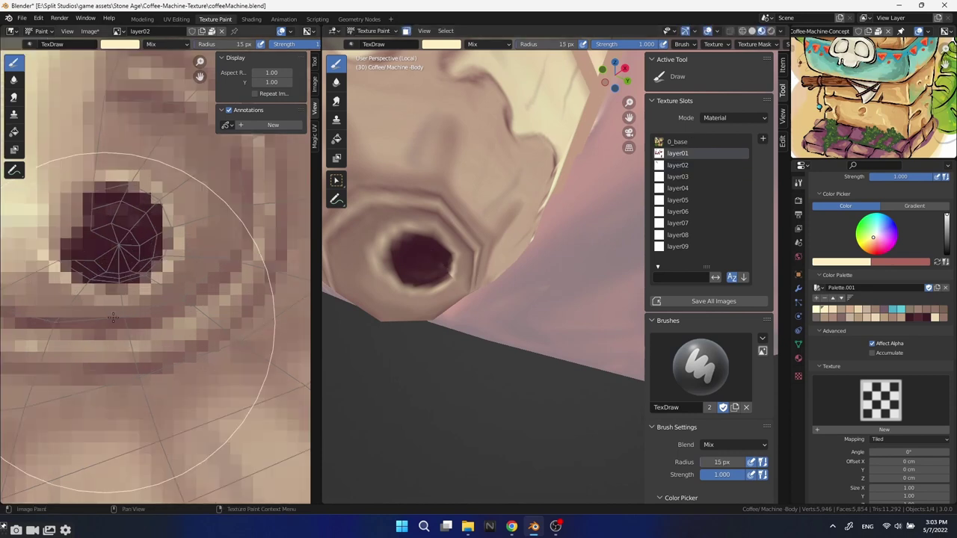
pyautogui.scroll(3, 149, 262)
pyautogui.press('f')
pyautogui.click(161, 263)
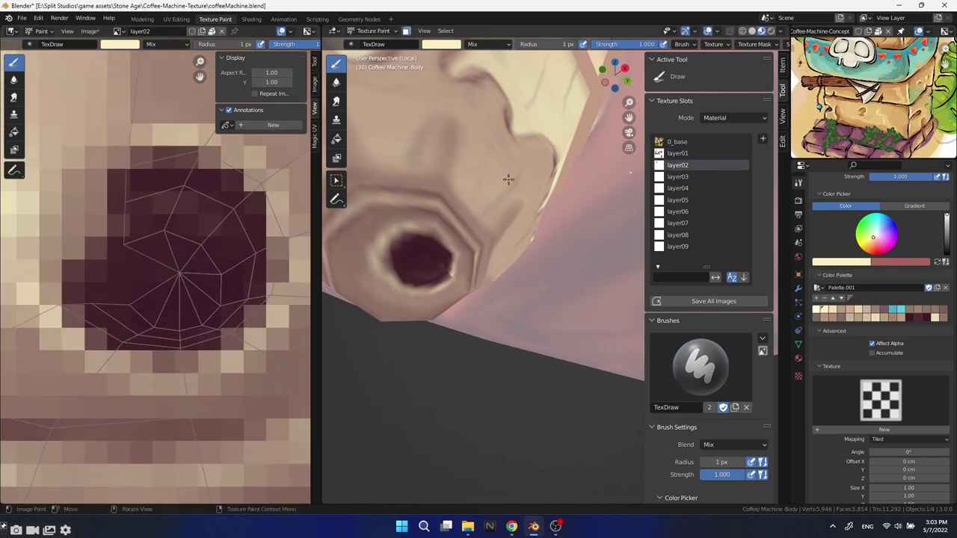
pyautogui.click(196, 274)
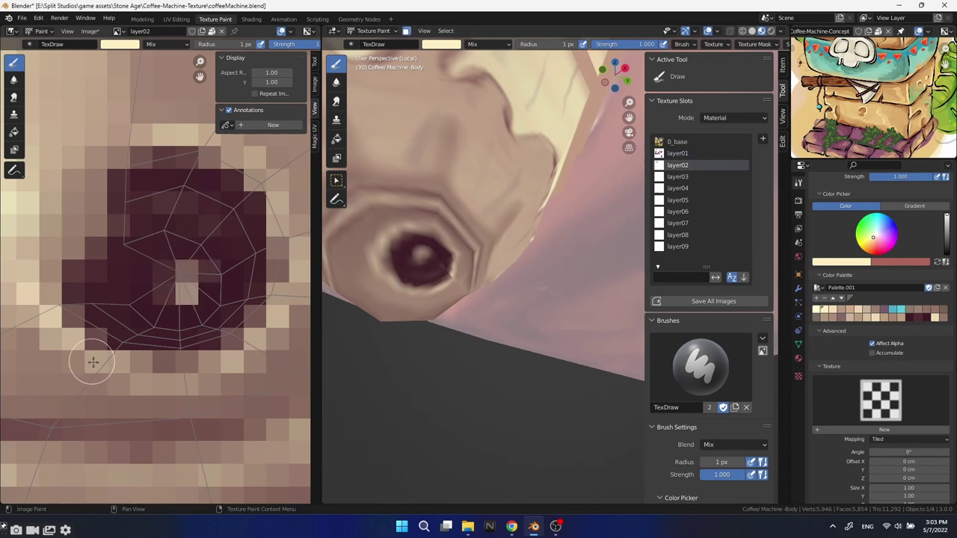
pyautogui.hotkey('ctrl', 'z')
pyautogui.moveTo(419, 314); pyautogui.dragTo(518, 330, button='middle')
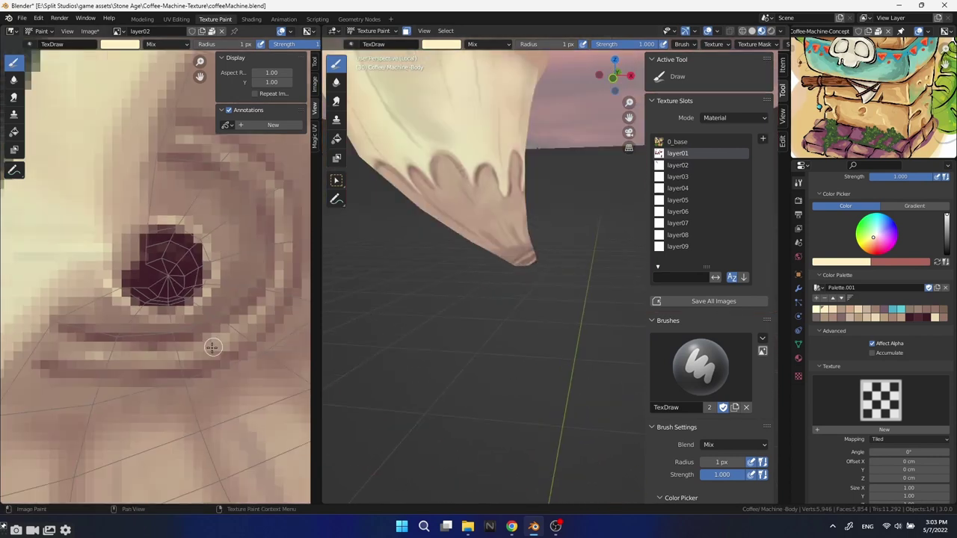
# Paint dark maroon ring lines along the ring's arcs and below the opening.
pyautogui.press('s')
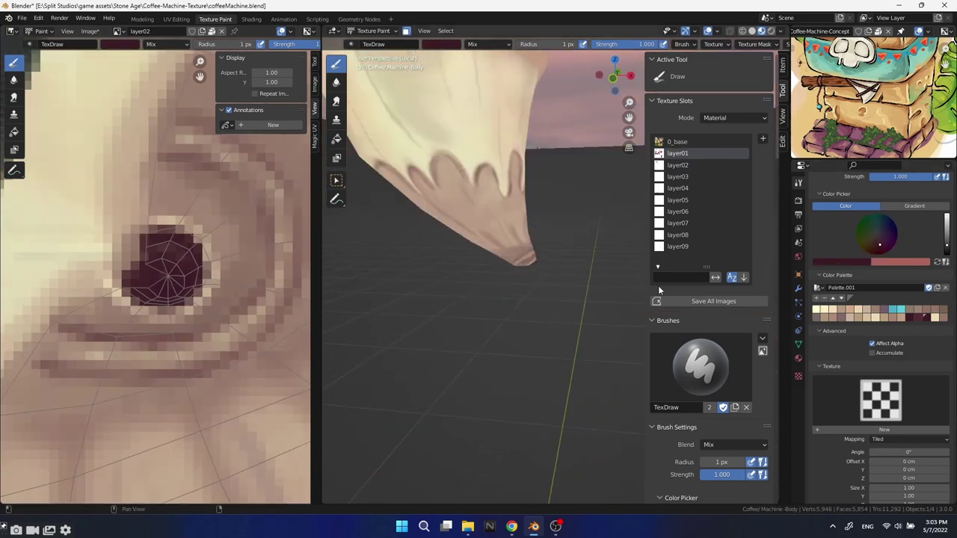
pyautogui.moveTo(82, 320)
pyautogui.mouseDown()
pyautogui.moveTo(186, 164)
pyautogui.moveTo(256, 242)
pyautogui.mouseUp()
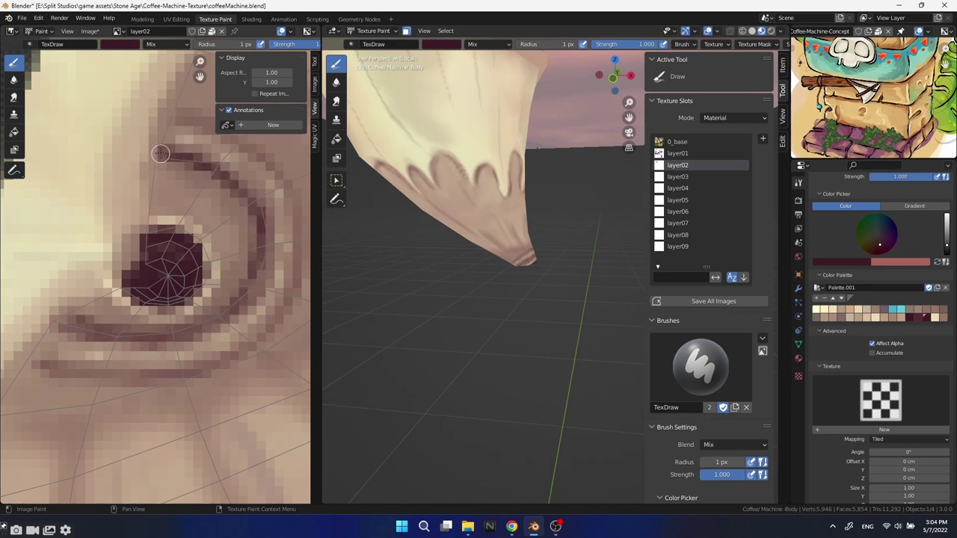
pyautogui.moveTo(150, 153)
pyautogui.mouseDown()
pyautogui.moveTo(231, 207)
pyautogui.moveTo(243, 288)
pyautogui.mouseUp()
pyautogui.moveTo(71, 318); pyautogui.dragTo(165, 188)
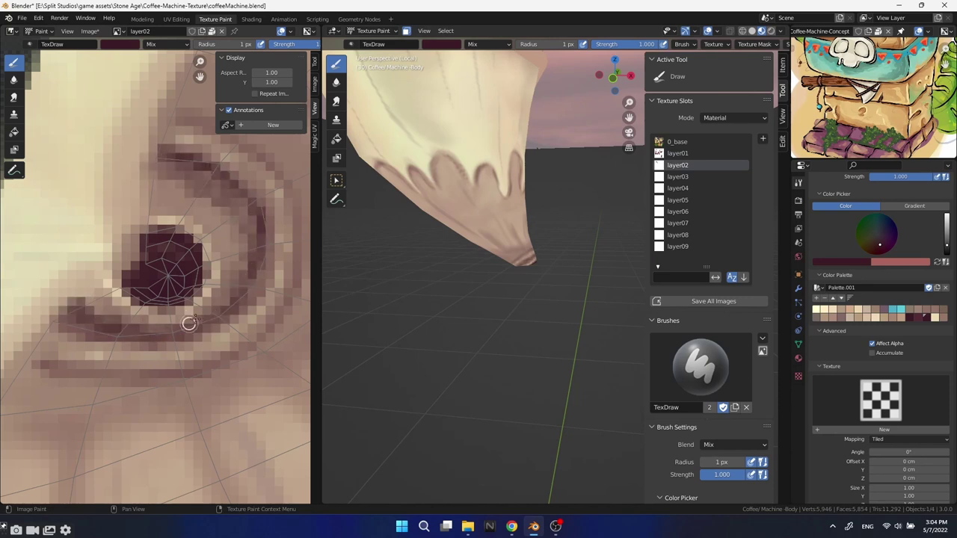
# Add dark strokes around the opening's ring with a 5 px brush.
pyautogui.moveTo(419, 299); pyautogui.dragTo(450, 292, button='middle')
pyautogui.scroll(-3, 193, 339)
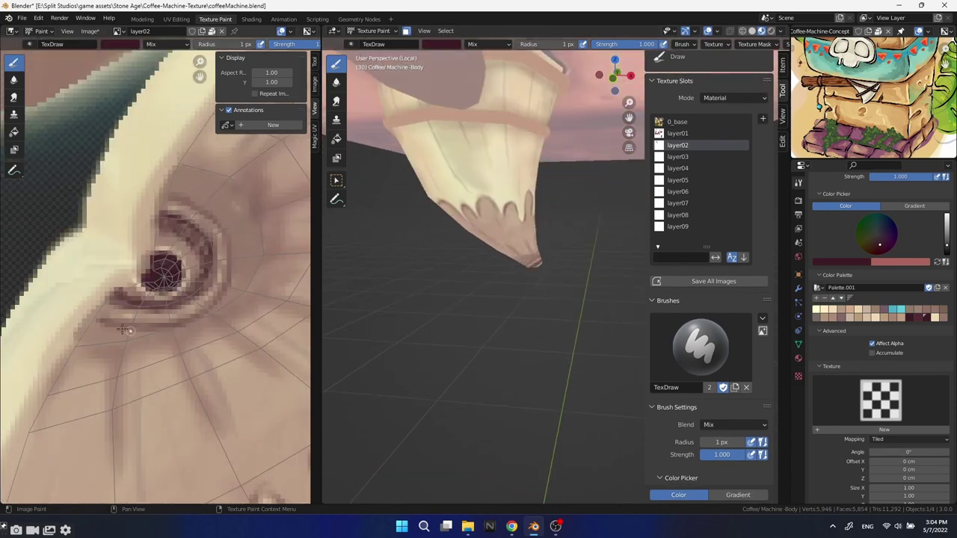
pyautogui.click(673, 134)
pyautogui.moveTo(133, 338)
pyautogui.mouseDown()
pyautogui.moveTo(237, 271)
pyautogui.moveTo(179, 184)
pyautogui.moveTo(210, 309)
pyautogui.moveTo(153, 234)
pyautogui.moveTo(179, 178)
pyautogui.moveTo(244, 261)
pyautogui.moveTo(122, 346)
pyautogui.mouseUp()
pyautogui.moveTo(486, 374)
pyautogui.mouseDown(button='middle')
pyautogui.moveTo(520, 412)
pyautogui.moveTo(337, 101)
pyautogui.mouseUp(button='middle')
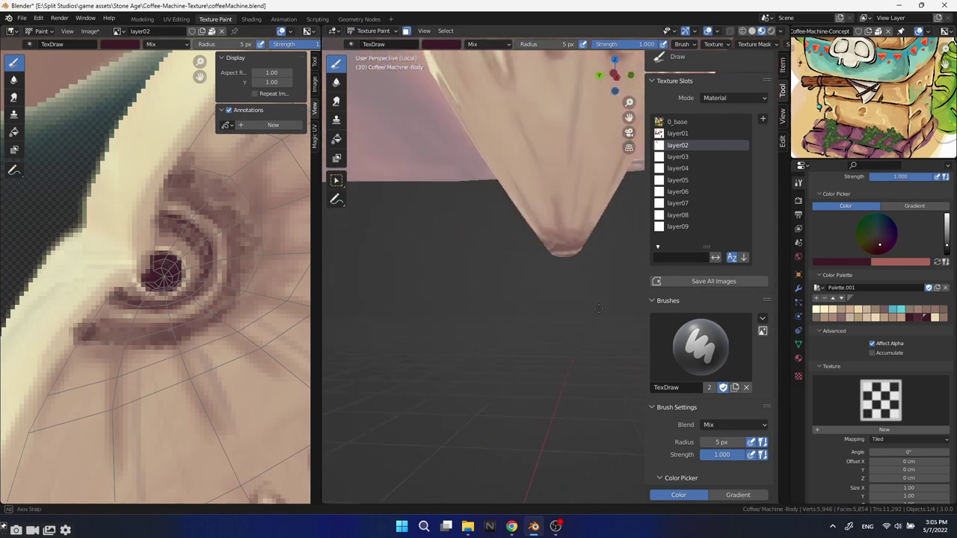
# Smudge the dark band near the spout tip with the Smear brush.
pyautogui.click(336, 101)
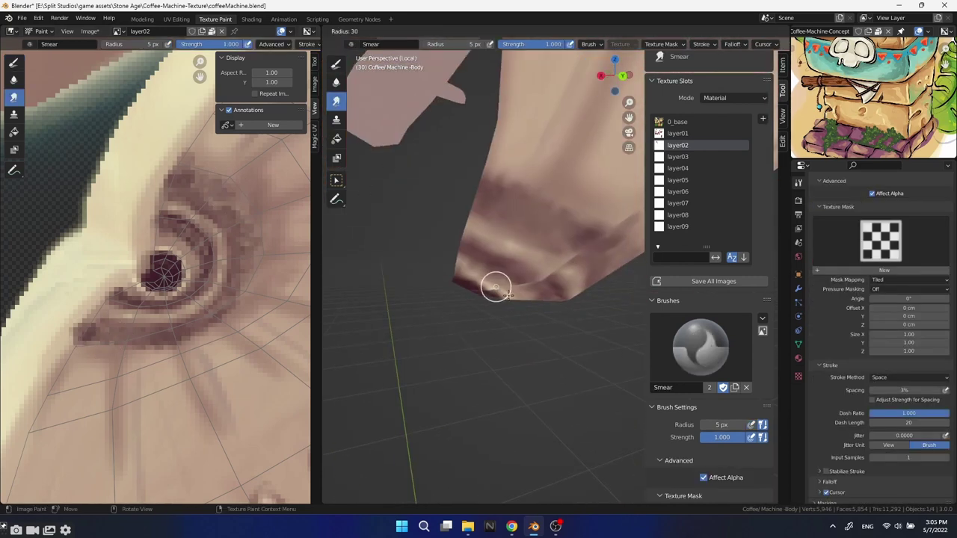
pyautogui.moveTo(496, 284)
pyautogui.mouseDown()
pyautogui.moveTo(566, 267)
pyautogui.moveTo(524, 277)
pyautogui.mouseUp()
pyautogui.moveTo(524, 278)
pyautogui.mouseDown(button='middle')
pyautogui.moveTo(525, 361)
pyautogui.moveTo(513, 295)
pyautogui.mouseUp(button='middle')
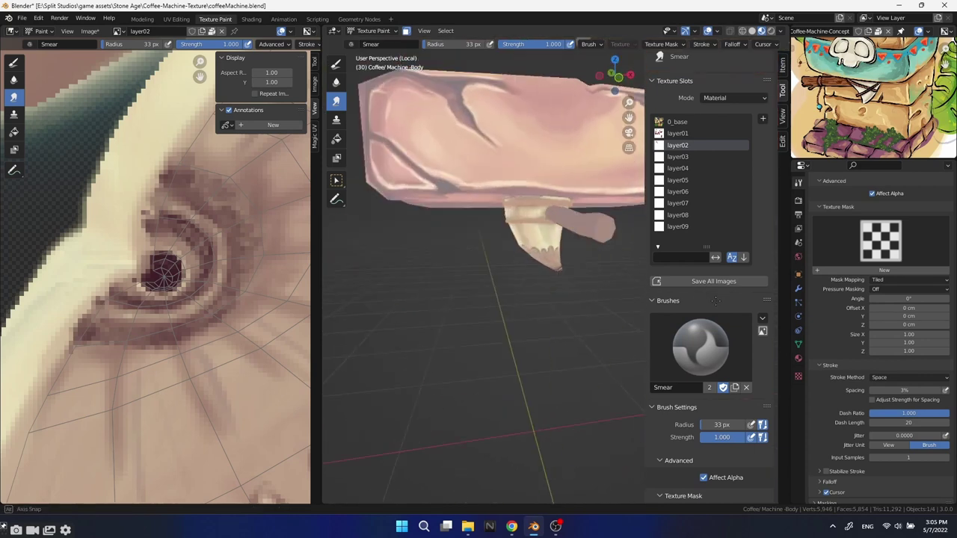
pyautogui.scroll(-3, 160, 292)
pyautogui.scroll(-3, 160, 292)
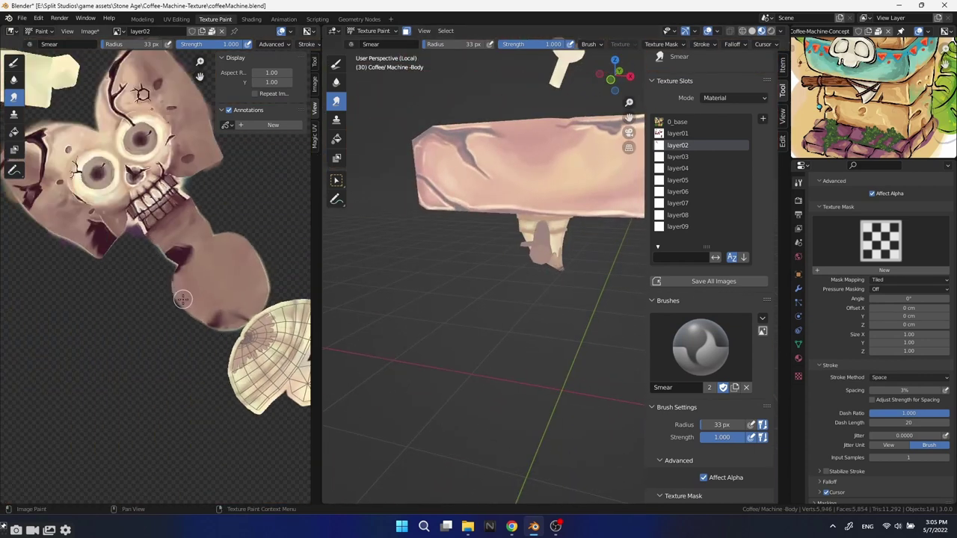
pyautogui.moveTo(440, 359)
pyautogui.mouseDown(button='middle')
pyautogui.moveTo(491, 345)
pyautogui.moveTo(390, 339)
pyautogui.mouseUp(button='middle')
pyautogui.scroll(5, 478, 224)
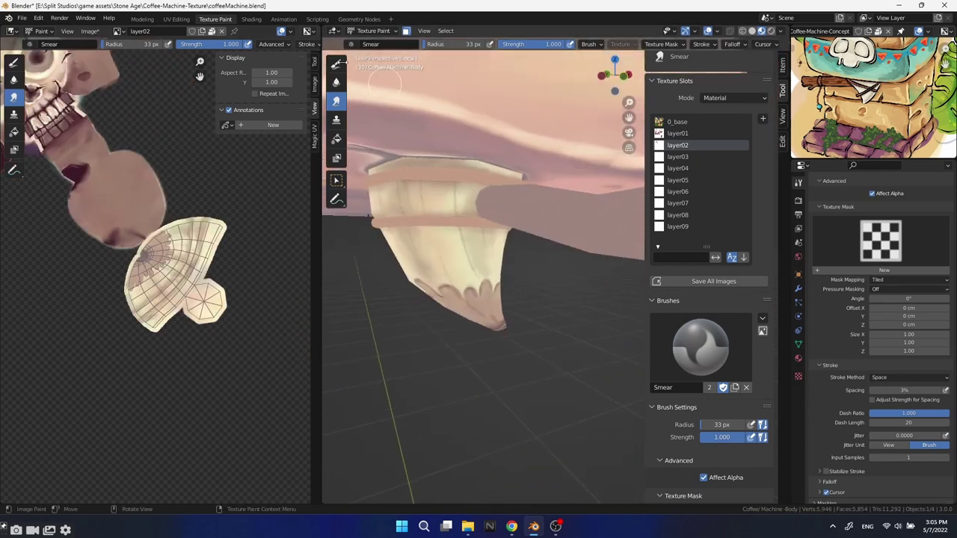
# Return to the Draw brush and enlarge its radius to 114 px while viewing the cup.
pyautogui.click(336, 63)
pyautogui.moveTo(419, 299); pyautogui.dragTo(463, 196, button='middle')
pyautogui.press('f')
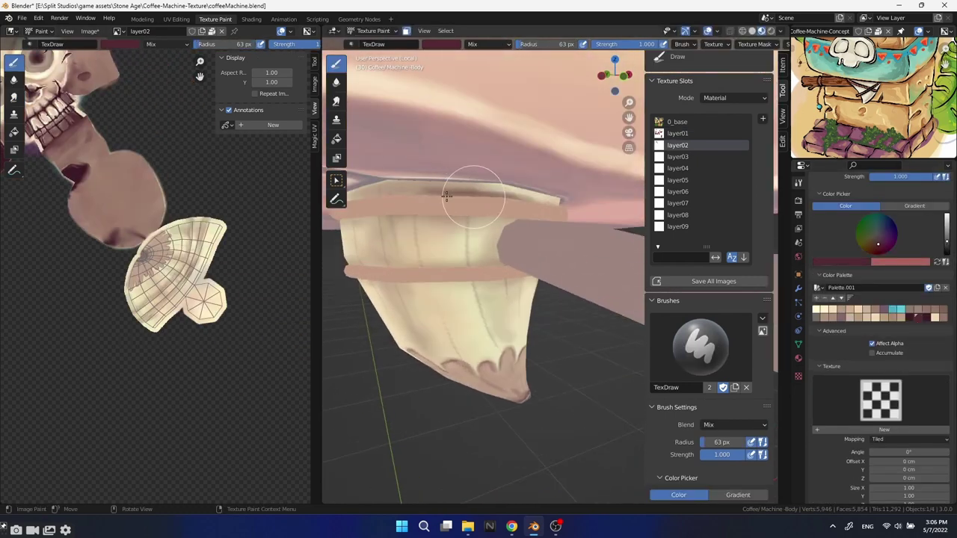
pyautogui.scroll(3, 406, 202)
pyautogui.moveTo(406, 202); pyautogui.dragTo(547, 224, button='middle')
pyautogui.scroll(-2, 396, 199)
pyautogui.scroll(4, 453, 205)
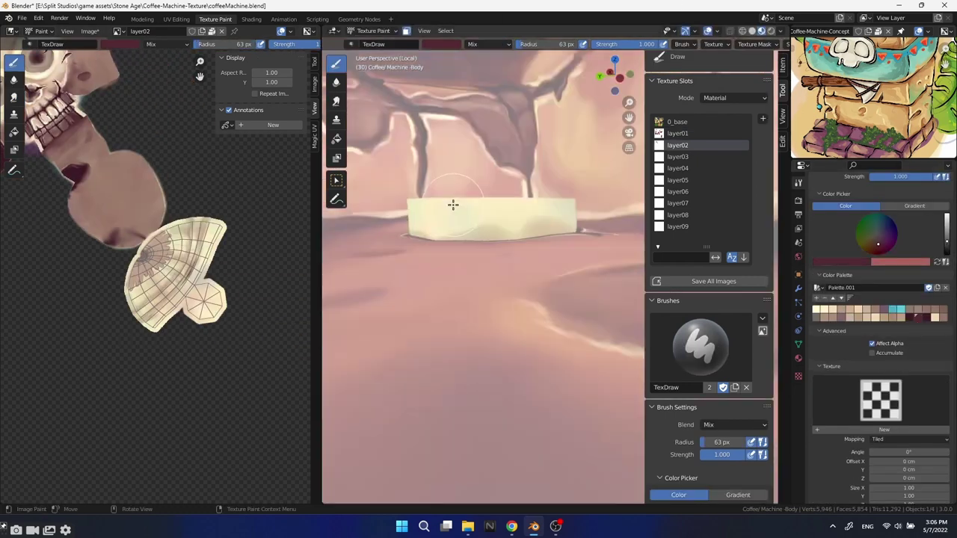
pyautogui.moveTo(453, 204); pyautogui.dragTo(478, 202, button='middle')
pyautogui.press('f')
pyautogui.click(491, 199)
pyautogui.moveTo(513, 164)
pyautogui.mouseDown(button='middle')
pyautogui.moveTo(509, 237)
pyautogui.moveTo(587, 203)
pyautogui.moveTo(509, 226)
pyautogui.mouseUp(button='middle')
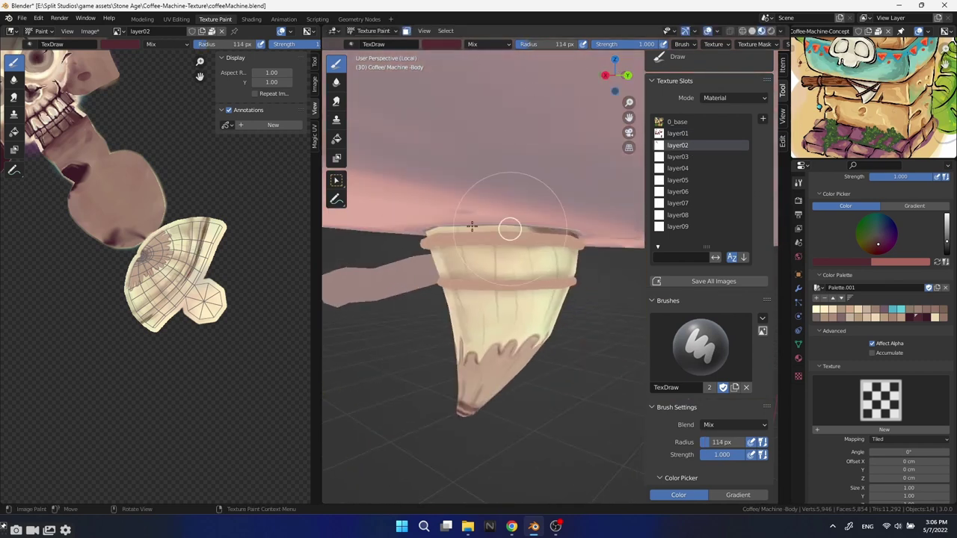
pyautogui.moveTo(588, 224)
pyautogui.mouseDown(button='middle')
pyautogui.moveTo(548, 245)
pyautogui.moveTo(590, 231)
pyautogui.mouseUp(button='middle')
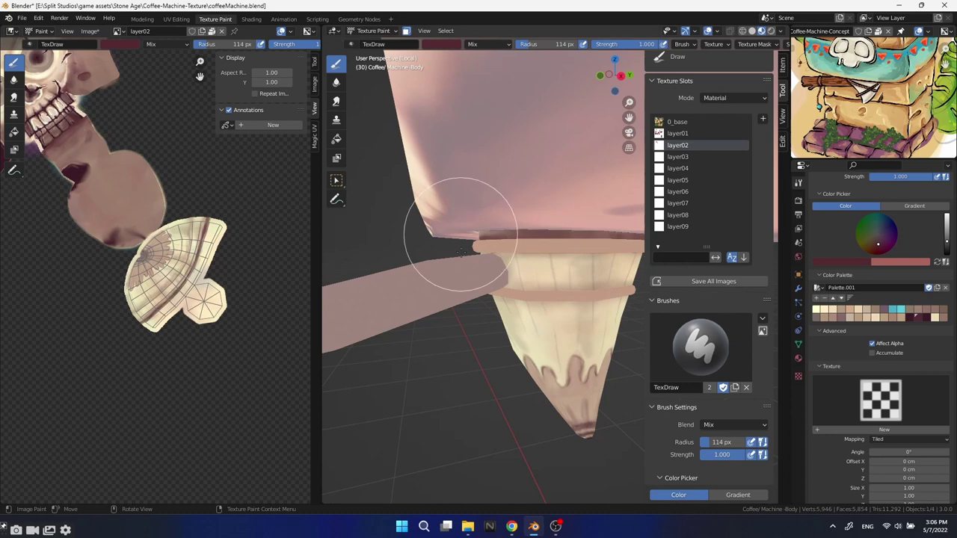
pyautogui.moveTo(421, 242); pyautogui.dragTo(556, 214, button='middle')
# Drop the brush to 52 px at about half strength on layer02, then orbit the horn.
pyautogui.hotkey('ctrl', 'z')
pyautogui.hotkey('ctrl', 'z')
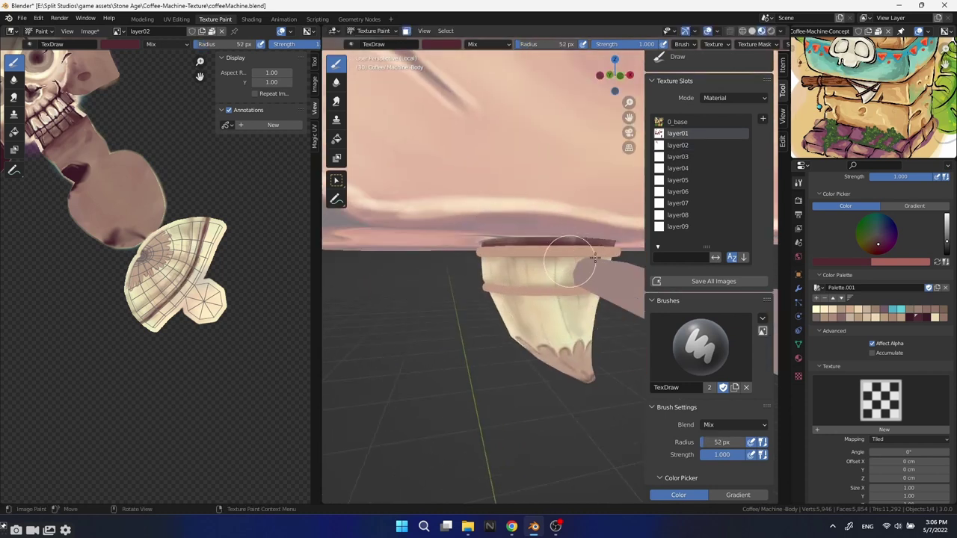
pyautogui.hotkey('ctrl', 'z')
pyautogui.hotkey('ctrl', 'shift', 'z')
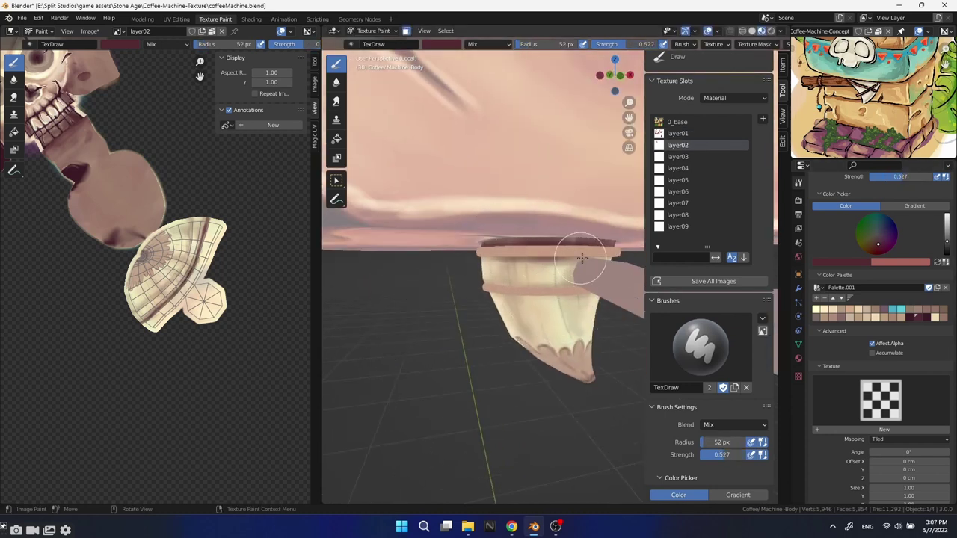
pyautogui.moveTo(605, 282); pyautogui.dragTo(570, 359, button='middle')
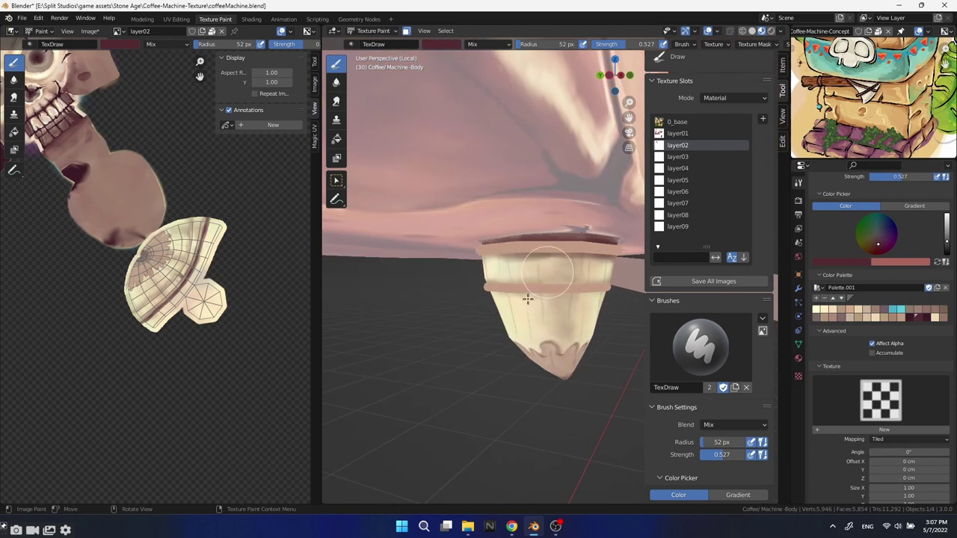
pyautogui.moveTo(528, 299); pyautogui.dragTo(557, 259, button='middle')
pyautogui.moveTo(450, 244); pyautogui.dragTo(549, 266, button='middle')
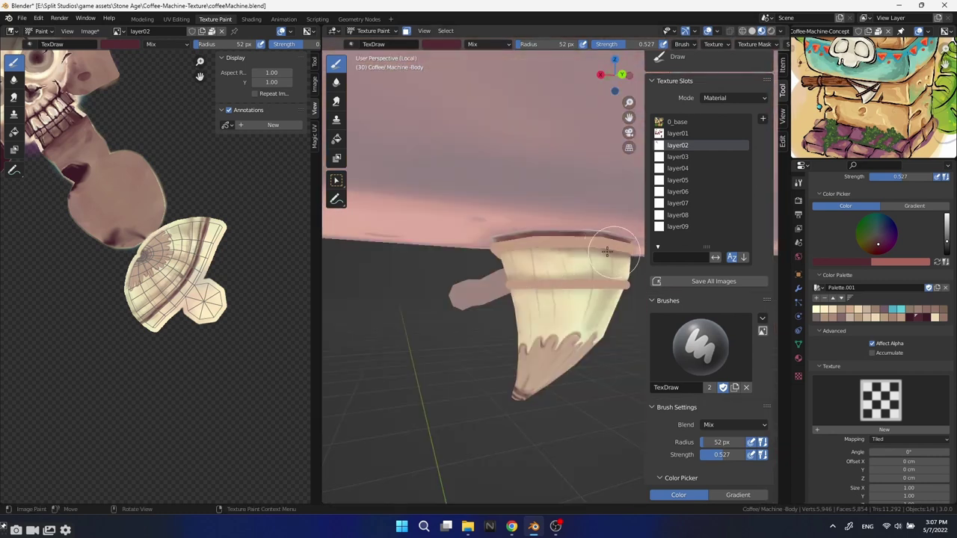
pyautogui.moveTo(454, 280); pyautogui.dragTo(586, 252, button='middle')
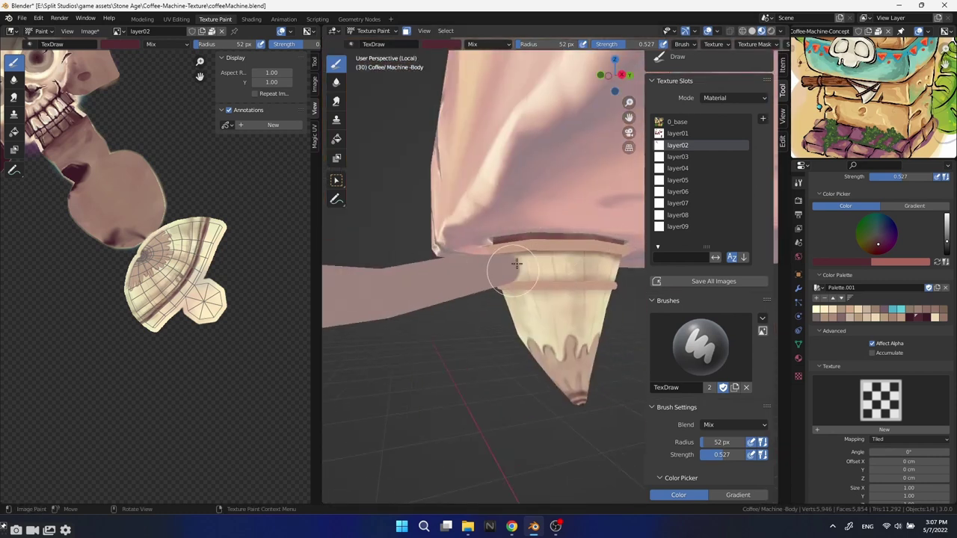
pyautogui.moveTo(515, 240)
pyautogui.mouseDown(button='middle')
pyautogui.moveTo(621, 262)
pyautogui.moveTo(552, 268)
pyautogui.moveTo(600, 287)
pyautogui.mouseUp(button='middle')
pyautogui.moveTo(520, 302)
pyautogui.mouseDown(button='middle')
pyautogui.moveTo(591, 289)
pyautogui.moveTo(591, 247)
pyautogui.moveTo(598, 284)
pyautogui.mouseUp(button='middle')
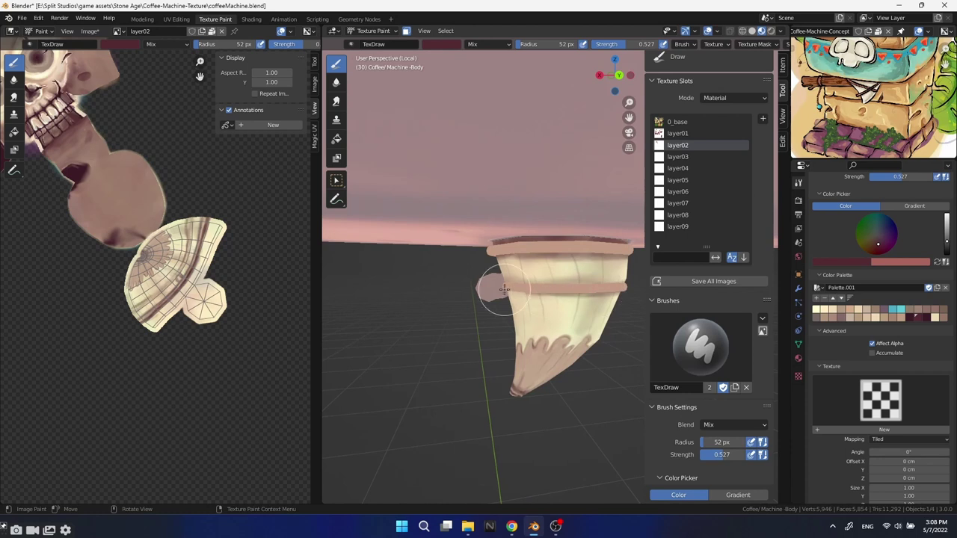
pyautogui.moveTo(502, 291); pyautogui.dragTo(576, 204, button='middle')
pyautogui.moveTo(509, 291); pyautogui.dragTo(620, 381, button='middle')
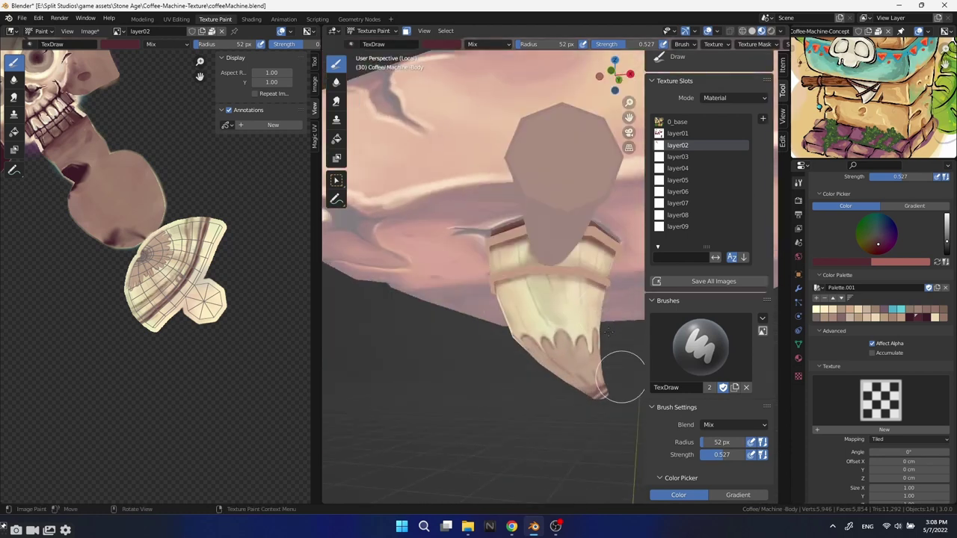
pyautogui.moveTo(593, 279)
pyautogui.mouseDown(button='middle')
pyautogui.moveTo(466, 284)
pyautogui.moveTo(511, 351)
pyautogui.moveTo(534, 359)
pyautogui.moveTo(523, 314)
pyautogui.moveTo(542, 260)
pyautogui.mouseUp(button='middle')
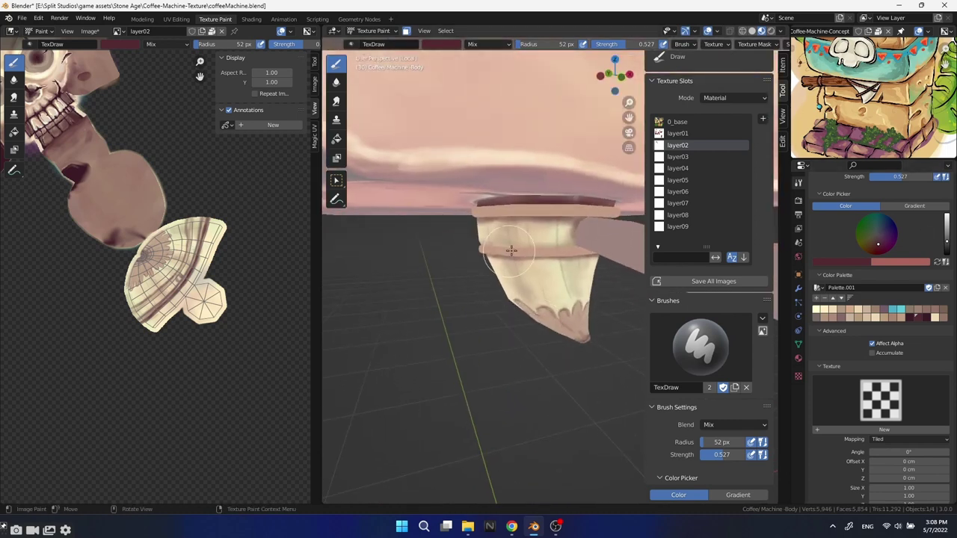
# Set the brush radius to 17 px and review the horn's wavy band from several angles.
pyautogui.press('f')
pyautogui.click(528, 259)
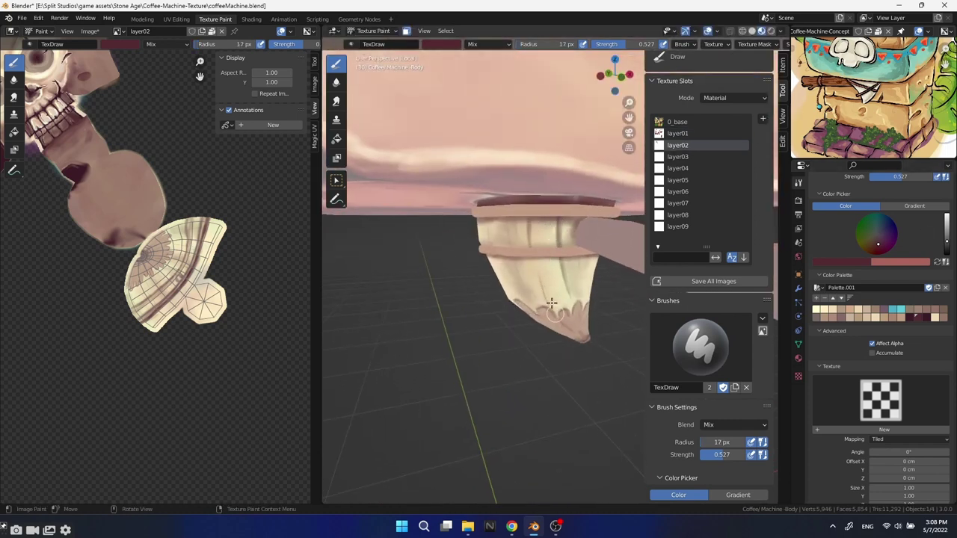
pyautogui.moveTo(586, 294); pyautogui.dragTo(616, 193, button='middle')
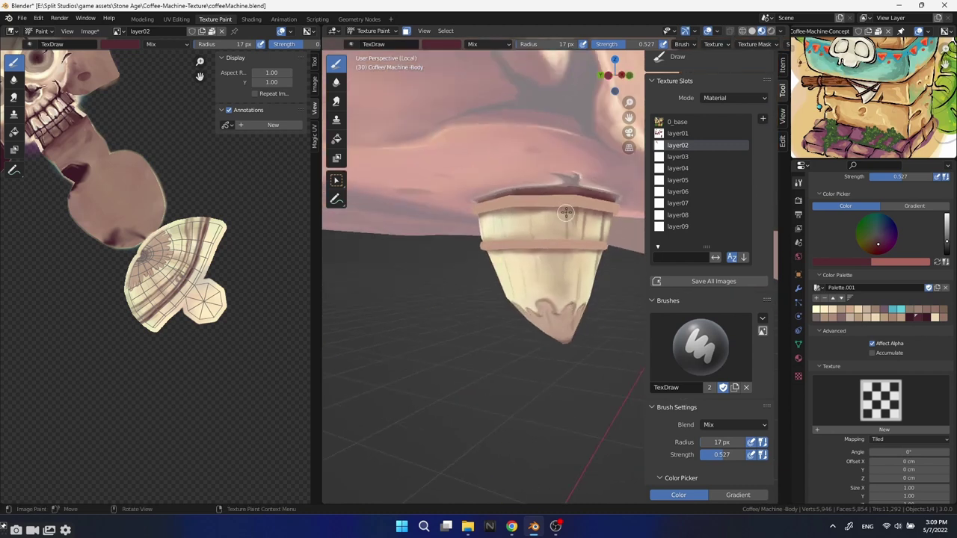
pyautogui.moveTo(617, 269); pyautogui.dragTo(561, 312, button='middle')
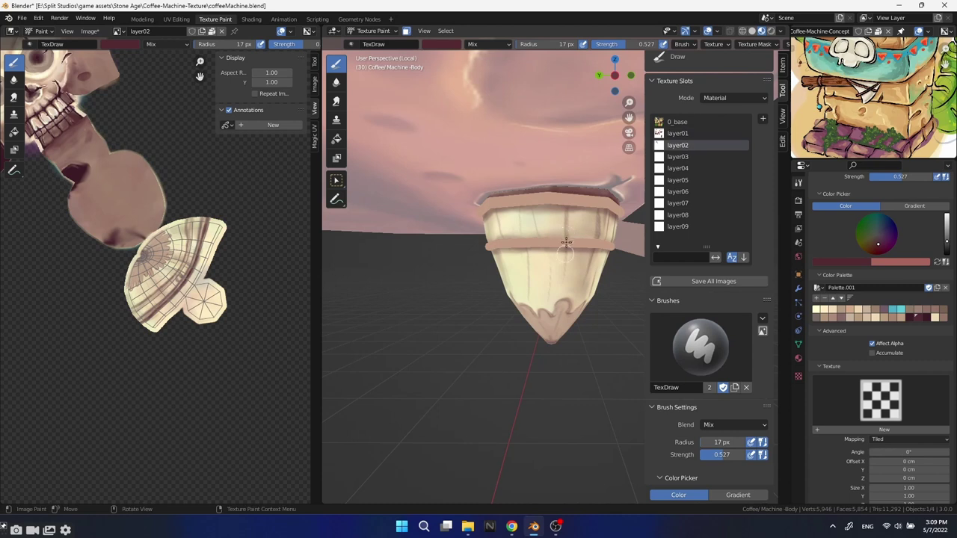
pyautogui.moveTo(548, 210); pyautogui.dragTo(553, 247, button='middle')
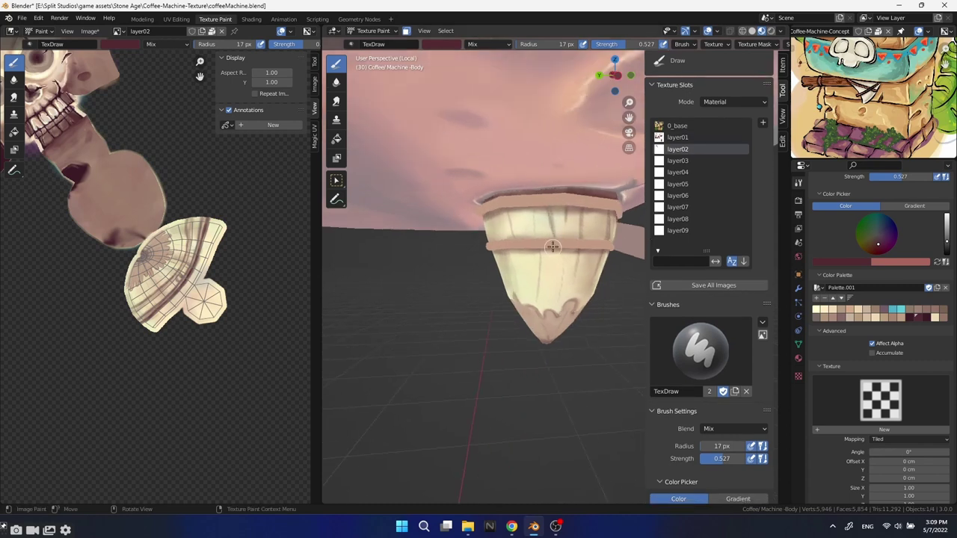
pyautogui.moveTo(561, 314); pyautogui.dragTo(586, 305, button='middle')
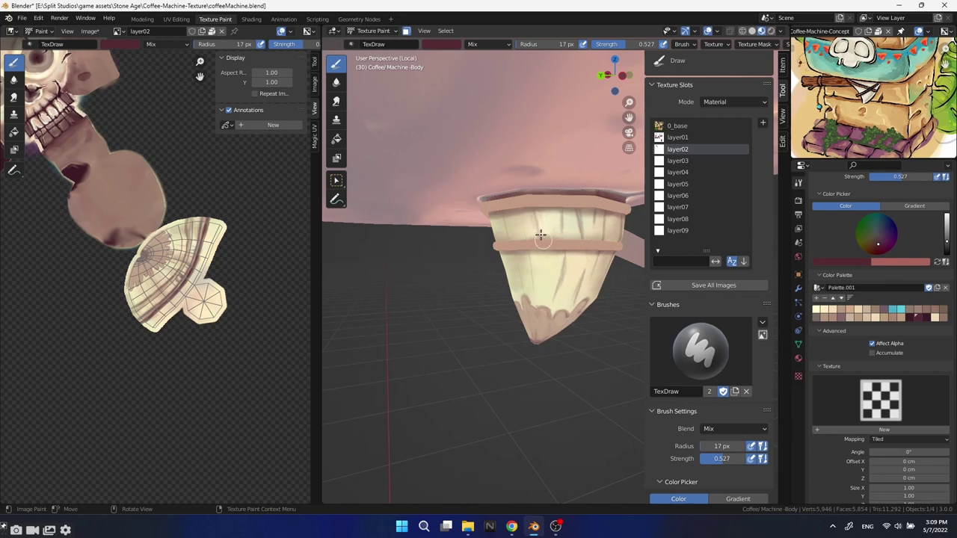
pyautogui.moveTo(541, 236)
pyautogui.mouseDown(button='middle')
pyautogui.moveTo(547, 284)
pyautogui.moveTo(596, 225)
pyautogui.mouseUp(button='middle')
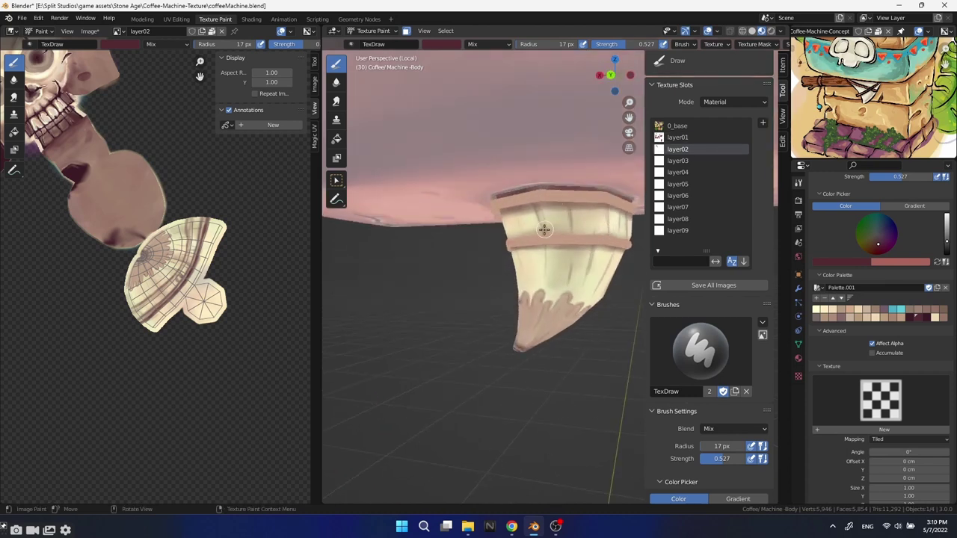
pyautogui.moveTo(566, 235); pyautogui.dragTo(563, 170, button='middle')
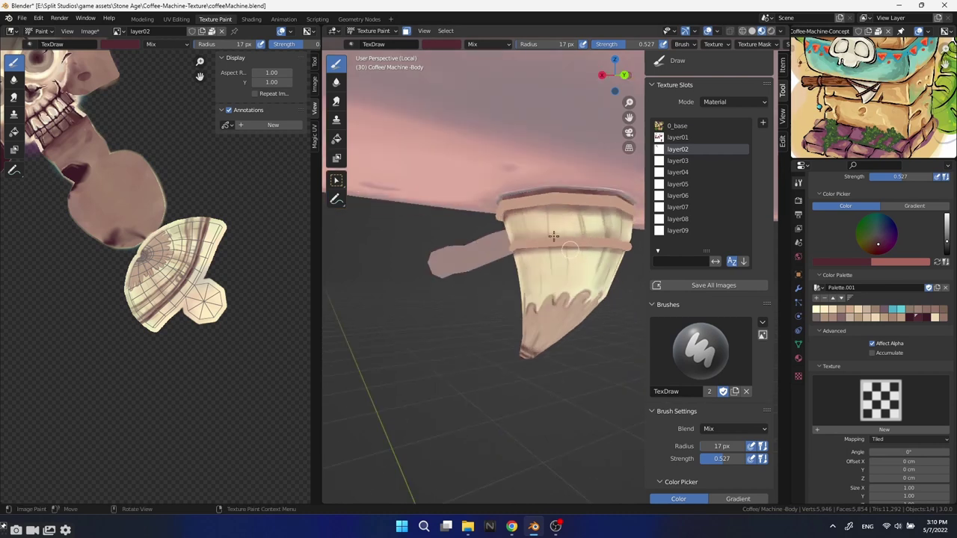
pyautogui.moveTo(563, 236); pyautogui.dragTo(594, 210, button='middle')
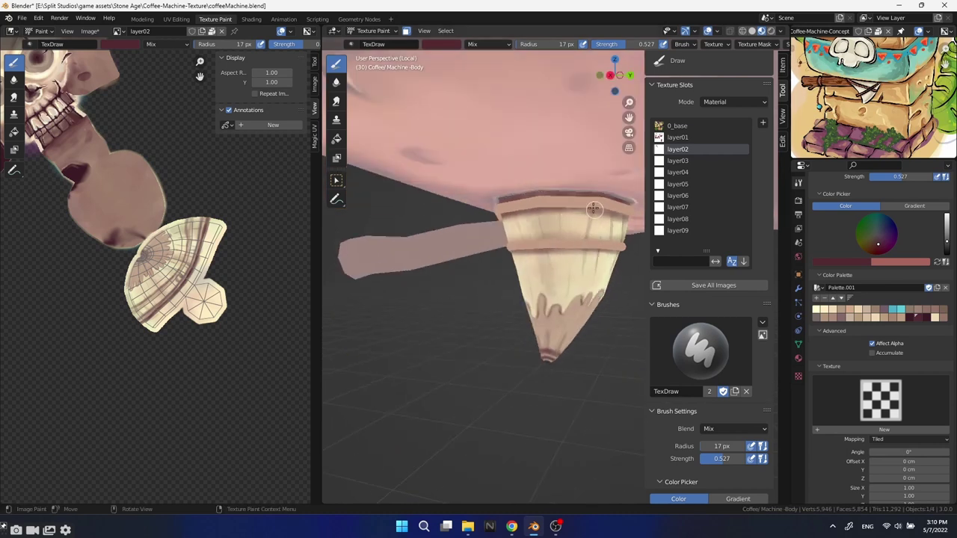
pyautogui.moveTo(566, 284); pyautogui.dragTo(546, 208, button='middle')
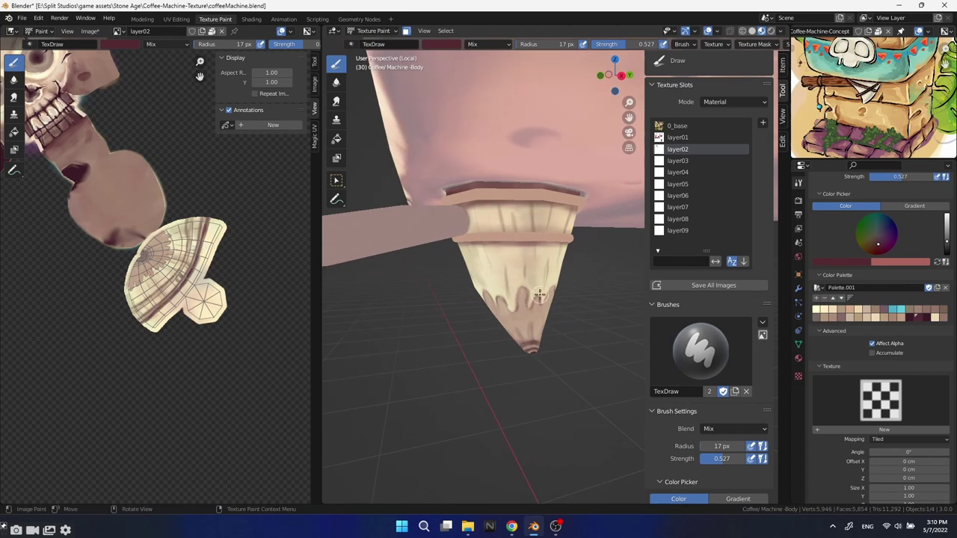
pyautogui.moveTo(539, 295); pyautogui.dragTo(581, 309, button='middle')
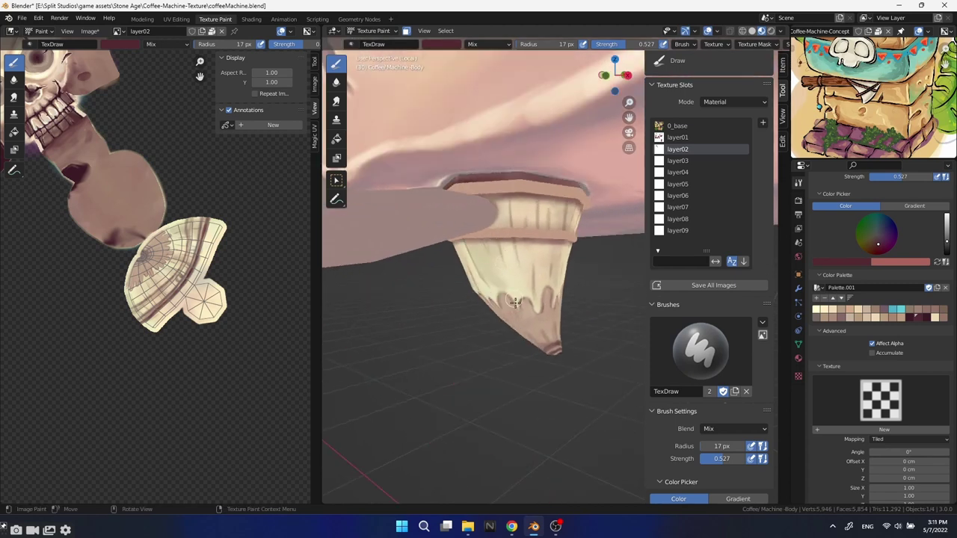
# Orbit to an upright side view of the horn and paint a darker vertical line on it.
pyautogui.moveTo(545, 247); pyautogui.dragTo(589, 214, button='middle')
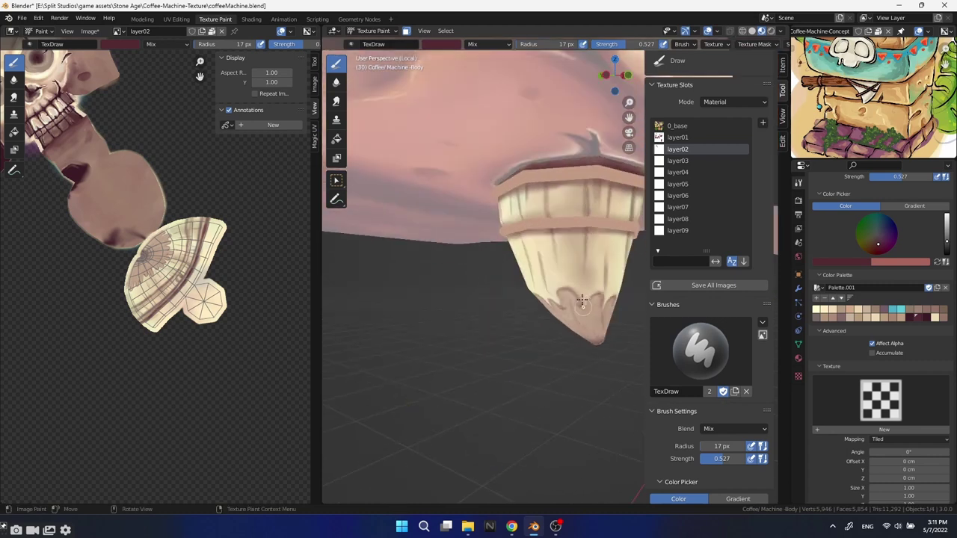
pyautogui.moveTo(518, 356)
pyautogui.mouseDown(button='middle')
pyautogui.moveTo(534, 391)
pyautogui.moveTo(541, 276)
pyautogui.moveTo(587, 211)
pyautogui.mouseUp(button='middle')
pyautogui.moveTo(515, 283); pyautogui.dragTo(537, 250, button='middle')
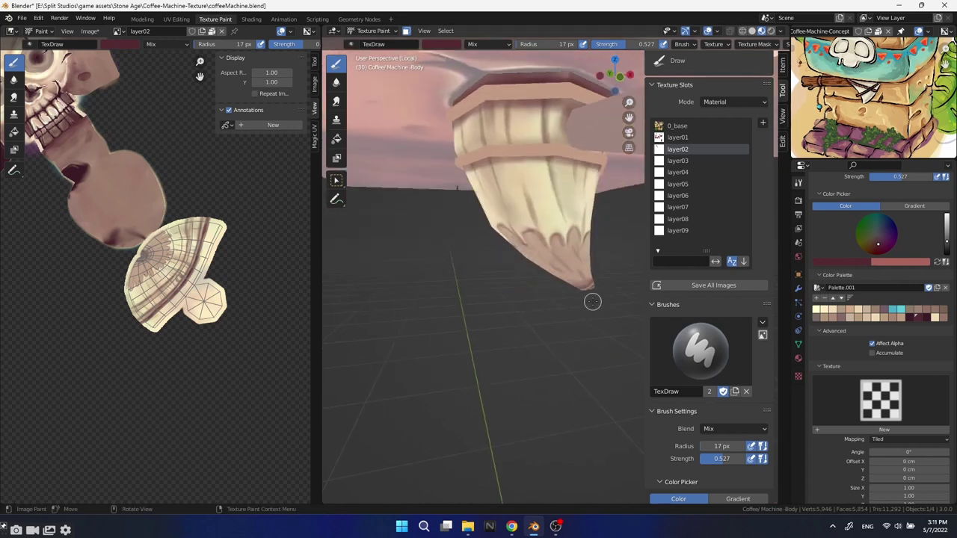
pyautogui.moveTo(593, 302); pyautogui.dragTo(504, 332, button='middle')
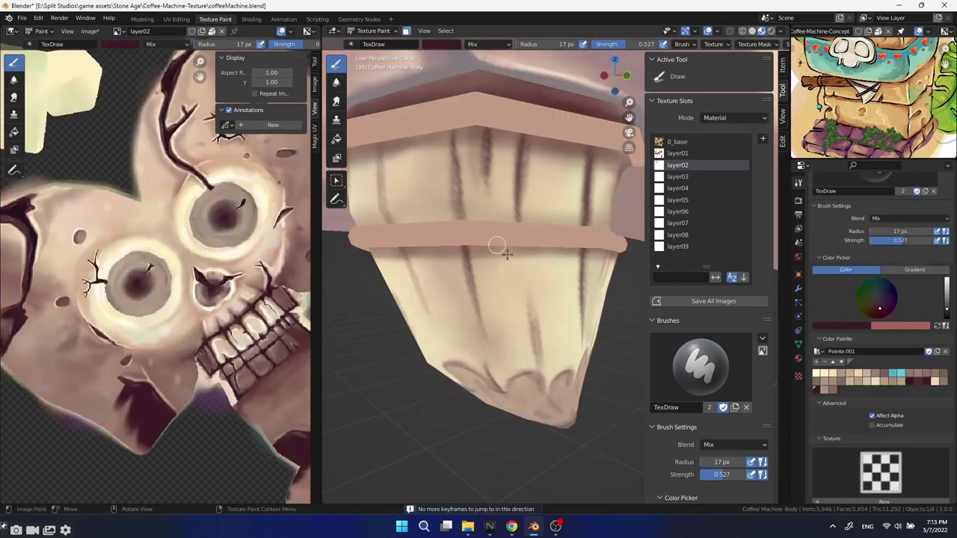
pyautogui.moveTo(580, 372); pyautogui.dragTo(501, 396, button='middle')
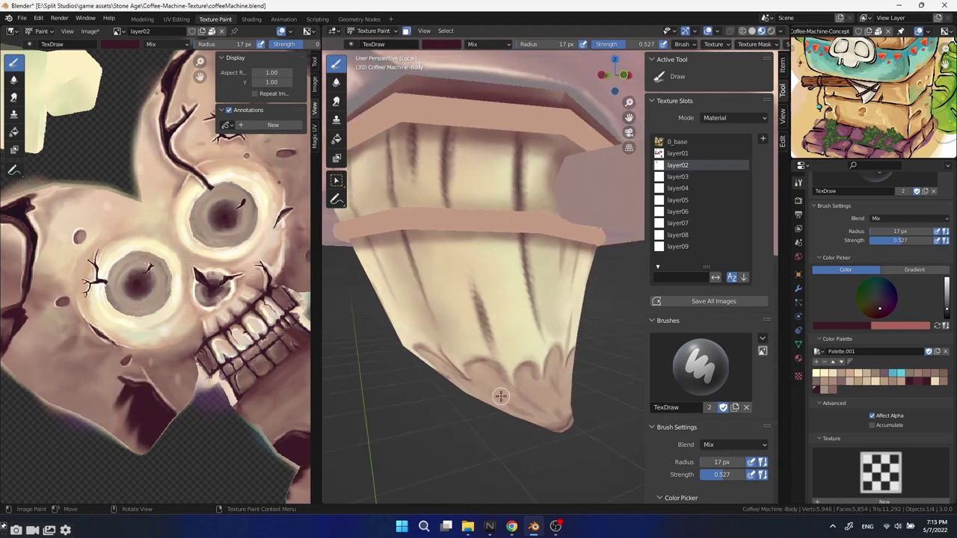
pyautogui.moveTo(466, 256); pyautogui.dragTo(481, 286, button='middle')
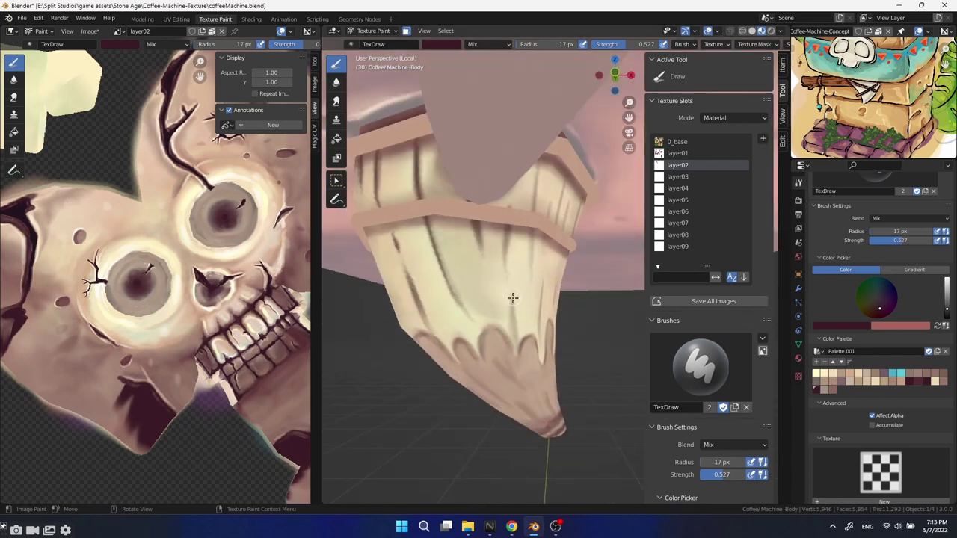
pyautogui.moveTo(545, 331); pyautogui.dragTo(492, 208, button='middle')
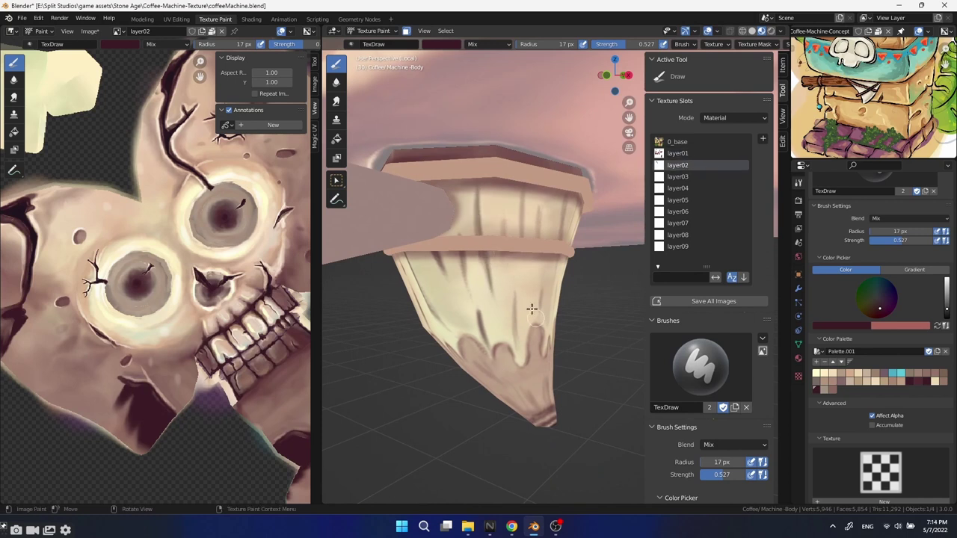
pyautogui.moveTo(531, 309); pyautogui.dragTo(484, 193, button='middle')
pyautogui.moveTo(499, 185); pyautogui.dragTo(499, 238)
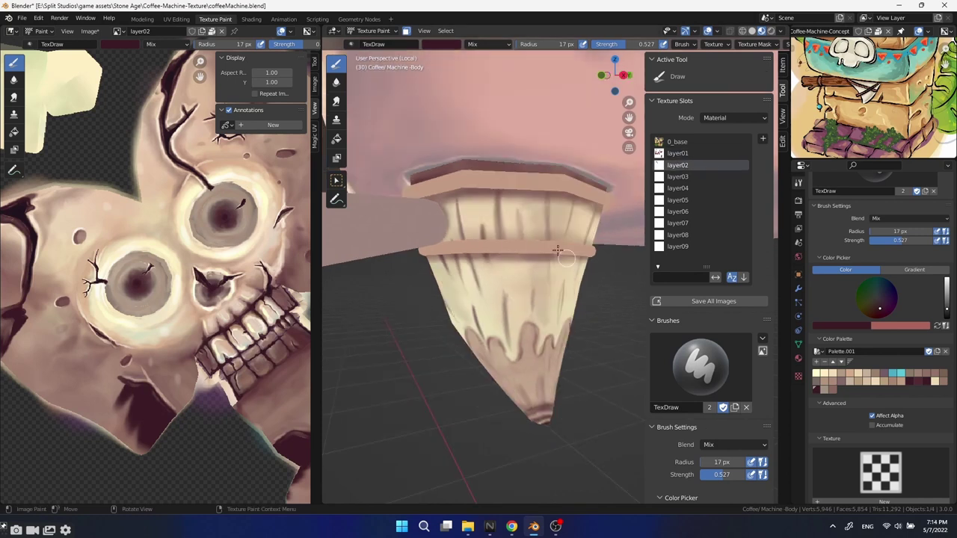
# Add dark vertical lines and short dark strokes around the horn's upper band.
pyautogui.moveTo(591, 336)
pyautogui.mouseDown(button='middle')
pyautogui.moveTo(498, 264)
pyautogui.moveTo(551, 321)
pyautogui.moveTo(539, 307)
pyautogui.moveTo(616, 338)
pyautogui.moveTo(542, 346)
pyautogui.mouseUp(button='middle')
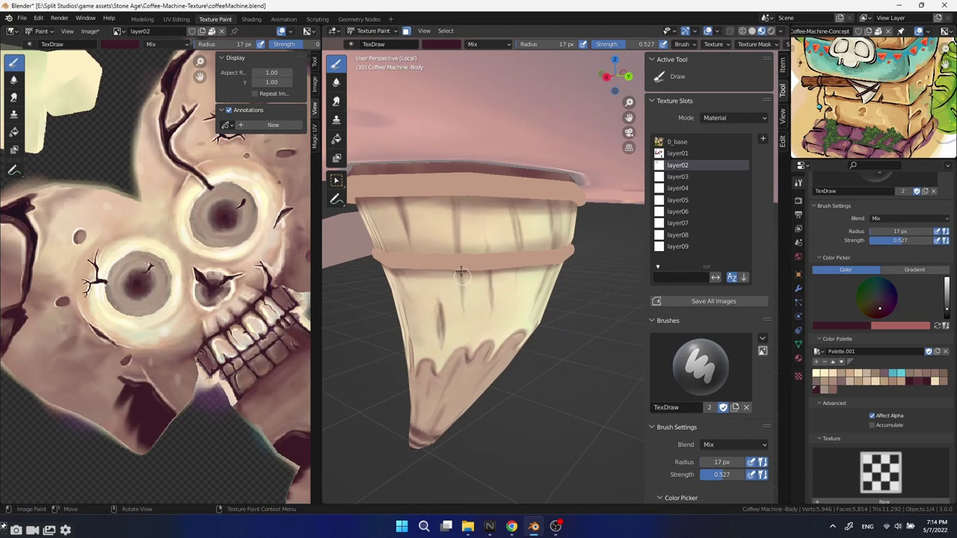
pyautogui.moveTo(488, 246); pyautogui.dragTo(487, 166, button='middle')
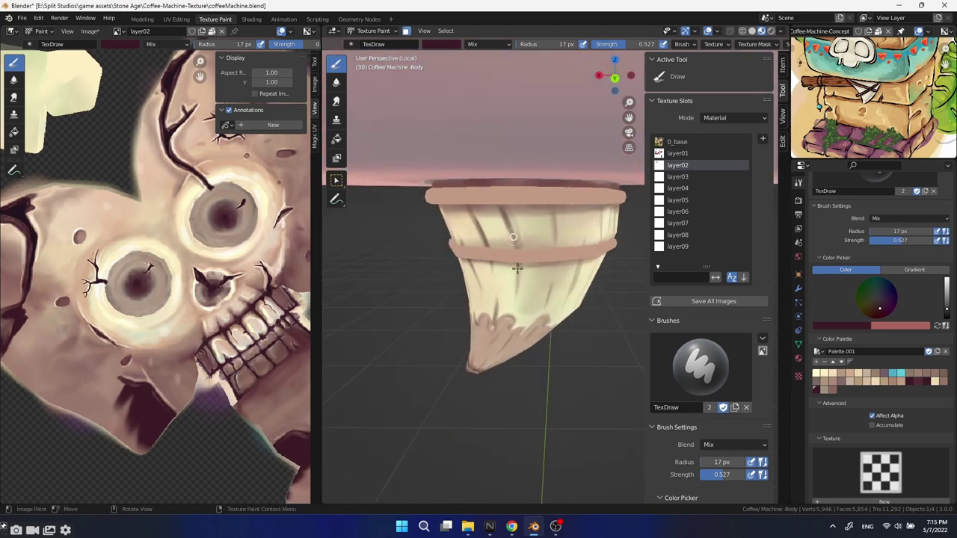
pyautogui.moveTo(551, 303)
pyautogui.mouseDown(button='middle')
pyautogui.moveTo(546, 316)
pyautogui.moveTo(581, 357)
pyautogui.mouseUp(button='middle')
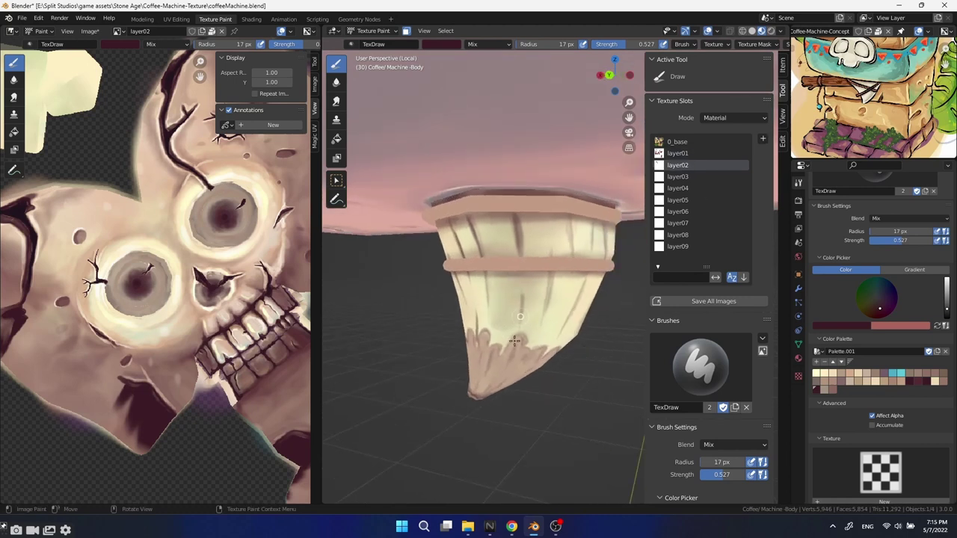
pyautogui.moveTo(515, 342); pyautogui.dragTo(543, 250, button='middle')
pyautogui.moveTo(540, 209); pyautogui.dragTo(537, 259)
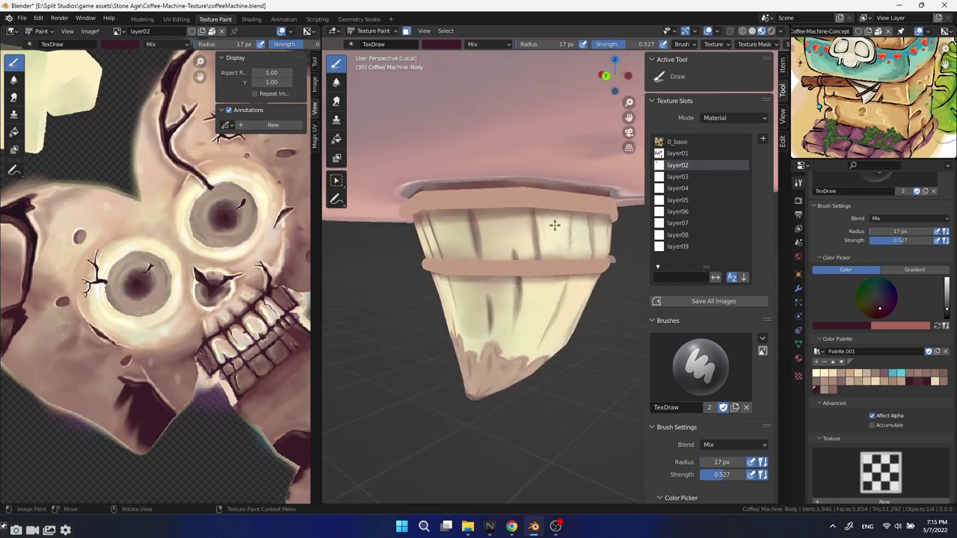
pyautogui.moveTo(578, 293); pyautogui.dragTo(554, 329)
pyautogui.moveTo(553, 329)
pyautogui.mouseDown(button='middle')
pyautogui.moveTo(417, 317)
pyautogui.moveTo(474, 279)
pyautogui.mouseUp(button='middle')
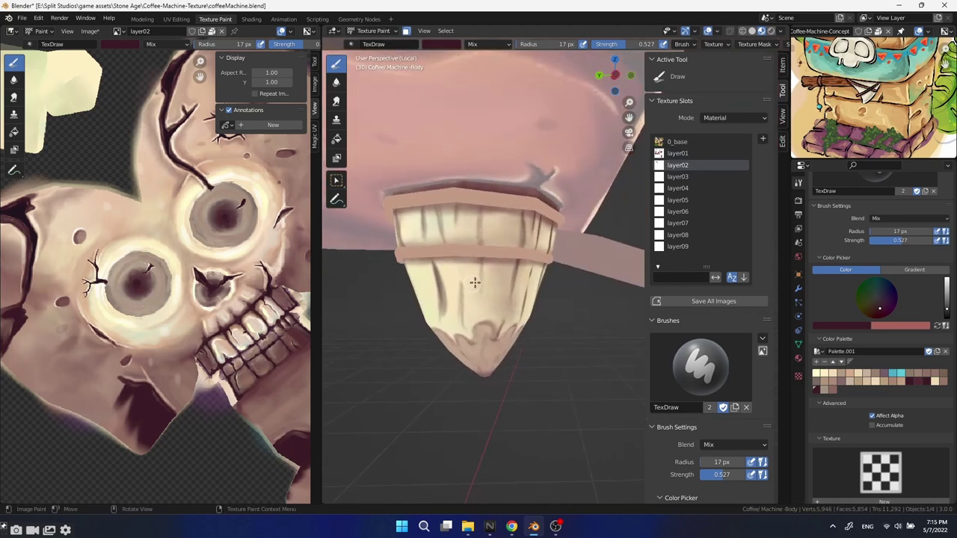
pyautogui.moveTo(784, 133); pyautogui.dragTo(420, 267, button='middle')
pyautogui.moveTo(480, 199); pyautogui.dragTo(478, 227)
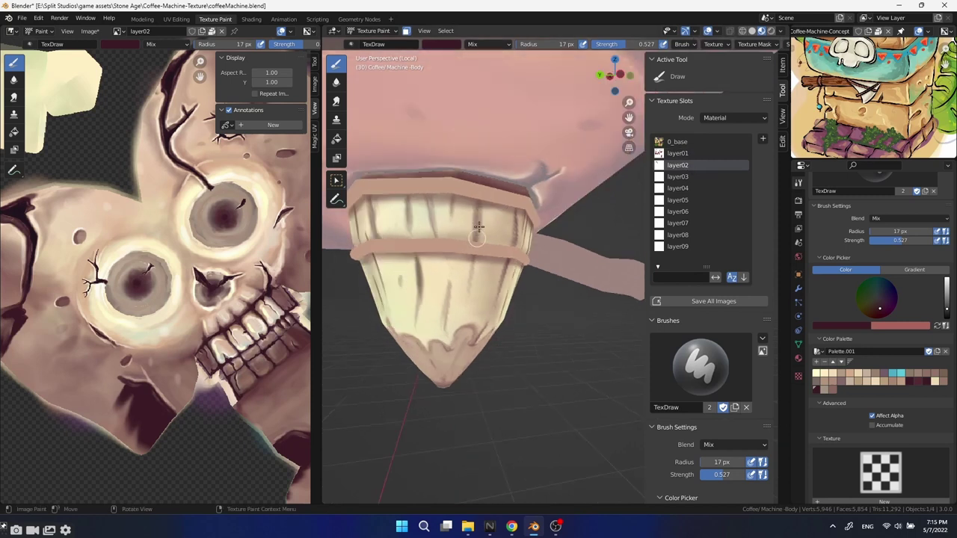
# Zoom in on the spout tip and paint dark wavy strokes forming a band near it.
pyautogui.moveTo(449, 239)
pyautogui.mouseDown(button='middle')
pyautogui.moveTo(528, 316)
pyautogui.moveTo(495, 299)
pyautogui.moveTo(497, 288)
pyautogui.moveTo(517, 318)
pyautogui.moveTo(538, 320)
pyautogui.moveTo(560, 115)
pyautogui.mouseUp(button='middle')
pyautogui.scroll(4, 496, 299)
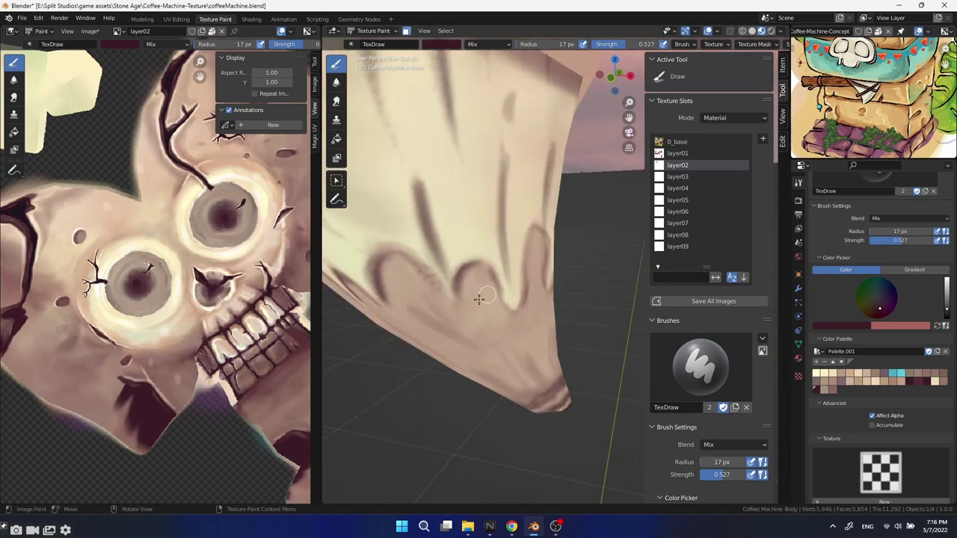
pyautogui.moveTo(449, 261); pyautogui.dragTo(418, 250, button='middle')
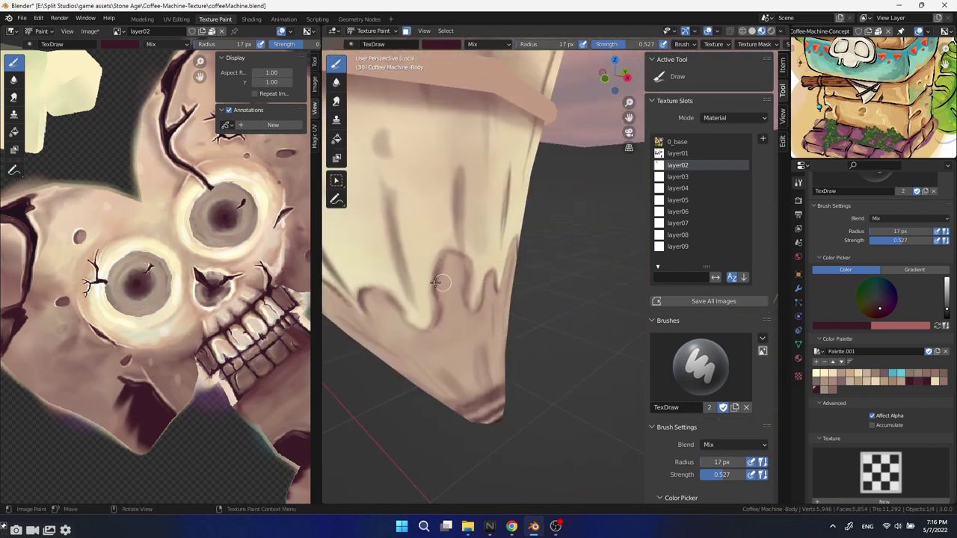
pyautogui.moveTo(436, 282); pyautogui.dragTo(416, 329)
pyautogui.moveTo(455, 336); pyautogui.dragTo(584, 322, button='middle')
pyautogui.moveTo(515, 269)
pyautogui.mouseDown()
pyautogui.moveTo(535, 250)
pyautogui.moveTo(566, 268)
pyautogui.mouseUp()
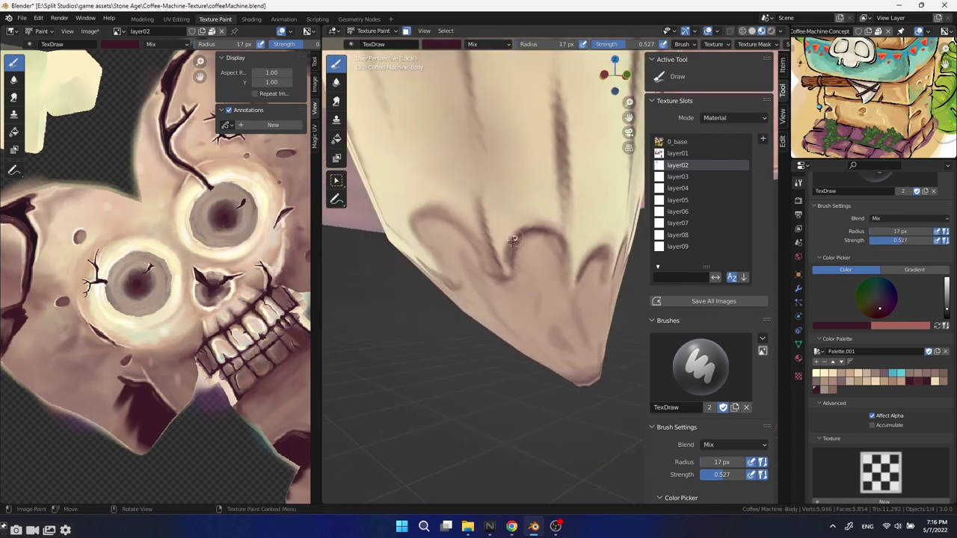
pyautogui.moveTo(566, 268); pyautogui.dragTo(552, 243, button='middle')
pyautogui.moveTo(551, 243); pyautogui.dragTo(548, 224)
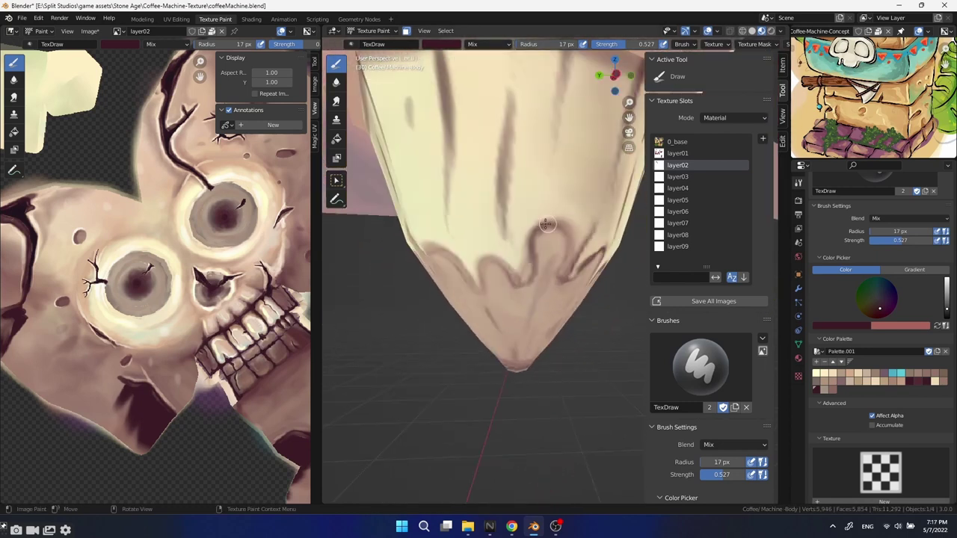
# Touch up the wavy band on the spout's far side and check it from several angles.
pyautogui.moveTo(508, 270)
pyautogui.mouseDown(button='middle')
pyautogui.moveTo(562, 299)
pyautogui.moveTo(479, 351)
pyautogui.mouseUp(button='middle')
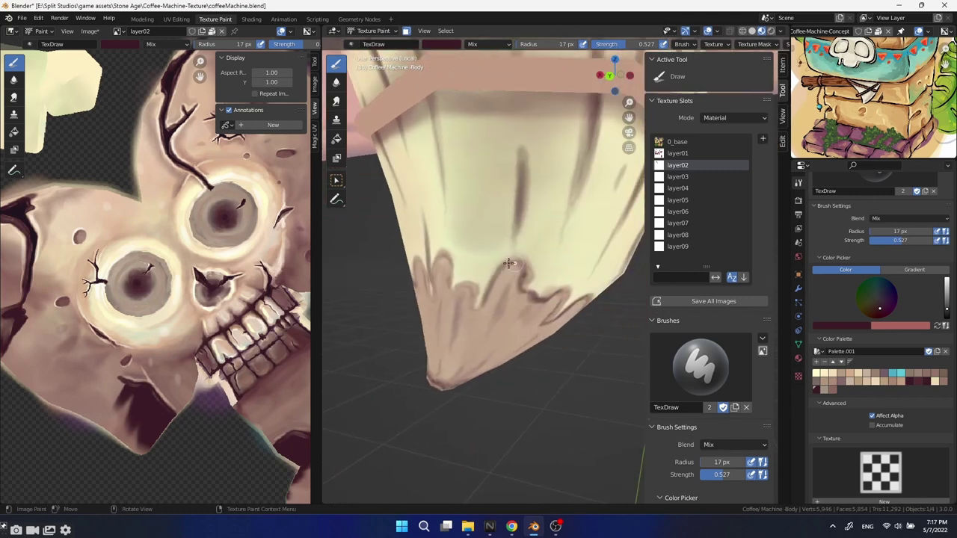
pyautogui.moveTo(469, 294)
pyautogui.mouseDown(button='middle')
pyautogui.moveTo(513, 342)
pyautogui.moveTo(594, 282)
pyautogui.mouseUp(button='middle')
pyautogui.moveTo(594, 282); pyautogui.dragTo(564, 259)
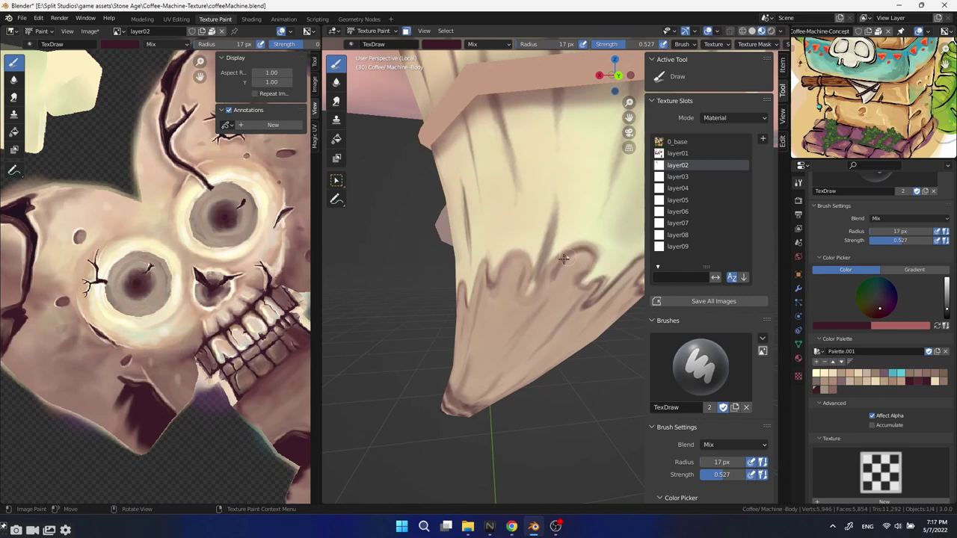
pyautogui.moveTo(474, 279); pyautogui.dragTo(503, 323, button='middle')
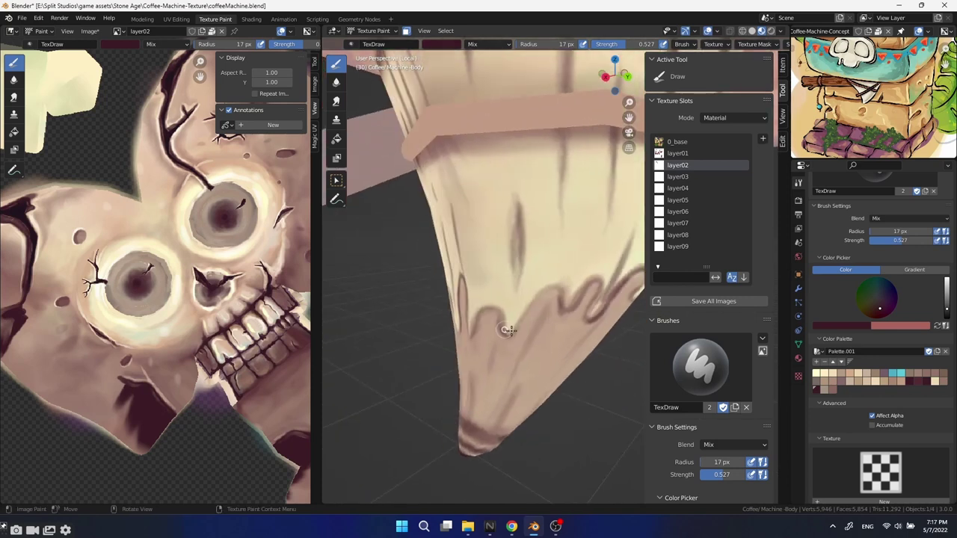
pyautogui.moveTo(463, 350)
pyautogui.mouseDown(button='middle')
pyautogui.moveTo(526, 368)
pyautogui.moveTo(525, 317)
pyautogui.mouseUp(button='middle')
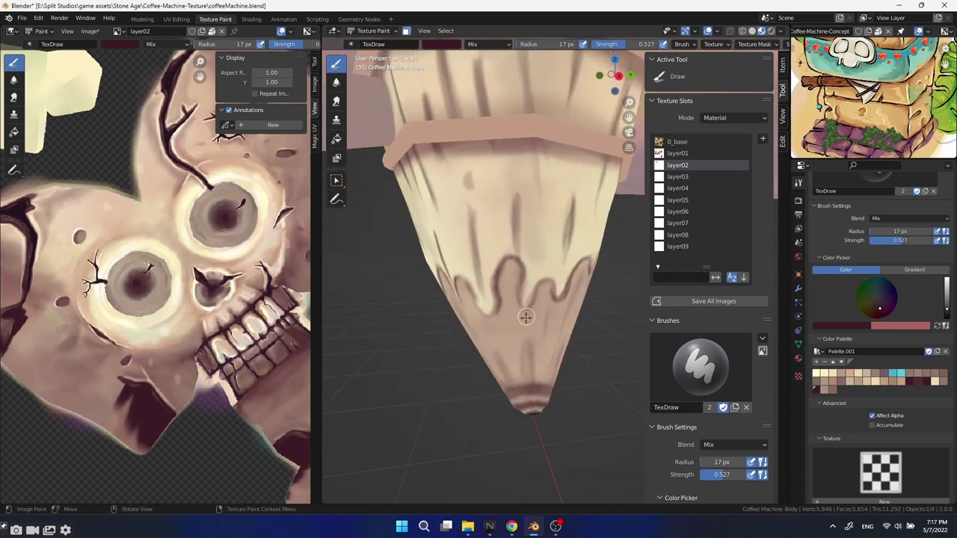
pyautogui.moveTo(540, 279); pyautogui.dragTo(480, 336, button='middle')
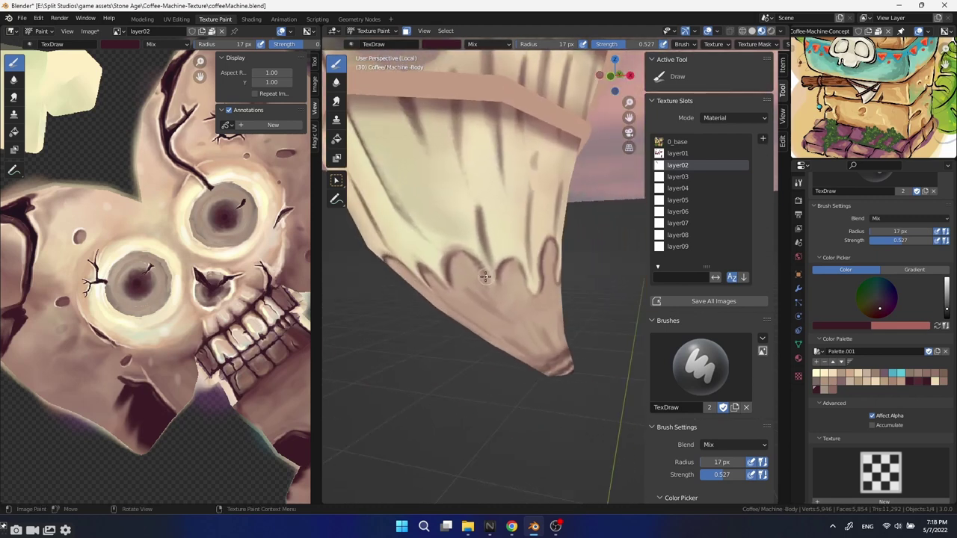
pyautogui.moveTo(493, 241)
pyautogui.mouseDown(button='middle')
pyautogui.moveTo(573, 306)
pyautogui.moveTo(523, 321)
pyautogui.mouseUp(button='middle')
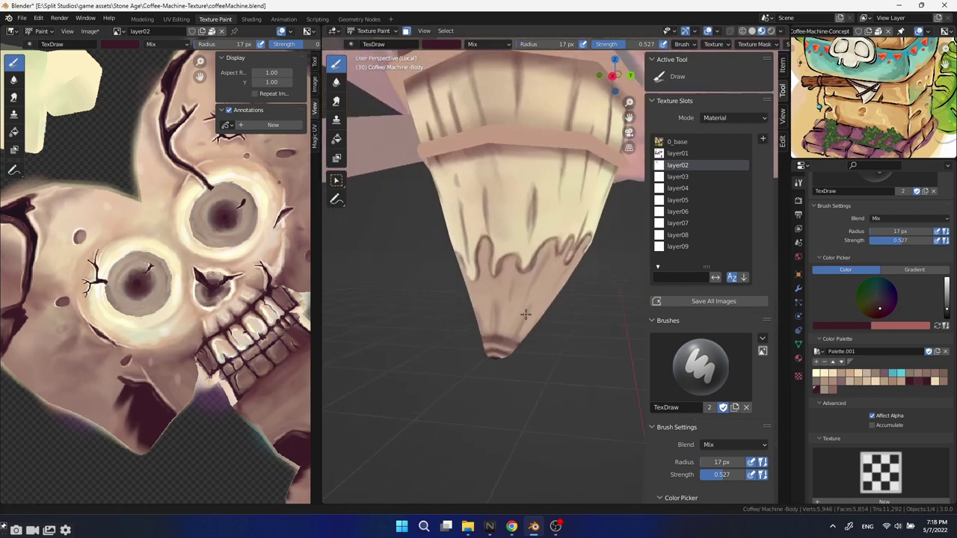
# Sample a light pink at 46 px radius and shade the spout point below the wavy band.
pyautogui.press('s')
pyautogui.press('f')
pyautogui.click(534, 323)
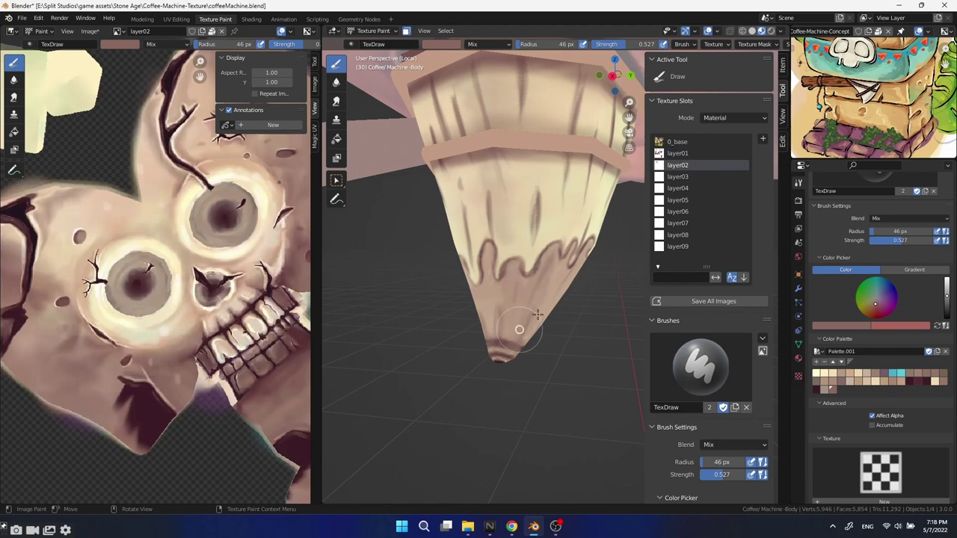
pyautogui.moveTo(555, 312); pyautogui.dragTo(500, 224, button='middle')
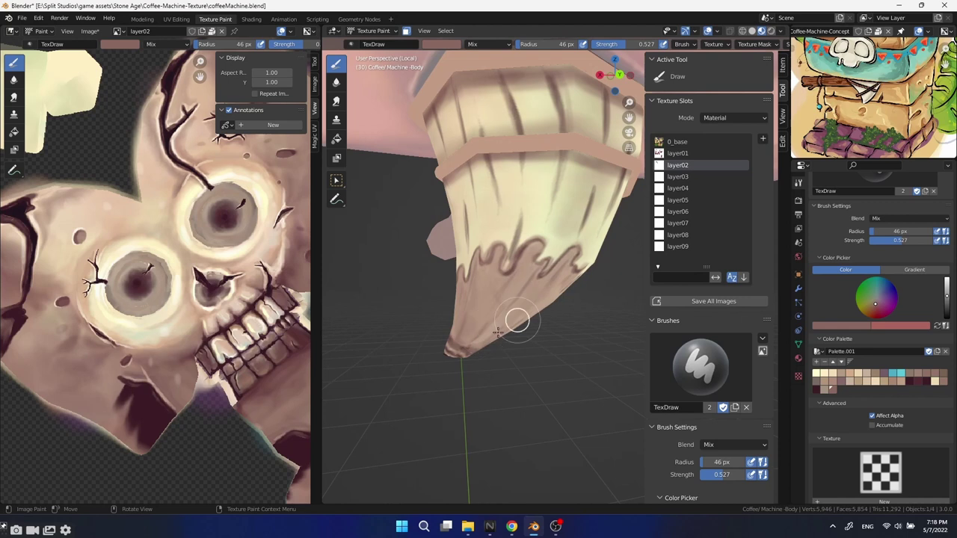
pyautogui.moveTo(478, 332); pyautogui.dragTo(455, 259, button='middle')
pyautogui.moveTo(454, 259)
pyautogui.mouseDown()
pyautogui.moveTo(438, 284)
pyautogui.moveTo(483, 252)
pyautogui.moveTo(448, 321)
pyautogui.mouseUp()
pyautogui.moveTo(448, 321)
pyautogui.mouseDown(button='middle')
pyautogui.moveTo(485, 297)
pyautogui.moveTo(491, 259)
pyautogui.mouseUp(button='middle')
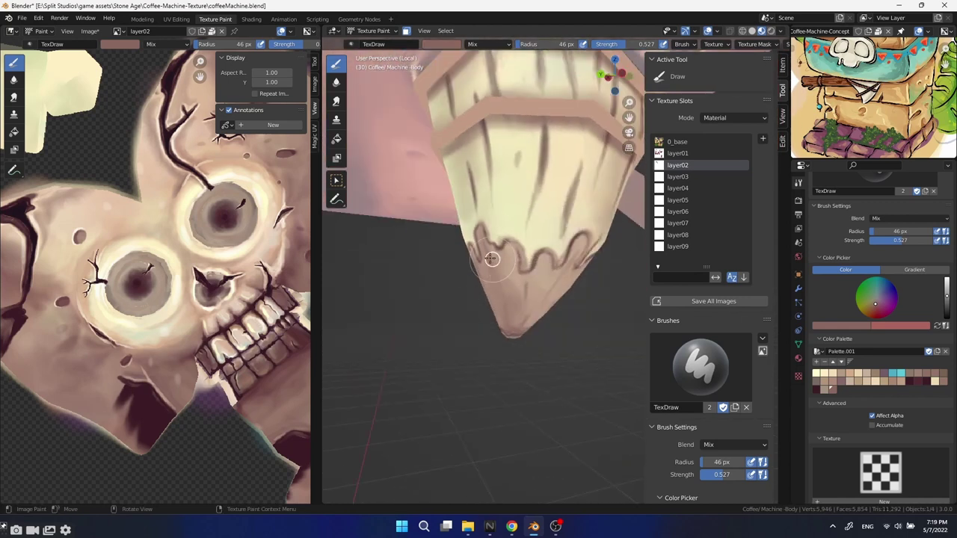
# Orbit and zoom around the spout to review the pinkish shading on the tip.
pyautogui.moveTo(581, 299); pyautogui.dragTo(449, 309, button='middle')
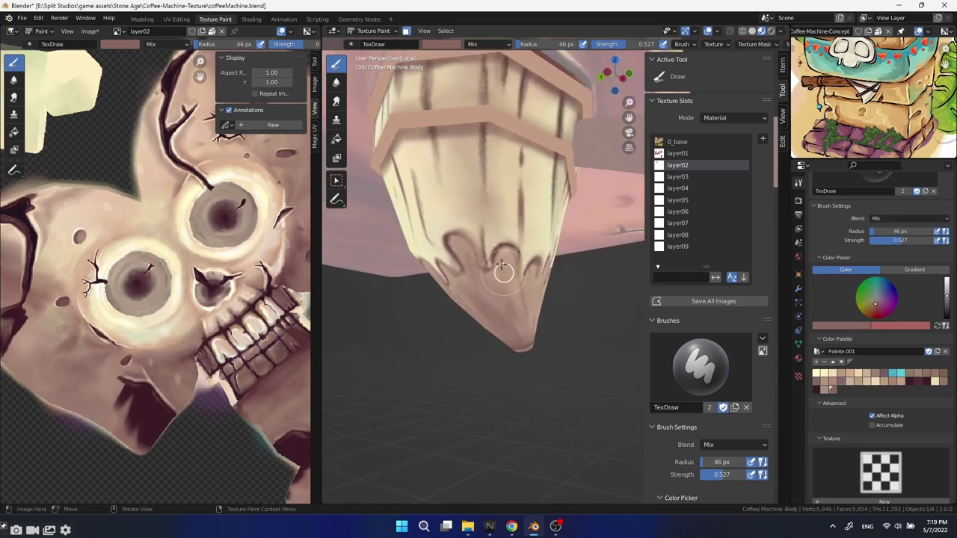
pyautogui.moveTo(531, 333)
pyautogui.mouseDown(button='middle')
pyautogui.moveTo(487, 299)
pyautogui.moveTo(471, 314)
pyautogui.moveTo(478, 326)
pyautogui.moveTo(445, 211)
pyautogui.mouseUp(button='middle')
pyautogui.scroll(3, 471, 314)
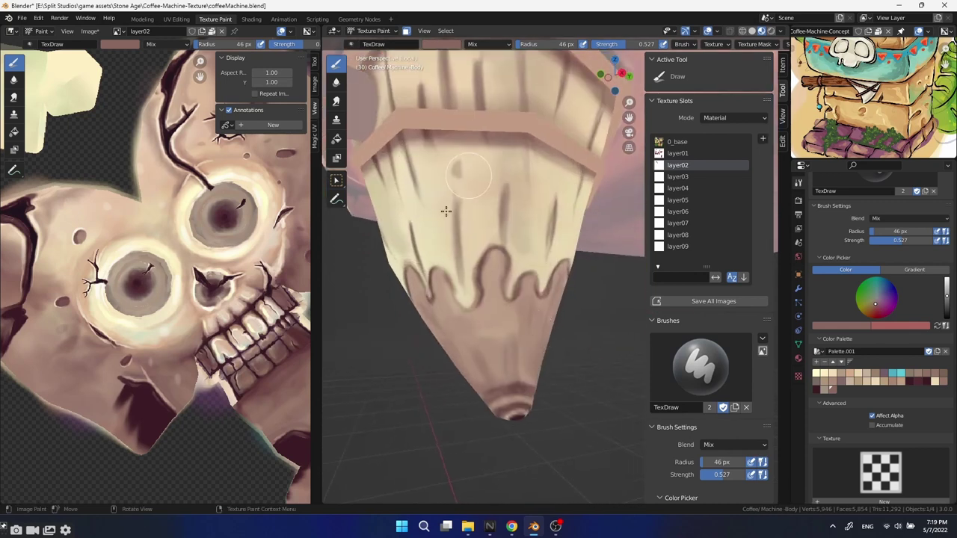
pyautogui.moveTo(494, 361)
pyautogui.mouseDown(button='middle')
pyautogui.moveTo(434, 306)
pyautogui.moveTo(481, 301)
pyautogui.moveTo(474, 314)
pyautogui.moveTo(513, 342)
pyautogui.moveTo(427, 319)
pyautogui.moveTo(472, 333)
pyautogui.moveTo(460, 344)
pyautogui.moveTo(486, 356)
pyautogui.mouseUp(button='middle')
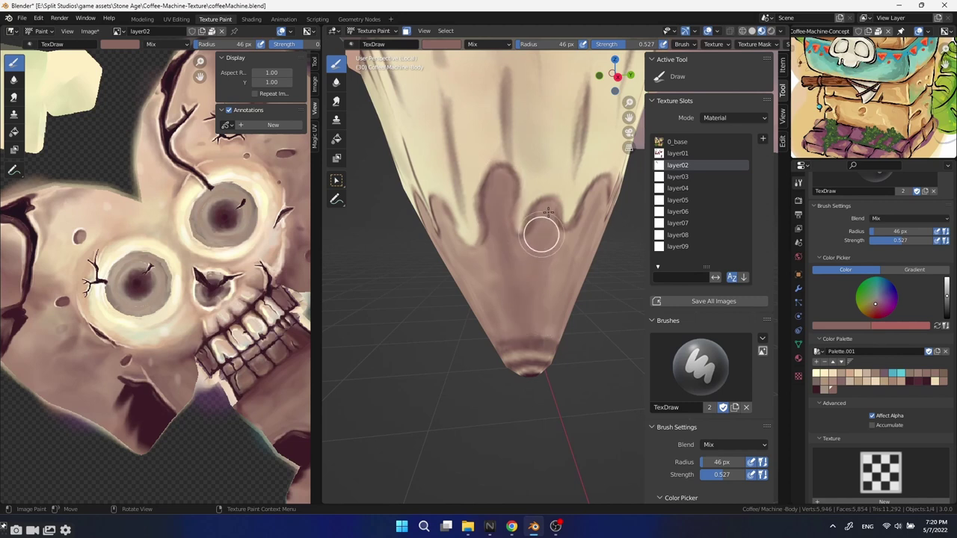
pyautogui.moveTo(566, 303); pyautogui.dragTo(538, 223, button='middle')
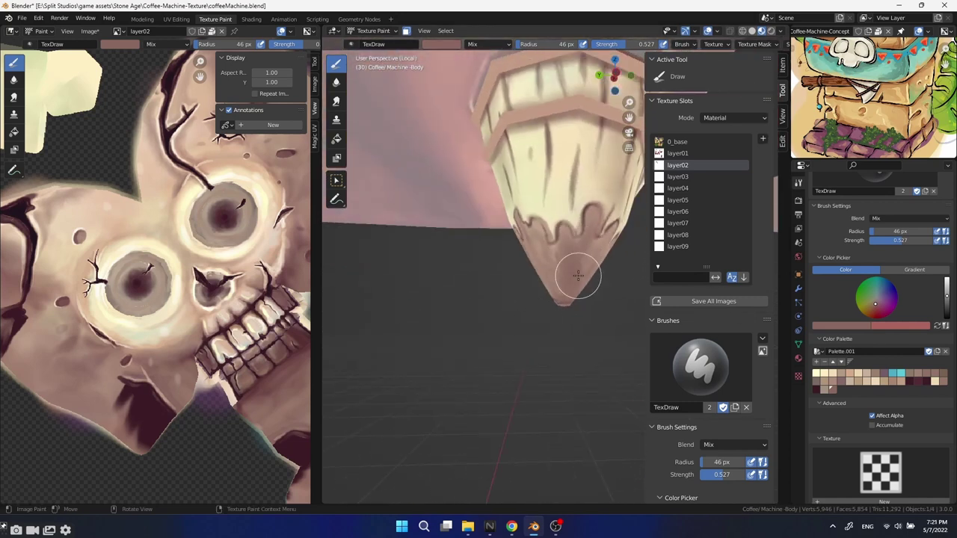
pyautogui.moveTo(578, 275)
pyautogui.mouseDown(button='middle')
pyautogui.moveTo(581, 299)
pyautogui.moveTo(474, 321)
pyautogui.mouseUp(button='middle')
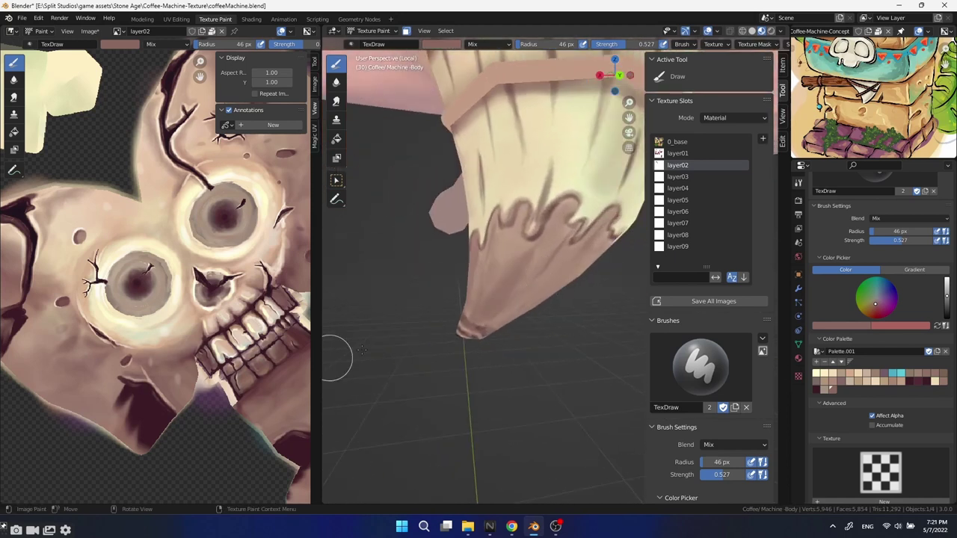
pyautogui.moveTo(362, 350); pyautogui.dragTo(519, 142, button='middle')
pyautogui.moveTo(480, 275)
pyautogui.mouseDown(button='middle')
pyautogui.moveTo(491, 367)
pyautogui.moveTo(472, 385)
pyautogui.moveTo(487, 338)
pyautogui.mouseUp(button='middle')
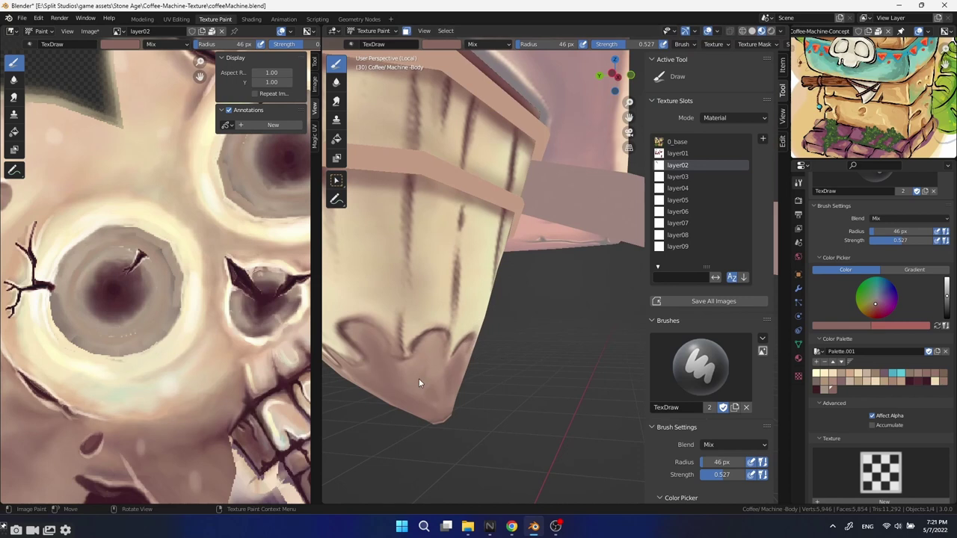
pyautogui.moveTo(419, 380)
pyautogui.mouseDown(button='middle')
pyautogui.moveTo(464, 359)
pyautogui.moveTo(519, 374)
pyautogui.moveTo(516, 362)
pyautogui.mouseUp(button='middle')
pyautogui.scroll(3, 516, 363)
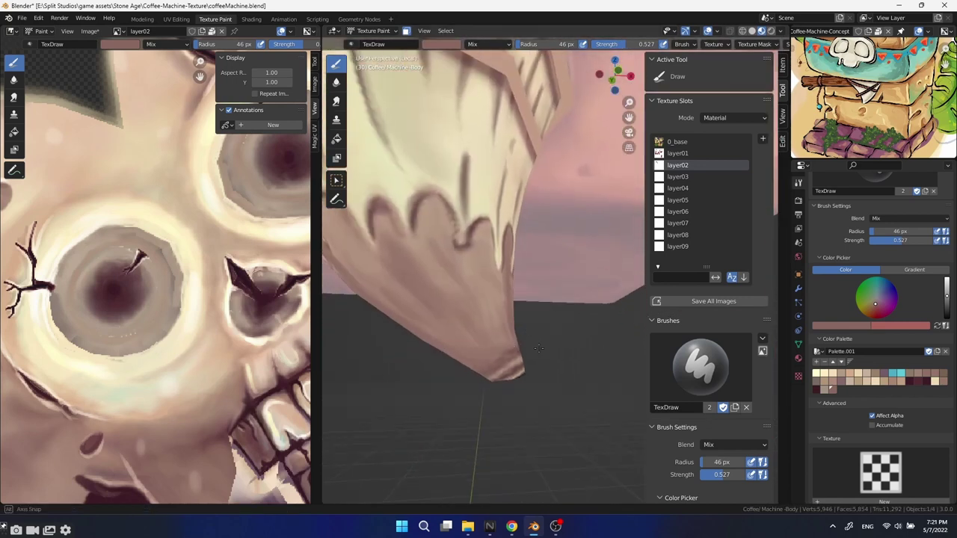
# Return to layer02 and set a cyan brush with 14 px radius and 0.193 strength.
pyautogui.hotkey('ctrl', 'z')
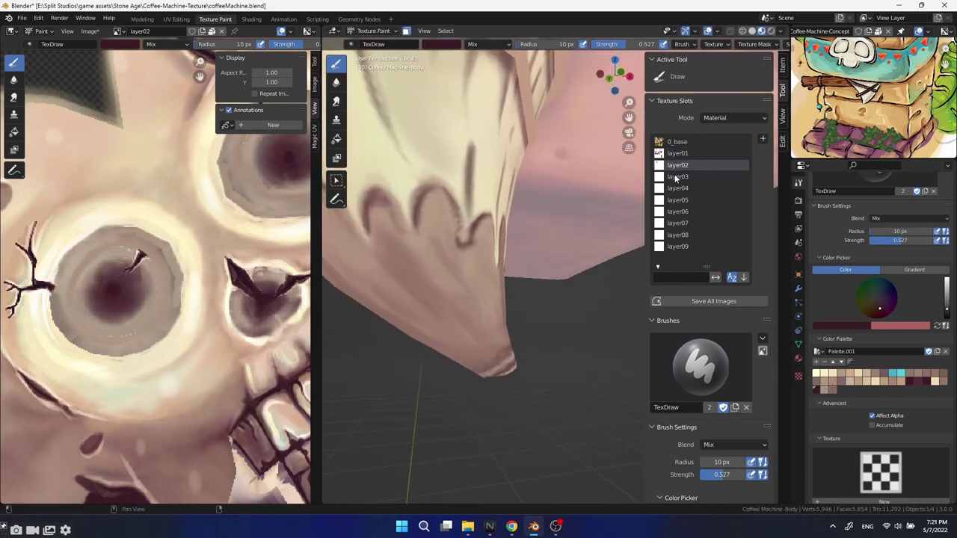
pyautogui.moveTo(603, 306)
pyautogui.mouseDown(button='middle')
pyautogui.moveTo(548, 305)
pyautogui.moveTo(575, 315)
pyautogui.moveTo(552, 281)
pyautogui.moveTo(517, 304)
pyautogui.moveTo(523, 314)
pyautogui.moveTo(552, 297)
pyautogui.moveTo(547, 289)
pyautogui.moveTo(519, 317)
pyautogui.moveTo(582, 311)
pyautogui.moveTo(595, 323)
pyautogui.mouseUp(button='middle')
pyautogui.scroll(-5, 540, 300)
pyautogui.press('x')
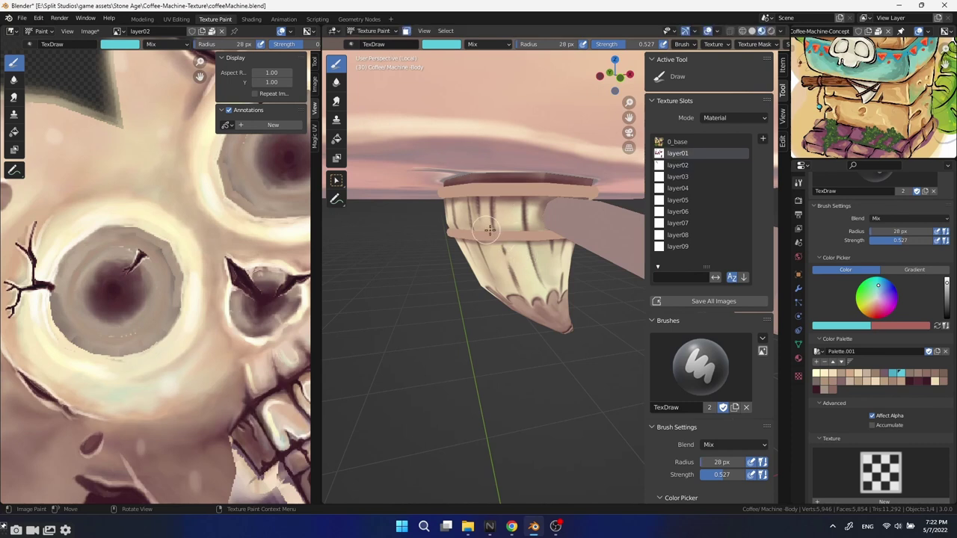
pyautogui.press(']')
pyautogui.press(']')
pyautogui.press(']')
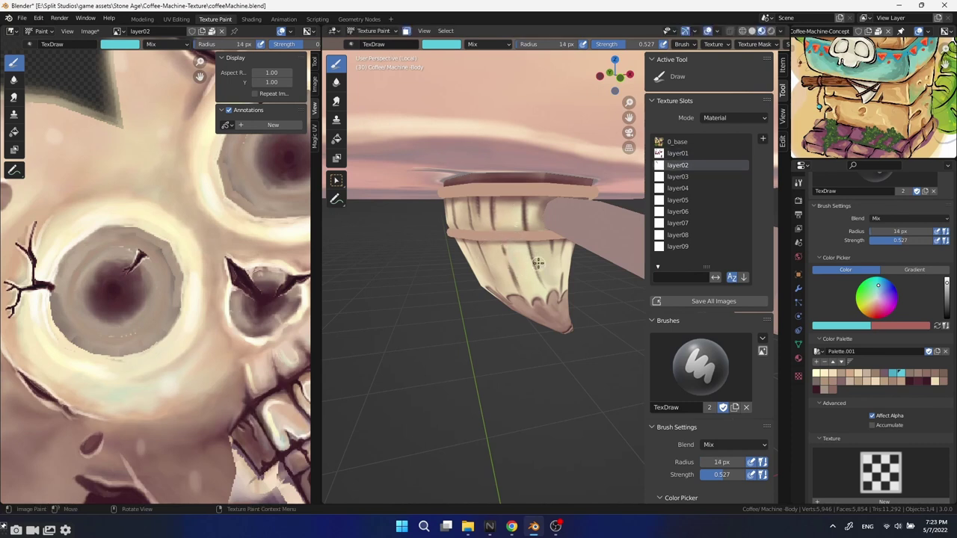
pyautogui.hotkey('shift', 'f')
pyautogui.click(513, 251)
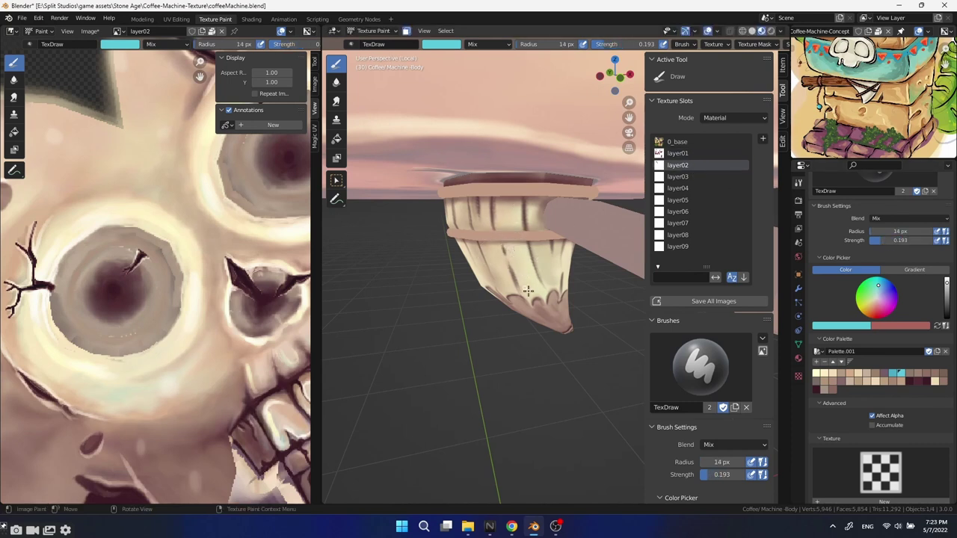
# Sample pink from the spout, toggle back to cyan, then load a pale cream colour.
pyautogui.moveTo(541, 257); pyautogui.dragTo(576, 233, button='middle')
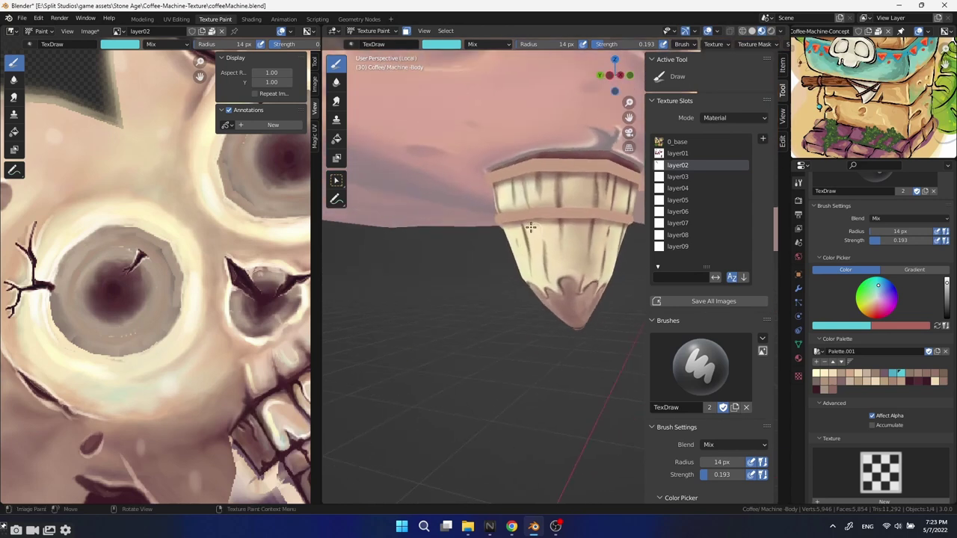
pyautogui.moveTo(515, 201); pyautogui.dragTo(533, 203, button='middle')
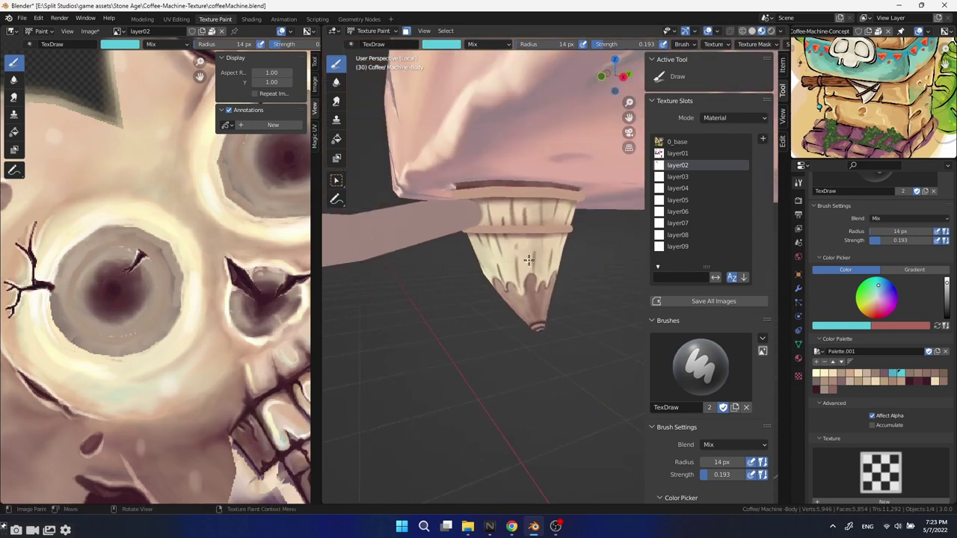
pyautogui.moveTo(498, 220); pyautogui.dragTo(634, 276, button='middle')
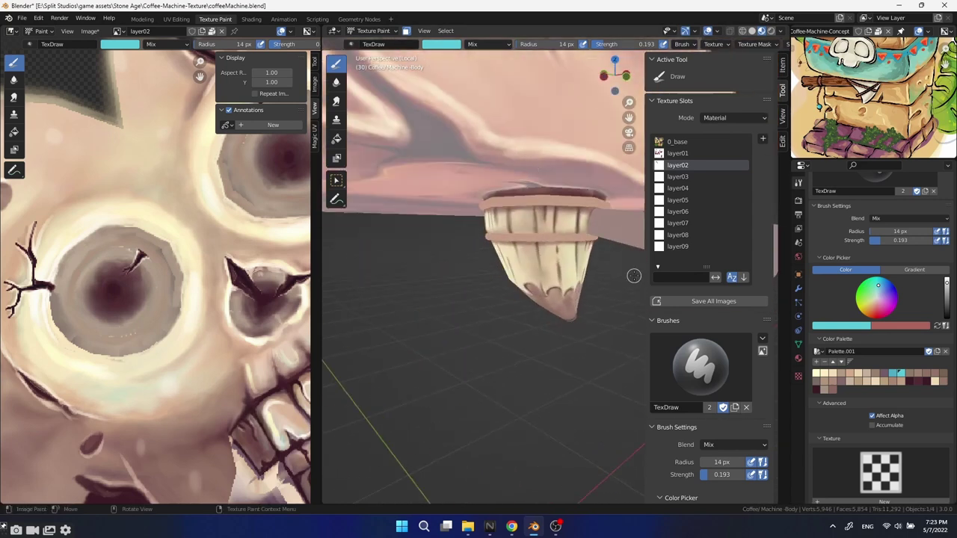
pyautogui.moveTo(571, 288); pyautogui.dragTo(502, 124, button='middle')
pyautogui.press('s')
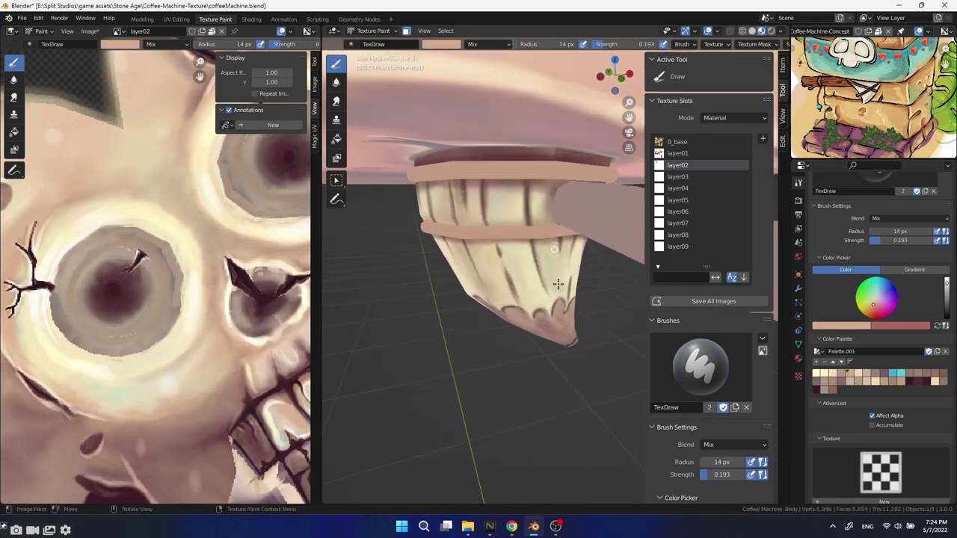
pyautogui.moveTo(558, 283); pyautogui.dragTo(493, 279, button='middle')
pyautogui.moveTo(457, 222)
pyautogui.mouseDown(button='middle')
pyautogui.moveTo(564, 247)
pyautogui.moveTo(519, 305)
pyautogui.moveTo(524, 246)
pyautogui.mouseUp(button='middle')
pyautogui.press('x')
pyautogui.scroll(3, 149, 285)
pyautogui.press('s')
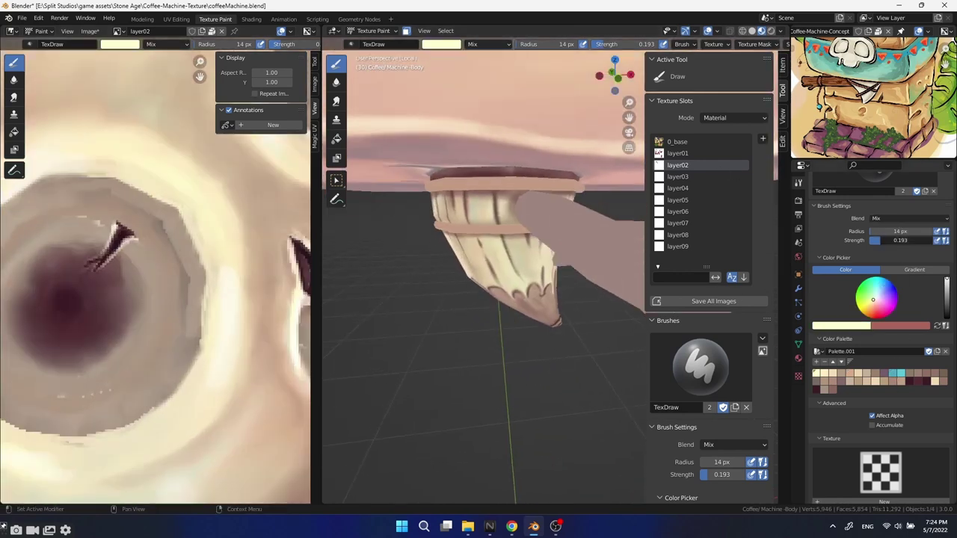
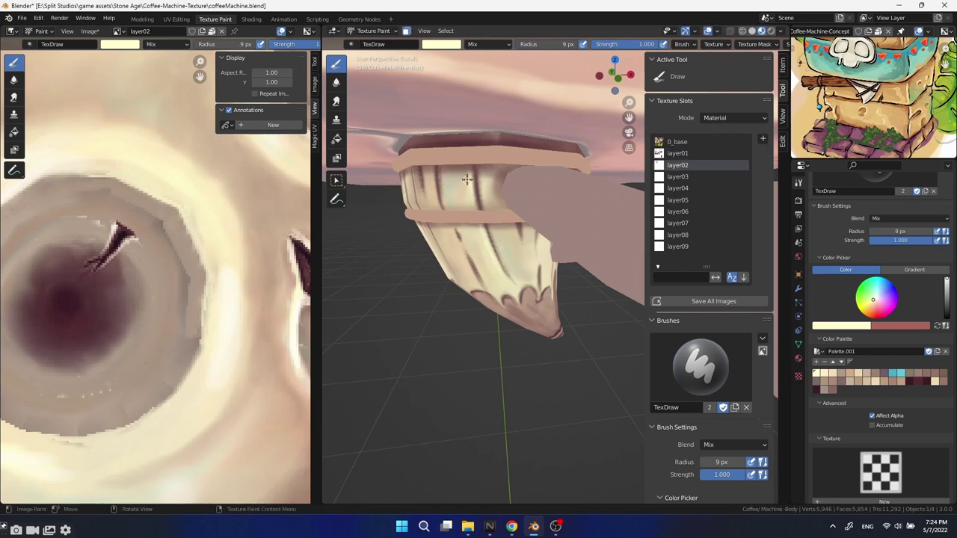
# Orbit around the cup to inspect its cream streaks and dark drip band from many angles.
pyautogui.moveTo(536, 274); pyautogui.dragTo(485, 253, button='middle')
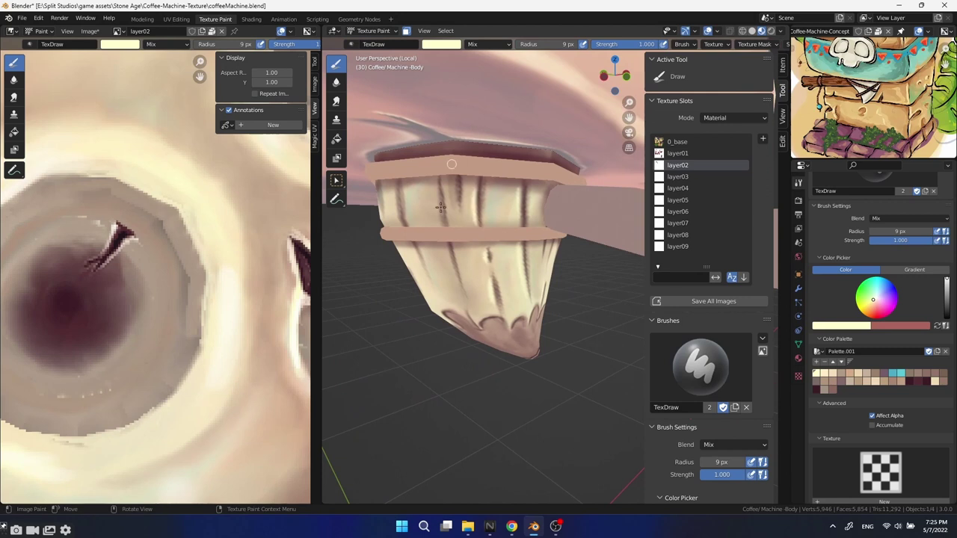
pyautogui.moveTo(440, 208); pyautogui.dragTo(436, 268, button='middle')
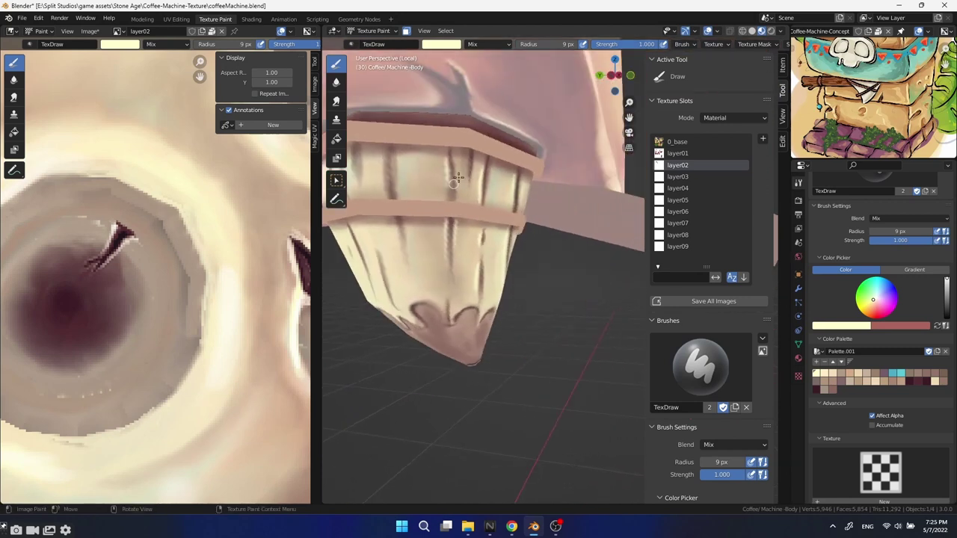
pyautogui.moveTo(480, 292); pyautogui.dragTo(566, 130, button='middle')
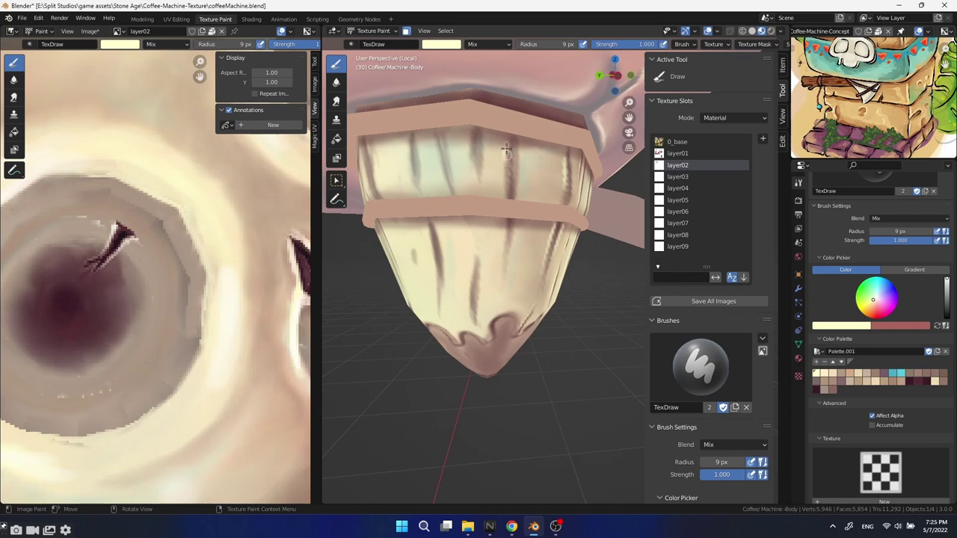
pyautogui.moveTo(469, 272); pyautogui.dragTo(538, 135, button='middle')
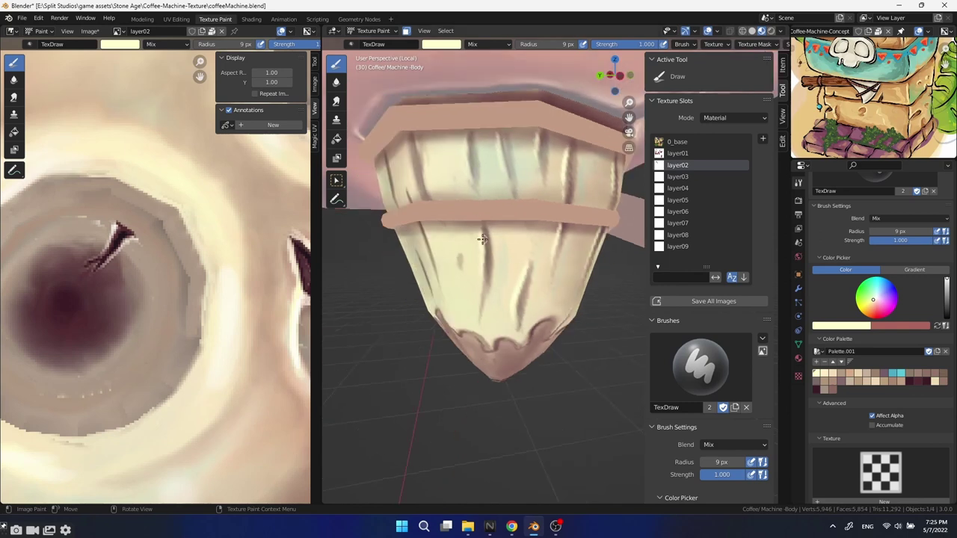
pyautogui.moveTo(458, 252)
pyautogui.mouseDown(button='middle')
pyautogui.moveTo(539, 274)
pyautogui.moveTo(508, 292)
pyautogui.mouseUp(button='middle')
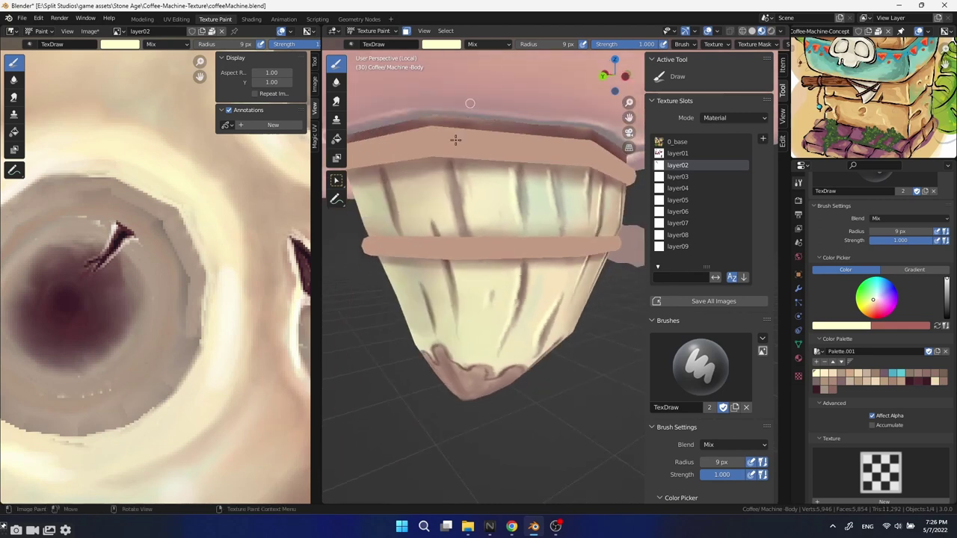
pyautogui.moveTo(445, 179)
pyautogui.mouseDown(button='middle')
pyautogui.moveTo(564, 277)
pyautogui.moveTo(543, 206)
pyautogui.mouseUp(button='middle')
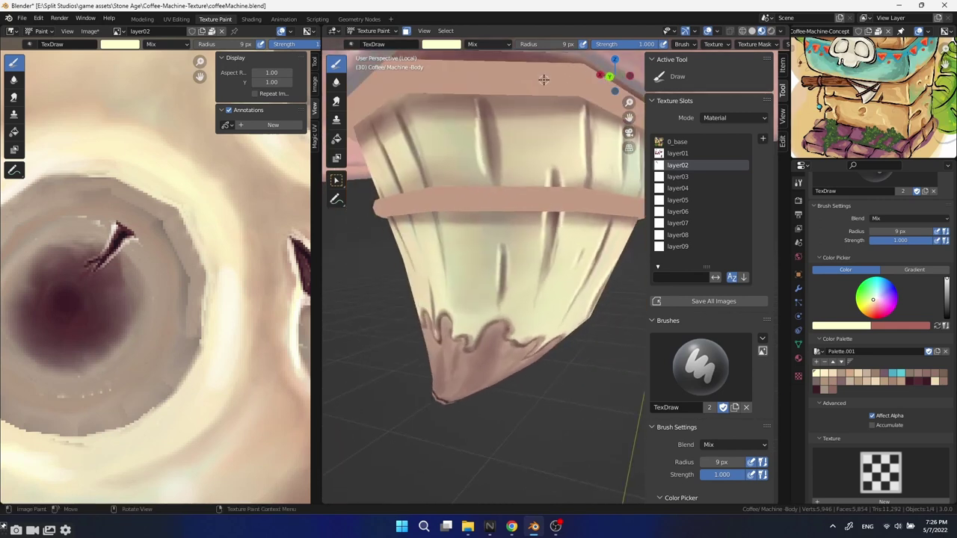
pyautogui.moveTo(544, 80); pyautogui.dragTo(519, 167, button='middle')
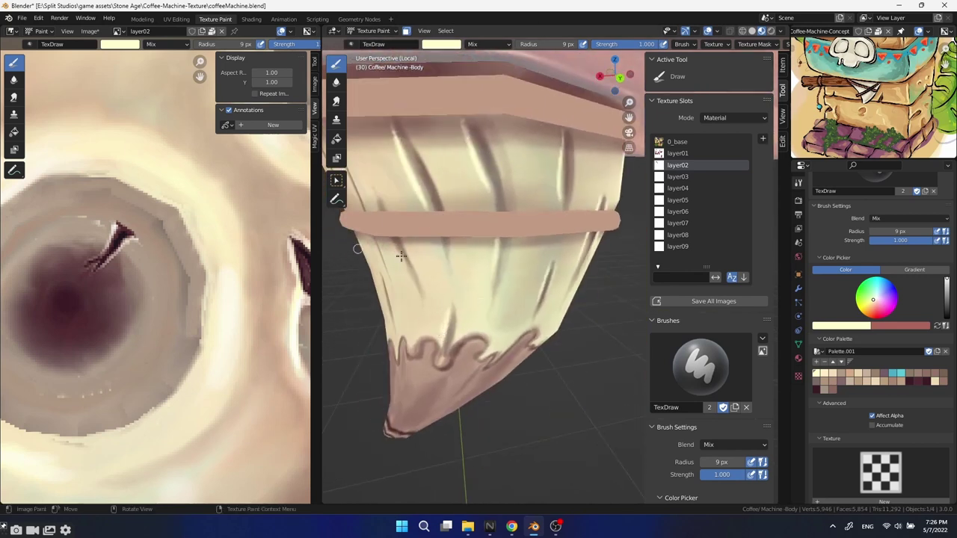
pyautogui.moveTo(358, 249)
pyautogui.mouseDown(button='middle')
pyautogui.moveTo(494, 278)
pyautogui.moveTo(538, 272)
pyautogui.mouseUp(button='middle')
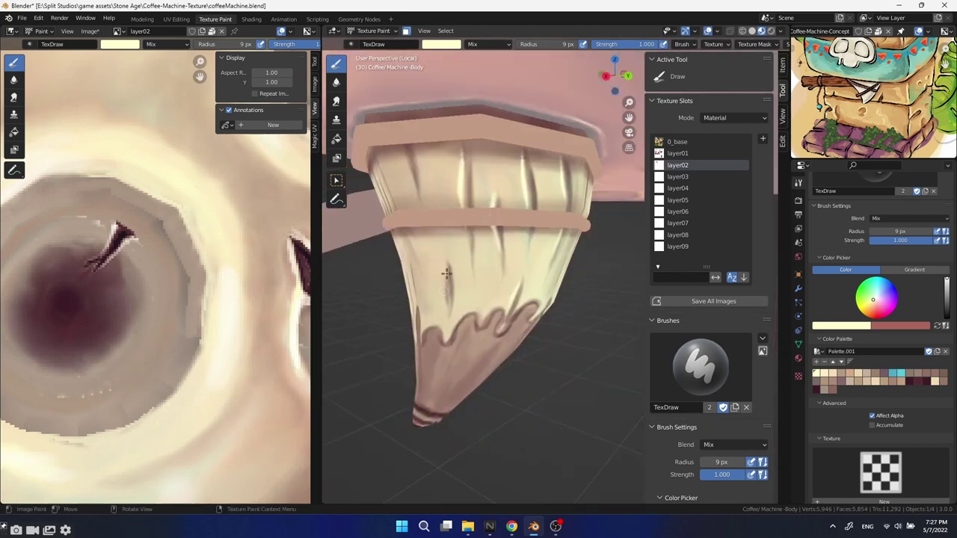
pyautogui.moveTo(447, 274)
pyautogui.mouseDown(button='middle')
pyautogui.moveTo(489, 327)
pyautogui.moveTo(473, 329)
pyautogui.mouseUp(button='middle')
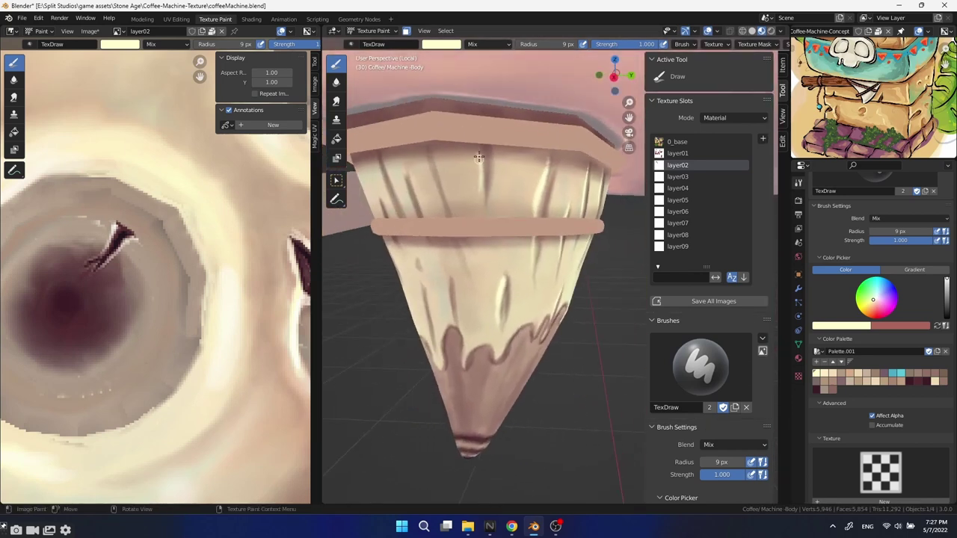
pyautogui.moveTo(429, 272); pyautogui.dragTo(444, 288, button='middle')
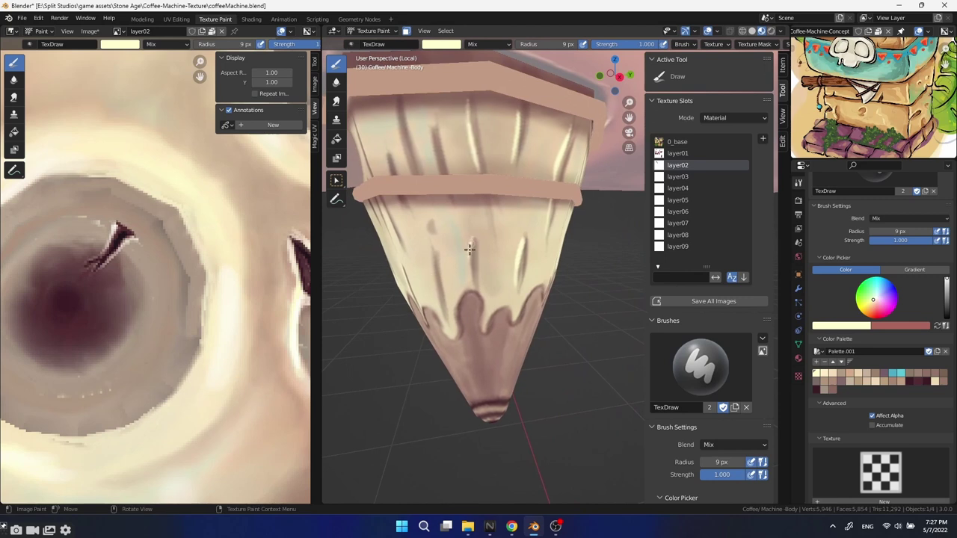
pyautogui.moveTo(404, 131)
pyautogui.mouseDown(button='middle')
pyautogui.moveTo(486, 222)
pyautogui.moveTo(471, 133)
pyautogui.mouseUp(button='middle')
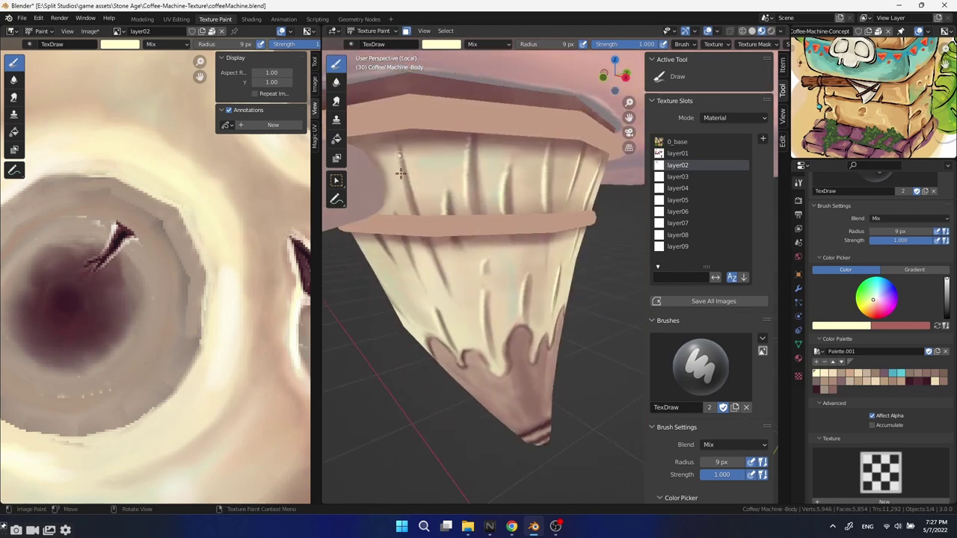
pyautogui.moveTo(442, 282); pyautogui.dragTo(442, 352, button='middle')
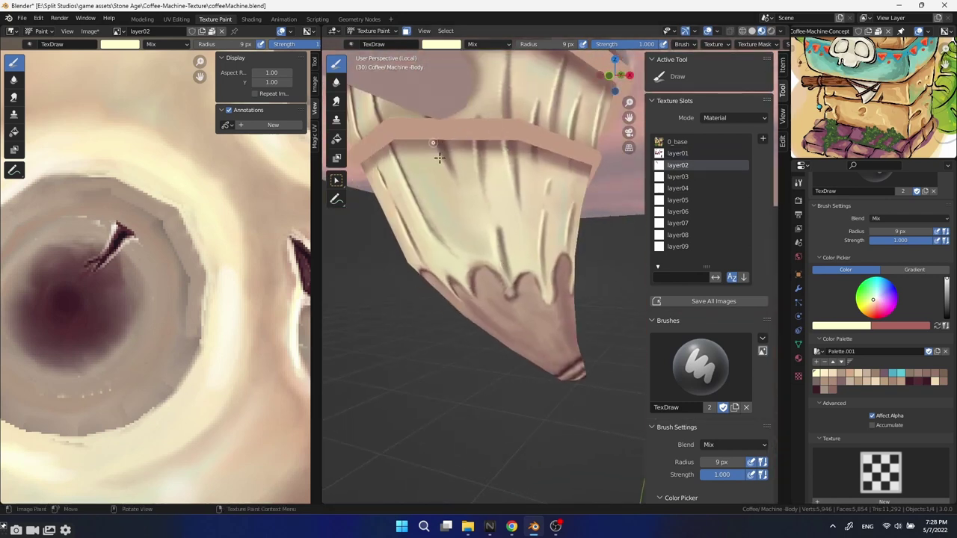
pyautogui.moveTo(470, 253)
pyautogui.mouseDown(button='middle')
pyautogui.moveTo(582, 241)
pyautogui.moveTo(603, 130)
pyautogui.mouseUp(button='middle')
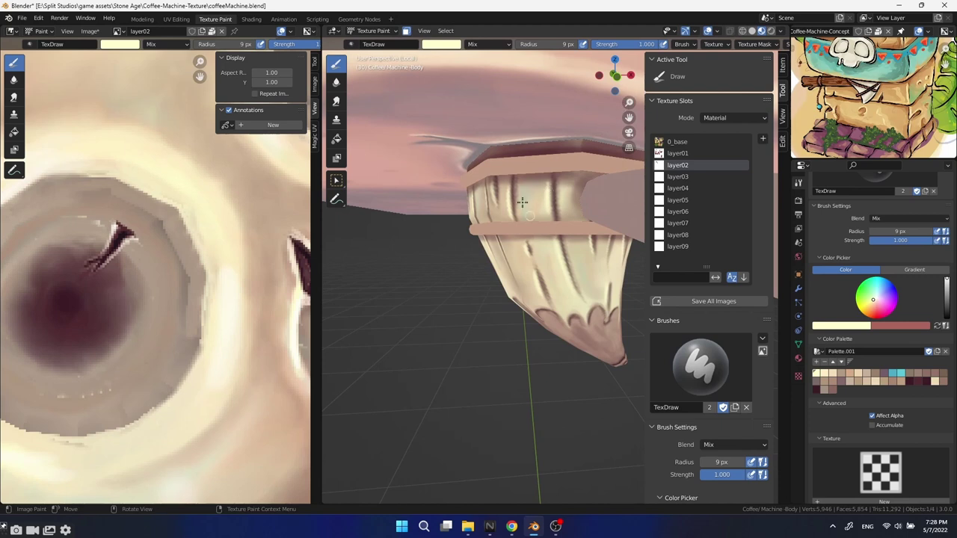
pyautogui.moveTo(522, 202); pyautogui.dragTo(539, 224, button='middle')
# Set the brush to Screen blend with a pinkish-tan colour and strength 0.780 on layer02.
pyautogui.click(908, 219)
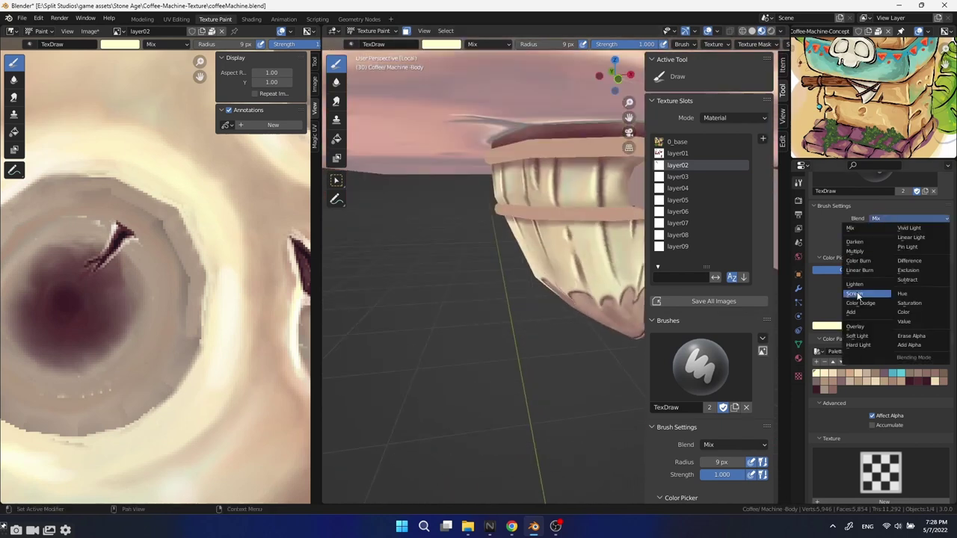
pyautogui.click(859, 295)
pyautogui.press('f')
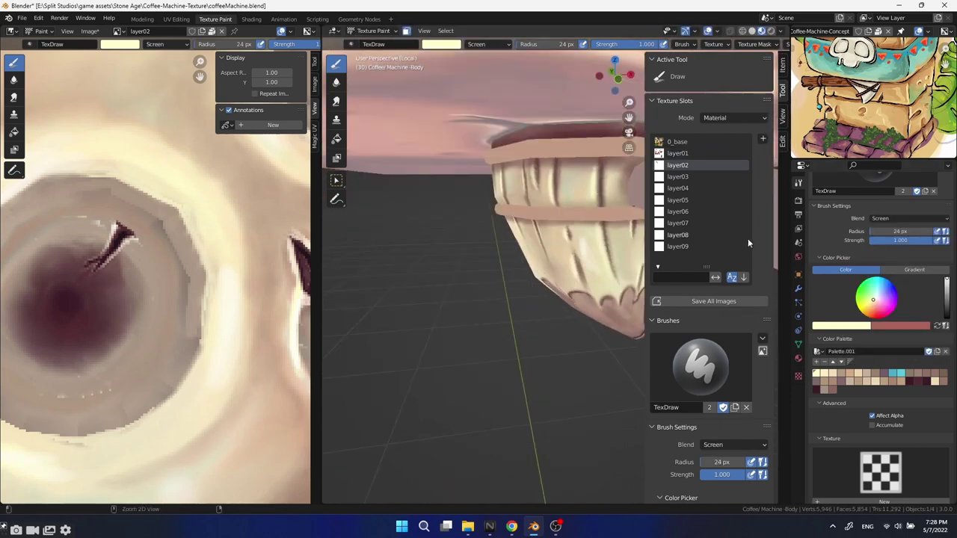
pyautogui.click(678, 152)
pyautogui.moveTo(920, 240)
pyautogui.mouseDown()
pyautogui.moveTo(881, 240)
pyautogui.moveTo(921, 240)
pyautogui.mouseUp()
pyautogui.click(850, 373)
pyautogui.click(678, 164)
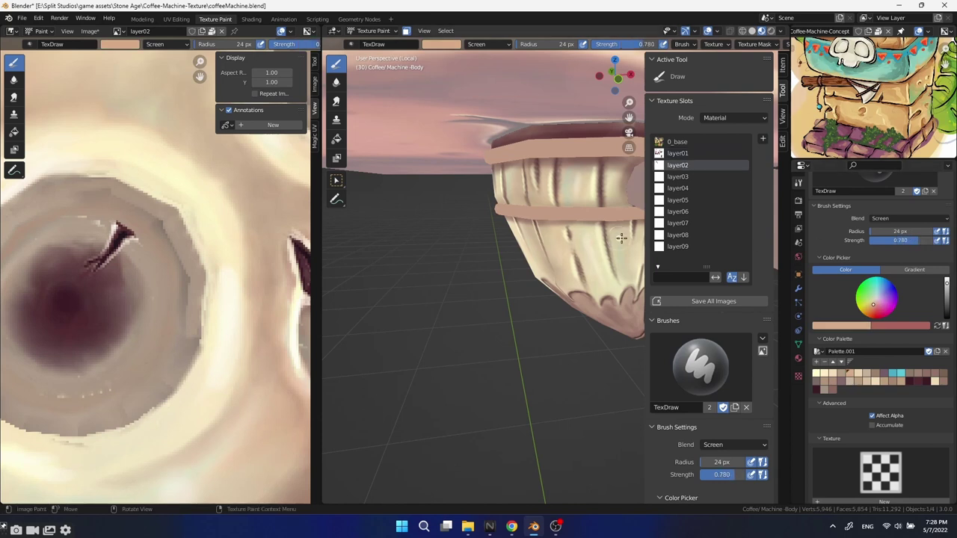
# Zoom toward the cup tip and shrink the brush radius to 12 px.
pyautogui.moveTo(621, 238); pyautogui.dragTo(551, 225, button='middle')
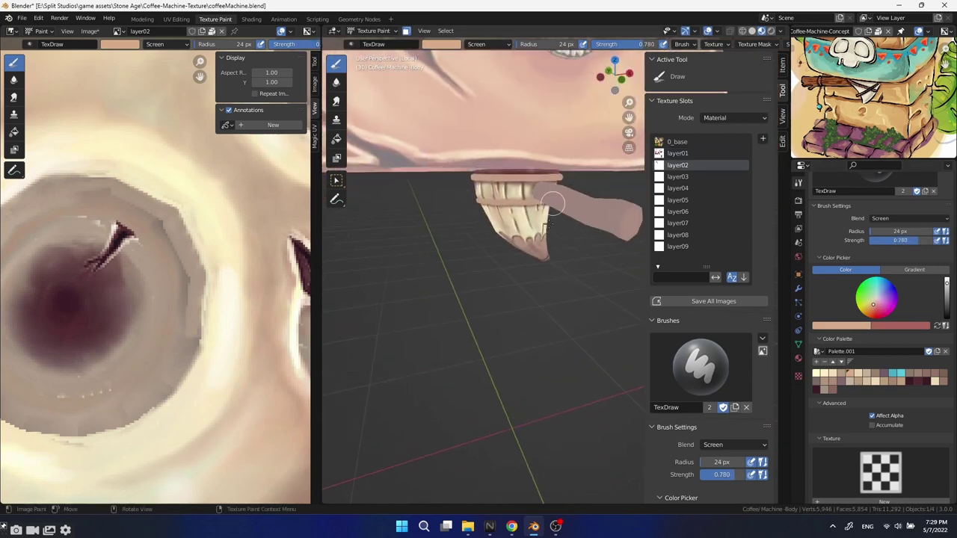
pyautogui.scroll(3, 552, 224)
pyautogui.press('[')
pyautogui.press('[')
pyautogui.press('[')
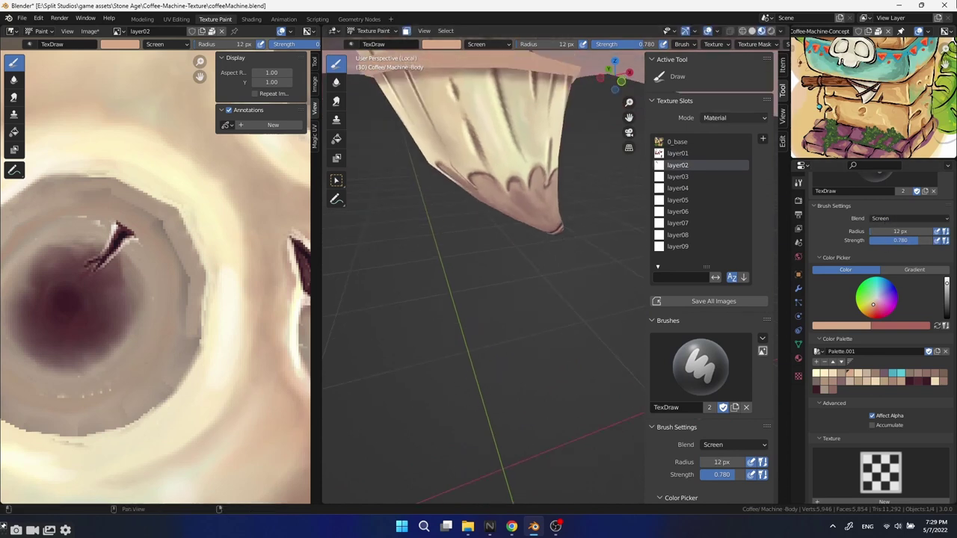
pyautogui.keyDown('shift'); pyautogui.moveTo(630, 265); pyautogui.dragTo(586, 288, button='middle'); pyautogui.keyUp('shift')
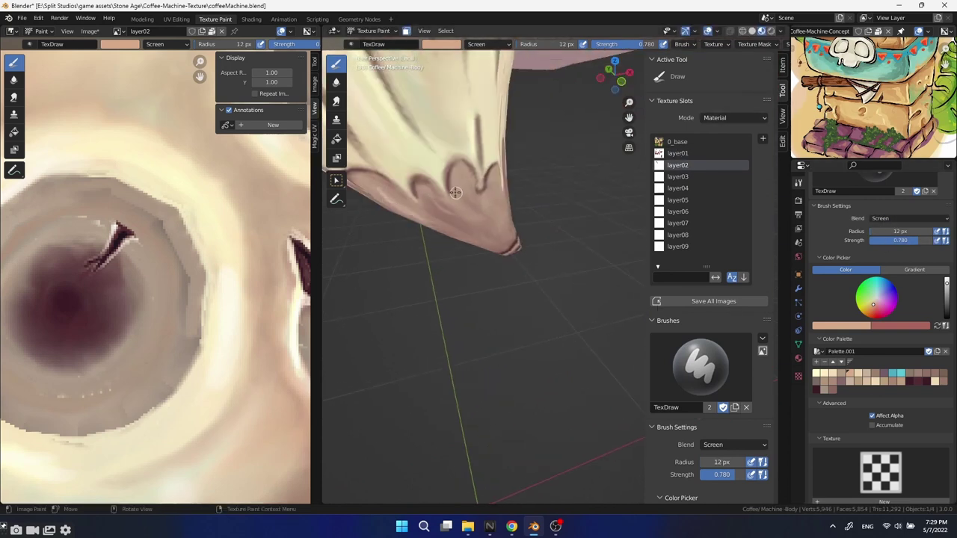
# Orbit around the cup to review its rim and underside from several angles.
pyautogui.moveTo(452, 228); pyautogui.dragTo(499, 188, button='middle')
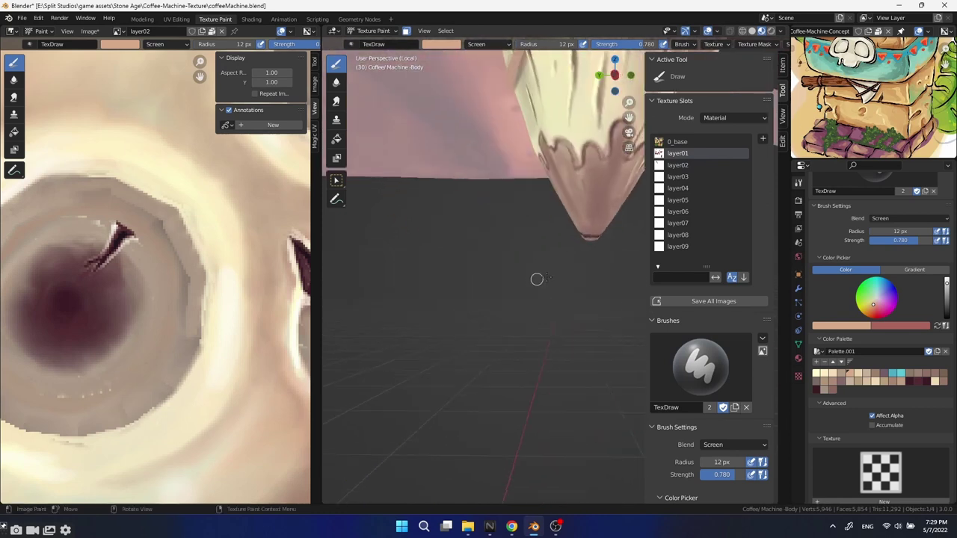
pyautogui.moveTo(534, 268); pyautogui.dragTo(490, 308, button='middle')
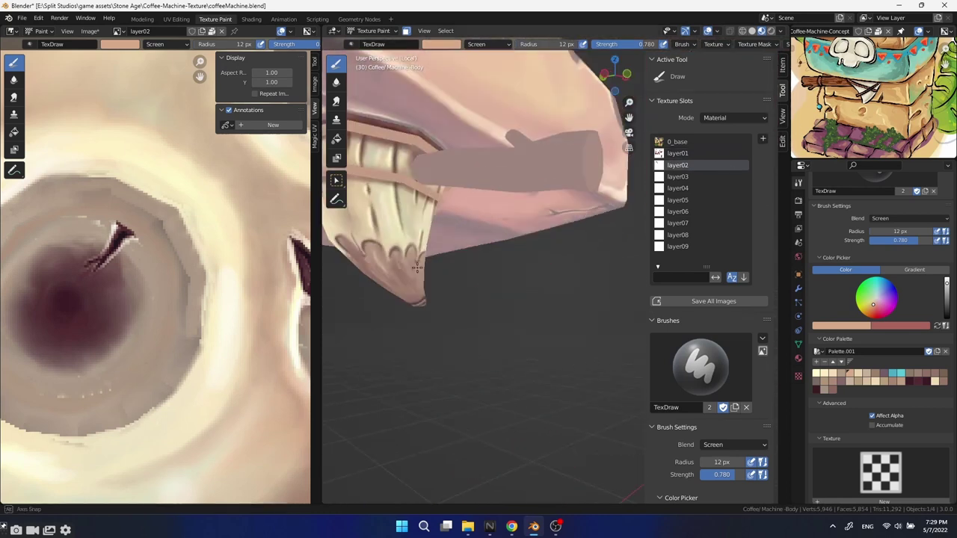
pyautogui.moveTo(496, 340); pyautogui.dragTo(494, 315, button='middle')
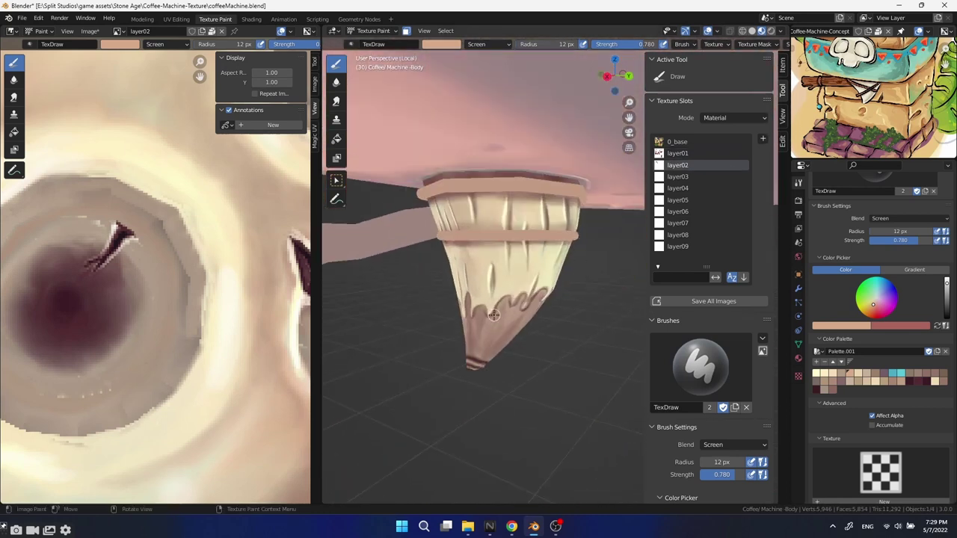
pyautogui.moveTo(579, 309); pyautogui.dragTo(562, 287, button='middle')
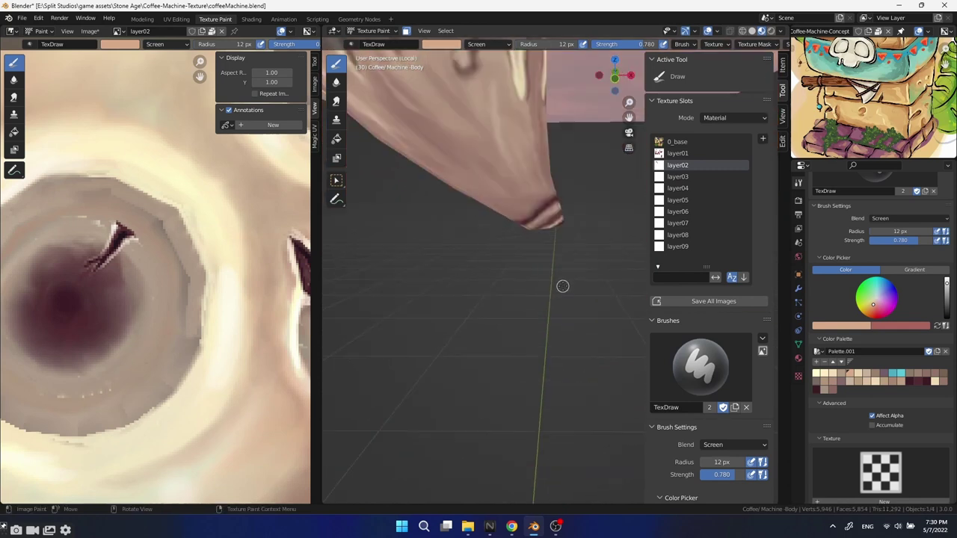
pyautogui.moveTo(555, 207); pyautogui.dragTo(566, 272, button='middle')
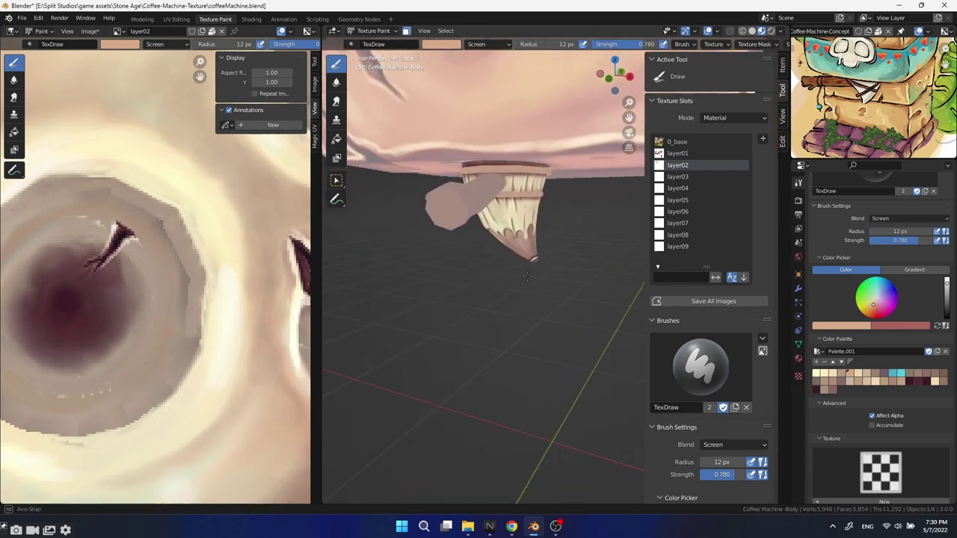
pyautogui.click(909, 218)
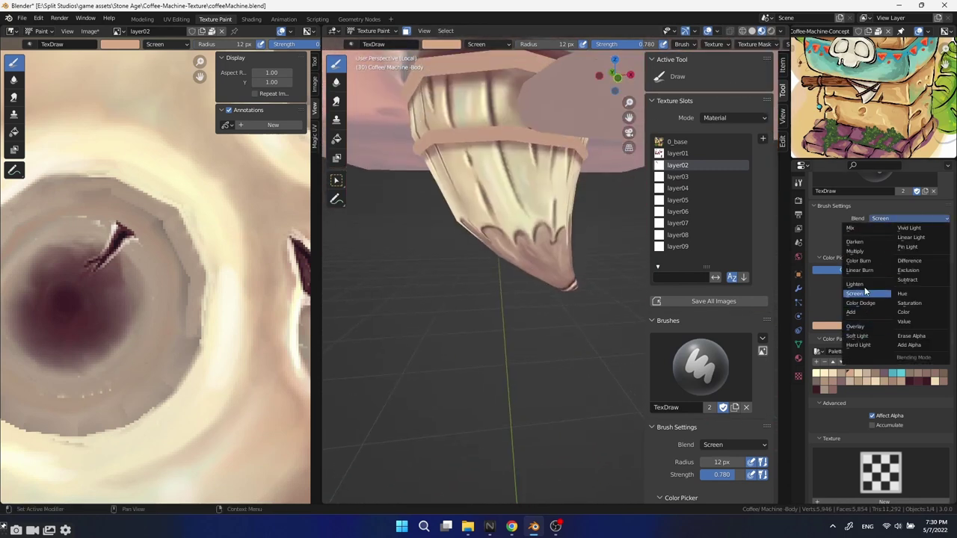
pyautogui.click(868, 299)
pyautogui.click(917, 380)
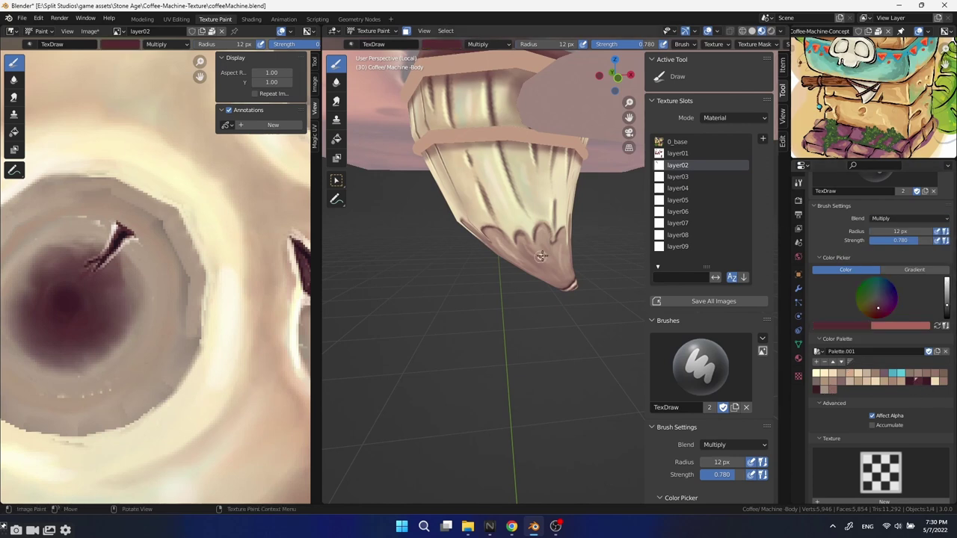
pyautogui.press('f')
pyautogui.moveTo(517, 259)
pyautogui.mouseDown(button='middle')
pyautogui.moveTo(607, 286)
pyautogui.moveTo(561, 314)
pyautogui.moveTo(571, 305)
pyautogui.mouseUp(button='middle')
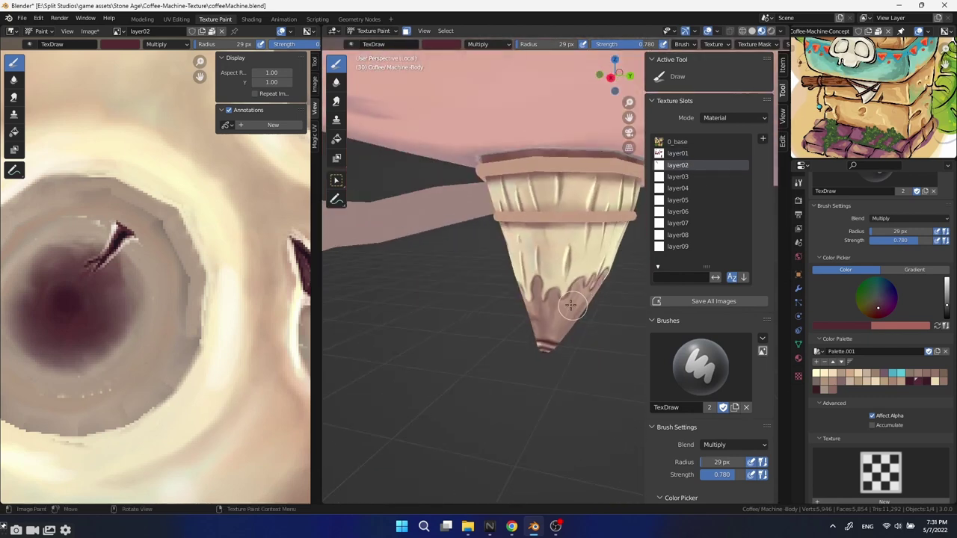
pyautogui.moveTo(544, 277)
pyautogui.mouseDown(button='middle')
pyautogui.moveTo(517, 297)
pyautogui.moveTo(515, 273)
pyautogui.moveTo(556, 219)
pyautogui.moveTo(507, 194)
pyautogui.mouseUp(button='middle')
pyautogui.click(909, 218)
pyautogui.click(852, 226)
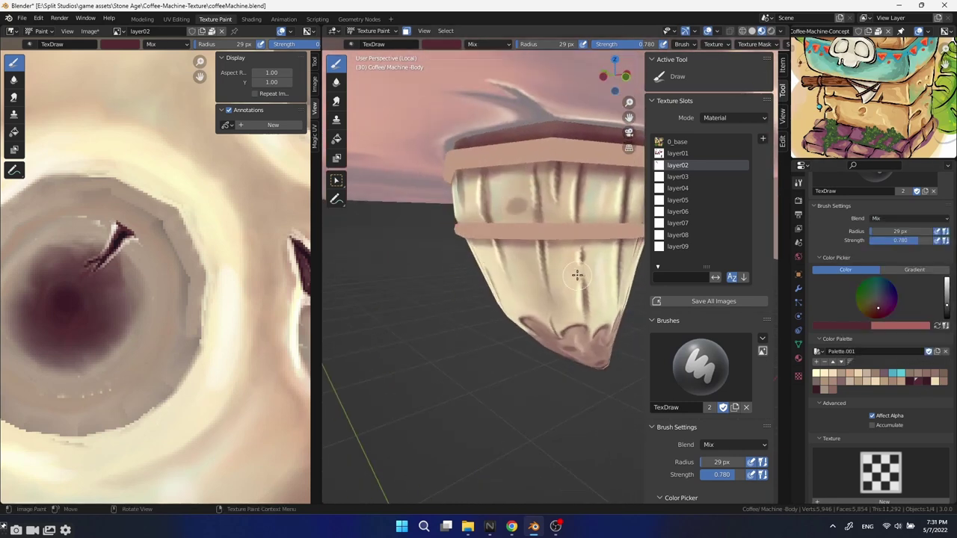
pyautogui.moveTo(520, 294)
pyautogui.mouseDown(button='middle')
pyautogui.moveTo(459, 263)
pyautogui.moveTo(509, 234)
pyautogui.mouseUp(button='middle')
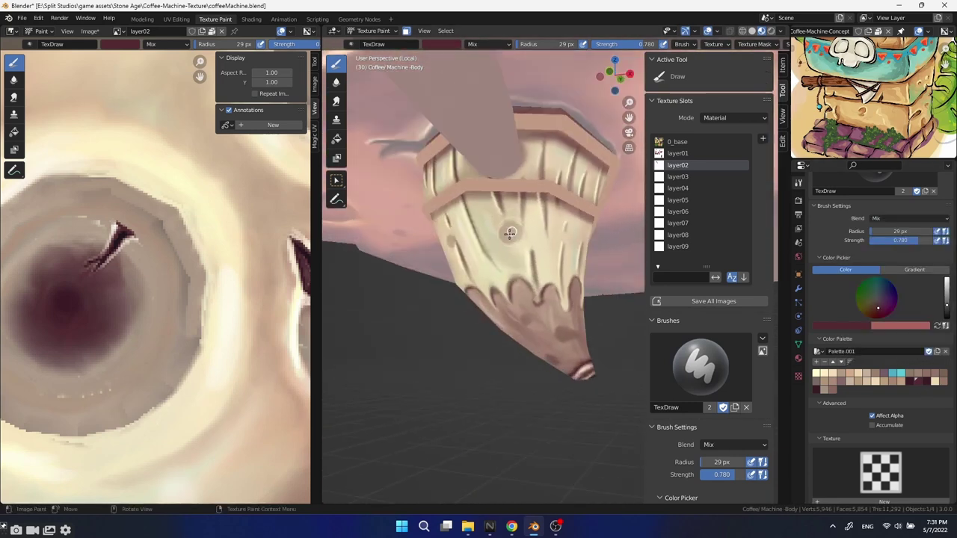
pyautogui.moveTo(590, 257); pyautogui.dragTo(534, 267, button='middle')
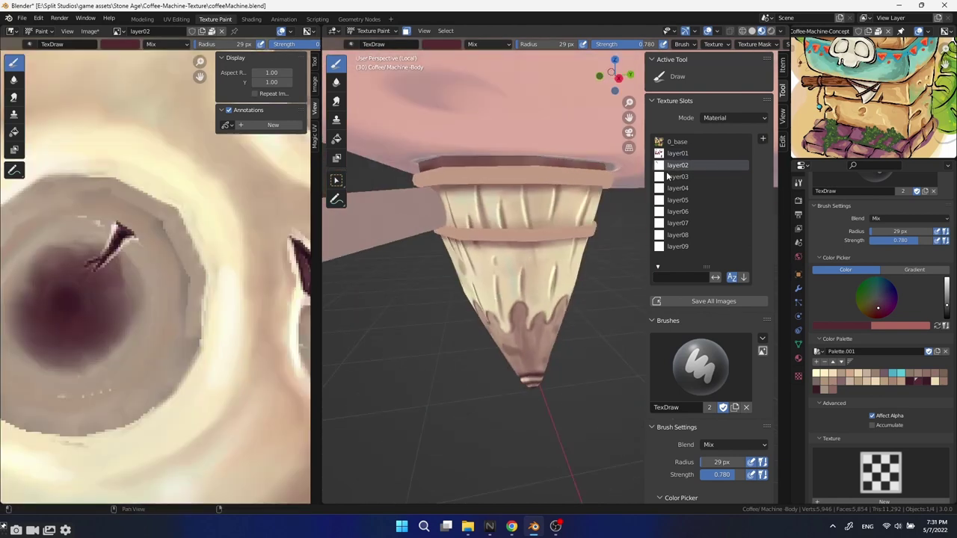
pyautogui.moveTo(573, 197); pyautogui.dragTo(630, 301, button='middle')
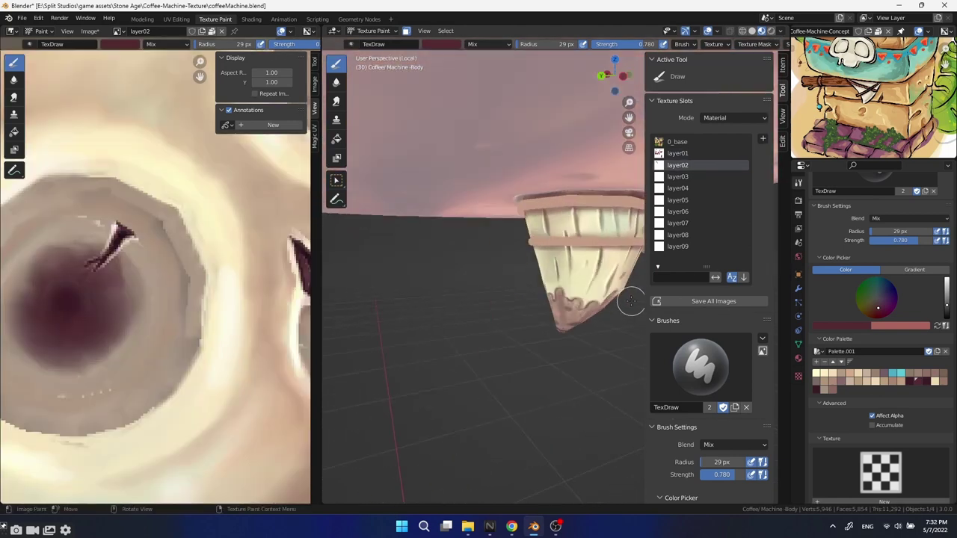
pyautogui.moveTo(584, 282)
pyautogui.mouseDown(button='middle')
pyautogui.moveTo(561, 269)
pyautogui.moveTo(582, 257)
pyautogui.moveTo(594, 358)
pyautogui.mouseUp(button='middle')
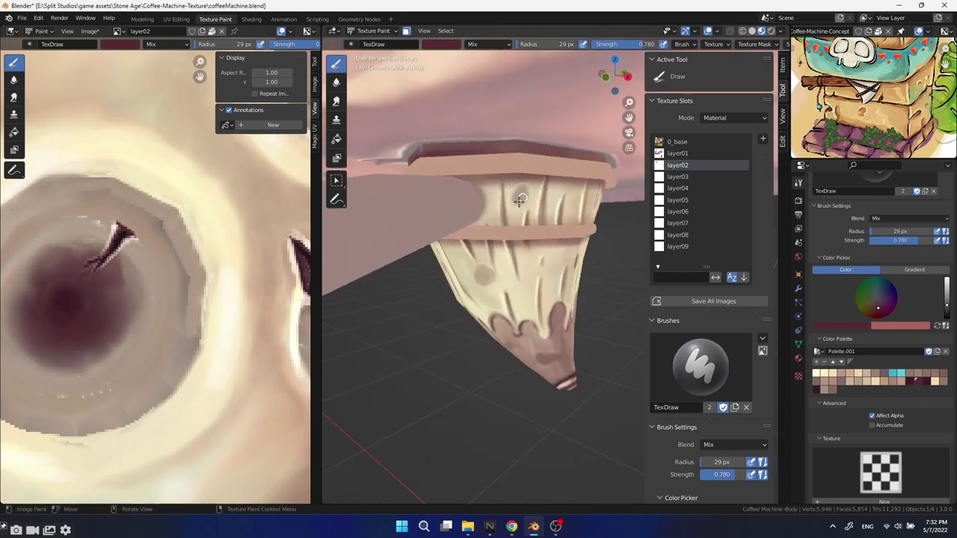
pyautogui.moveTo(519, 200); pyautogui.dragTo(541, 304, button='middle')
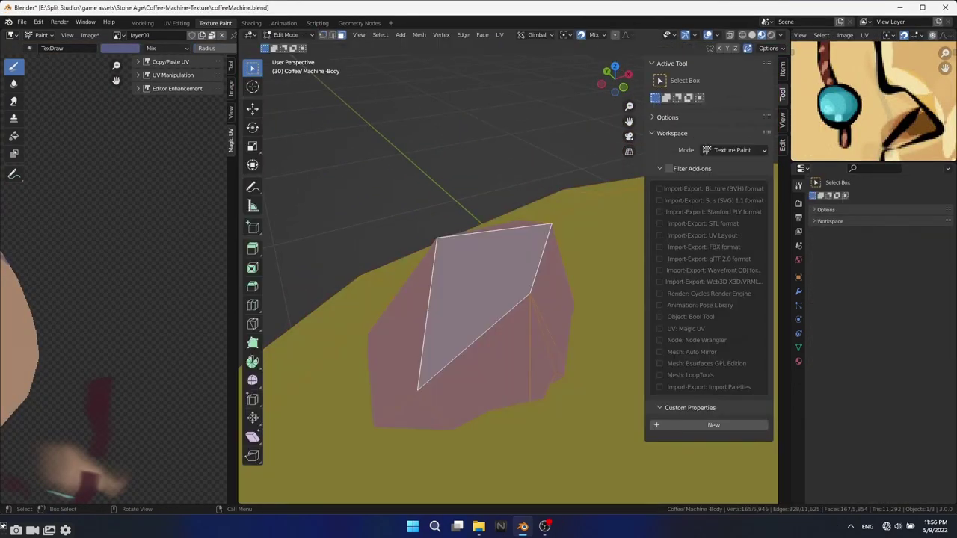
# Switch the rock to Texture Paint and paint dark strokes along its lower edge and middle.
pyautogui.moveTo(493, 299); pyautogui.dragTo(524, 322, button='middle')
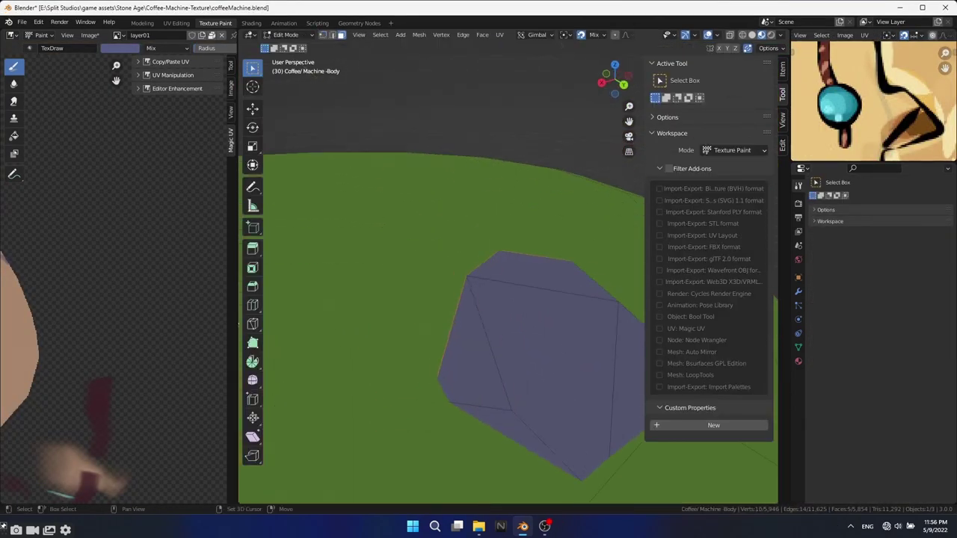
pyautogui.moveTo(449, 299); pyautogui.dragTo(479, 314, button='middle')
pyautogui.press('Tab')
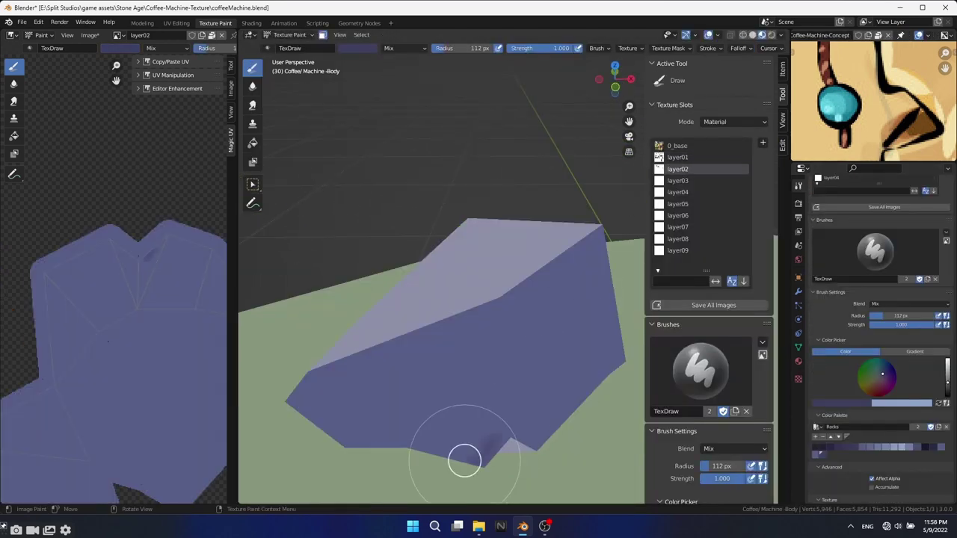
pyautogui.moveTo(464, 461)
pyautogui.mouseDown()
pyautogui.moveTo(337, 374)
pyautogui.moveTo(321, 421)
pyautogui.moveTo(356, 458)
pyautogui.moveTo(352, 384)
pyautogui.mouseUp()
pyautogui.moveTo(353, 385); pyautogui.dragTo(498, 271, button='middle')
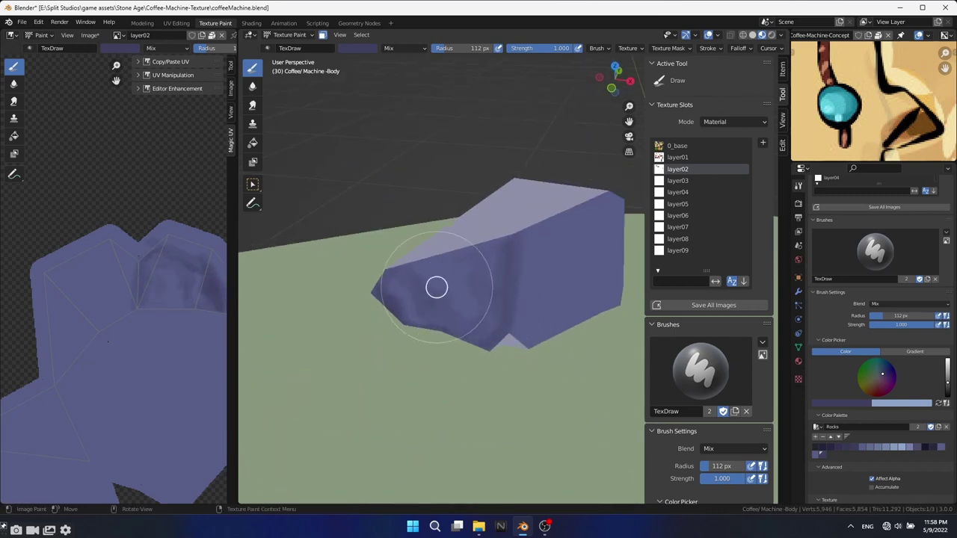
pyautogui.moveTo(437, 287)
pyautogui.mouseDown()
pyautogui.moveTo(421, 304)
pyautogui.moveTo(471, 338)
pyautogui.moveTo(504, 304)
pyautogui.moveTo(480, 270)
pyautogui.moveTo(472, 306)
pyautogui.moveTo(530, 336)
pyautogui.moveTo(534, 252)
pyautogui.moveTo(509, 302)
pyautogui.mouseUp()
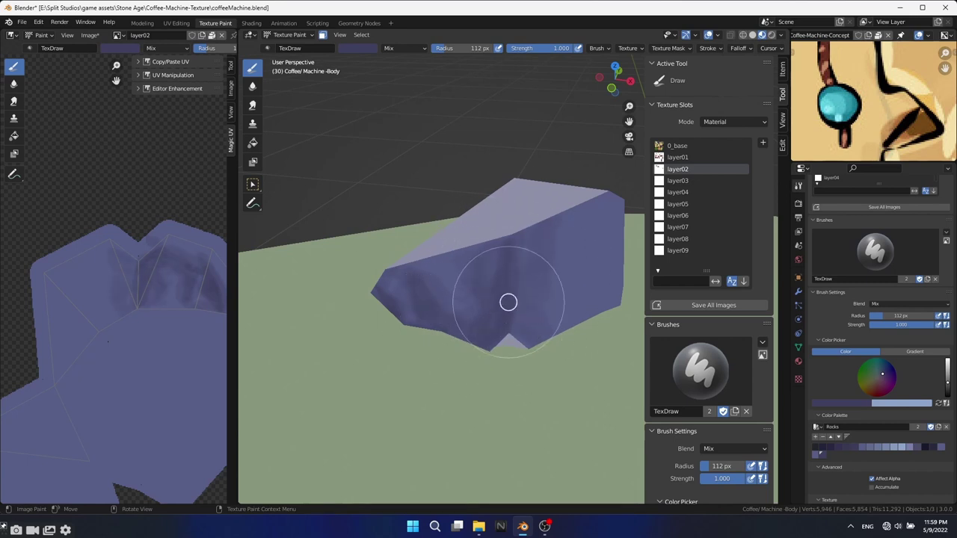
# Paint a dark stroke on the rock's lower-left face and set the brush radius to 29 px.
pyautogui.moveTo(557, 254); pyautogui.dragTo(558, 268, button='middle')
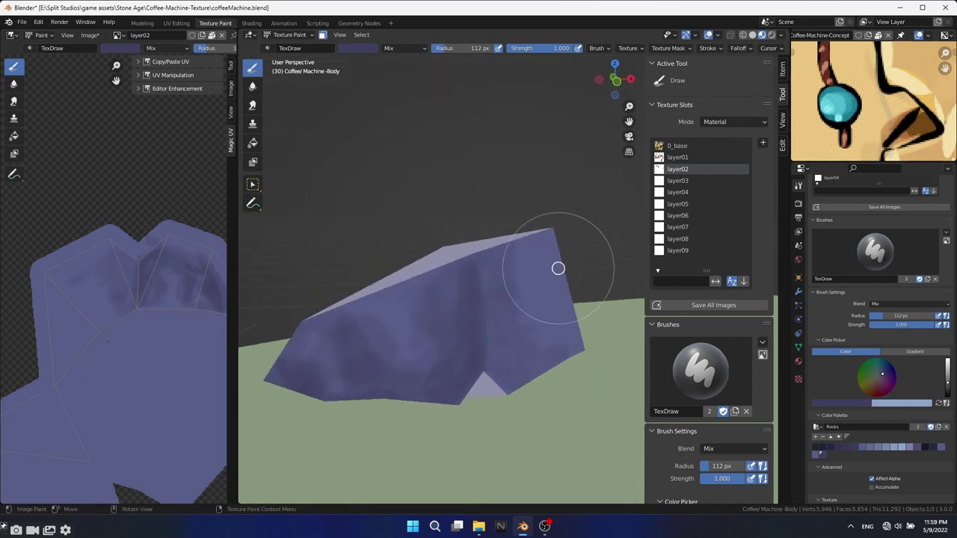
pyautogui.moveTo(543, 337); pyautogui.dragTo(406, 357, button='middle')
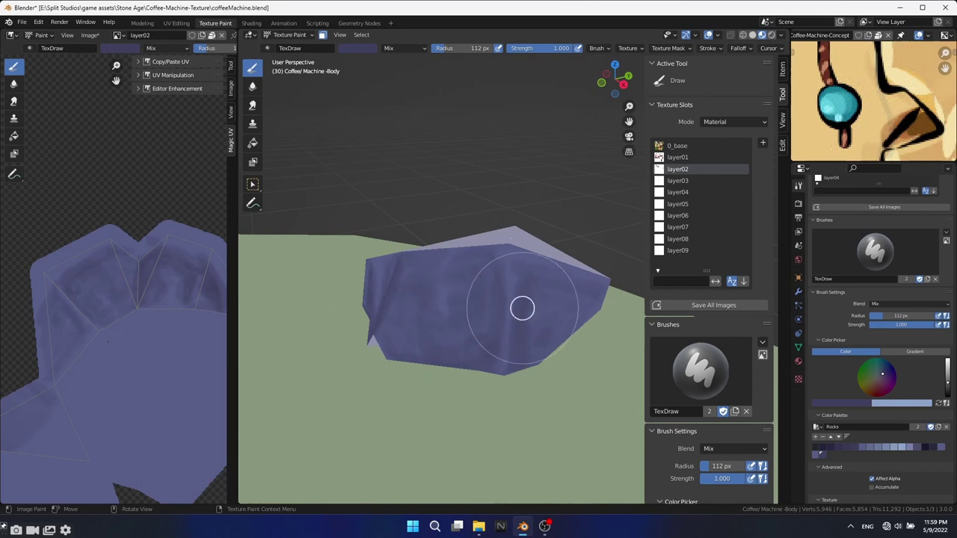
pyautogui.moveTo(546, 329); pyautogui.dragTo(432, 330, button='middle')
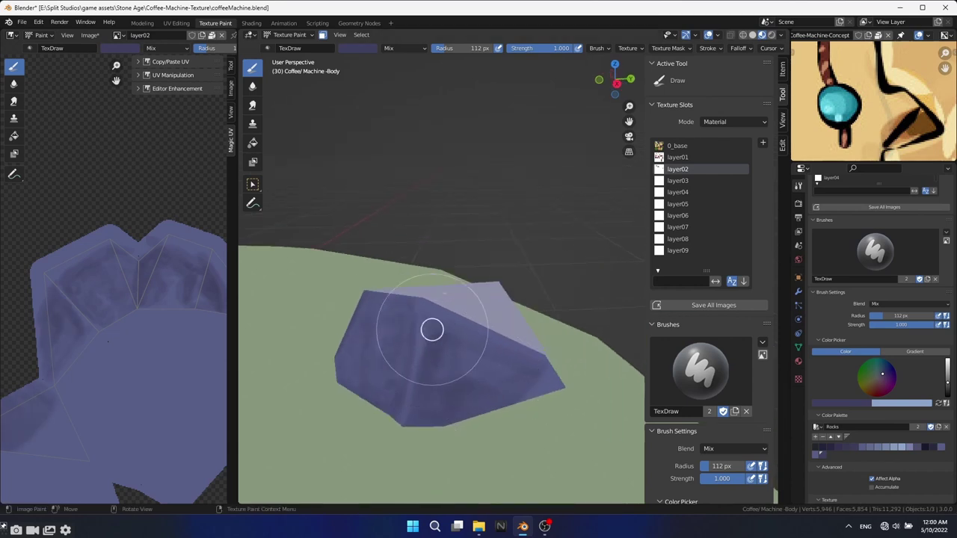
pyautogui.moveTo(635, 313); pyautogui.dragTo(437, 385, button='middle')
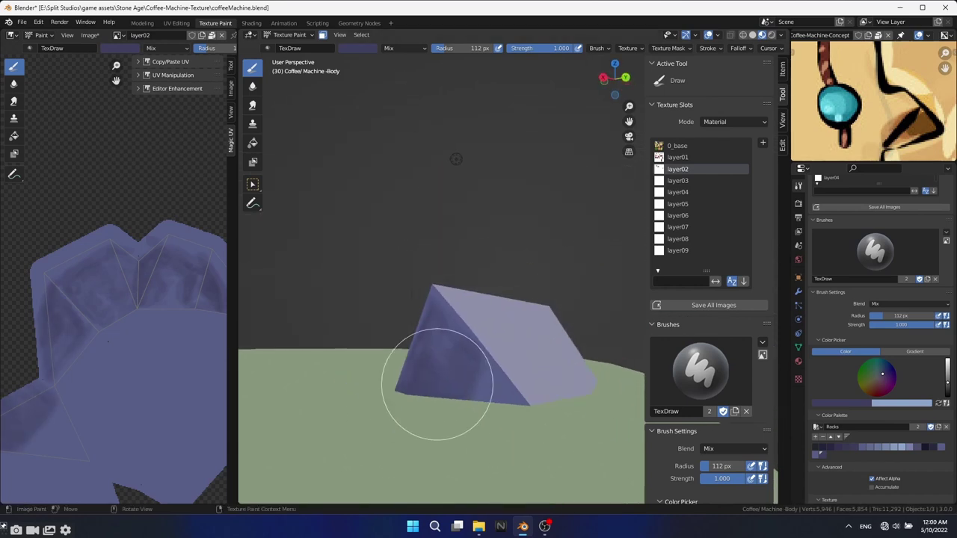
pyautogui.moveTo(476, 416)
pyautogui.mouseDown()
pyautogui.moveTo(508, 392)
pyautogui.moveTo(513, 399)
pyautogui.mouseUp()
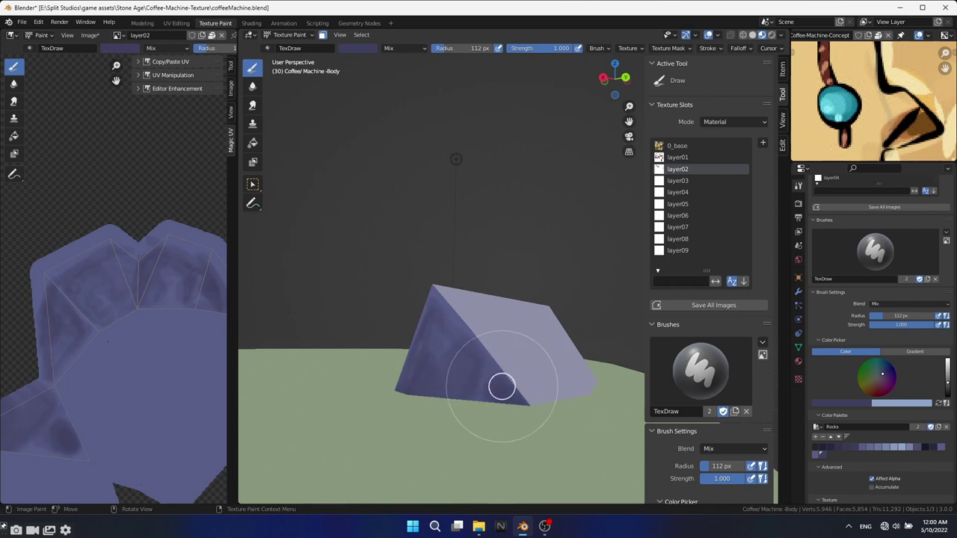
pyautogui.moveTo(502, 386); pyautogui.dragTo(513, 406, button='middle')
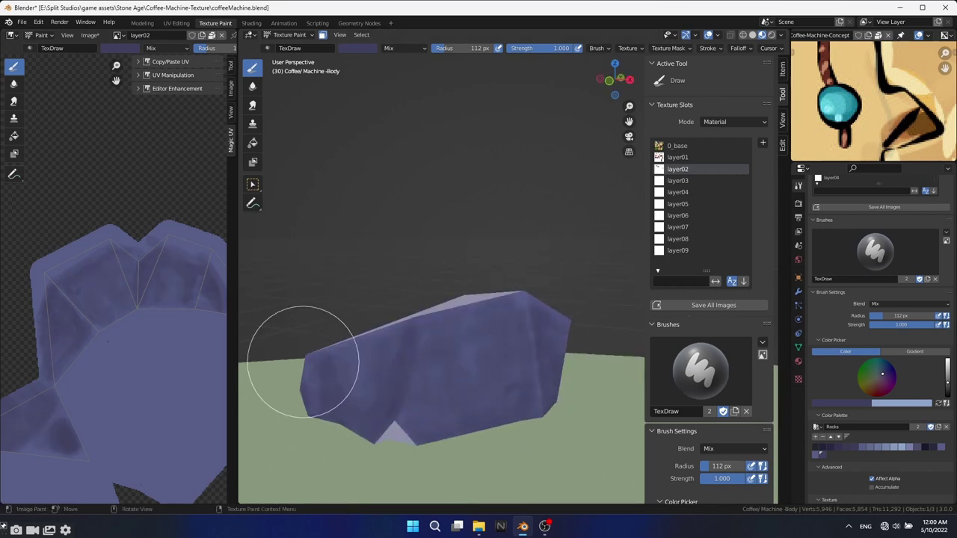
pyautogui.moveTo(303, 362)
pyautogui.mouseDown(button='middle')
pyautogui.moveTo(534, 316)
pyautogui.moveTo(471, 400)
pyautogui.mouseUp(button='middle')
pyautogui.press('f')
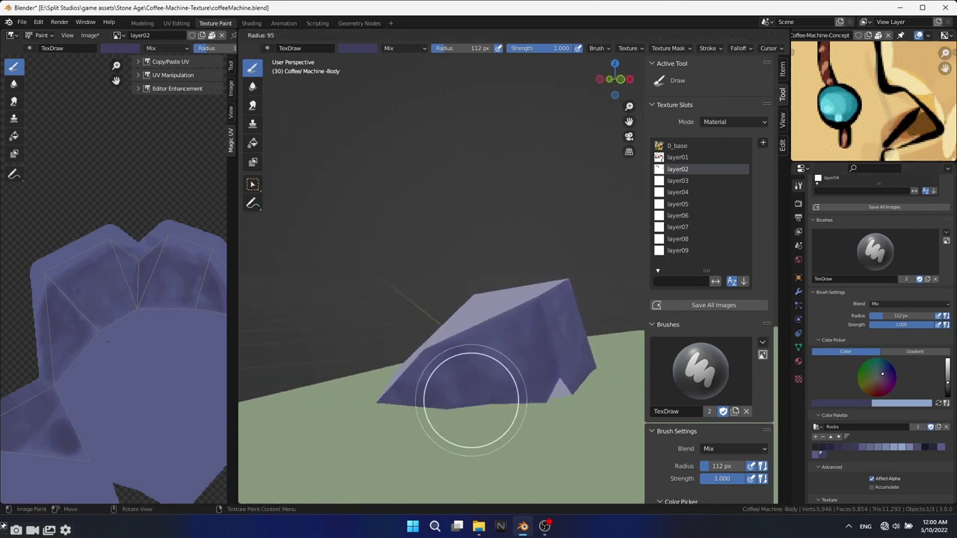
pyautogui.click(485, 400)
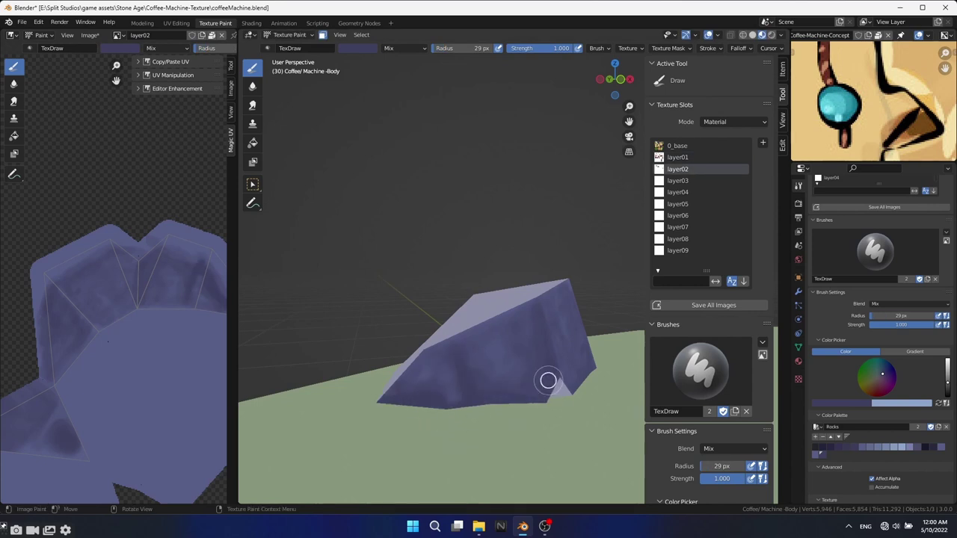
# Sample a darker colour and paint a dark crease across the rock to its edge.
pyautogui.moveTo(530, 395); pyautogui.dragTo(454, 383, button='middle')
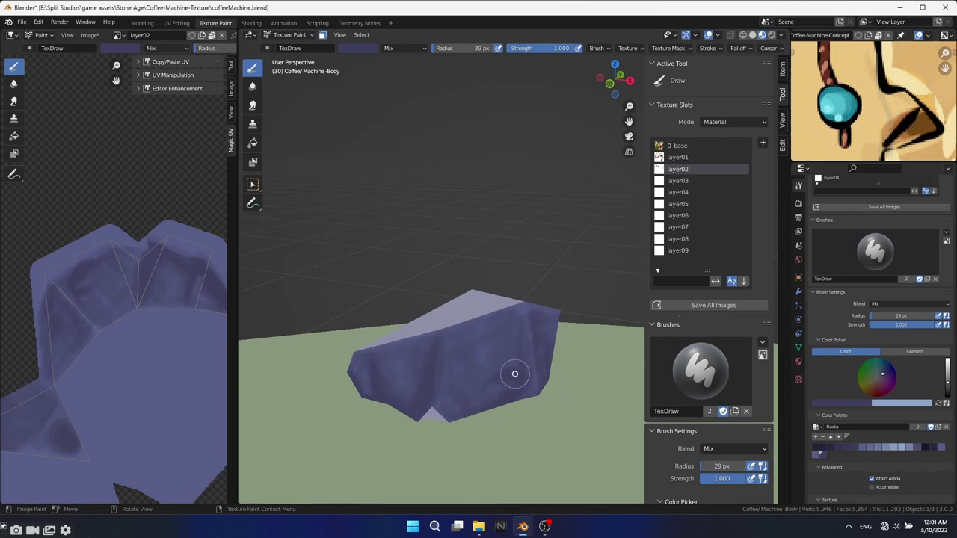
pyautogui.moveTo(457, 409)
pyautogui.mouseDown(button='middle')
pyautogui.moveTo(526, 352)
pyautogui.moveTo(456, 390)
pyautogui.mouseUp(button='middle')
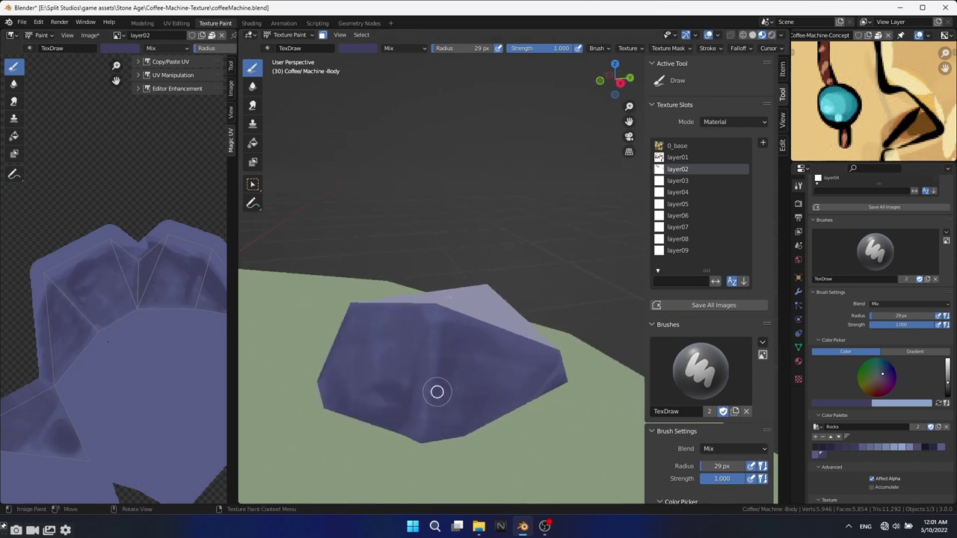
pyautogui.moveTo(509, 359)
pyautogui.mouseDown(button='middle')
pyautogui.moveTo(463, 336)
pyautogui.moveTo(524, 344)
pyautogui.mouseUp(button='middle')
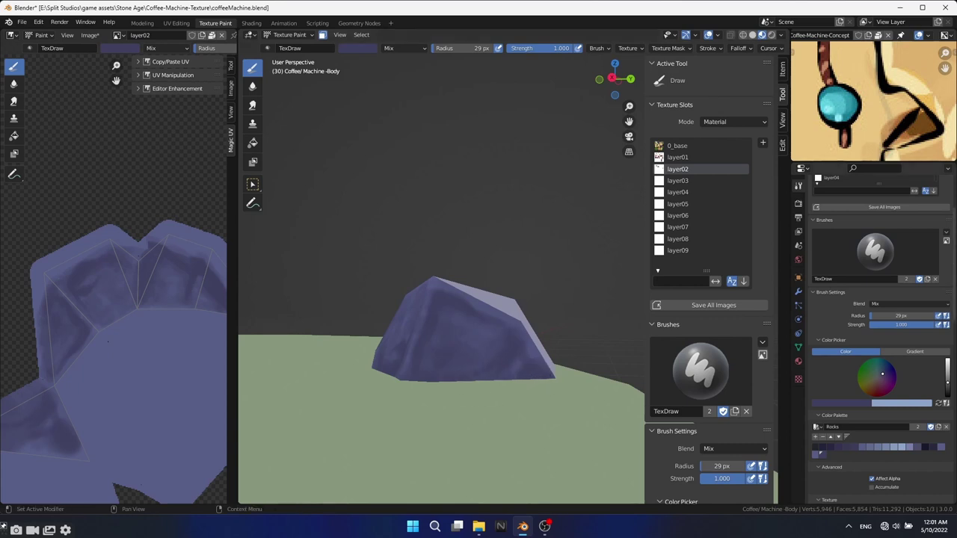
pyautogui.moveTo(480, 390); pyautogui.dragTo(486, 383, button='middle')
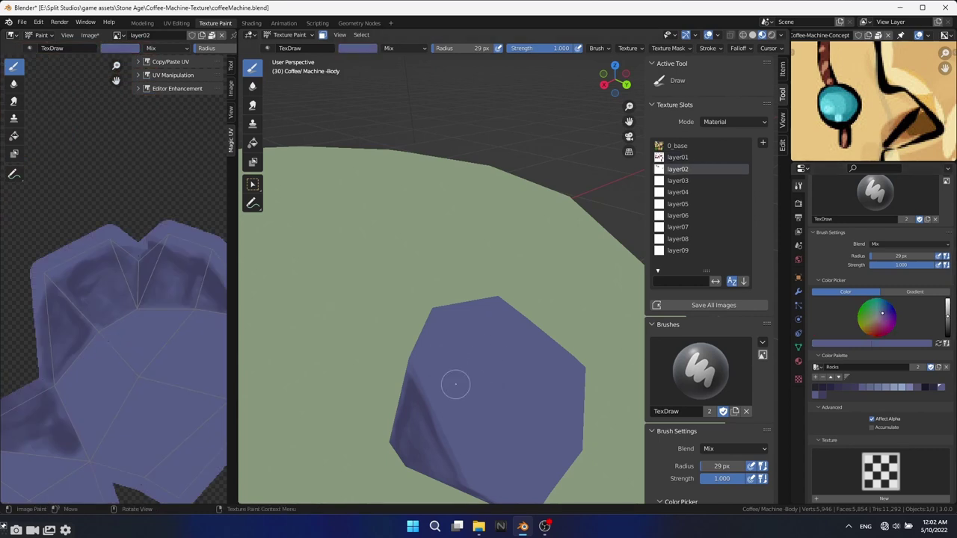
pyautogui.press('s')
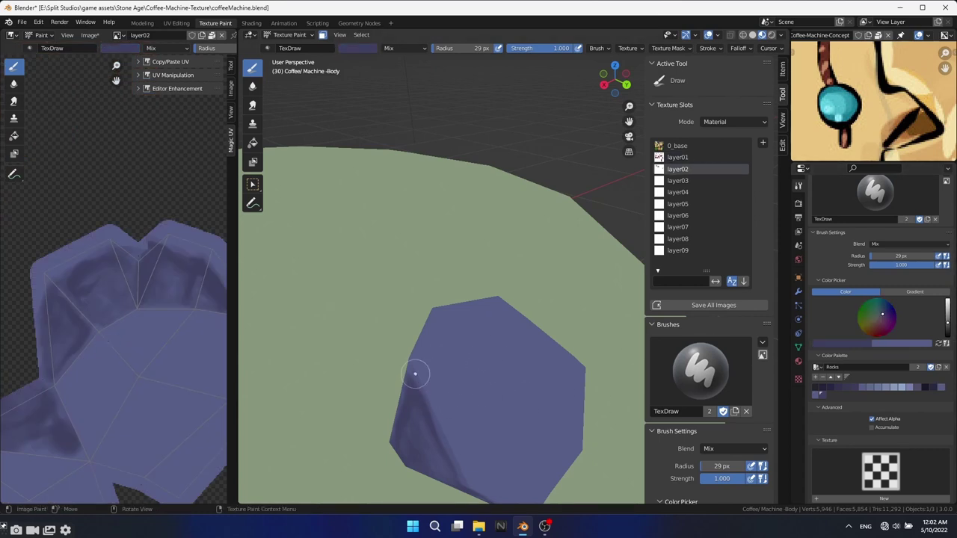
pyautogui.moveTo(492, 431); pyautogui.dragTo(545, 405, button='middle')
pyautogui.moveTo(492, 375); pyautogui.dragTo(455, 470, button='middle')
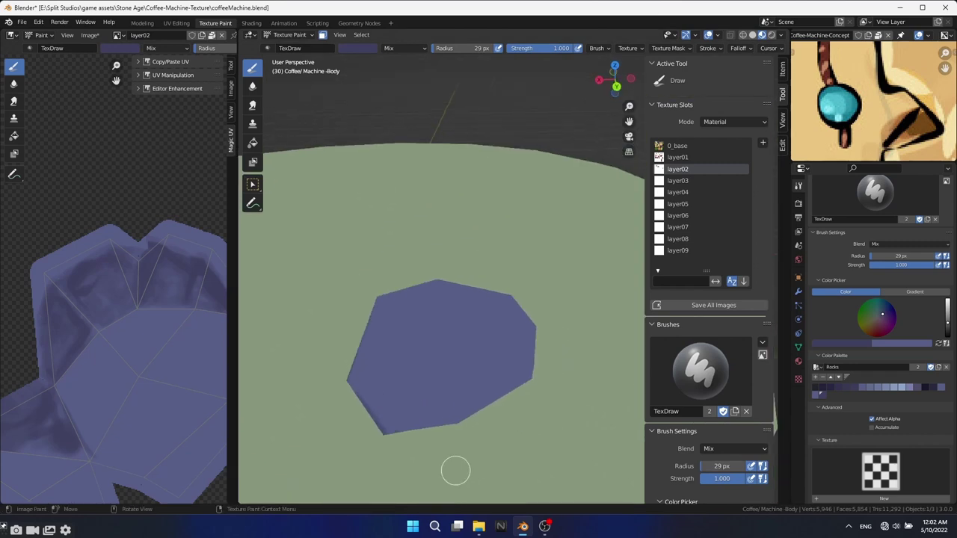
pyautogui.moveTo(426, 362); pyautogui.dragTo(496, 327)
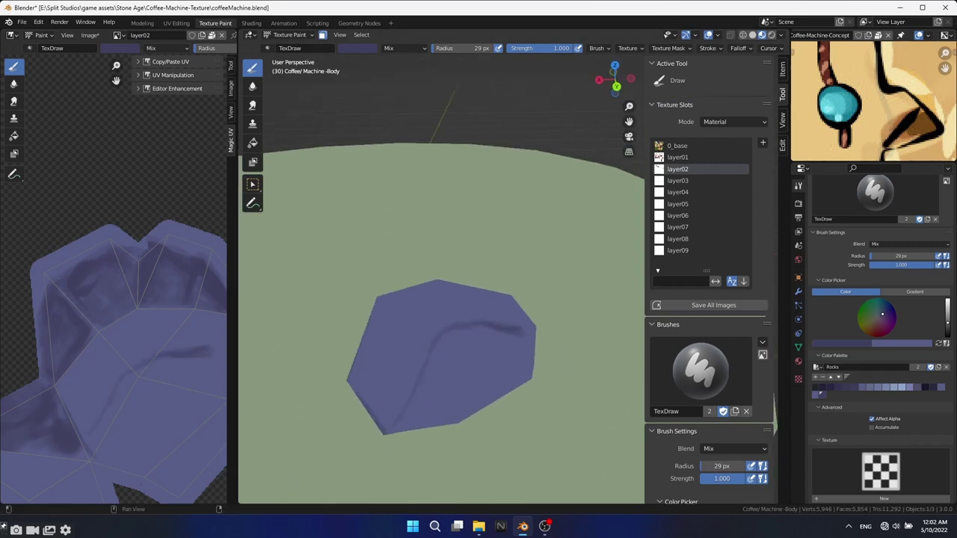
pyautogui.moveTo(448, 360); pyautogui.dragTo(547, 371, button='middle')
pyautogui.moveTo(547, 370); pyautogui.dragTo(527, 407)
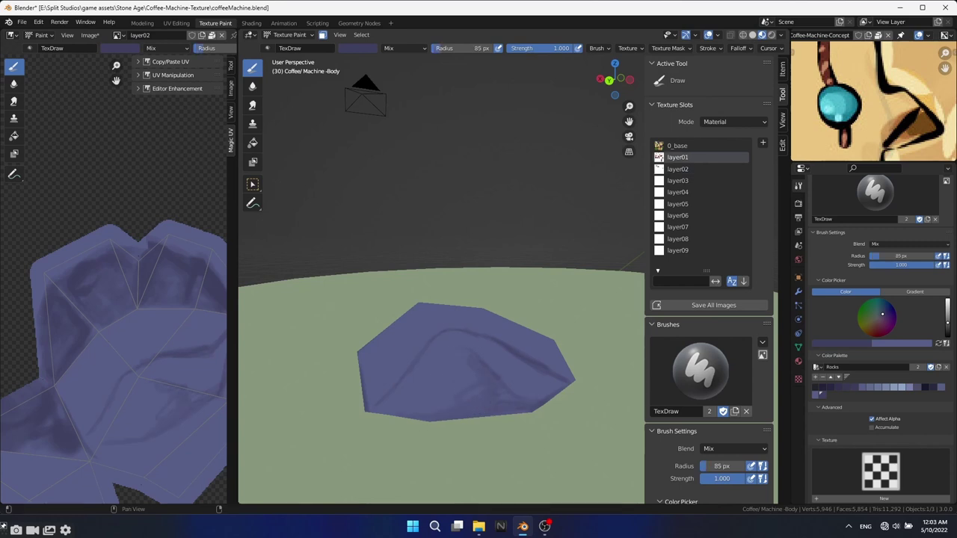
# Resize the brush to 27 px, then 17 px, briefly toggling between smear and draw.
pyautogui.press('f')
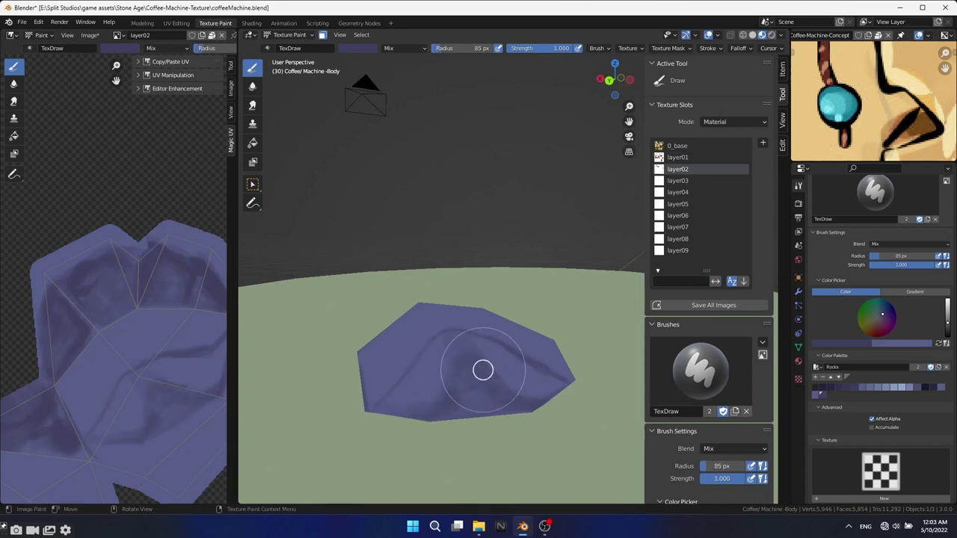
pyautogui.click(438, 368)
pyautogui.moveTo(519, 408); pyautogui.dragTo(469, 405, button='middle')
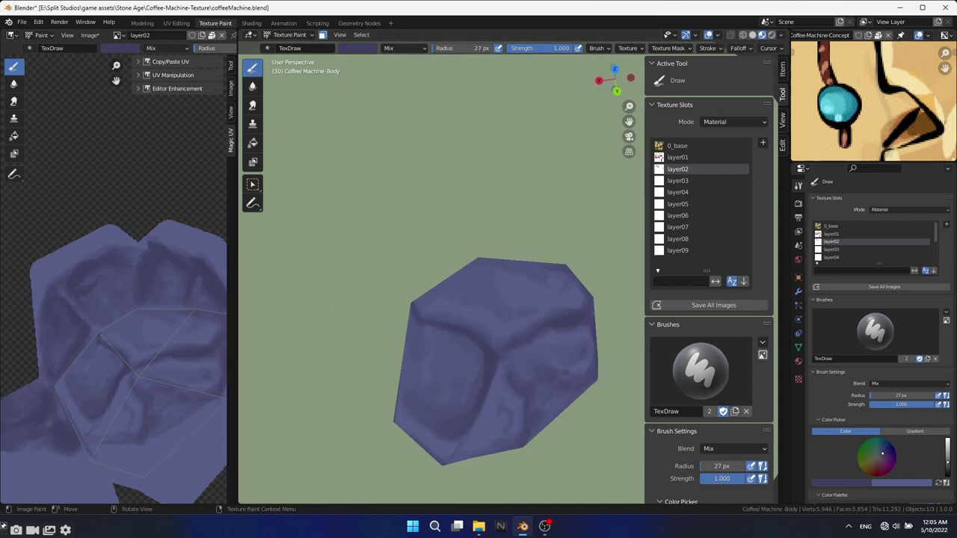
pyautogui.moveTo(532, 374)
pyautogui.mouseDown(button='middle')
pyautogui.moveTo(533, 402)
pyautogui.moveTo(523, 404)
pyautogui.mouseUp(button='middle')
pyautogui.press('s')
pyautogui.press('d')
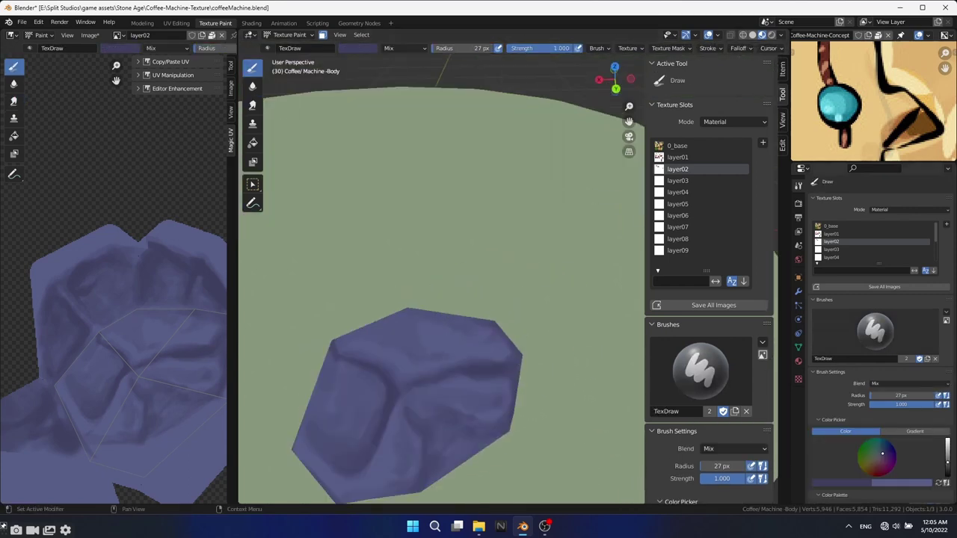
pyautogui.press('f')
pyautogui.click(481, 387)
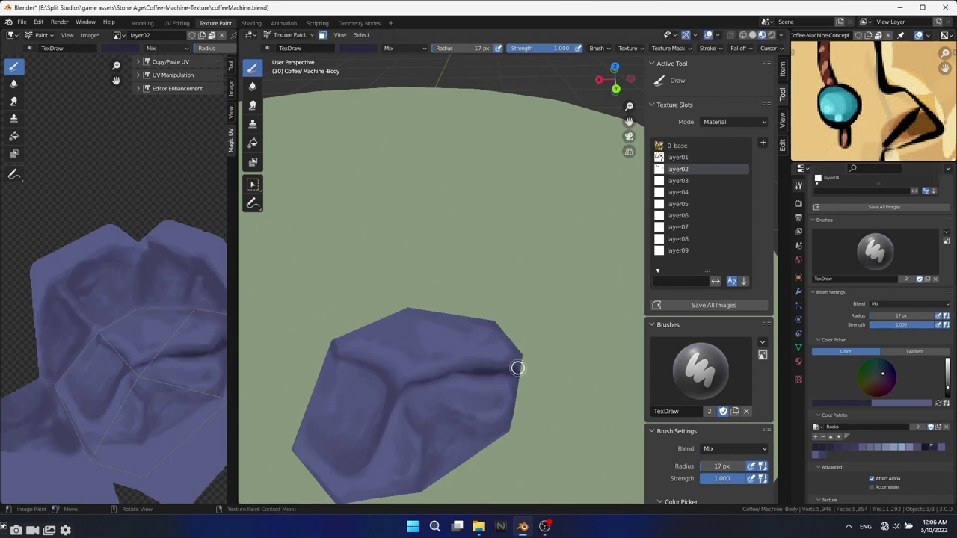
# Undo recent changes and resample a darker paint colour from the rock.
pyautogui.moveTo(518, 368)
pyautogui.mouseDown(button='middle')
pyautogui.moveTo(490, 387)
pyautogui.moveTo(496, 366)
pyautogui.moveTo(455, 325)
pyautogui.moveTo(512, 372)
pyautogui.mouseUp(button='middle')
pyautogui.scroll(3, 454, 325)
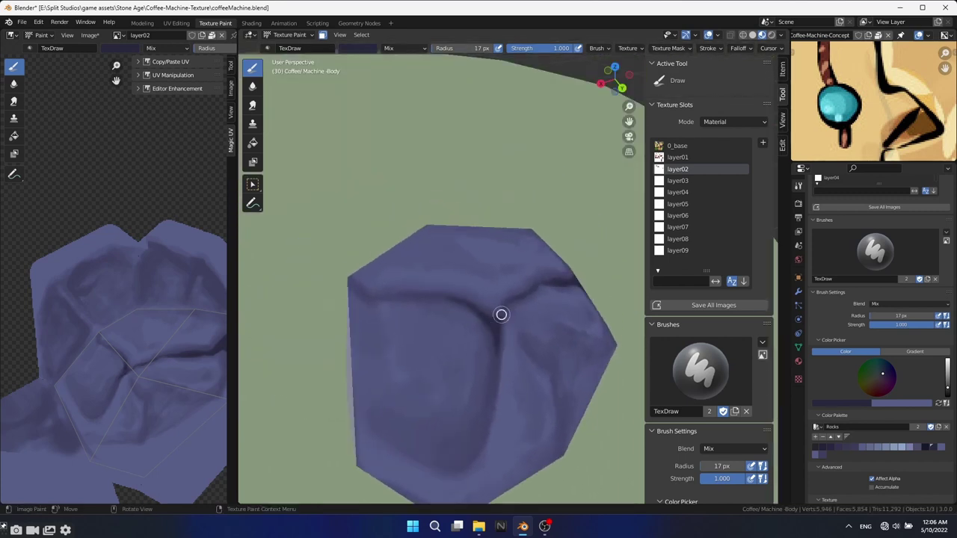
pyautogui.moveTo(512, 372)
pyautogui.mouseDown(button='middle')
pyautogui.moveTo(486, 327)
pyautogui.moveTo(467, 334)
pyautogui.mouseUp(button='middle')
pyautogui.hotkey('ctrl', 'z')
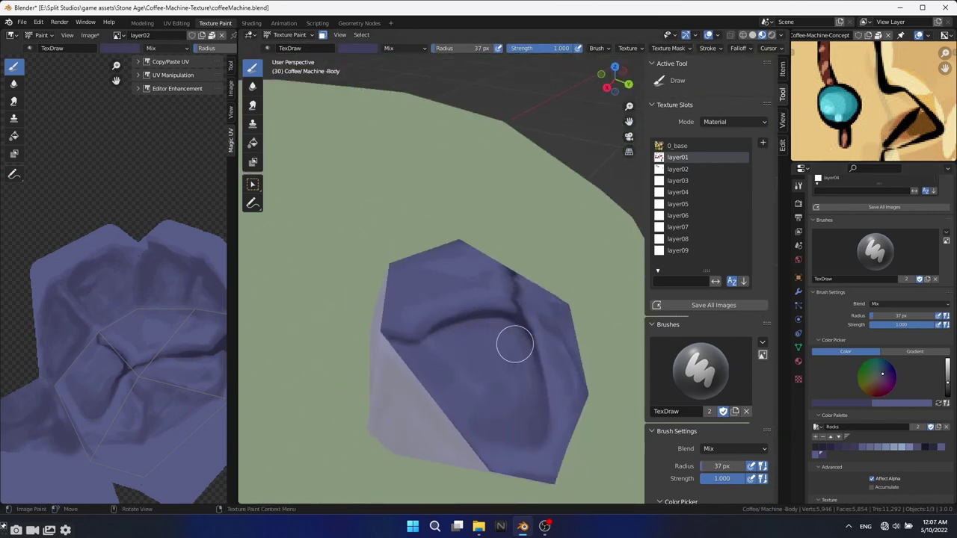
pyautogui.press('s')
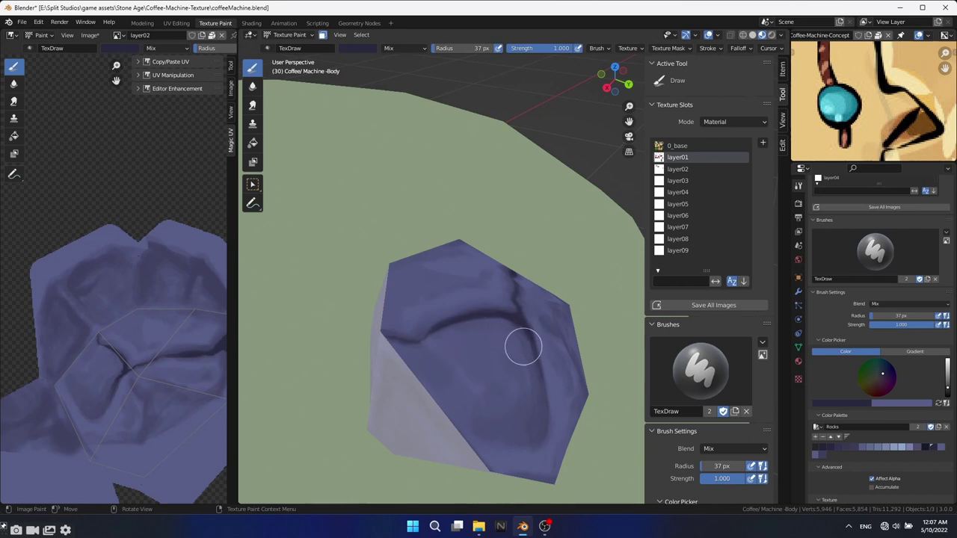
pyautogui.hotkey('ctrl', 'z')
pyautogui.press('s')
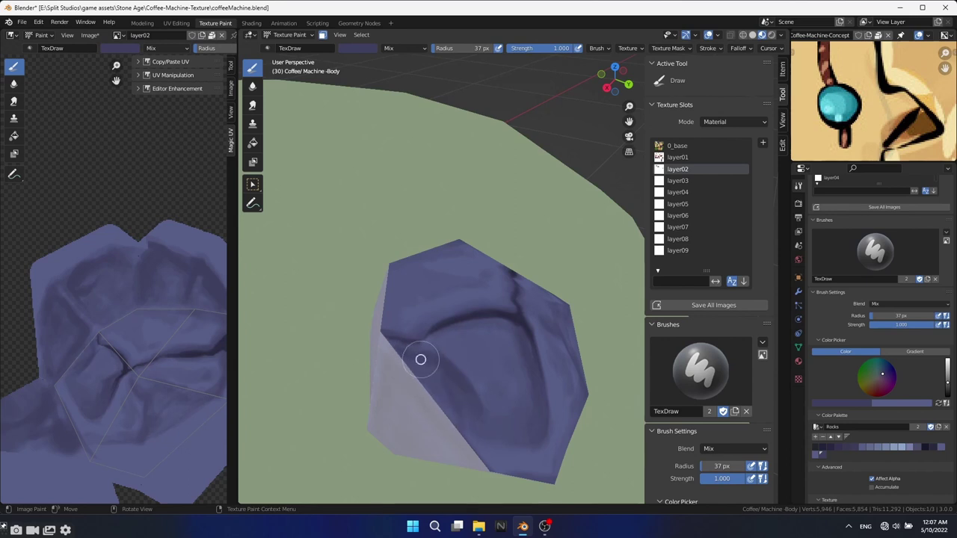
# Smear the shading, then make layer02 active and return to the plain Draw brush.
pyautogui.moveTo(497, 389); pyautogui.dragTo(462, 353, button='middle')
pyautogui.hotkey('shift', 'space')
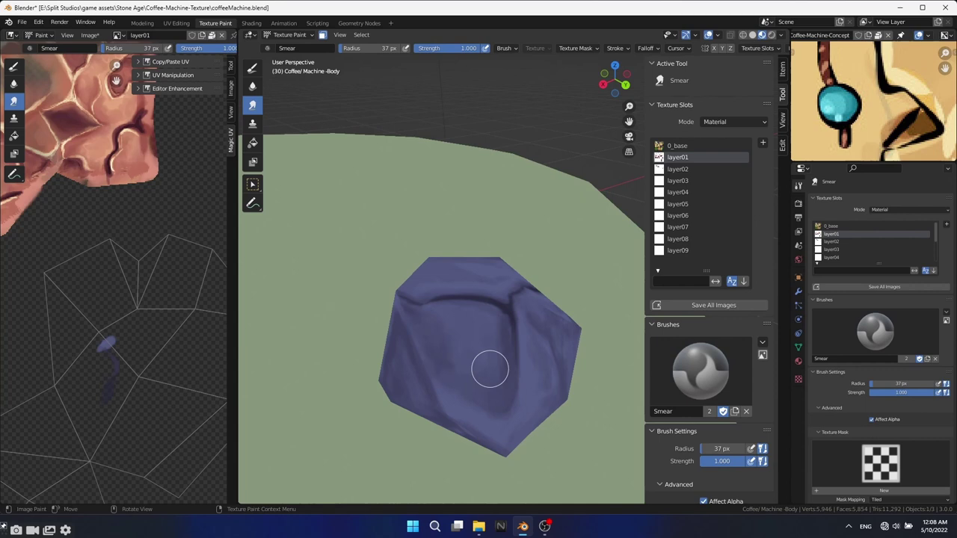
pyautogui.moveTo(489, 366); pyautogui.dragTo(503, 428, button='middle')
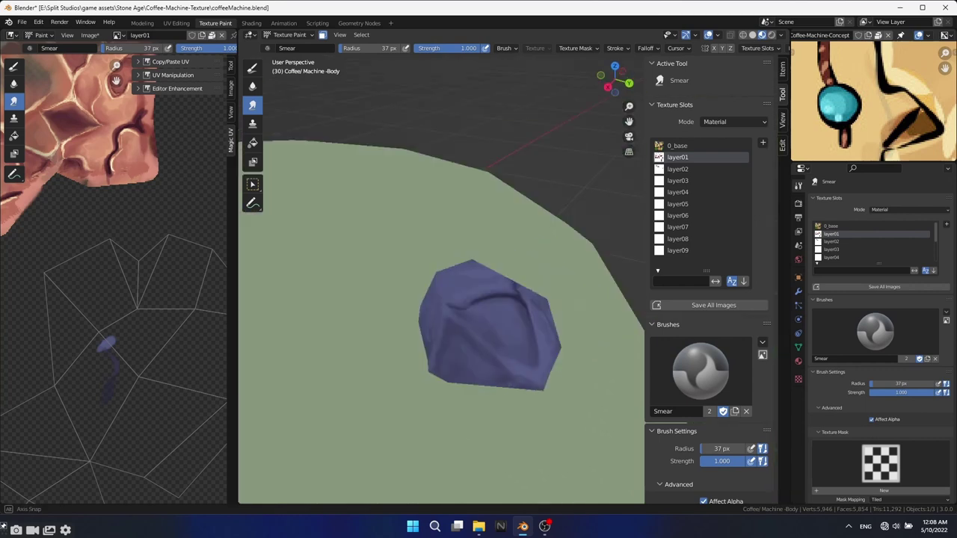
pyautogui.click(678, 169)
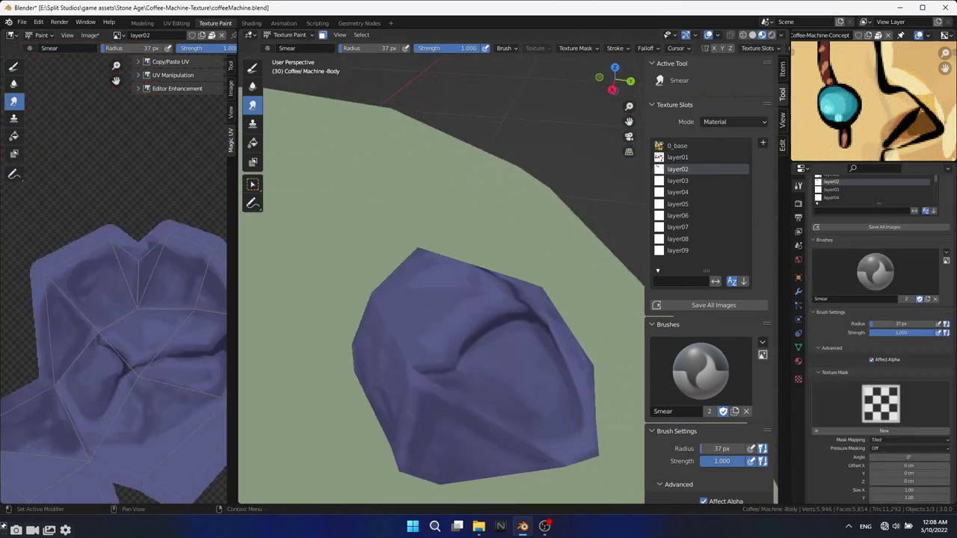
pyautogui.click(252, 67)
pyautogui.moveTo(593, 440); pyautogui.dragTo(575, 398, button='middle')
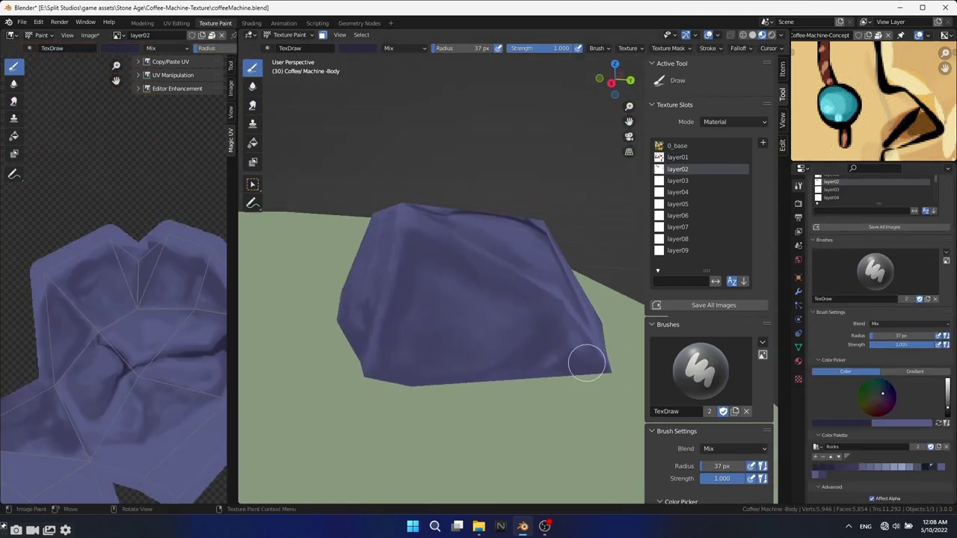
# Paint a darker patch on the rock's right side and a dark stroke down its front face.
pyautogui.hotkey('ctrl', 'z')
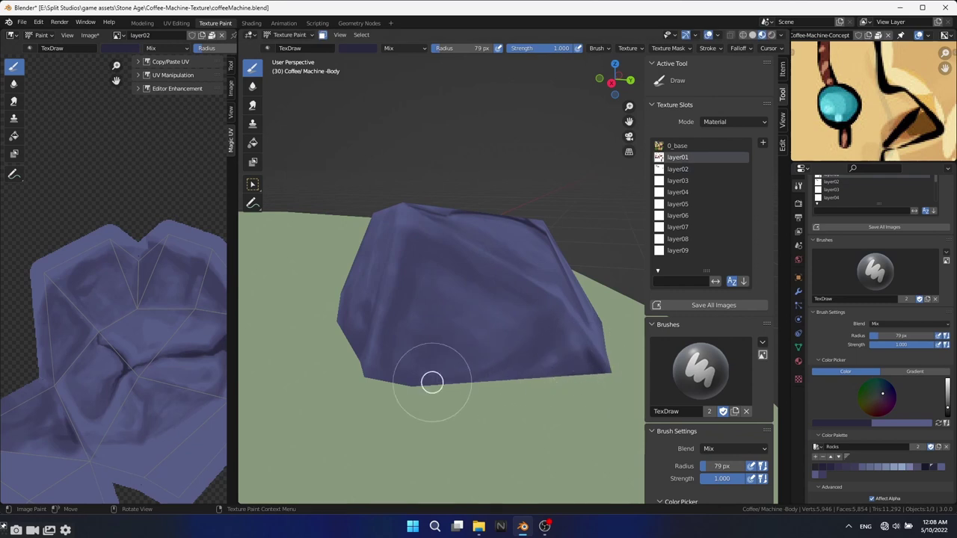
pyautogui.hotkey('ctrl', 'shift', 'z')
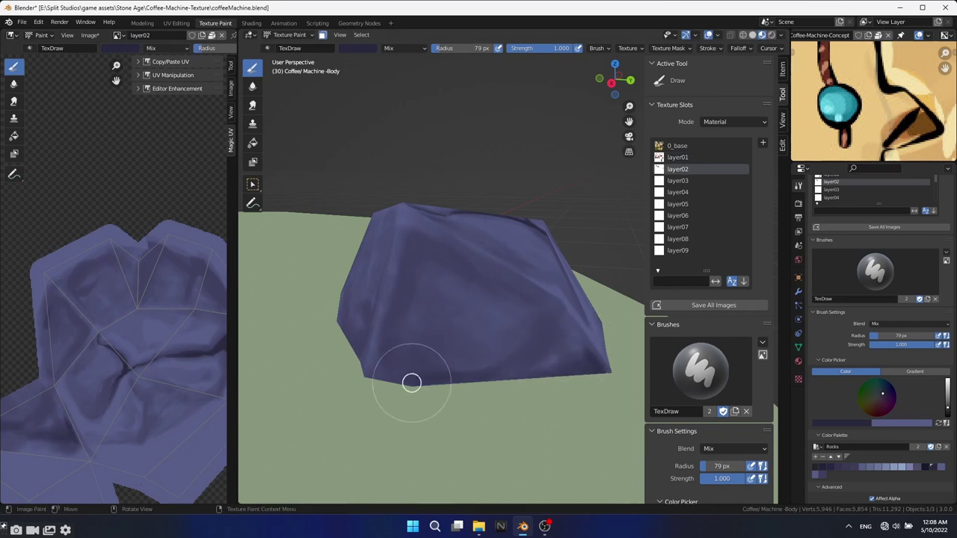
pyautogui.moveTo(562, 336); pyautogui.dragTo(544, 310)
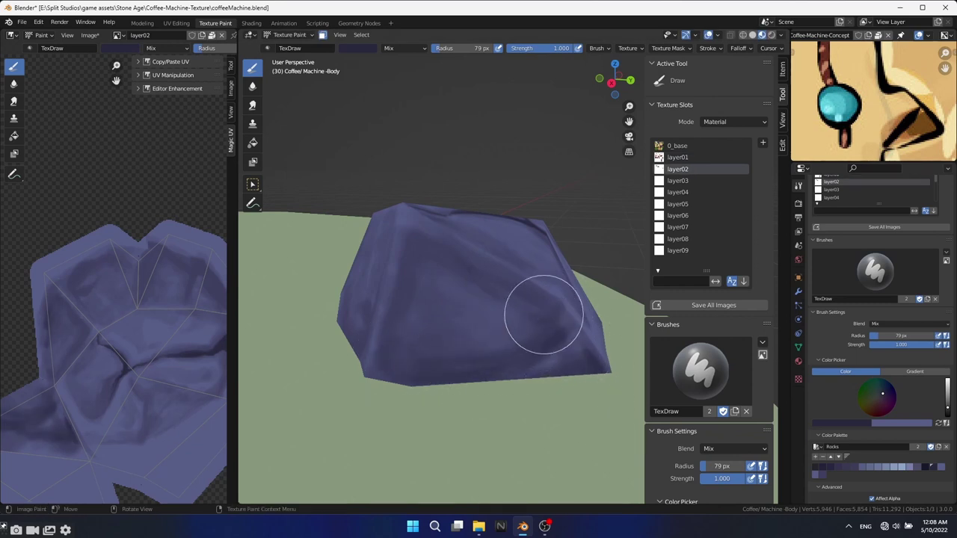
pyautogui.moveTo(396, 385); pyautogui.dragTo(319, 145, button='middle')
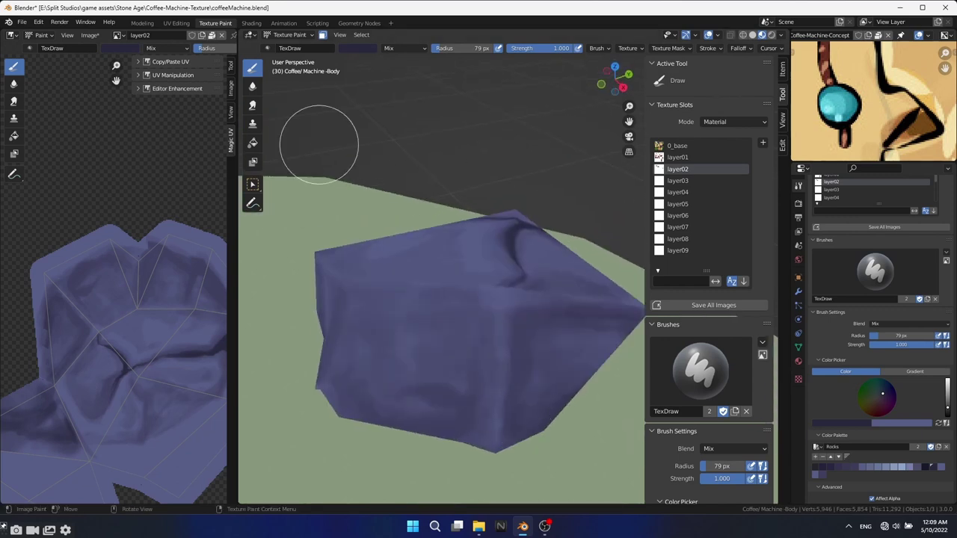
pyautogui.moveTo(487, 292)
pyautogui.mouseDown()
pyautogui.moveTo(478, 423)
pyautogui.moveTo(470, 402)
pyautogui.mouseUp()
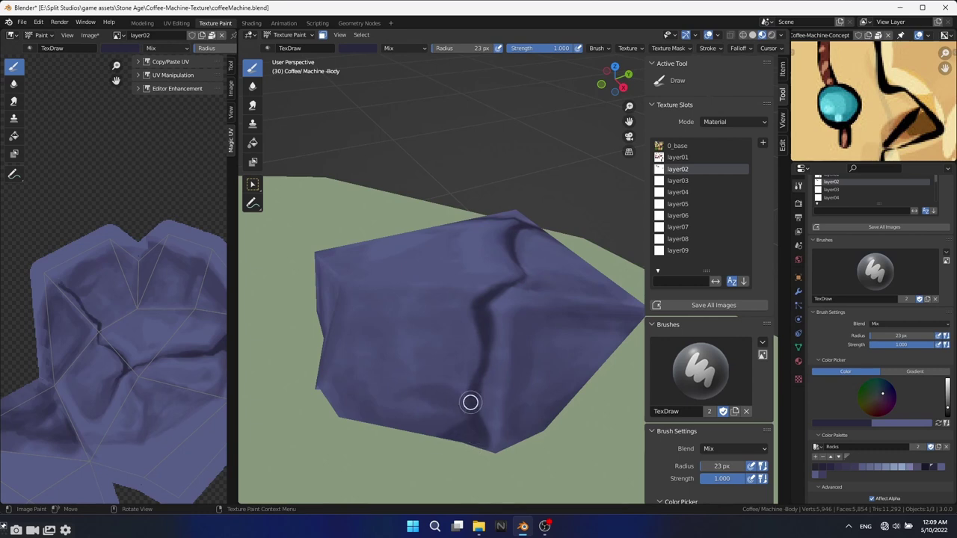
# Resize the brush to 83, 28, then 86 px while turning the rock to another face.
pyautogui.moveTo(575, 332); pyautogui.dragTo(393, 340, button='middle')
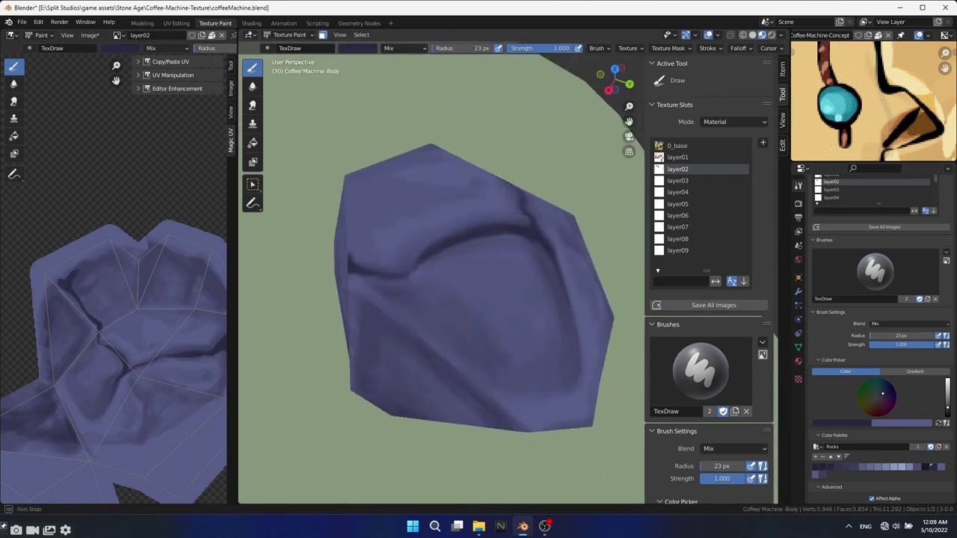
pyautogui.moveTo(502, 370); pyautogui.dragTo(519, 372, button='middle')
pyautogui.press('f')
pyautogui.click(532, 387)
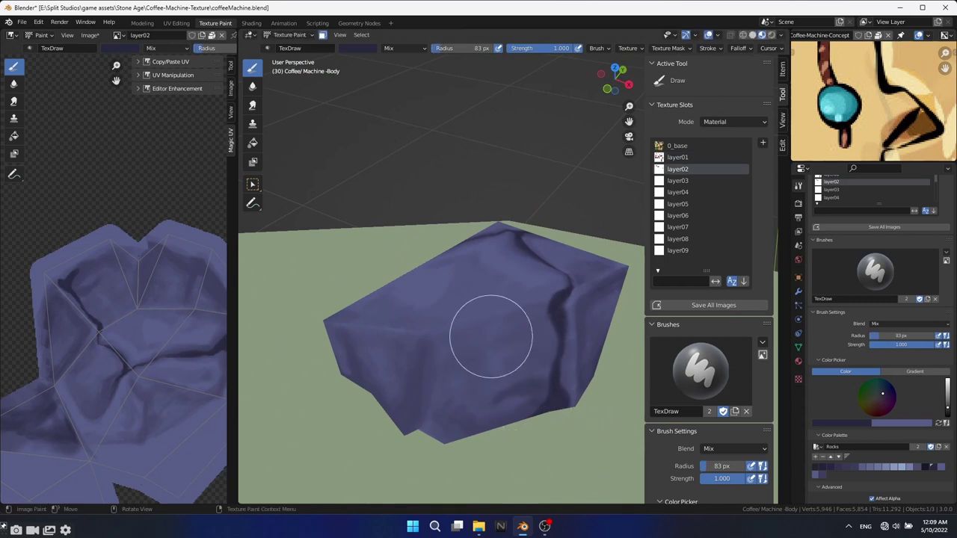
pyautogui.moveTo(421, 384); pyautogui.dragTo(546, 342, button='middle')
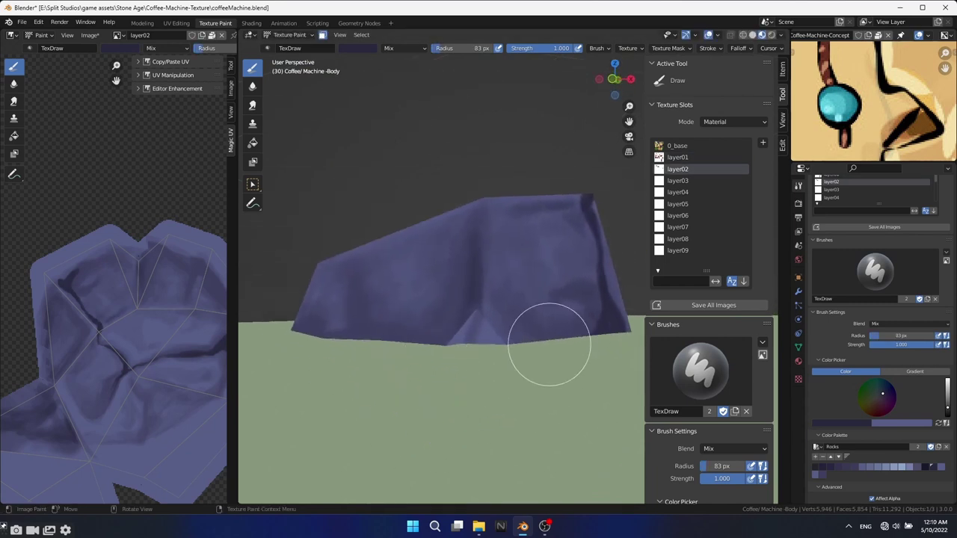
pyautogui.press('f')
pyautogui.click(492, 354)
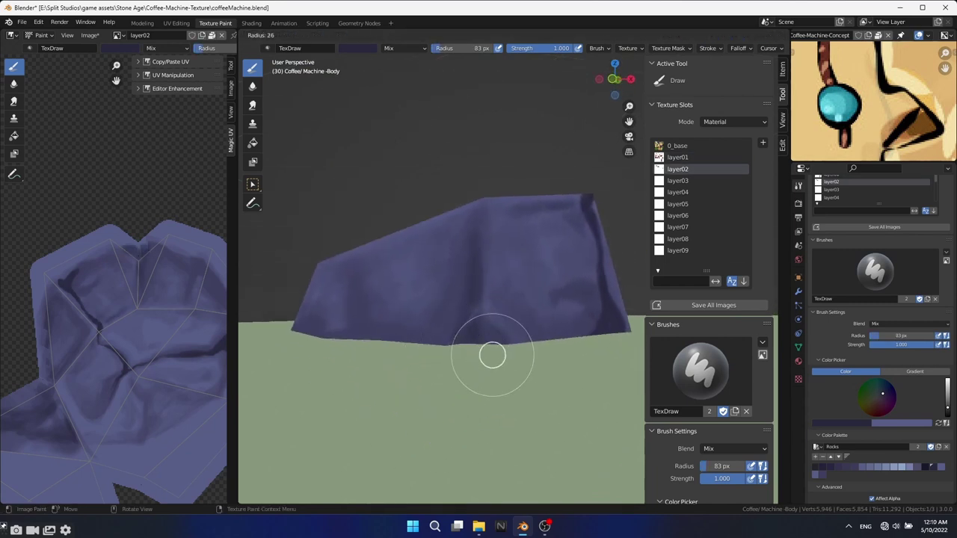
pyautogui.press('f')
pyautogui.click(449, 336)
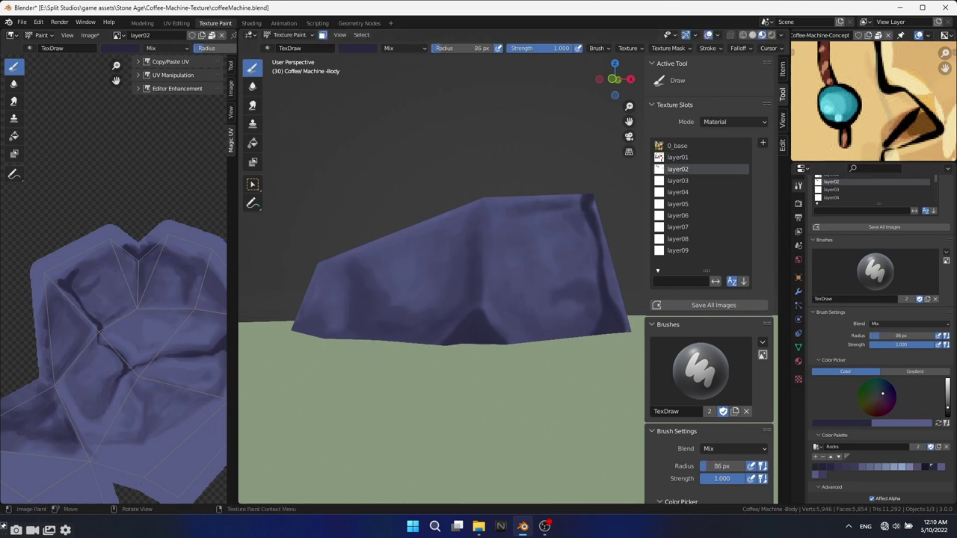
pyautogui.moveTo(449, 337); pyautogui.dragTo(494, 400, button='middle')
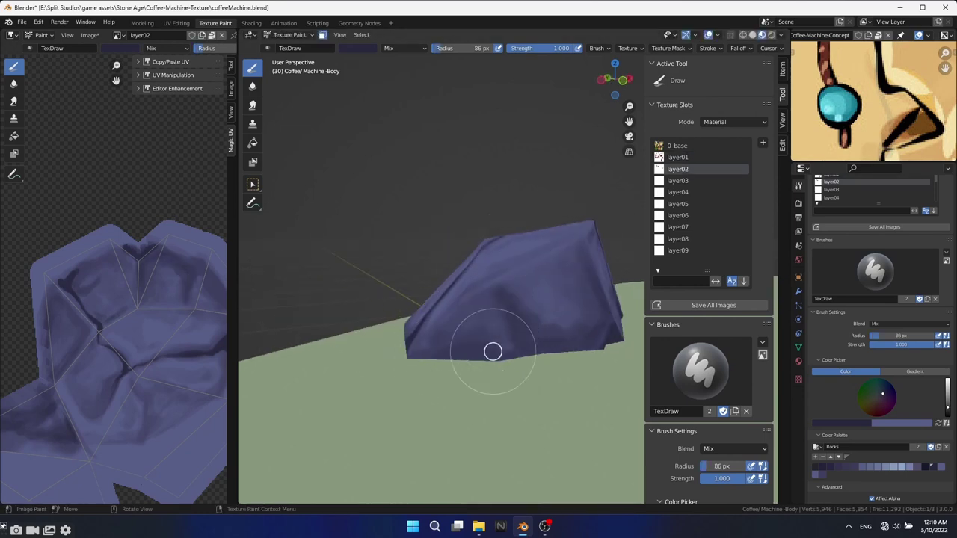
# Set the brush radius to 29 px and zoom to a close top-down view of the rock.
pyautogui.moveTo(534, 321); pyautogui.dragTo(635, 389, button='middle')
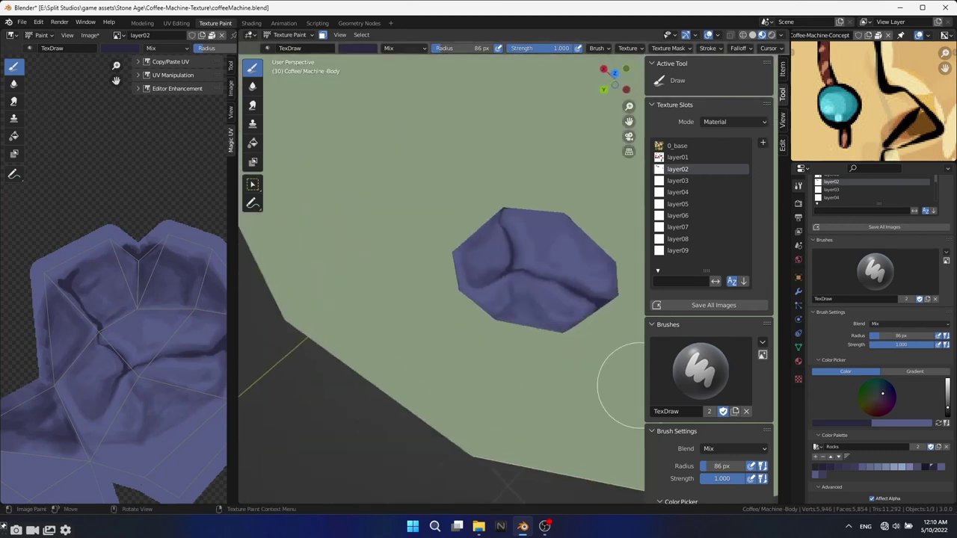
pyautogui.moveTo(556, 331)
pyautogui.mouseDown(button='middle')
pyautogui.moveTo(471, 331)
pyautogui.moveTo(470, 282)
pyautogui.mouseUp(button='middle')
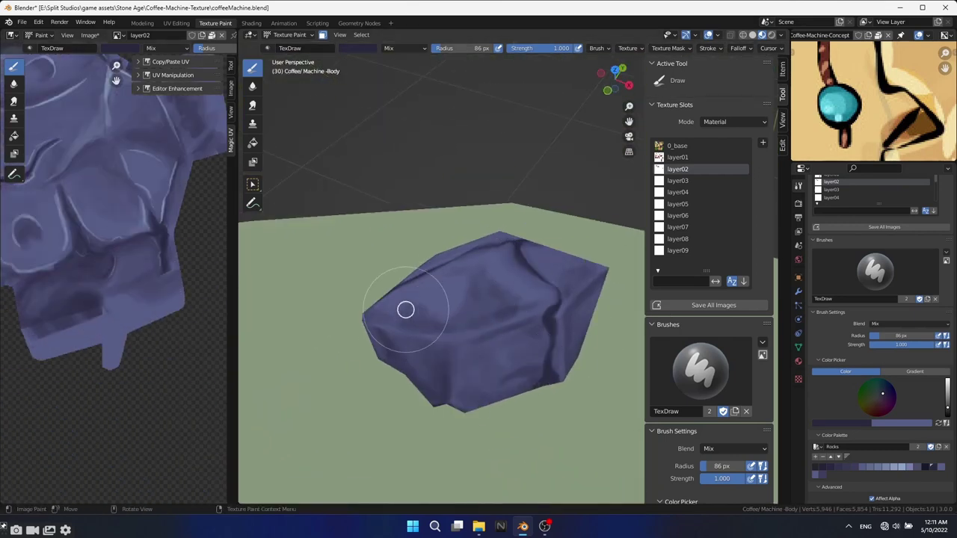
pyautogui.moveTo(463, 306)
pyautogui.mouseDown(button='middle')
pyautogui.moveTo(579, 376)
pyautogui.moveTo(575, 396)
pyautogui.mouseUp(button='middle')
pyautogui.scroll(3, 576, 404)
pyautogui.press('f')
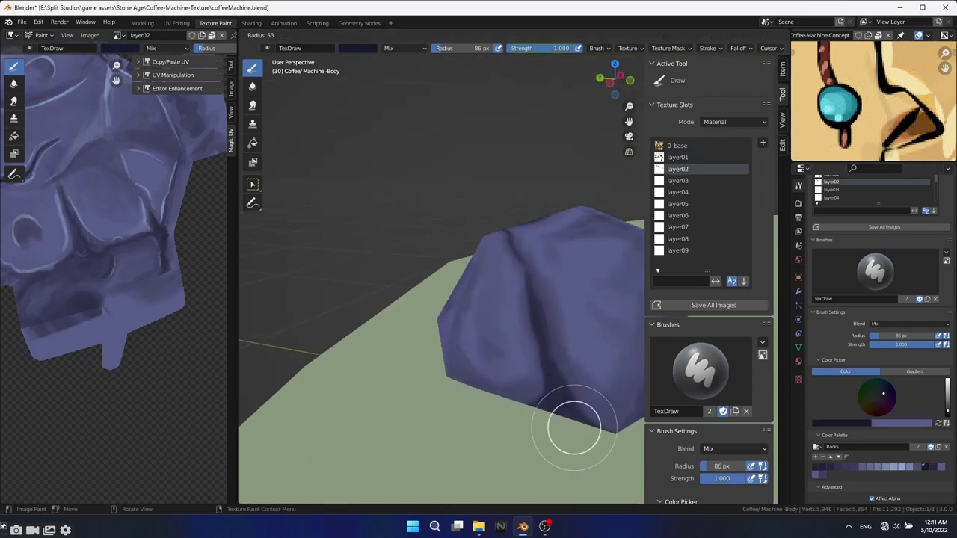
pyautogui.click(564, 415)
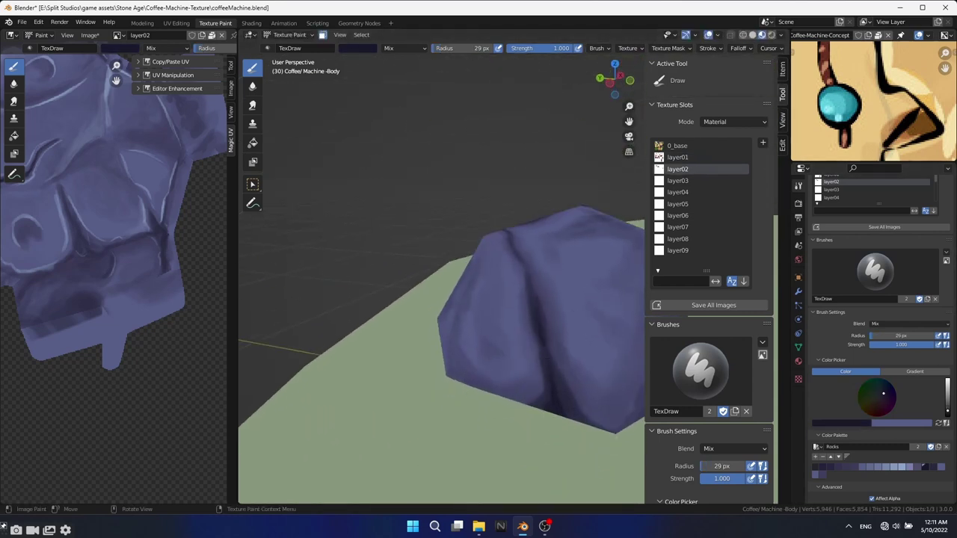
pyautogui.moveTo(564, 415)
pyautogui.mouseDown(button='middle')
pyautogui.moveTo(519, 357)
pyautogui.moveTo(546, 298)
pyautogui.mouseUp(button='middle')
pyautogui.scroll(4, 519, 357)
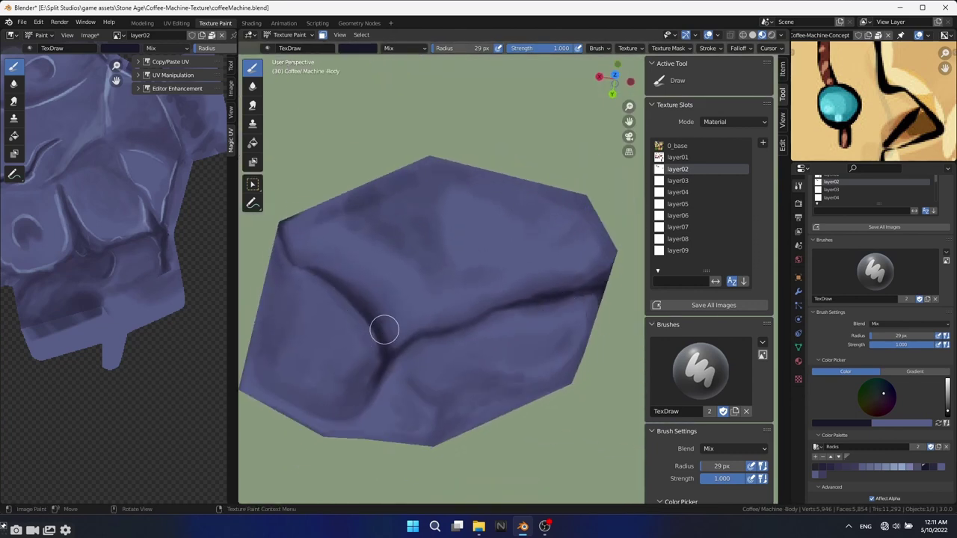
# Pick a lighter paint colour and shrink the brush to 16 px.
pyautogui.press('s')
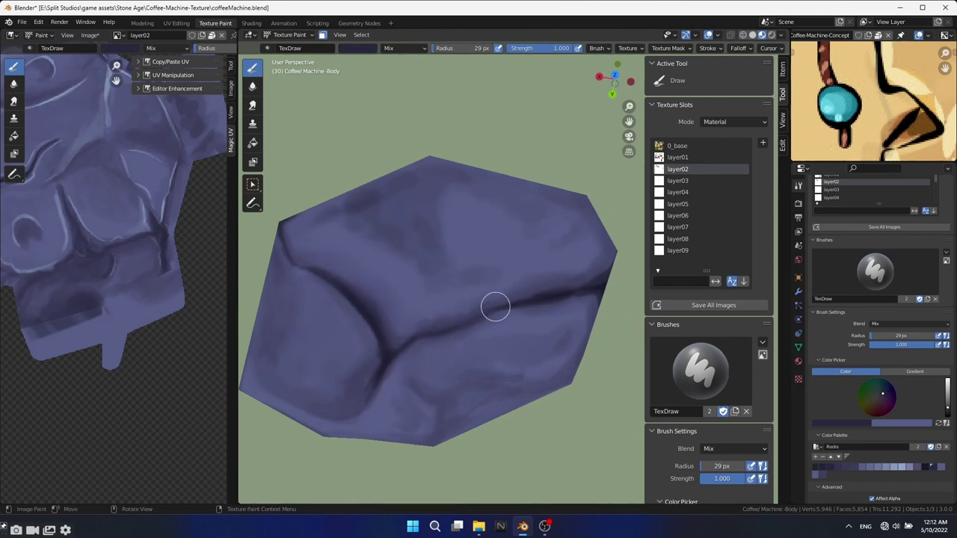
pyautogui.scroll(-4, 371, 374)
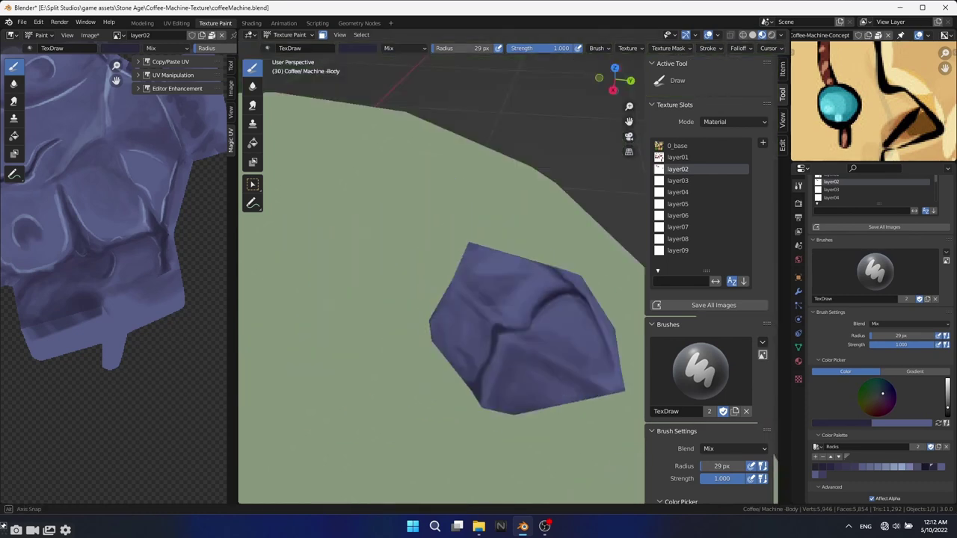
pyautogui.scroll(4, 545, 363)
pyautogui.moveTo(545, 363); pyautogui.dragTo(500, 297, button='middle')
pyautogui.press('f')
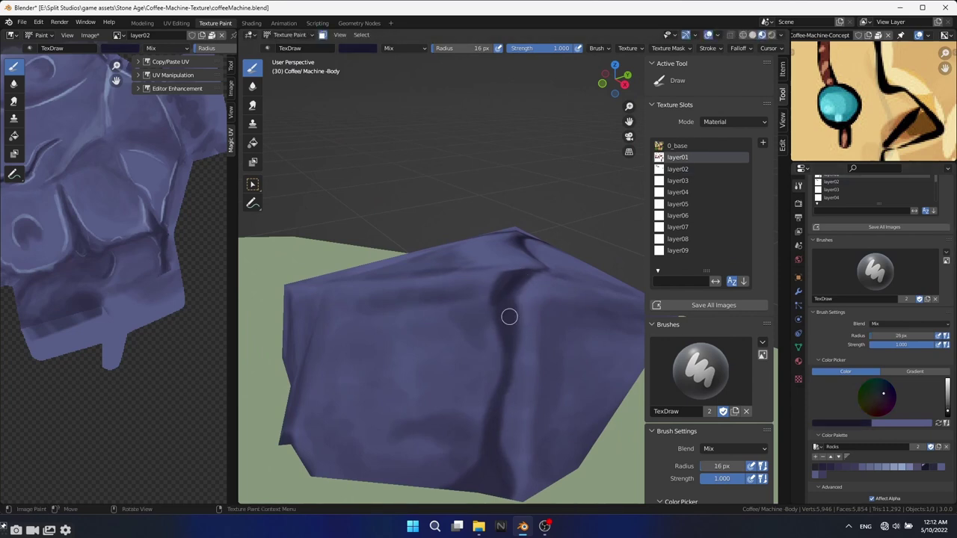
pyautogui.click(518, 278)
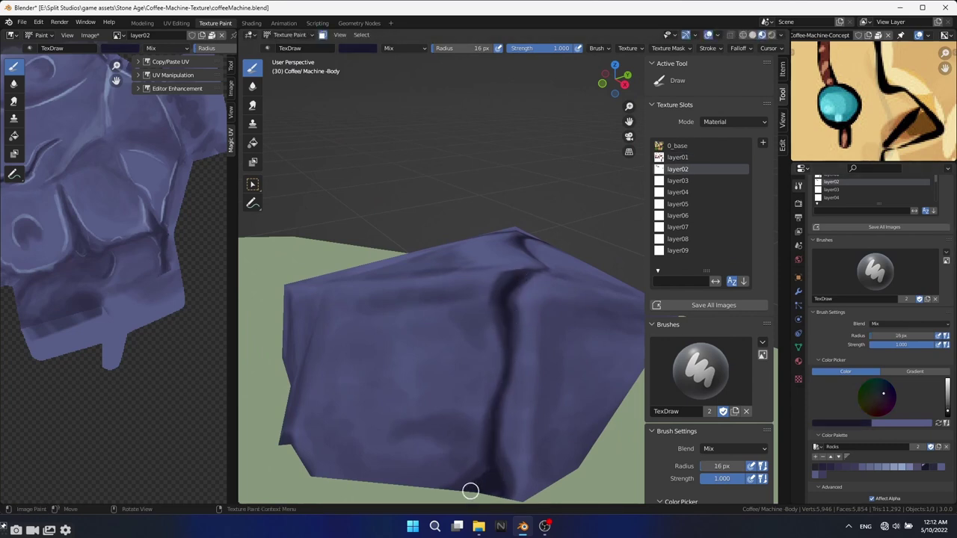
# Briefly smear the strokes, then return to the Draw brush and view the rock from higher up.
pyautogui.moveTo(496, 475); pyautogui.dragTo(575, 347, button='middle')
pyautogui.press('3')
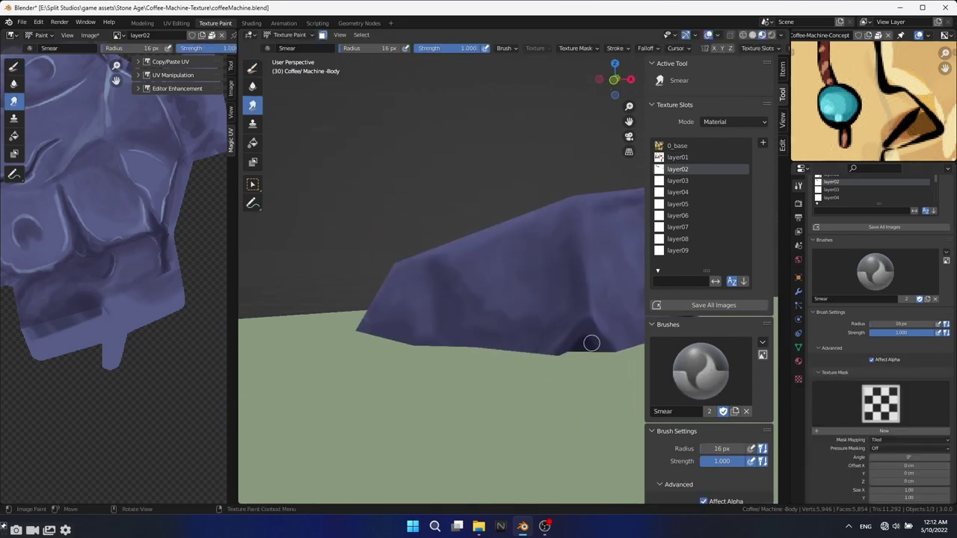
pyautogui.moveTo(389, 352); pyautogui.dragTo(541, 362, button='middle')
pyautogui.scroll(3, 524, 382)
pyautogui.press('1')
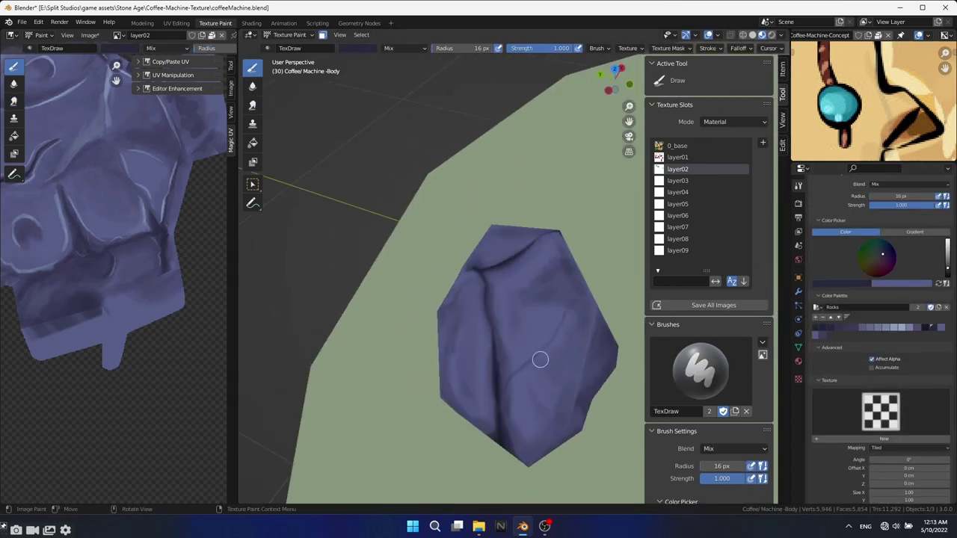
pyautogui.moveTo(539, 360)
pyautogui.mouseDown(button='middle')
pyautogui.moveTo(519, 376)
pyautogui.moveTo(553, 304)
pyautogui.mouseUp(button='middle')
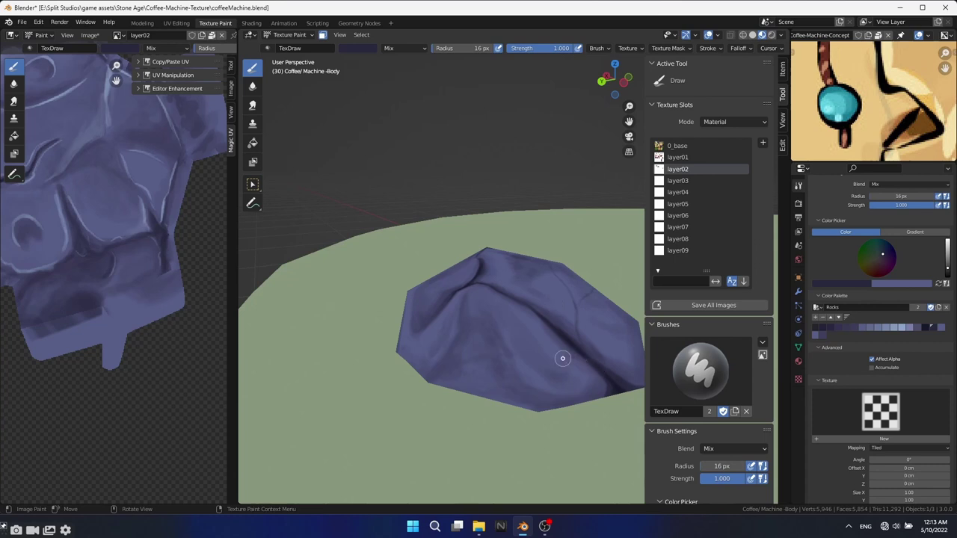
pyautogui.moveTo(410, 391)
pyautogui.mouseDown(button='middle')
pyautogui.moveTo(531, 362)
pyautogui.moveTo(573, 337)
pyautogui.moveTo(552, 332)
pyautogui.mouseUp(button='middle')
# Zoom in and turn the rock to reach its different faces.
pyautogui.scroll(2, 552, 332)
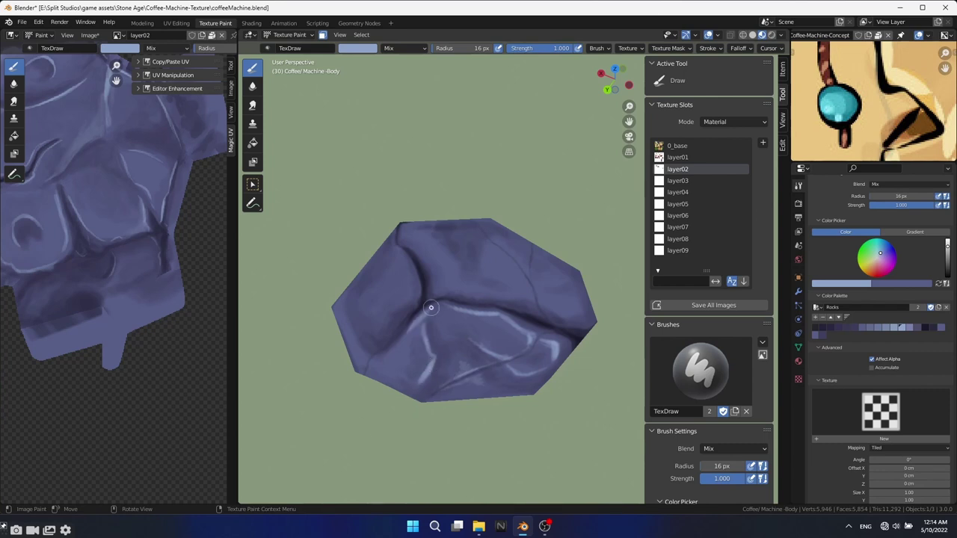
pyautogui.moveTo(378, 359); pyautogui.dragTo(493, 312, button='middle')
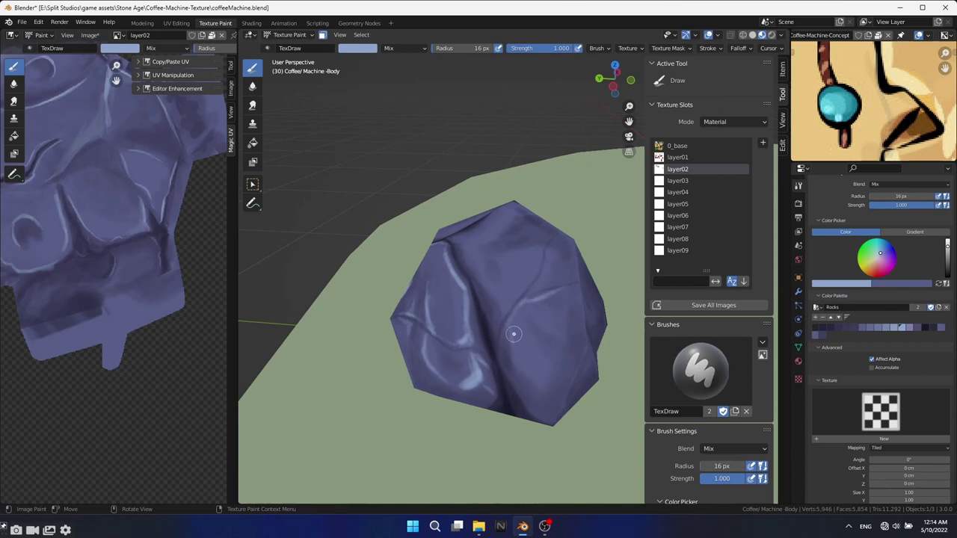
pyautogui.moveTo(595, 407)
pyautogui.mouseDown(button='middle')
pyautogui.moveTo(486, 359)
pyautogui.moveTo(534, 367)
pyautogui.mouseUp(button='middle')
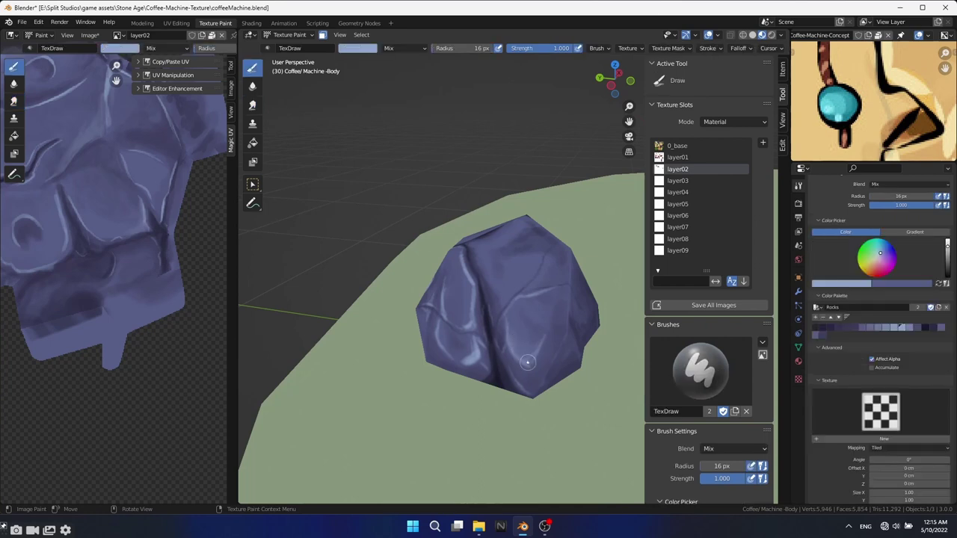
pyautogui.moveTo(503, 338); pyautogui.dragTo(524, 376, button='middle')
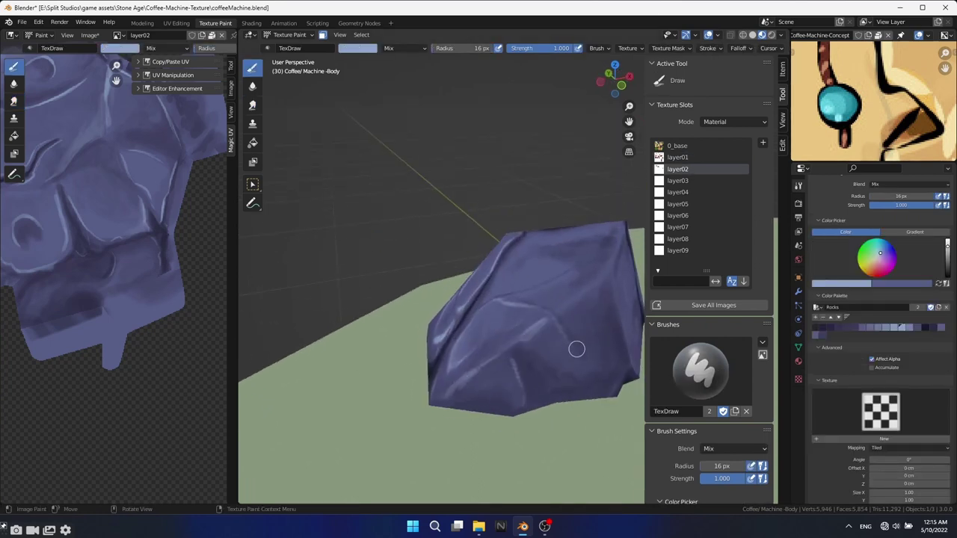
pyautogui.moveTo(550, 318); pyautogui.dragTo(503, 309, button='middle')
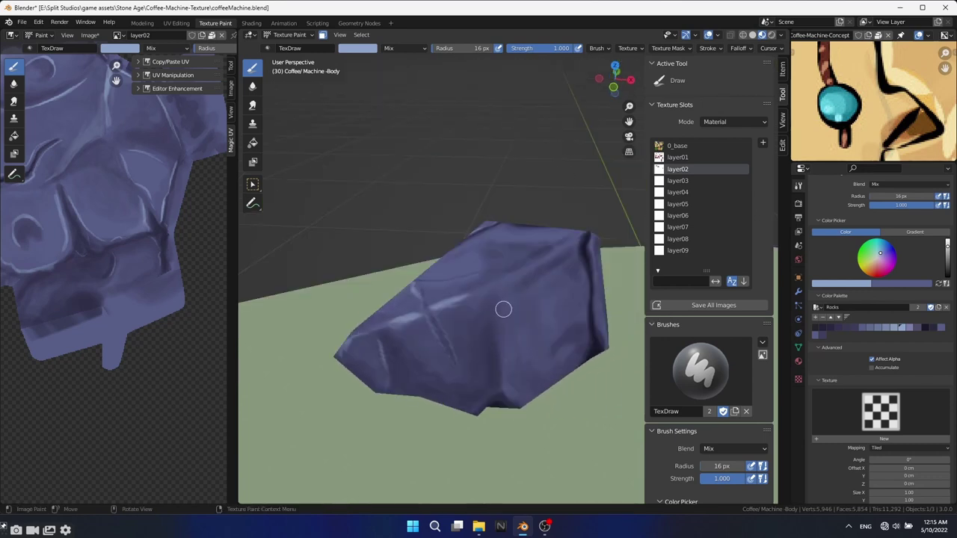
pyautogui.moveTo(625, 304); pyautogui.dragTo(433, 244, button='middle')
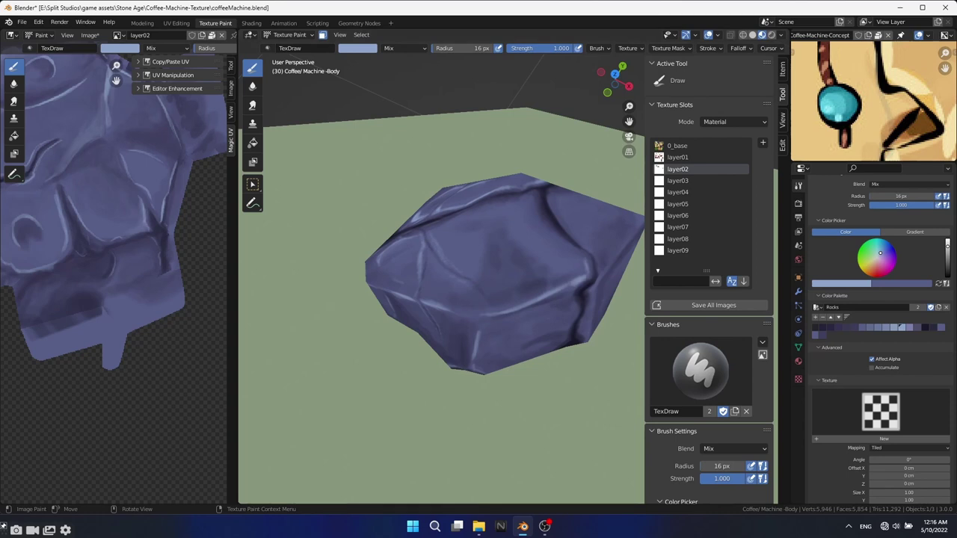
pyautogui.moveTo(569, 292); pyautogui.dragTo(526, 278, button='middle')
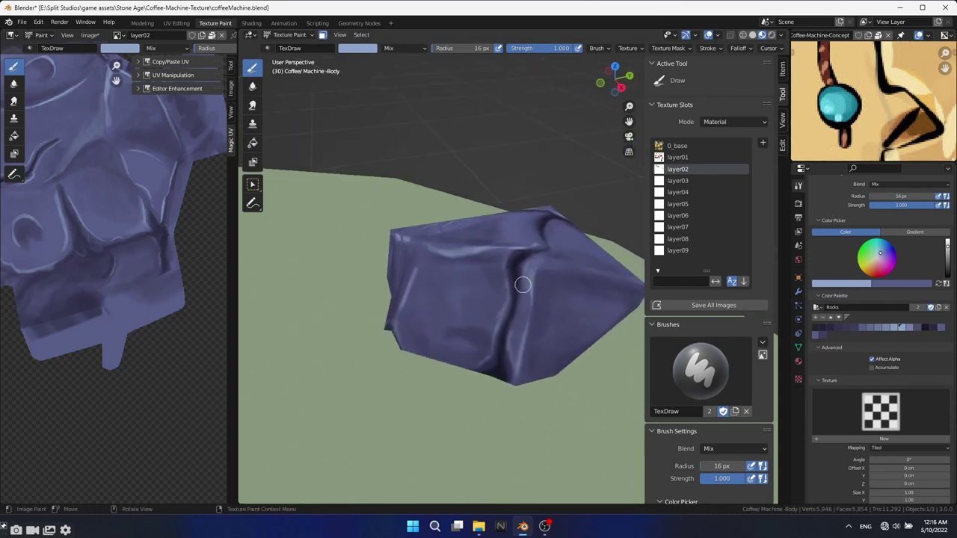
pyautogui.moveTo(582, 273); pyautogui.dragTo(496, 306, button='middle')
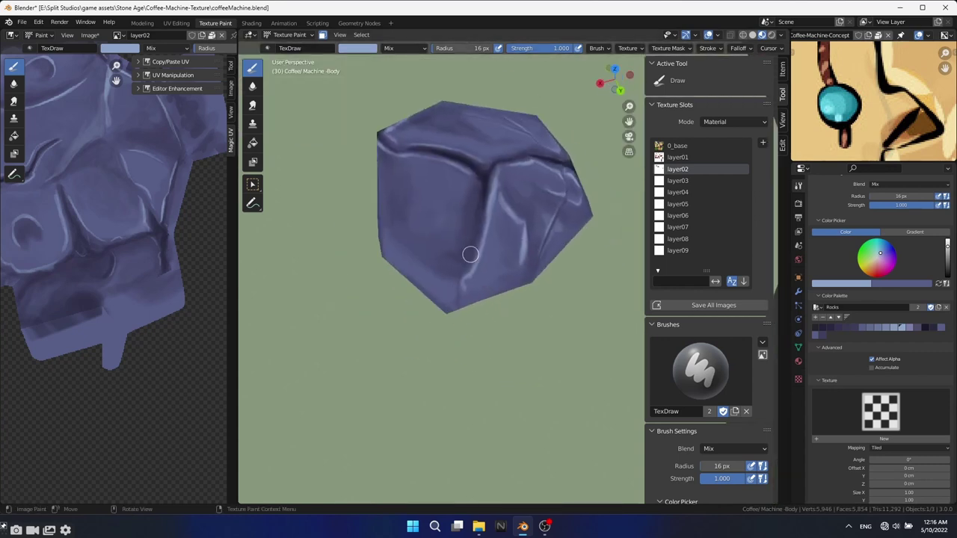
pyautogui.moveTo(449, 252); pyautogui.dragTo(536, 331, button='middle')
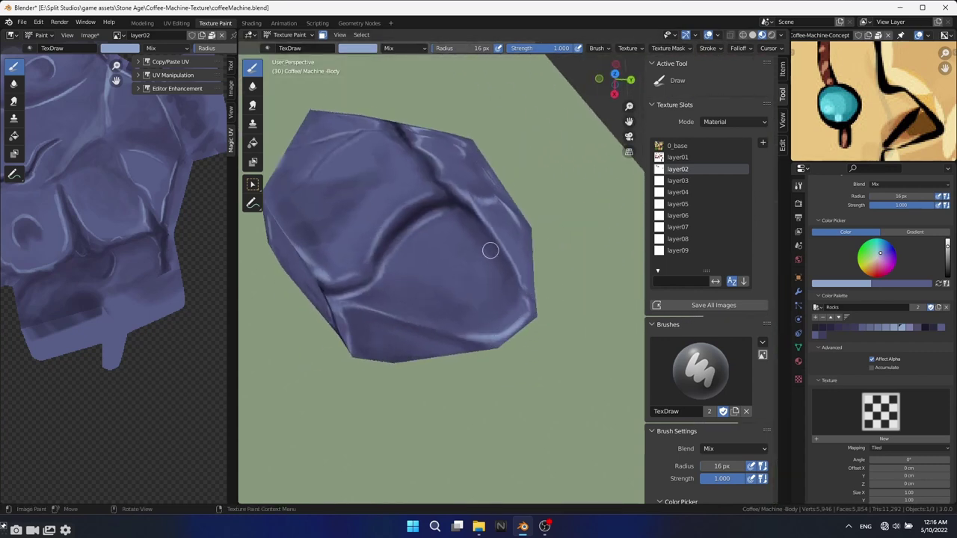
# Keep layer02 active, exit local view, unhide the scene and select the rock's linked faces.
pyautogui.press('Up')
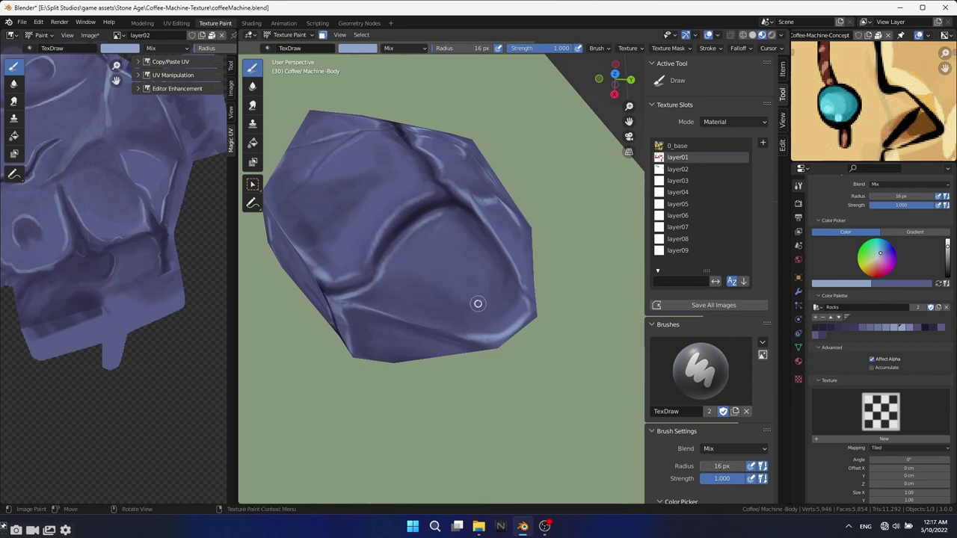
pyautogui.press('Down')
pyautogui.moveTo(457, 197)
pyautogui.mouseDown(button='middle')
pyautogui.moveTo(395, 331)
pyautogui.moveTo(460, 298)
pyautogui.mouseUp(button='middle')
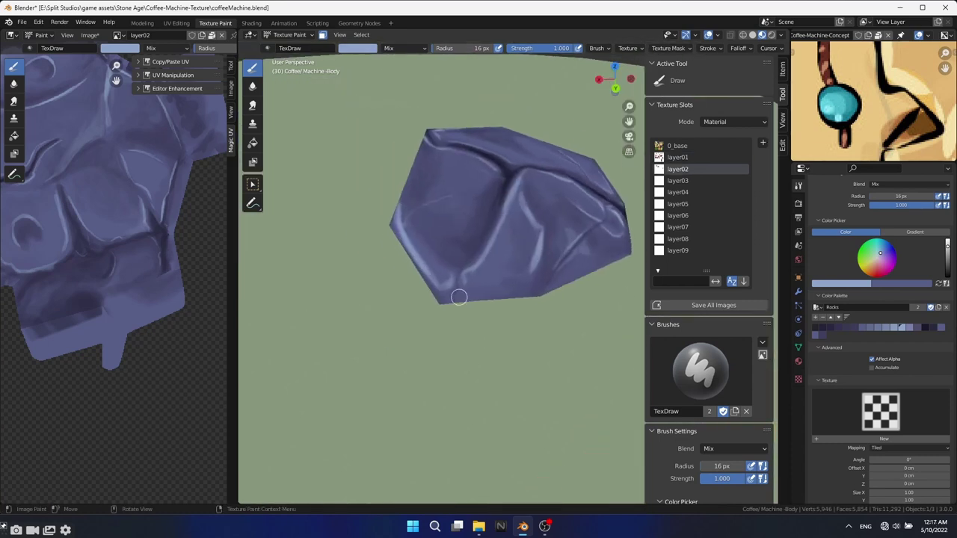
pyautogui.press('KP_Divide')
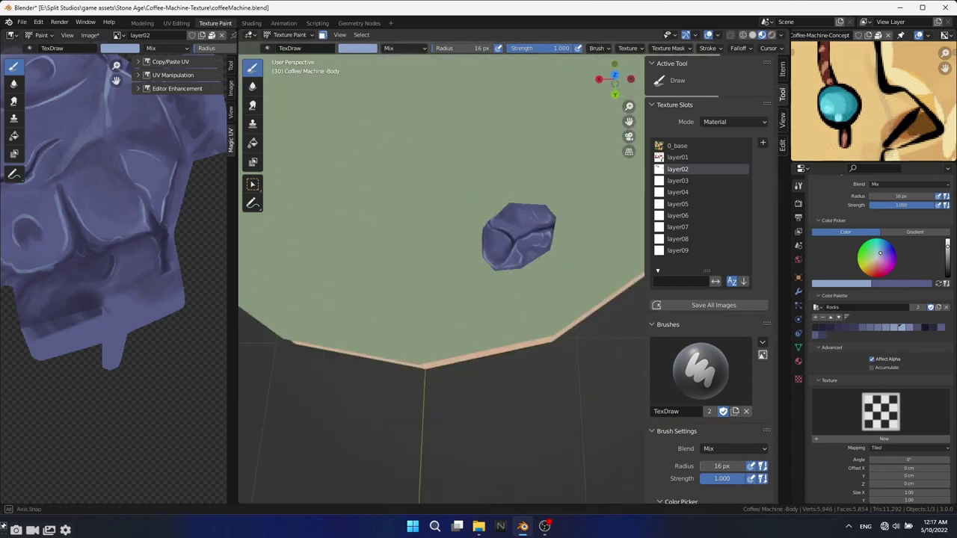
pyautogui.hotkey('alt', 'h')
pyautogui.scroll(5, 513, 317)
pyautogui.scroll(5, 528, 342)
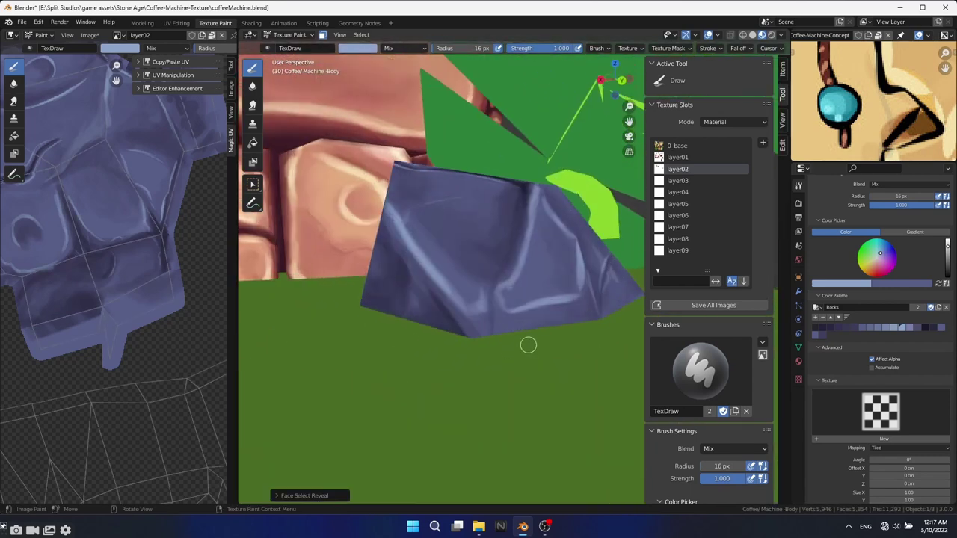
pyautogui.press('Tab')
pyautogui.press('l')
pyautogui.press('Tab')
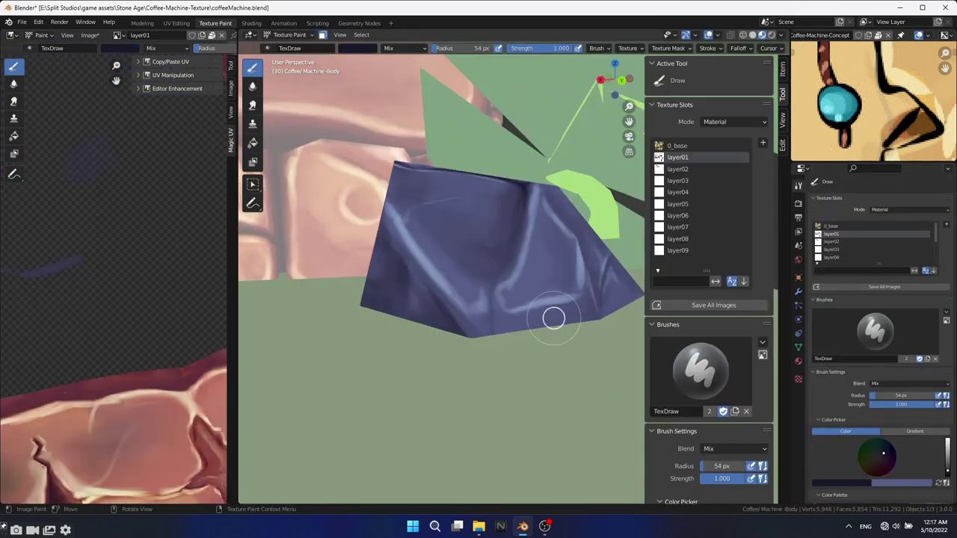
# Paint dark shading strokes over the rock, then zoom out to the pillar and base.
pyautogui.moveTo(379, 351); pyautogui.dragTo(380, 351, button='middle')
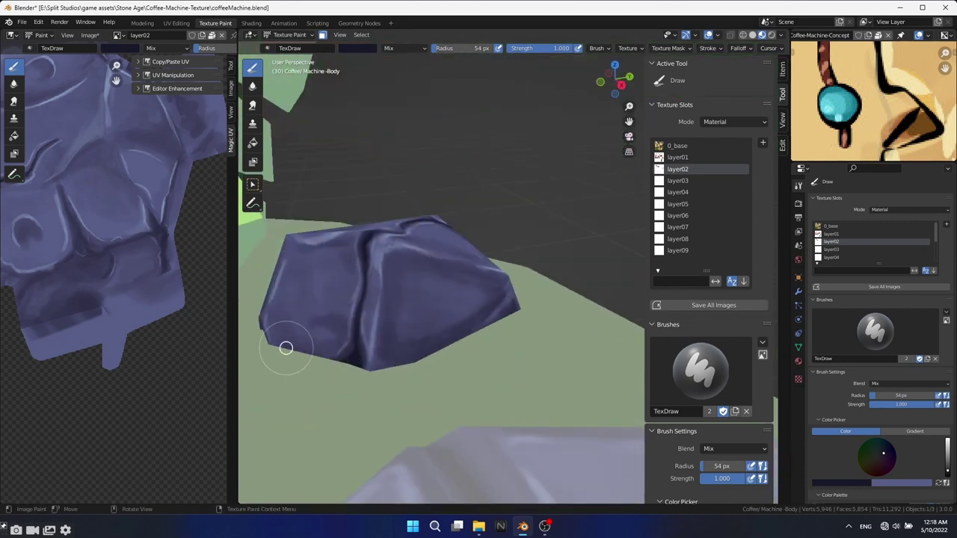
pyautogui.moveTo(286, 348)
pyautogui.mouseDown()
pyautogui.moveTo(271, 320)
pyautogui.moveTo(335, 320)
pyautogui.moveTo(291, 262)
pyautogui.mouseUp()
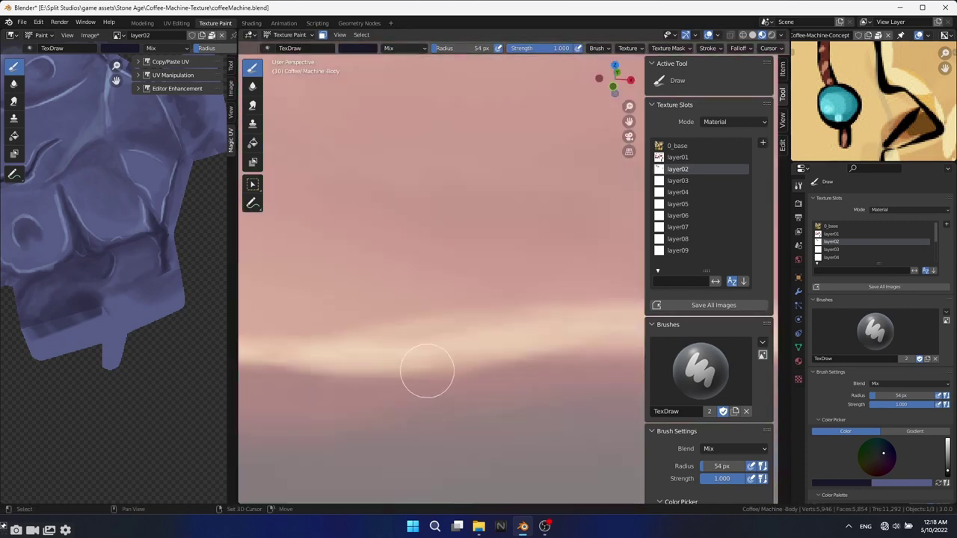
pyautogui.moveTo(427, 372)
pyautogui.mouseDown(button='middle')
pyautogui.moveTo(538, 341)
pyautogui.moveTo(534, 327)
pyautogui.mouseUp(button='middle')
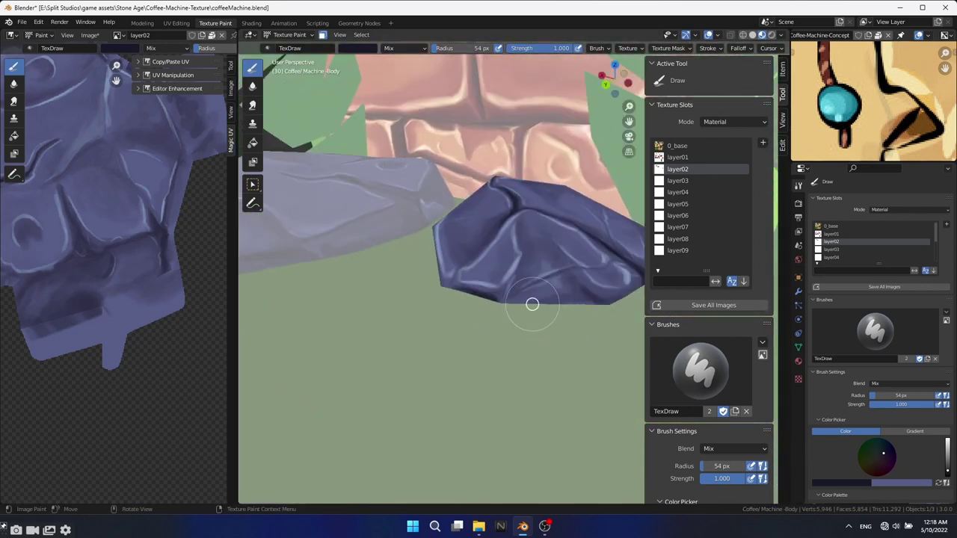
pyautogui.scroll(-5, 449, 314)
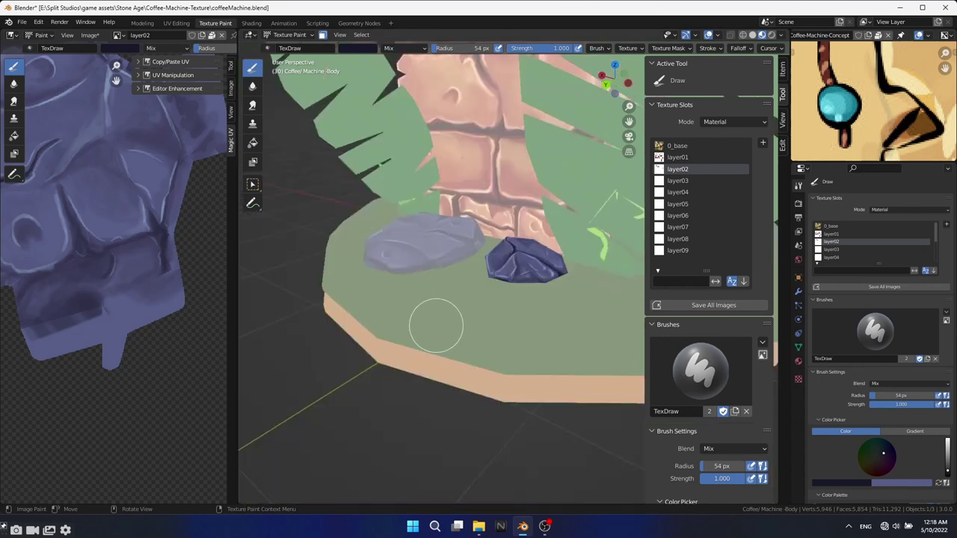
pyautogui.moveTo(434, 325)
pyautogui.mouseDown(button='middle')
pyautogui.moveTo(449, 299)
pyautogui.moveTo(478, 284)
pyautogui.mouseUp(button='middle')
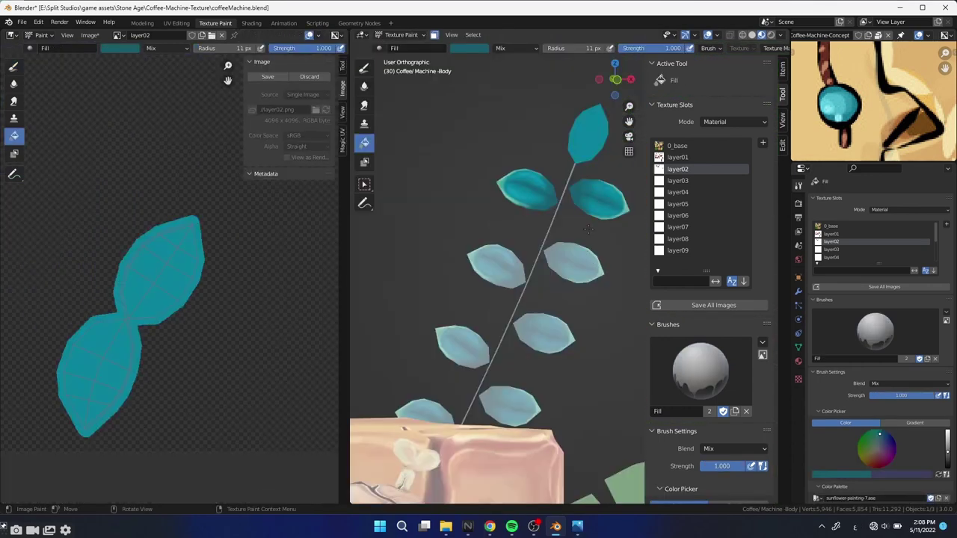
pyautogui.scroll(4, 588, 229)
pyautogui.scroll(2, 568, 247)
# Paint dark teal shading strokes across the lower leaf and down its central vein.
pyautogui.scroll(2, 165, 314)
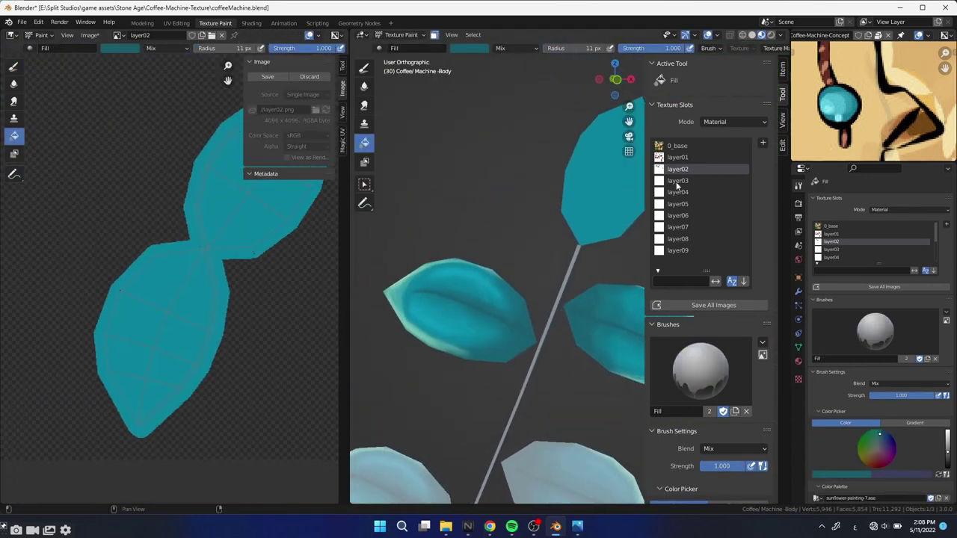
pyautogui.scroll(-4, 802, 451)
pyautogui.press('d')
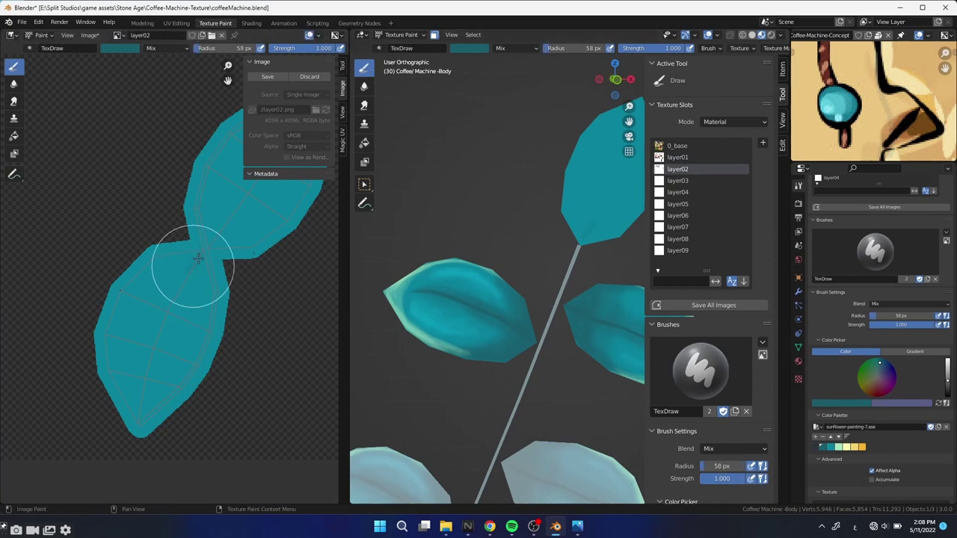
pyautogui.moveTo(145, 374)
pyautogui.mouseDown()
pyautogui.moveTo(192, 235)
pyautogui.moveTo(143, 271)
pyautogui.moveTo(192, 257)
pyautogui.moveTo(210, 322)
pyautogui.mouseUp()
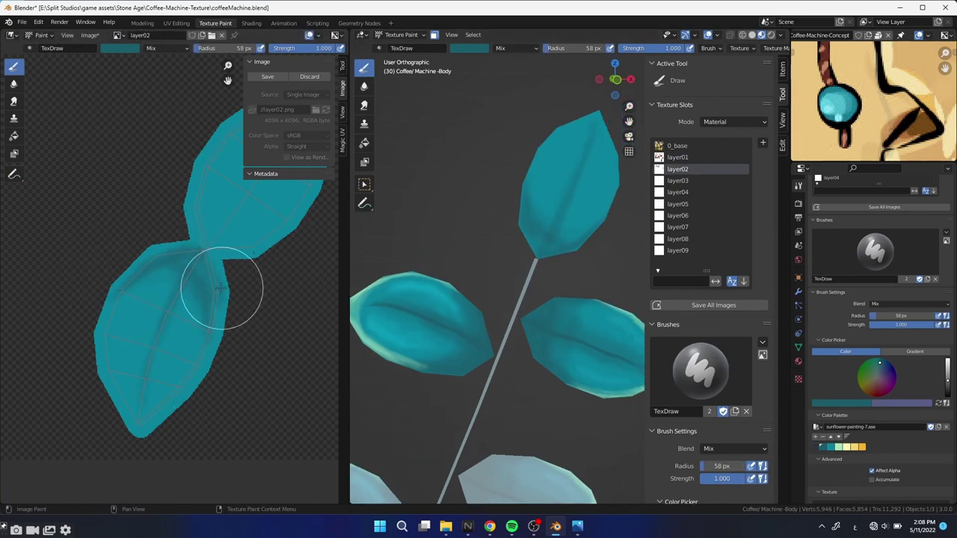
pyautogui.moveTo(214, 294); pyautogui.dragTo(139, 246)
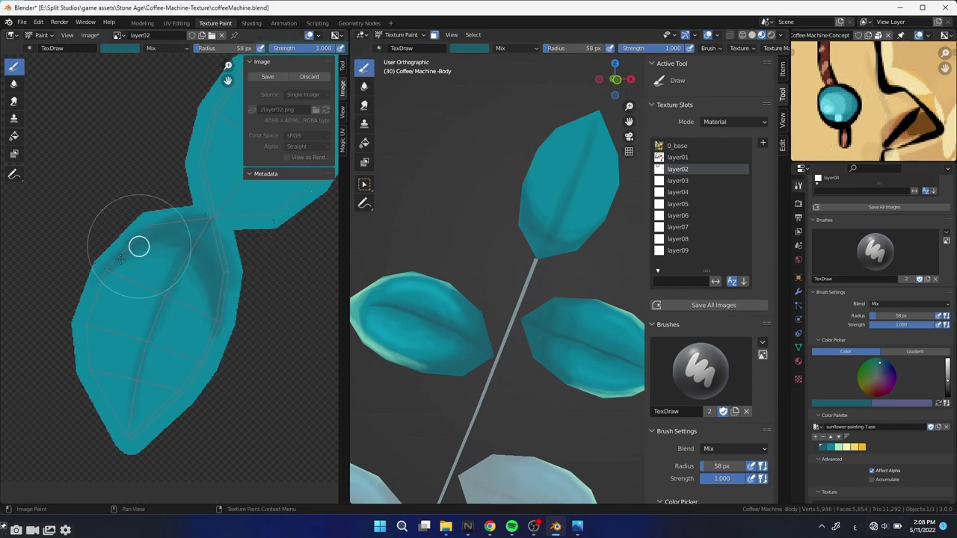
pyautogui.scroll(2, 203, 247)
pyautogui.scroll(-1, 214, 289)
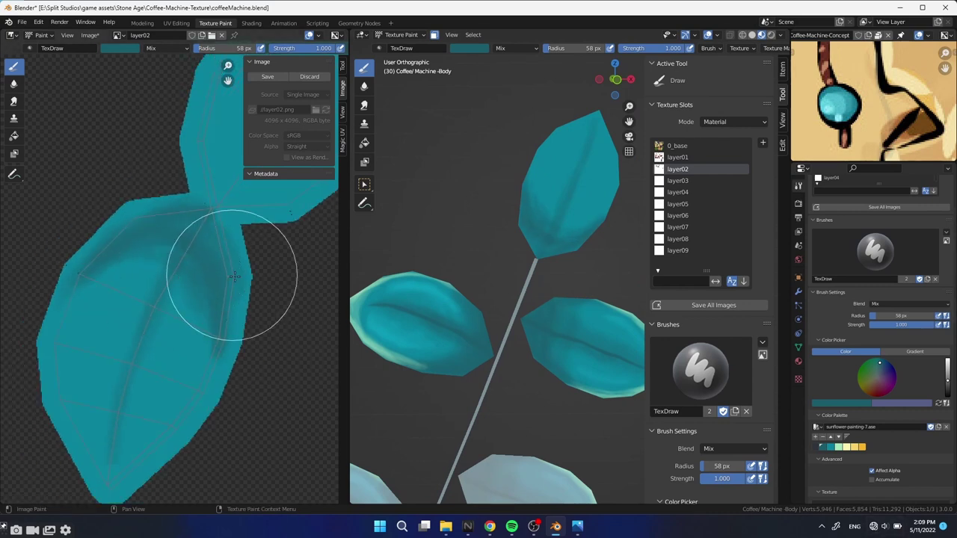
pyautogui.moveTo(213, 211); pyautogui.dragTo(113, 416)
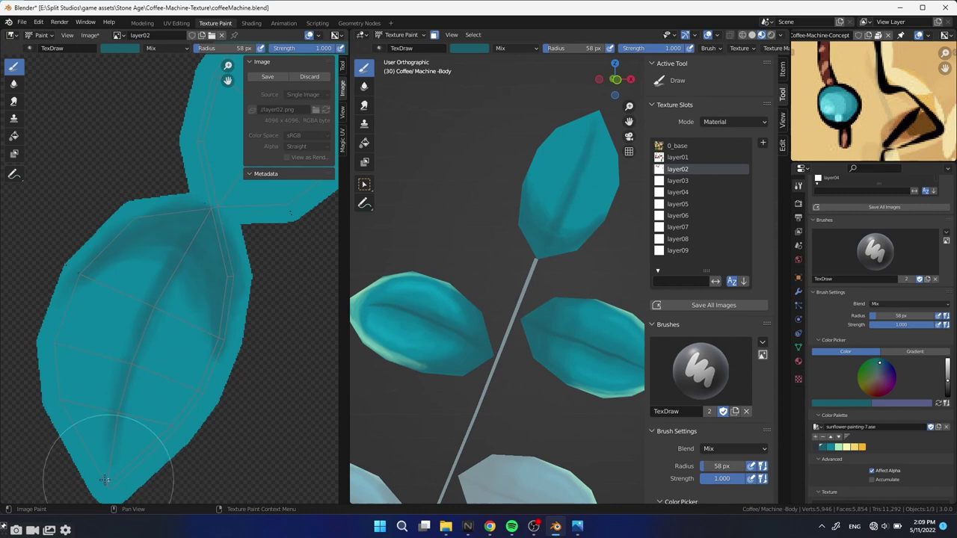
# Undo the last stroke, enlarge the brush to 83 px and blend the shading with Smear.
pyautogui.hotkey('ctrl', 'z')
pyautogui.hotkey('ctrl', 'z')
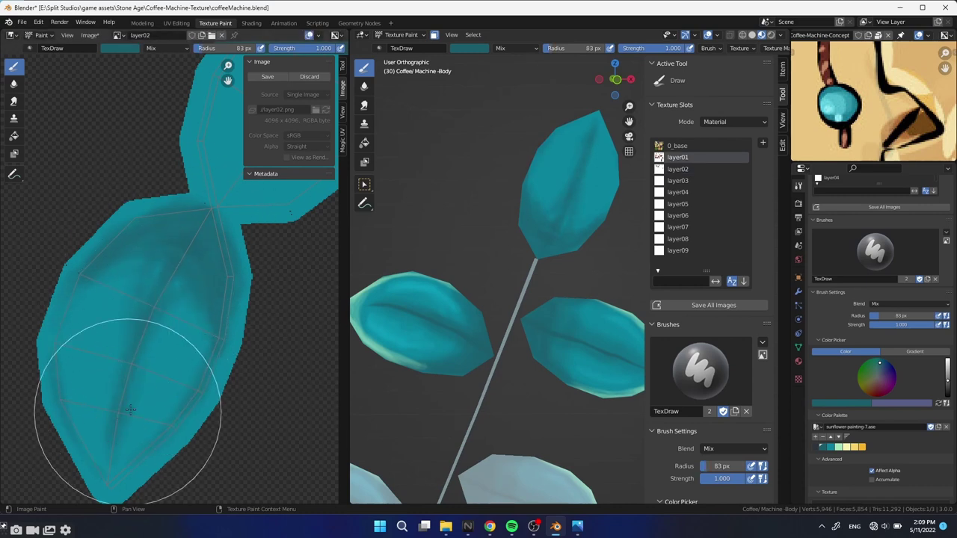
pyautogui.press('f')
pyautogui.click(166, 278)
pyautogui.click(14, 101)
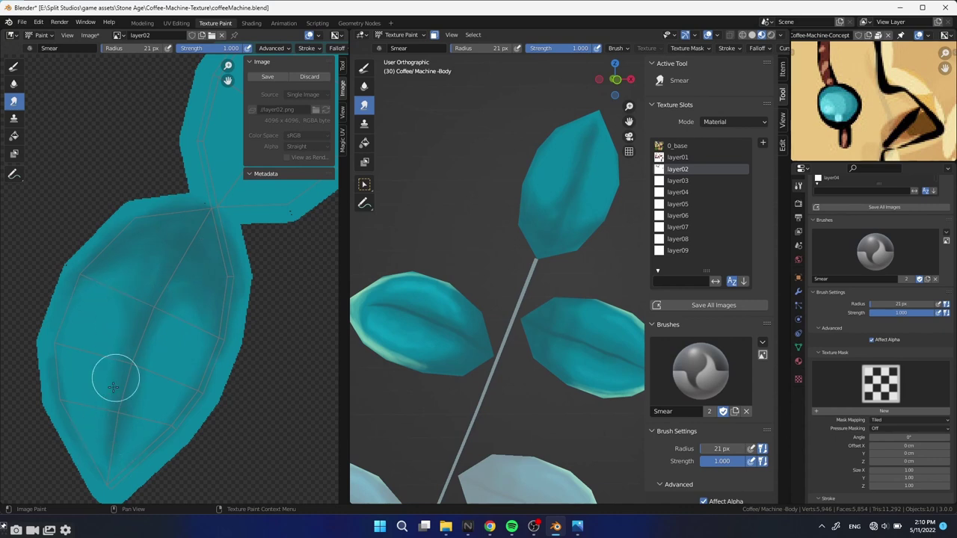
# Return to the draw brush and set a pale mint green paint colour.
pyautogui.click(364, 68)
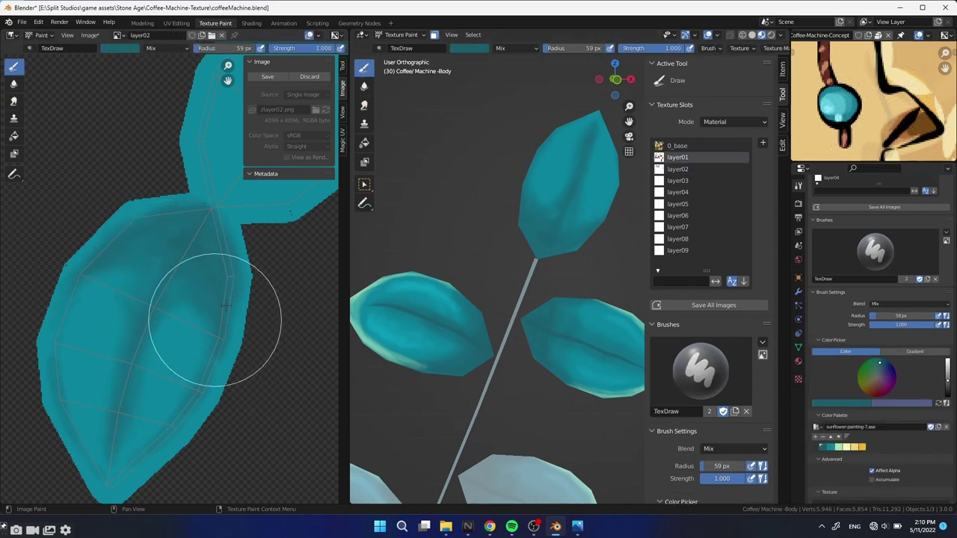
pyautogui.click(834, 460)
pyautogui.scroll(-2, 880, 449)
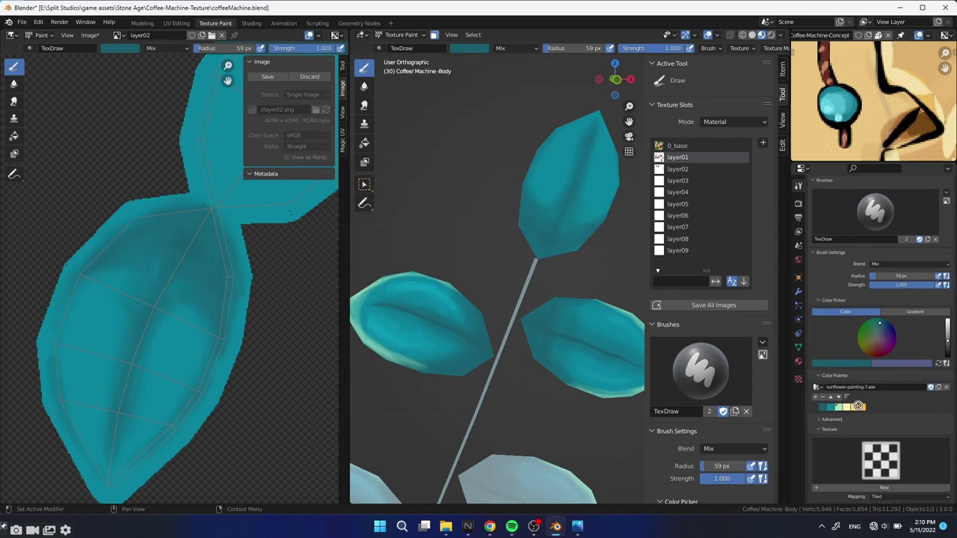
pyautogui.click(858, 406)
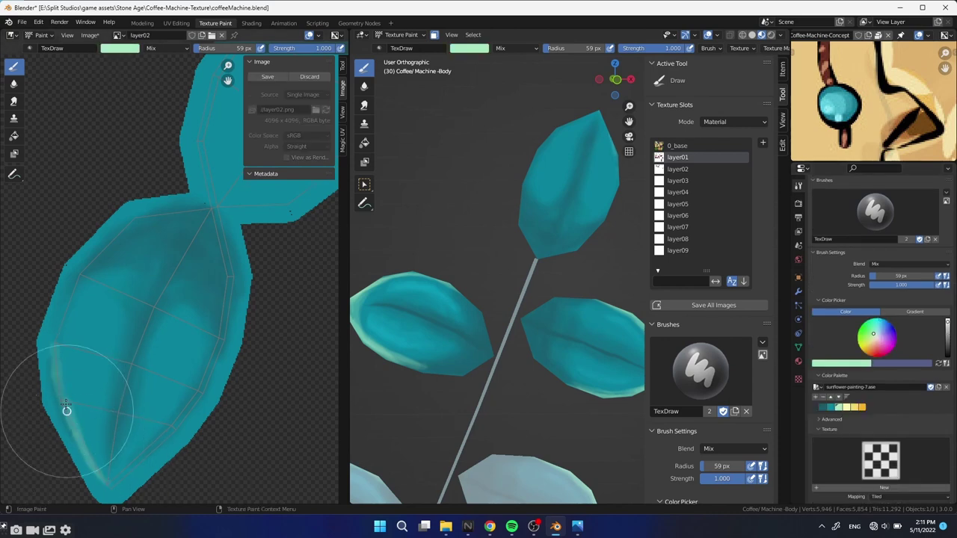
# Paint a pale green highlight along the leaf rim and save the teal colour to the palette.
pyautogui.moveTo(67, 411)
pyautogui.mouseDown()
pyautogui.moveTo(50, 352)
pyautogui.moveTo(106, 487)
pyautogui.moveTo(102, 466)
pyautogui.moveTo(176, 422)
pyautogui.moveTo(207, 368)
pyautogui.moveTo(171, 449)
pyautogui.moveTo(128, 481)
pyautogui.moveTo(100, 459)
pyautogui.moveTo(139, 449)
pyautogui.moveTo(107, 470)
pyautogui.moveTo(85, 459)
pyautogui.moveTo(126, 455)
pyautogui.moveTo(207, 395)
pyautogui.moveTo(86, 459)
pyautogui.moveTo(37, 331)
pyautogui.moveTo(66, 301)
pyautogui.moveTo(57, 357)
pyautogui.moveTo(167, 434)
pyautogui.moveTo(171, 406)
pyautogui.moveTo(172, 496)
pyautogui.mouseUp()
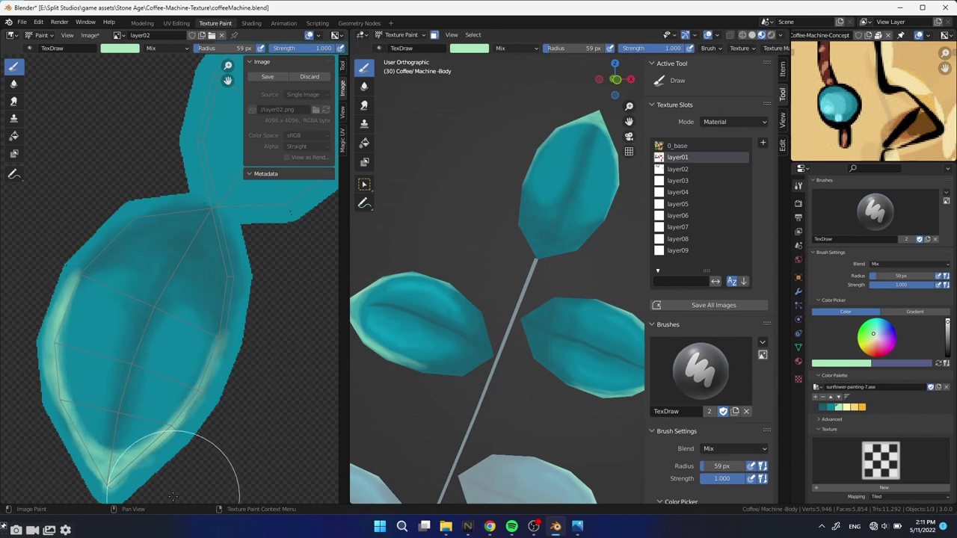
pyautogui.click(832, 408)
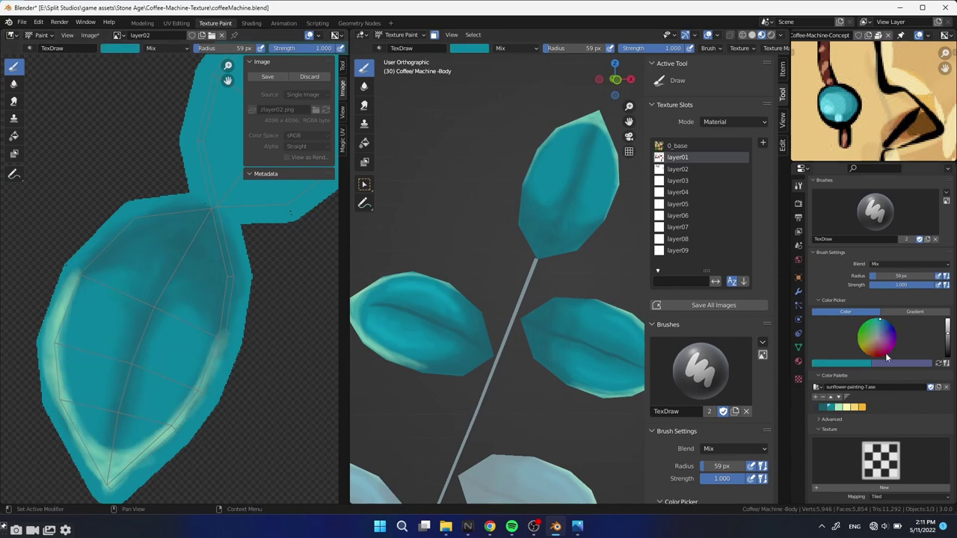
pyautogui.click(816, 397)
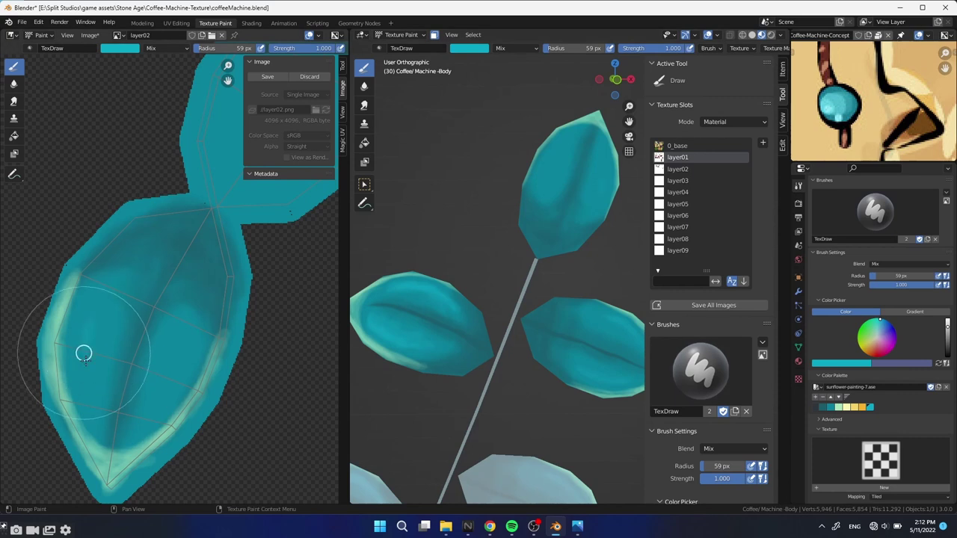
# Repaint teal on the leaf's left interior and smear it with a 21 px brush.
pyautogui.moveTo(82, 352); pyautogui.dragTo(105, 310)
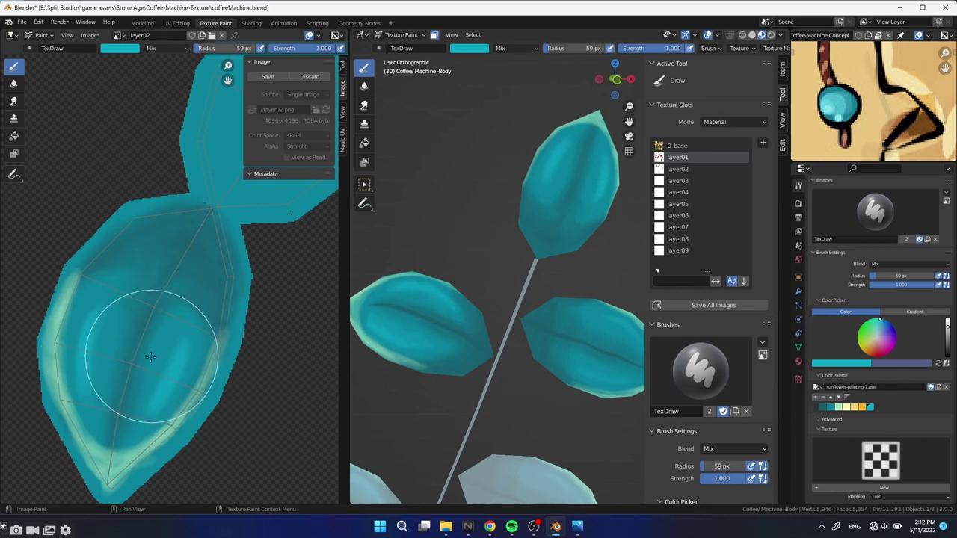
pyautogui.press('f')
pyautogui.click(173, 354)
pyautogui.click(365, 106)
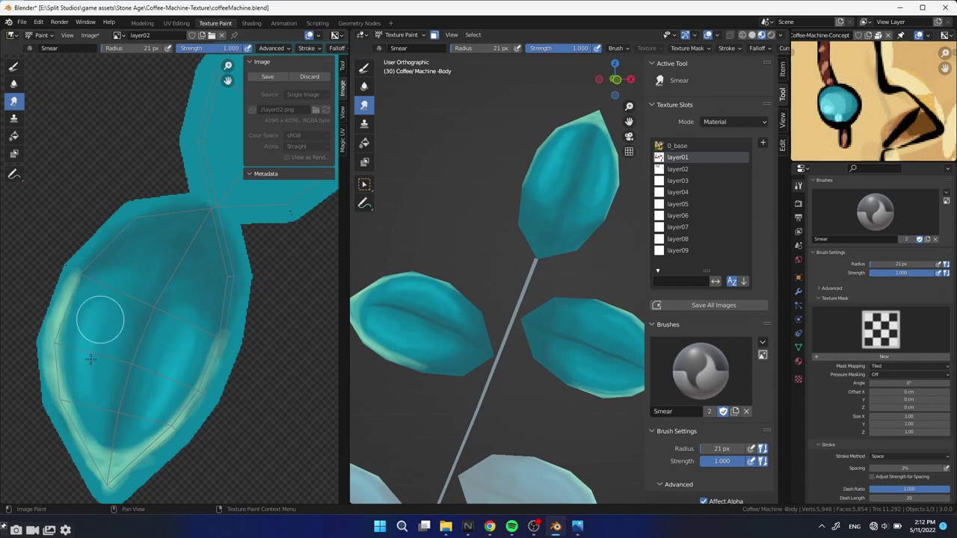
pyautogui.moveTo(177, 479); pyautogui.dragTo(175, 391, button='middle')
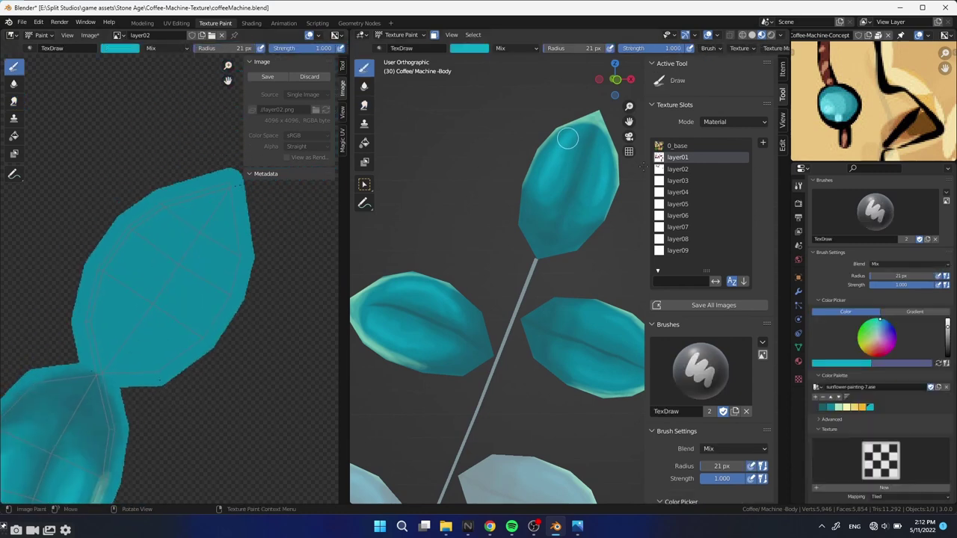
# Paint darker teal along the upper leaf's edges at 56 px, then enlarge the brush to 85 px.
pyautogui.click(13, 66)
pyautogui.press('f')
pyautogui.moveTo(92, 305)
pyautogui.mouseDown()
pyautogui.moveTo(179, 348)
pyautogui.moveTo(228, 274)
pyautogui.moveTo(118, 252)
pyautogui.moveTo(209, 254)
pyautogui.moveTo(112, 366)
pyautogui.moveTo(178, 352)
pyautogui.moveTo(198, 337)
pyautogui.moveTo(137, 319)
pyautogui.moveTo(152, 280)
pyautogui.moveTo(232, 263)
pyautogui.mouseUp()
pyautogui.press('f')
pyautogui.click(157, 306)
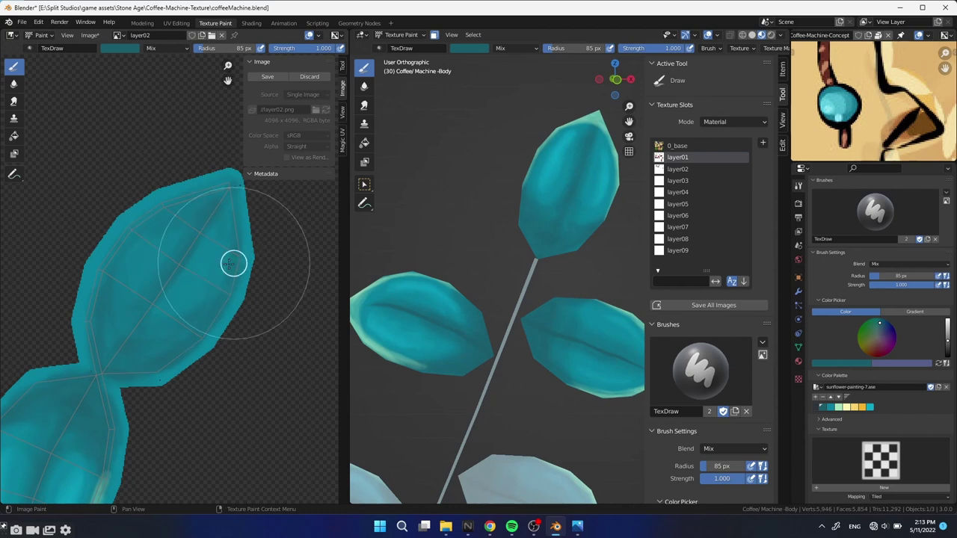
pyautogui.scroll(-5, 474, 352)
pyautogui.scroll(-3, 528, 348)
pyautogui.scroll(-3, 537, 344)
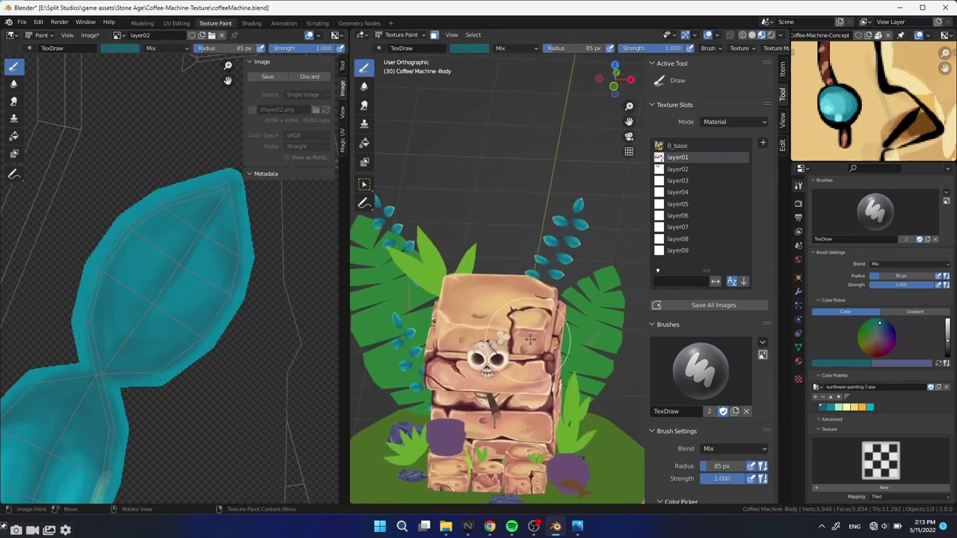
pyautogui.scroll(-2, 554, 314)
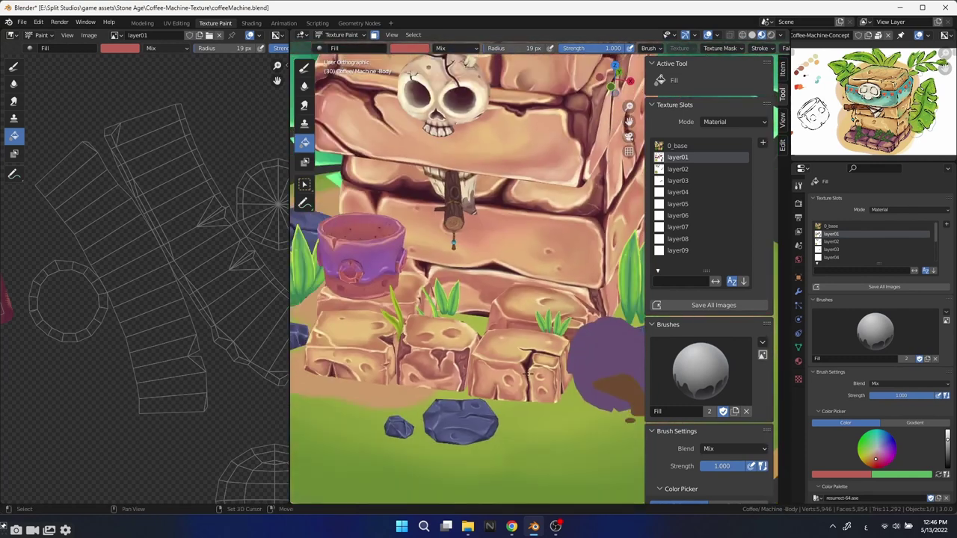
# Fill the cylindrical body piece with red on layer03 and hide all other faces.
pyautogui.press('Tab')
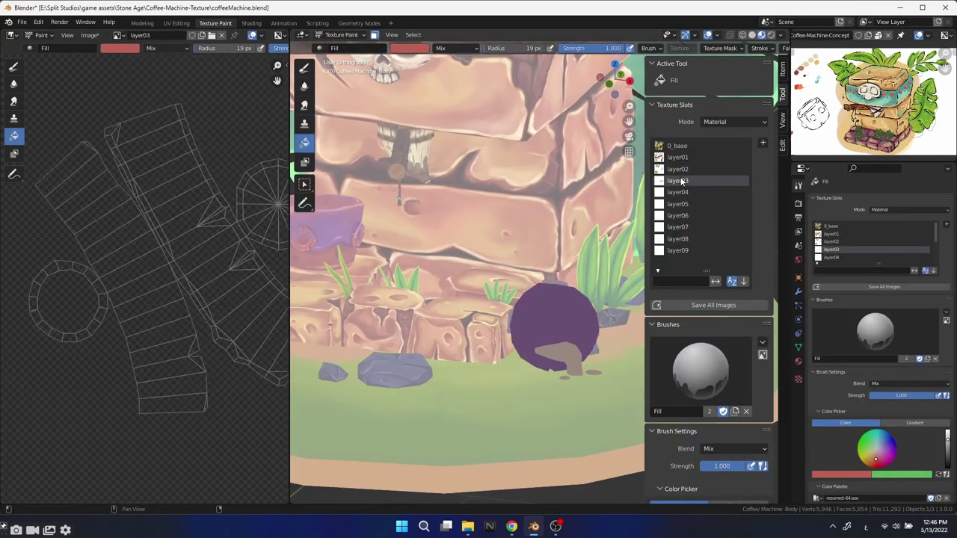
pyautogui.click(569, 324)
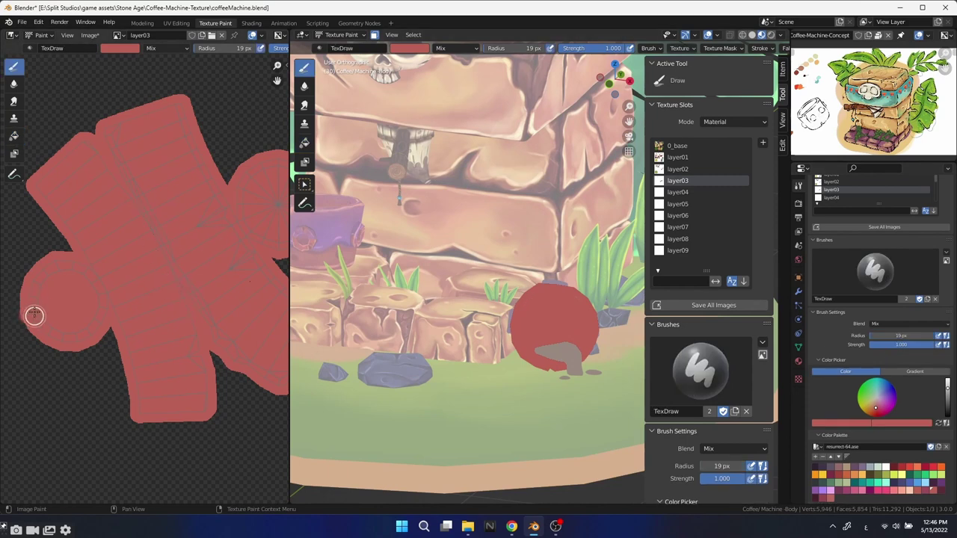
pyautogui.click(685, 183)
pyautogui.scroll(2, 486, 351)
pyautogui.scroll(3, 493, 374)
pyautogui.hotkey('shift', 'h')
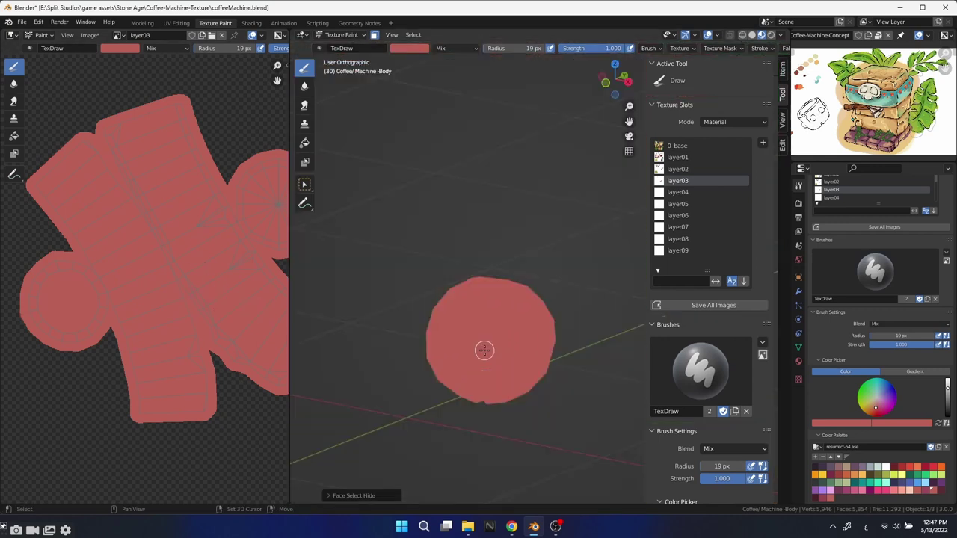
pyautogui.moveTo(290, 348); pyautogui.dragTo(435, 349)
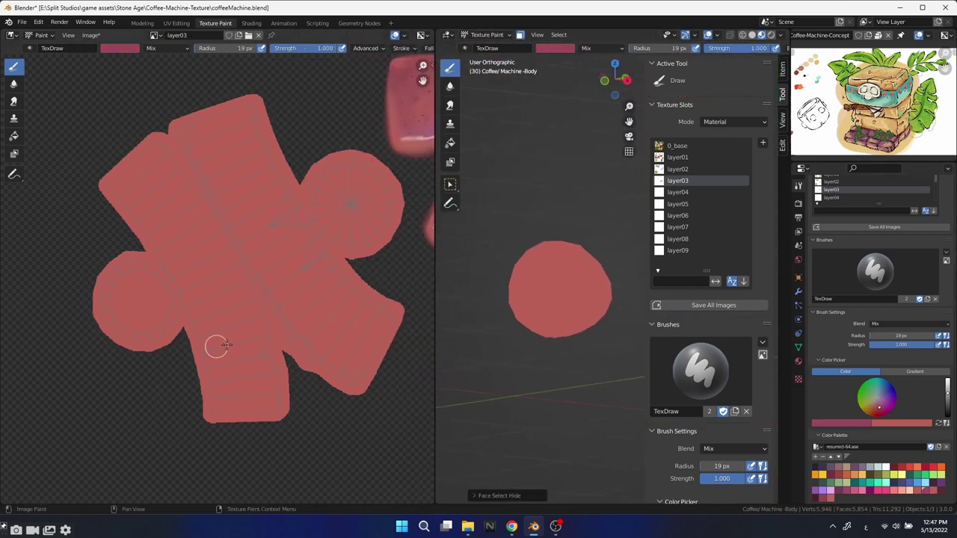
pyautogui.scroll(1, 216, 345)
# Paint dark shading strokes along the island edge and a diagonal seam with a 46 px brush.
pyautogui.press('f')
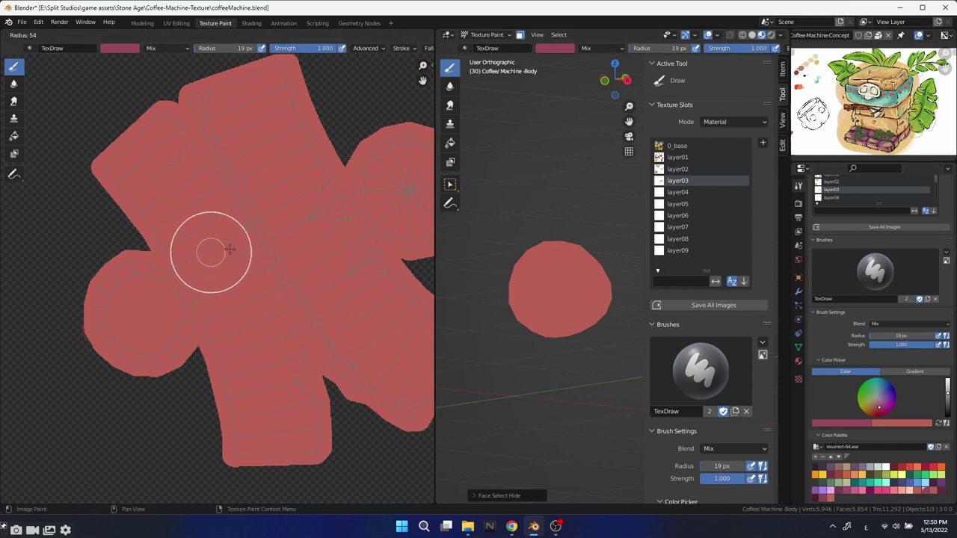
pyautogui.click(246, 251)
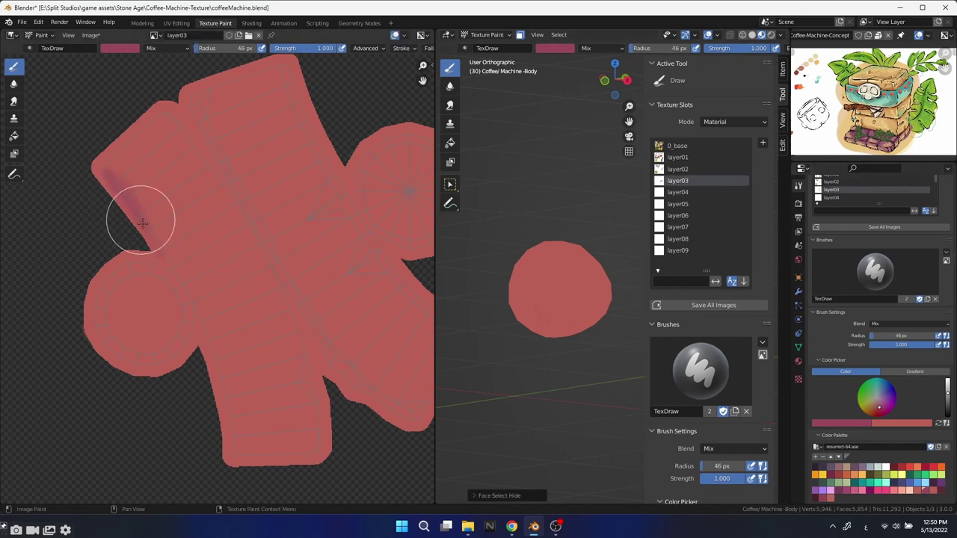
pyautogui.moveTo(151, 238); pyautogui.dragTo(211, 341)
pyautogui.moveTo(246, 418); pyautogui.dragTo(205, 424, button='middle')
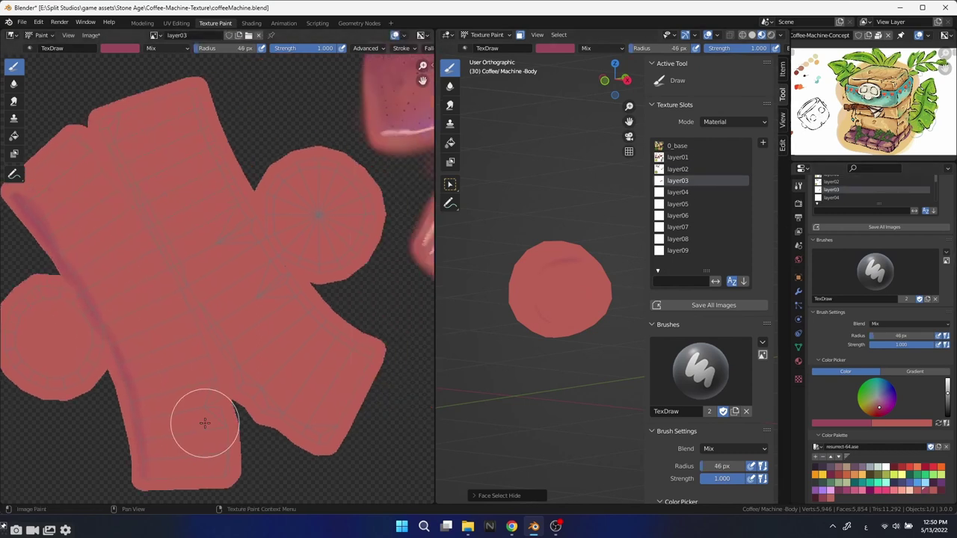
pyautogui.moveTo(208, 141); pyautogui.dragTo(261, 217)
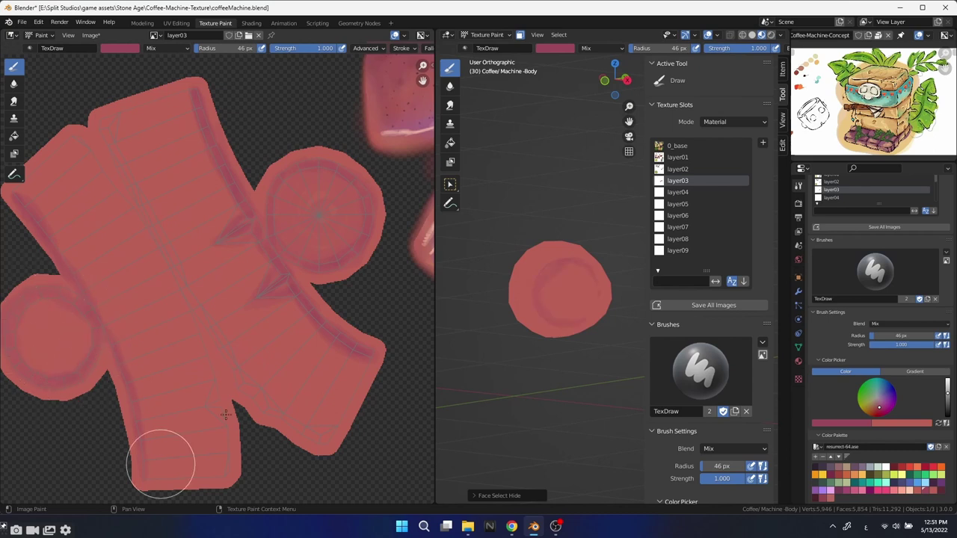
pyautogui.click(934, 468)
# Dab yellow, lavender and orange paint across the UV texture with a 156 px brush.
pyautogui.moveTo(137, 140); pyautogui.dragTo(192, 216)
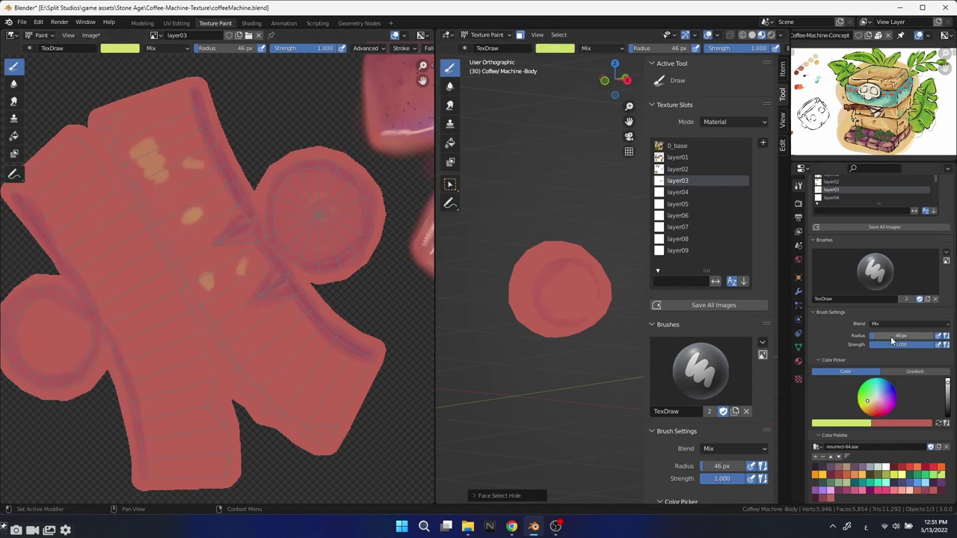
pyautogui.moveTo(890, 337); pyautogui.dragTo(909, 337)
pyautogui.moveTo(160, 342)
pyautogui.mouseDown()
pyautogui.moveTo(116, 177)
pyautogui.moveTo(274, 316)
pyautogui.mouseUp()
pyautogui.click(880, 390)
pyautogui.moveTo(172, 299)
pyautogui.mouseDown()
pyautogui.moveTo(198, 456)
pyautogui.moveTo(96, 199)
pyautogui.mouseUp()
pyautogui.click(941, 473)
pyautogui.moveTo(217, 258)
pyautogui.mouseDown()
pyautogui.moveTo(285, 369)
pyautogui.moveTo(157, 441)
pyautogui.moveTo(184, 172)
pyautogui.moveTo(85, 154)
pyautogui.moveTo(53, 309)
pyautogui.moveTo(292, 218)
pyautogui.moveTo(304, 333)
pyautogui.moveTo(214, 406)
pyautogui.moveTo(60, 234)
pyautogui.mouseUp()
pyautogui.click(881, 410)
pyautogui.click(926, 485)
pyautogui.click(821, 479)
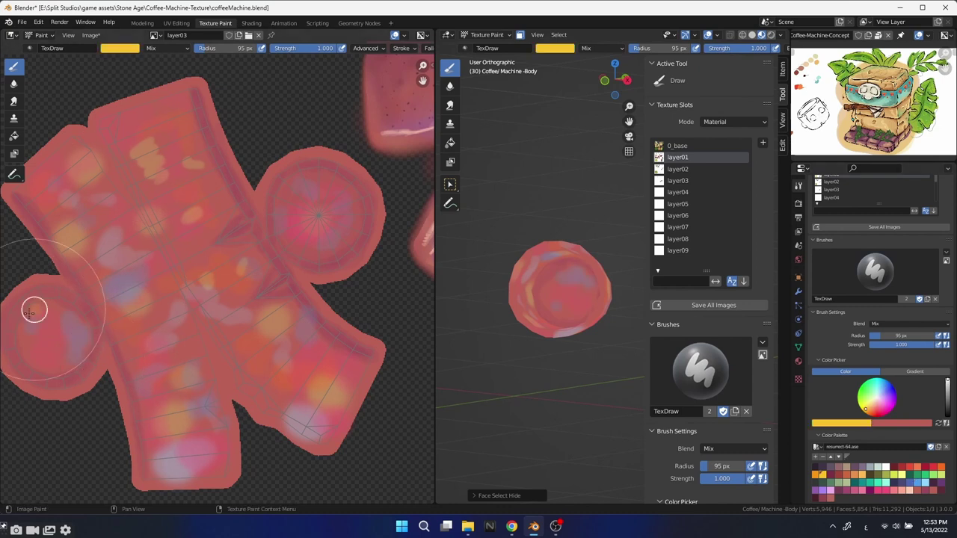
pyautogui.moveTo(235, 294)
pyautogui.mouseDown()
pyautogui.moveTo(197, 184)
pyautogui.moveTo(252, 261)
pyautogui.moveTo(277, 252)
pyautogui.moveTo(326, 186)
pyautogui.mouseUp()
# Smear the dabs into the lower arm, stem, end caps and upper island.
pyautogui.click(13, 100)
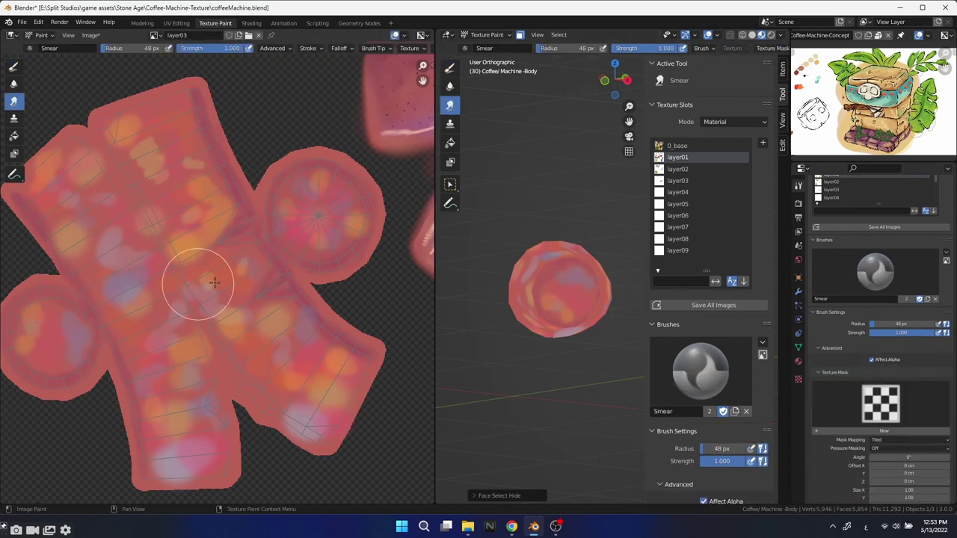
pyautogui.moveTo(314, 403)
pyautogui.mouseDown()
pyautogui.moveTo(257, 374)
pyautogui.moveTo(317, 406)
pyautogui.moveTo(299, 342)
pyautogui.moveTo(208, 251)
pyautogui.moveTo(235, 272)
pyautogui.moveTo(204, 187)
pyautogui.moveTo(154, 145)
pyautogui.moveTo(181, 118)
pyautogui.moveTo(197, 246)
pyautogui.mouseUp()
pyautogui.moveTo(226, 365)
pyautogui.mouseDown()
pyautogui.moveTo(175, 455)
pyautogui.moveTo(203, 403)
pyautogui.moveTo(187, 398)
pyautogui.moveTo(133, 298)
pyautogui.moveTo(77, 241)
pyautogui.moveTo(42, 188)
pyautogui.moveTo(107, 203)
pyautogui.moveTo(175, 255)
pyautogui.moveTo(36, 332)
pyautogui.mouseUp()
pyautogui.moveTo(122, 292)
pyautogui.mouseDown()
pyautogui.moveTo(345, 202)
pyautogui.moveTo(299, 188)
pyautogui.moveTo(325, 206)
pyautogui.mouseUp()
pyautogui.moveTo(281, 392); pyautogui.dragTo(157, 443)
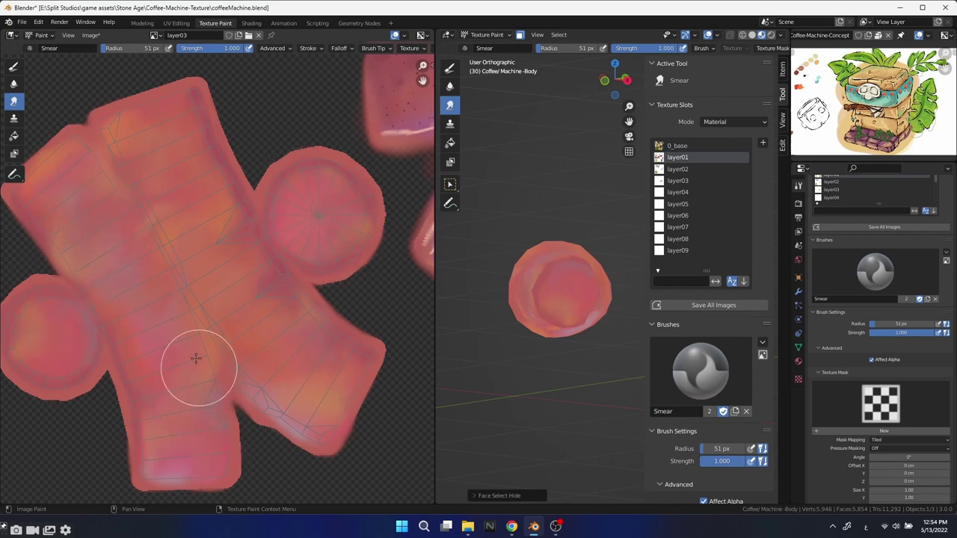
pyautogui.moveTo(202, 292)
pyautogui.mouseDown()
pyautogui.moveTo(51, 217)
pyautogui.moveTo(95, 162)
pyautogui.mouseUp()
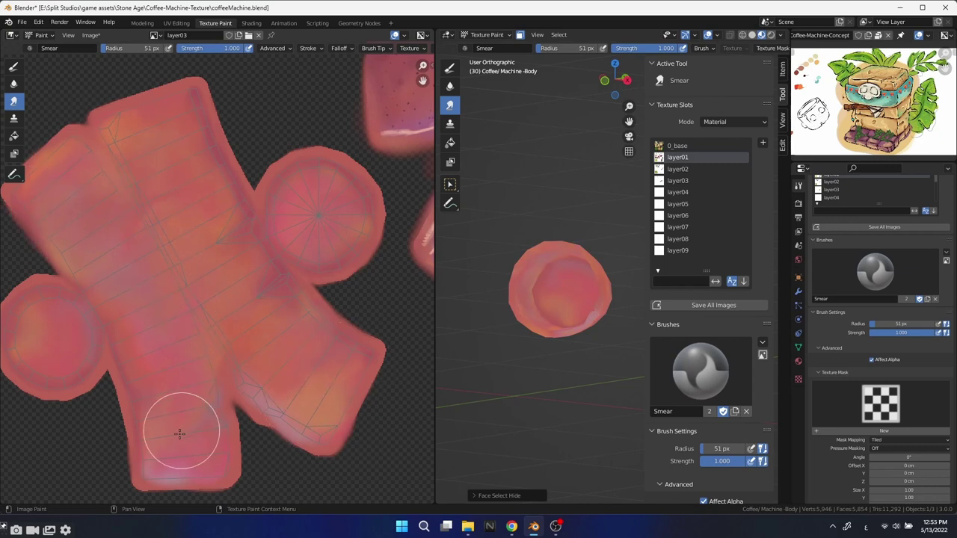
# Wash soft red over the islands at 0.36 strength, then paint pinker red with a 103 px brush.
pyautogui.press('s')
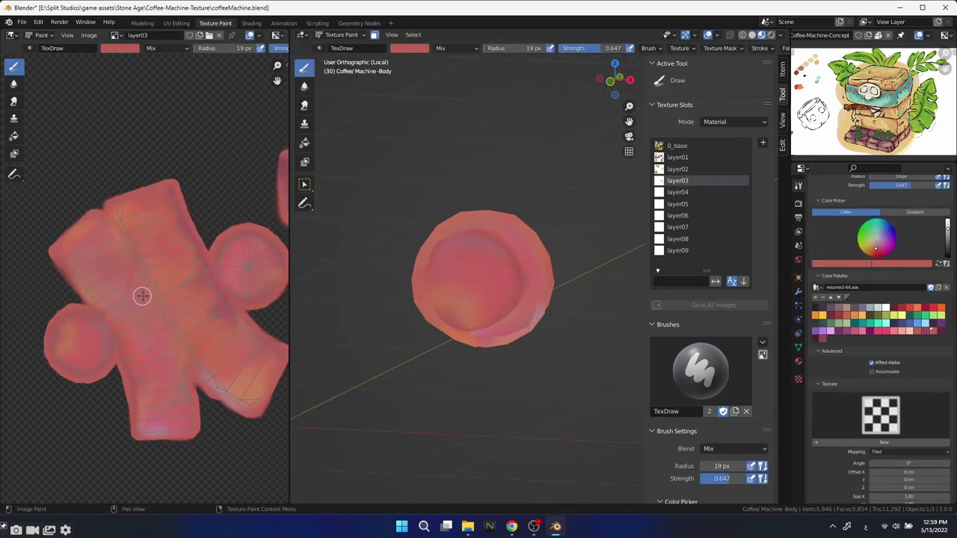
pyautogui.moveTo(904, 190); pyautogui.dragTo(884, 190)
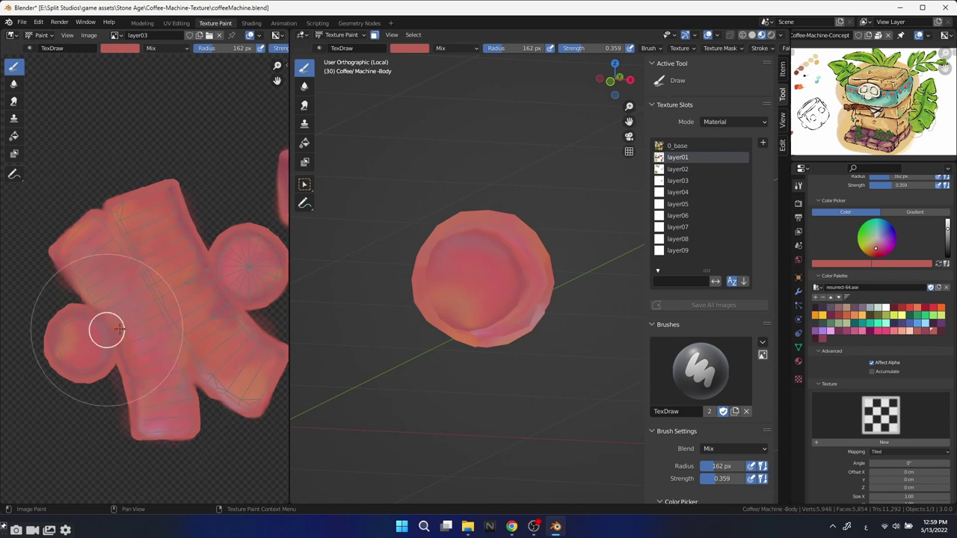
pyautogui.moveTo(104, 329)
pyautogui.mouseDown()
pyautogui.moveTo(239, 284)
pyautogui.moveTo(240, 397)
pyautogui.moveTo(128, 427)
pyautogui.moveTo(154, 209)
pyautogui.moveTo(171, 468)
pyautogui.mouseUp()
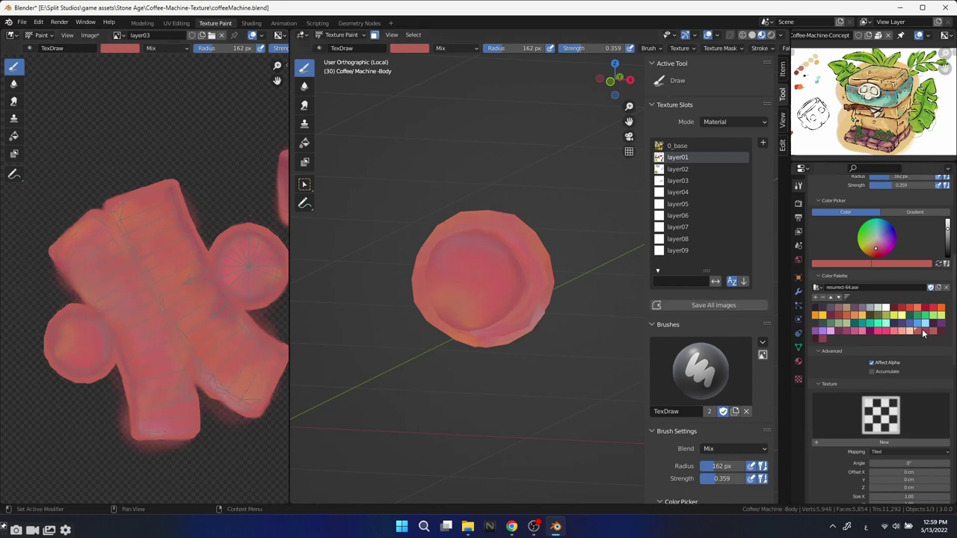
pyautogui.click(879, 249)
pyautogui.press('f')
pyautogui.click(243, 336)
pyautogui.press('f')
pyautogui.click(172, 192)
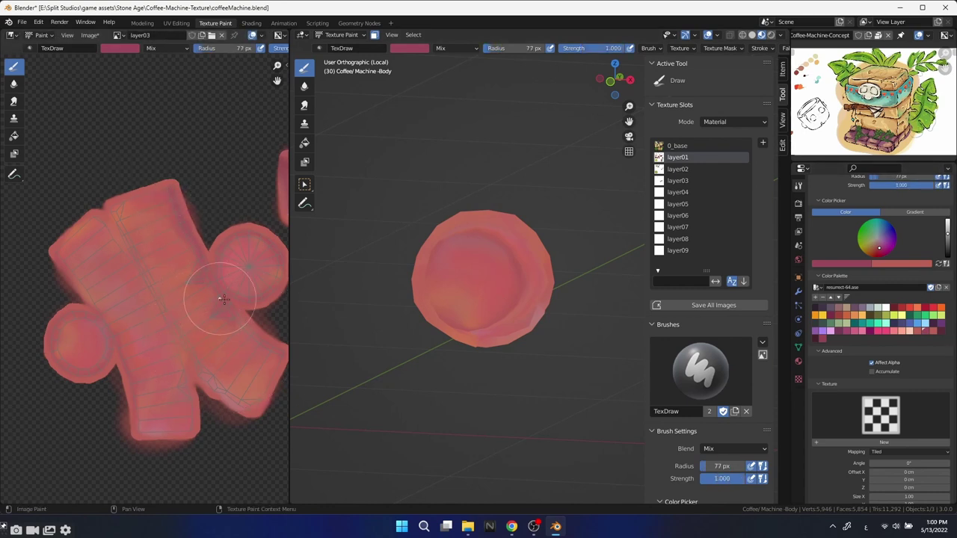
pyautogui.press('f')
pyautogui.click(239, 267)
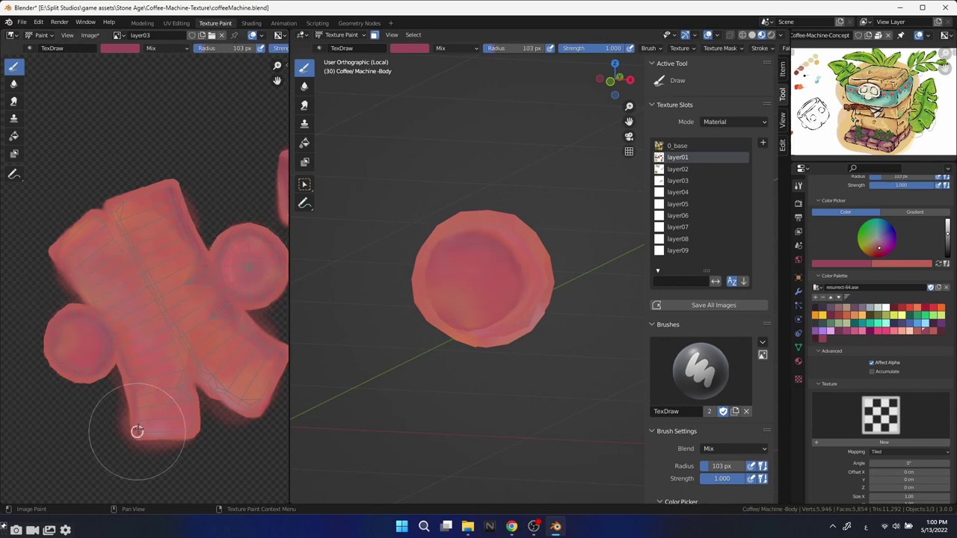
pyautogui.moveTo(118, 355); pyautogui.dragTo(63, 267)
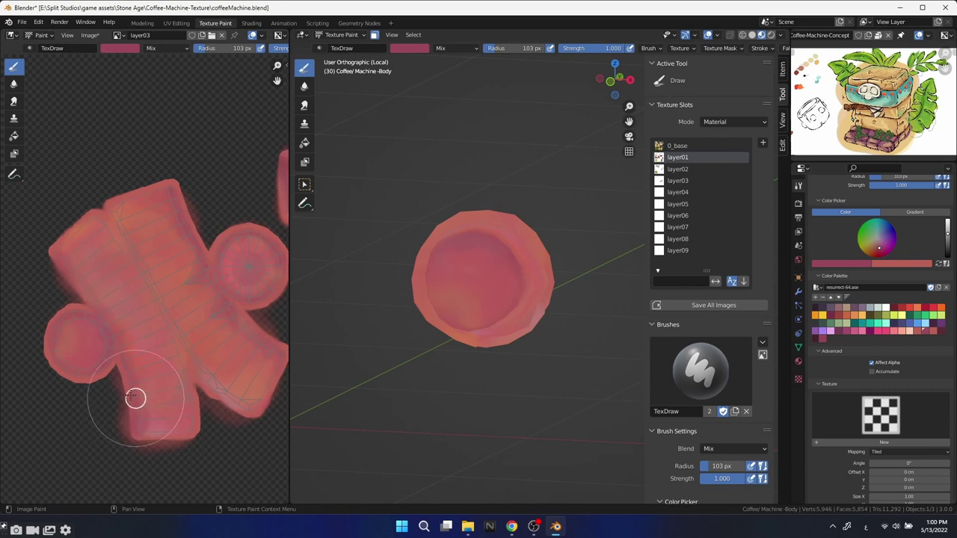
# Set a 71 px Smear brush and reframe the UV editor to show the other islands.
pyautogui.click(13, 100)
pyautogui.press('f')
pyautogui.click(183, 303)
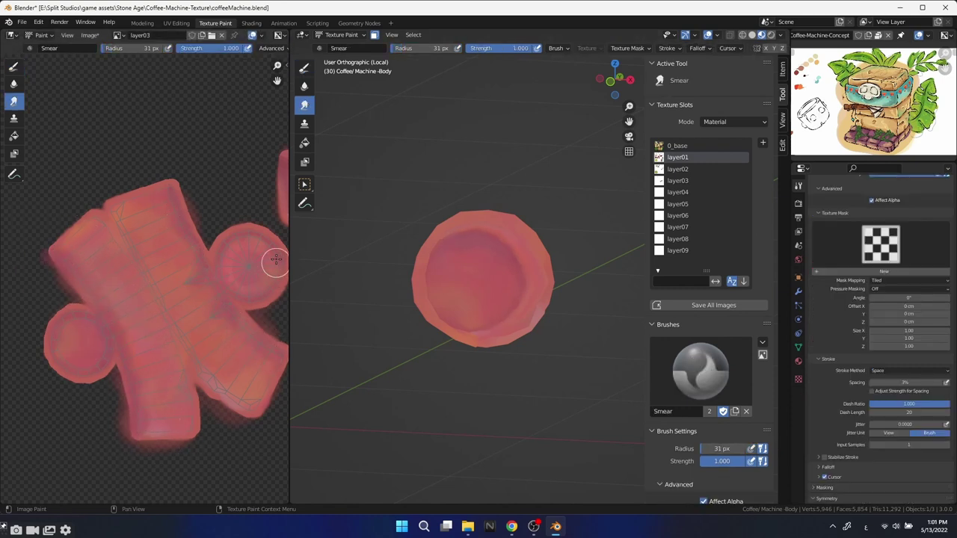
pyautogui.press('f')
pyautogui.click(194, 293)
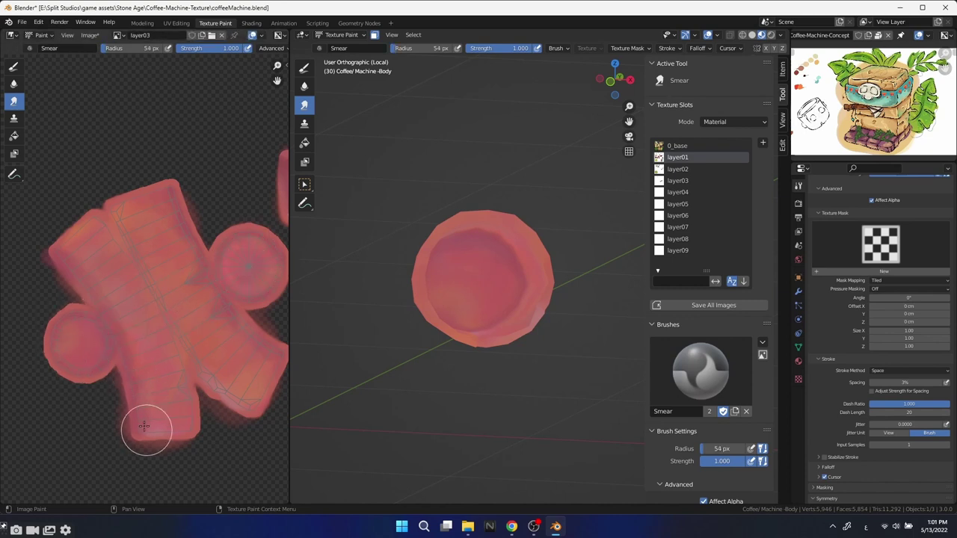
pyautogui.moveTo(479, 344)
pyautogui.mouseDown(button='middle')
pyautogui.moveTo(508, 372)
pyautogui.moveTo(479, 359)
pyautogui.mouseUp(button='middle')
pyautogui.moveTo(290, 314); pyautogui.dragTo(401, 329)
pyautogui.moveTo(368, 359); pyautogui.dragTo(296, 368, button='middle')
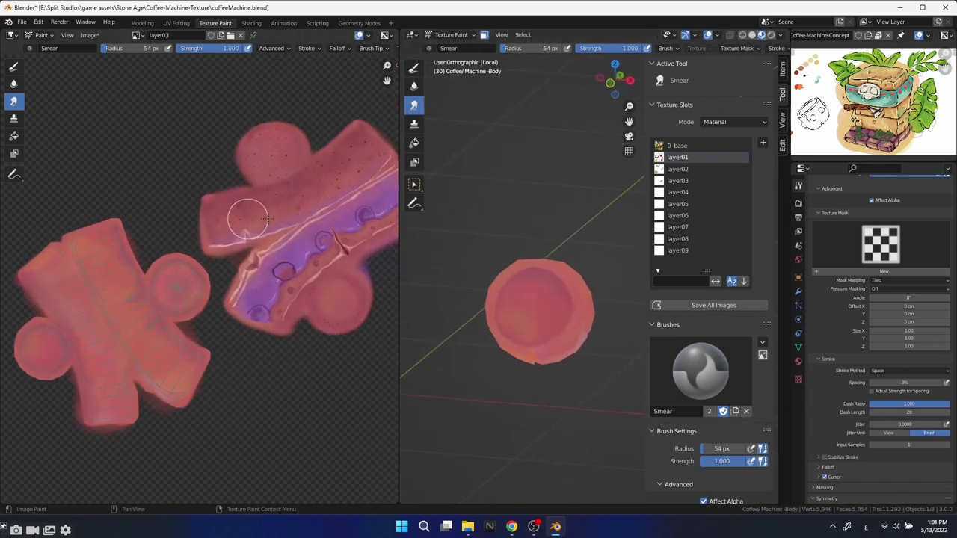
pyautogui.scroll(-1, 296, 368)
pyautogui.moveTo(400, 366); pyautogui.dragTo(356, 366)
pyautogui.click(369, 67)
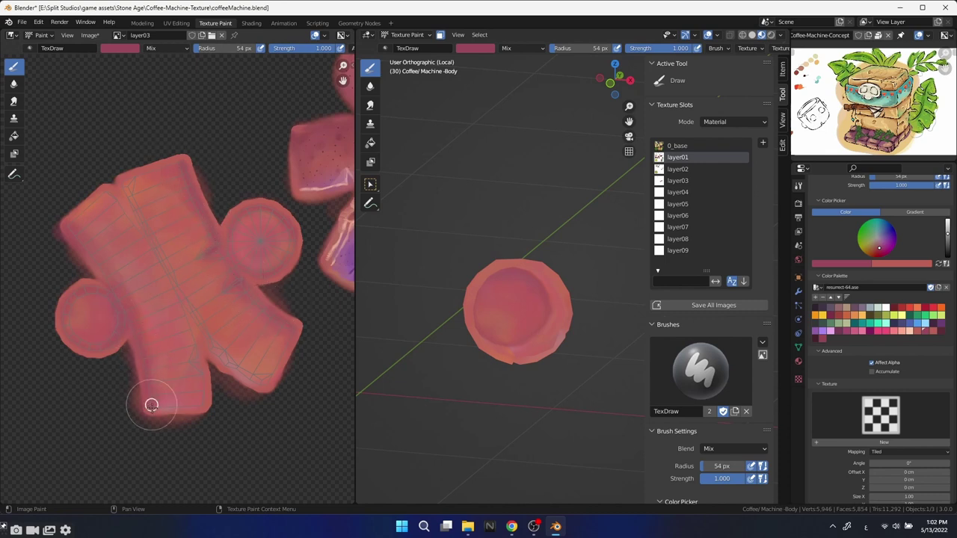
# Orbit around the cylinder's side and interior to check the blended shading.
pyautogui.moveTo(503, 383); pyautogui.dragTo(538, 344, button='middle')
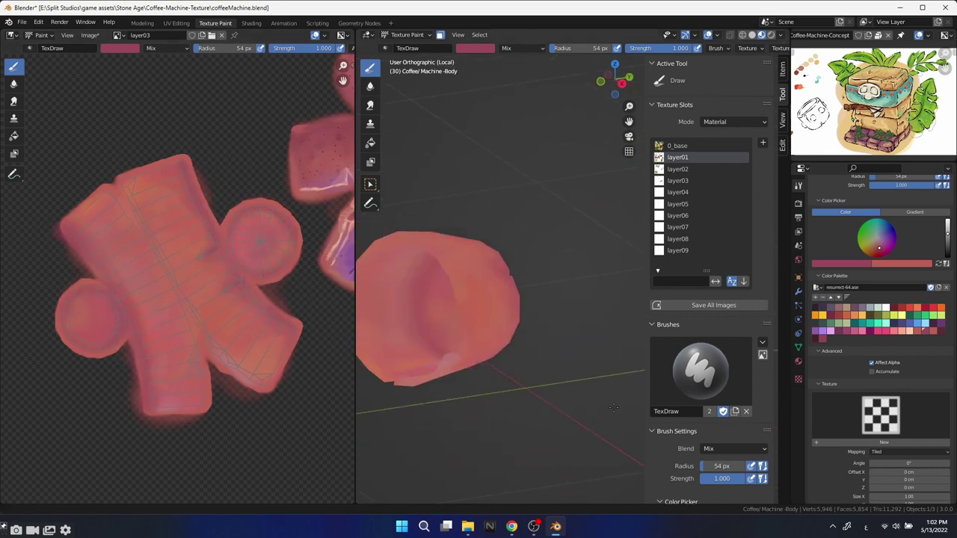
pyautogui.scroll(4, 562, 374)
pyautogui.click(369, 105)
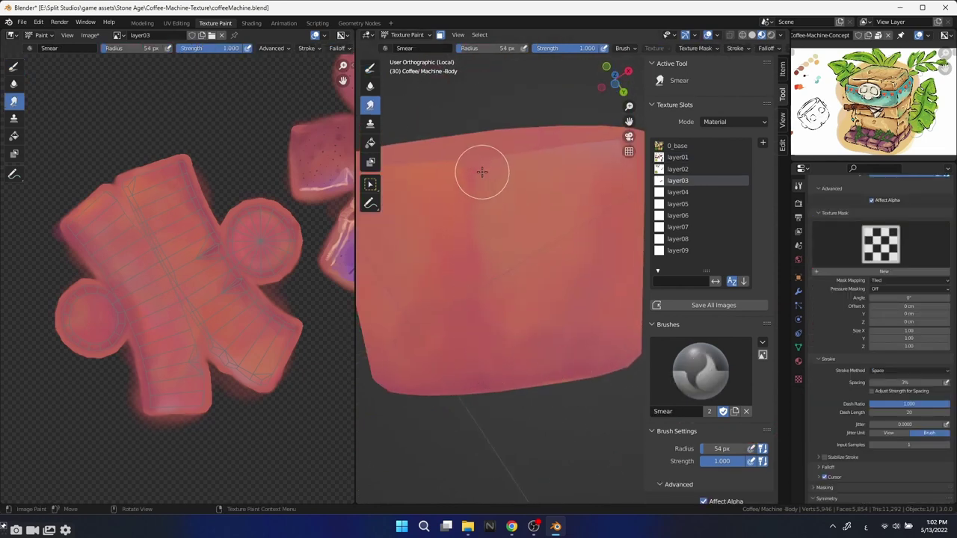
pyautogui.moveTo(483, 172)
pyautogui.mouseDown(button='middle')
pyautogui.moveTo(521, 320)
pyautogui.moveTo(470, 117)
pyautogui.mouseUp(button='middle')
pyautogui.press('d')
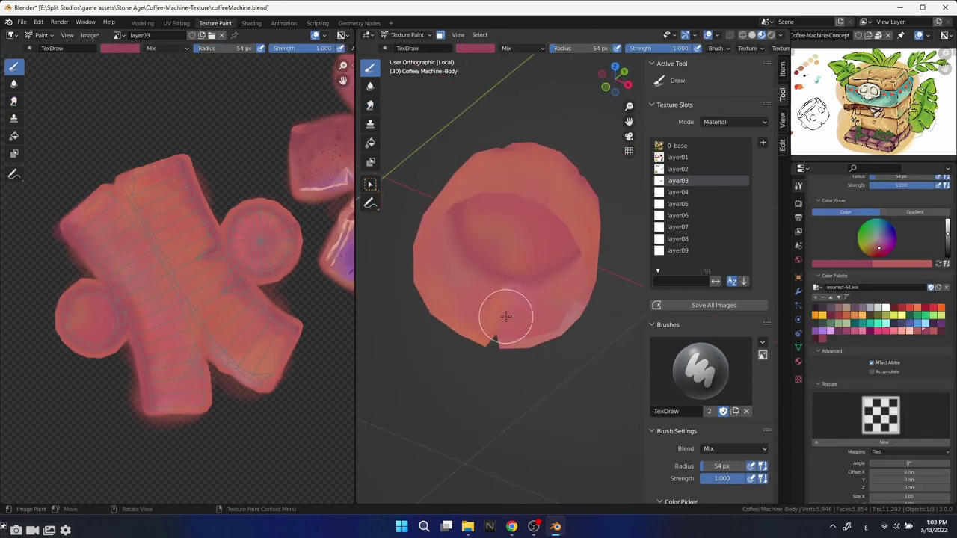
pyautogui.click(374, 105)
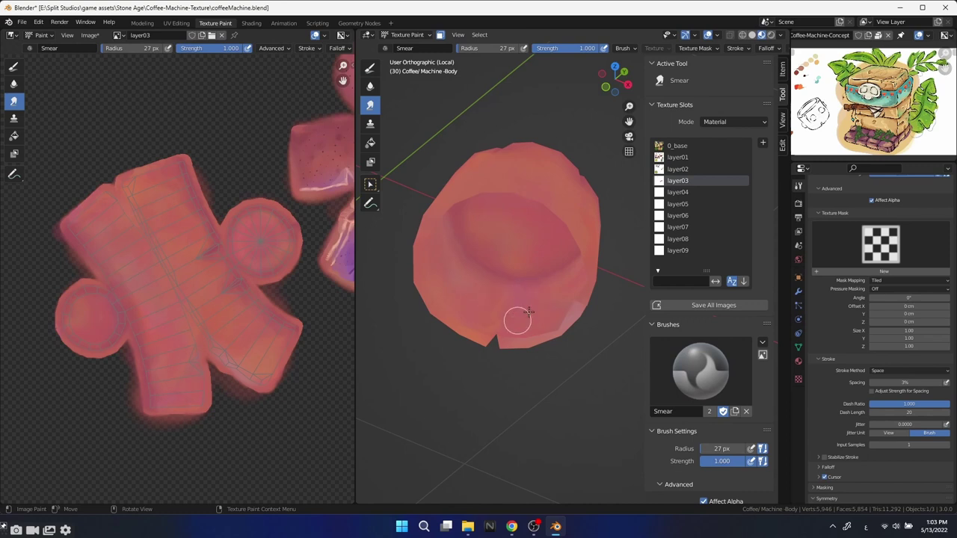
pyautogui.moveTo(528, 313); pyautogui.dragTo(505, 306, button='middle')
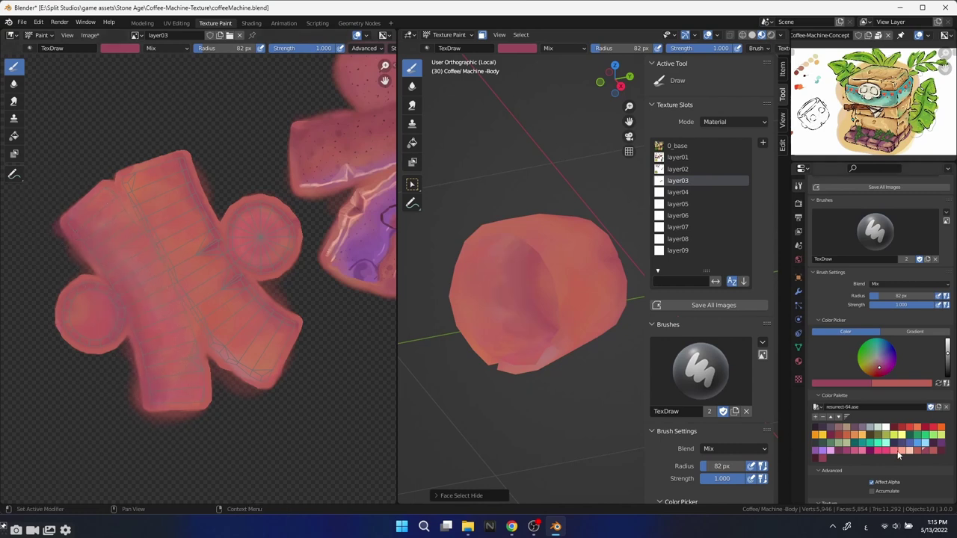
# Paint darker red across the body island on layer01 with a 112 px brush.
pyautogui.click(900, 455)
pyautogui.click(678, 157)
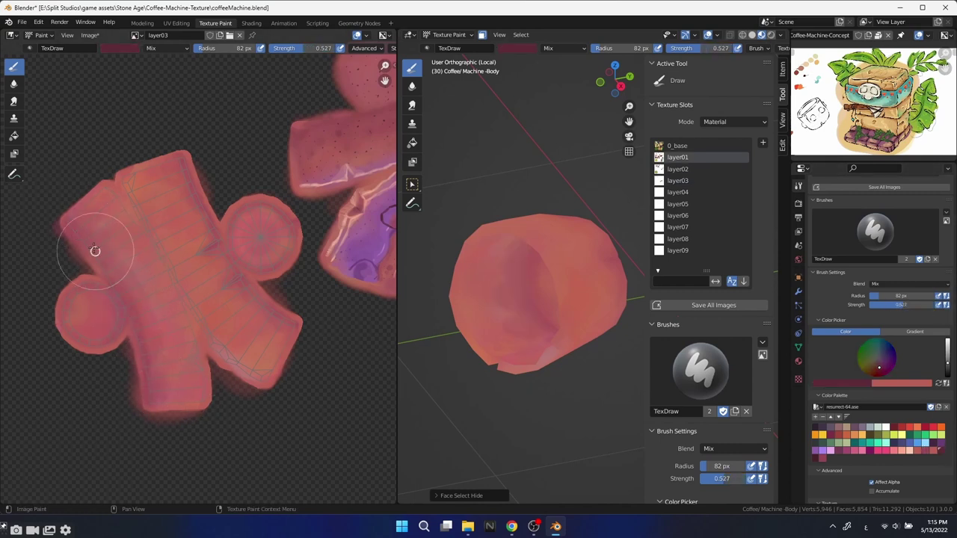
pyautogui.press('f')
pyautogui.click(95, 300)
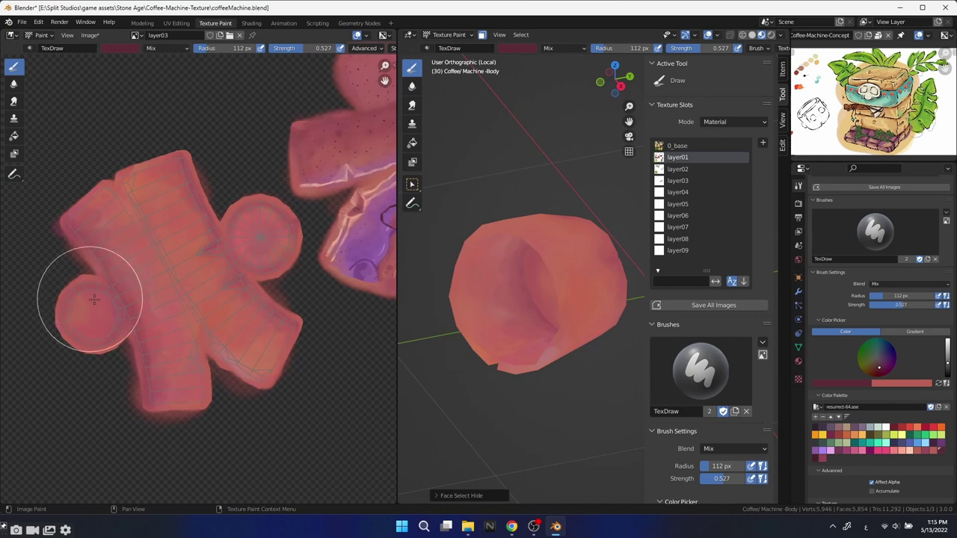
pyautogui.moveTo(95, 300)
pyautogui.mouseDown()
pyautogui.moveTo(75, 310)
pyautogui.moveTo(310, 250)
pyautogui.moveTo(256, 293)
pyautogui.moveTo(222, 286)
pyautogui.mouseUp()
pyautogui.press('f')
pyautogui.moveTo(162, 160); pyautogui.dragTo(186, 196)
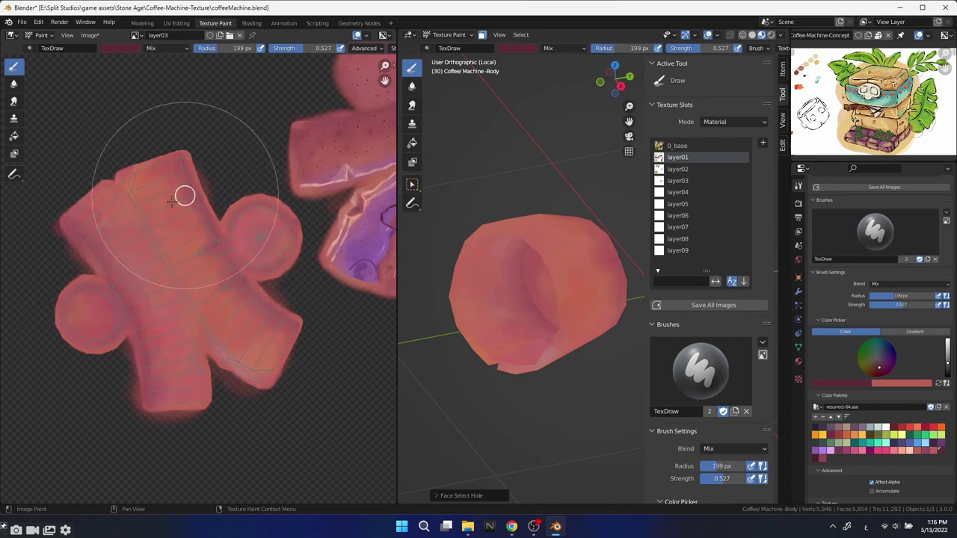
# Set a 145 px brush and blend salmon red into the pink base with Smear.
pyautogui.press('f')
pyautogui.click(262, 320)
pyautogui.press('f')
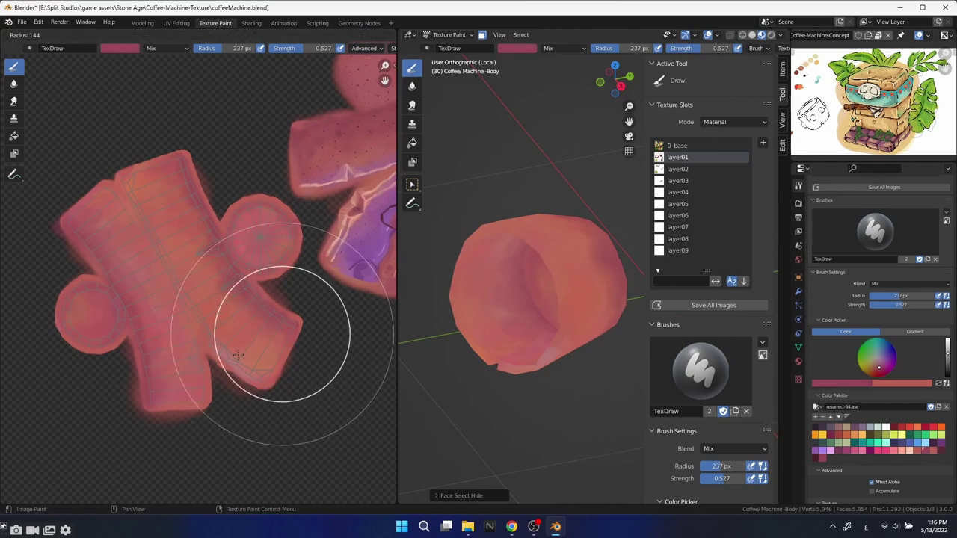
pyautogui.click(238, 356)
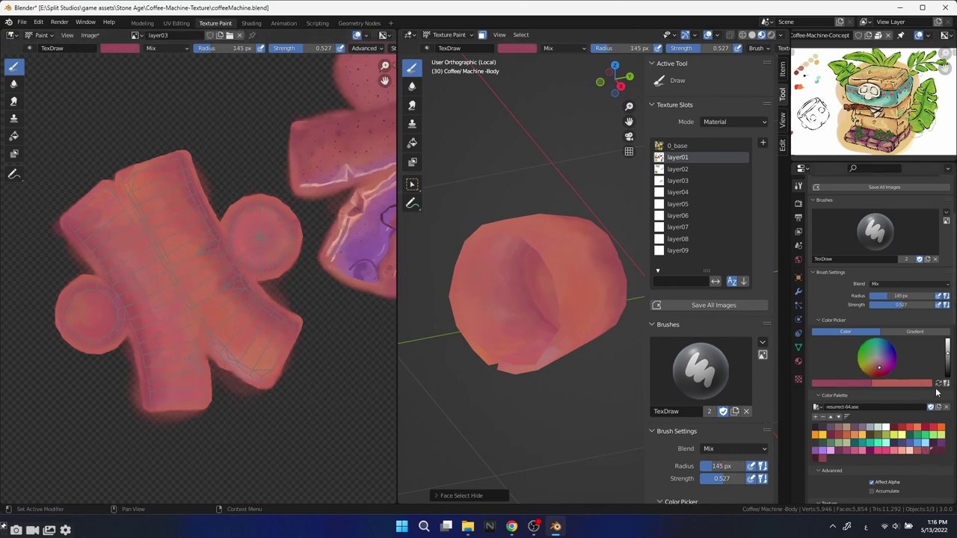
pyautogui.click(826, 451)
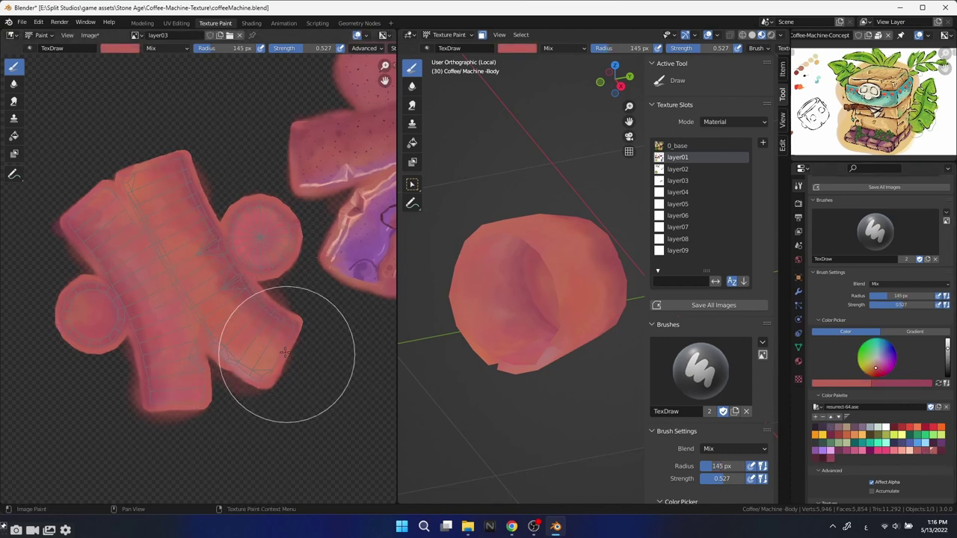
pyautogui.press('3')
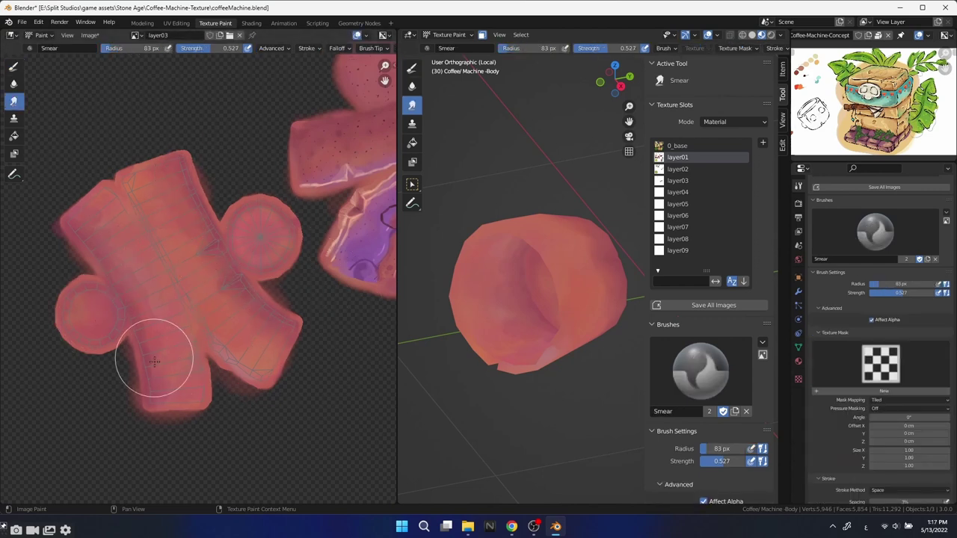
pyautogui.press('1')
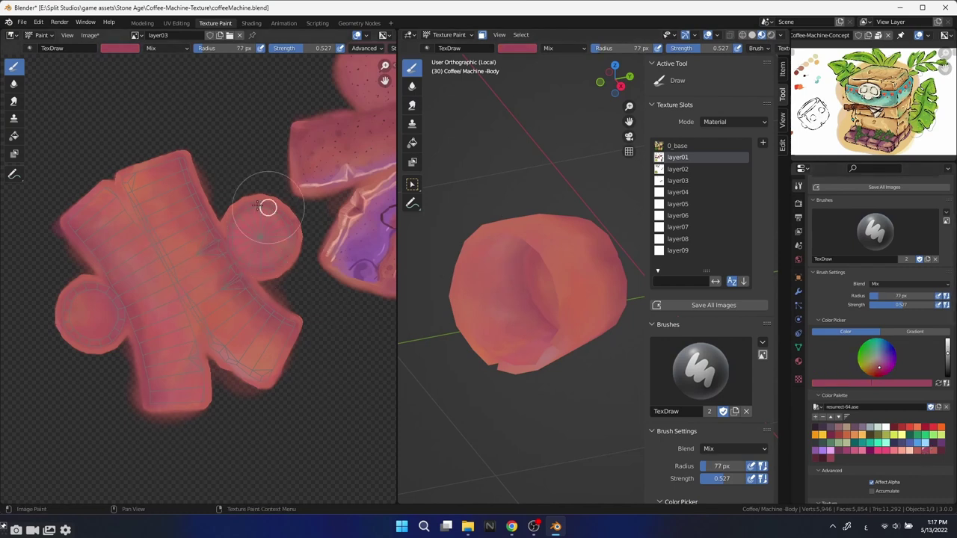
pyautogui.press('3')
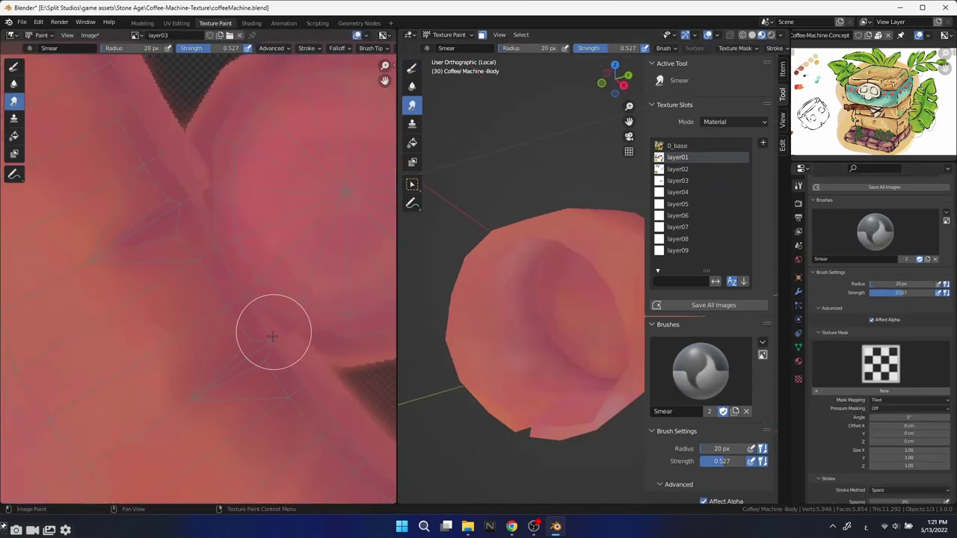
# Paint a thin dark line along the crease with a 2 px draw brush.
pyautogui.click(414, 67)
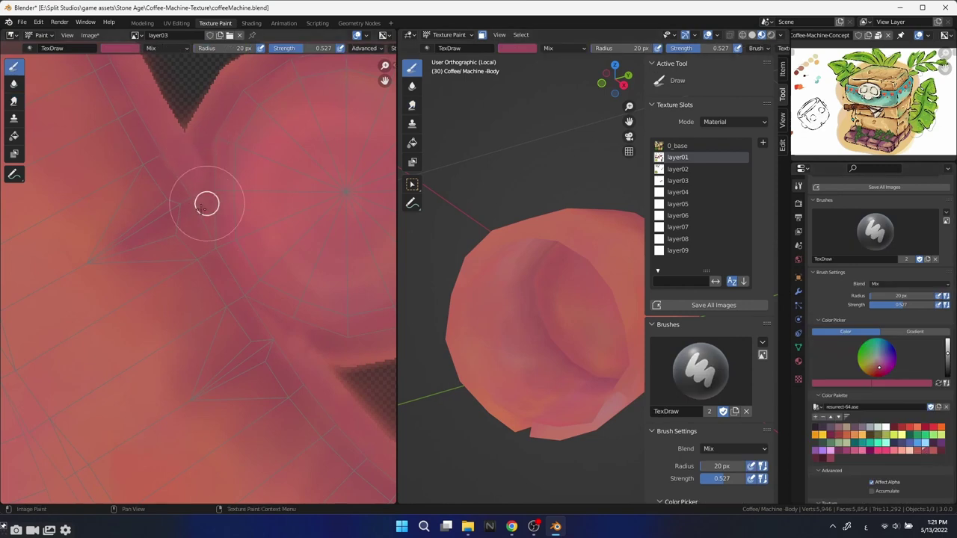
pyautogui.press('f')
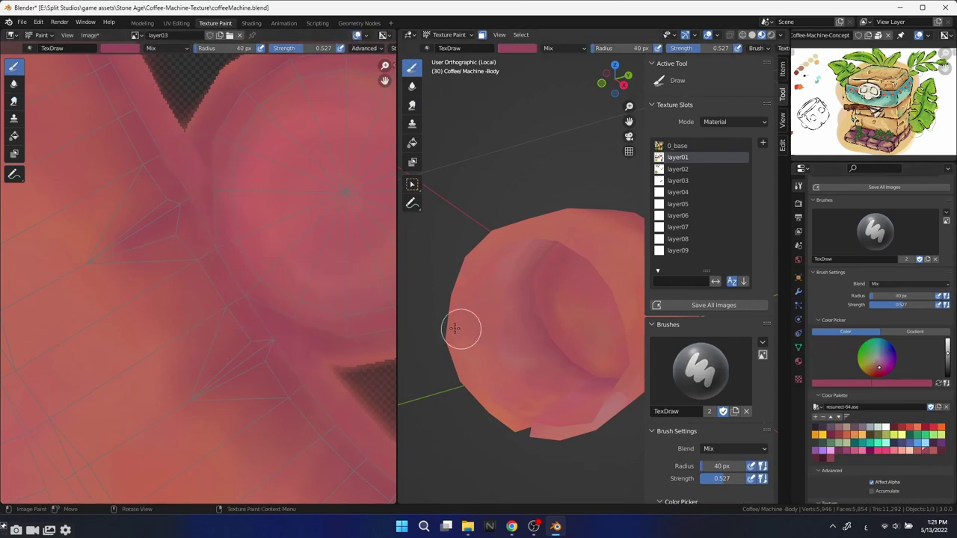
pyautogui.click(272, 344)
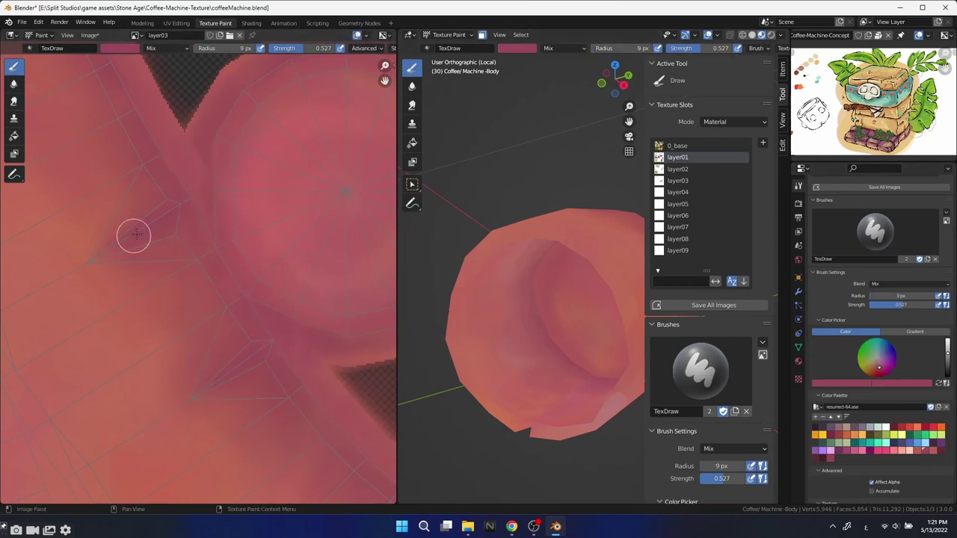
pyautogui.scroll(-2, 266, 325)
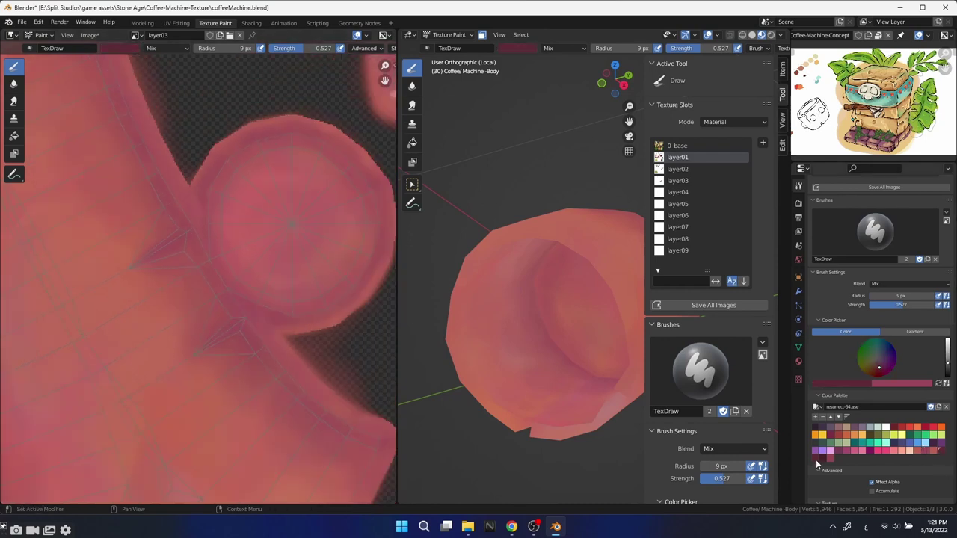
pyautogui.scroll(4, 111, 314)
pyautogui.press('f')
pyautogui.click(262, 321)
pyautogui.moveTo(318, 272); pyautogui.dragTo(270, 301)
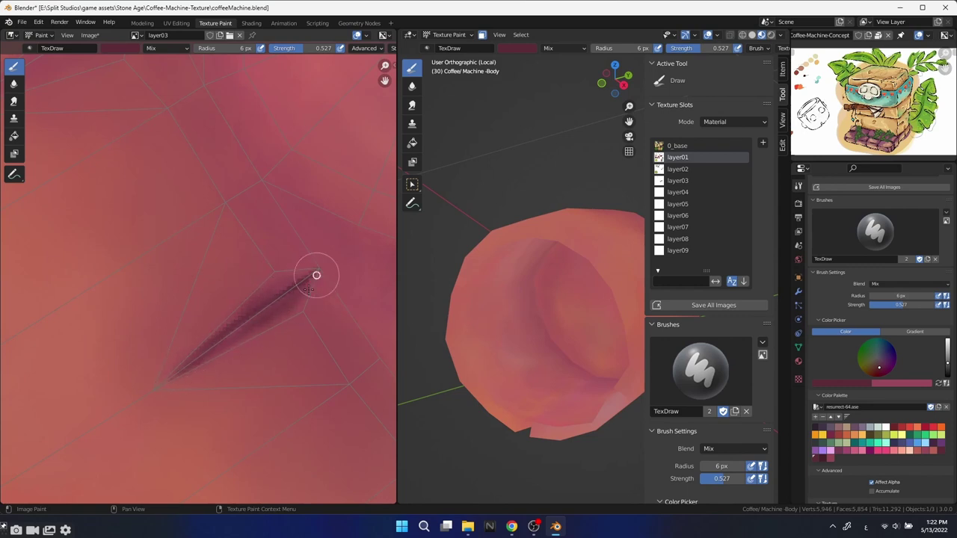
# Fill in the dark wedge along the crease and darken its tip with an 11 px brush.
pyautogui.click(928, 442)
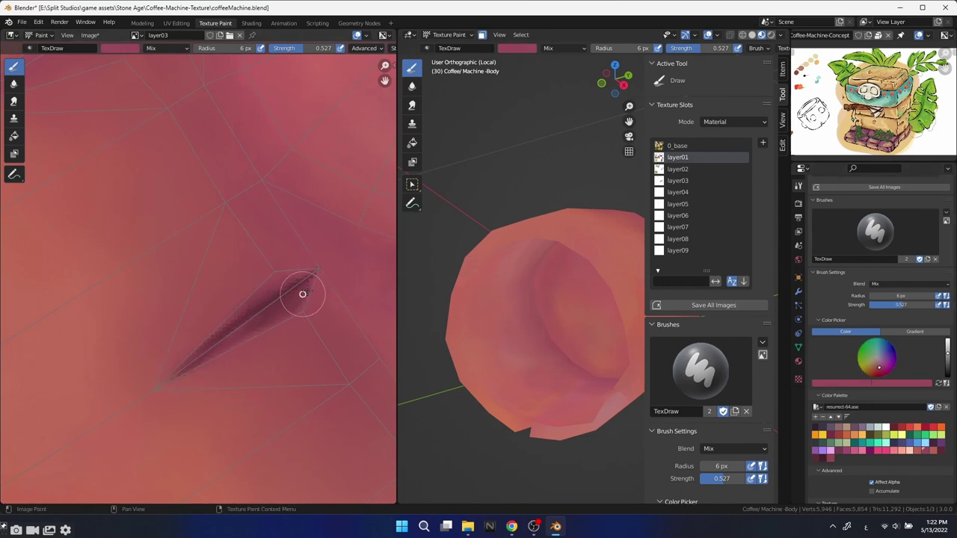
pyautogui.moveTo(524, 314); pyautogui.dragTo(557, 322, button='middle')
pyautogui.scroll(3, 546, 322)
pyautogui.scroll(2, 260, 284)
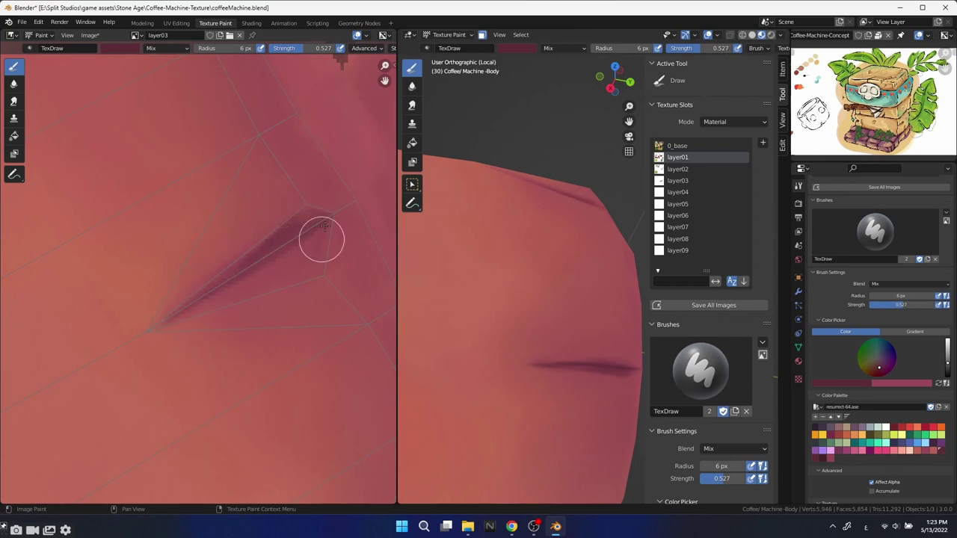
pyautogui.moveTo(191, 312); pyautogui.dragTo(252, 259)
pyautogui.press('s')
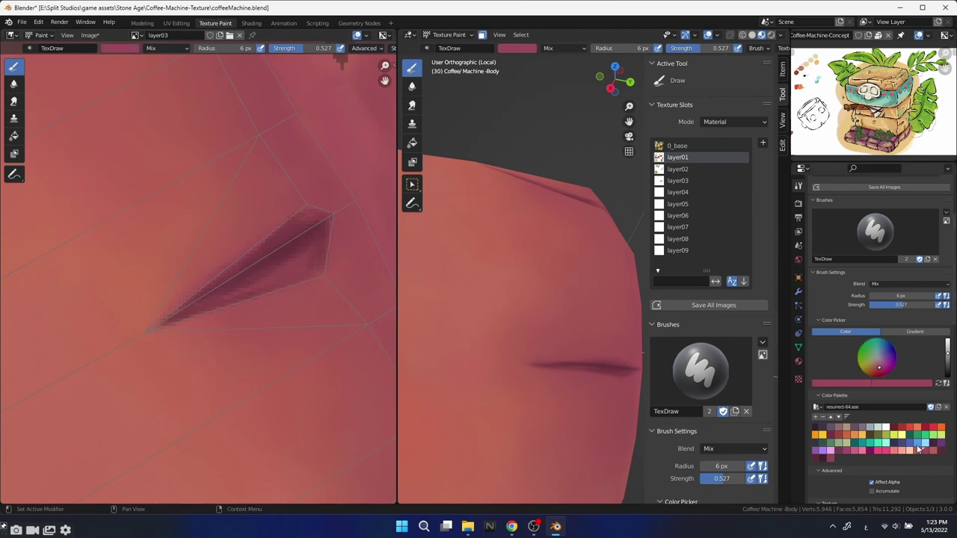
pyautogui.press('f')
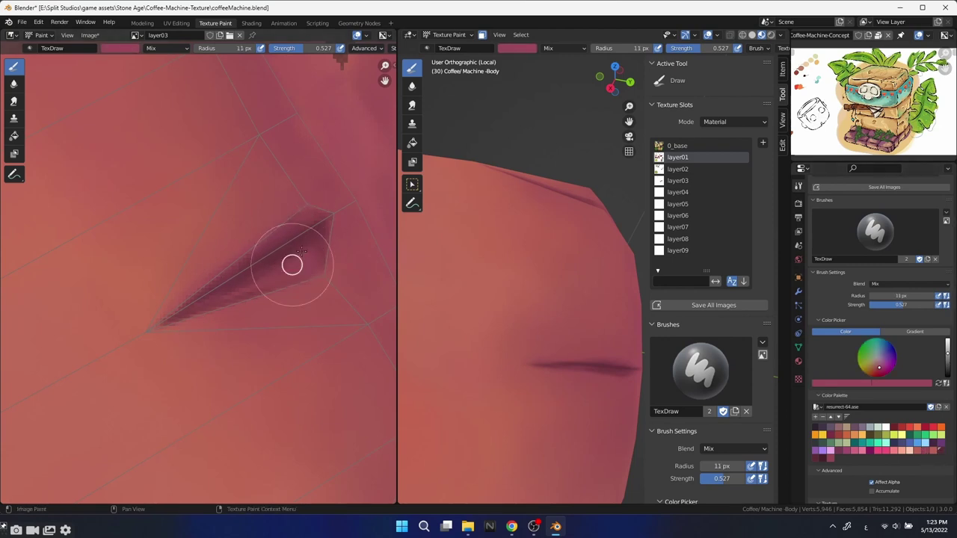
pyautogui.press('s')
pyautogui.moveTo(300, 241); pyautogui.dragTo(312, 263)
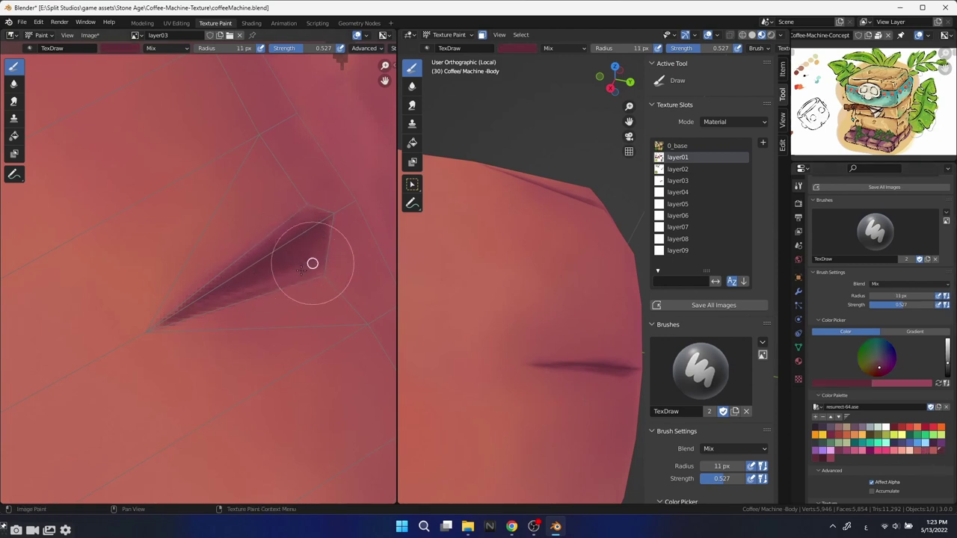
pyautogui.moveTo(464, 231); pyautogui.dragTo(492, 276, button='middle')
pyautogui.scroll(-5, 491, 276)
# Paint a darker pink curved stroke beside the crease with a 7 px brush.
pyautogui.scroll(3, 214, 386)
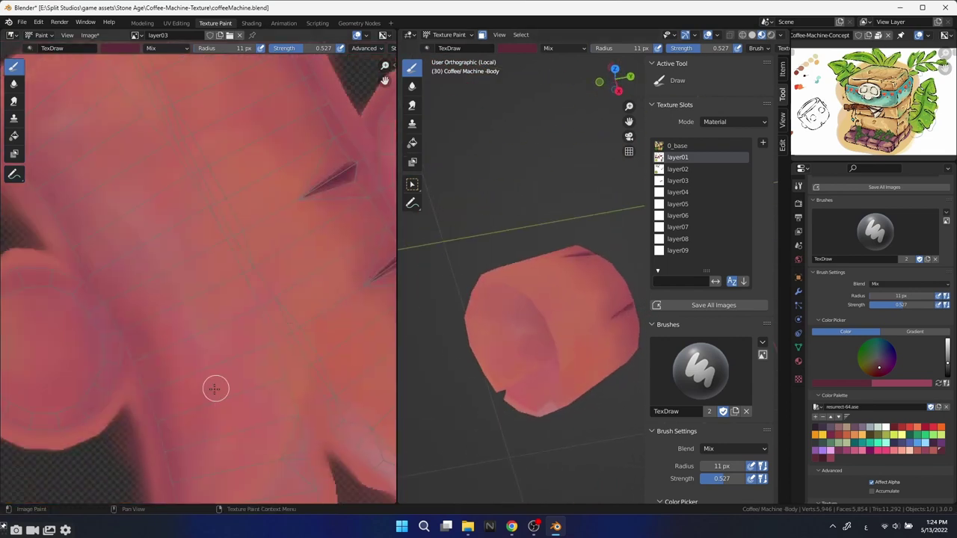
pyautogui.scroll(2, 310, 364)
pyautogui.click(937, 451)
pyautogui.press('f')
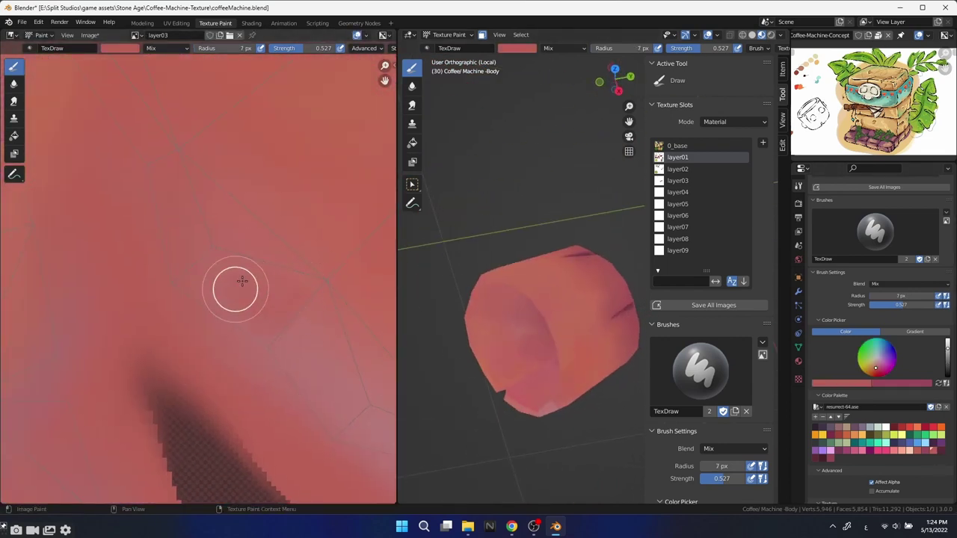
pyautogui.click(345, 387)
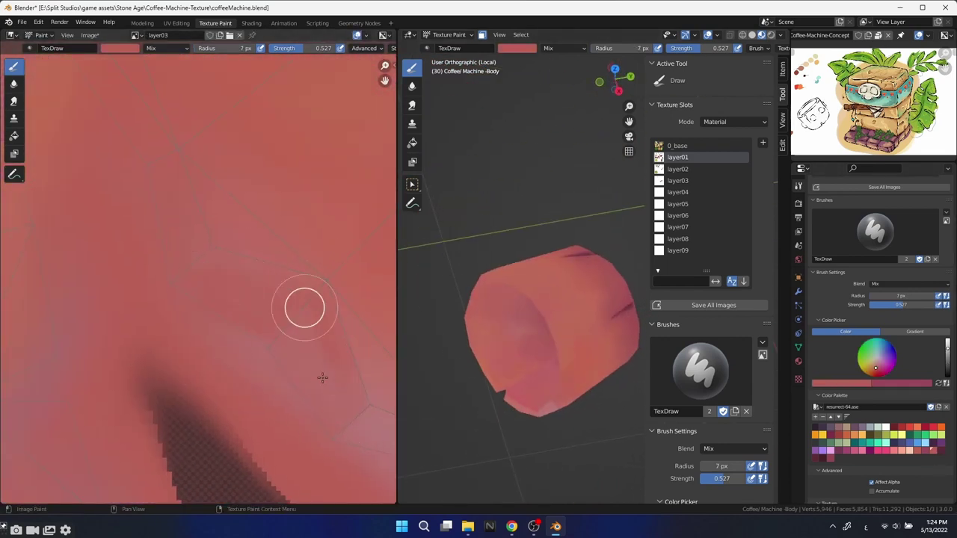
pyautogui.press('s')
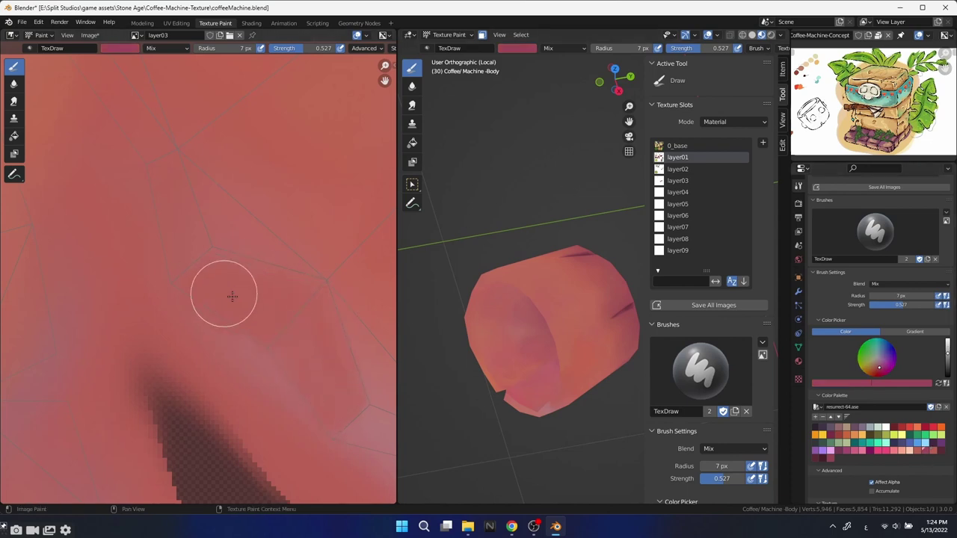
pyautogui.moveTo(180, 284)
pyautogui.mouseDown()
pyautogui.moveTo(292, 275)
pyautogui.moveTo(312, 252)
pyautogui.moveTo(307, 282)
pyautogui.moveTo(261, 302)
pyautogui.mouseUp()
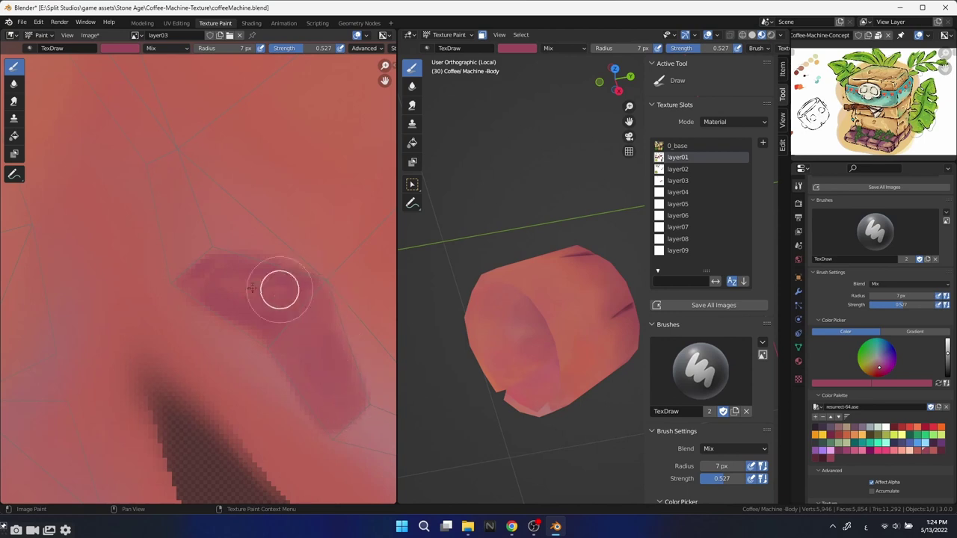
# Soften the stroke with the Smear brush, then set the draw brush to 5 px.
pyautogui.hotkey('shift', 'space')
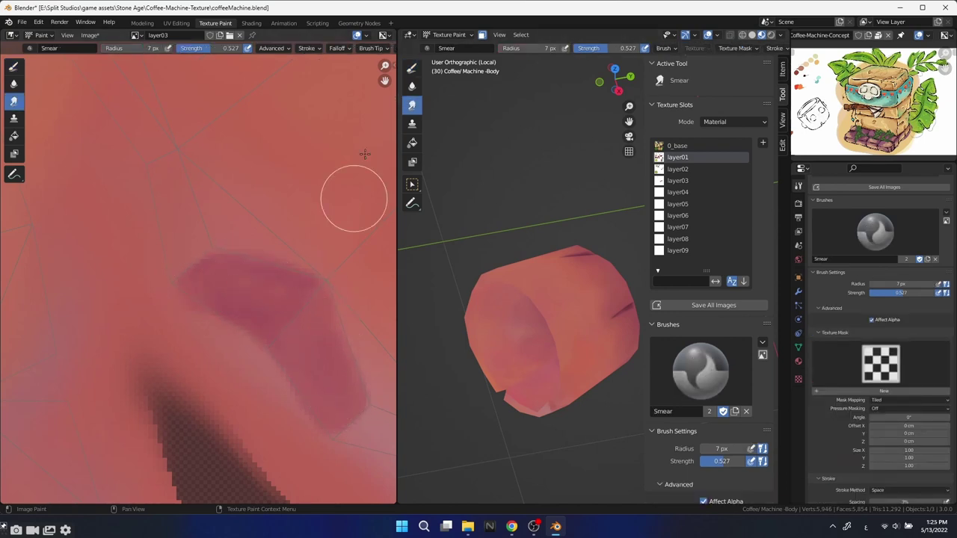
pyautogui.hotkey('shift', 'space')
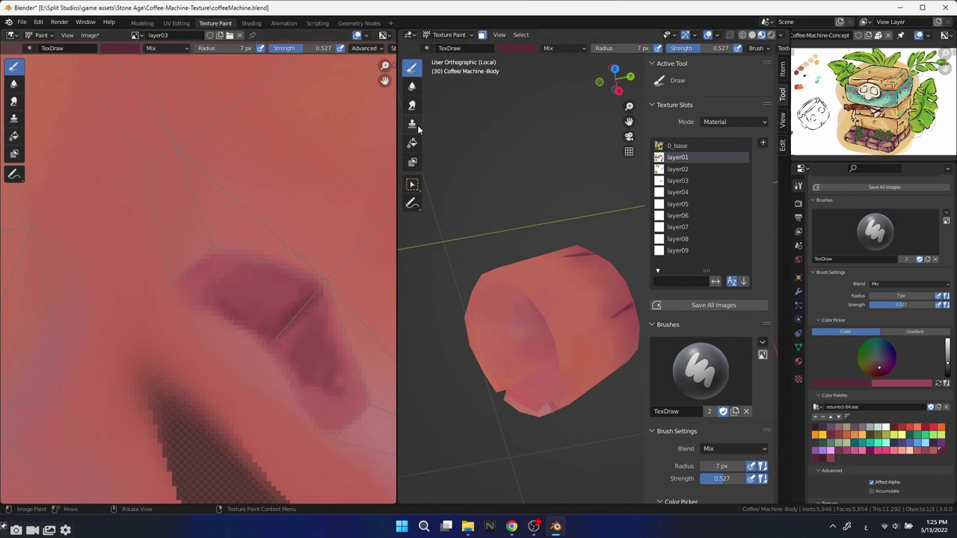
pyautogui.hotkey('shift', 'space')
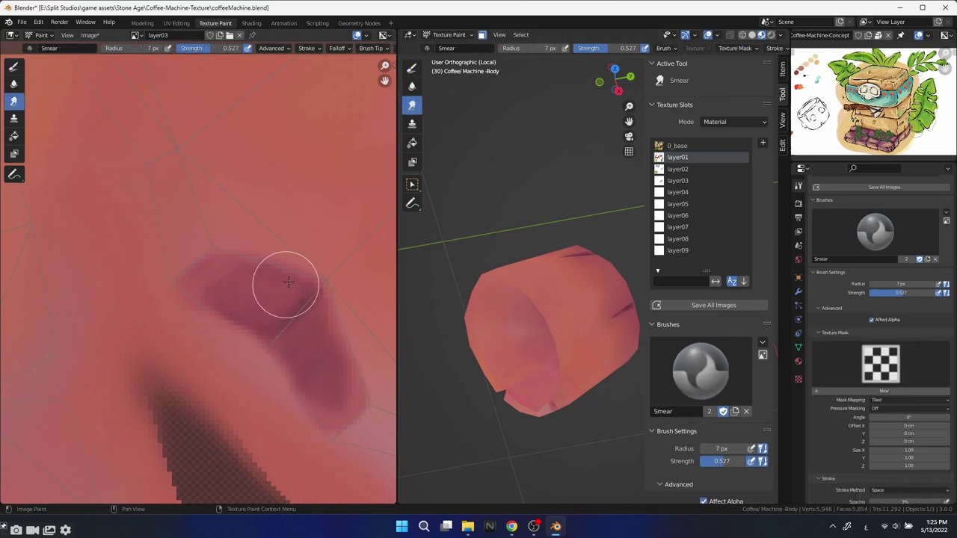
pyautogui.hotkey('shift', 'space')
pyautogui.press('f')
pyautogui.click(305, 318)
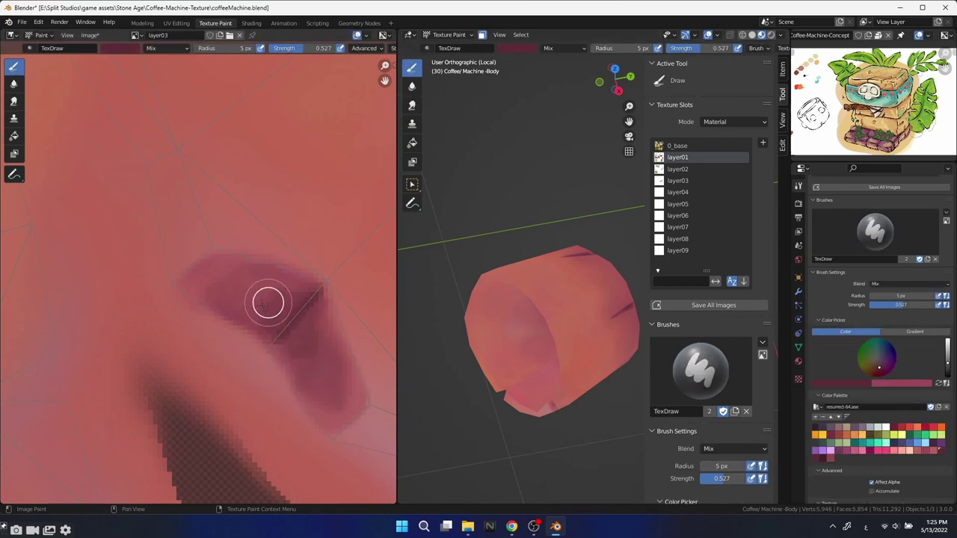
pyautogui.moveTo(459, 349); pyautogui.dragTo(561, 379, button='middle')
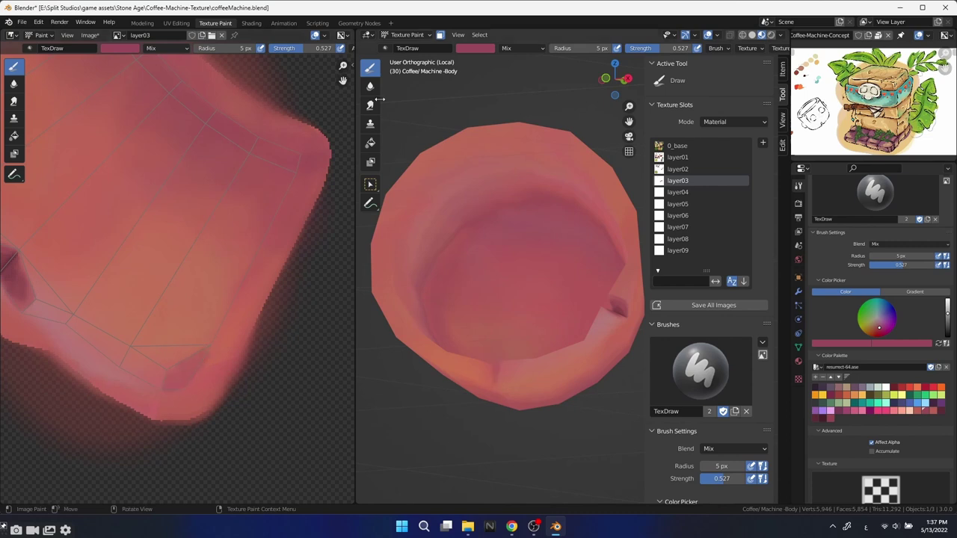
# Paint a darker magenta stroke on the rim edge and smear it into the surrounding pink.
pyautogui.press('s')
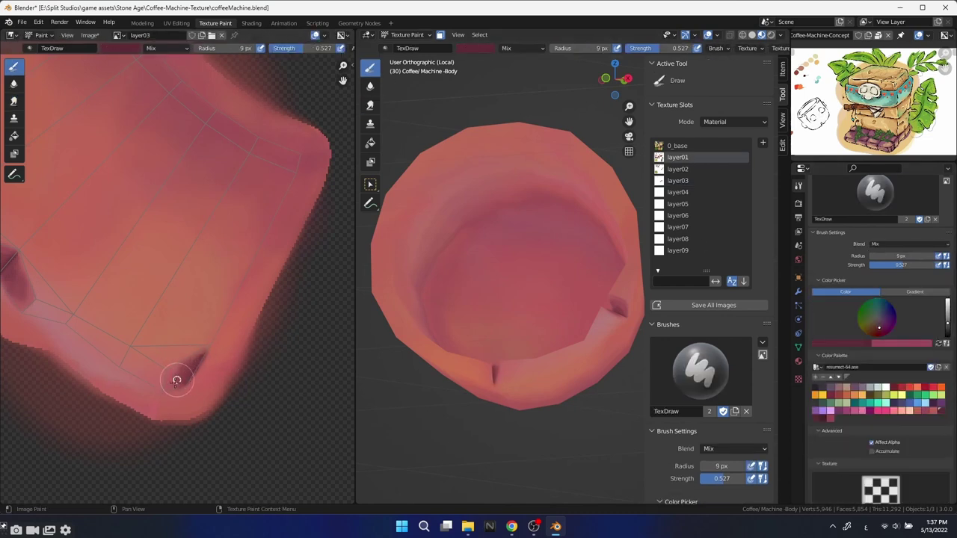
pyautogui.hotkey('shift', 'space')
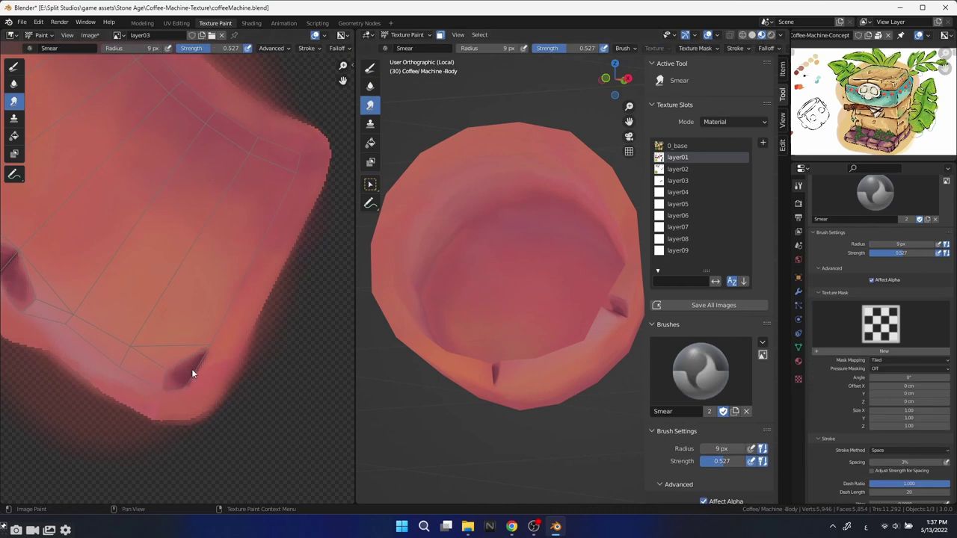
pyautogui.scroll(-3, 193, 374)
pyautogui.scroll(5, 264, 376)
pyautogui.hotkey('shift', 'space')
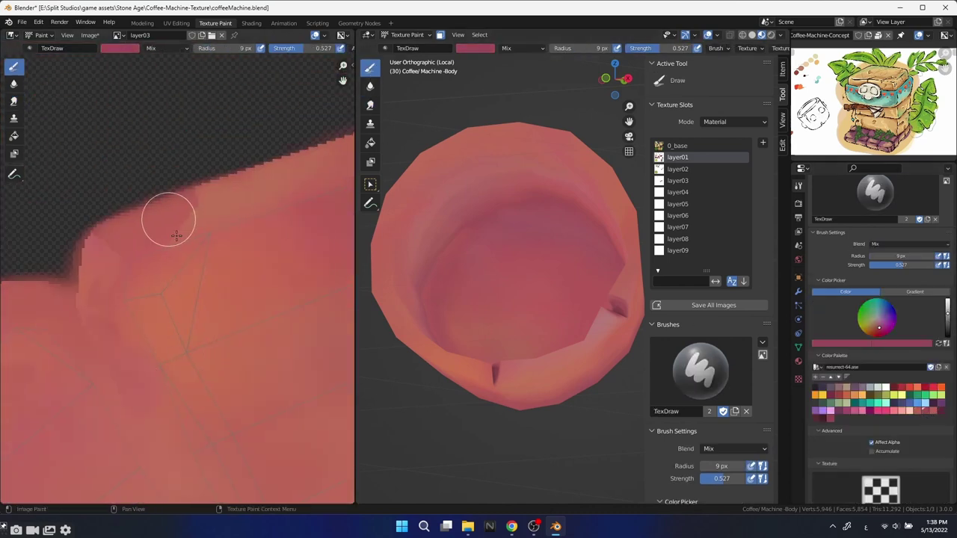
pyautogui.moveTo(139, 274); pyautogui.dragTo(196, 237)
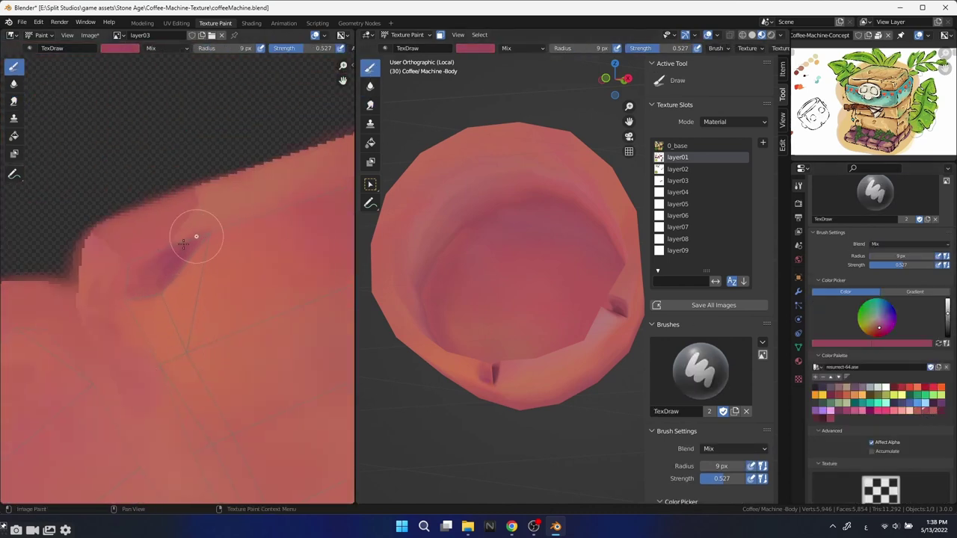
pyautogui.hotkey('shift', 'space')
pyautogui.hotkey('shift', 'space')
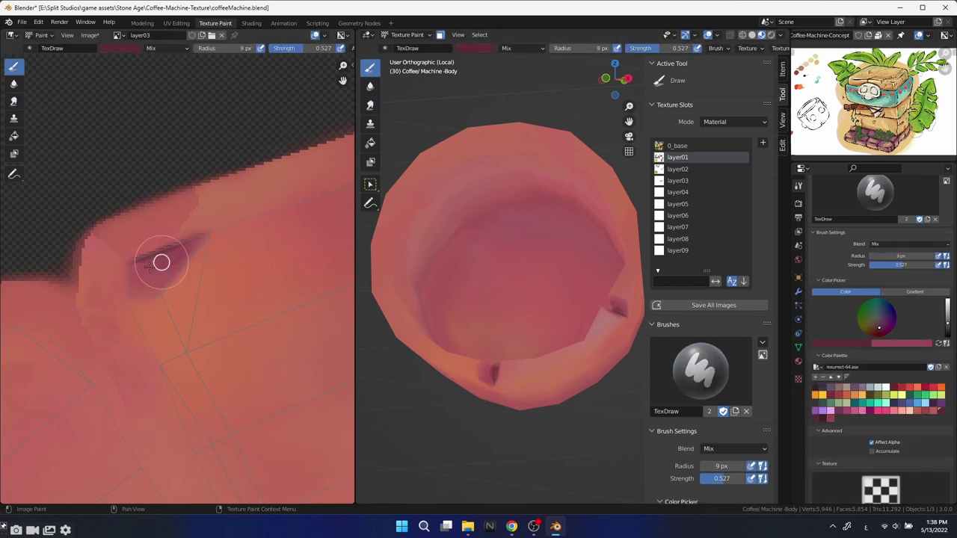
pyautogui.moveTo(162, 262); pyautogui.dragTo(207, 231)
# Orbit to inspect the blended dent and the whole cup, returning to the draw brush.
pyautogui.scroll(5, 602, 359)
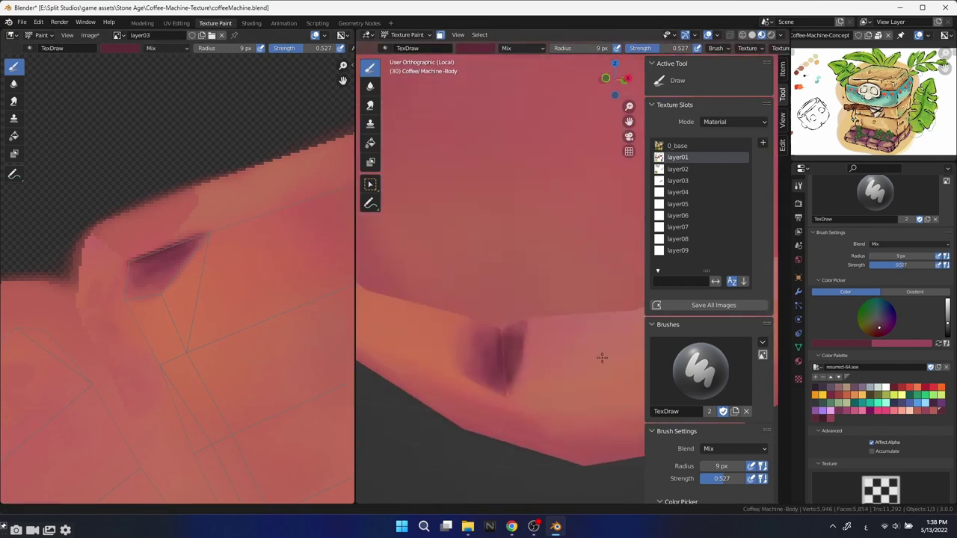
pyautogui.moveTo(602, 358); pyautogui.dragTo(524, 329, button='middle')
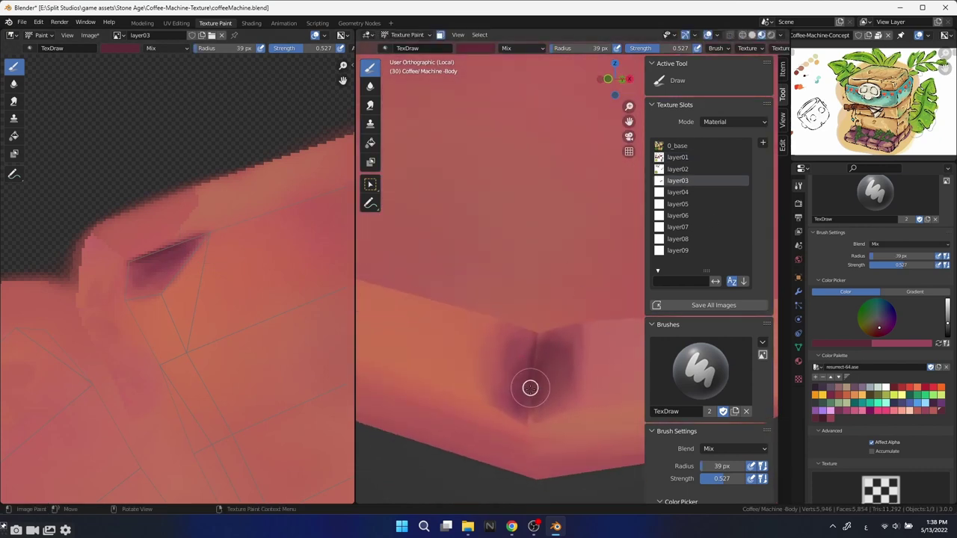
pyautogui.hotkey('shift', 'space')
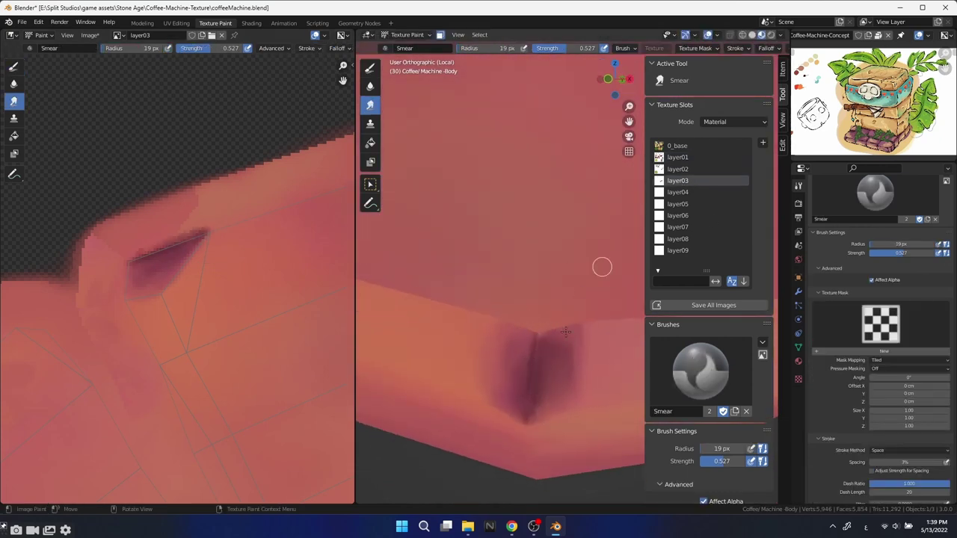
pyautogui.scroll(-5, 559, 395)
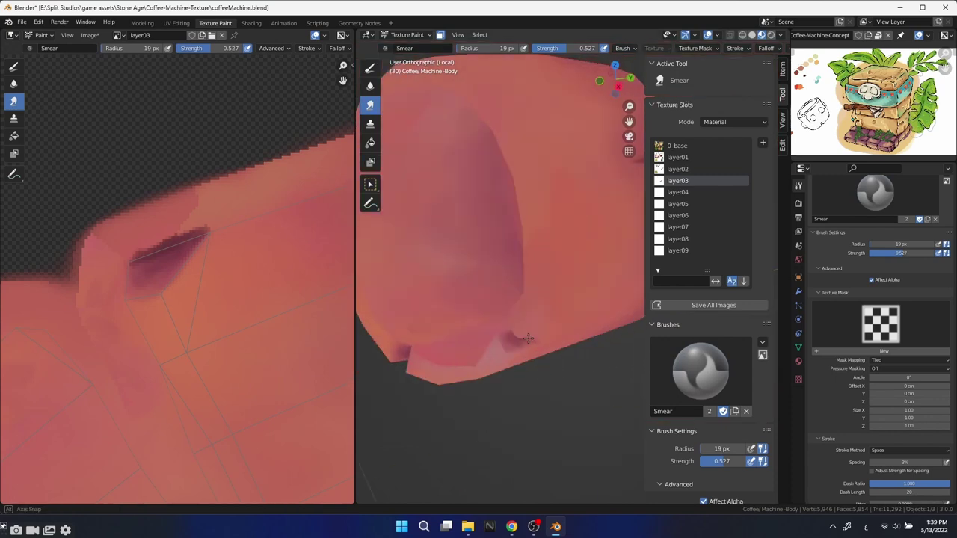
pyautogui.moveTo(559, 395); pyautogui.dragTo(523, 352, button='middle')
pyautogui.scroll(-3, 254, 356)
pyautogui.scroll(-2, 253, 356)
pyautogui.scroll(-1, 253, 356)
pyautogui.scroll(1, 441, 402)
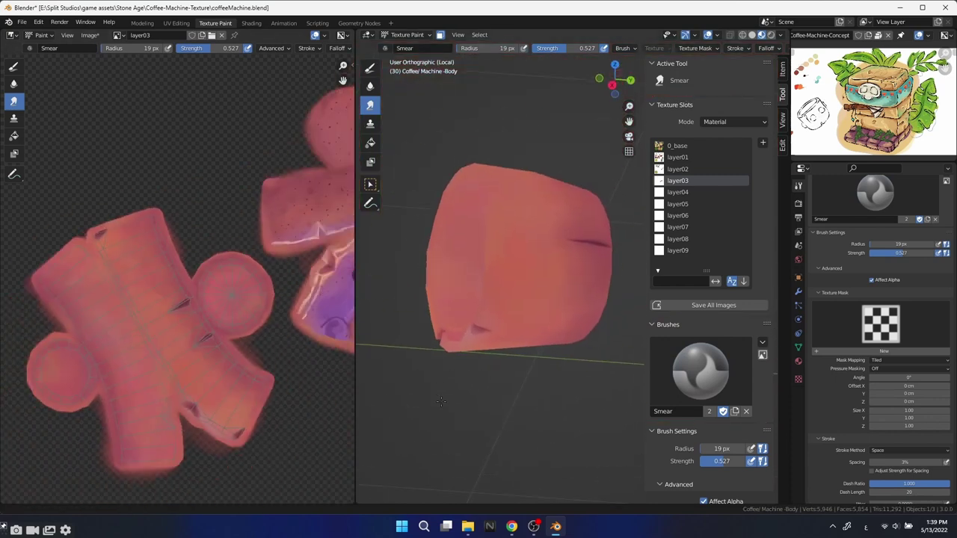
pyautogui.click(370, 67)
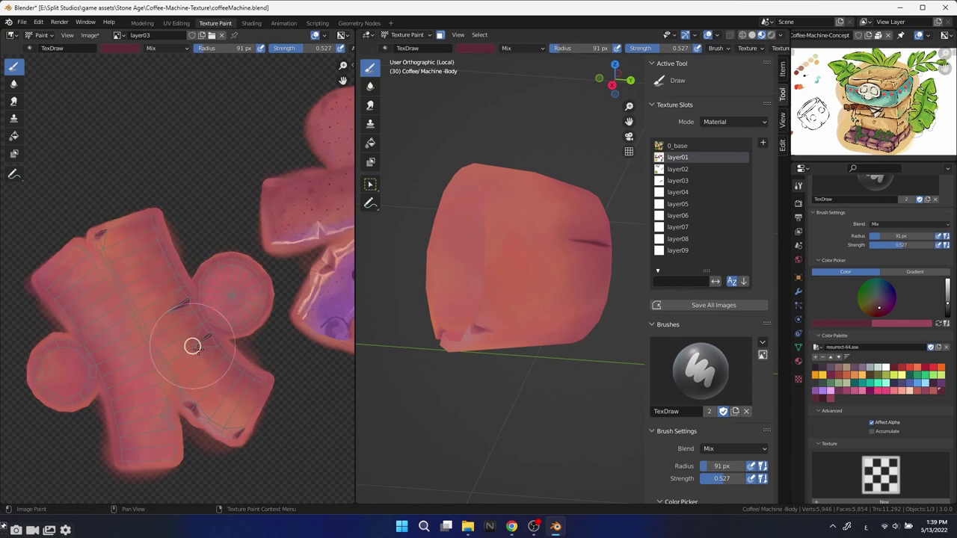
# Set the TexDraw brush radius to 55 px.
pyautogui.press('s')
pyautogui.press('f')
pyautogui.click(232, 404)
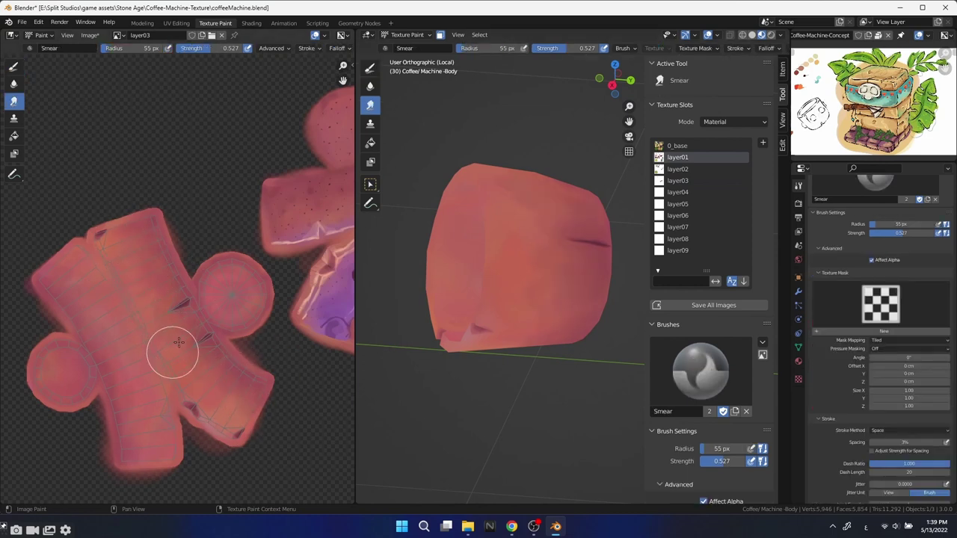
pyautogui.click(370, 67)
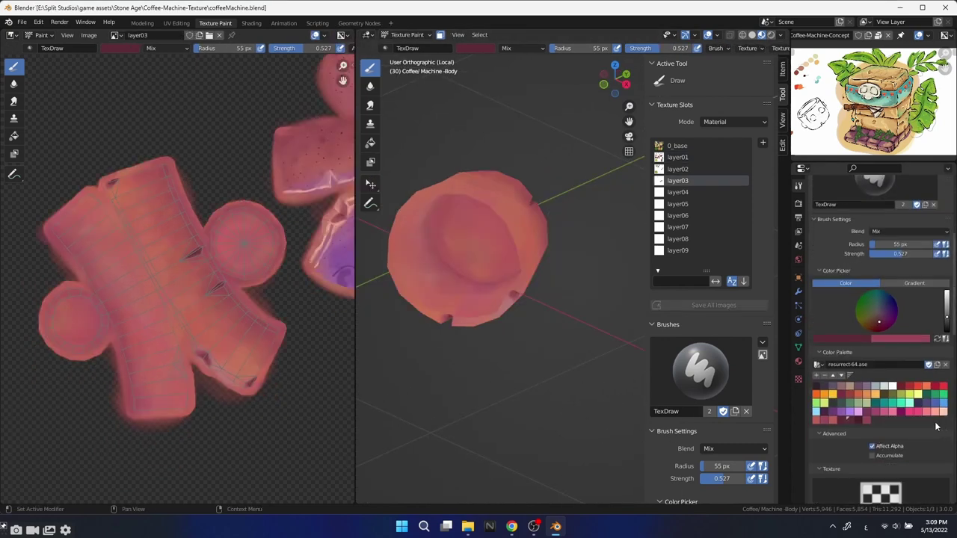
# Pick purple and try test strokes on the body island, undoing them.
pyautogui.click(840, 412)
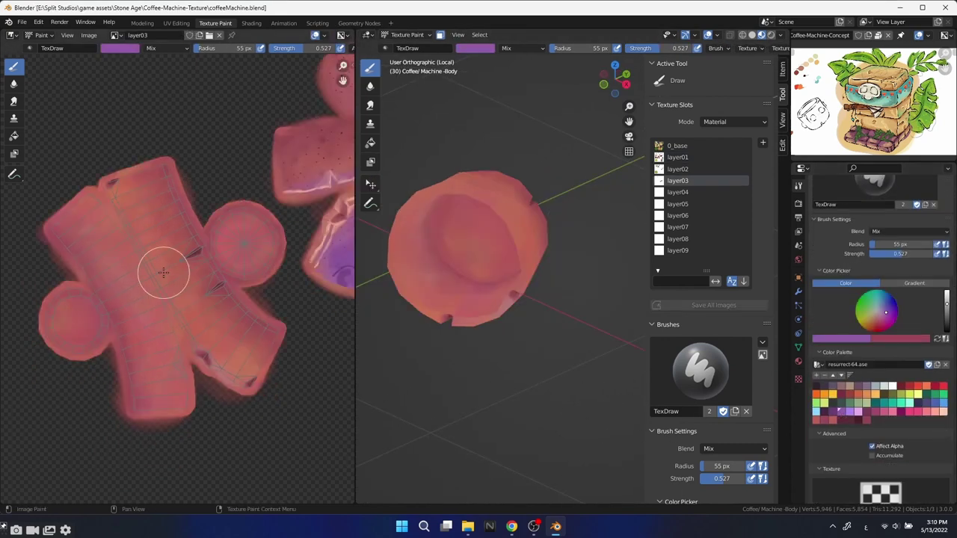
pyautogui.scroll(1, 168, 288)
pyautogui.scroll(1, 206, 321)
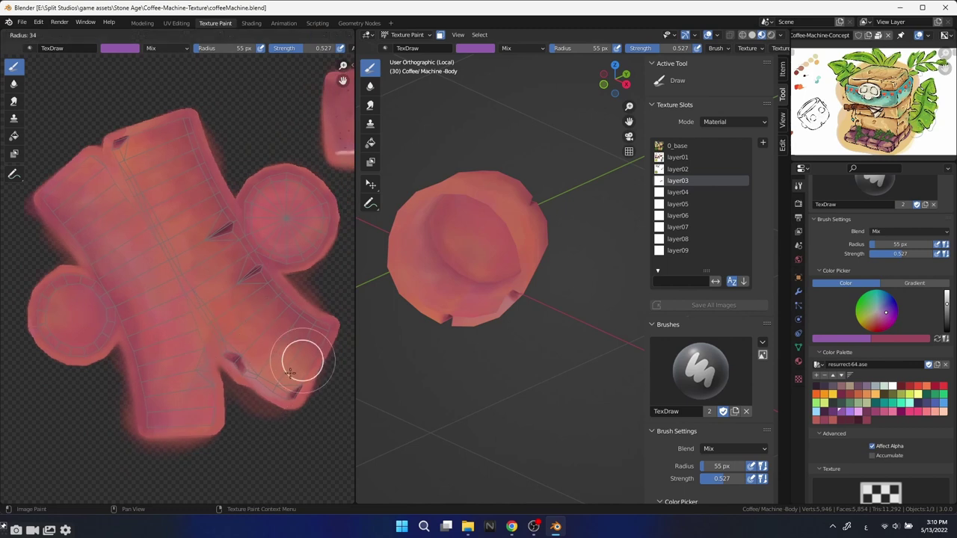
pyautogui.hotkey('ctrl', 'shift', 'z')
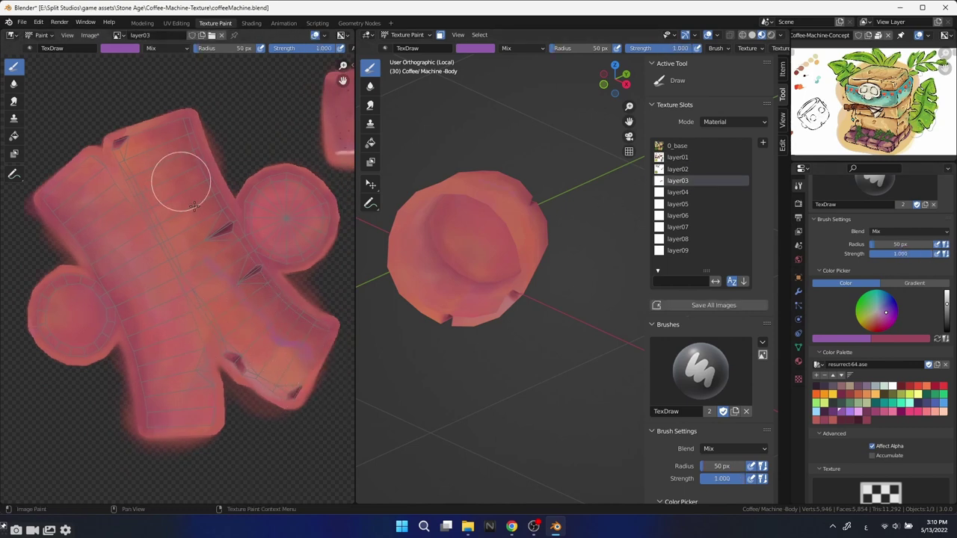
pyautogui.moveTo(179, 177)
pyautogui.mouseDown()
pyautogui.moveTo(199, 214)
pyautogui.moveTo(167, 122)
pyautogui.mouseUp()
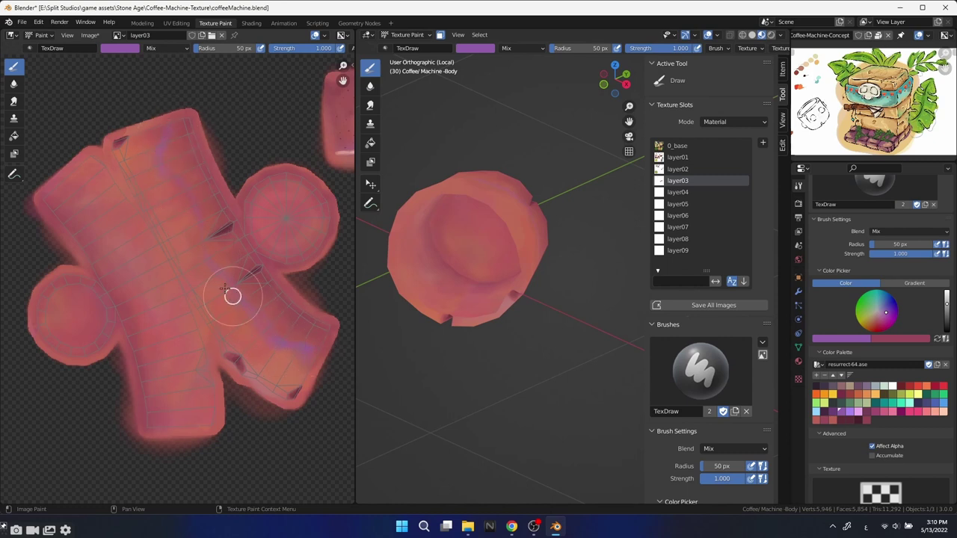
pyautogui.hotkey('ctrl', 'z')
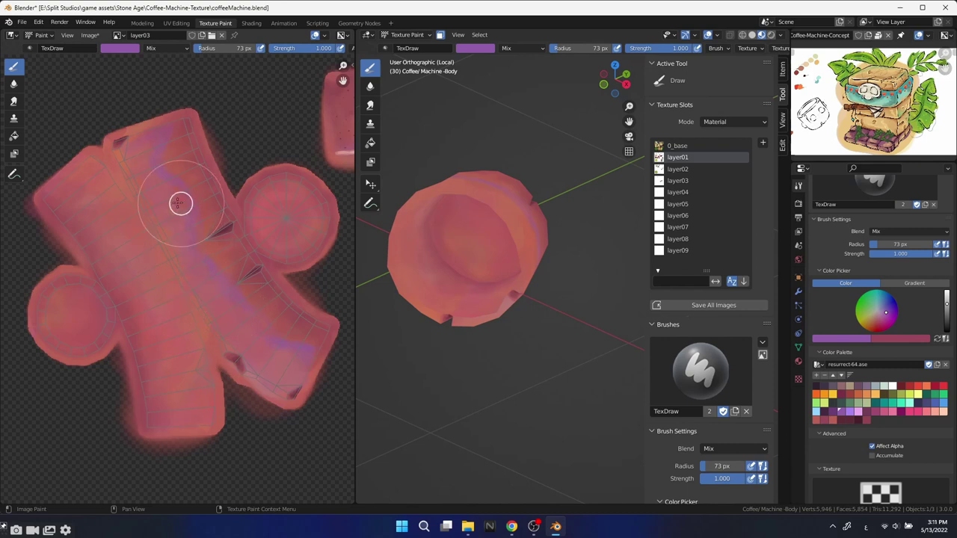
pyautogui.moveTo(180, 205)
pyautogui.mouseDown()
pyautogui.moveTo(160, 150)
pyautogui.moveTo(133, 133)
pyautogui.moveTo(187, 197)
pyautogui.mouseUp()
pyautogui.hotkey('ctrl', 'z')
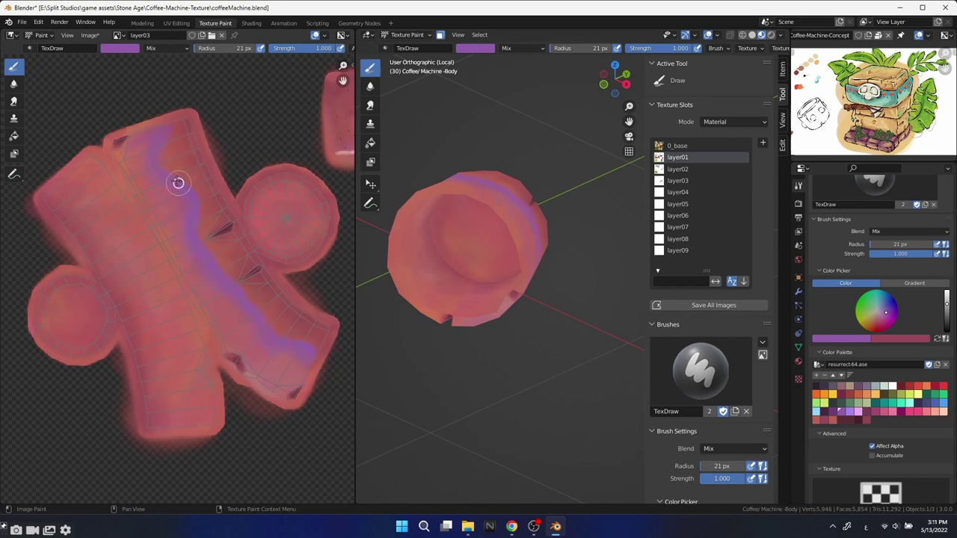
# Paint a wide purple band across the upper island with 47 px, then 76 px brushes.
pyautogui.press('f')
pyautogui.click(167, 127)
pyautogui.moveTo(166, 128)
pyautogui.mouseDown()
pyautogui.moveTo(150, 171)
pyautogui.moveTo(134, 149)
pyautogui.moveTo(181, 250)
pyautogui.moveTo(128, 154)
pyautogui.moveTo(201, 279)
pyautogui.moveTo(299, 359)
pyautogui.moveTo(250, 331)
pyautogui.moveTo(348, 311)
pyautogui.moveTo(472, 336)
pyautogui.mouseUp()
pyautogui.press('f')
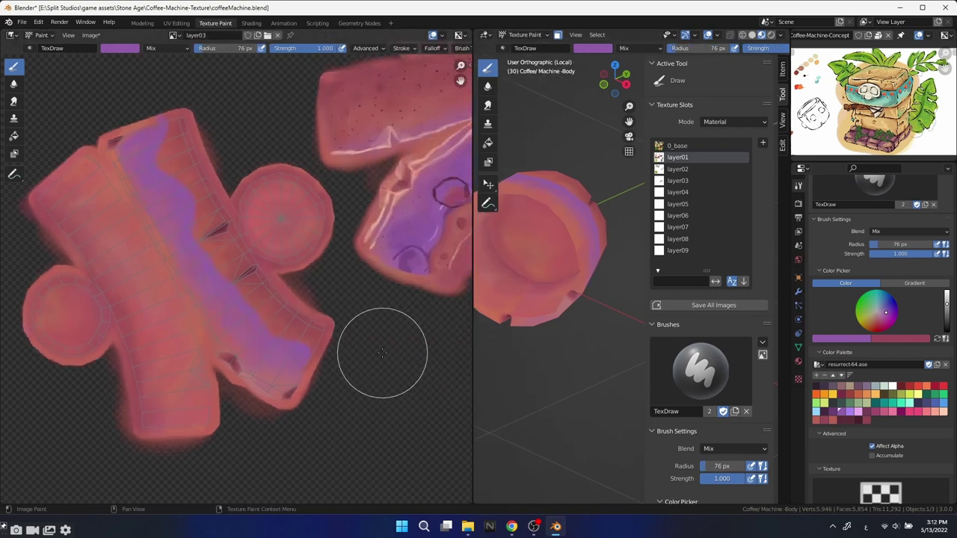
pyautogui.moveTo(381, 399); pyautogui.dragTo(402, 398, button='middle')
pyautogui.moveTo(236, 320); pyautogui.dragTo(171, 202)
# Paint darker purple along the band at 54 px, then set a 24 px Smear brush.
pyautogui.click(848, 419)
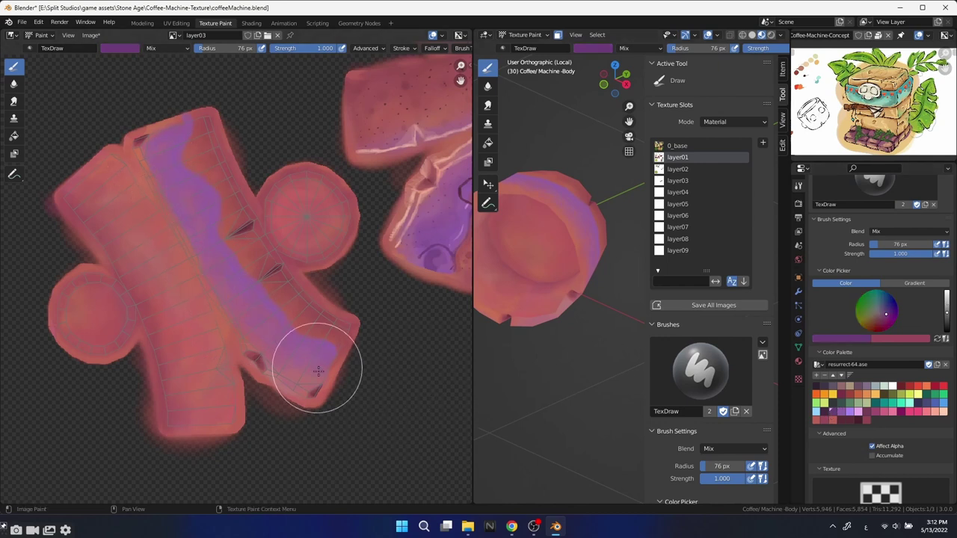
pyautogui.press('f')
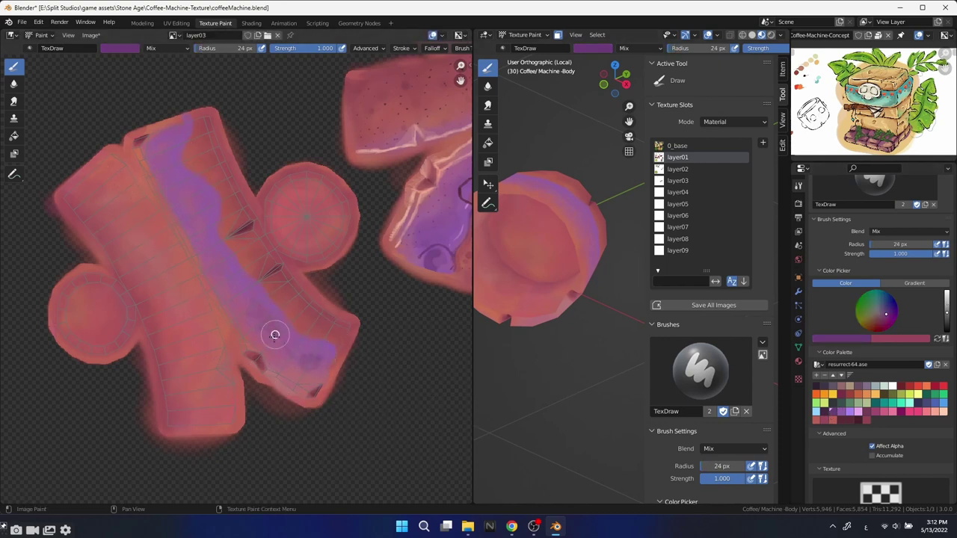
pyautogui.press('f')
pyautogui.click(262, 261)
pyautogui.moveTo(224, 254); pyautogui.dragTo(185, 214)
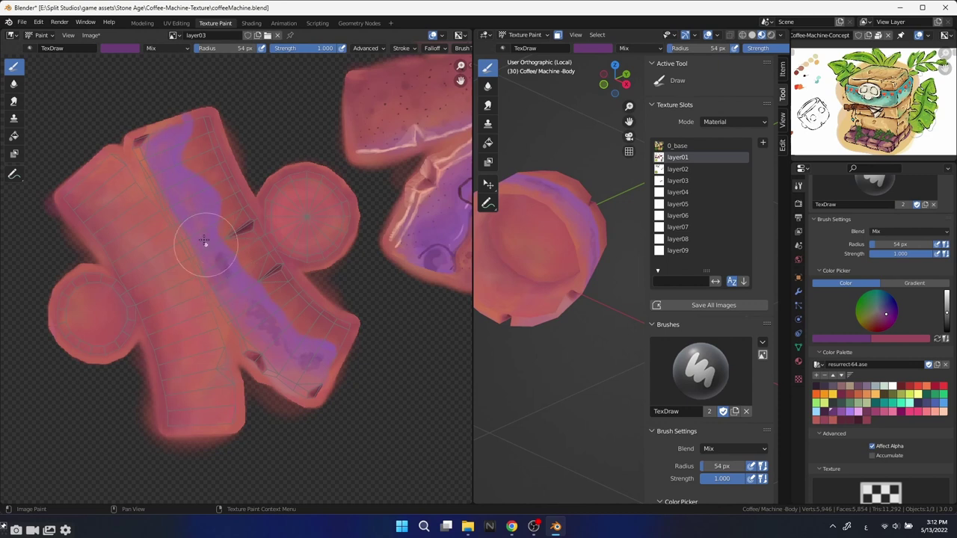
pyautogui.press('3')
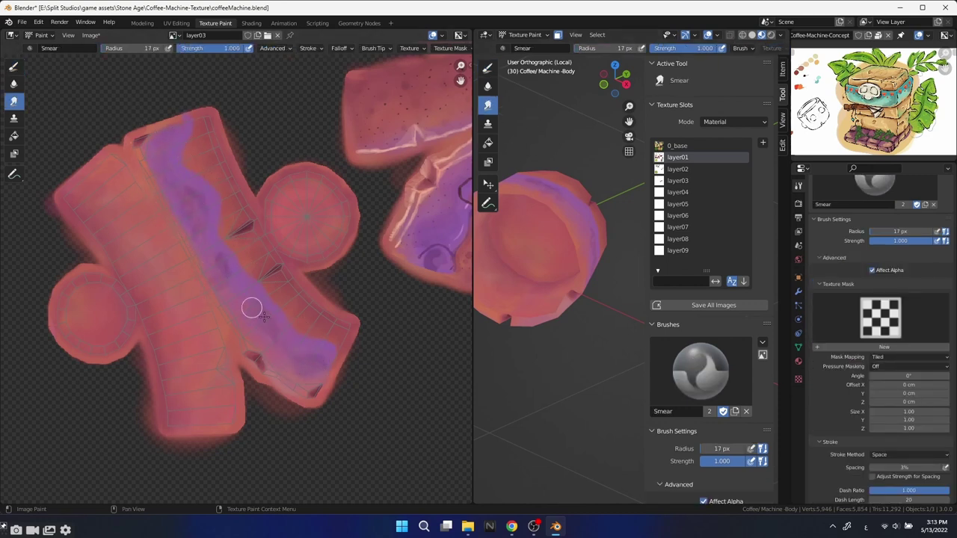
pyautogui.press('f')
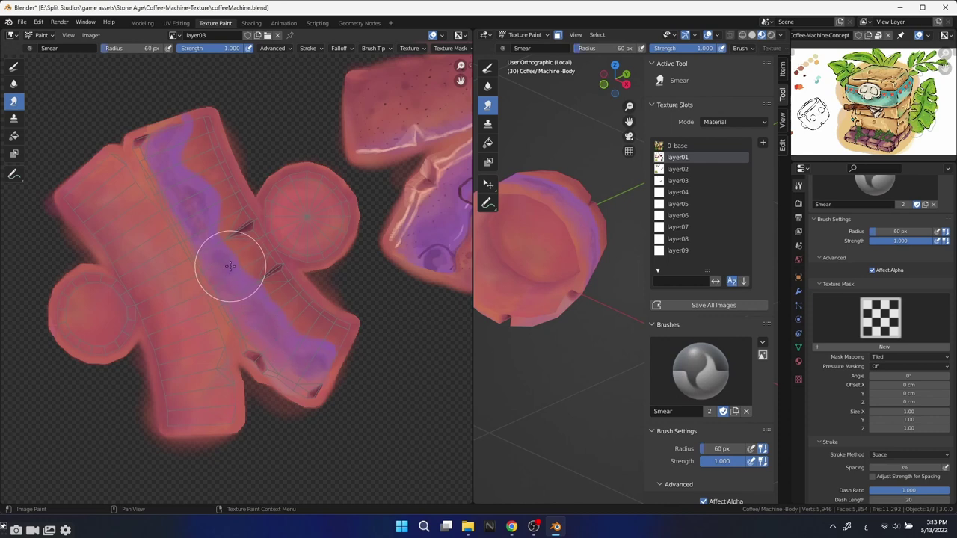
pyautogui.click(228, 267)
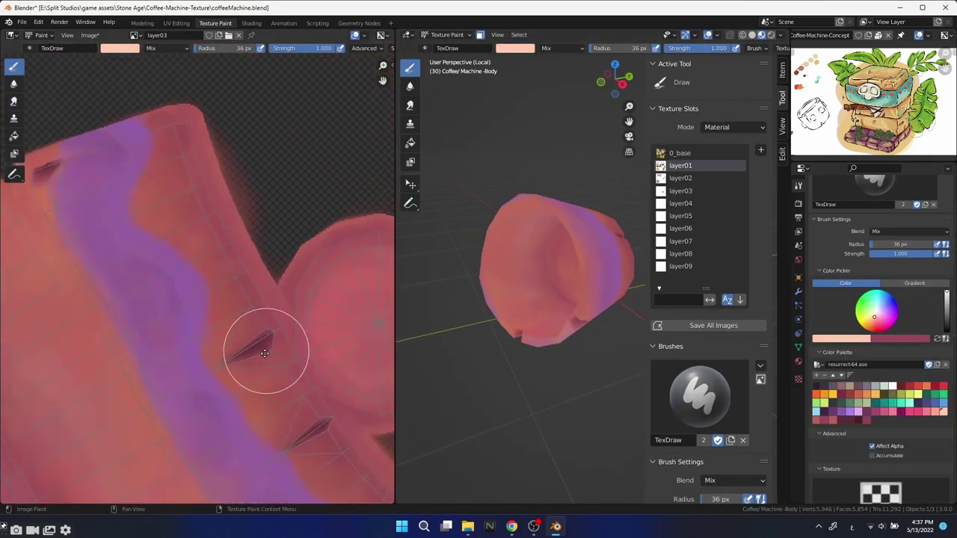
# Paint 7 px pale highlights along the wedge edges and down the crease.
pyautogui.press('f')
pyautogui.click(167, 285)
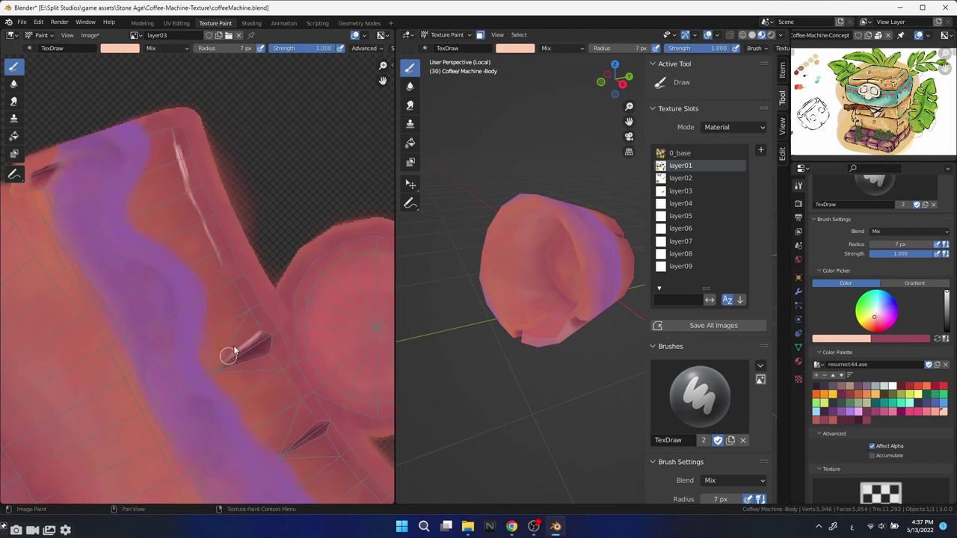
pyautogui.scroll(2, 233, 352)
pyautogui.moveTo(202, 333); pyautogui.dragTo(284, 318)
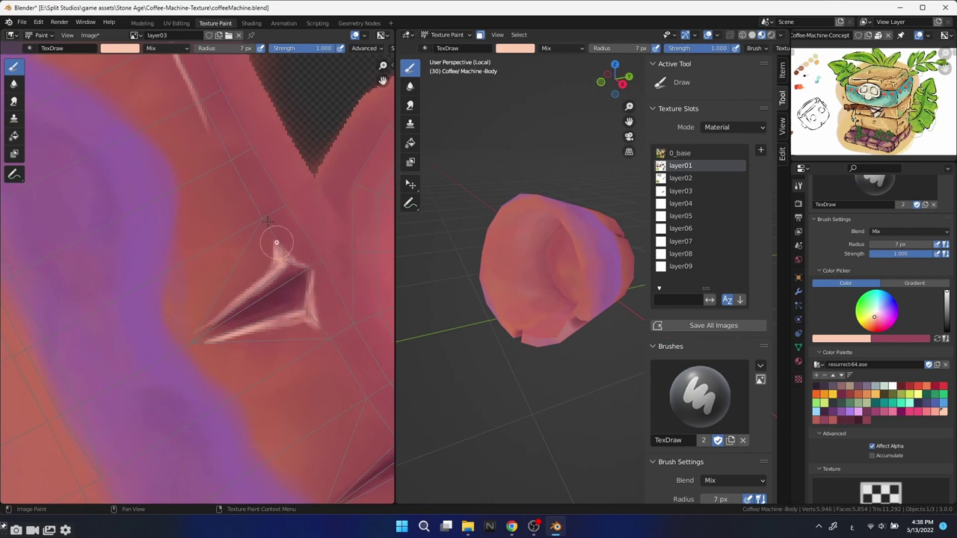
pyautogui.moveTo(276, 243); pyautogui.dragTo(228, 150)
pyautogui.moveTo(214, 64)
pyautogui.mouseDown()
pyautogui.moveTo(215, 124)
pyautogui.moveTo(240, 174)
pyautogui.mouseUp()
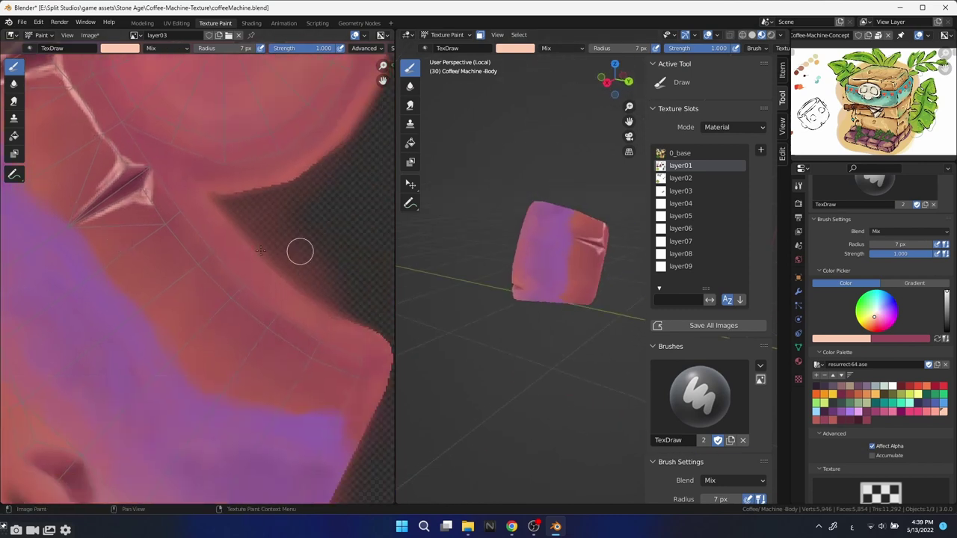
pyautogui.moveTo(159, 220)
pyautogui.mouseDown()
pyautogui.moveTo(231, 304)
pyautogui.moveTo(297, 346)
pyautogui.mouseUp()
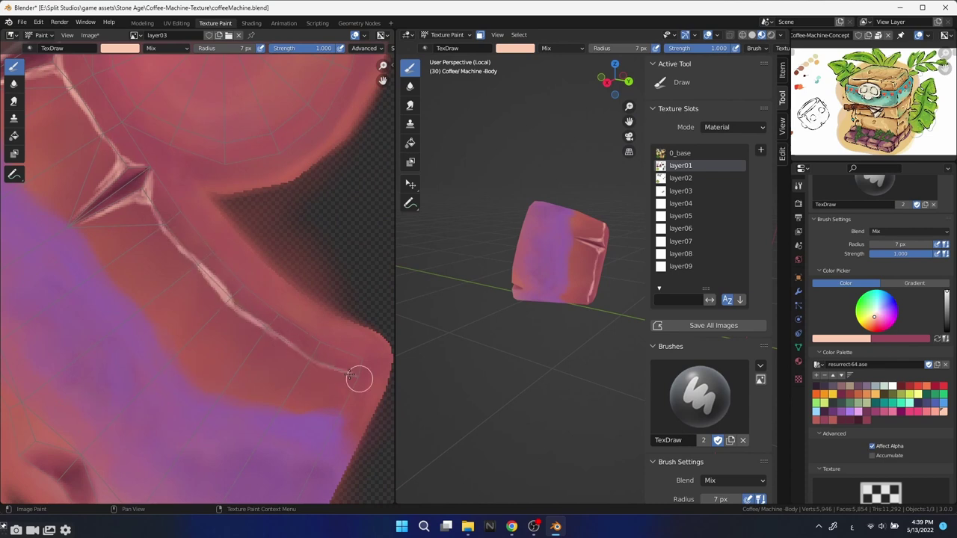
# Trace a pale highlight along the purple band's left edge.
pyautogui.scroll(-3, 278, 340)
pyautogui.moveTo(134, 283); pyautogui.dragTo(166, 282, button='middle')
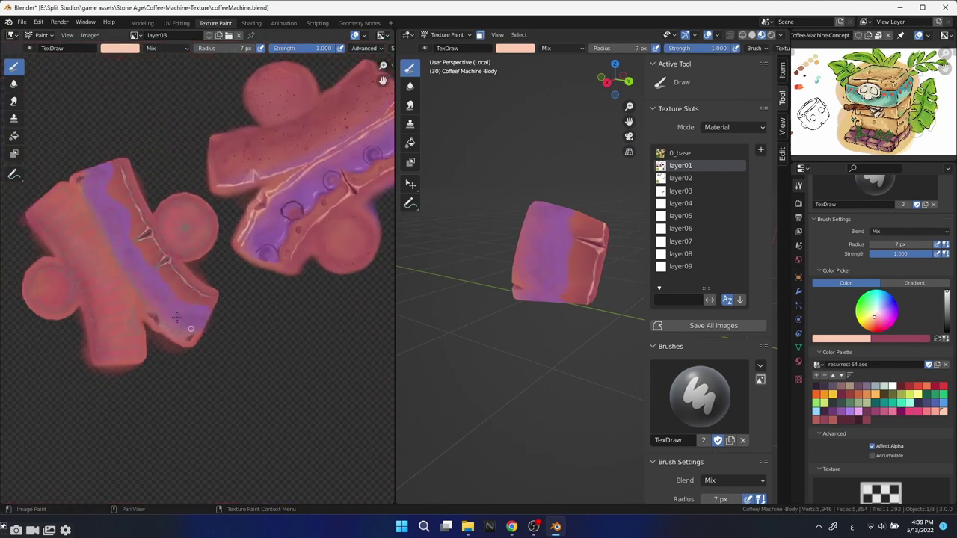
pyautogui.scroll(2, 166, 282)
pyautogui.scroll(2, 166, 282)
pyautogui.scroll(1, 225, 279)
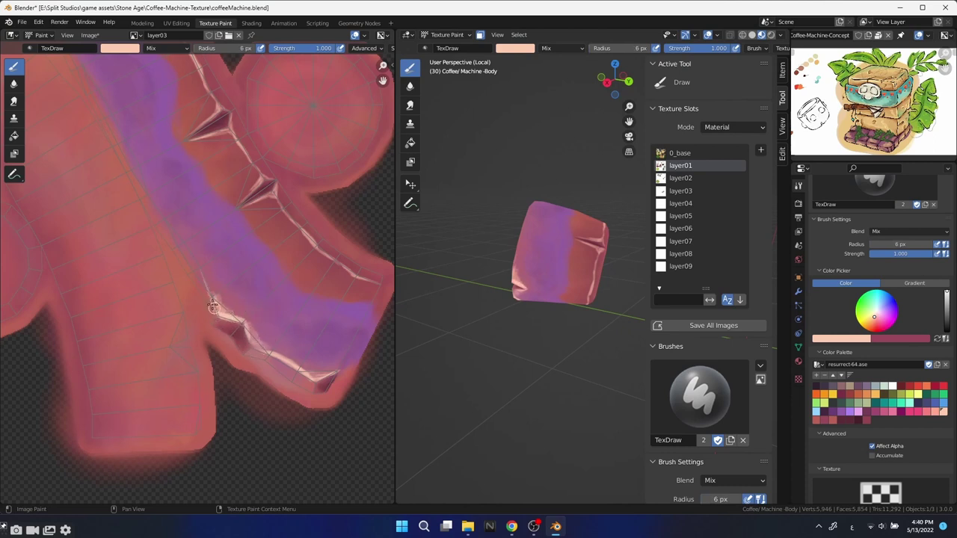
pyautogui.moveTo(523, 255); pyautogui.dragTo(508, 314, button='middle')
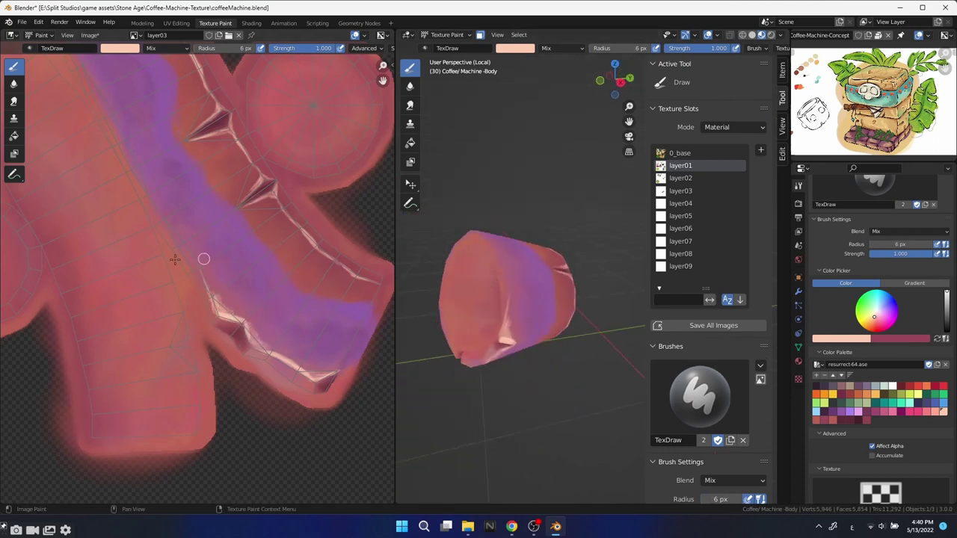
pyautogui.moveTo(172, 236); pyautogui.dragTo(234, 317, button='middle')
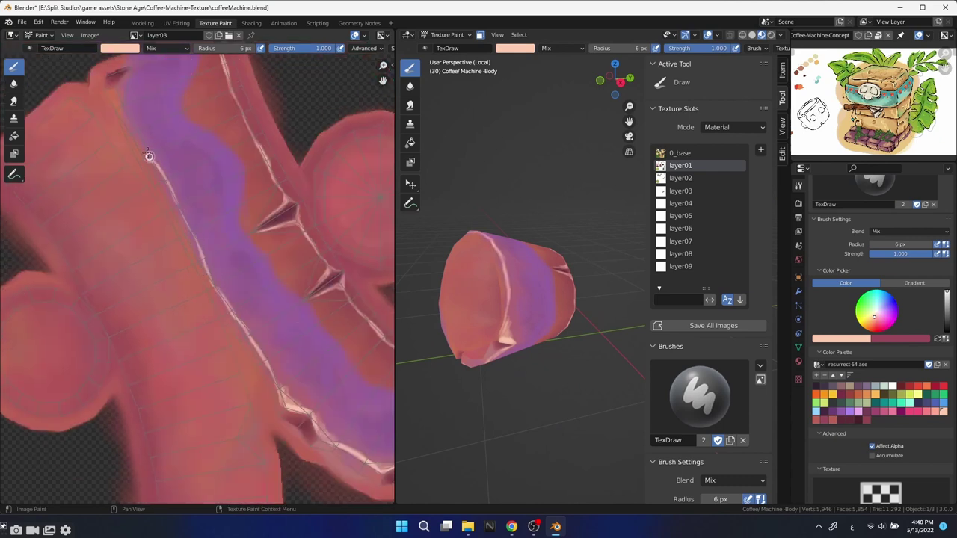
pyautogui.press('s')
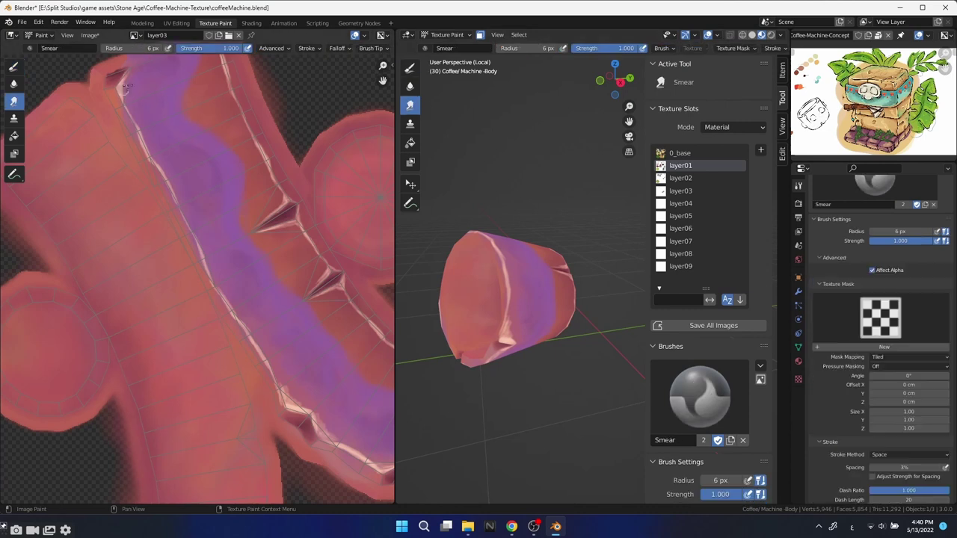
pyautogui.click(410, 69)
pyautogui.moveTo(313, 277); pyautogui.dragTo(283, 176, button='middle')
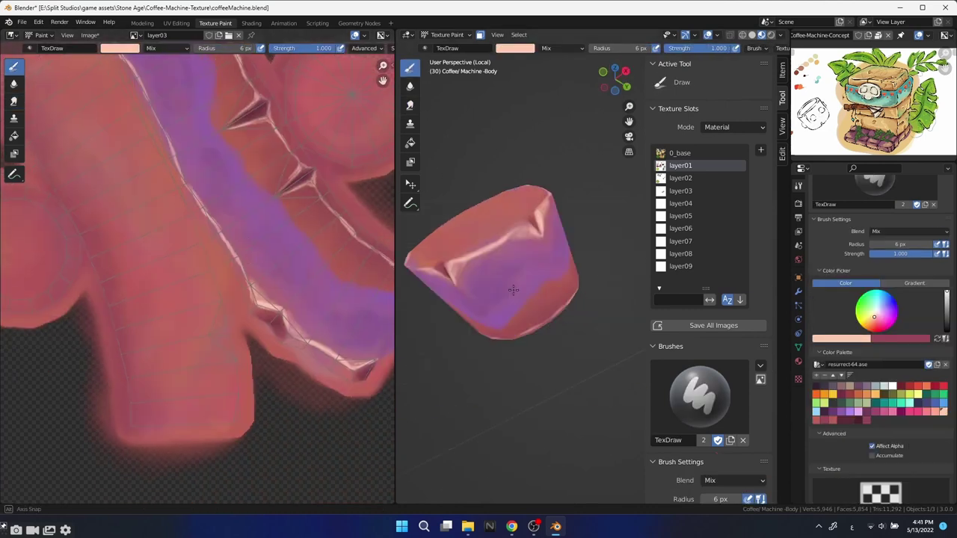
pyautogui.scroll(4, 516, 299)
pyautogui.moveTo(516, 299)
pyautogui.mouseDown(button='middle')
pyautogui.moveTo(536, 317)
pyautogui.moveTo(516, 314)
pyautogui.mouseUp(button='middle')
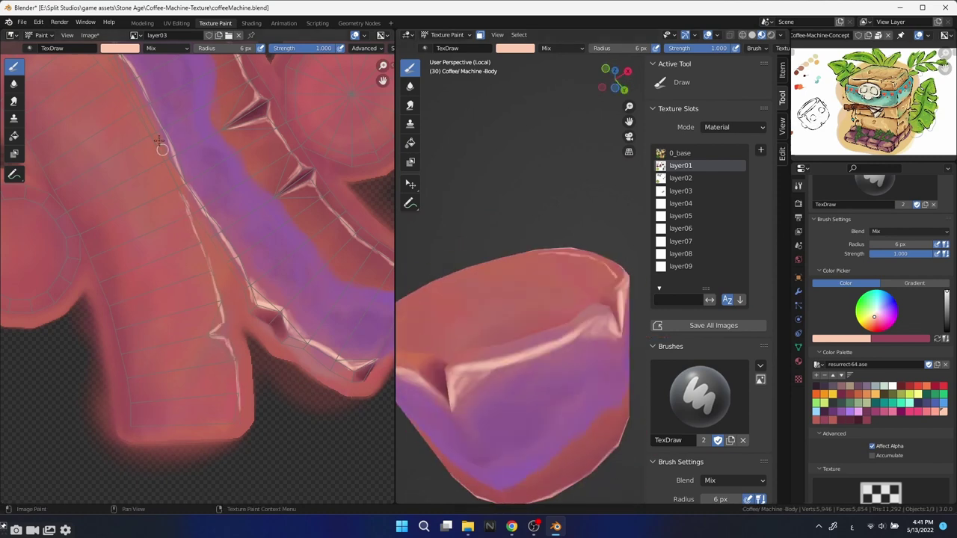
pyautogui.moveTo(161, 148); pyautogui.dragTo(235, 375, button='middle')
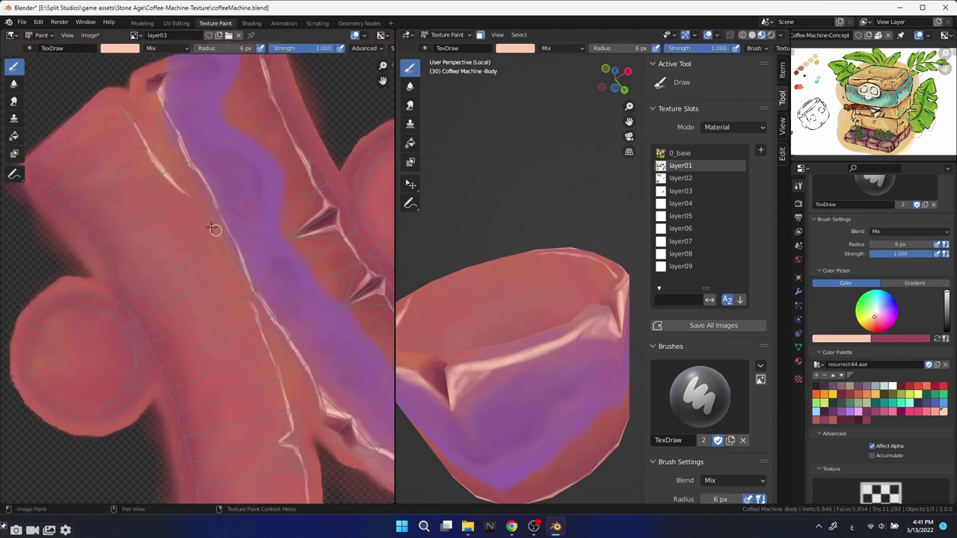
pyautogui.moveTo(183, 190); pyautogui.dragTo(234, 267)
# Paint a light peach highlight along the body's rim with the 23 px brush.
pyautogui.moveTo(395, 300); pyautogui.dragTo(236, 299)
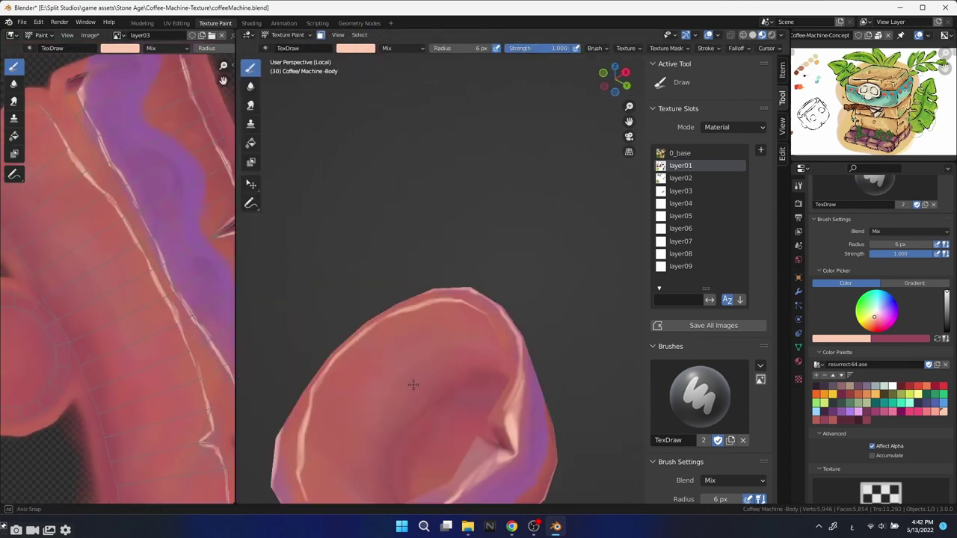
pyautogui.scroll(-2, 479, 359)
pyautogui.scroll(-3, 478, 359)
pyautogui.moveTo(576, 400)
pyautogui.mouseDown(button='middle')
pyautogui.moveTo(600, 413)
pyautogui.moveTo(521, 397)
pyautogui.moveTo(523, 389)
pyautogui.mouseUp(button='middle')
pyautogui.scroll(4, 524, 382)
pyautogui.scroll(2, 600, 342)
pyautogui.scroll(1, 600, 341)
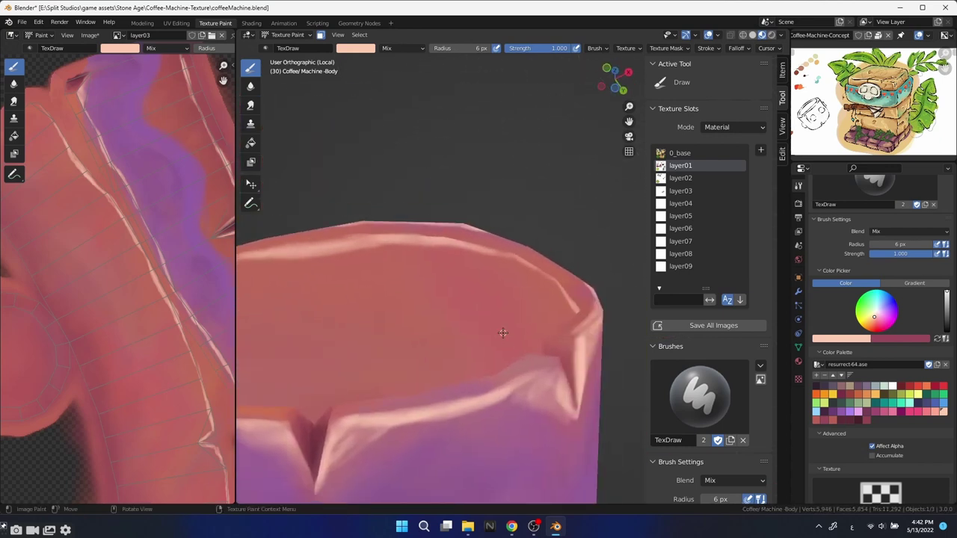
pyautogui.hotkey('ctrl', 'z')
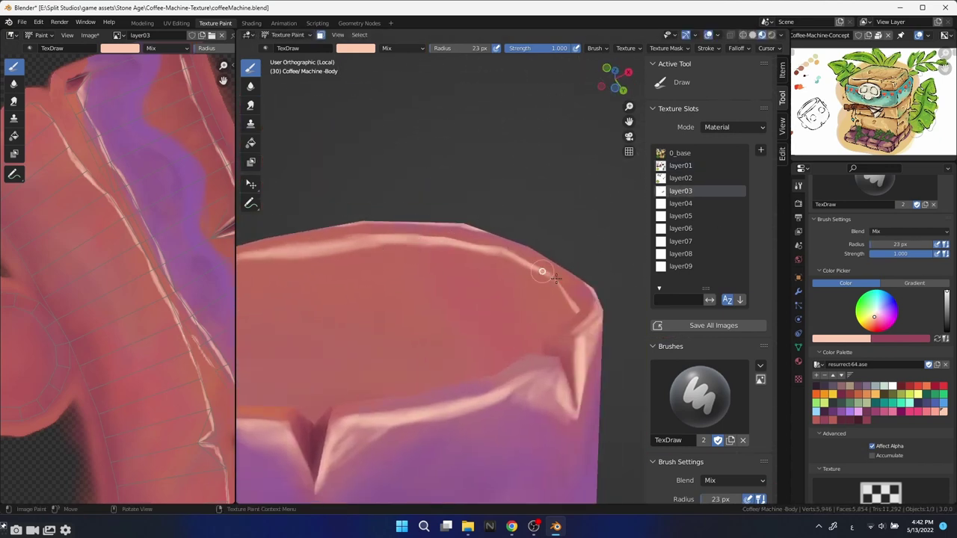
pyautogui.moveTo(543, 272)
pyautogui.mouseDown(button='middle')
pyautogui.moveTo(534, 214)
pyautogui.moveTo(501, 281)
pyautogui.mouseUp(button='middle')
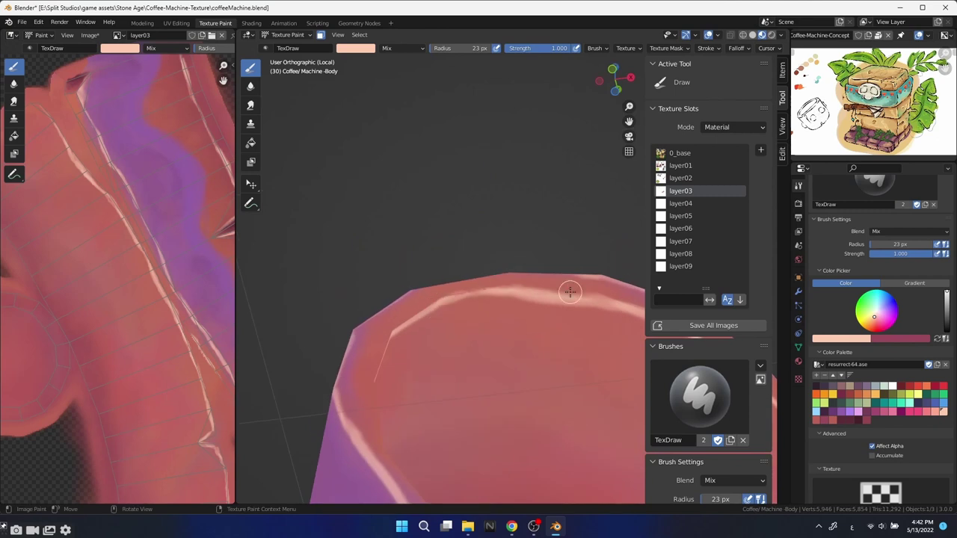
pyautogui.moveTo(570, 292)
pyautogui.mouseDown(button='middle')
pyautogui.moveTo(499, 406)
pyautogui.moveTo(419, 299)
pyautogui.mouseUp(button='middle')
pyautogui.scroll(3, 323, 200)
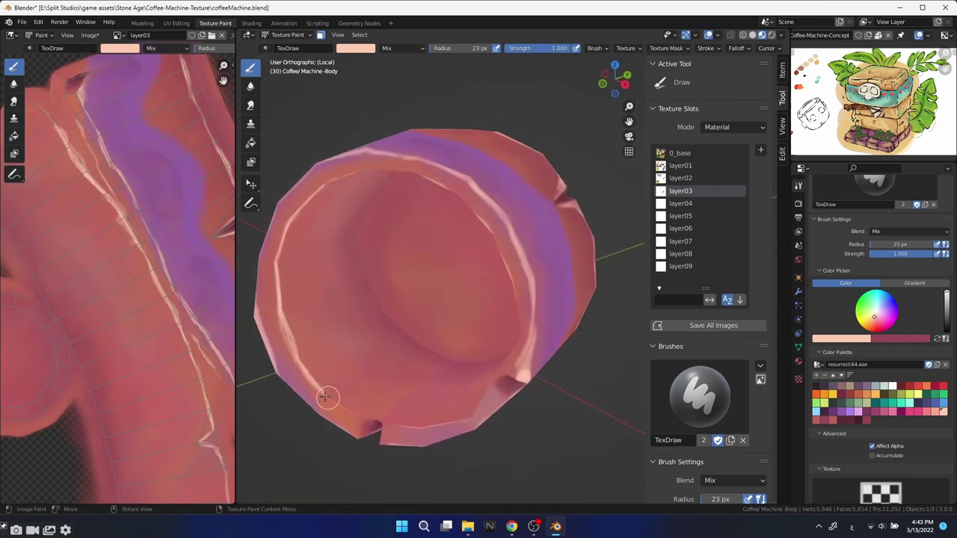
pyautogui.moveTo(450, 424); pyautogui.dragTo(494, 359, button='middle')
pyautogui.scroll(2, 510, 336)
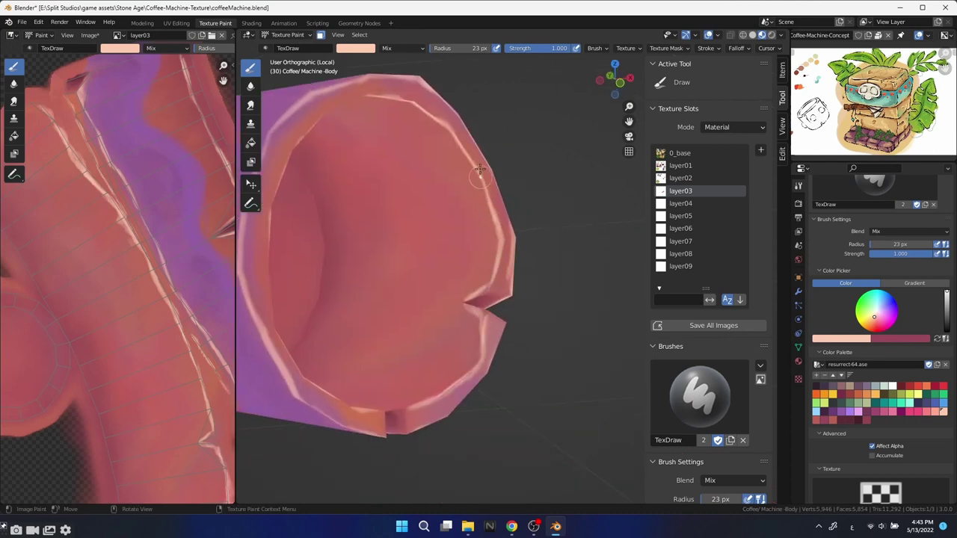
pyautogui.moveTo(401, 89); pyautogui.dragTo(465, 283, button='middle')
pyautogui.moveTo(296, 211); pyautogui.dragTo(296, 202)
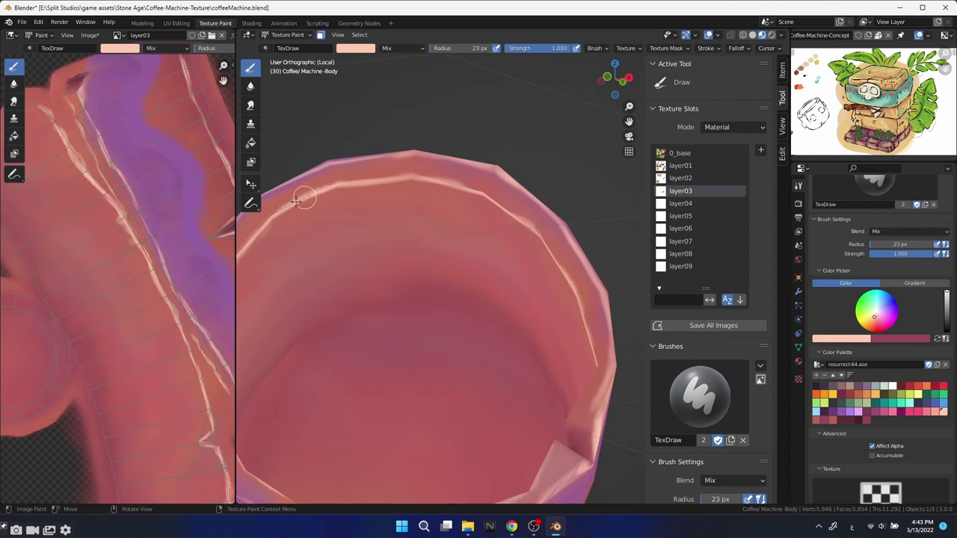
# Smear the rim highlight near the notch to soften it.
pyautogui.moveTo(263, 232); pyautogui.dragTo(375, 267, button='middle')
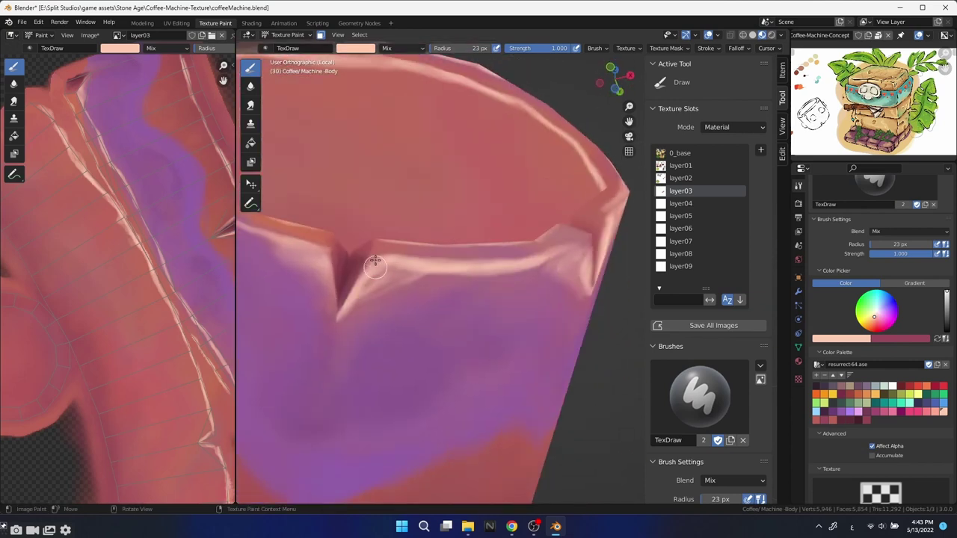
pyautogui.moveTo(393, 187); pyautogui.dragTo(371, 319, button='middle')
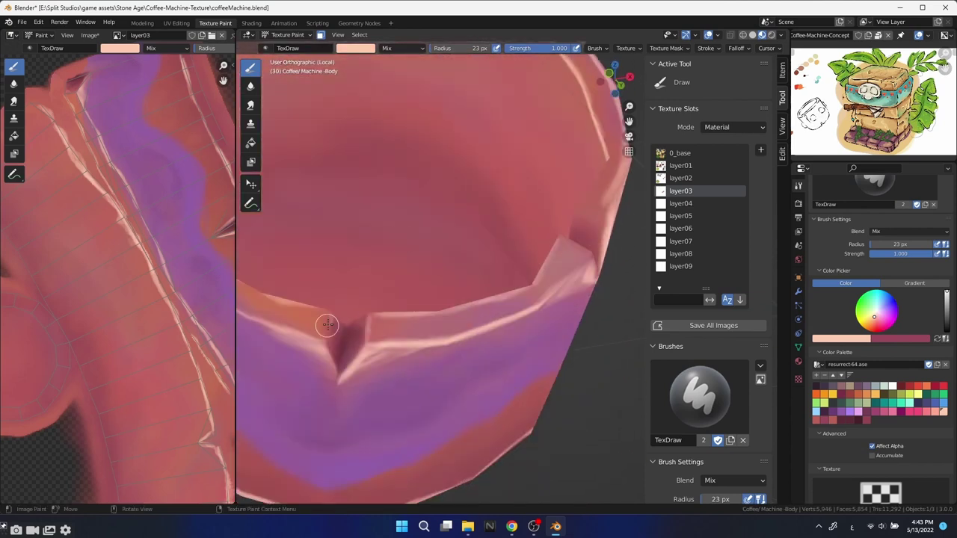
pyautogui.moveTo(377, 369); pyautogui.dragTo(354, 270, button='middle')
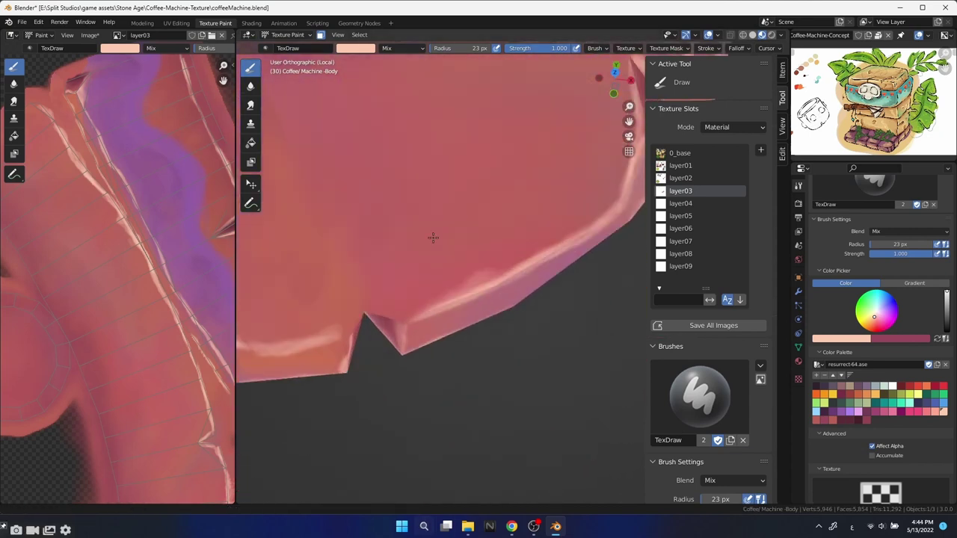
pyautogui.moveTo(427, 248)
pyautogui.mouseDown(button='middle')
pyautogui.moveTo(383, 231)
pyautogui.moveTo(371, 299)
pyautogui.mouseUp(button='middle')
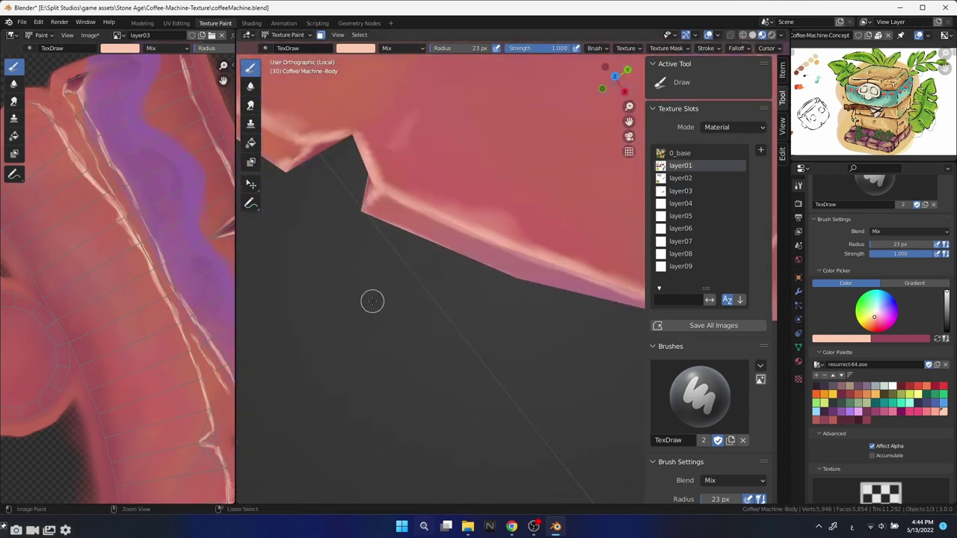
pyautogui.hotkey('shift', 'space')
pyautogui.moveTo(507, 214); pyautogui.dragTo(547, 221, button='middle')
pyautogui.scroll(5, 547, 222)
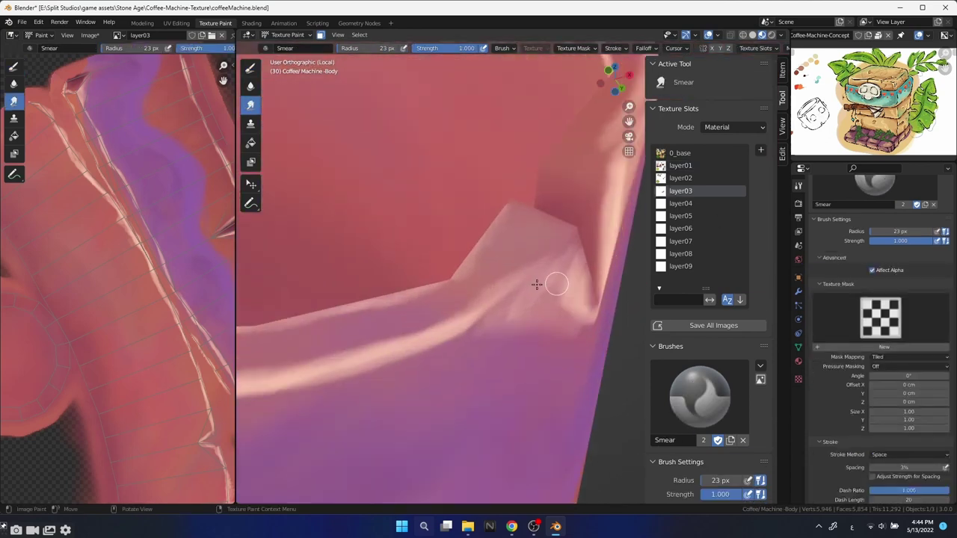
pyautogui.scroll(2, 538, 279)
pyautogui.hotkey('shift', 'space')
# Paint a light highlight along the crease, then shrink the brush to 5 and 2 px.
pyautogui.scroll(3, 128, 342)
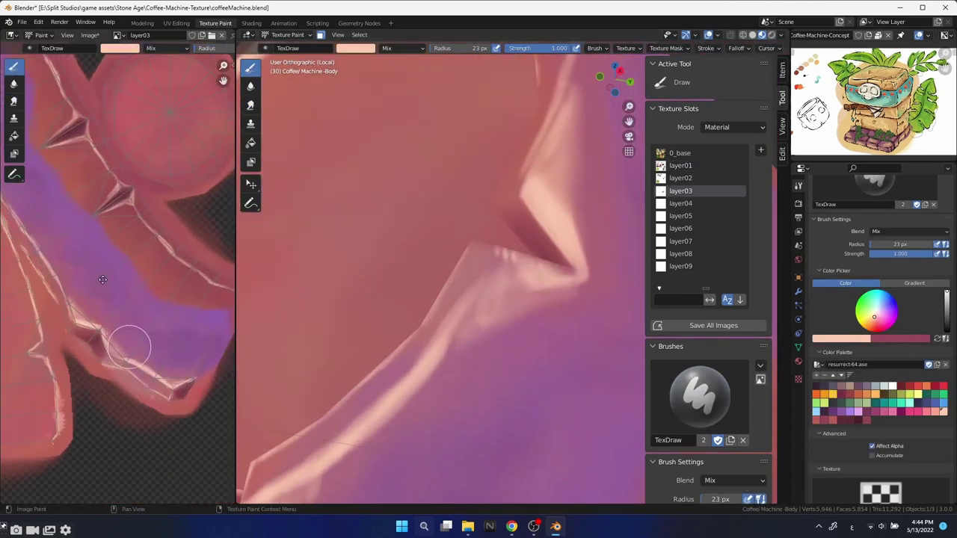
pyautogui.moveTo(128, 342)
pyautogui.mouseDown(button='middle')
pyautogui.moveTo(160, 278)
pyautogui.moveTo(171, 331)
pyautogui.mouseUp(button='middle')
pyautogui.scroll(2, 71, 193)
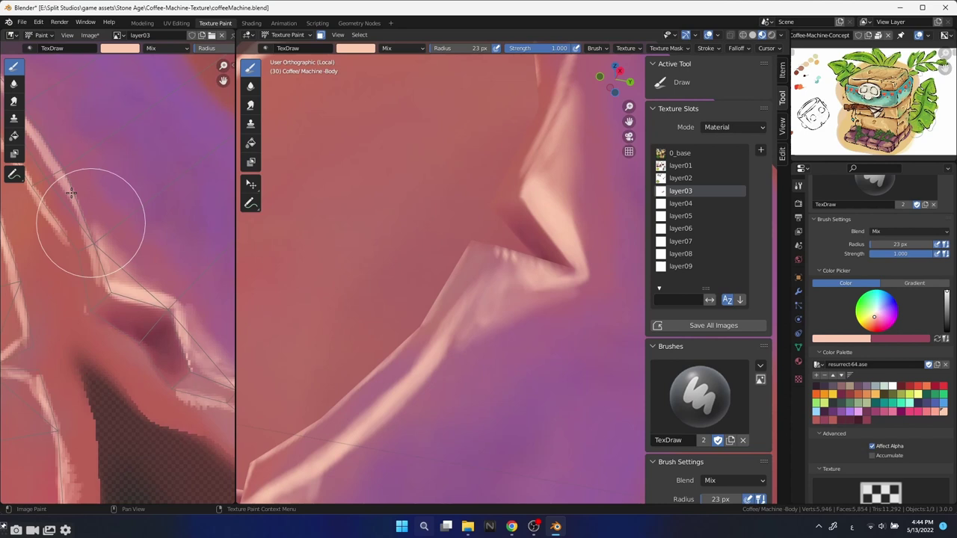
pyautogui.moveTo(191, 281); pyautogui.dragTo(179, 329)
pyautogui.press('f')
pyautogui.click(182, 344)
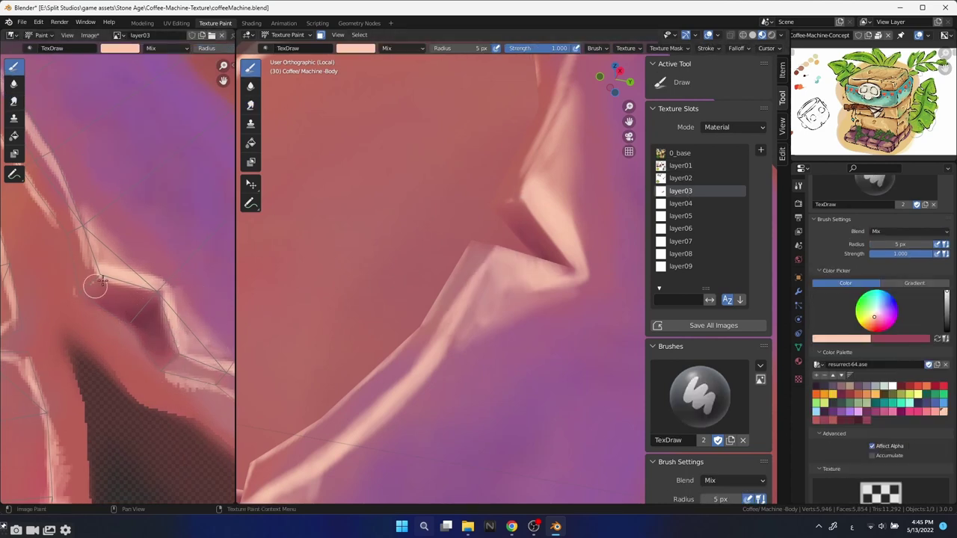
pyautogui.hotkey('ctrl', 'z')
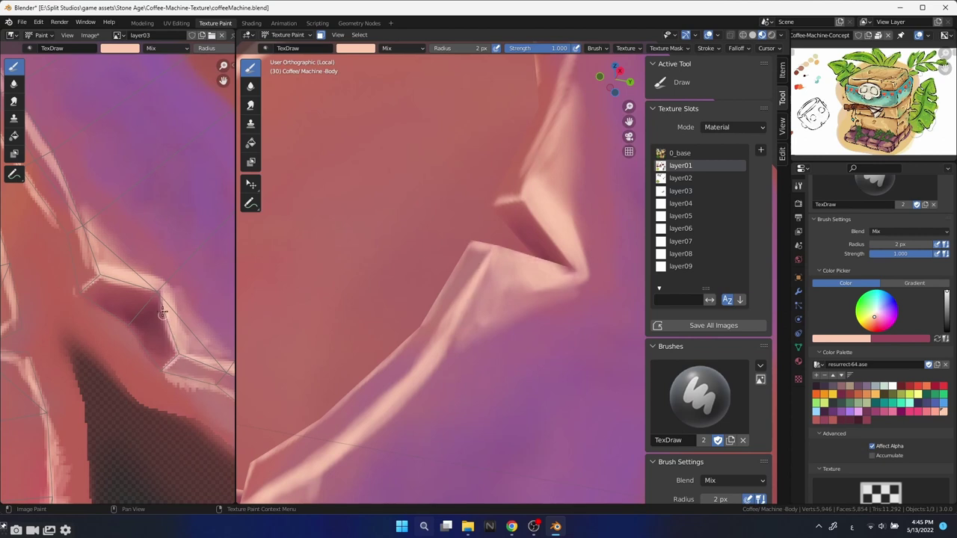
pyautogui.moveTo(411, 252)
pyautogui.mouseDown(button='middle')
pyautogui.moveTo(452, 195)
pyautogui.moveTo(453, 277)
pyautogui.moveTo(427, 325)
pyautogui.moveTo(428, 258)
pyautogui.mouseUp(button='middle')
pyautogui.hotkey('ctrl', 'z')
# Sample a pink-purple colour from the texture.
pyautogui.scroll(-3, 398, 302)
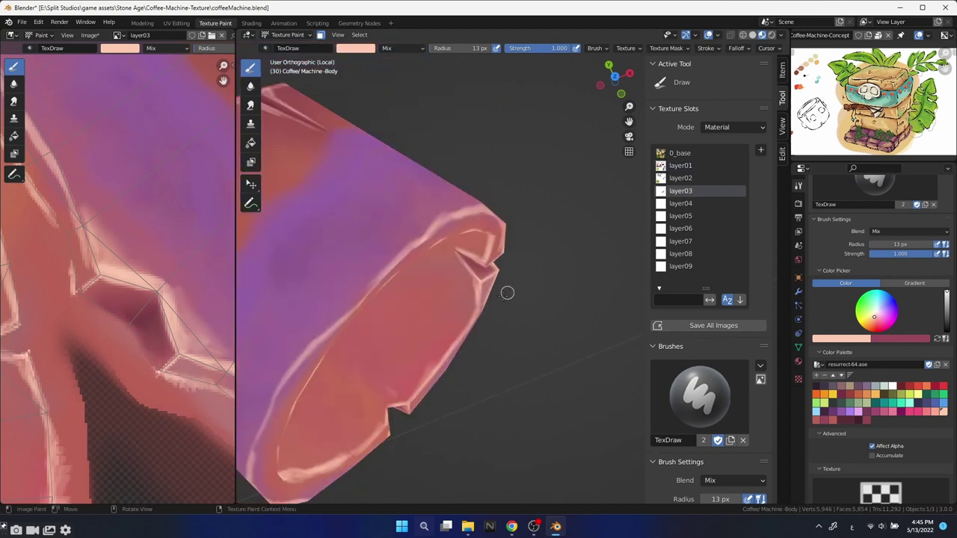
pyautogui.scroll(-2, 507, 291)
pyautogui.moveTo(237, 329)
pyautogui.mouseDown()
pyautogui.moveTo(461, 329)
pyautogui.moveTo(364, 333)
pyautogui.mouseUp()
pyautogui.scroll(-3, 314, 303)
pyautogui.scroll(2, 314, 303)
pyautogui.moveTo(449, 314); pyautogui.dragTo(478, 299, button='middle')
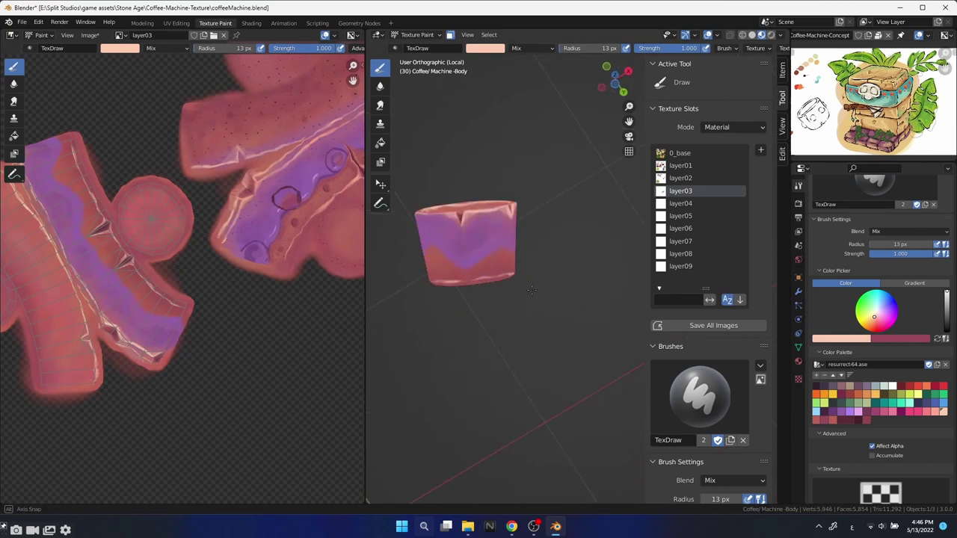
pyautogui.scroll(2, 486, 291)
pyautogui.scroll(2, 310, 309)
pyautogui.scroll(1, 310, 309)
pyautogui.press('s')
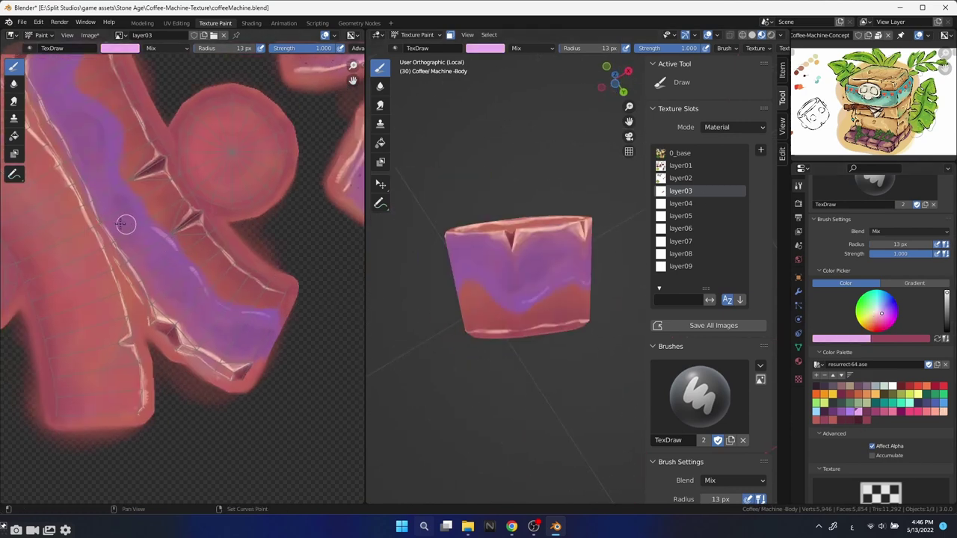
# Set the dark purple draw brush to 23 px over the purple band area.
pyautogui.moveTo(125, 224); pyautogui.dragTo(234, 290, button='middle')
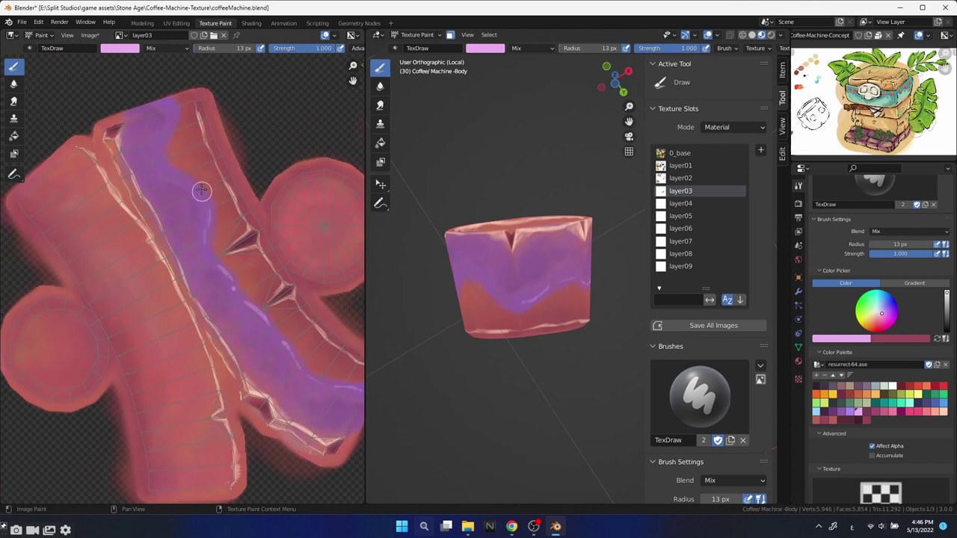
pyautogui.press('Up')
pyautogui.press('Up')
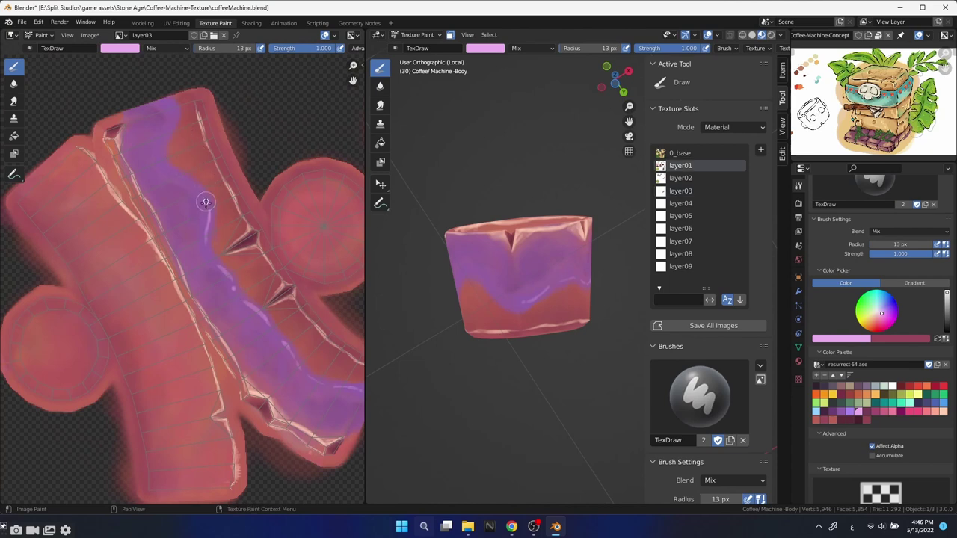
pyautogui.scroll(2, 189, 145)
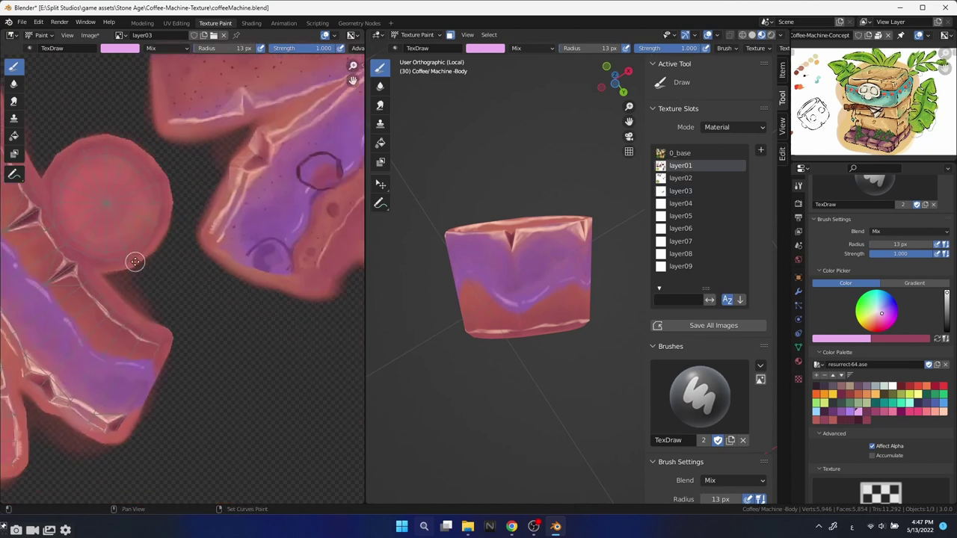
pyautogui.scroll(1, 132, 261)
pyautogui.scroll(2, 150, 325)
pyautogui.scroll(2, 425, 284)
pyautogui.moveTo(365, 360); pyautogui.dragTo(249, 360)
pyautogui.scroll(2, 449, 314)
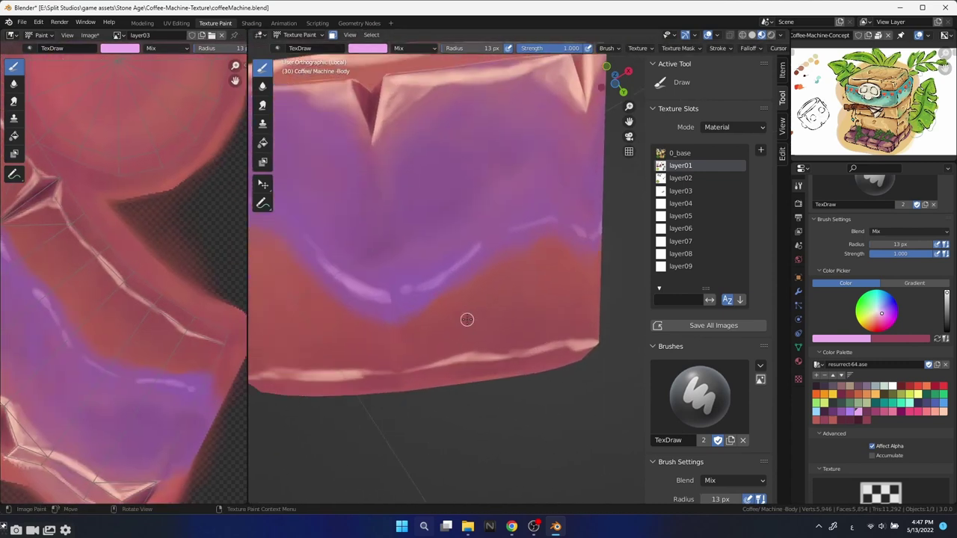
pyautogui.hotkey('shift', 'space')
pyautogui.press('Down')
pyautogui.press('Down')
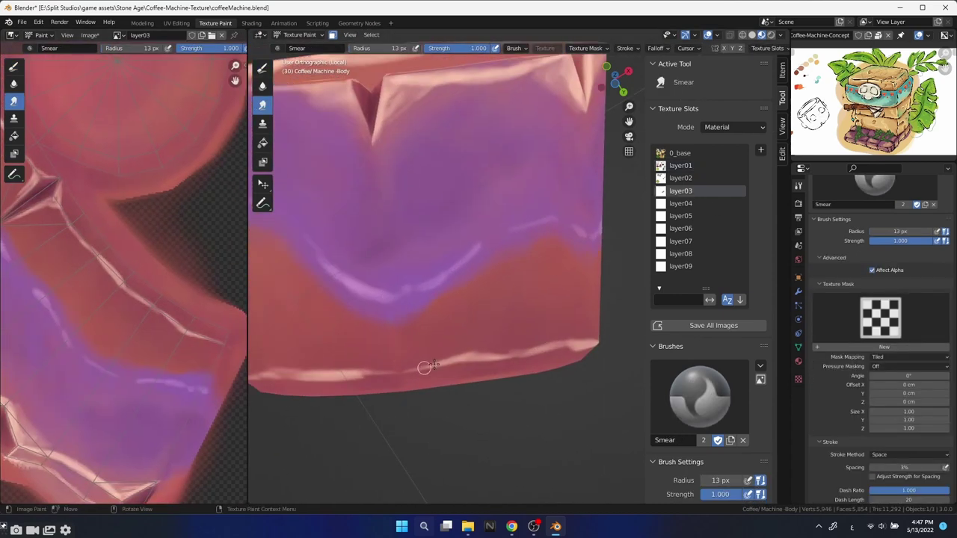
pyautogui.hotkey('shift', 'space')
pyautogui.press('f')
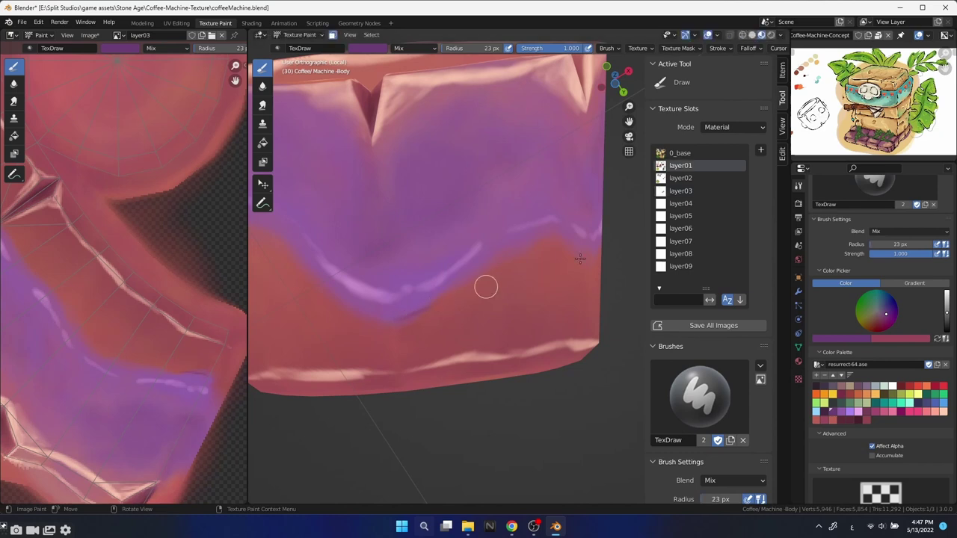
pyautogui.click(429, 306)
pyautogui.scroll(2, 527, 232)
pyautogui.scroll(2, 415, 161)
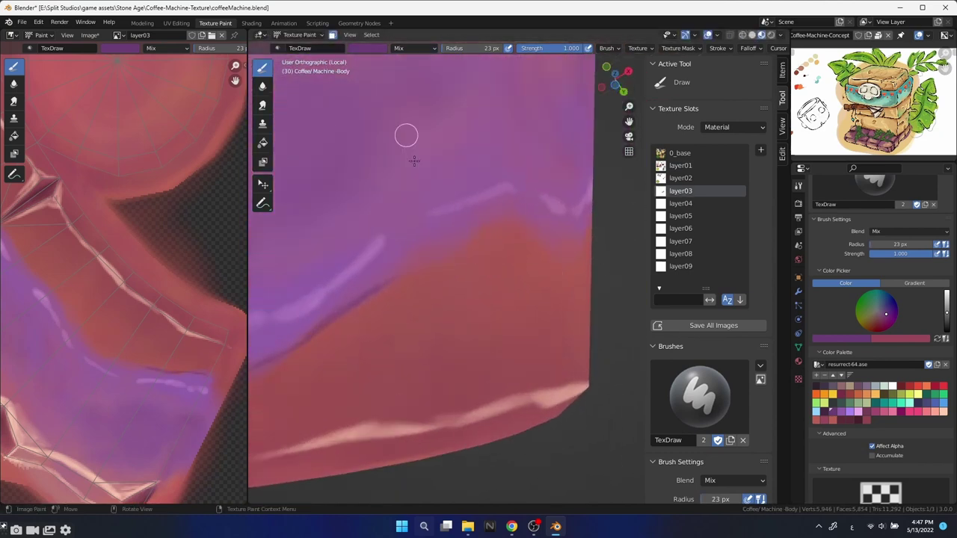
# Darken the purple band's edges with several strokes along the folded texture.
pyautogui.moveTo(249, 405); pyautogui.dragTo(521, 405)
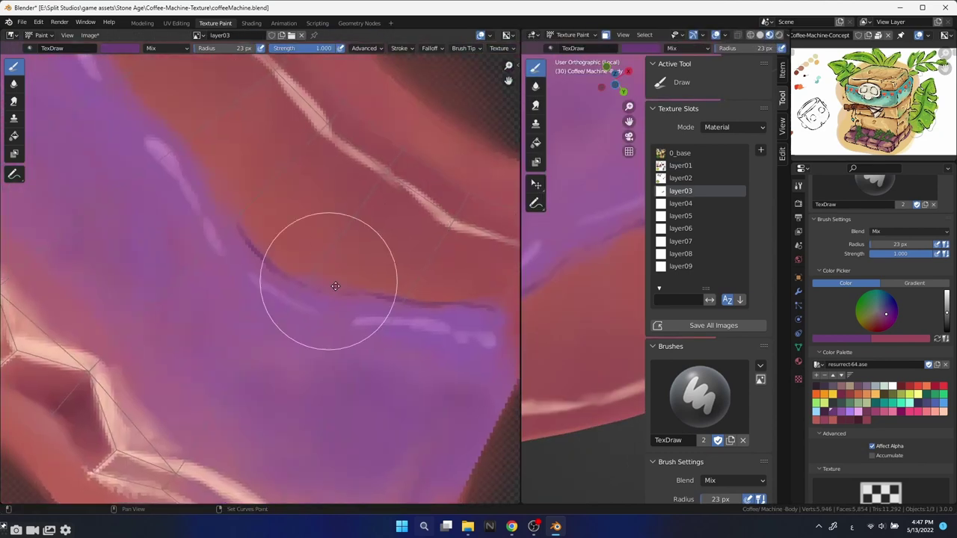
pyautogui.scroll(3, 332, 277)
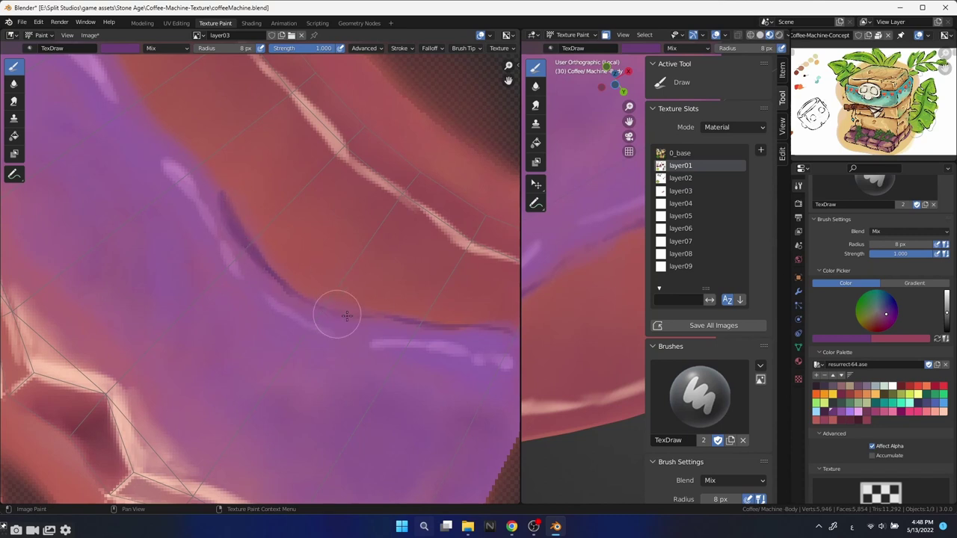
pyautogui.moveTo(250, 231); pyautogui.dragTo(359, 314, button='middle')
pyautogui.moveTo(356, 300)
pyautogui.mouseDown()
pyautogui.moveTo(299, 257)
pyautogui.moveTo(258, 176)
pyautogui.mouseUp()
pyautogui.moveTo(206, 109); pyautogui.dragTo(254, 249, button='middle')
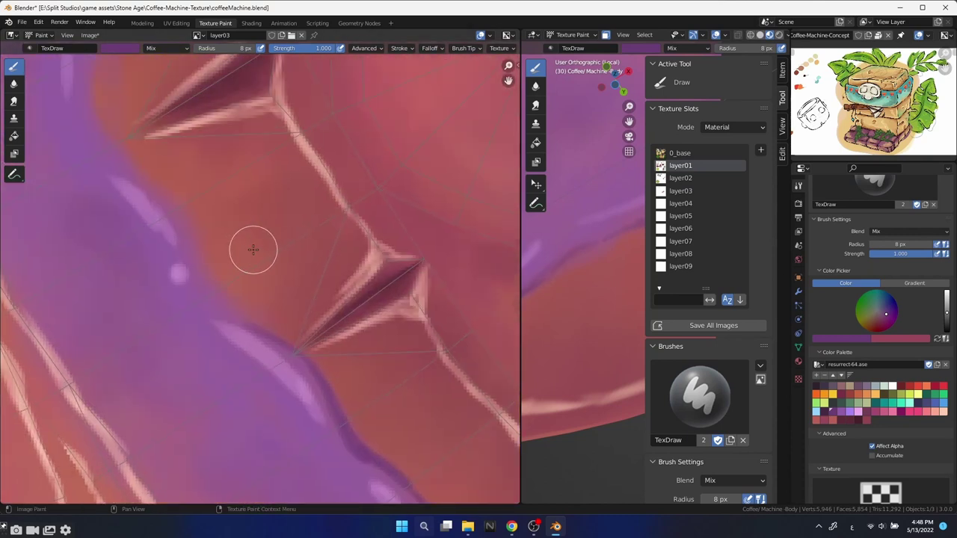
pyautogui.moveTo(196, 238); pyautogui.dragTo(238, 322)
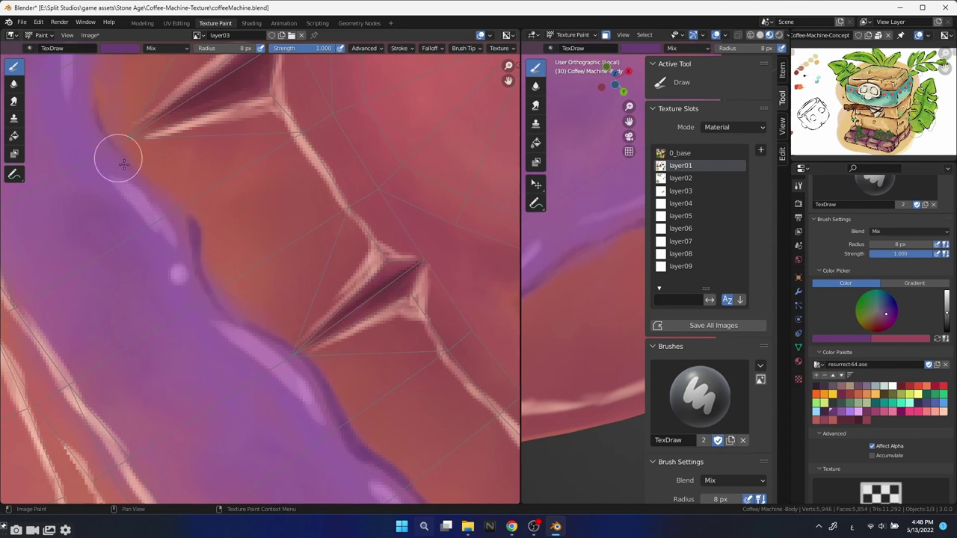
pyautogui.moveTo(114, 77)
pyautogui.mouseDown(button='middle')
pyautogui.moveTo(305, 299)
pyautogui.moveTo(278, 209)
pyautogui.mouseUp(button='middle')
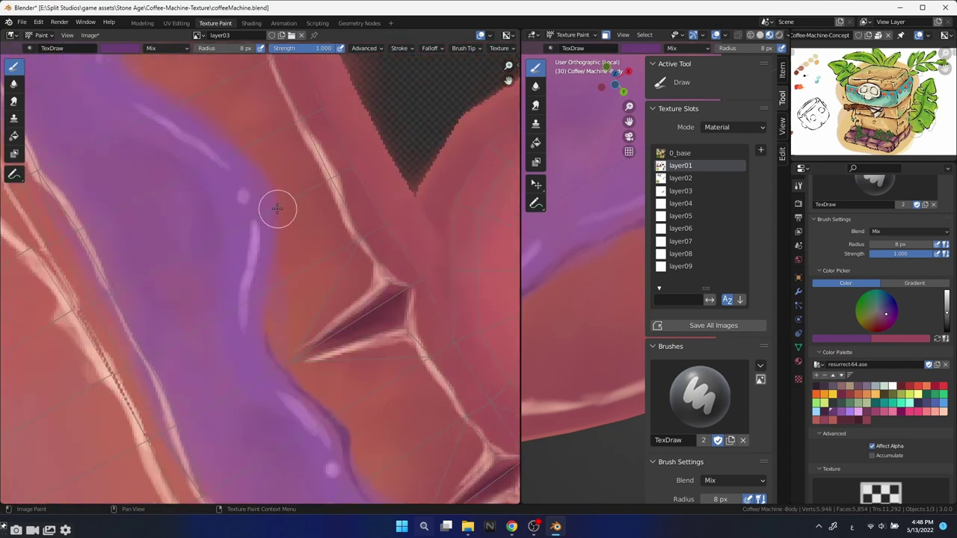
pyautogui.moveTo(274, 265); pyautogui.dragTo(267, 333)
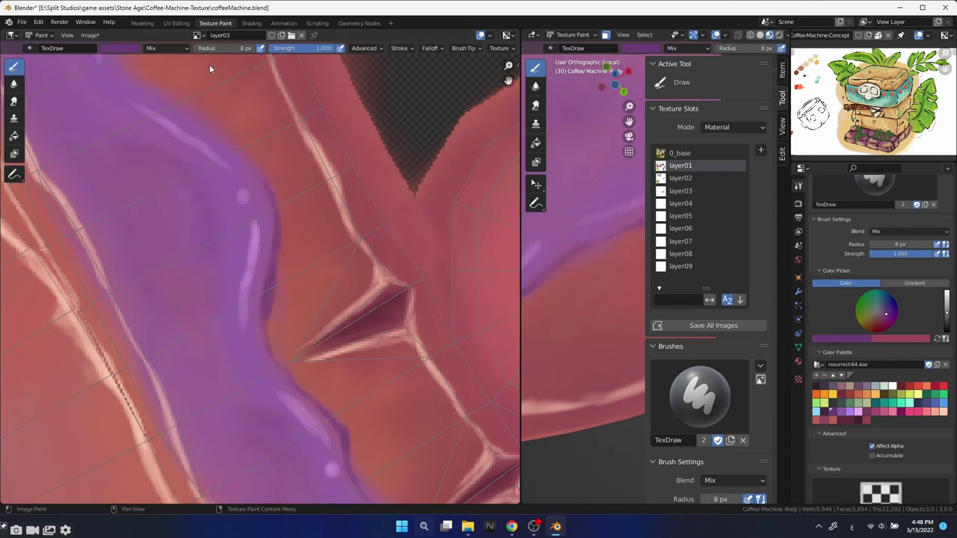
pyautogui.moveTo(210, 68); pyautogui.dragTo(338, 262, button='middle')
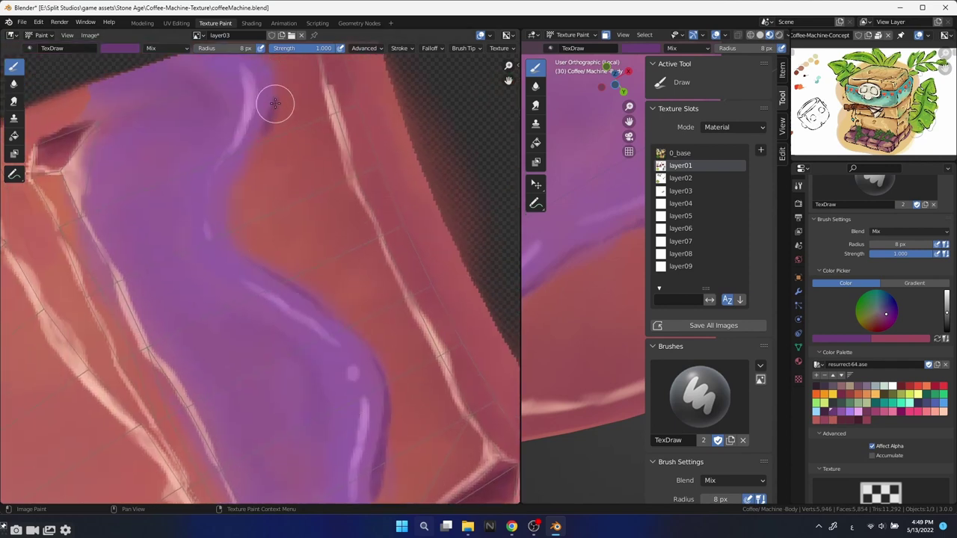
pyautogui.moveTo(275, 103); pyautogui.dragTo(234, 189)
pyautogui.moveTo(265, 199); pyautogui.dragTo(279, 247, button='middle')
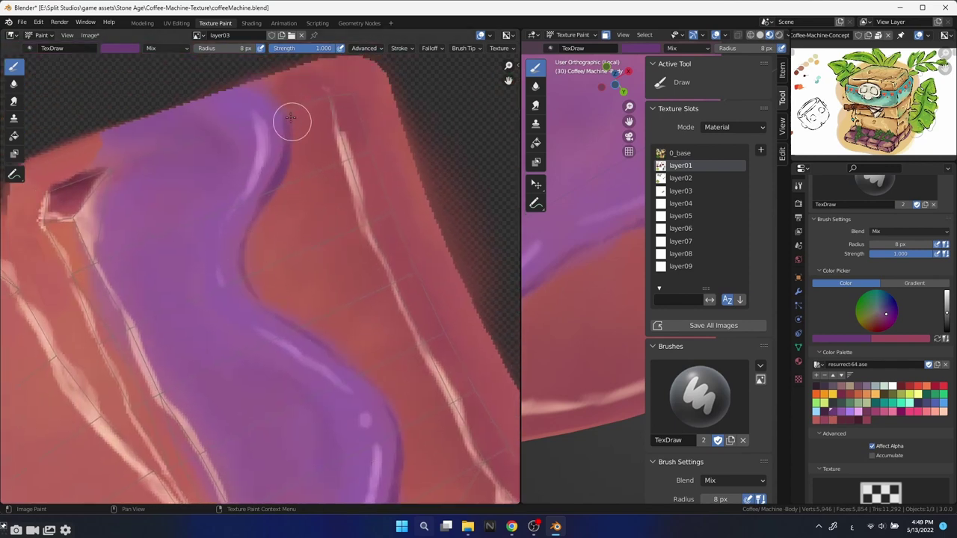
# Set the brush to 21 px, sample pink, and paint over the band's upper edge.
pyautogui.scroll(-4, 370, 211)
pyautogui.scroll(2, 355, 316)
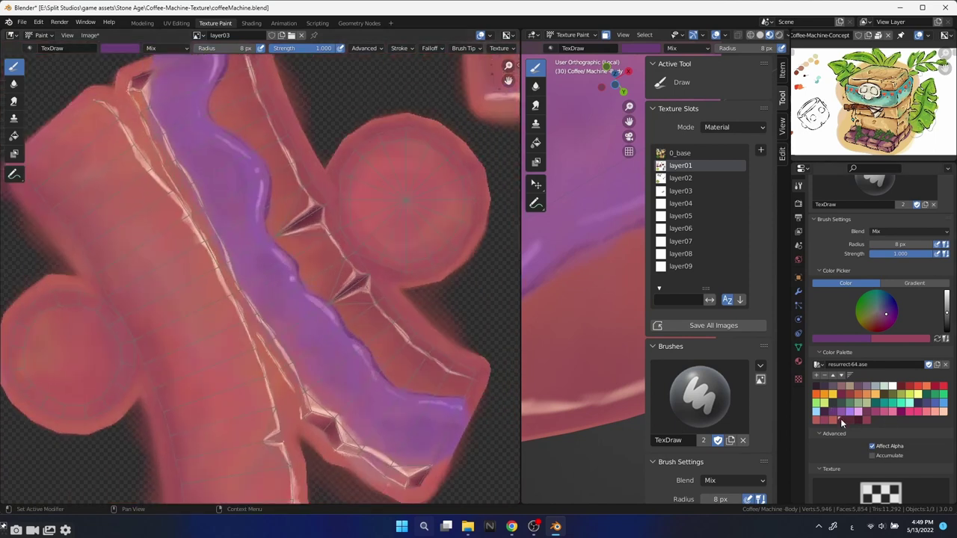
pyautogui.click(843, 423)
pyautogui.scroll(1, 416, 337)
pyautogui.press('f')
pyautogui.click(438, 341)
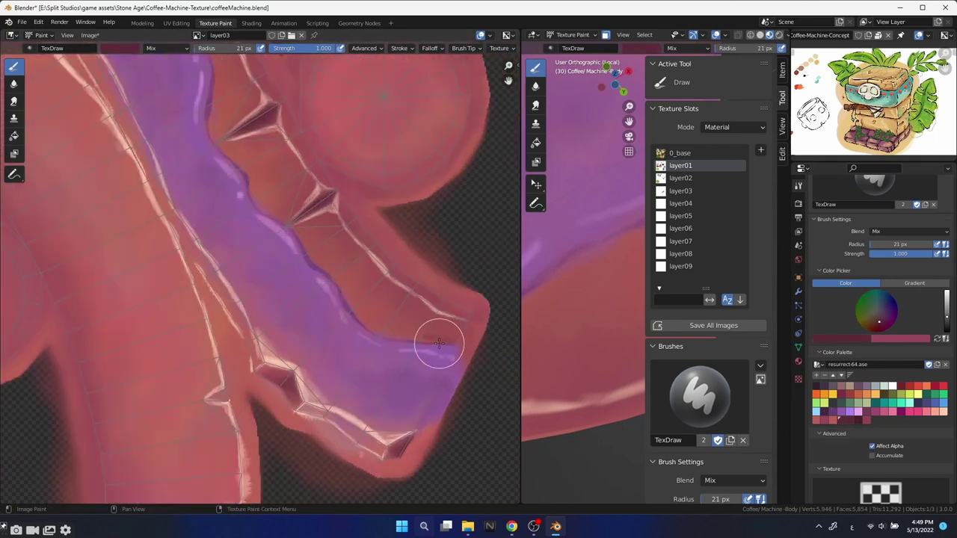
pyautogui.press('s')
pyautogui.moveTo(395, 332)
pyautogui.mouseDown()
pyautogui.moveTo(347, 282)
pyautogui.moveTo(431, 303)
pyautogui.mouseUp()
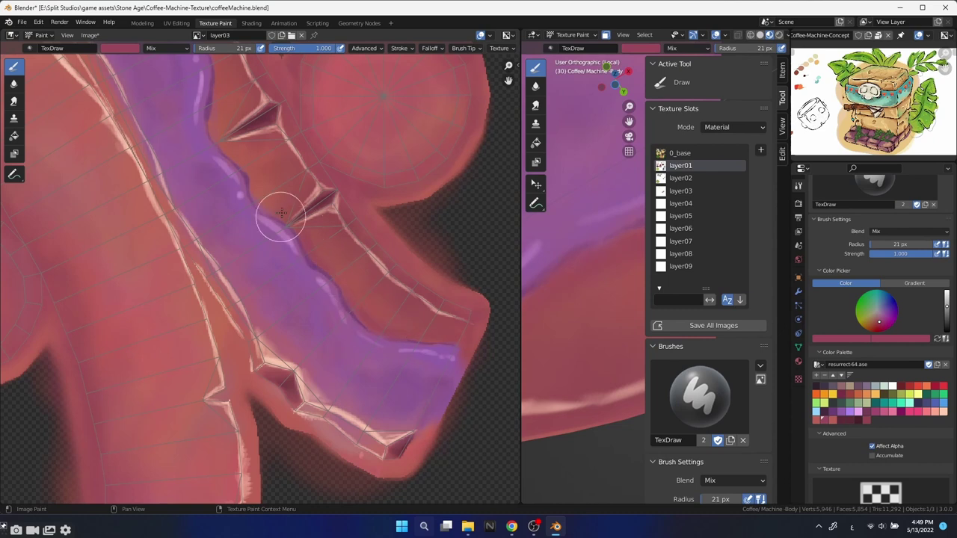
# Paint pink along the band's right edge, switch to Smear, and make layer03 the paint target.
pyautogui.moveTo(252, 186); pyautogui.dragTo(364, 366, button='middle')
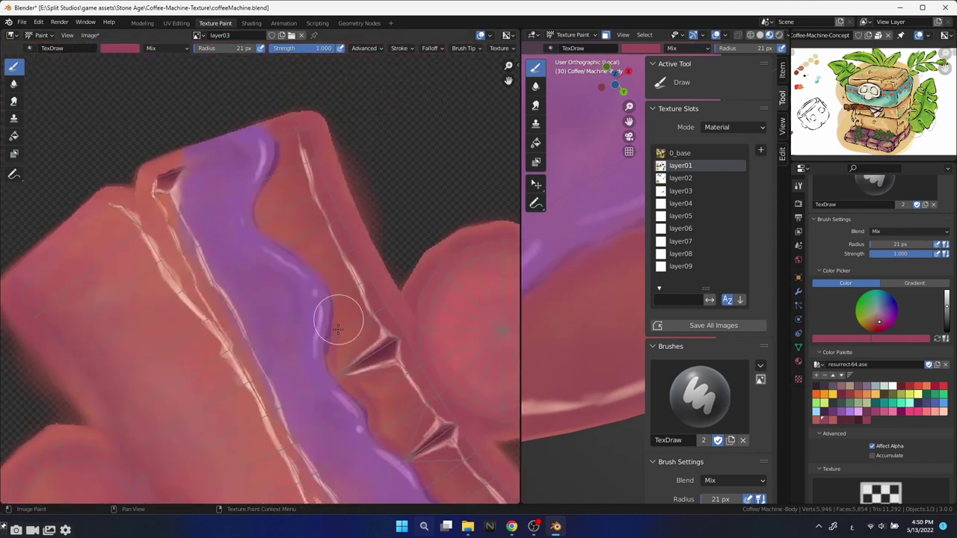
pyautogui.moveTo(267, 194); pyautogui.dragTo(289, 239)
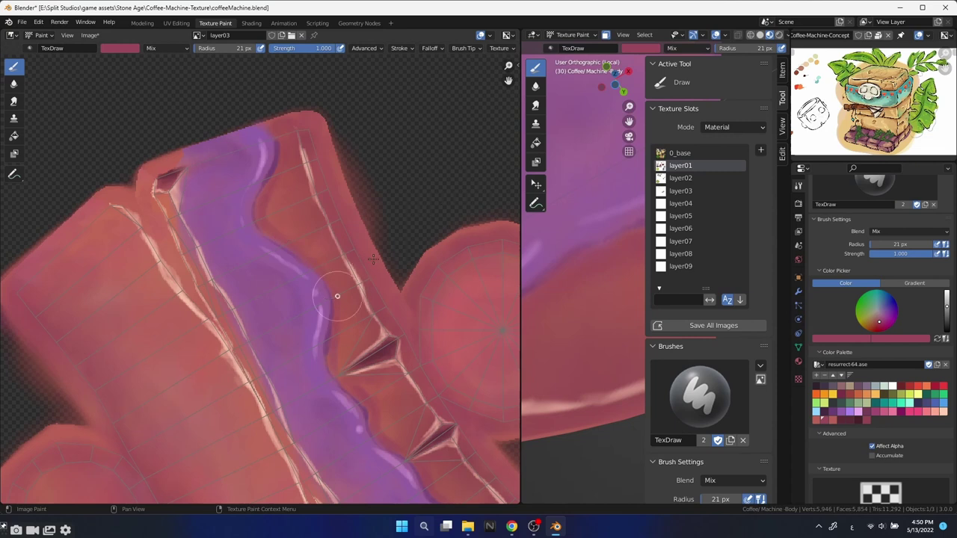
pyautogui.press('3')
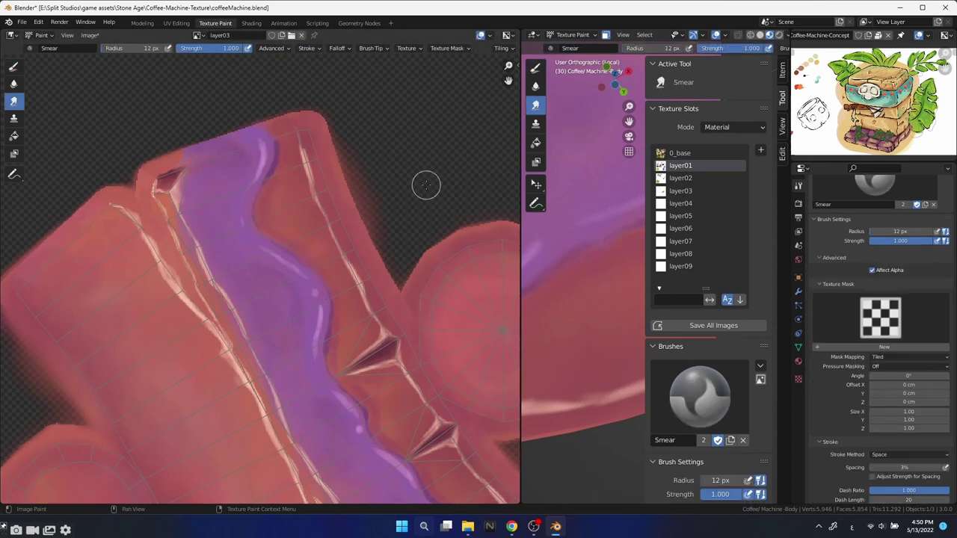
pyautogui.scroll(-5, 427, 186)
pyautogui.moveTo(426, 185); pyautogui.dragTo(424, 271, button='middle')
pyautogui.click(709, 178)
pyautogui.click(709, 190)
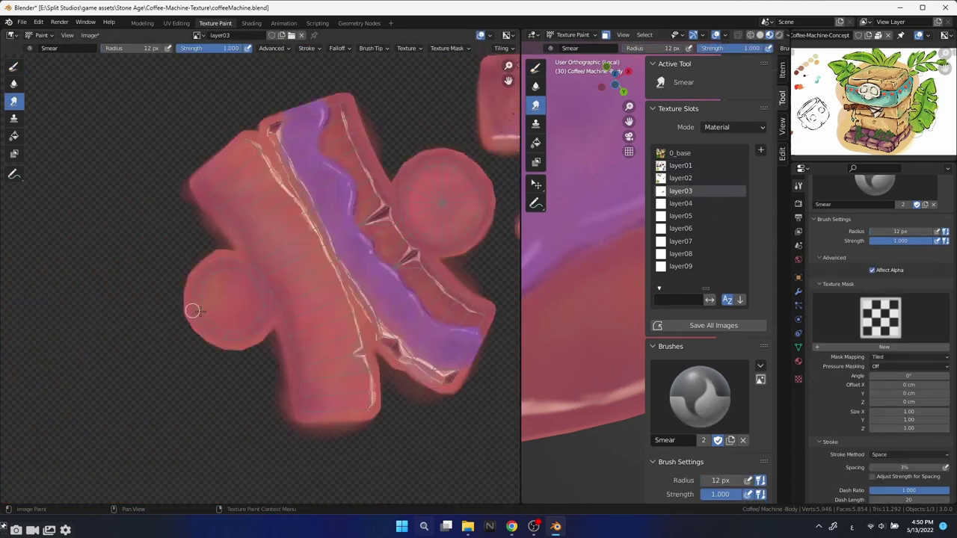
# Return to the Draw brush with a 97 px radius and 0.267 strength for soft shading.
pyautogui.press('1')
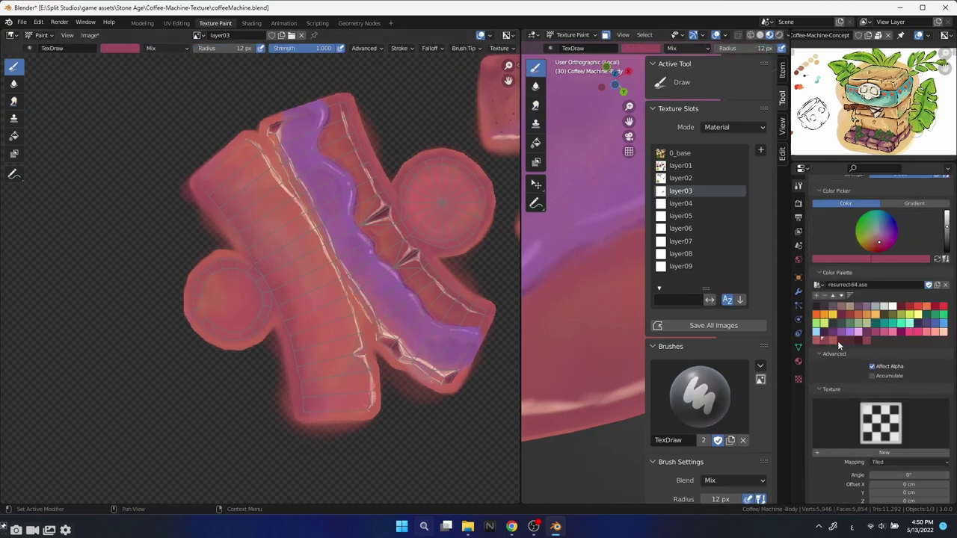
pyautogui.hotkey('ctrl', 'z')
pyautogui.scroll(2, 927, 255)
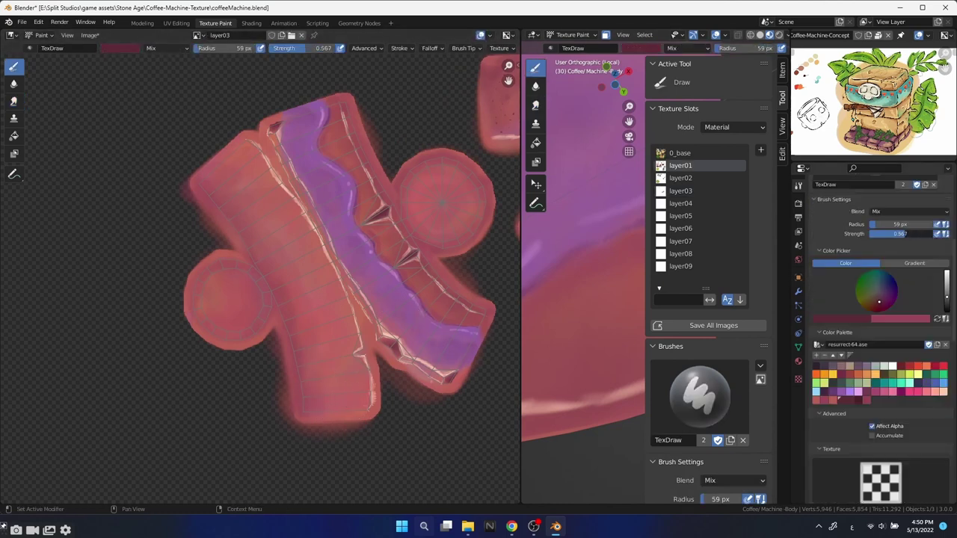
pyautogui.hotkey('shift', 'f')
pyautogui.click(316, 402)
pyautogui.press('f')
pyautogui.click(335, 390)
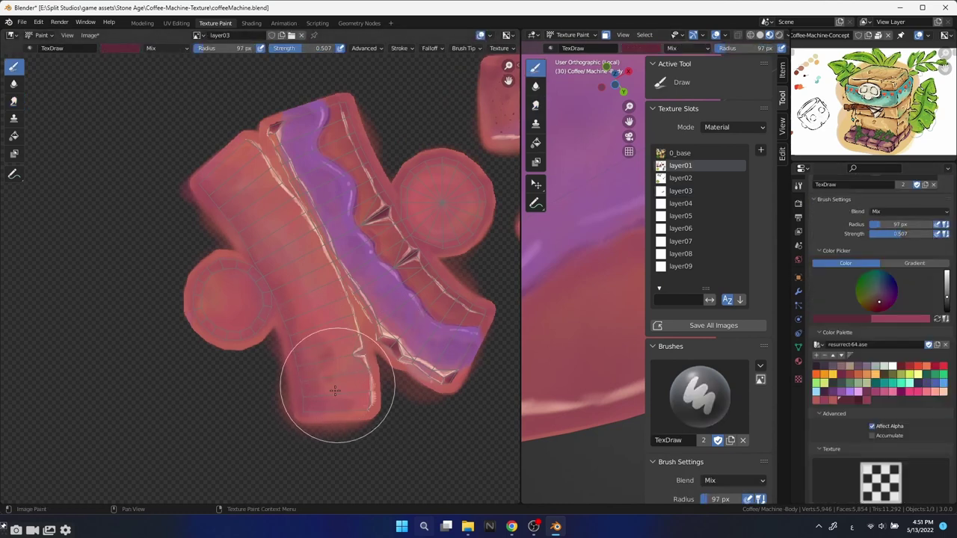
pyautogui.hotkey('shift', 'f')
pyautogui.click(352, 336)
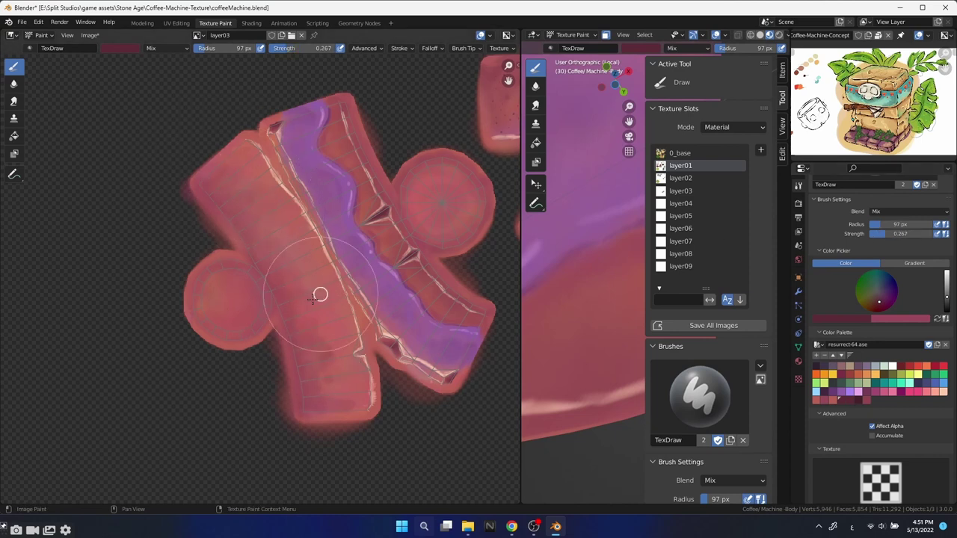
# Sample a darker pink from the body and set a 21 px brush at about 0.37 strength.
pyautogui.press('s')
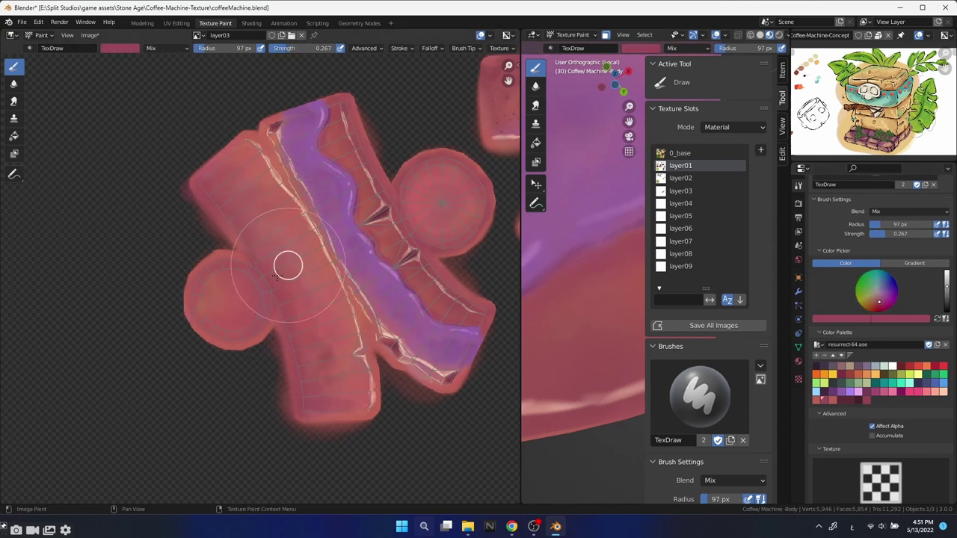
pyautogui.press('s')
pyautogui.press('f')
pyautogui.click(349, 359)
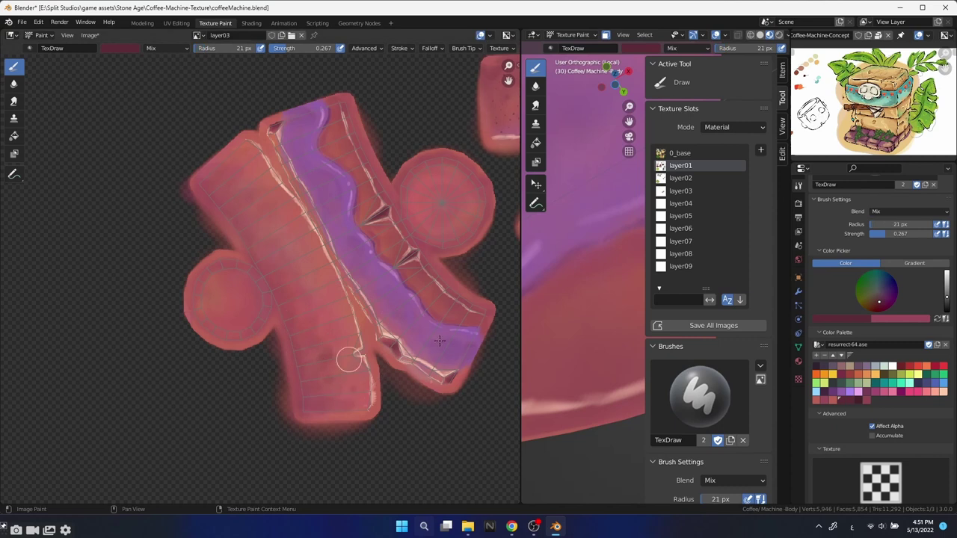
pyautogui.moveTo(900, 236); pyautogui.dragTo(900, 237)
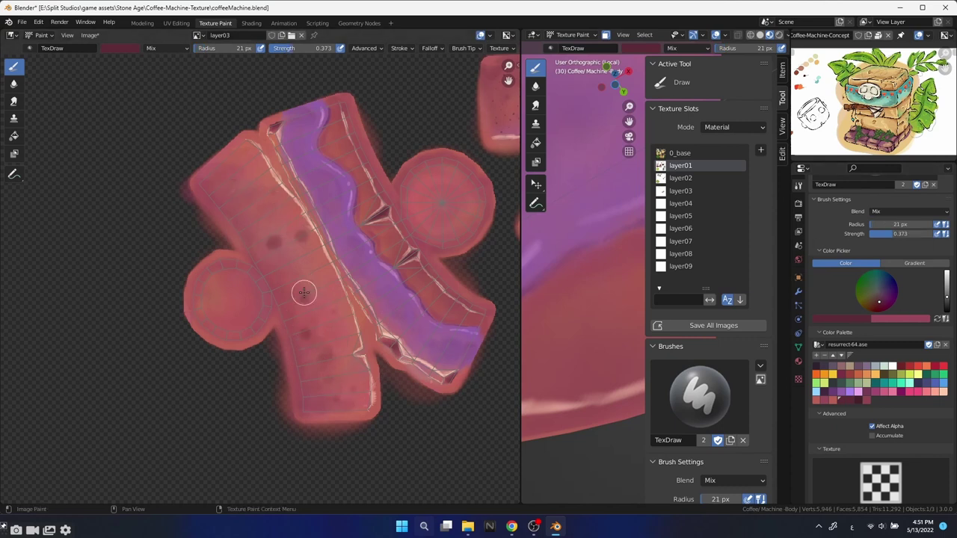
pyautogui.keyDown('ctrl'); pyautogui.moveTo(304, 292); pyautogui.dragTo(323, 323, button='middle'); pyautogui.keyUp('ctrl')
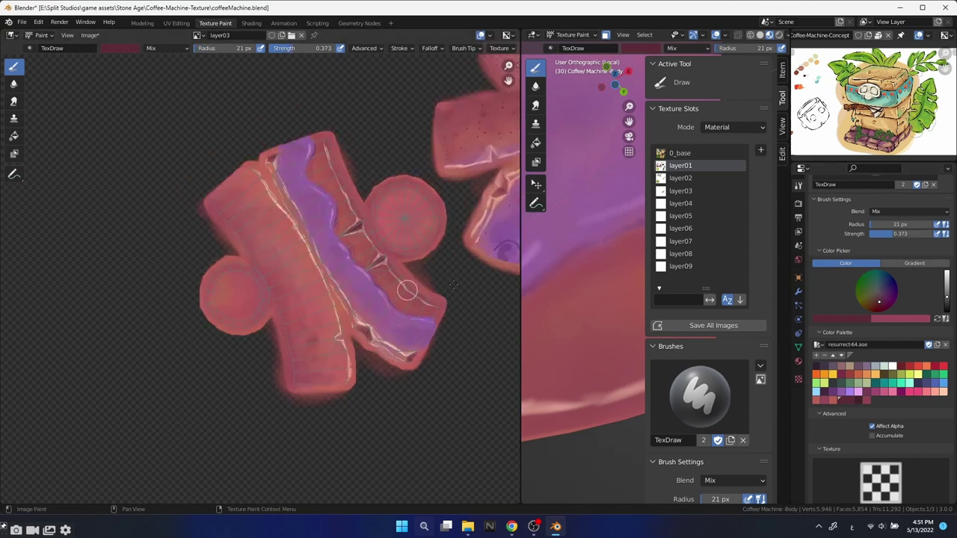
pyautogui.hotkey('shift', 'f')
# Set the brush to 0.413 strength and 17 px radius, reorienting the view on the band.
pyautogui.press('f')
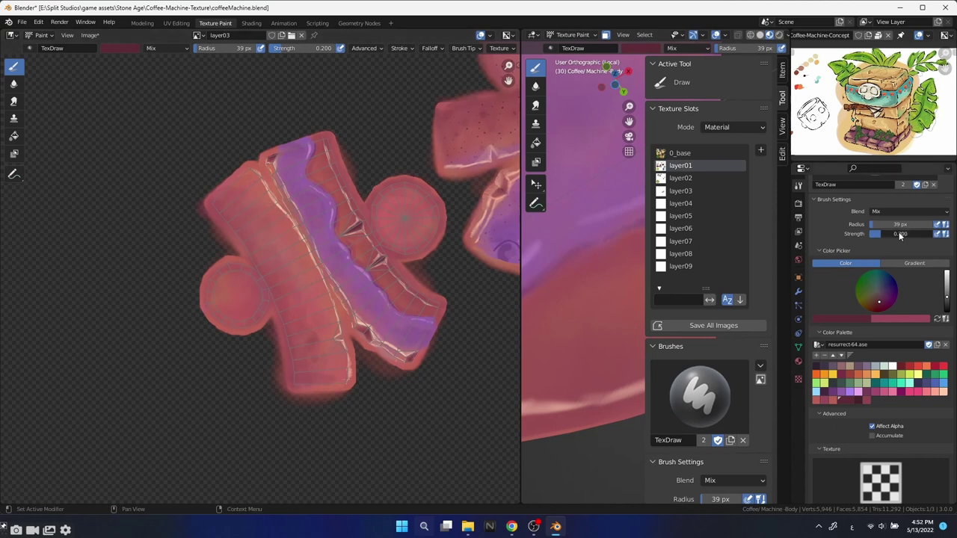
pyautogui.click(331, 359)
pyautogui.scroll(5, 255, 212)
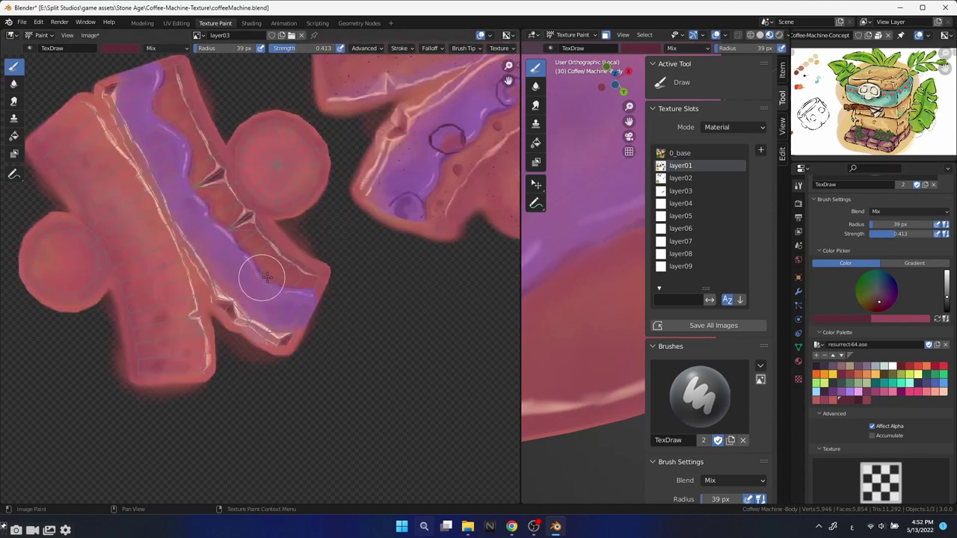
pyautogui.press('f')
pyautogui.click(299, 275)
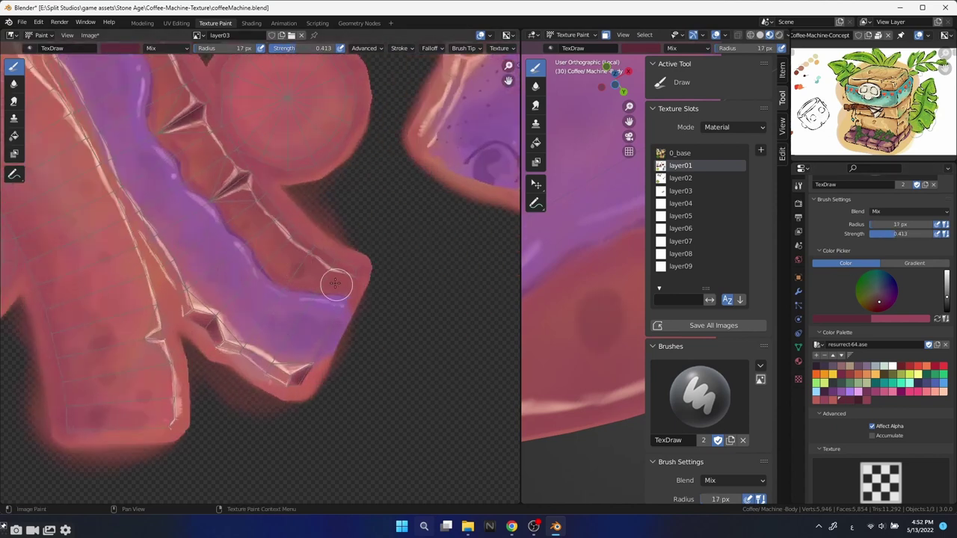
pyautogui.moveTo(269, 254)
pyautogui.mouseDown(button='middle')
pyautogui.moveTo(363, 320)
pyautogui.moveTo(275, 262)
pyautogui.mouseUp(button='middle')
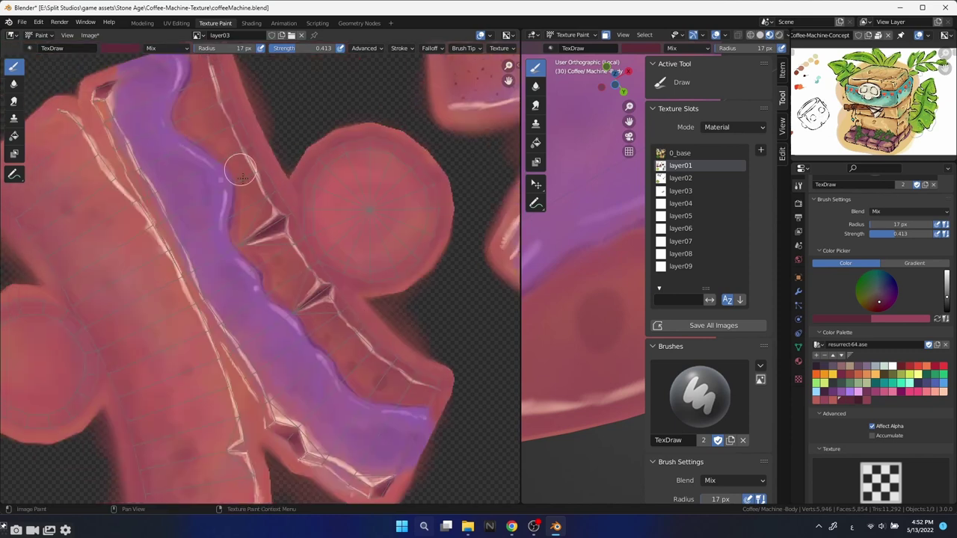
pyautogui.scroll(-3, 216, 88)
pyautogui.scroll(4, 325, 221)
# Use a 5 px, nearly full-strength brush to dot dark holes along the pink edges.
pyautogui.hotkey('shift', 'f')
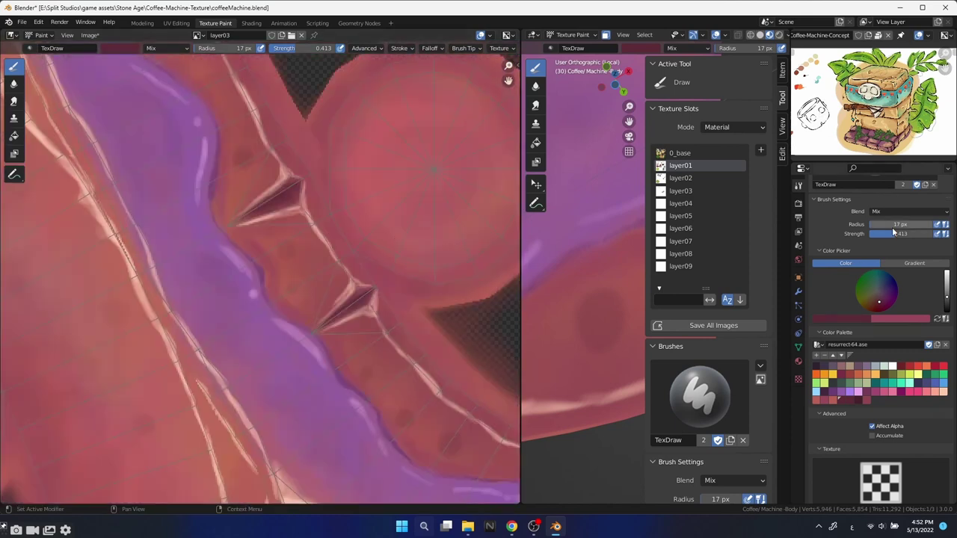
pyautogui.click(325, 221)
pyautogui.press('f')
pyautogui.click(307, 227)
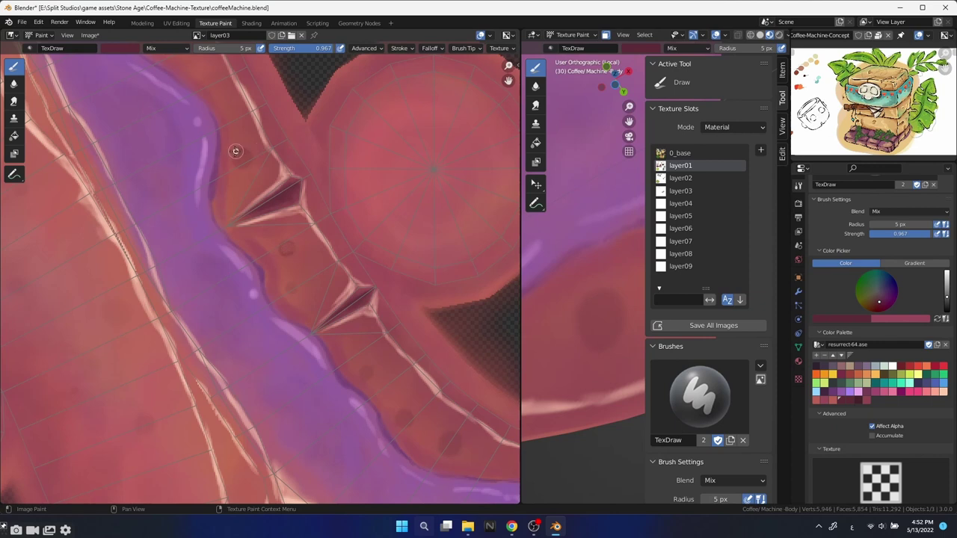
pyautogui.moveTo(294, 286); pyautogui.dragTo(246, 184, button='middle')
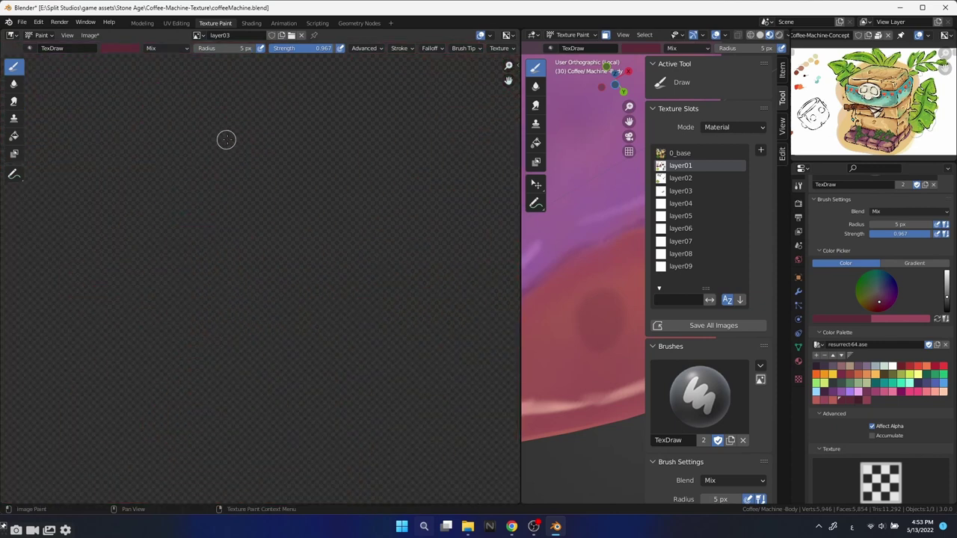
pyautogui.moveTo(257, 130); pyautogui.dragTo(281, 329, button='middle')
pyautogui.scroll(2, 282, 328)
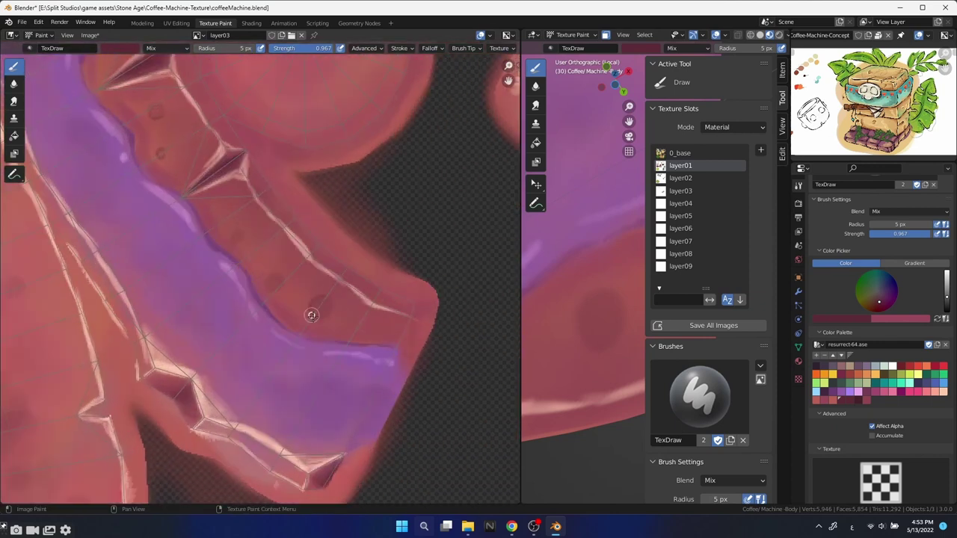
pyautogui.scroll(-4, 306, 240)
pyautogui.moveTo(374, 242); pyautogui.dragTo(251, 364, button='middle')
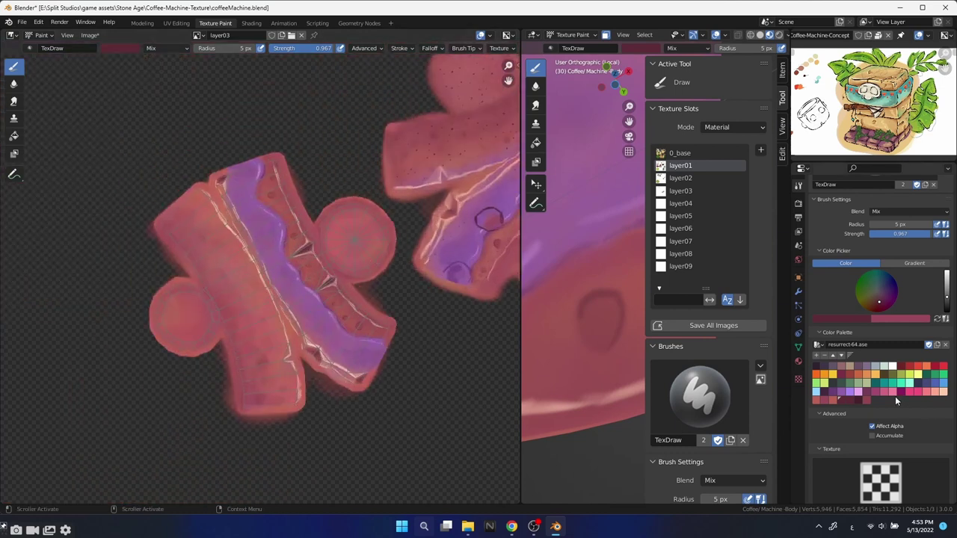
# Build up purple in the band with a 0.633 strength brush resized between 95, 36 and 56 px.
pyautogui.press('f')
pyautogui.click(329, 404)
pyautogui.hotkey('shift', 'f')
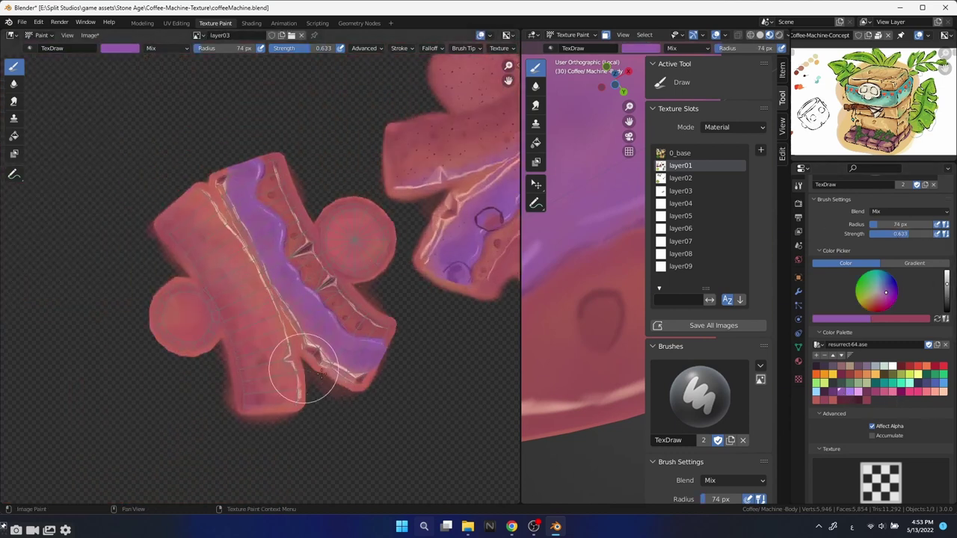
pyautogui.click(322, 370)
pyautogui.scroll(1, 255, 240)
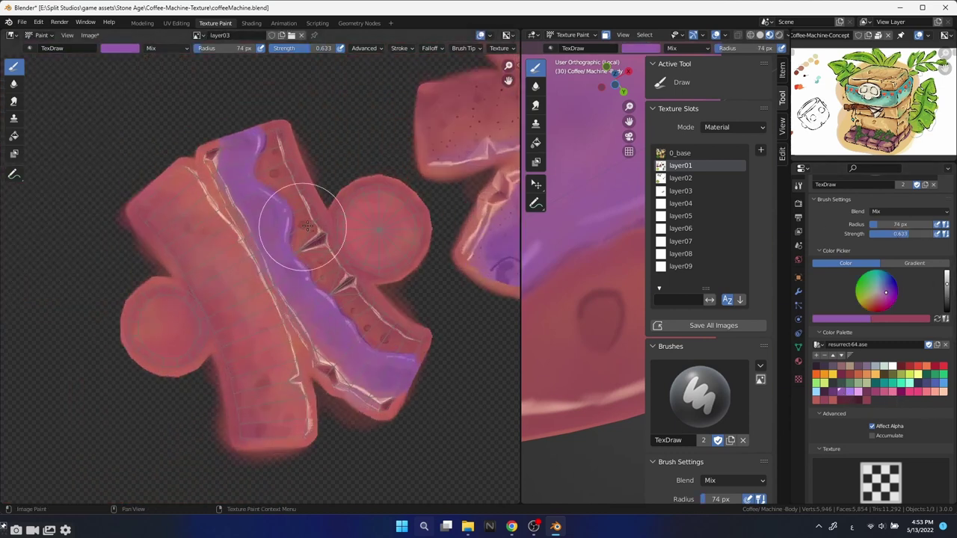
pyautogui.press('f')
pyautogui.click(311, 243)
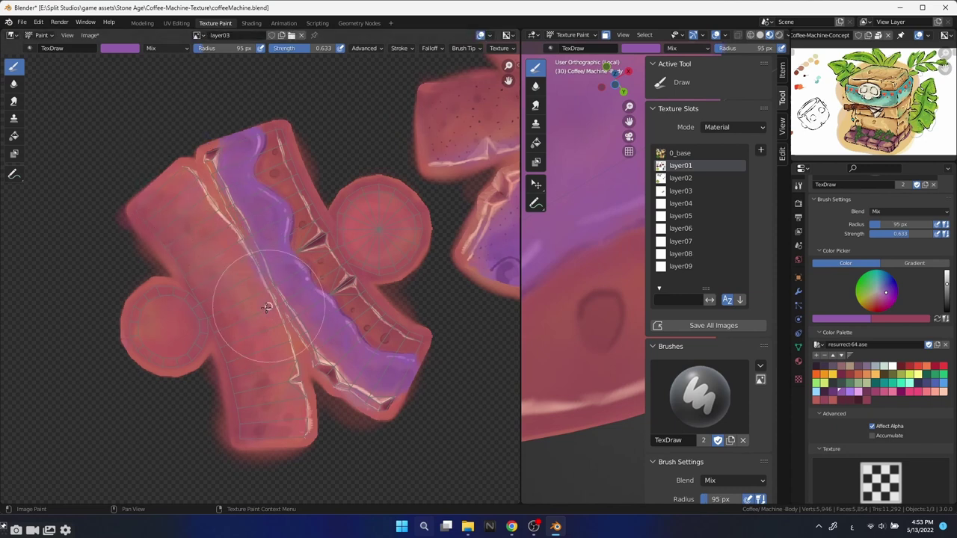
pyautogui.press('f')
pyautogui.click(302, 418)
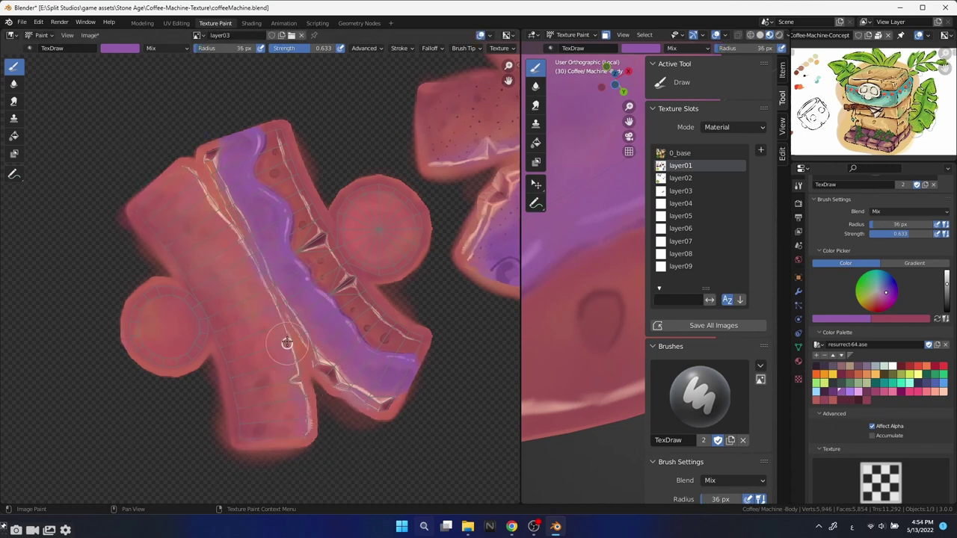
pyautogui.press('f')
pyautogui.click(314, 344)
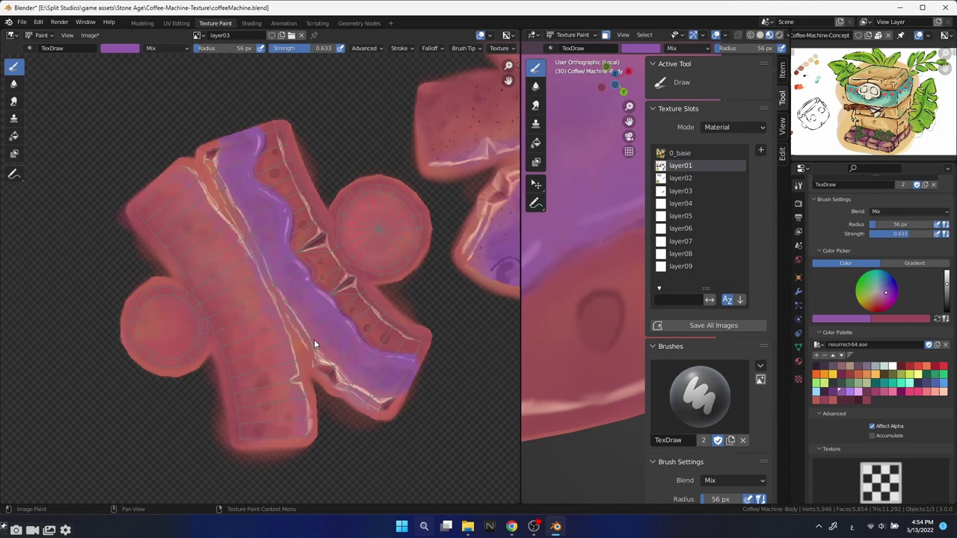
# Pick red and set a full-strength 10 px brush for fine details.
pyautogui.click(842, 400)
pyautogui.hotkey('shift', 'f')
pyautogui.click(469, 251)
pyautogui.press('f')
pyautogui.click(246, 332)
pyautogui.scroll(3, 171, 311)
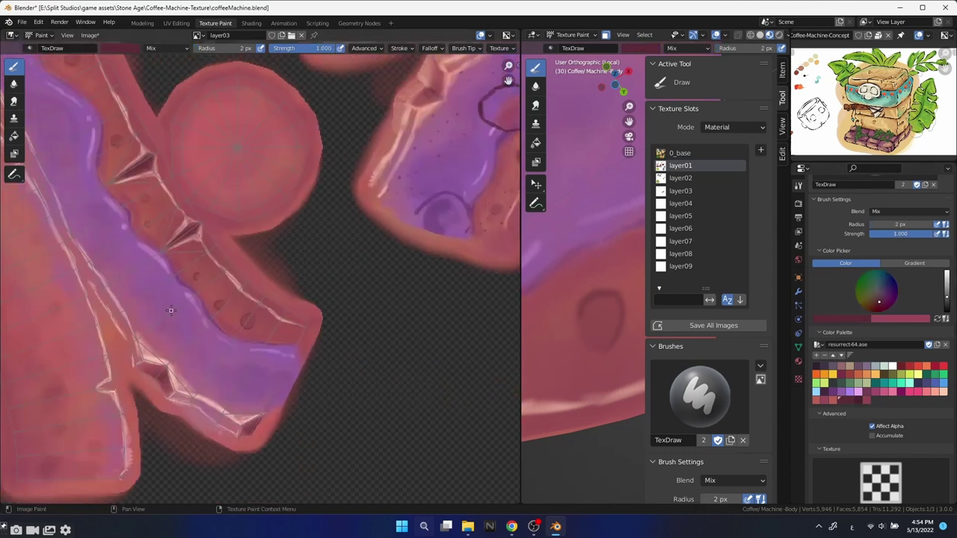
pyautogui.press('f')
pyautogui.click(264, 313)
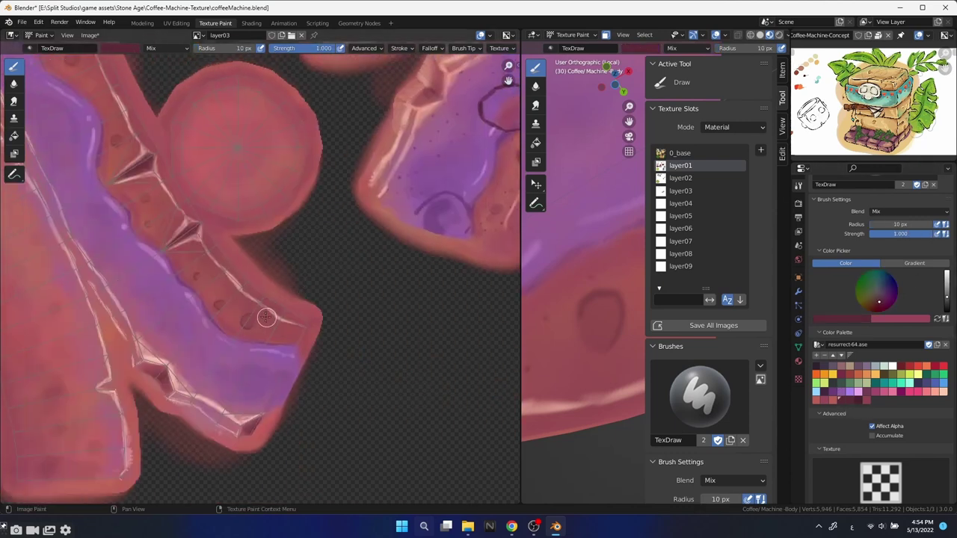
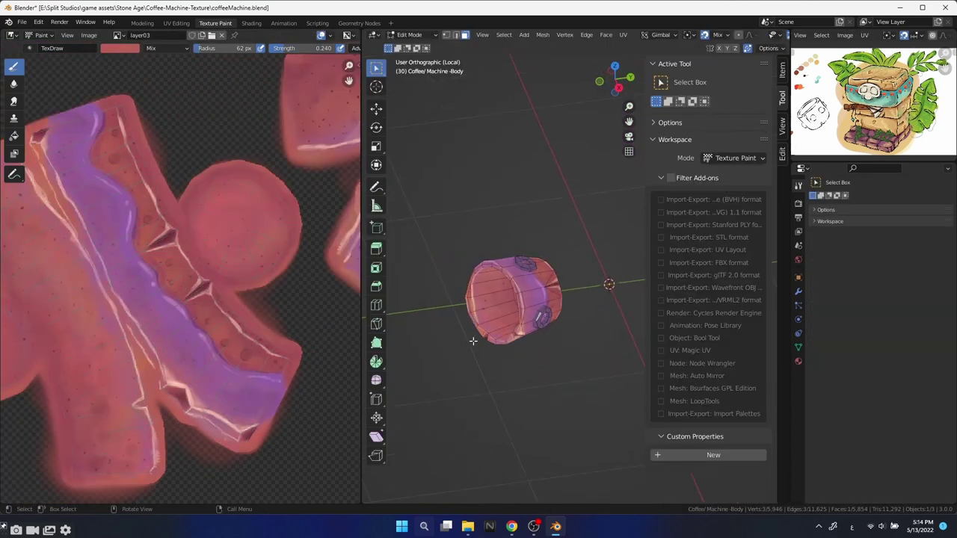
# Make layer03 the active paint layer and select the cup's connected ring faces in Edit Mode.
pyautogui.click(680, 191)
pyautogui.scroll(2, 264, 171)
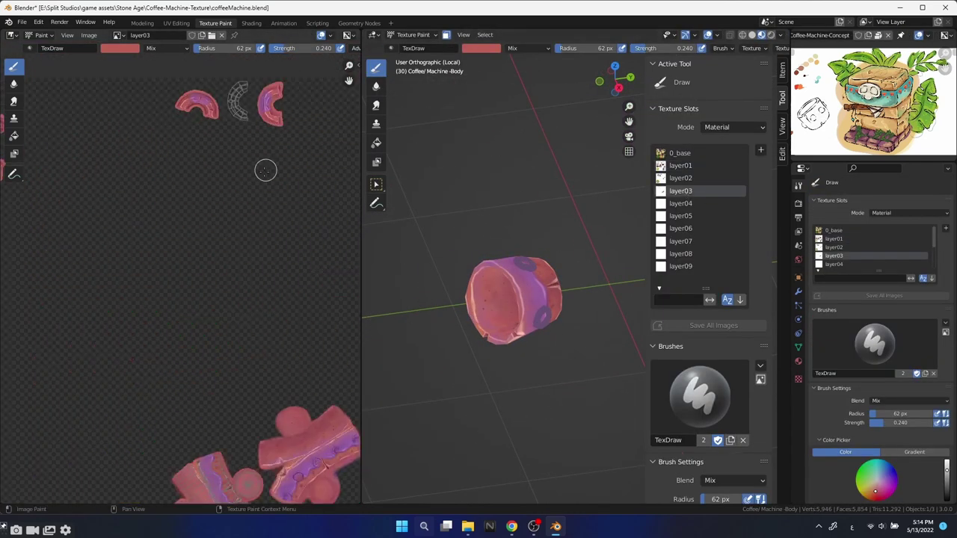
pyautogui.scroll(3, 214, 235)
pyautogui.scroll(2, 198, 277)
pyautogui.press('Tab')
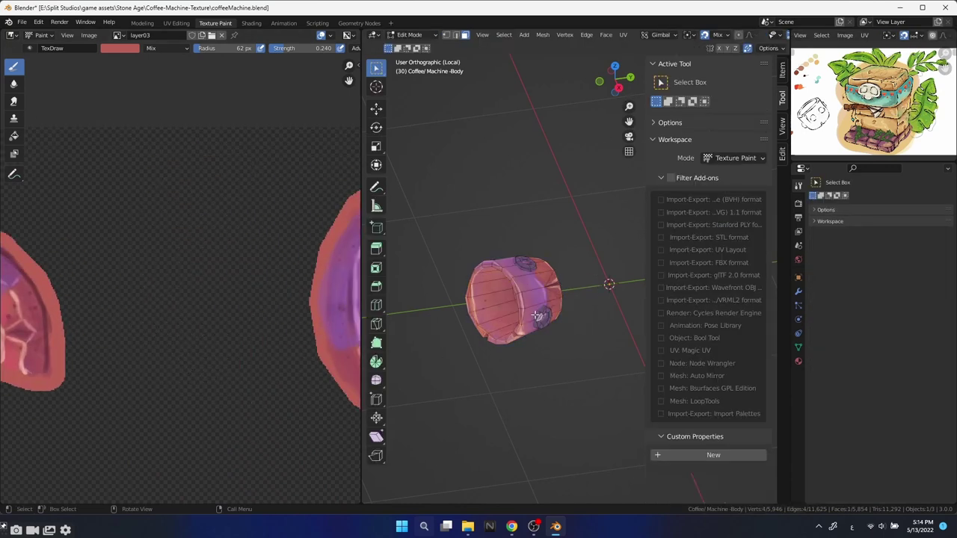
pyautogui.press('l')
pyautogui.moveTo(534, 316); pyautogui.dragTo(590, 317, button='middle')
# Fill the ring island with a flat red base colour.
pyautogui.press('Tab')
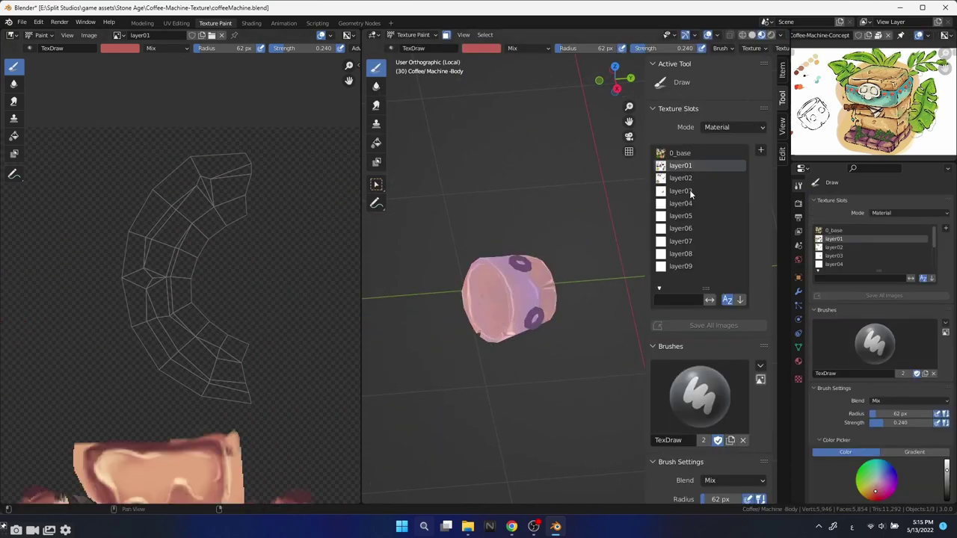
pyautogui.scroll(-5, 830, 440)
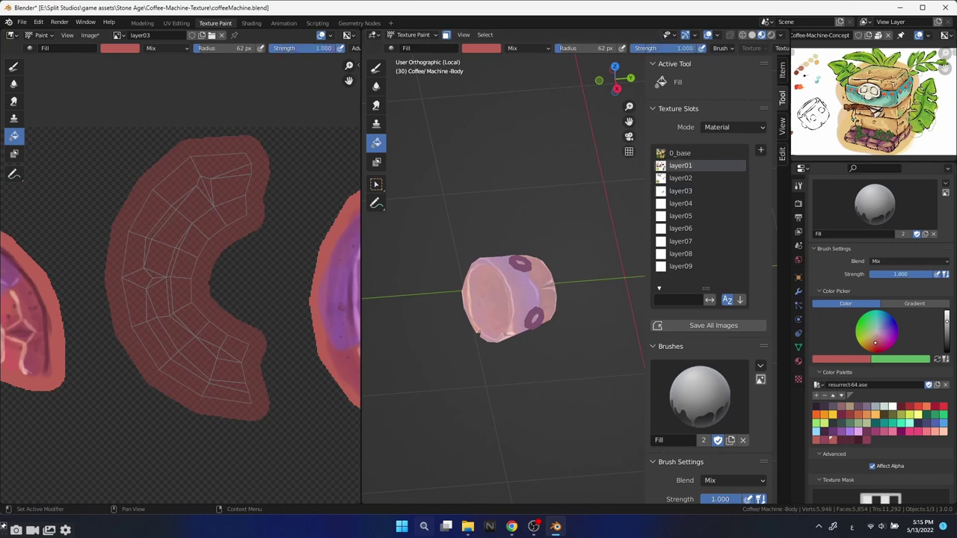
pyautogui.click(533, 317)
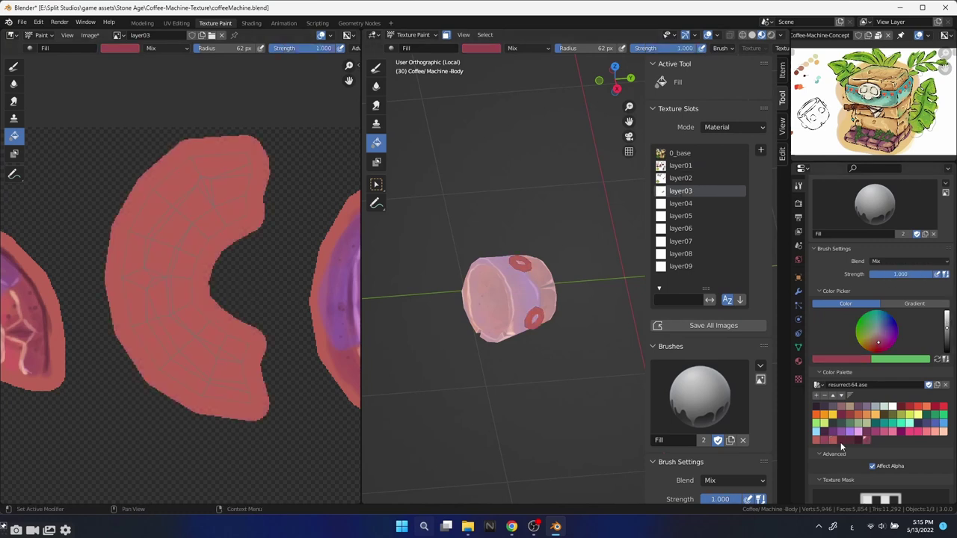
pyautogui.click(13, 66)
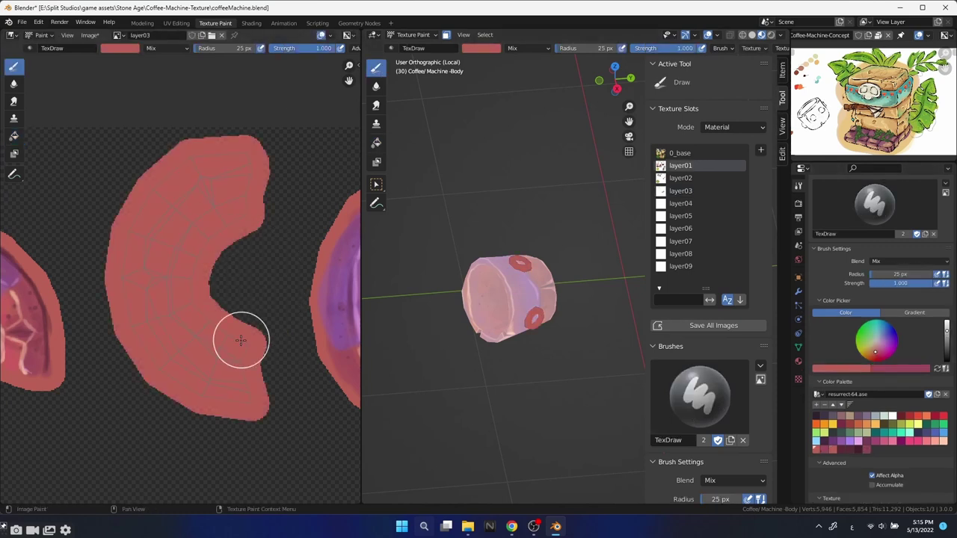
# Paint darker red bands along the ring island's inner curve, outer band and left side.
pyautogui.click(880, 350)
pyautogui.moveTo(239, 211)
pyautogui.mouseDown()
pyautogui.moveTo(237, 340)
pyautogui.moveTo(176, 284)
pyautogui.mouseUp()
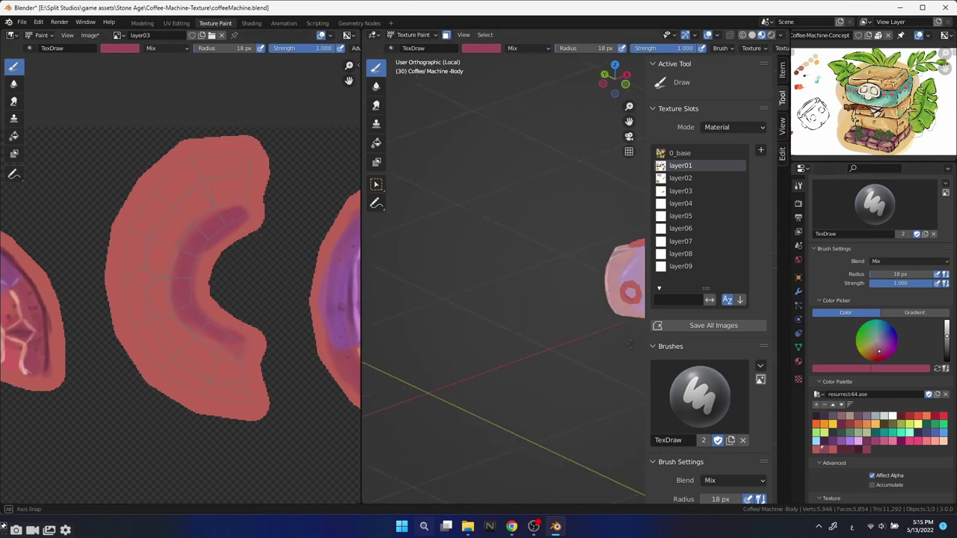
pyautogui.scroll(4, 515, 349)
pyautogui.moveTo(515, 349); pyautogui.dragTo(524, 344, button='middle')
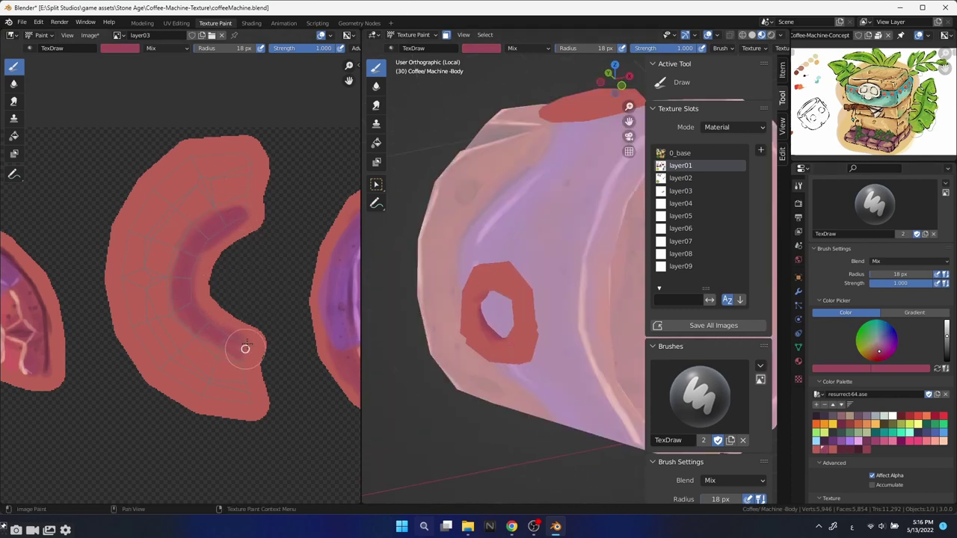
pyautogui.moveTo(237, 352); pyautogui.dragTo(189, 237)
pyautogui.moveTo(138, 263)
pyautogui.mouseDown()
pyautogui.moveTo(173, 184)
pyautogui.moveTo(233, 162)
pyautogui.mouseUp()
pyautogui.moveTo(124, 285)
pyautogui.mouseDown()
pyautogui.moveTo(149, 359)
pyautogui.moveTo(166, 359)
pyautogui.moveTo(228, 410)
pyautogui.mouseUp()
# Shrink the brush to 7 px and dab bright pink spots on the ring, undoing stray strokes.
pyautogui.press('f')
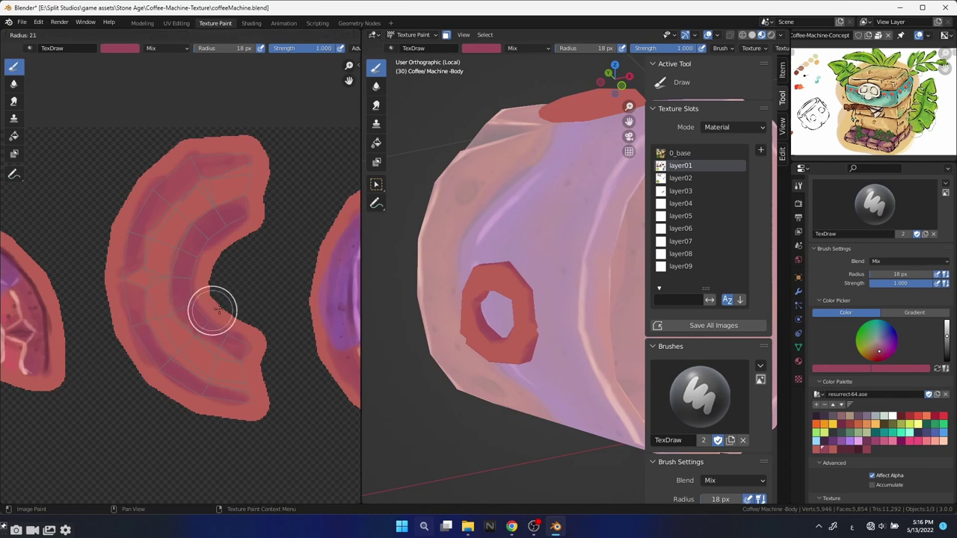
pyautogui.click(239, 312)
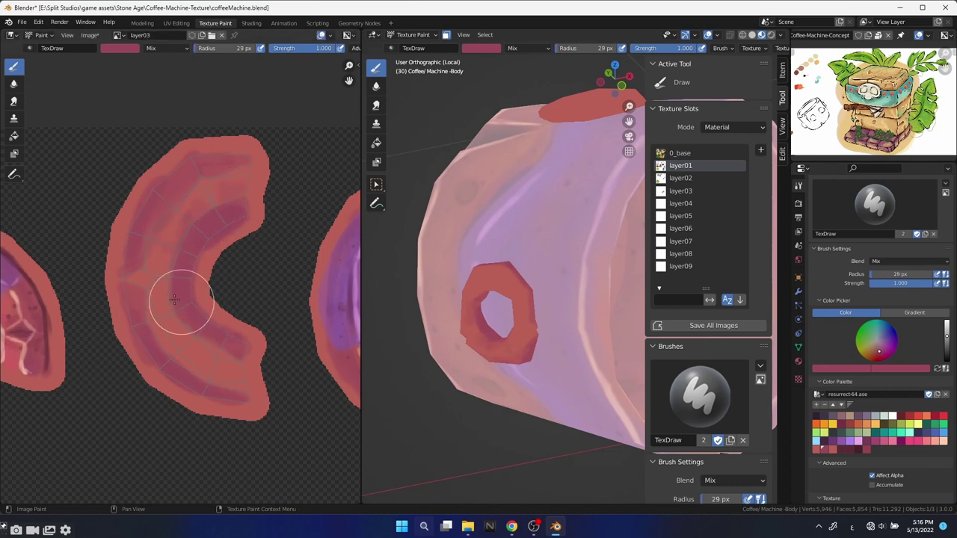
pyautogui.press('f')
pyautogui.click(149, 284)
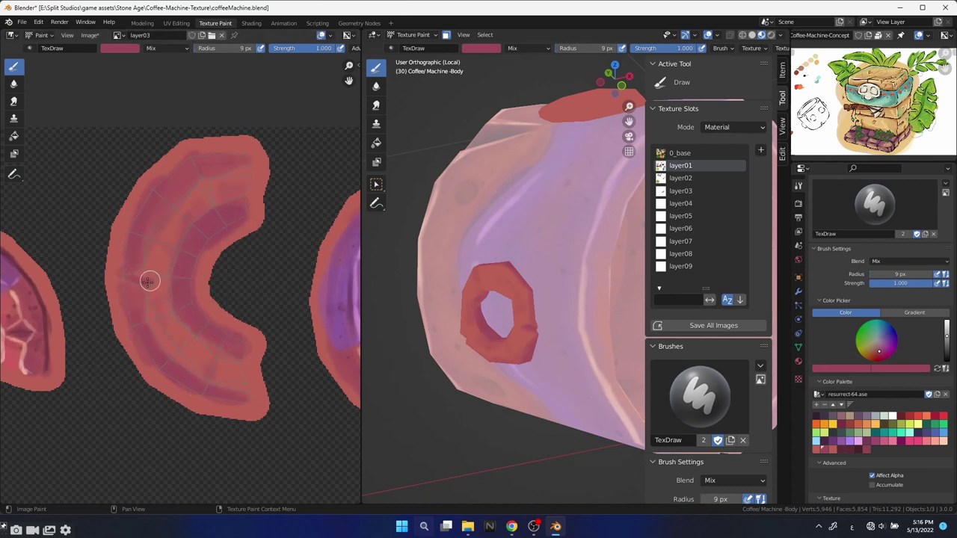
pyautogui.press('f')
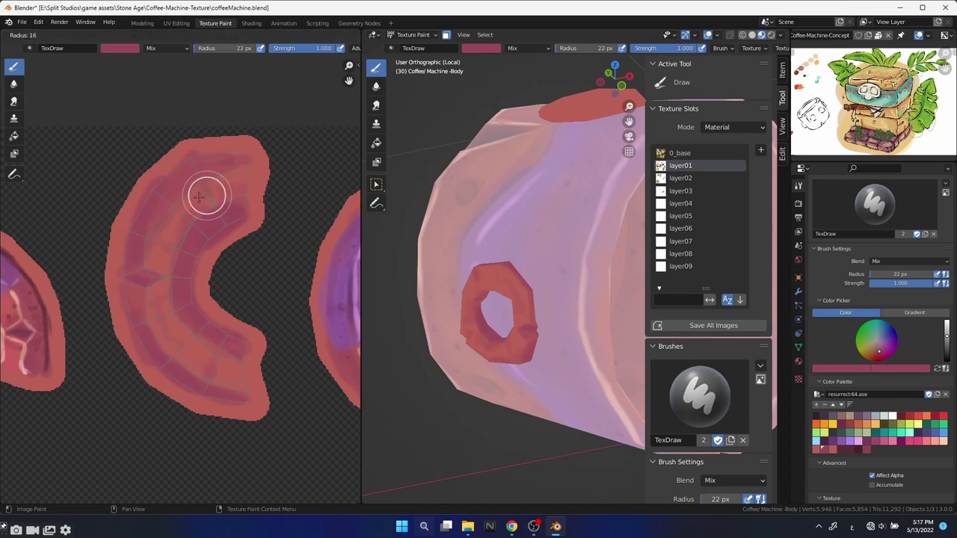
pyautogui.click(211, 198)
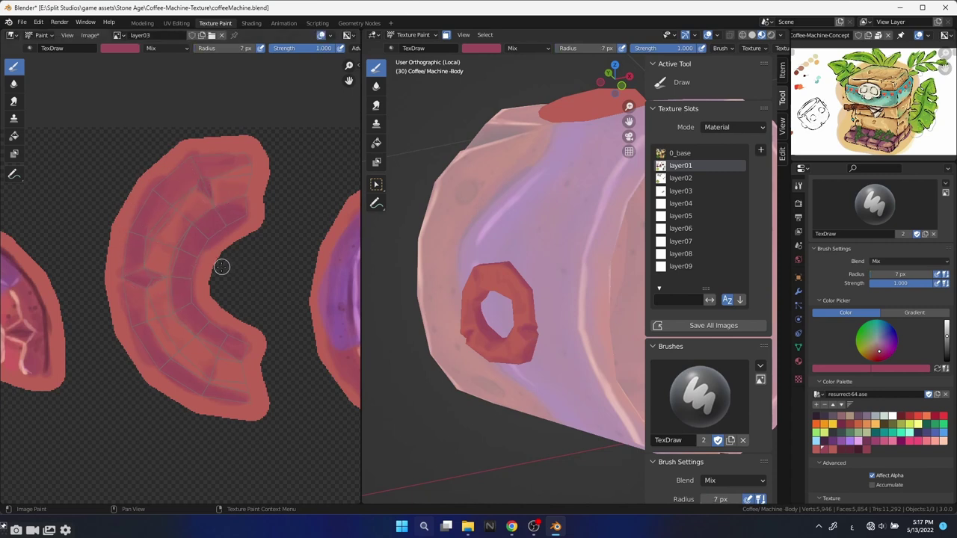
pyautogui.press('x')
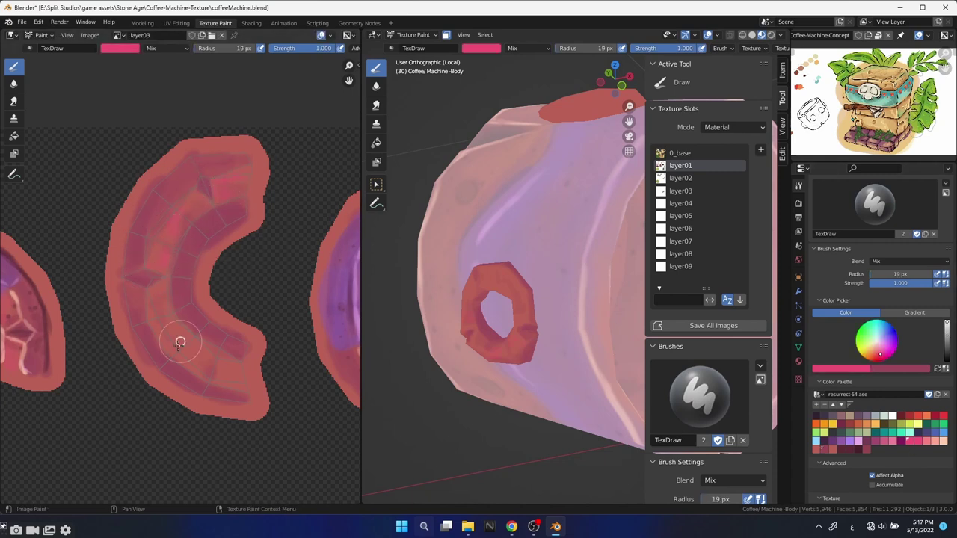
pyautogui.click(219, 376)
pyautogui.moveTo(269, 129); pyautogui.dragTo(359, 169)
pyautogui.moveTo(282, 394); pyautogui.dragTo(234, 277)
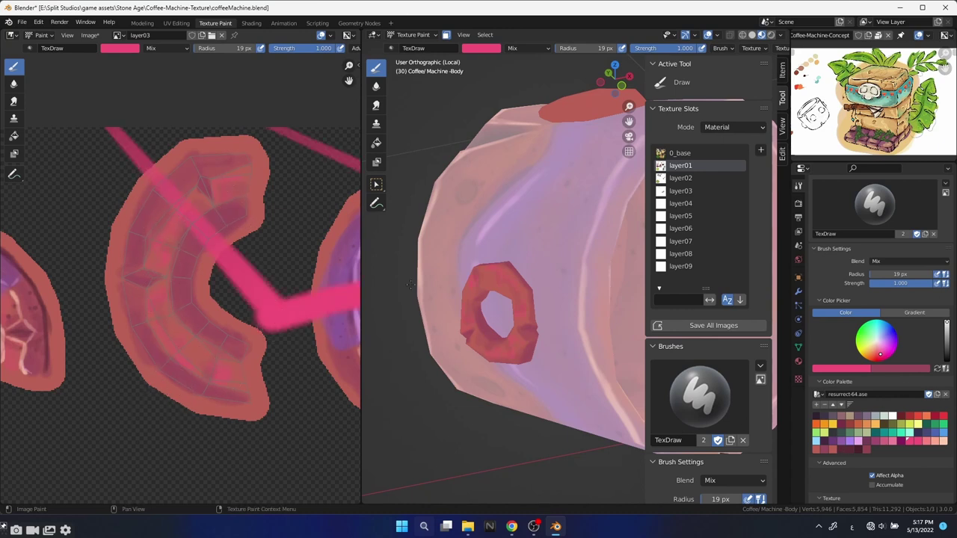
pyautogui.hotkey('ctrl', 'z')
pyautogui.hotkey('ctrl', 'z')
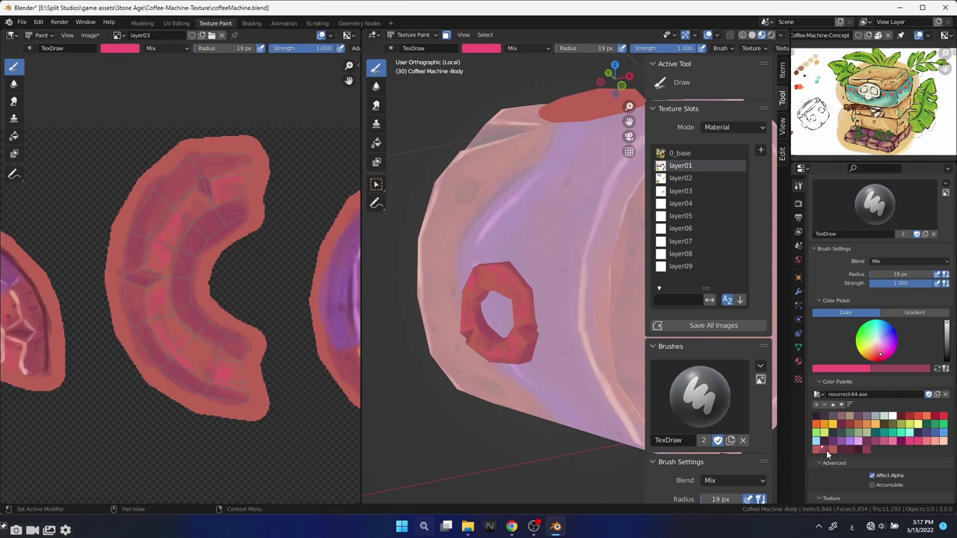
# Paint thin dark maroon crease marks along the island's left and lower-left edges at 4–19 px.
pyautogui.click(838, 449)
pyautogui.press('f')
pyautogui.click(182, 299)
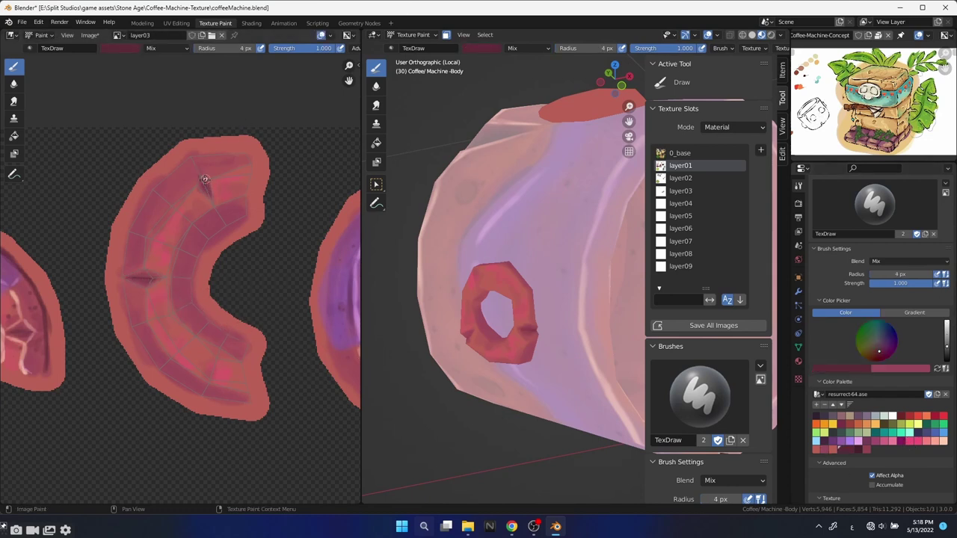
pyautogui.moveTo(204, 179); pyautogui.dragTo(215, 199)
pyautogui.press('f')
pyautogui.click(252, 232)
pyautogui.moveTo(138, 261); pyautogui.dragTo(136, 210)
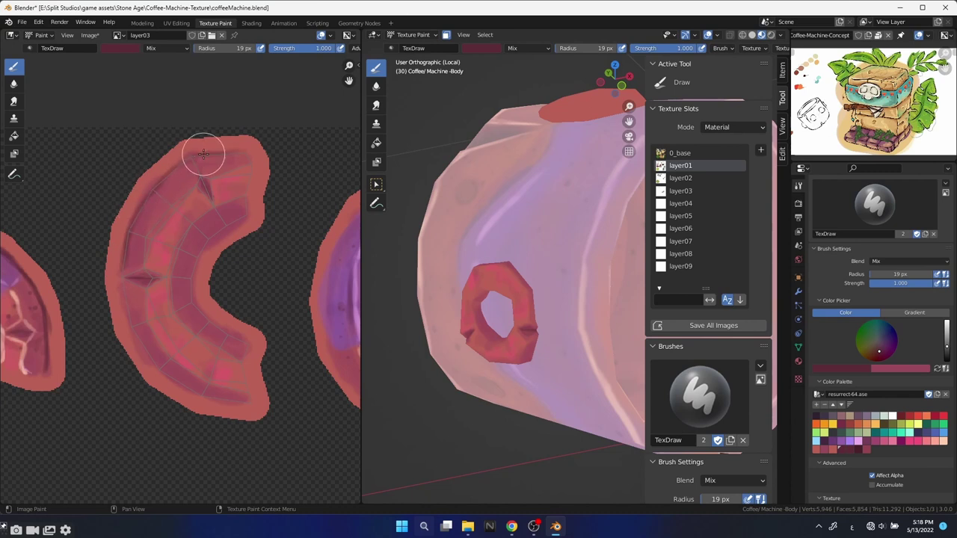
pyautogui.moveTo(145, 351); pyautogui.dragTo(228, 405)
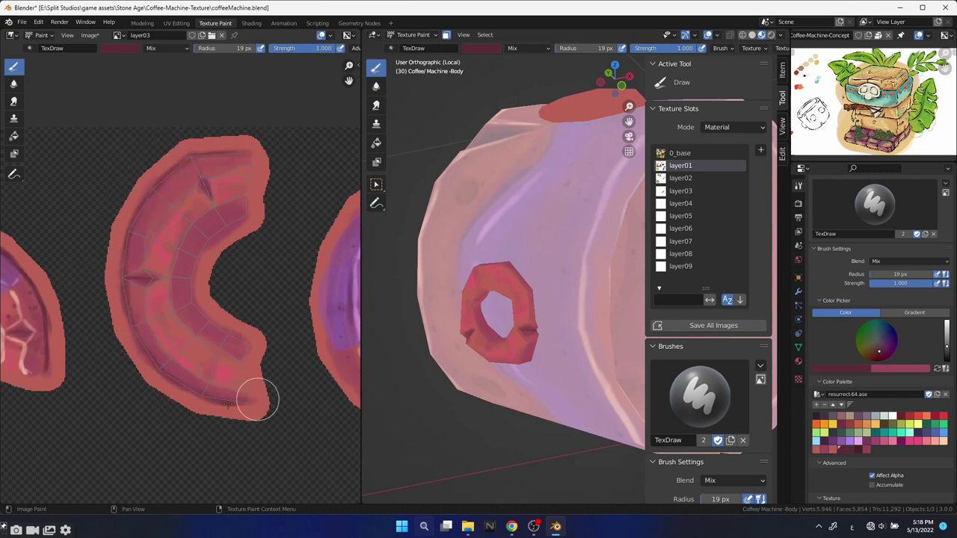
pyautogui.press('f')
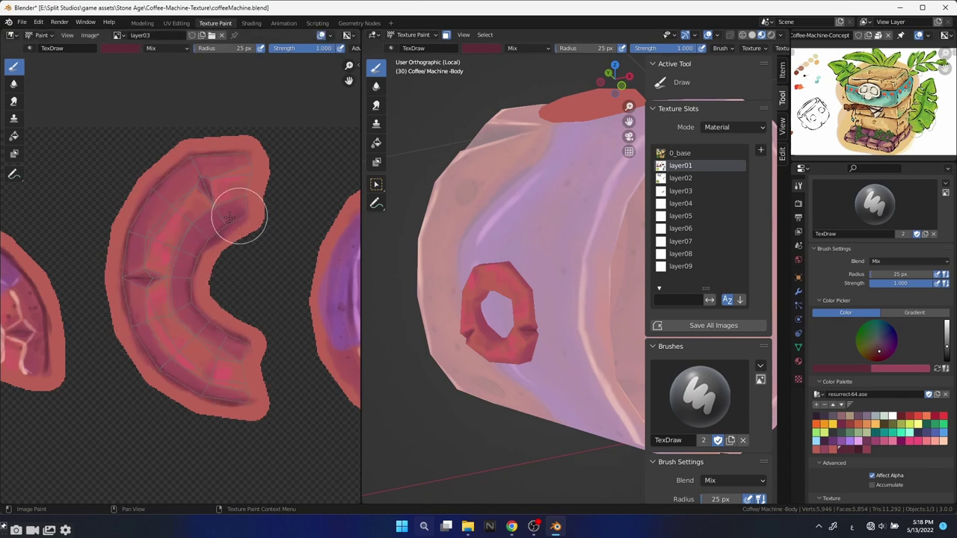
pyautogui.click(233, 215)
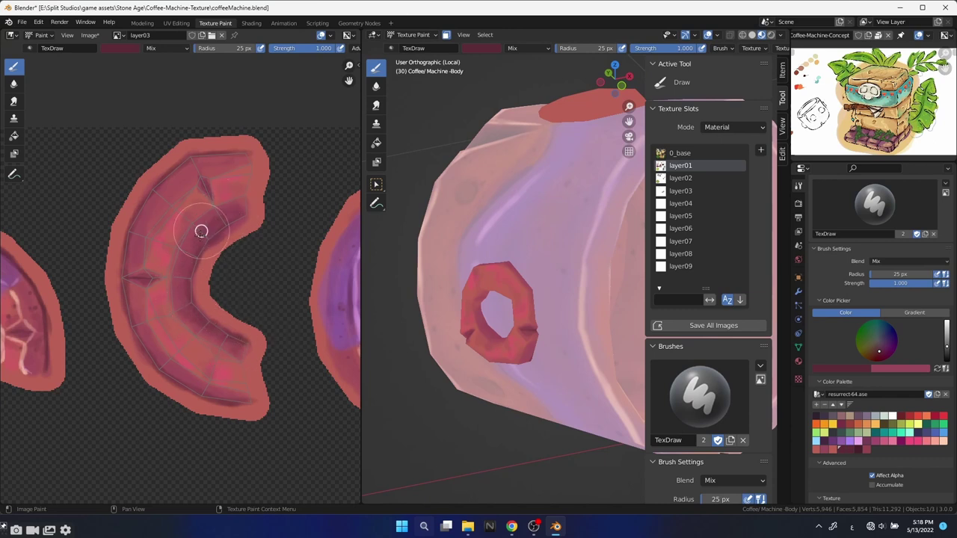
# Brush purple across the ring island's lower part and darker magenta on its top, at 47 then 37 px.
pyautogui.click(890, 442)
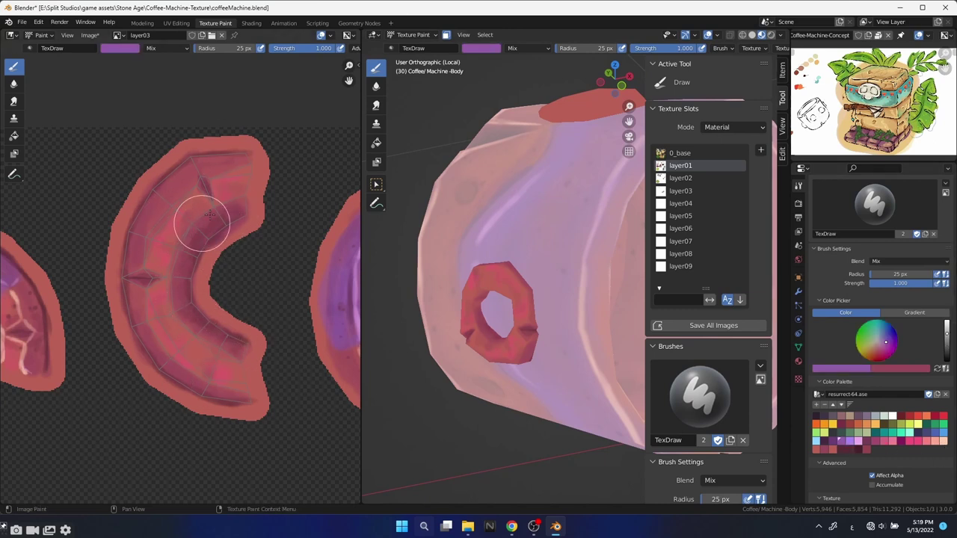
pyautogui.press('f')
pyautogui.click(187, 247)
pyautogui.moveTo(187, 247); pyautogui.dragTo(218, 357)
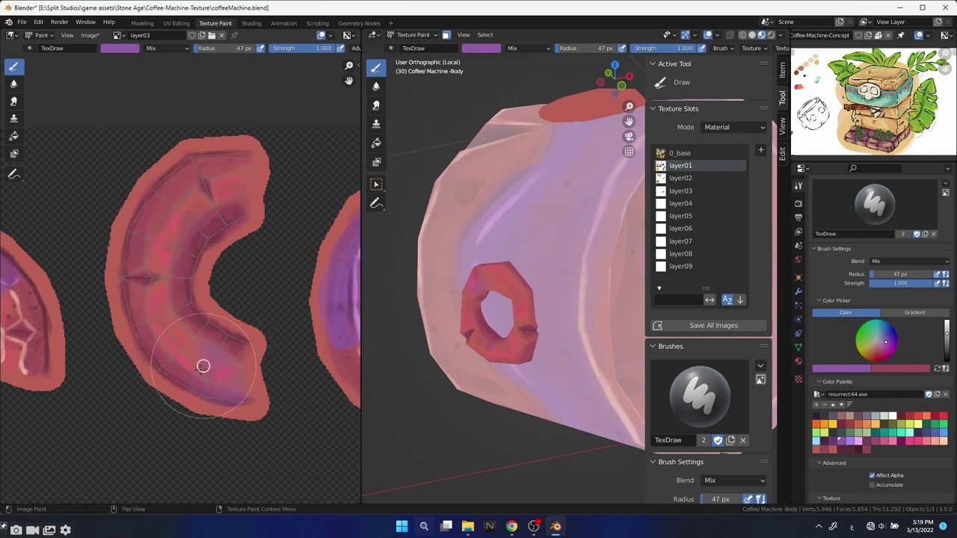
pyautogui.moveTo(218, 357); pyautogui.dragTo(229, 367)
pyautogui.moveTo(249, 170)
pyautogui.mouseDown()
pyautogui.moveTo(235, 202)
pyautogui.moveTo(235, 192)
pyautogui.mouseUp()
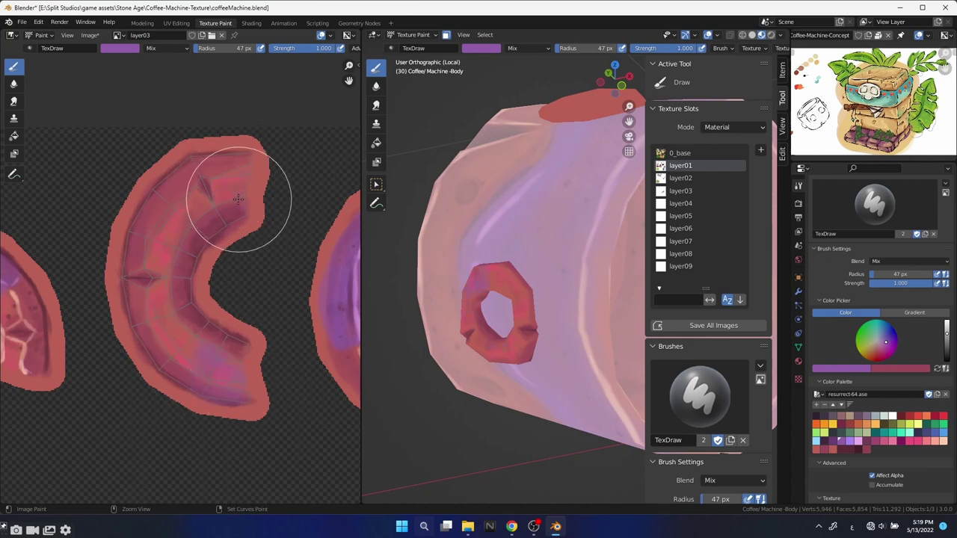
pyautogui.moveTo(196, 338); pyautogui.dragTo(182, 320)
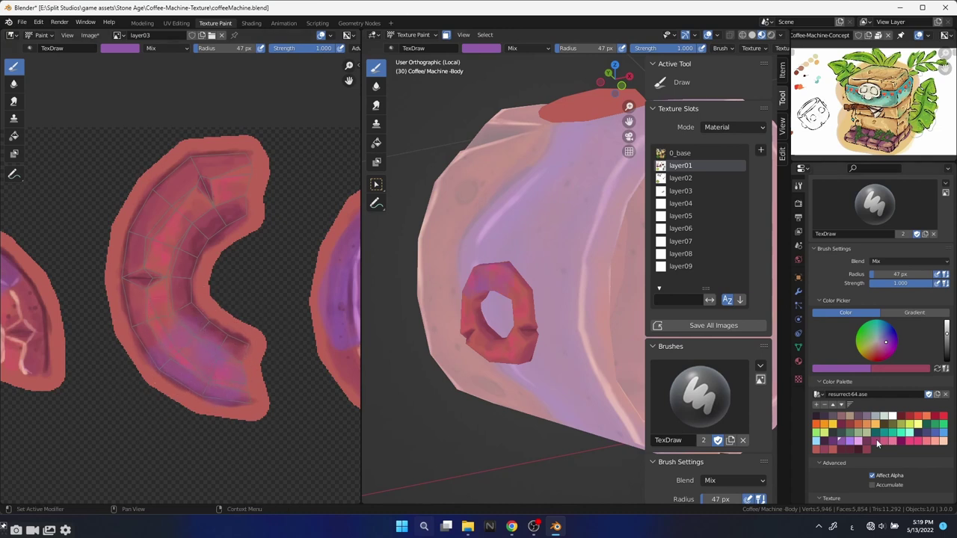
pyautogui.press('f')
pyautogui.click(238, 396)
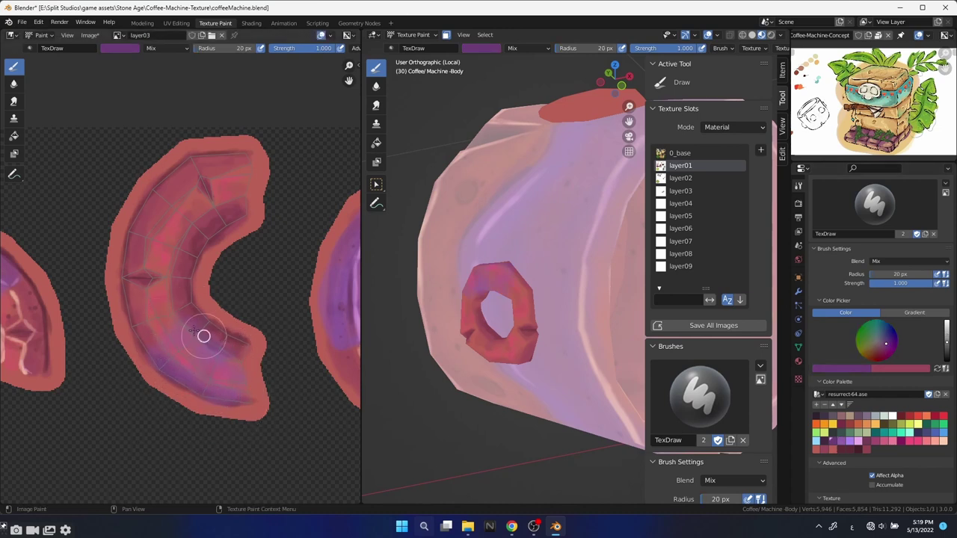
pyautogui.press('f')
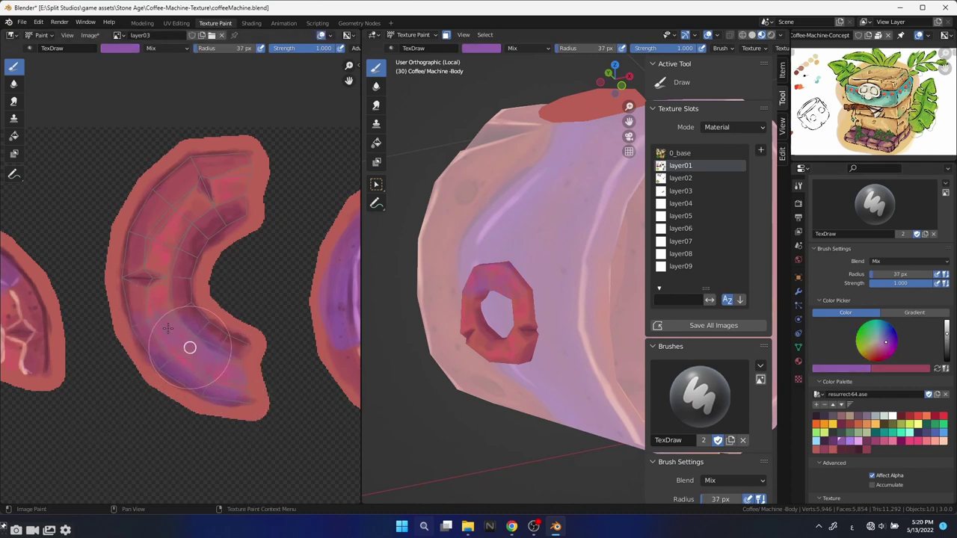
pyautogui.moveTo(190, 347)
pyautogui.mouseDown()
pyautogui.moveTo(139, 327)
pyautogui.moveTo(171, 326)
pyautogui.moveTo(157, 357)
pyautogui.moveTo(137, 327)
pyautogui.moveTo(187, 299)
pyautogui.mouseUp()
pyautogui.click(824, 449)
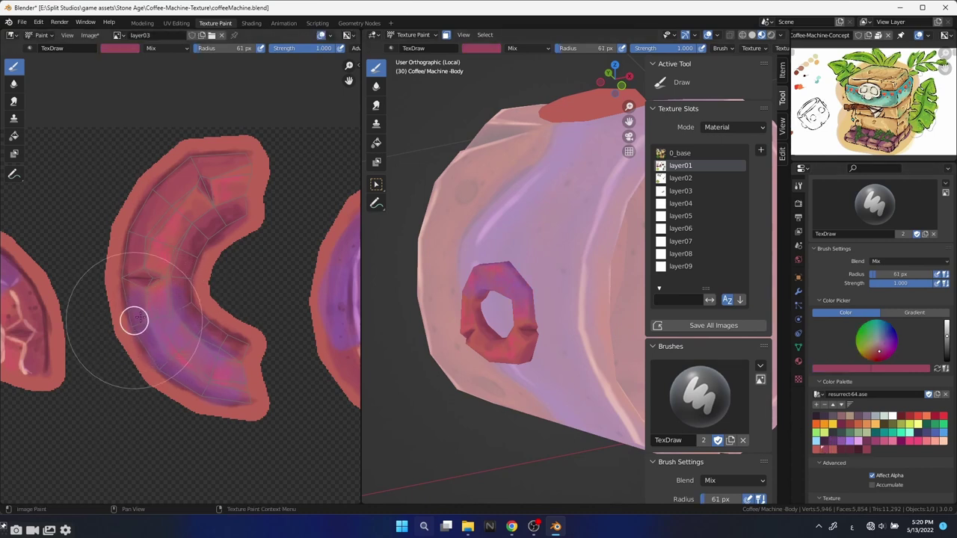
# Paint a light peach highlight up the island with a 7 px brush.
pyautogui.press('f')
pyautogui.click(936, 446)
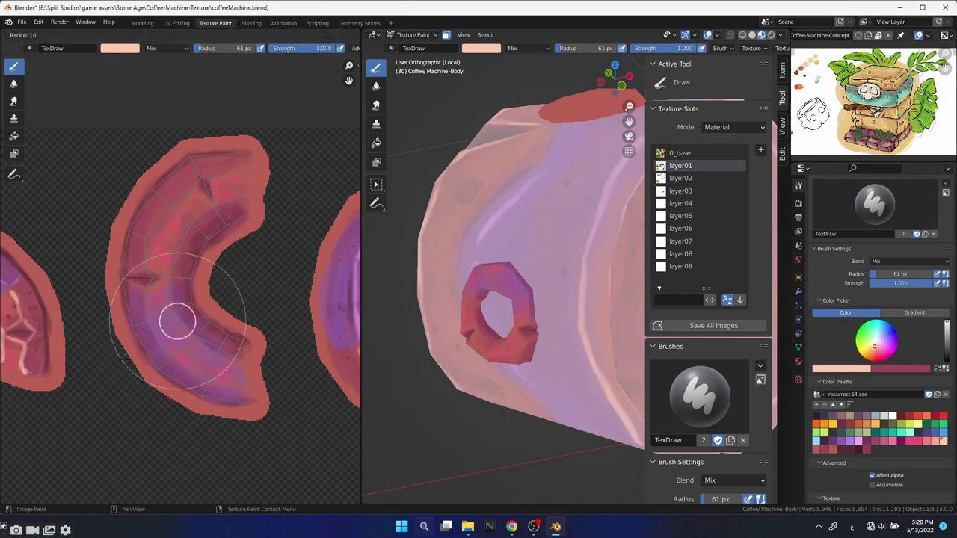
pyautogui.press('f')
pyautogui.click(145, 262)
pyautogui.moveTo(167, 223); pyautogui.dragTo(217, 207)
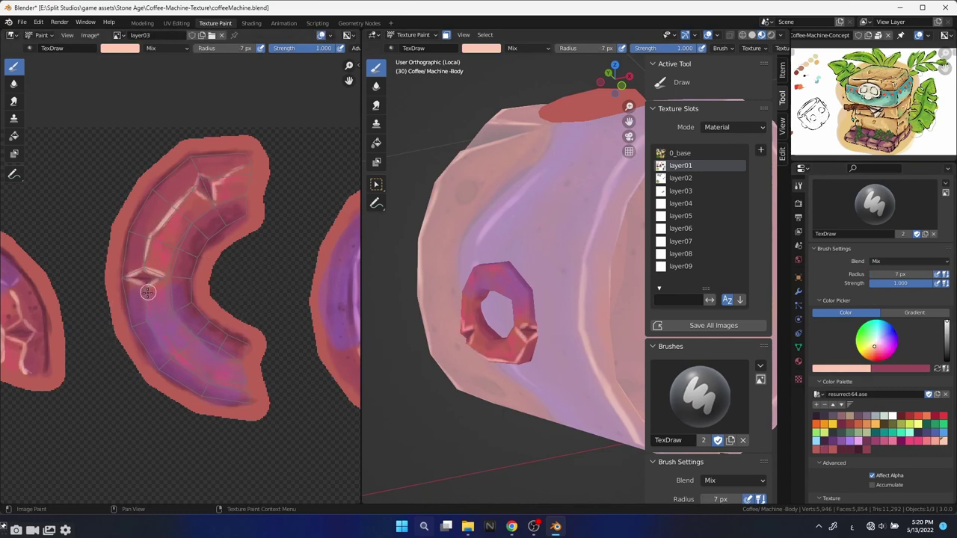
pyautogui.press('s')
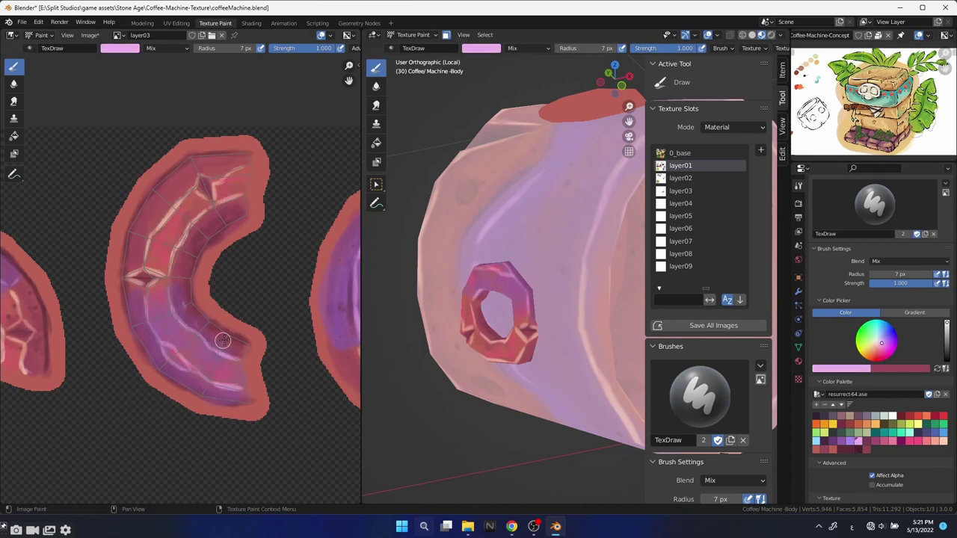
# Undo the bright stroke, switch the colour to dark maroon, and re-frame the view.
pyautogui.hotkey('ctrl', 'z')
pyautogui.click(839, 448)
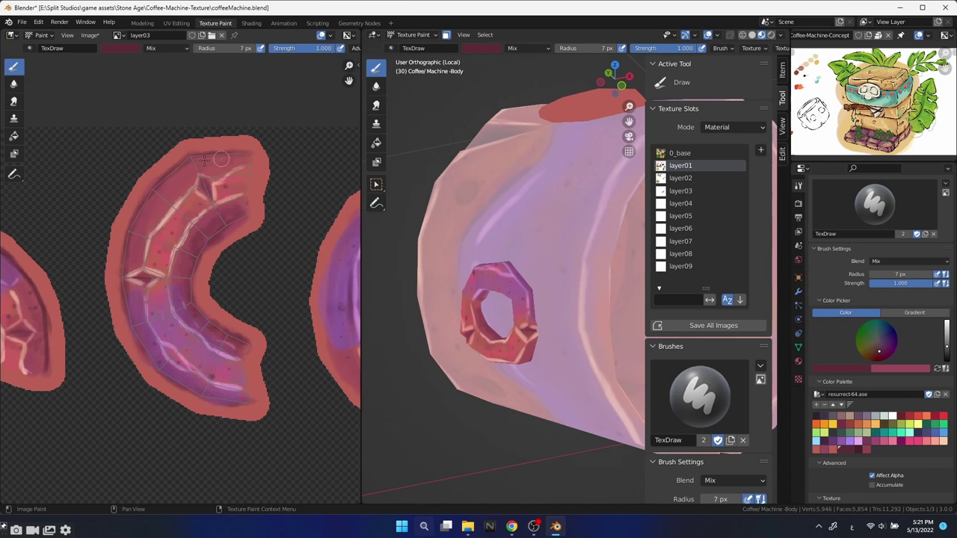
pyautogui.moveTo(523, 299)
pyautogui.mouseDown(button='middle')
pyautogui.moveTo(599, 290)
pyautogui.moveTo(542, 365)
pyautogui.moveTo(530, 362)
pyautogui.mouseUp(button='middle')
pyautogui.scroll(-3, 584, 291)
pyautogui.scroll(-3, 591, 292)
pyautogui.scroll(5, 546, 365)
pyautogui.scroll(-3, 516, 374)
pyautogui.scroll(-2, 516, 370)
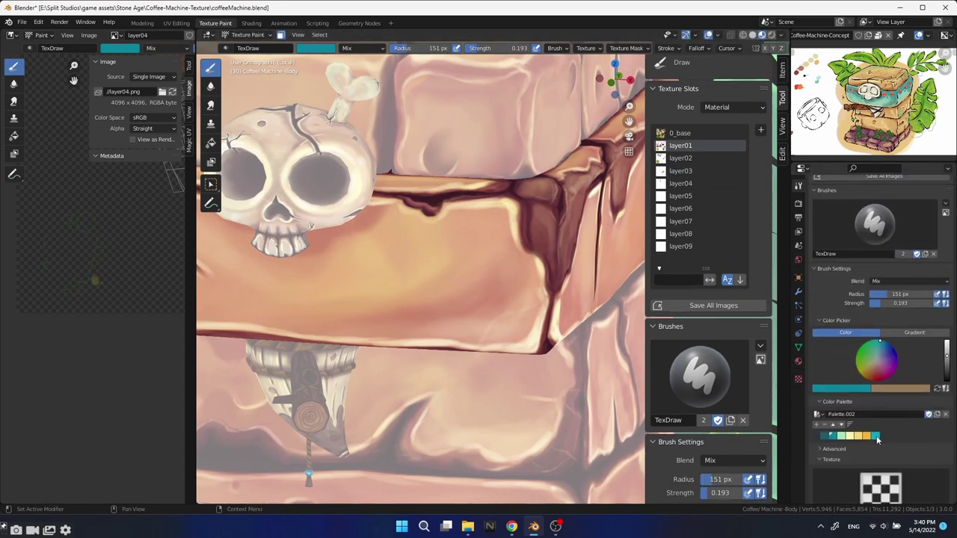
# On layer04, tint the plank below the skull using brush sizes of 169, 97 and 46 px.
pyautogui.click(681, 183)
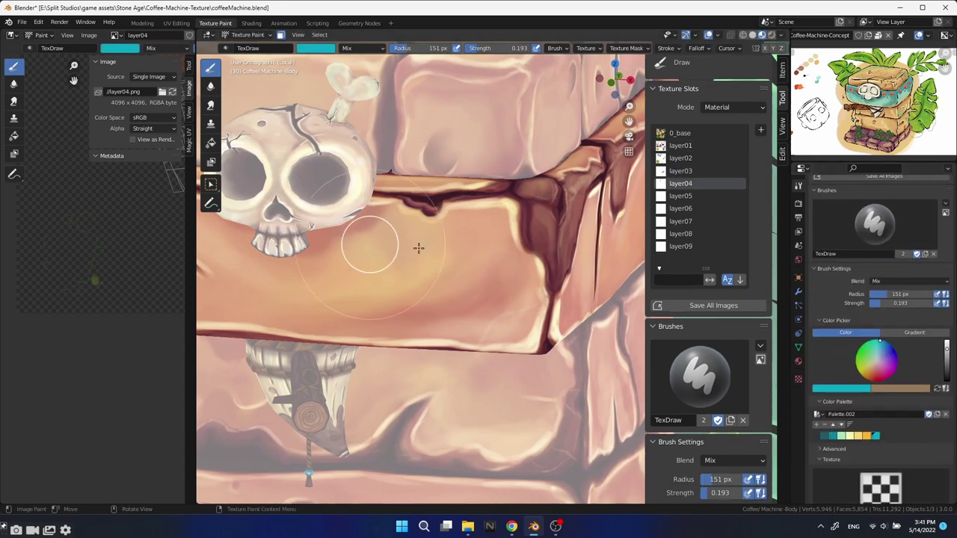
pyautogui.moveTo(527, 206); pyautogui.dragTo(540, 316)
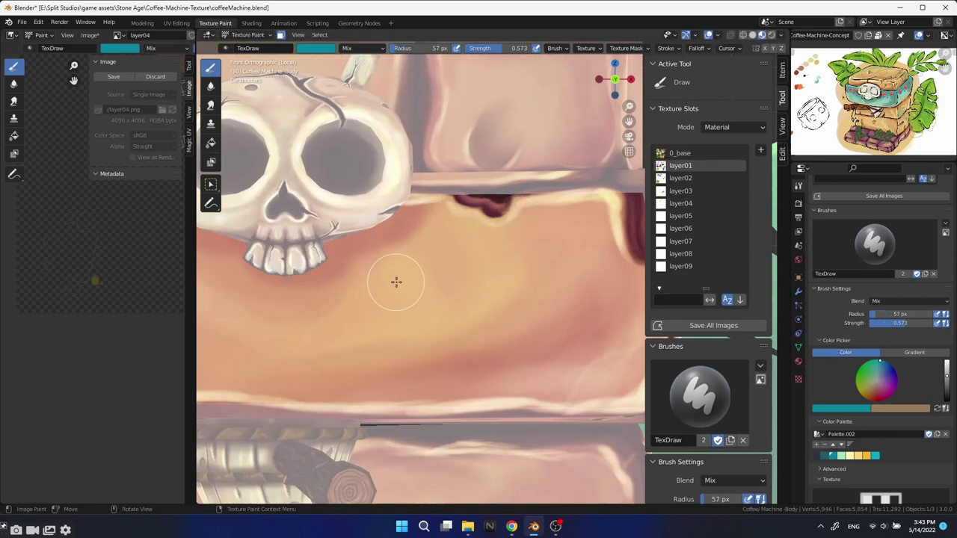
pyautogui.click(680, 204)
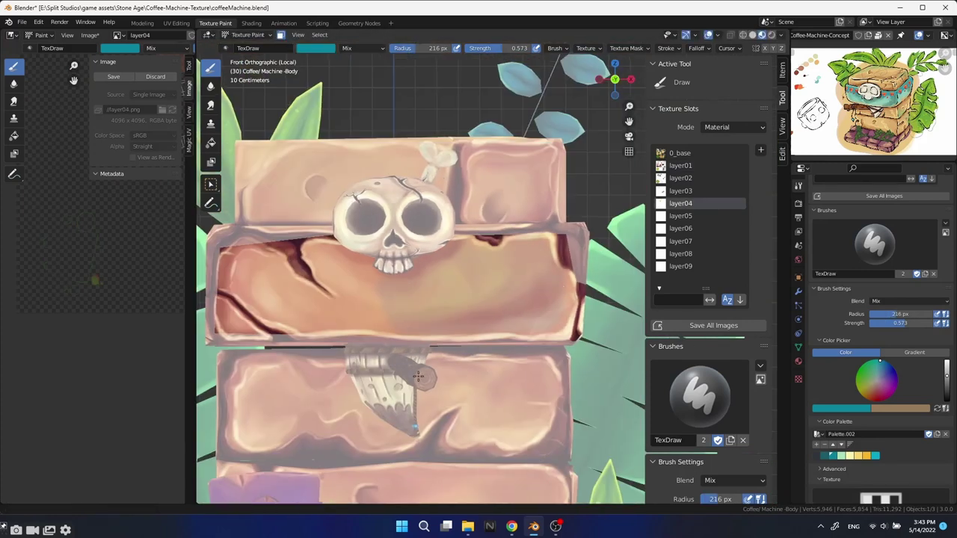
pyautogui.press('f')
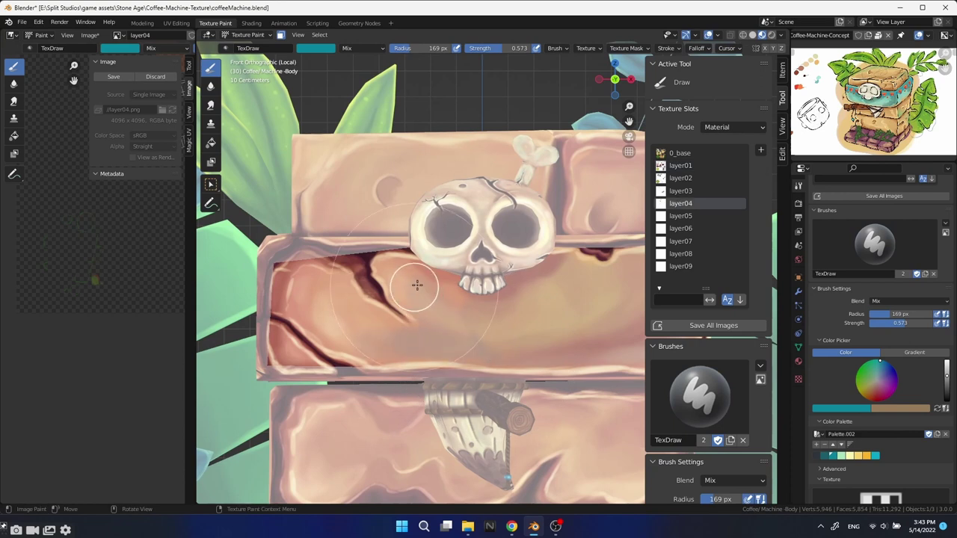
pyautogui.moveTo(416, 284)
pyautogui.mouseDown()
pyautogui.moveTo(450, 311)
pyautogui.moveTo(417, 277)
pyautogui.mouseUp()
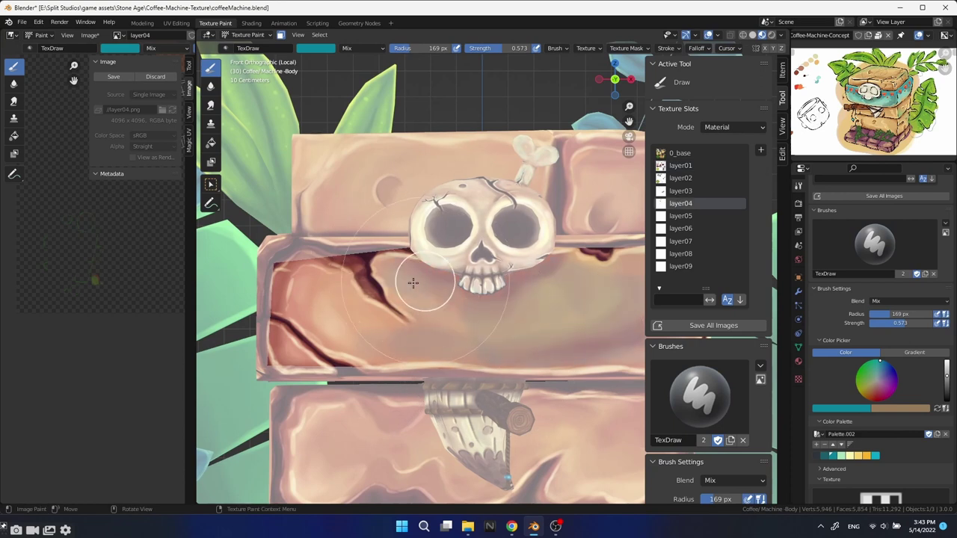
pyautogui.press('f')
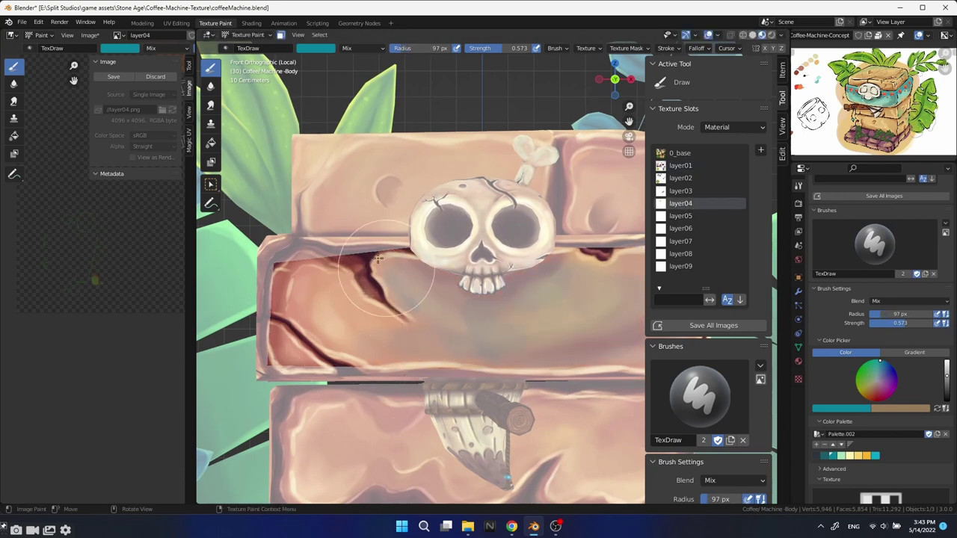
pyautogui.moveTo(419, 314)
pyautogui.mouseDown()
pyautogui.moveTo(337, 277)
pyautogui.moveTo(280, 305)
pyautogui.moveTo(374, 352)
pyautogui.mouseUp()
pyautogui.press('f')
pyautogui.click(275, 331)
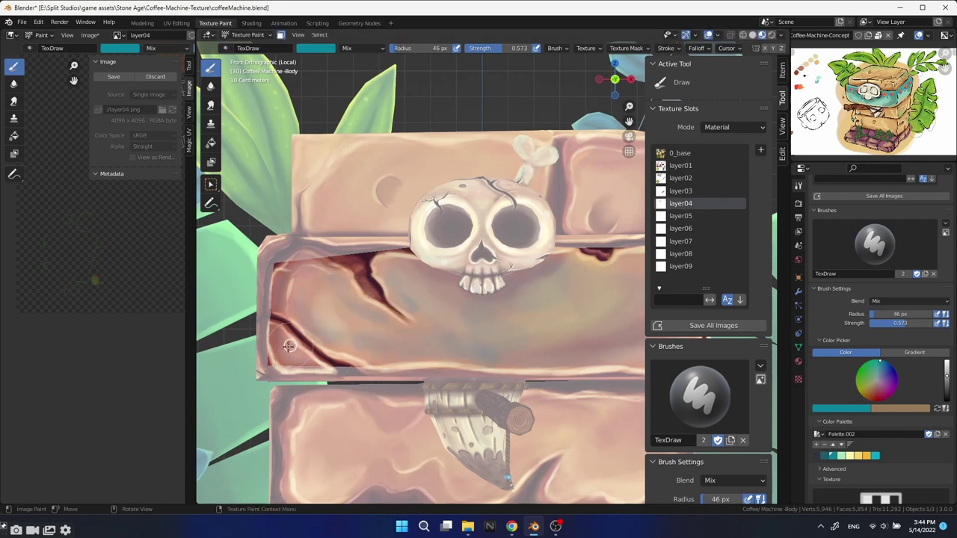
# Spread denser bluish-teal paint across the cracked plank with an 89 px brush.
pyautogui.moveTo(491, 325); pyautogui.dragTo(517, 256, button='middle')
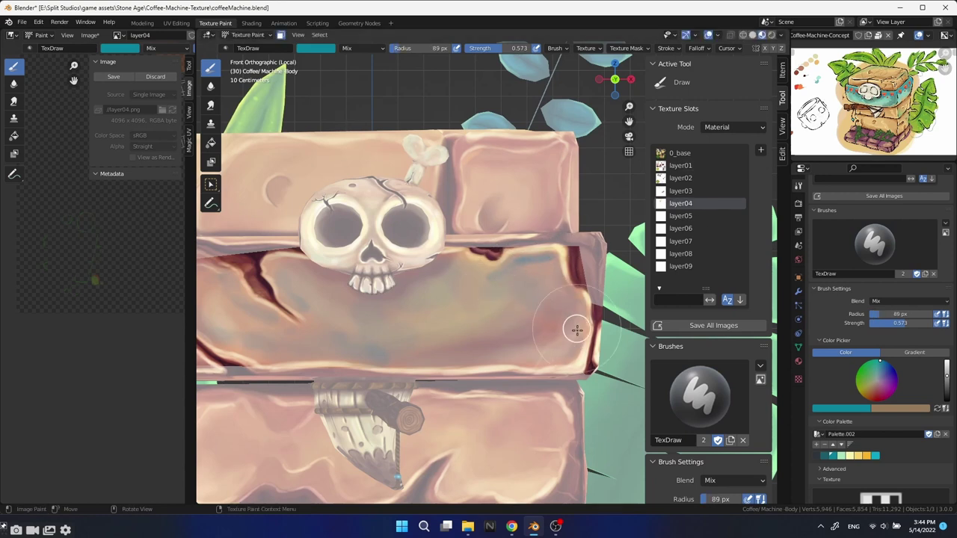
pyautogui.press('f')
pyautogui.moveTo(495, 291)
pyautogui.mouseDown()
pyautogui.moveTo(324, 281)
pyautogui.moveTo(430, 337)
pyautogui.moveTo(498, 278)
pyautogui.moveTo(550, 287)
pyautogui.mouseUp()
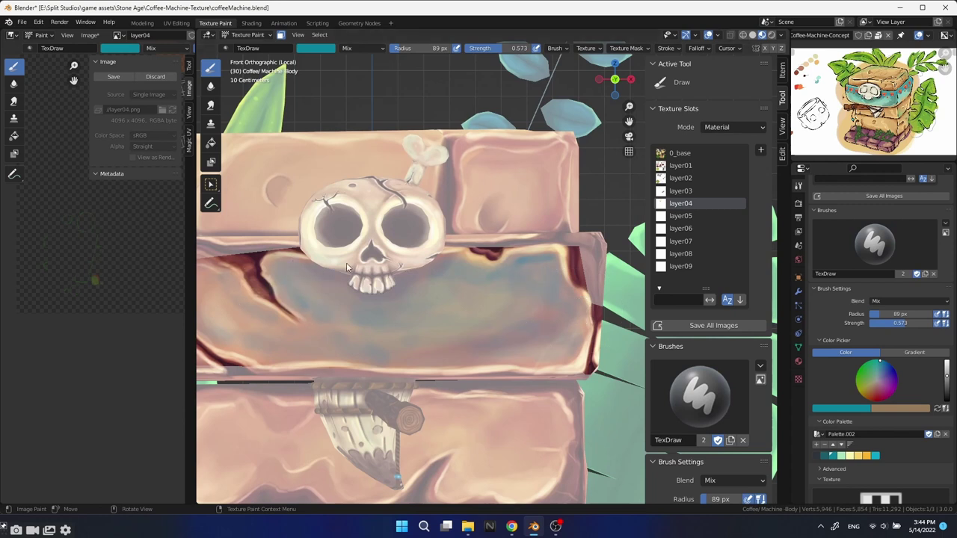
pyautogui.moveTo(419, 330); pyautogui.dragTo(469, 322, button='middle')
pyautogui.moveTo(277, 278)
pyautogui.mouseDown()
pyautogui.moveTo(342, 321)
pyautogui.moveTo(335, 310)
pyautogui.mouseUp()
pyautogui.moveTo(508, 336)
pyautogui.mouseDown(button='middle')
pyautogui.moveTo(560, 299)
pyautogui.moveTo(484, 309)
pyautogui.moveTo(498, 289)
pyautogui.mouseUp(button='middle')
pyautogui.scroll(5, 484, 309)
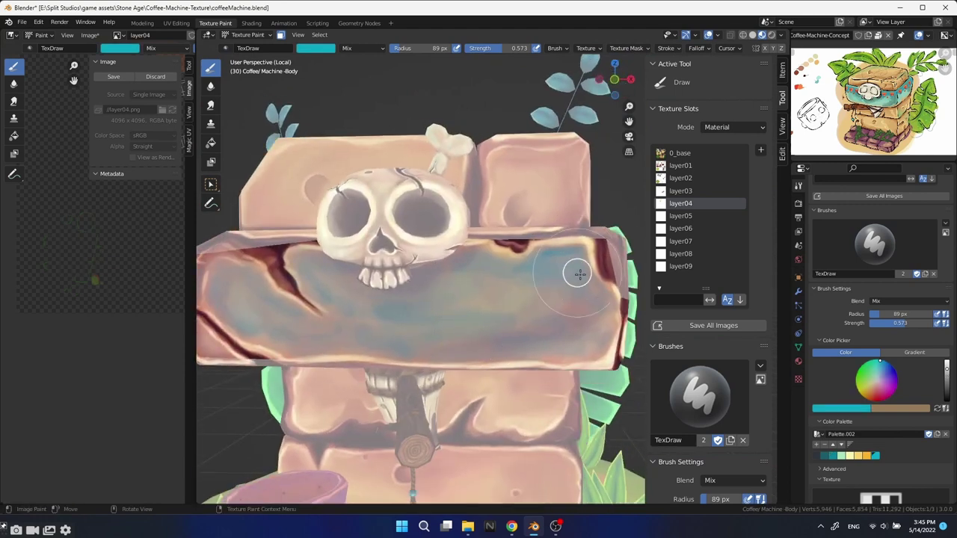
pyautogui.moveTo(364, 284)
pyautogui.mouseDown()
pyautogui.moveTo(564, 285)
pyautogui.moveTo(337, 316)
pyautogui.moveTo(226, 274)
pyautogui.moveTo(313, 337)
pyautogui.mouseUp()
pyautogui.click(14, 101)
# Smear the plank's dark red streak and blue tint at full strength, brush 20 px then 80 px.
pyautogui.click(680, 165)
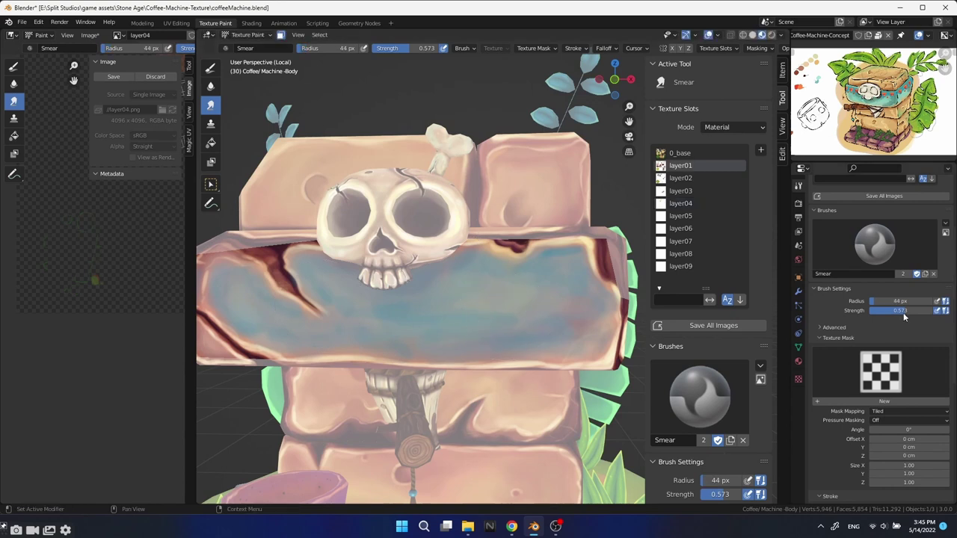
pyautogui.hotkey('ctrl', 'z')
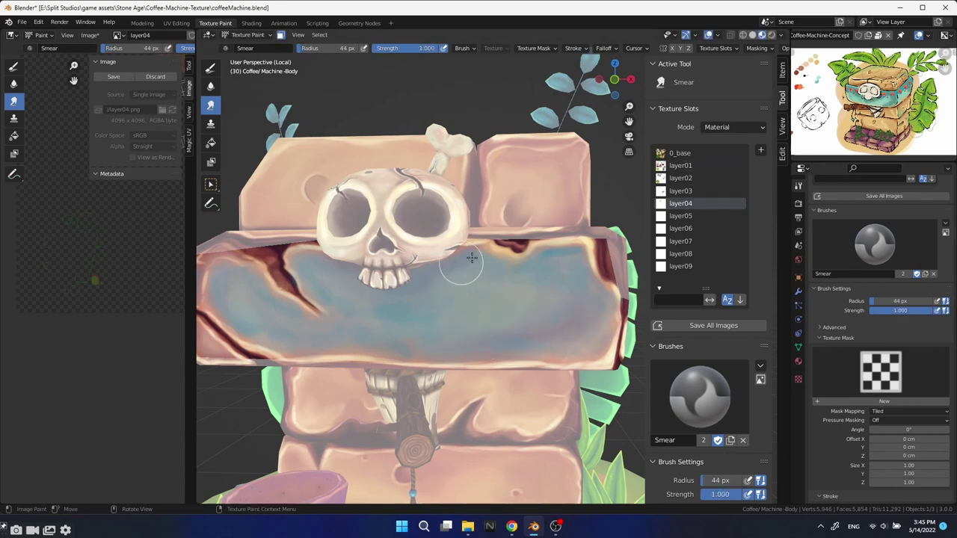
pyautogui.moveTo(551, 253); pyautogui.dragTo(567, 255)
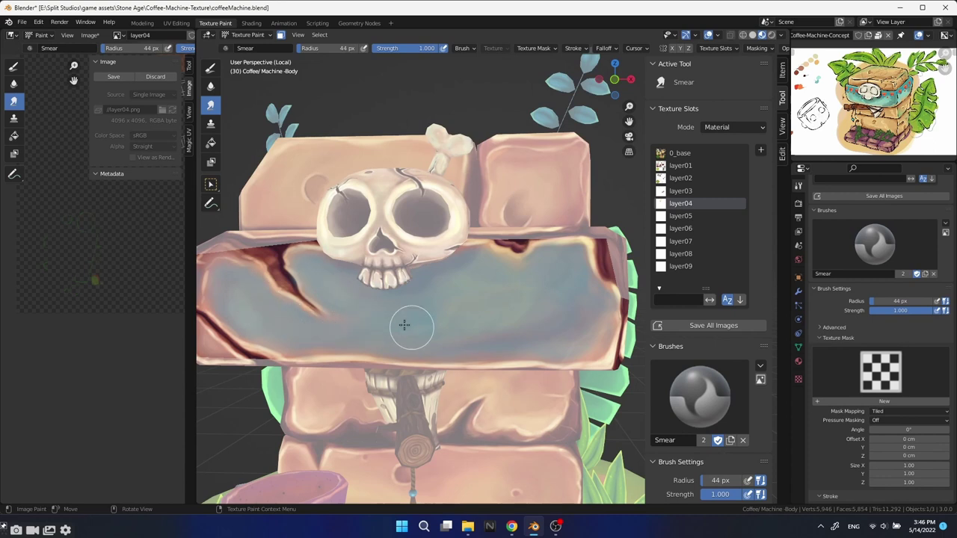
pyautogui.scroll(-5, 495, 267)
pyautogui.scroll(4, 438, 364)
pyautogui.scroll(4, 438, 327)
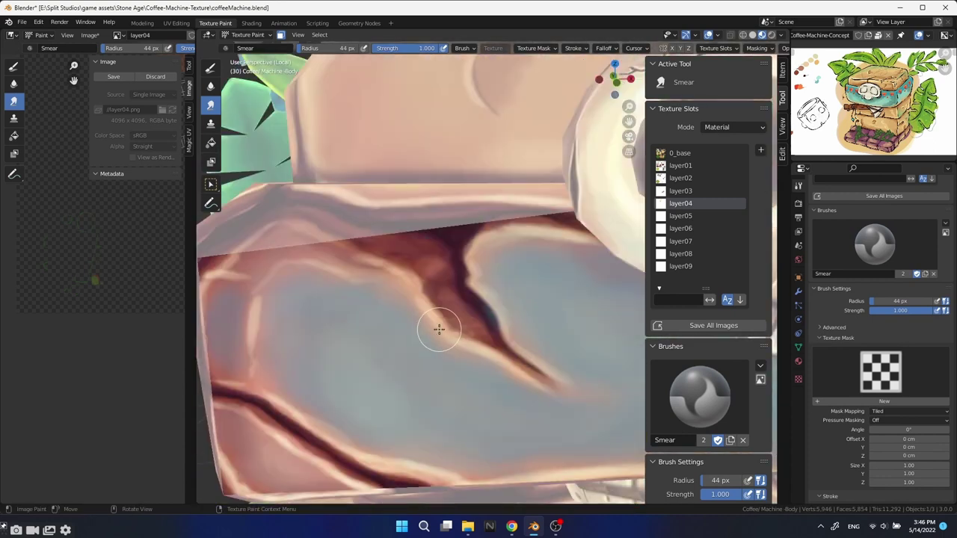
pyautogui.click(479, 304)
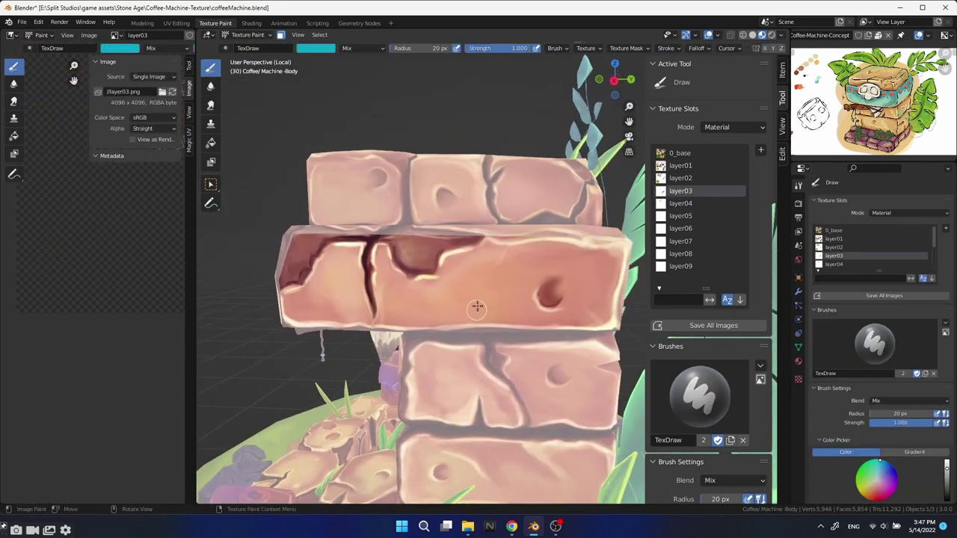
pyautogui.press('f')
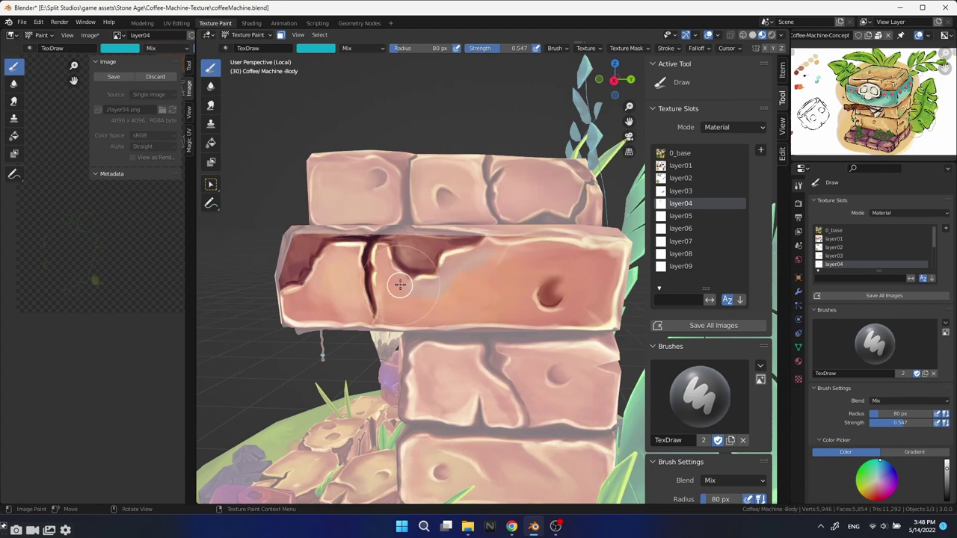
# Paint lighter pink over the dark red streak and the brick's left end on layer04.
pyautogui.moveTo(471, 315)
pyautogui.mouseDown()
pyautogui.moveTo(599, 256)
pyautogui.moveTo(481, 274)
pyautogui.moveTo(580, 298)
pyautogui.mouseUp()
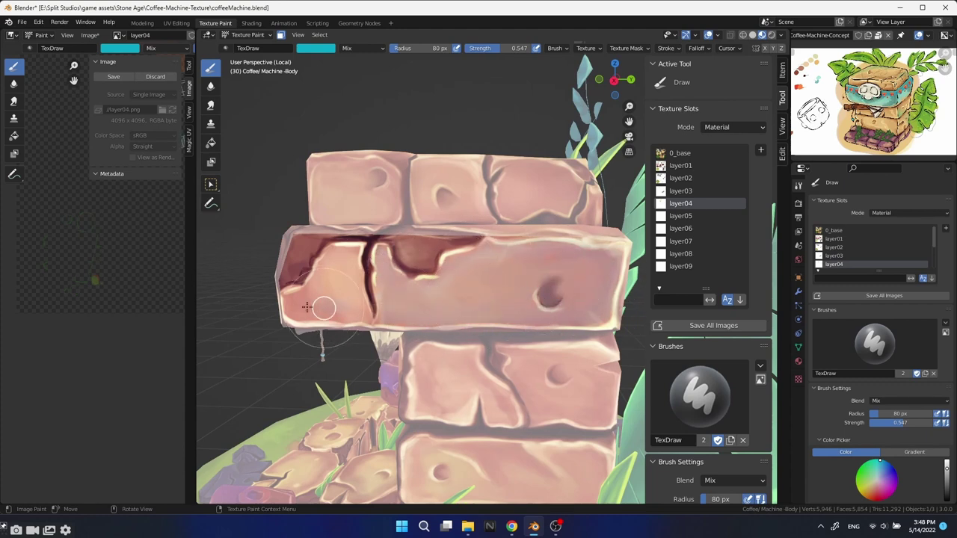
pyautogui.keyDown('ctrl'); pyautogui.scroll(3, 689, 208); pyautogui.keyUp('ctrl')
pyautogui.click(682, 204)
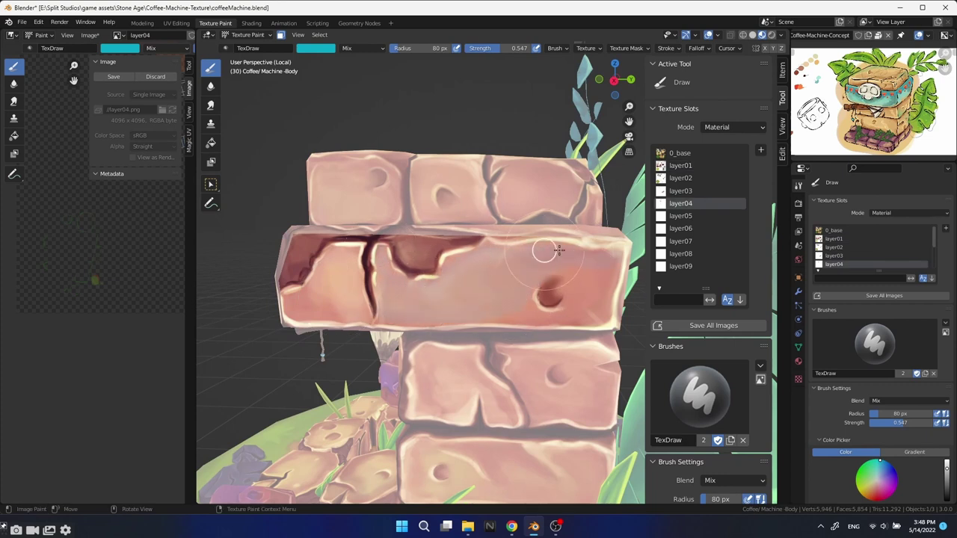
pyautogui.moveTo(346, 249); pyautogui.dragTo(297, 298)
pyautogui.moveTo(479, 281)
pyautogui.mouseDown()
pyautogui.moveTo(352, 299)
pyautogui.moveTo(331, 267)
pyautogui.moveTo(305, 310)
pyautogui.mouseUp()
pyautogui.moveTo(499, 252); pyautogui.dragTo(411, 291)
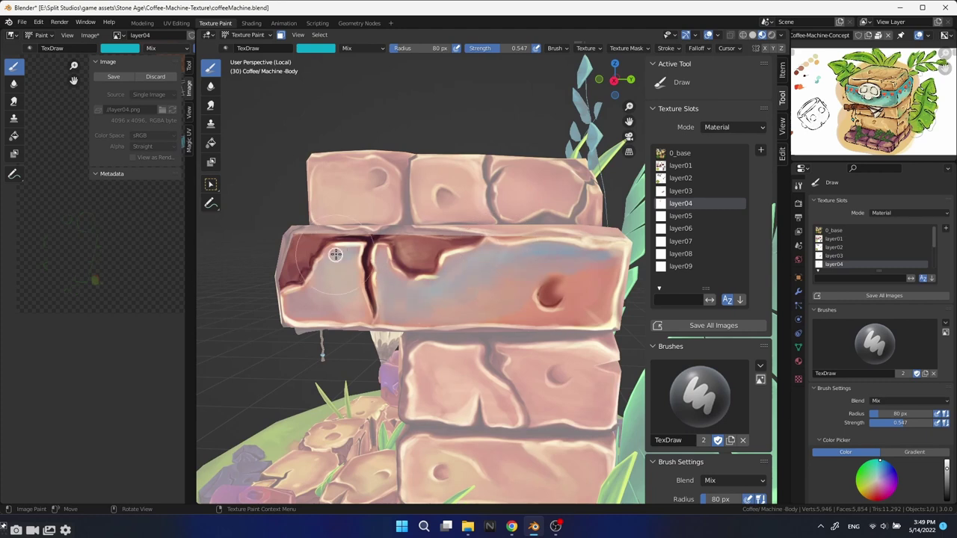
# Switch to the Smear brush at 0.313 strength and view the whole diorama.
pyautogui.scroll(-5, 391, 278)
pyautogui.moveTo(391, 277)
pyautogui.mouseDown(button='middle')
pyautogui.moveTo(554, 264)
pyautogui.moveTo(528, 280)
pyautogui.mouseUp(button='middle')
pyautogui.scroll(3, 528, 279)
pyautogui.click(680, 165)
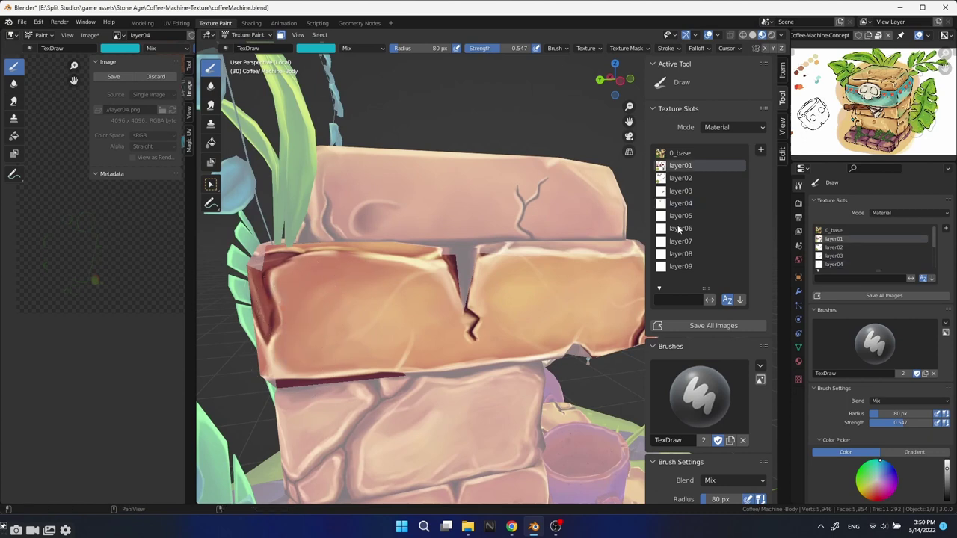
pyautogui.click(680, 203)
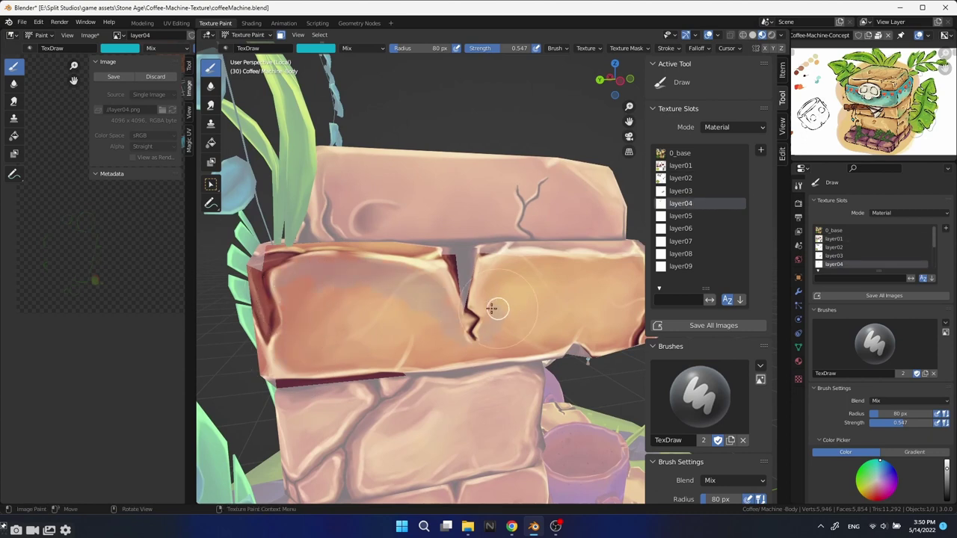
pyautogui.moveTo(584, 270)
pyautogui.mouseDown(button='middle')
pyautogui.moveTo(554, 302)
pyautogui.moveTo(573, 280)
pyautogui.mouseUp(button='middle')
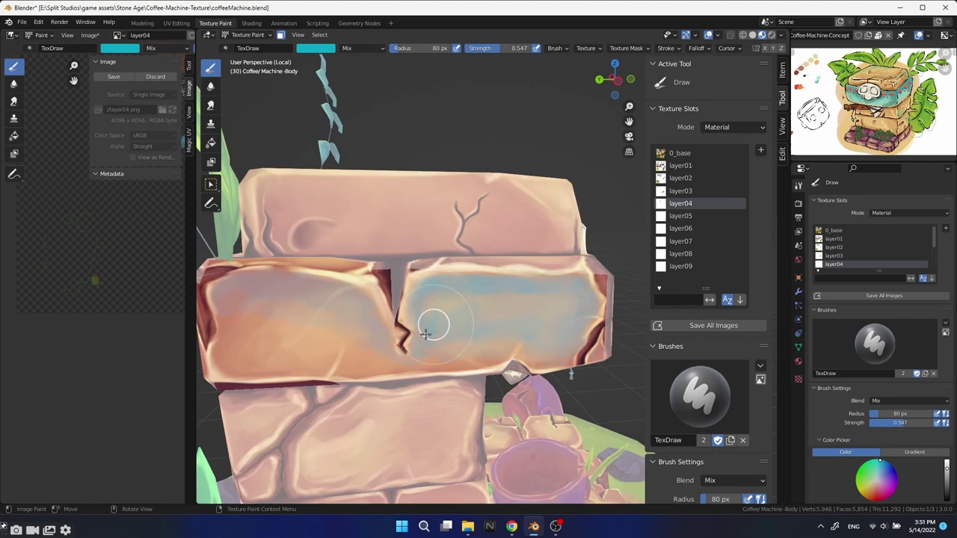
pyautogui.press('3')
pyautogui.moveTo(903, 414); pyautogui.dragTo(889, 413)
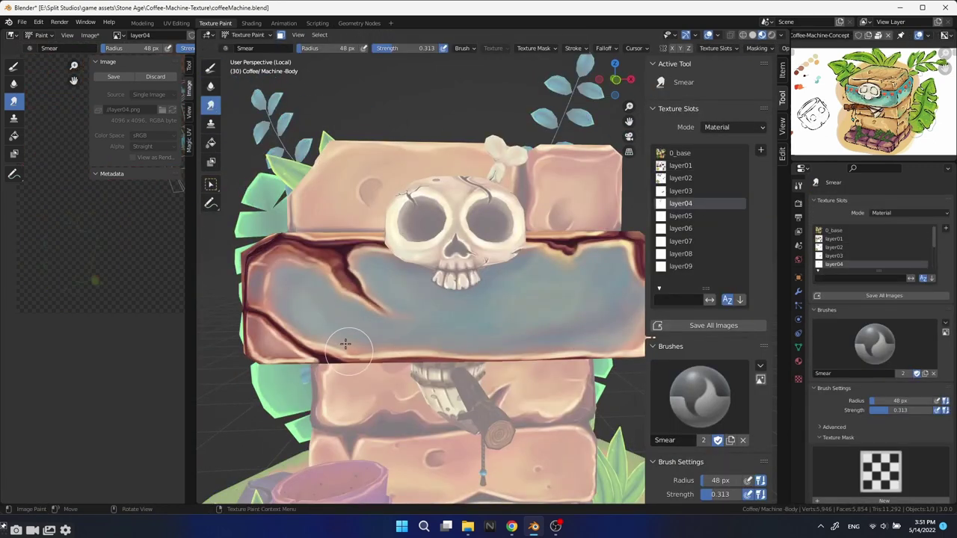
pyautogui.moveTo(615, 317); pyautogui.dragTo(552, 369, button='middle')
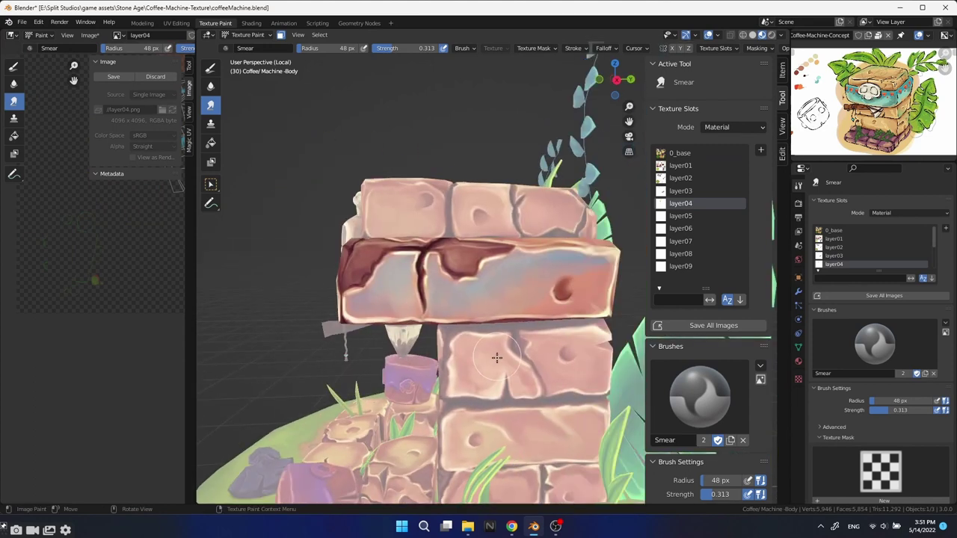
pyautogui.scroll(-5, 552, 369)
pyautogui.scroll(5, 552, 369)
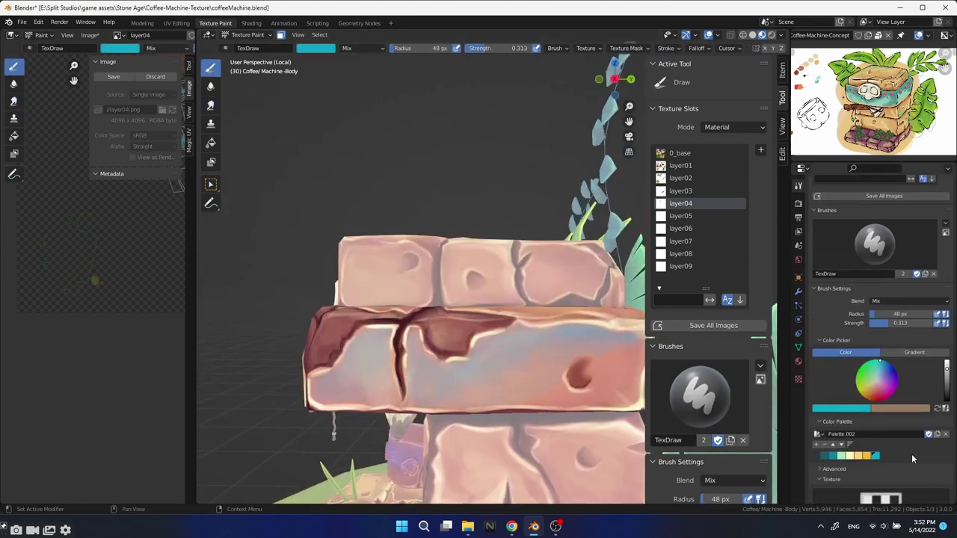
# Load the pear36.ase palette, set the brush to 16 px and 0.840 strength on layer04.
pyautogui.click(819, 434)
pyautogui.click(835, 364)
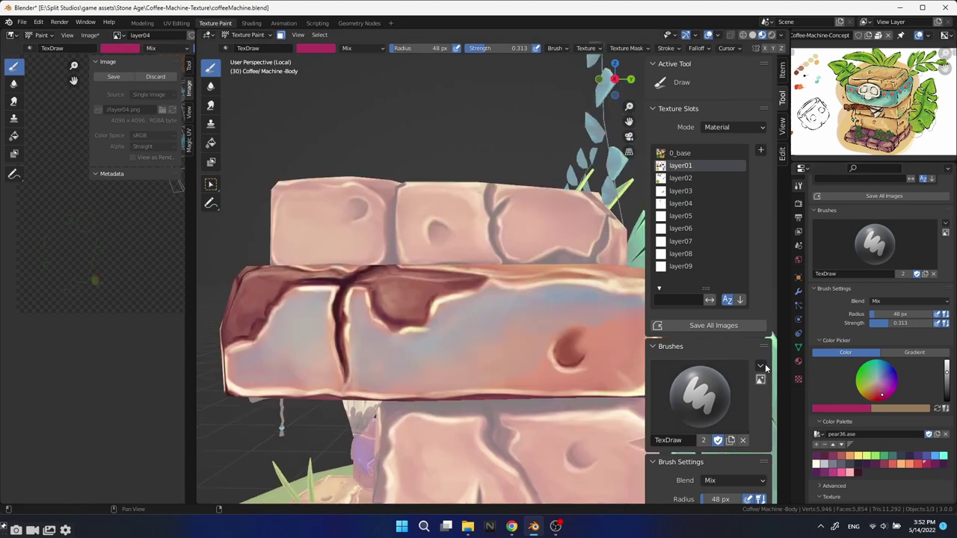
pyautogui.hotkey('ctrl', 'z')
pyautogui.hotkey('ctrl', 'z')
pyautogui.hotkey('ctrl', 'z')
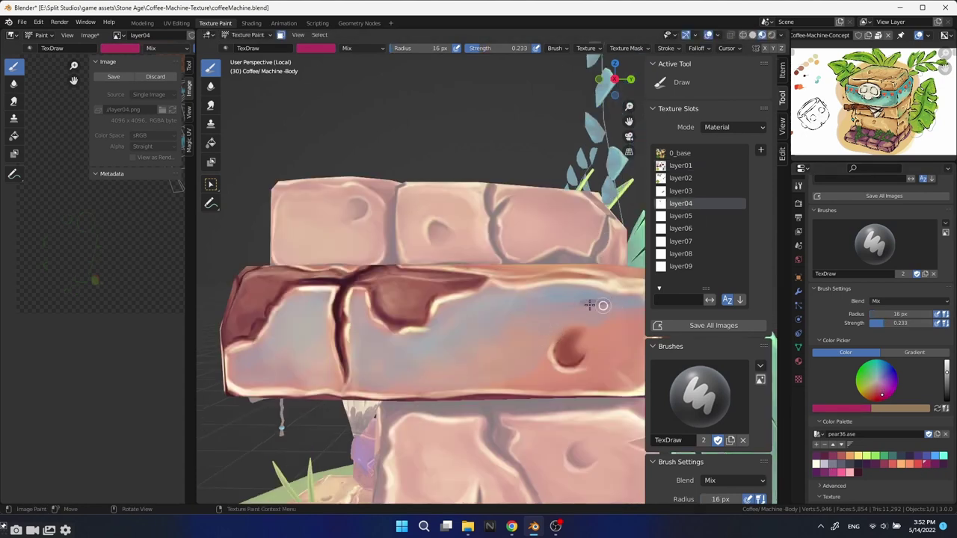
pyautogui.hotkey('ctrl', 'z')
pyautogui.hotkey('ctrl', 'shift', 'z')
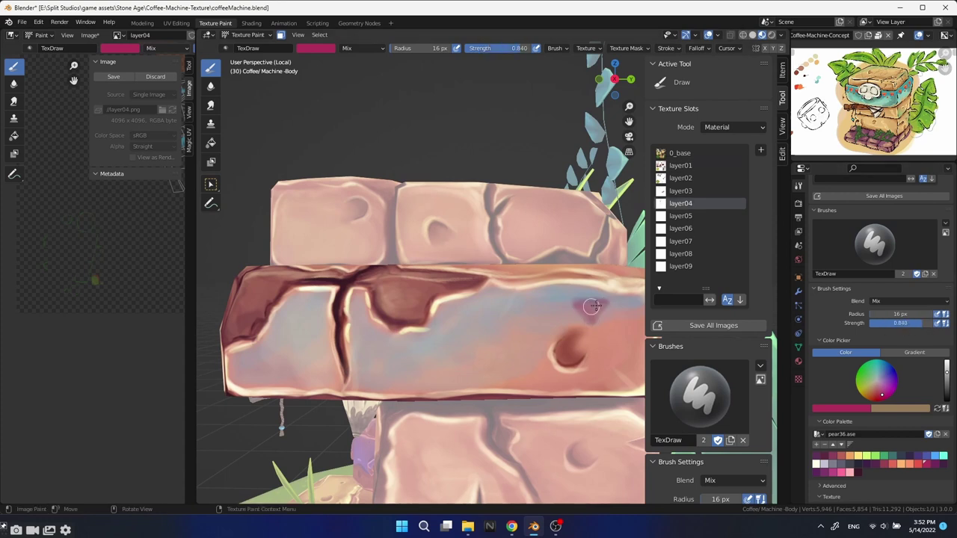
pyautogui.hotkey('ctrl', 'z')
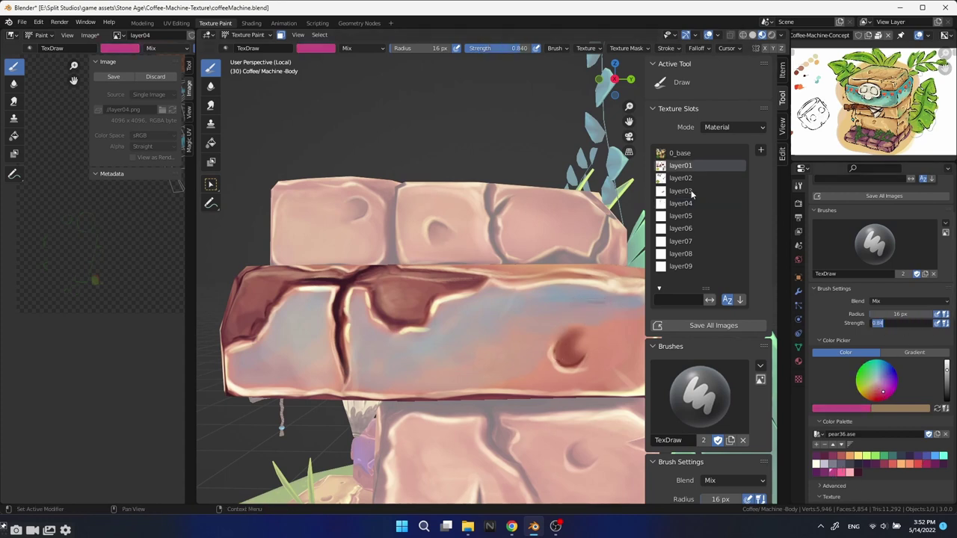
pyautogui.click(688, 203)
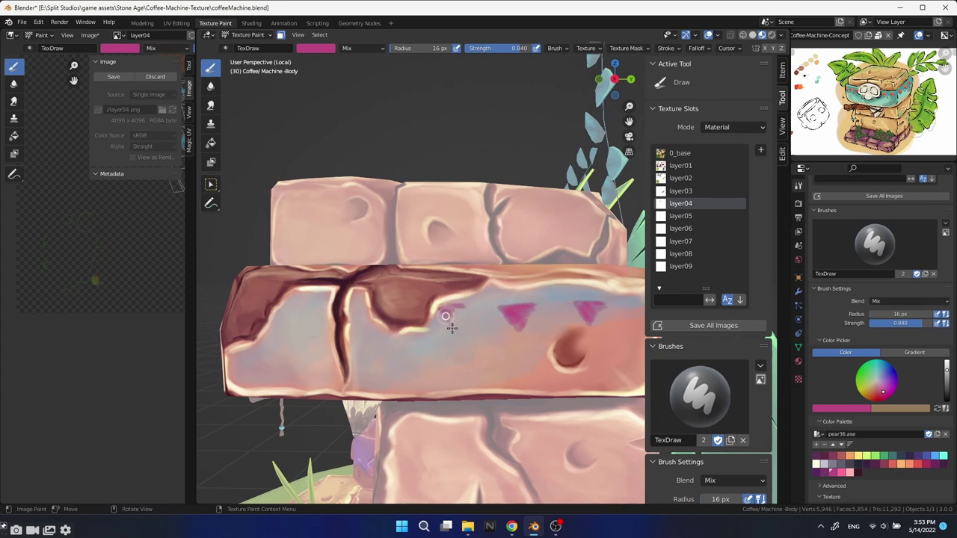
# Work magenta triangle marks along the pale band, viewing the block's front, left end and sides.
pyautogui.moveTo(455, 329); pyautogui.dragTo(519, 358, button='middle')
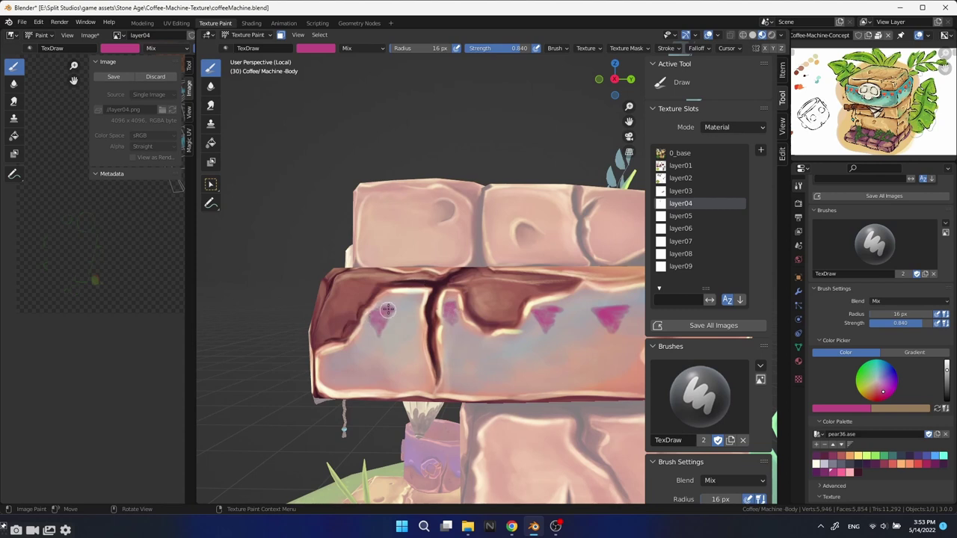
pyautogui.moveTo(462, 352); pyautogui.dragTo(463, 309, button='middle')
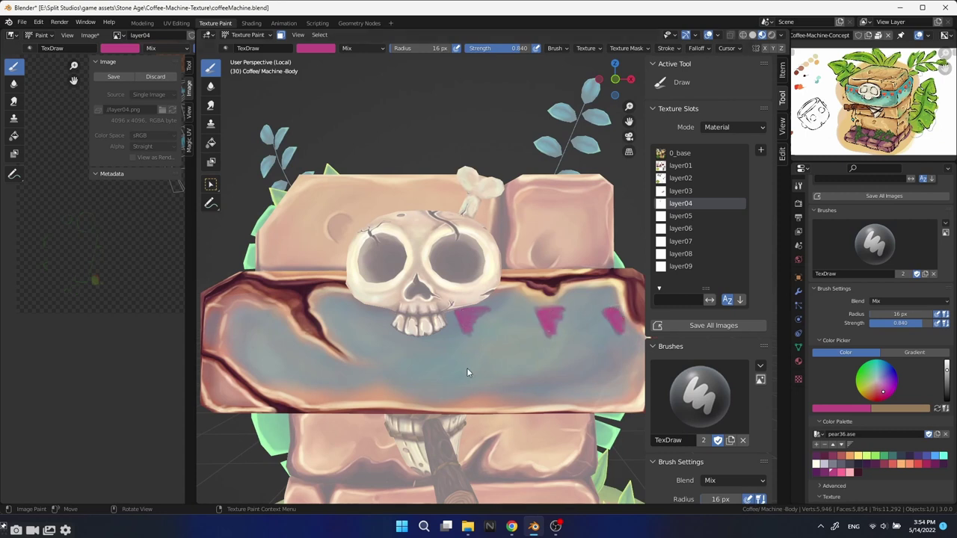
pyautogui.moveTo(563, 336); pyautogui.dragTo(581, 369, button='middle')
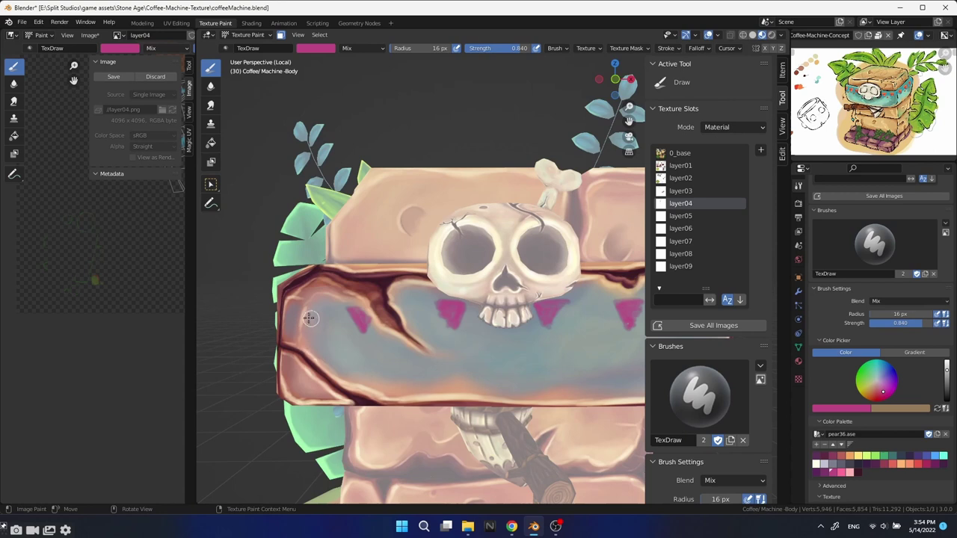
pyautogui.moveTo(295, 327); pyautogui.dragTo(567, 300, button='middle')
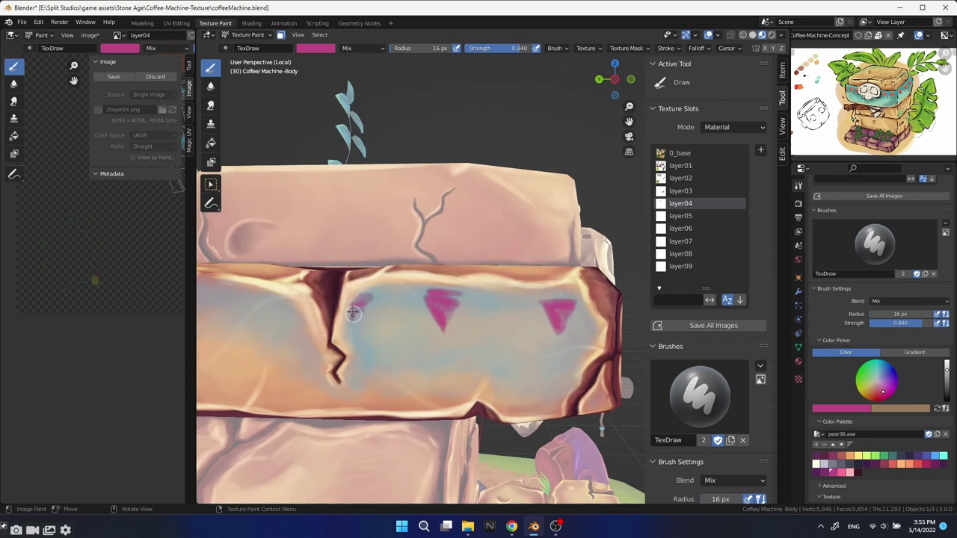
pyautogui.moveTo(375, 302); pyautogui.dragTo(410, 291, button='middle')
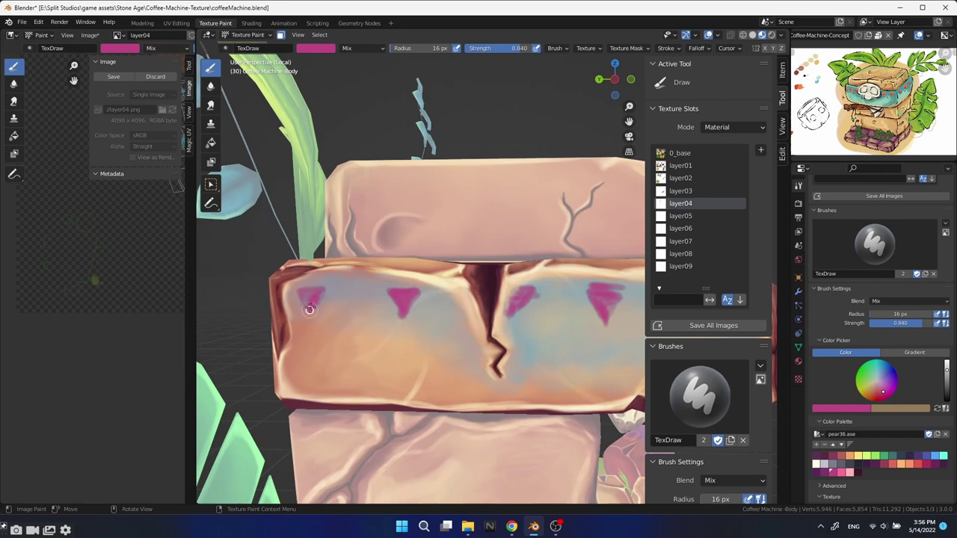
pyautogui.scroll(-5, 309, 309)
pyautogui.moveTo(309, 309)
pyautogui.mouseDown(button='middle')
pyautogui.moveTo(459, 386)
pyautogui.moveTo(486, 336)
pyautogui.mouseUp(button='middle')
pyautogui.scroll(5, 486, 336)
pyautogui.scroll(3, 505, 283)
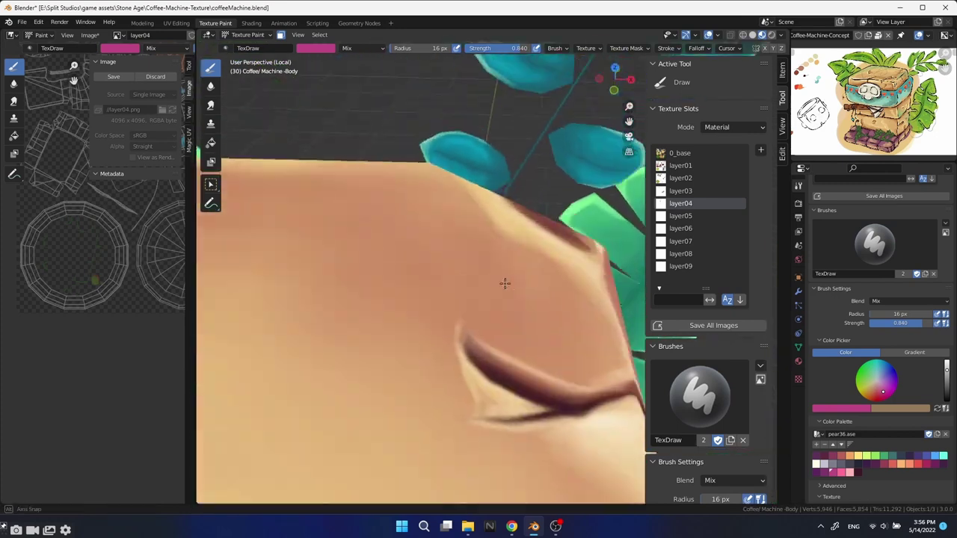
# Paint a green tint across the stone block's top ridge on layer04.
pyautogui.moveTo(505, 282)
pyautogui.mouseDown(button='middle')
pyautogui.moveTo(413, 275)
pyautogui.moveTo(449, 292)
pyautogui.moveTo(487, 269)
pyautogui.moveTo(462, 263)
pyautogui.mouseUp(button='middle')
pyautogui.press('Tab')
pyautogui.press('Tab')
pyautogui.click(699, 203)
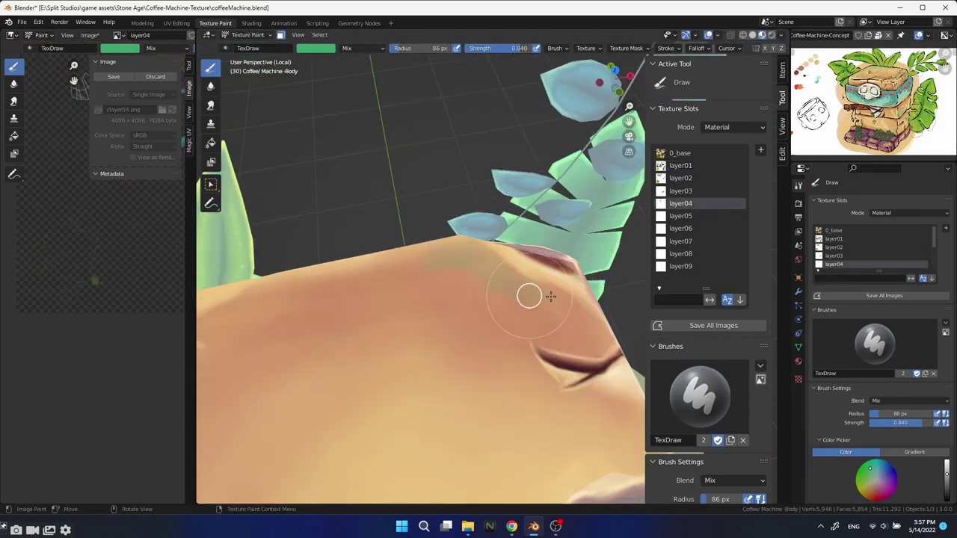
pyautogui.moveTo(466, 252); pyautogui.dragTo(391, 294)
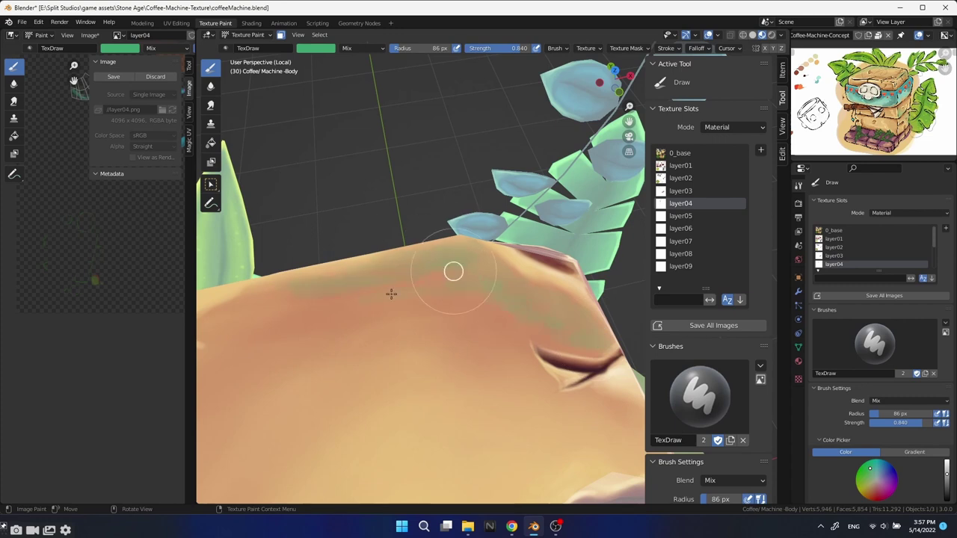
# Smear the green into the surrounding paint on the block's left face with a larger brush.
pyautogui.press('s')
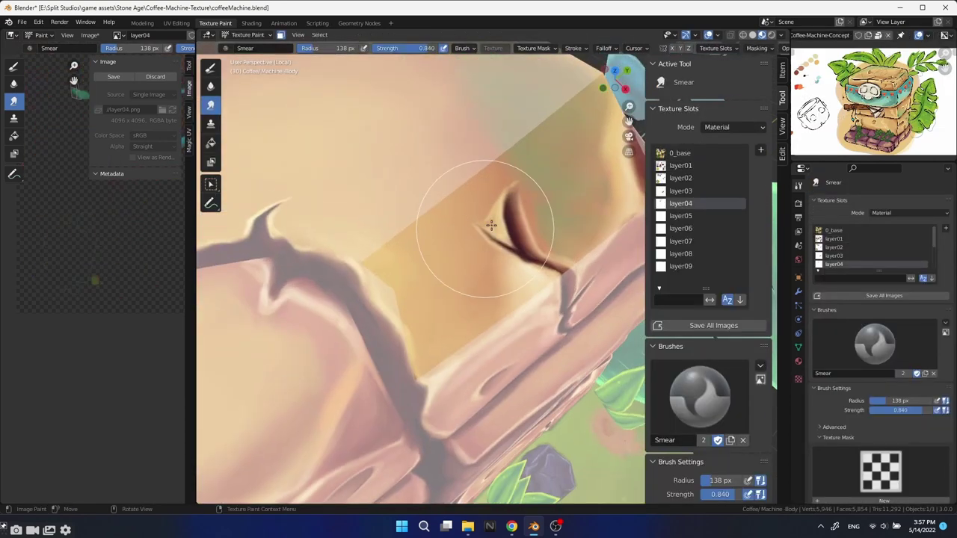
pyautogui.press('1')
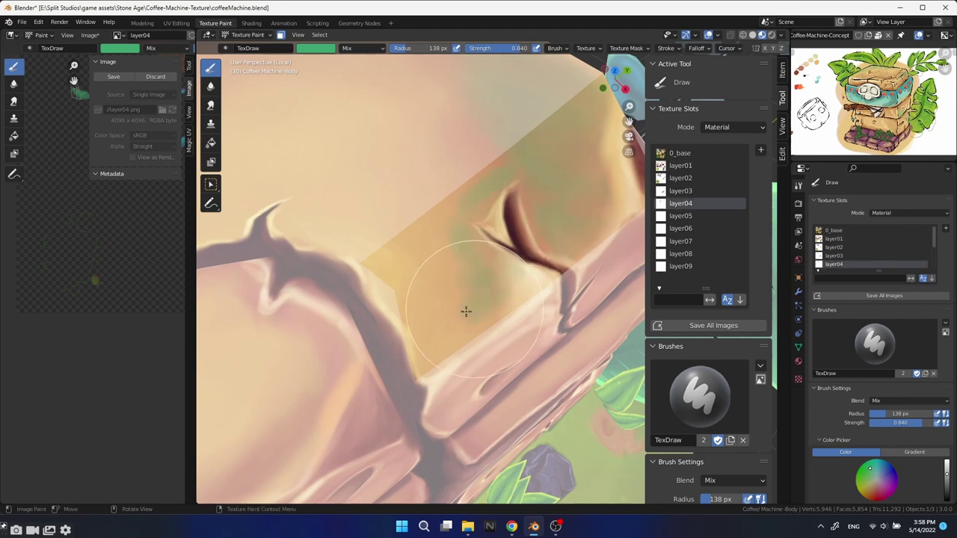
pyautogui.press('3')
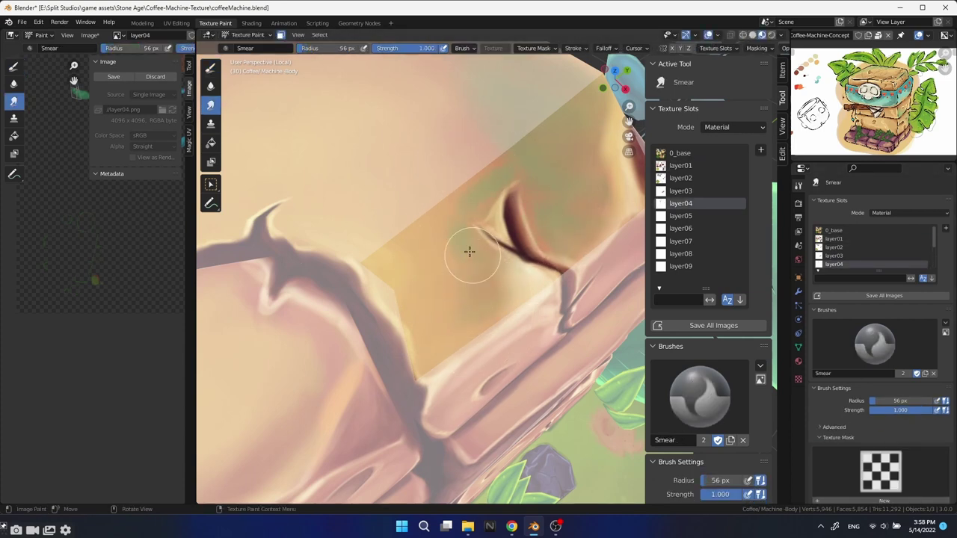
pyautogui.press('f')
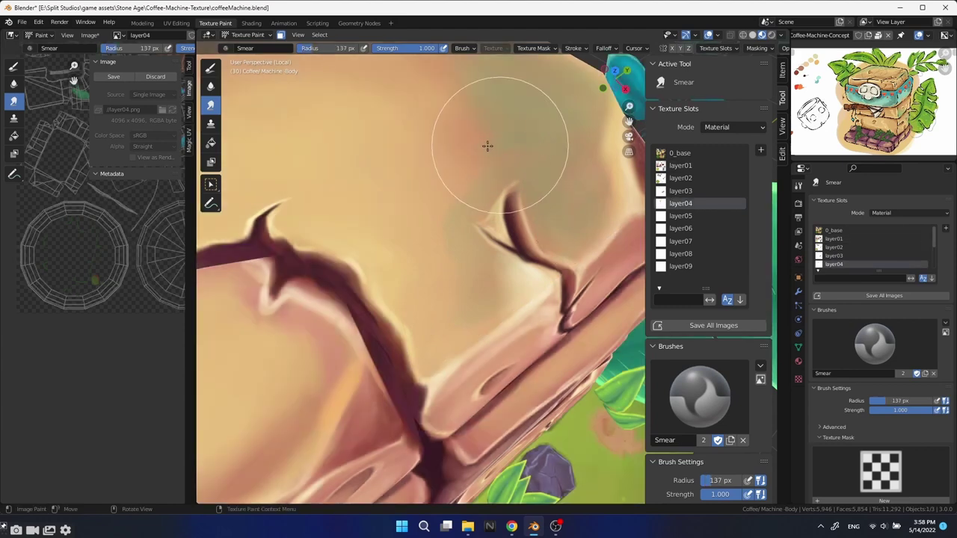
pyautogui.click(436, 181)
pyautogui.scroll(-5, 436, 182)
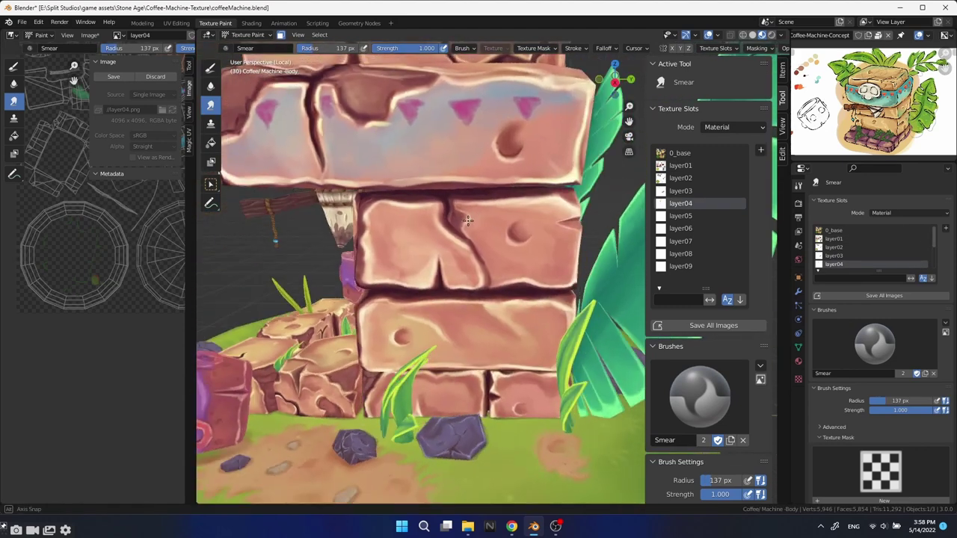
pyautogui.moveTo(459, 223); pyautogui.dragTo(484, 269, button='middle')
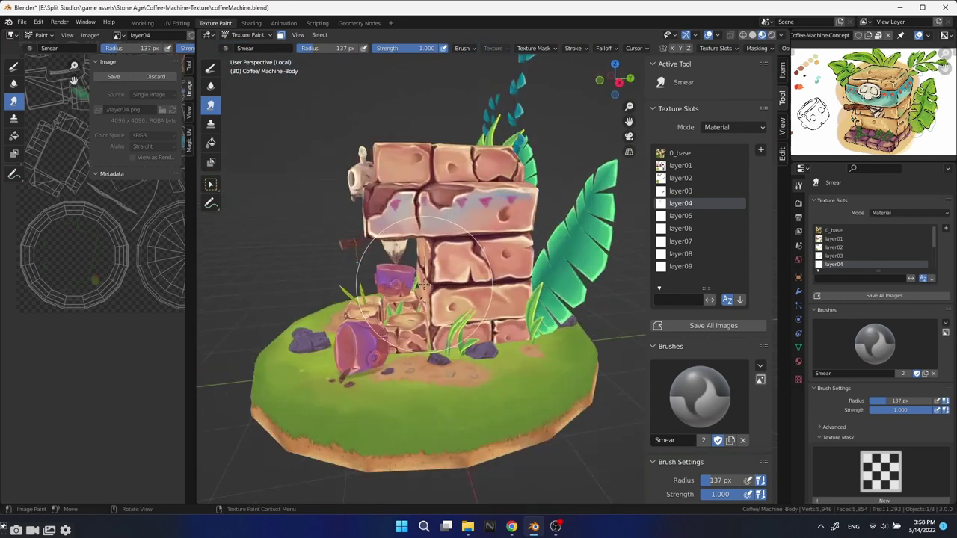
pyautogui.moveTo(329, 306); pyautogui.dragTo(335, 313)
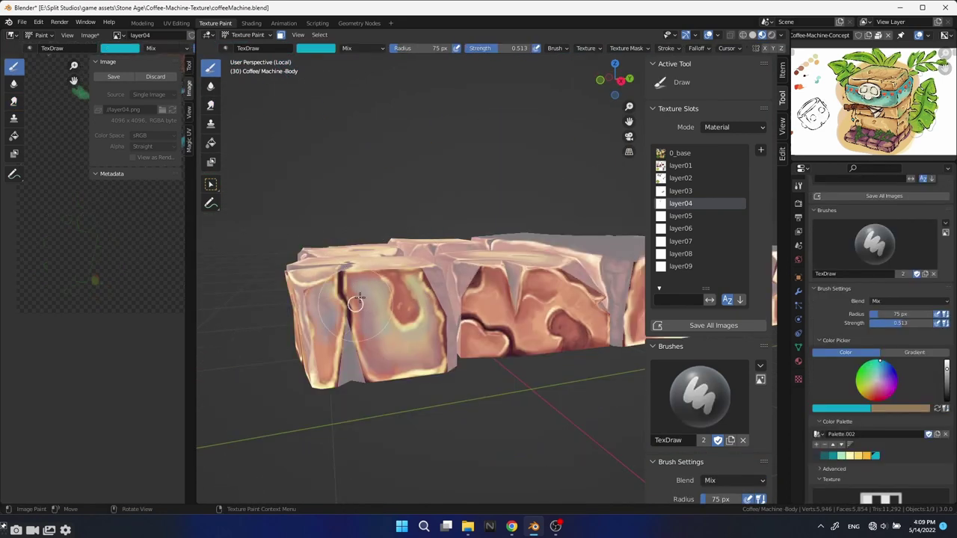
# Darken the brown and smooth the pink paint on the bricks' front face.
pyautogui.moveTo(495, 309); pyautogui.dragTo(488, 379, button='middle')
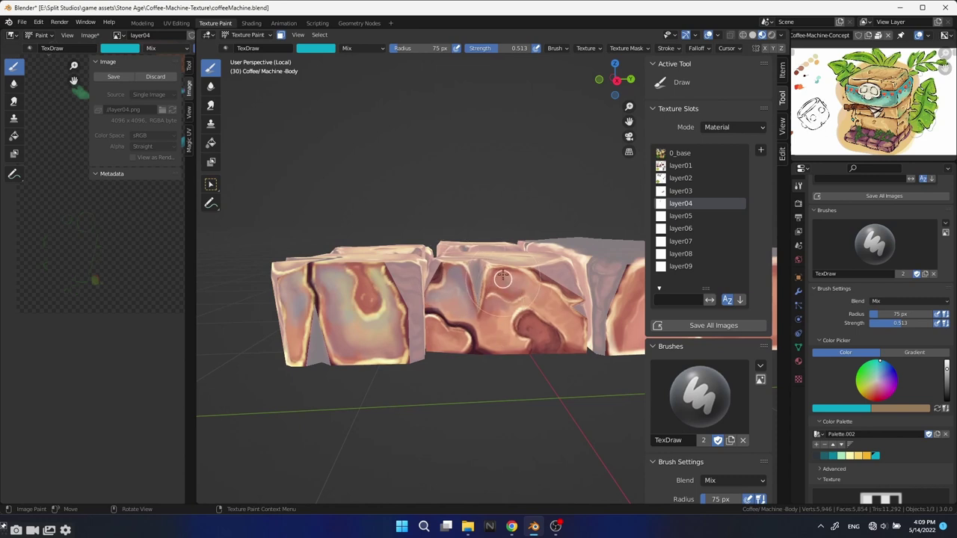
pyautogui.moveTo(533, 289); pyautogui.dragTo(547, 302)
pyautogui.moveTo(543, 309); pyautogui.dragTo(427, 394, button='middle')
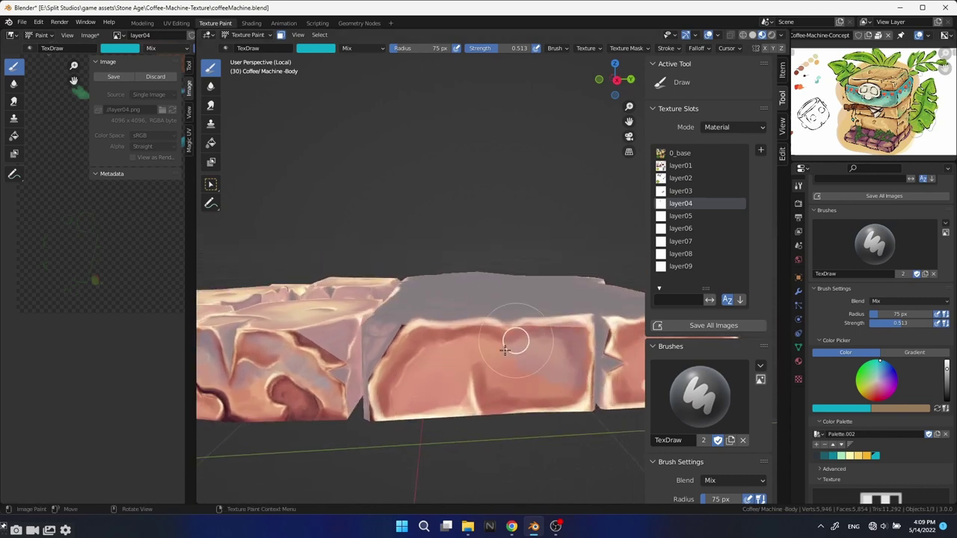
pyautogui.moveTo(395, 374)
pyautogui.mouseDown()
pyautogui.moveTo(513, 380)
pyautogui.moveTo(516, 346)
pyautogui.mouseUp()
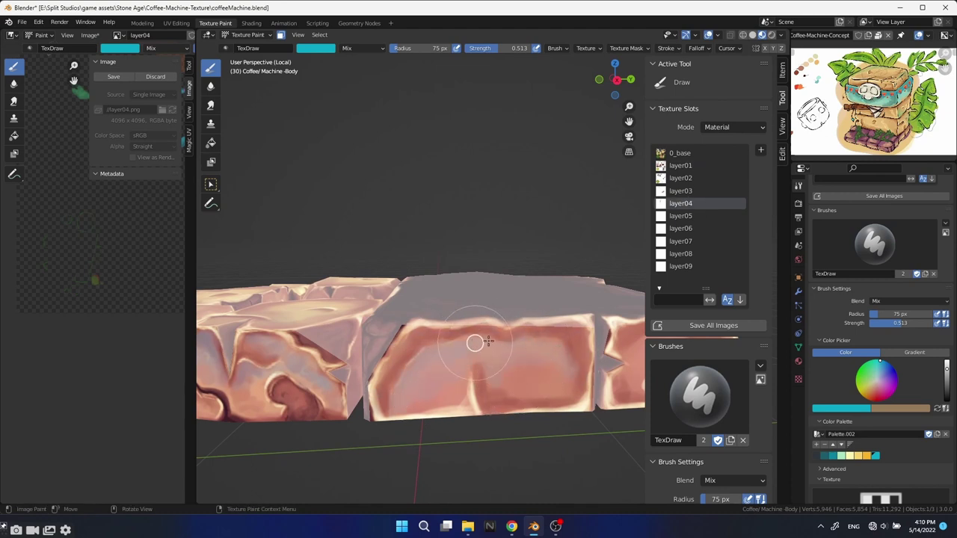
pyautogui.moveTo(400, 402); pyautogui.dragTo(493, 378, button='middle')
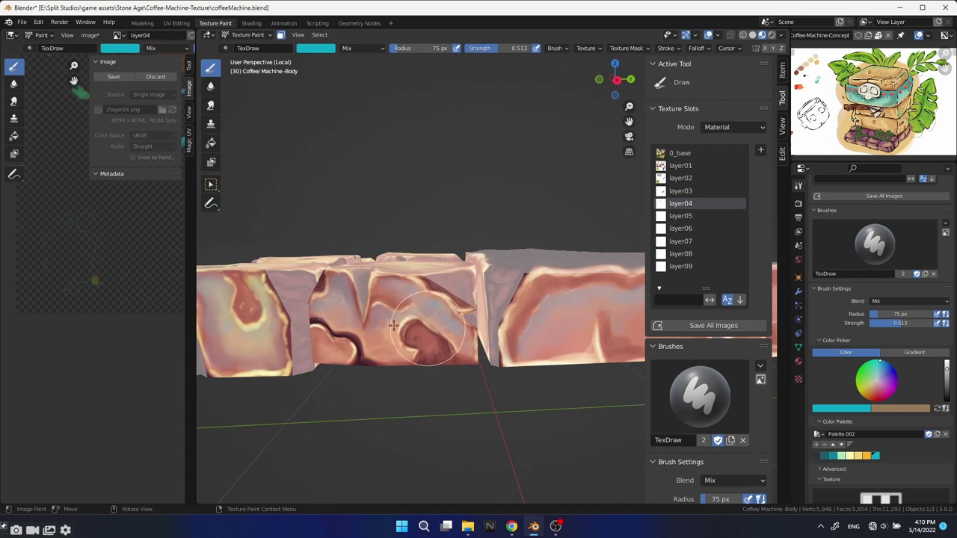
pyautogui.moveTo(633, 370); pyautogui.dragTo(466, 405, button='middle')
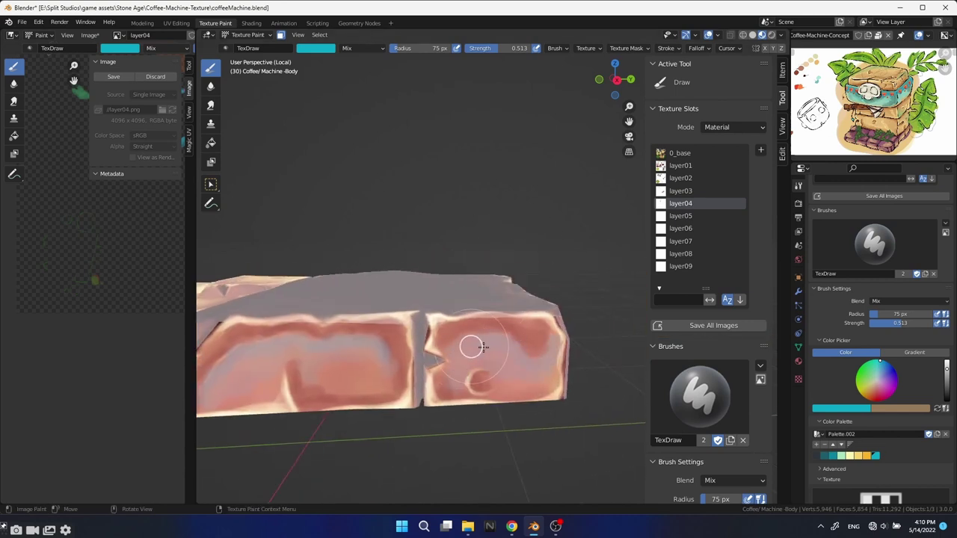
pyautogui.moveTo(450, 372); pyautogui.dragTo(552, 237, button='middle')
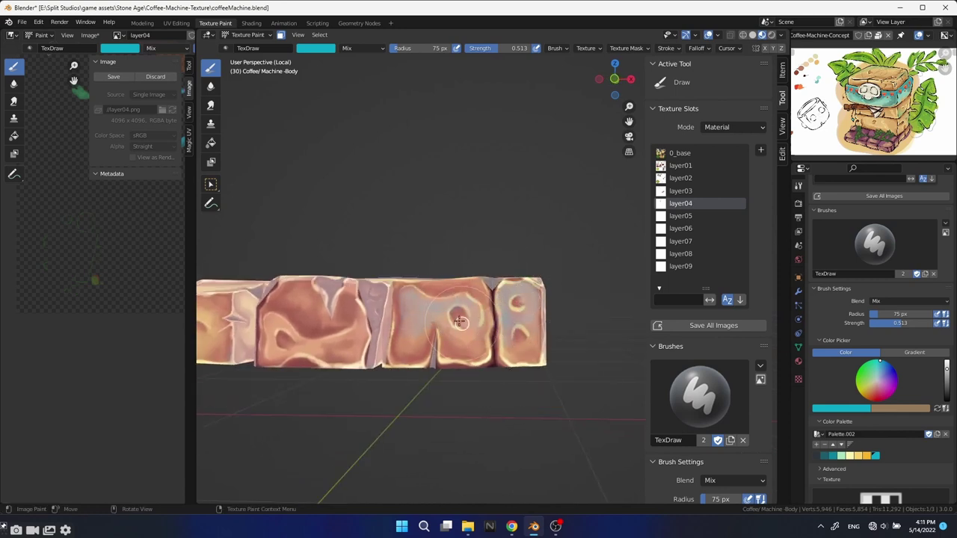
# Paint bluish-grey highlights on the right and left blocks, lighten edges and darken the left block's top.
pyautogui.moveTo(475, 301); pyautogui.dragTo(445, 343, button='middle')
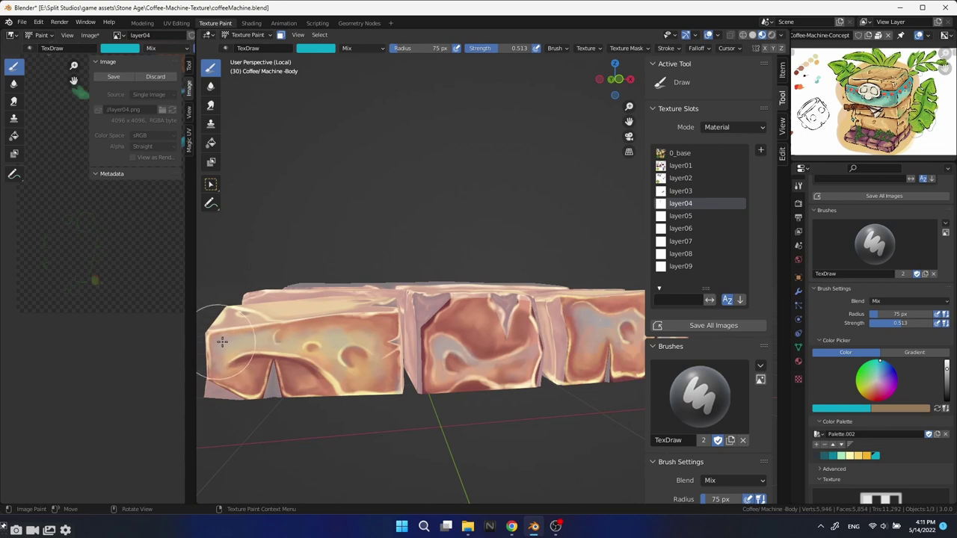
pyautogui.scroll(-2, 346, 361)
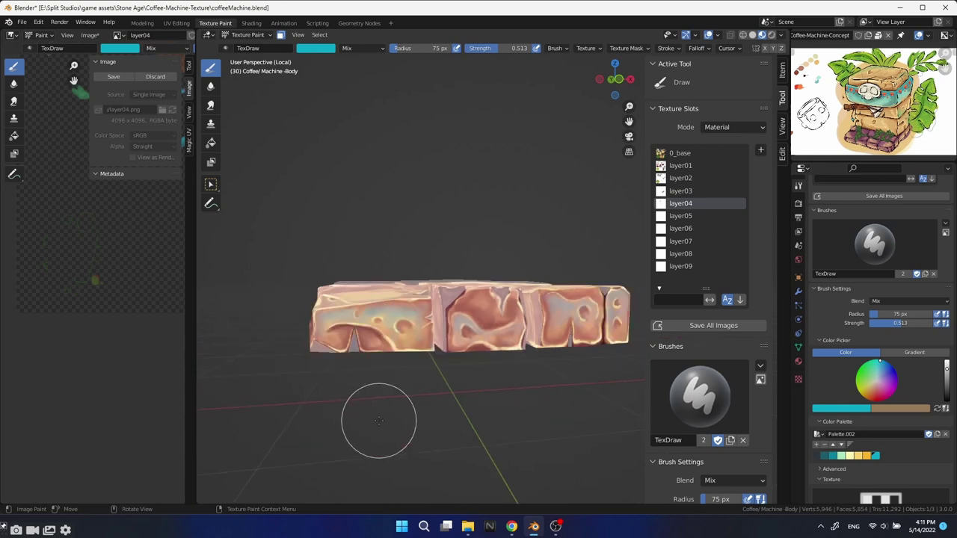
pyautogui.moveTo(374, 406); pyautogui.dragTo(419, 389, button='middle')
pyautogui.scroll(4, 470, 384)
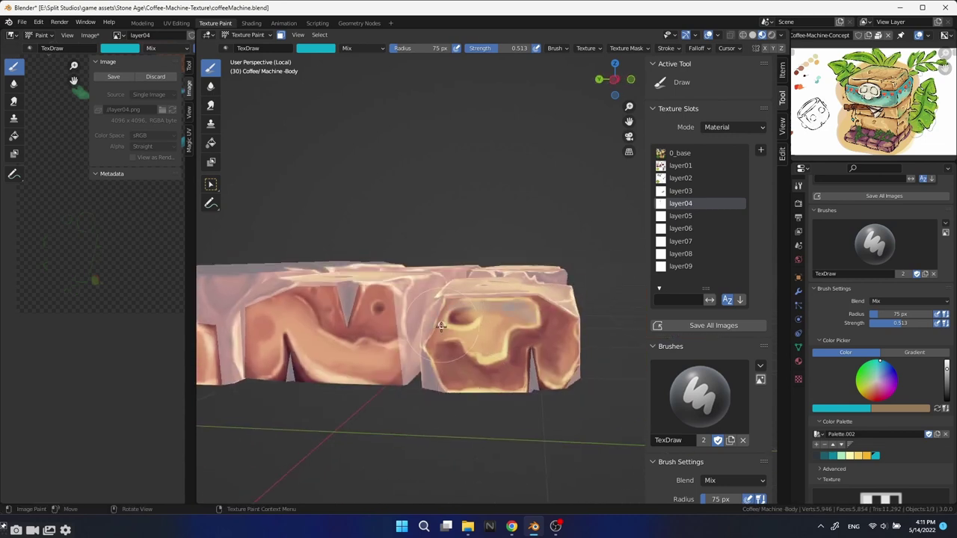
pyautogui.moveTo(510, 305); pyautogui.dragTo(471, 329)
pyautogui.moveTo(263, 306)
pyautogui.mouseDown()
pyautogui.moveTo(305, 331)
pyautogui.moveTo(293, 310)
pyautogui.moveTo(385, 344)
pyautogui.moveTo(263, 309)
pyautogui.mouseUp()
pyautogui.moveTo(263, 308)
pyautogui.mouseDown(button='middle')
pyautogui.moveTo(367, 342)
pyautogui.moveTo(400, 327)
pyautogui.mouseUp(button='middle')
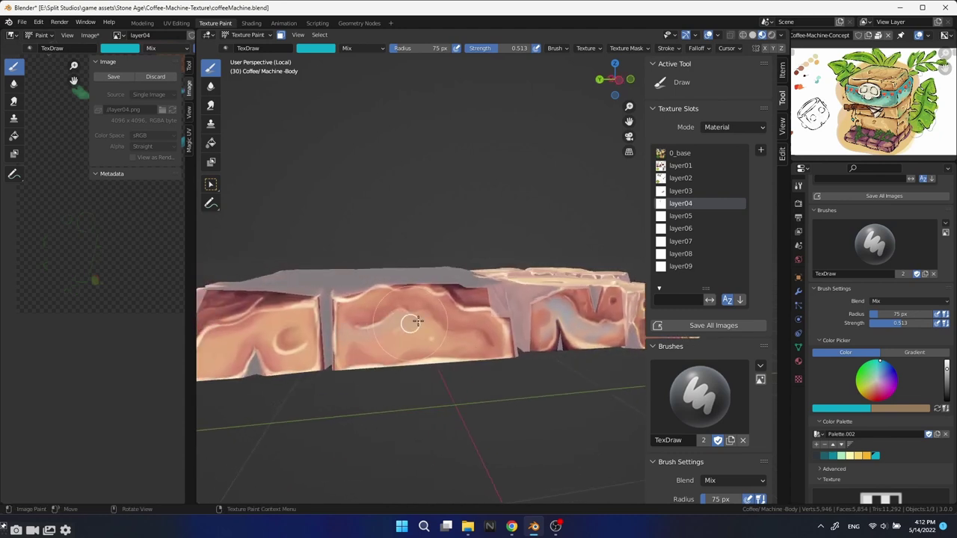
pyautogui.moveTo(416, 321); pyautogui.dragTo(493, 326)
pyautogui.moveTo(401, 320); pyautogui.dragTo(454, 353, button='middle')
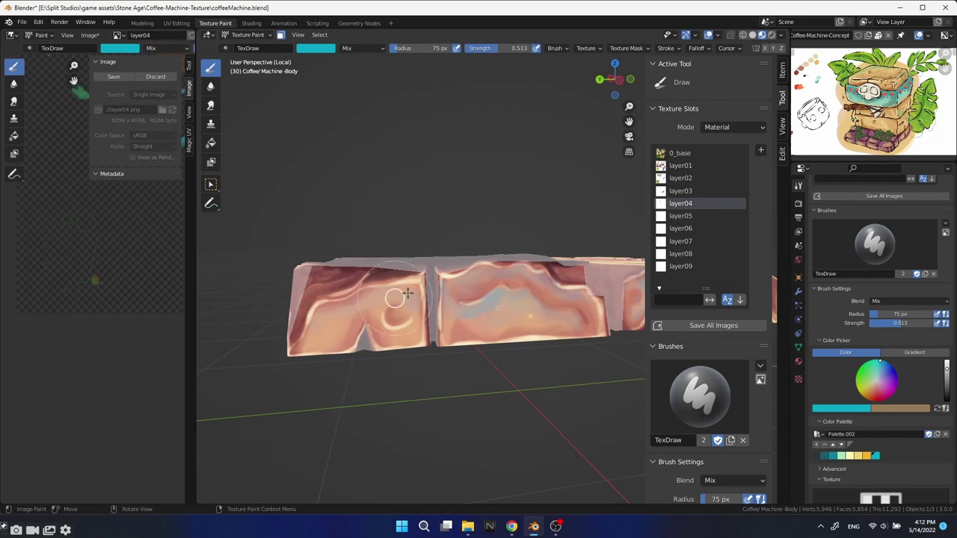
pyautogui.moveTo(319, 315); pyautogui.dragTo(414, 277)
pyautogui.moveTo(414, 277); pyautogui.dragTo(545, 376, button='middle')
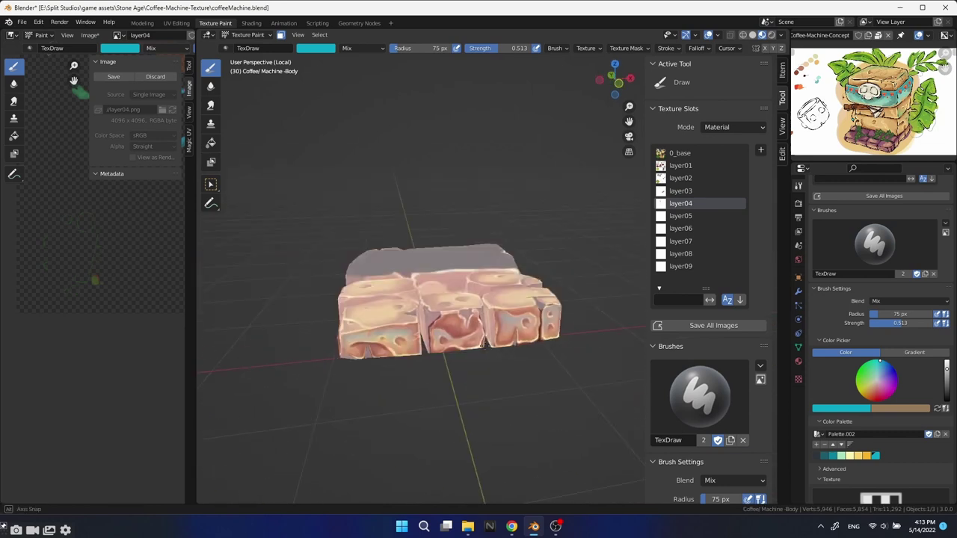
# Select the stone block faces in Edit Mode, view them from Top, and return to Texture Paint.
pyautogui.press('Tab')
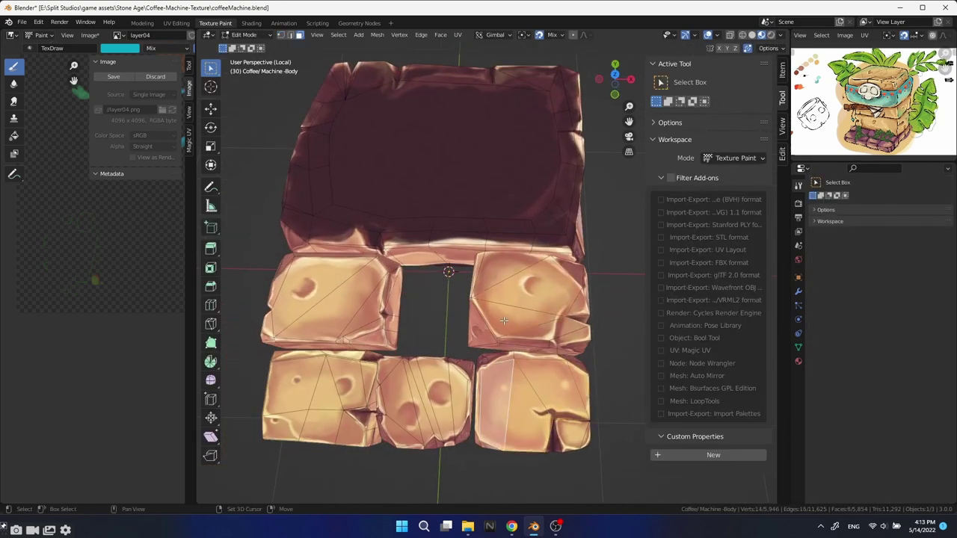
pyautogui.moveTo(545, 377); pyautogui.dragTo(482, 417, button='middle')
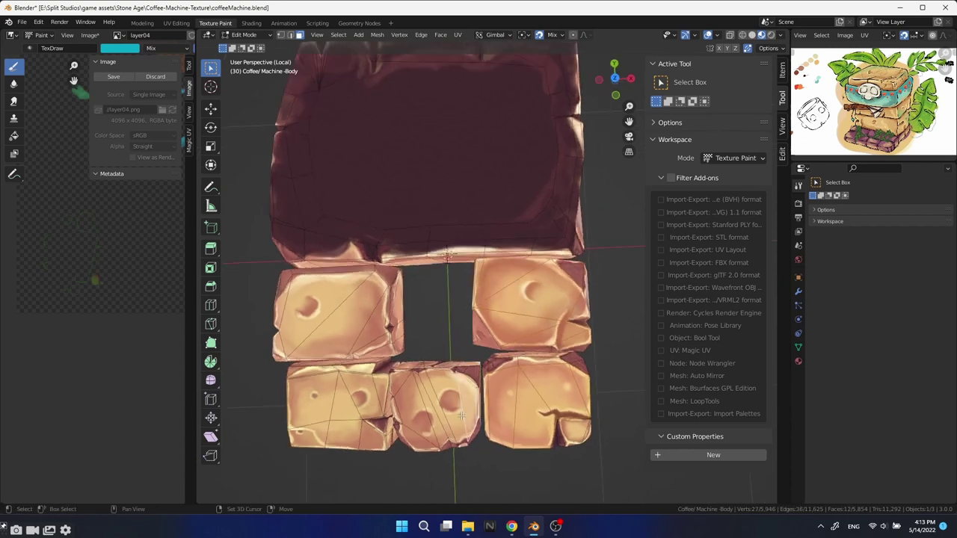
pyautogui.keyDown('shift'); pyautogui.click(327, 390); pyautogui.keyUp('shift')
pyautogui.keyDown('shift'); pyautogui.click(329, 314); pyautogui.keyUp('shift')
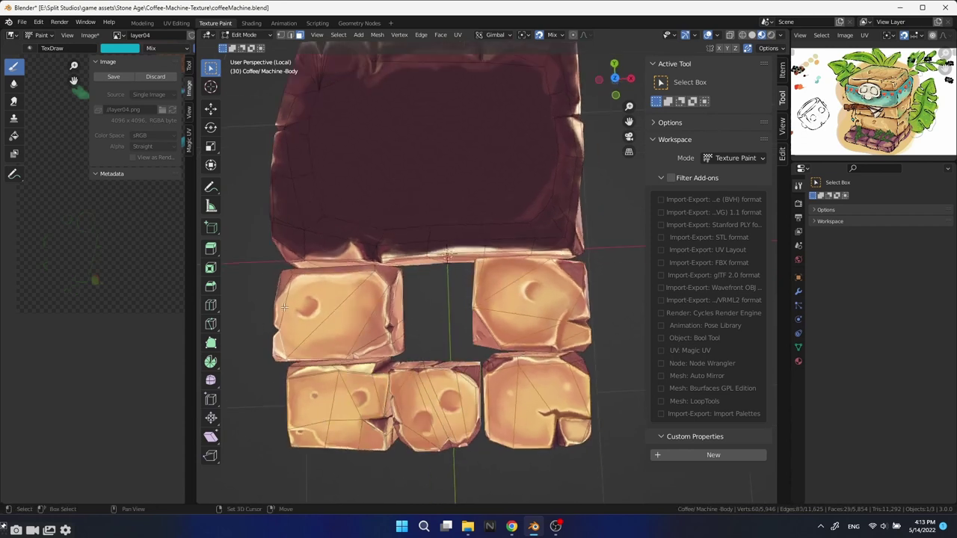
pyautogui.press('KP_7')
pyautogui.press('Tab')
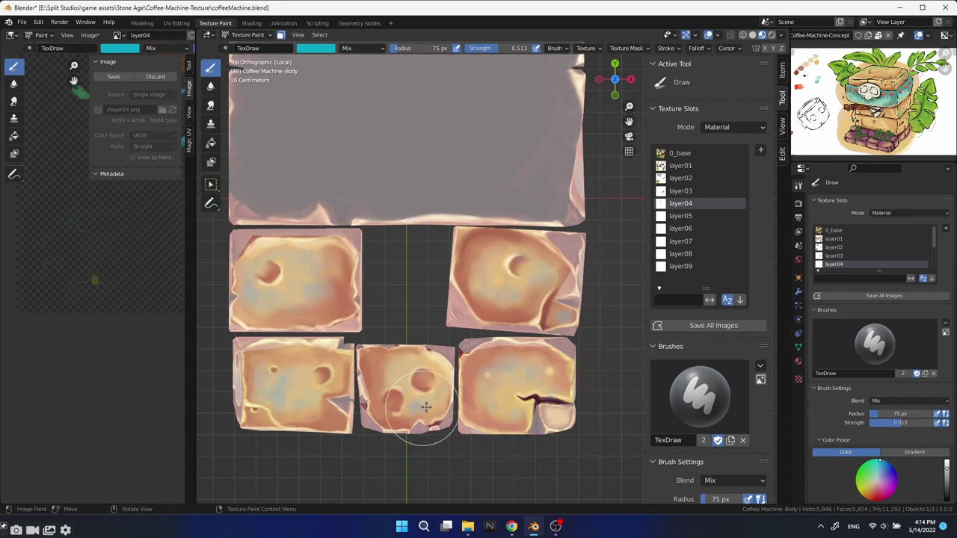
# Load the pear36.ase colour palette and pick a pink swatch.
pyautogui.scroll(-4, 875, 344)
pyautogui.click(820, 414)
pyautogui.click(832, 344)
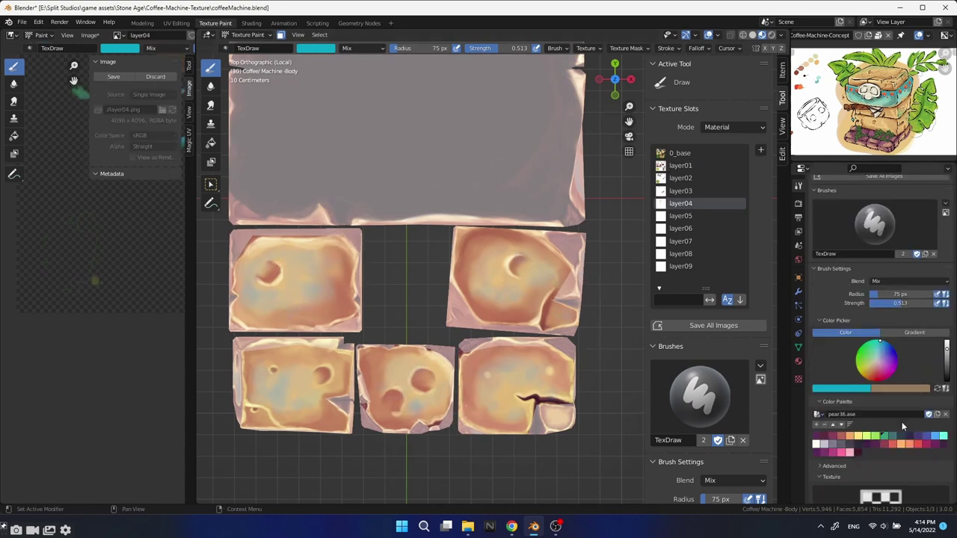
pyautogui.click(829, 452)
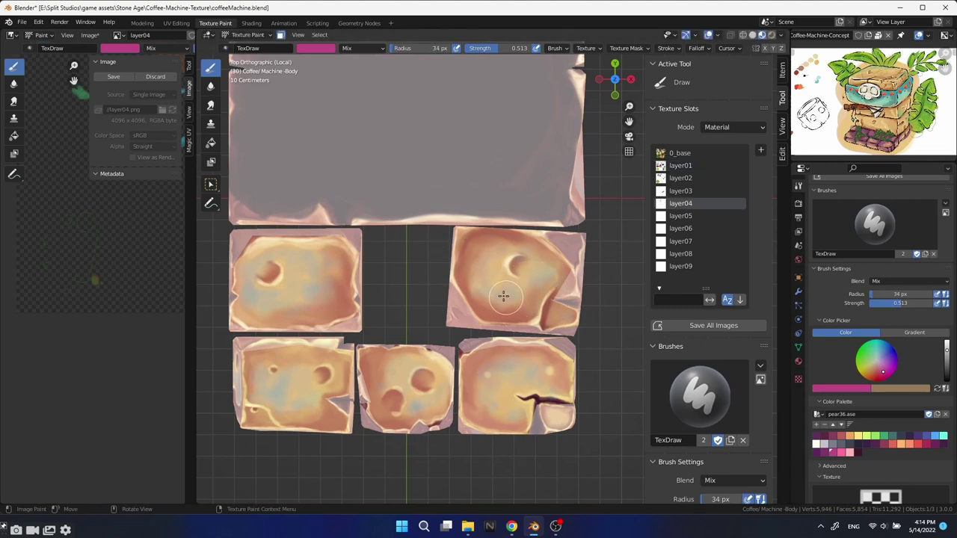
# Undo back to the layer01 texture slot and set the brush radius to 81 px.
pyautogui.hotkey('ctrl', 'z')
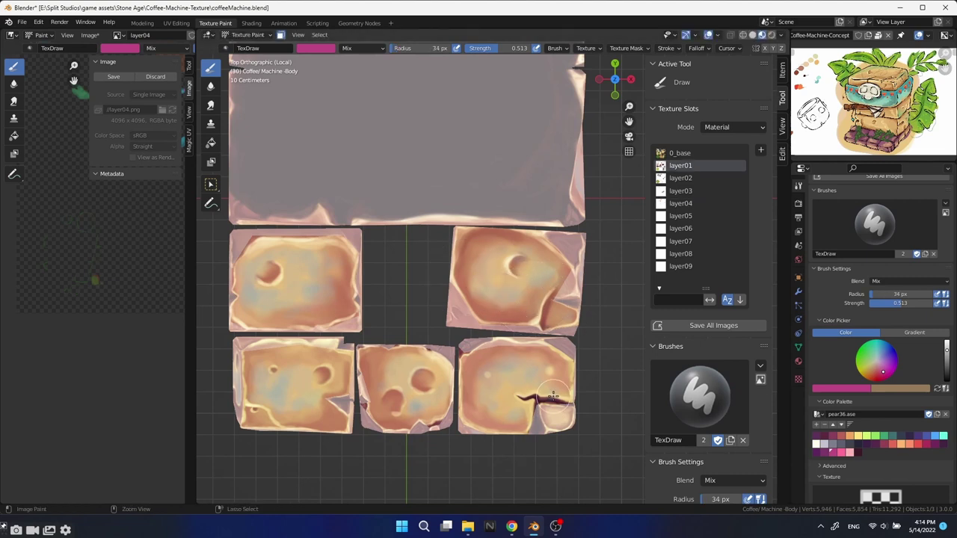
pyautogui.press('f')
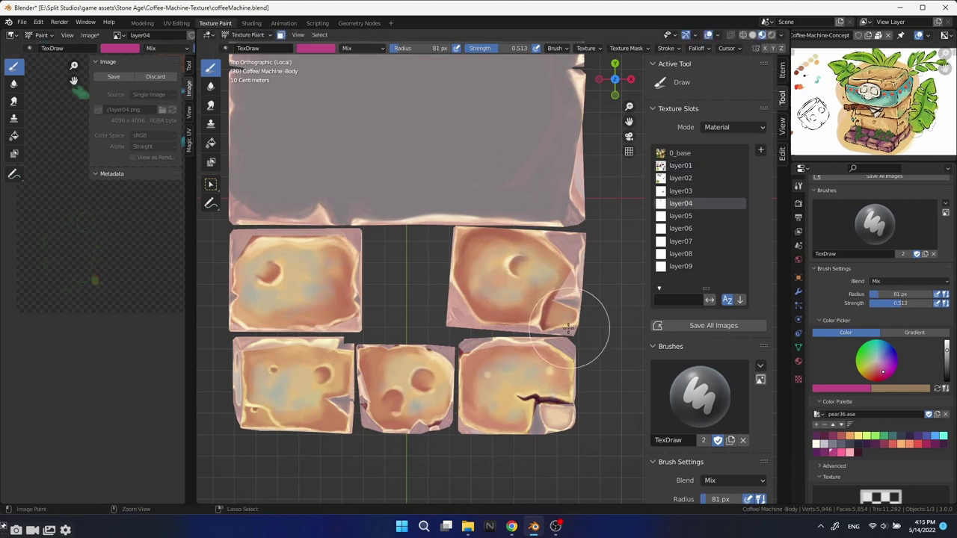
pyautogui.click(531, 316)
pyautogui.scroll(-3, 531, 315)
# Reveal the diorama's hidden faces with Alt+H and view the whole island from the front.
pyautogui.moveTo(516, 346); pyautogui.dragTo(406, 337, button='middle')
pyautogui.hotkey('alt', 'h')
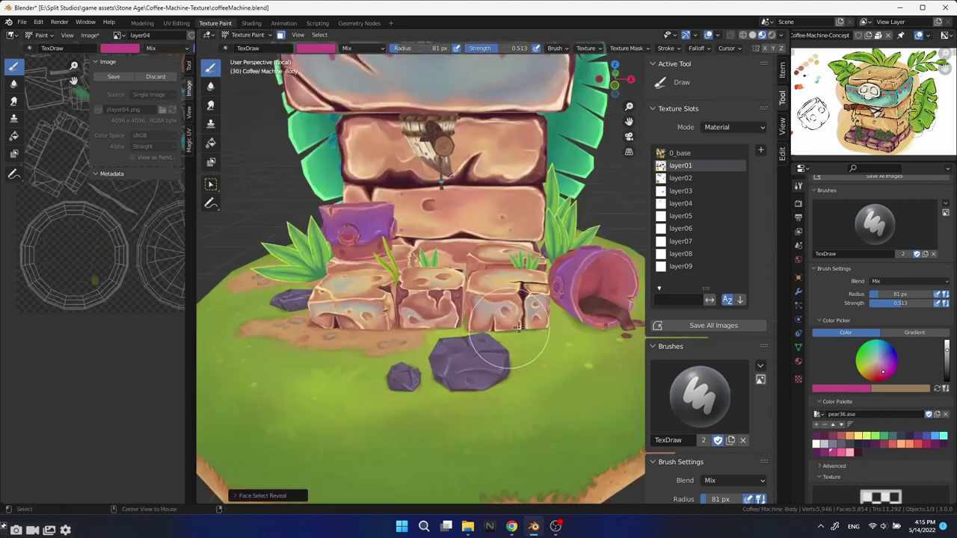
pyautogui.scroll(2, 593, 327)
pyautogui.scroll(-2, 593, 327)
pyautogui.moveTo(476, 317)
pyautogui.mouseDown(button='middle')
pyautogui.moveTo(574, 344)
pyautogui.moveTo(650, 348)
pyautogui.mouseUp(button='middle')
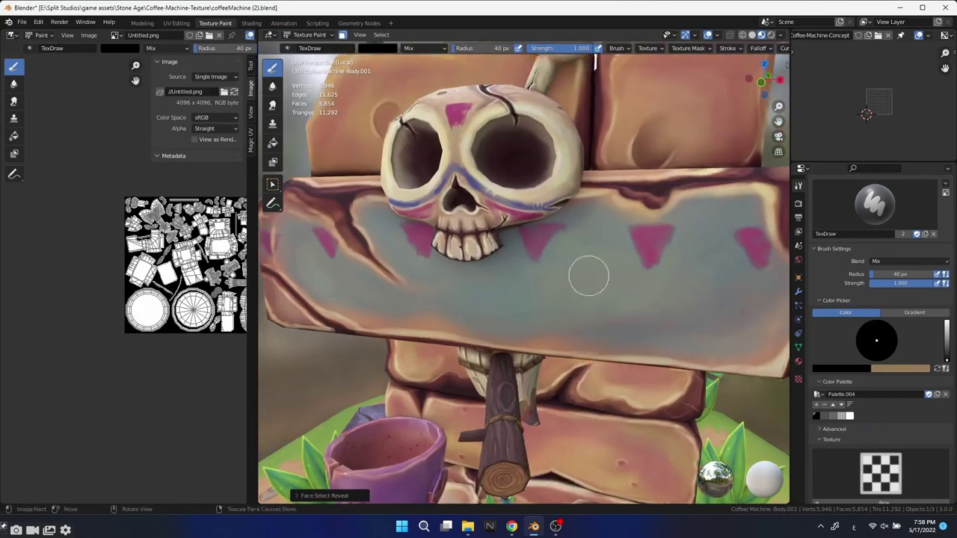
# Return to Texture Paint and orbit to a front view of the skull's teeth.
pyautogui.scroll(3, 547, 258)
pyautogui.press('Tab')
pyautogui.scroll(3, 546, 258)
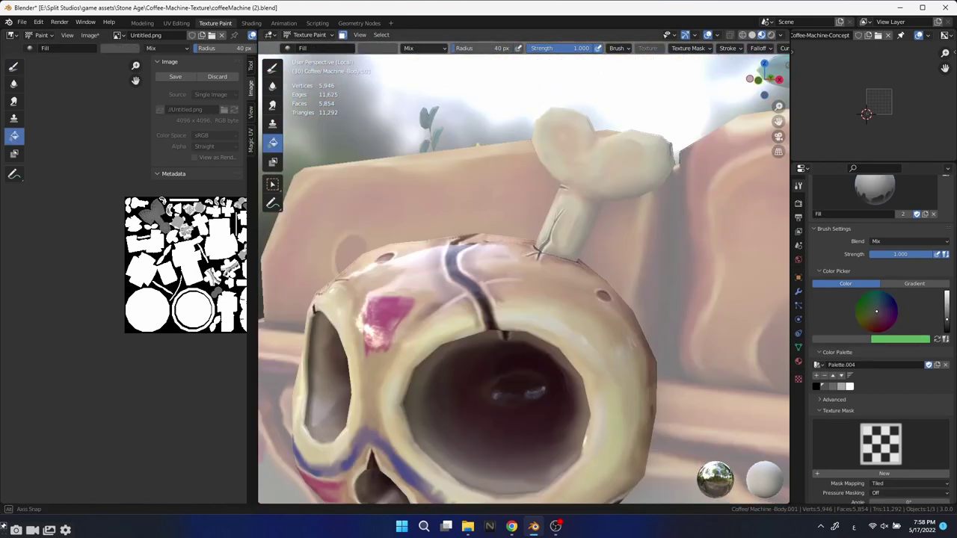
pyautogui.moveTo(523, 285); pyautogui.dragTo(524, 224, button='middle')
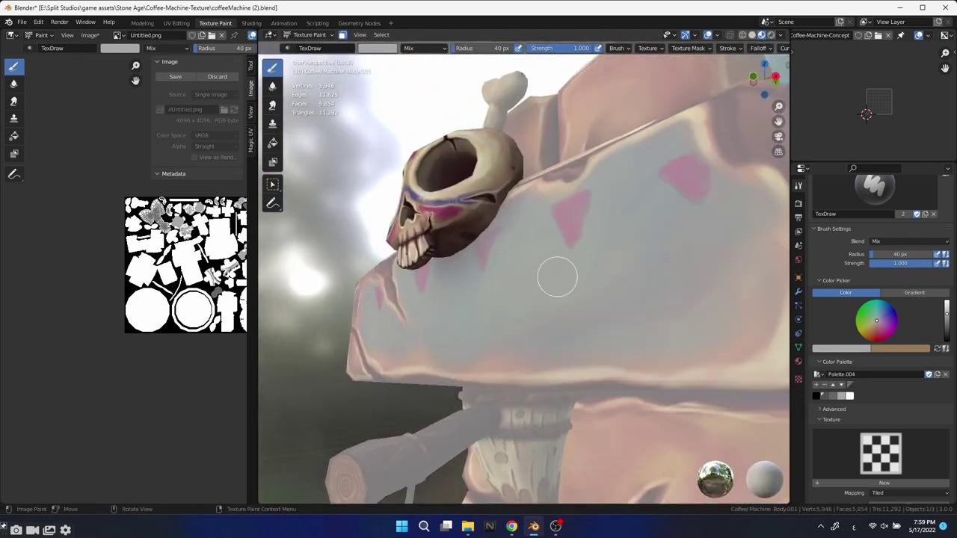
pyautogui.moveTo(557, 277); pyautogui.dragTo(643, 284, button='middle')
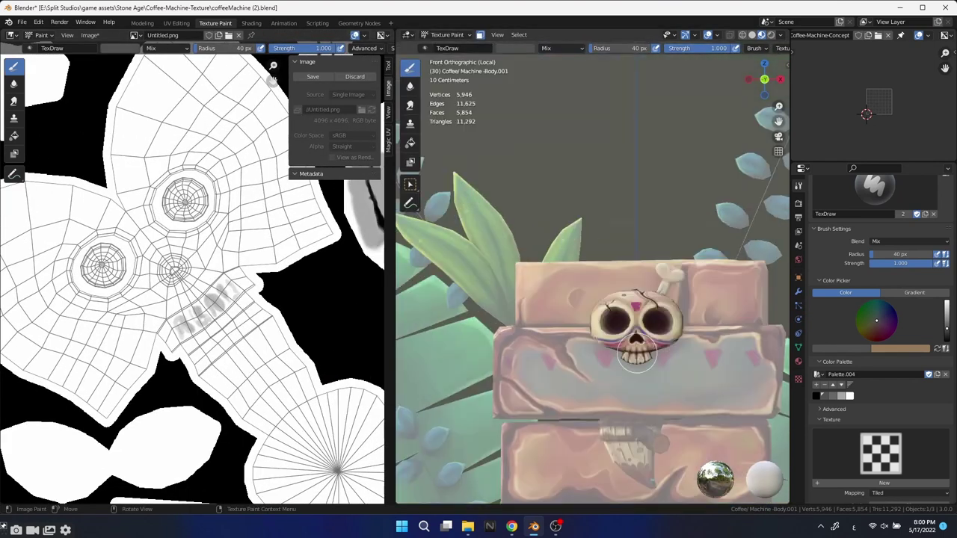
# Paint a stroke across the skull's teeth and shrink the brush radius to 11 px.
pyautogui.scroll(2, 579, 329)
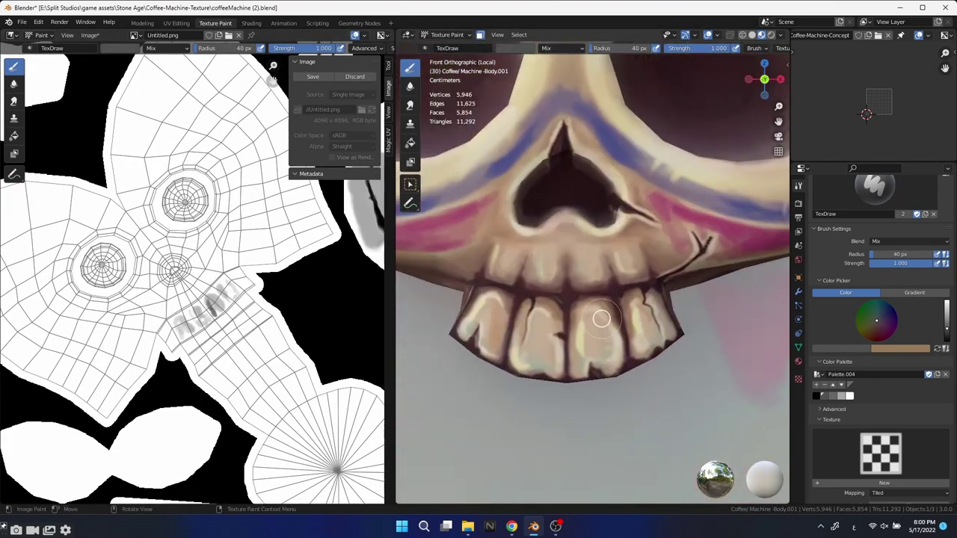
pyautogui.moveTo(602, 319)
pyautogui.mouseDown()
pyautogui.moveTo(627, 318)
pyautogui.moveTo(647, 340)
pyautogui.mouseUp()
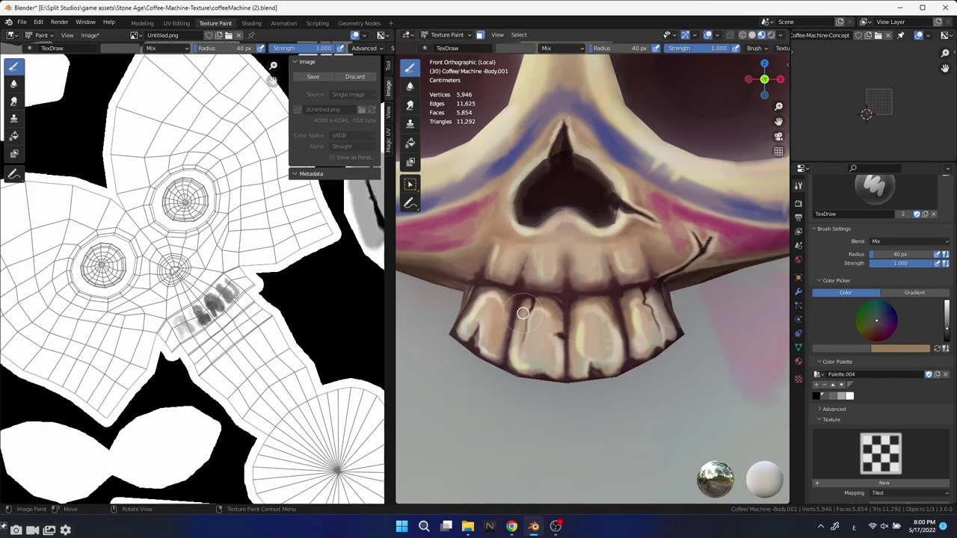
pyautogui.scroll(2, 196, 295)
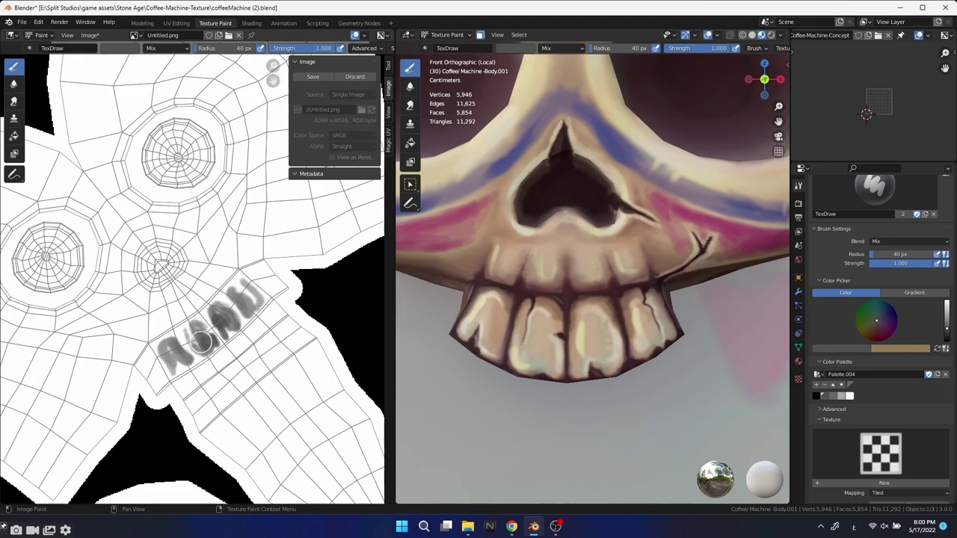
pyautogui.press('f')
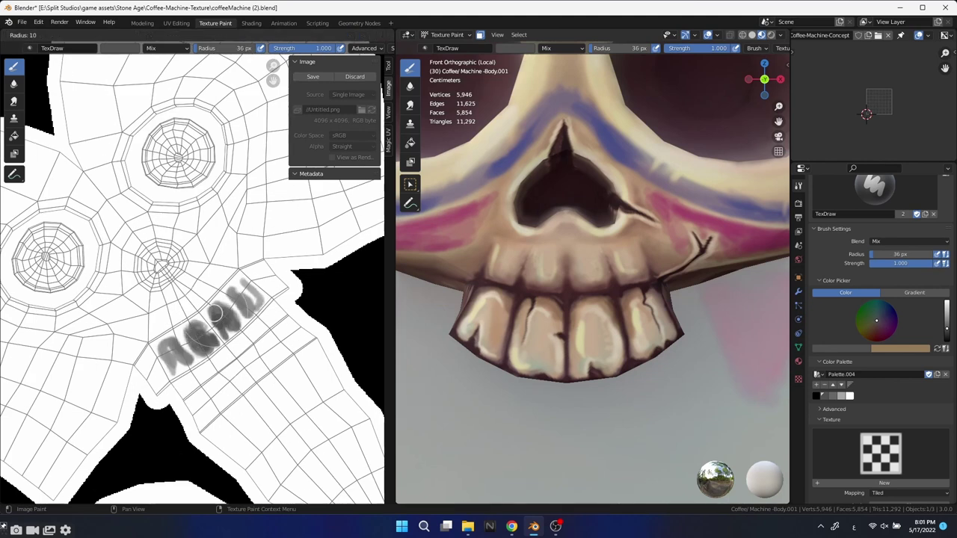
pyautogui.click(239, 292)
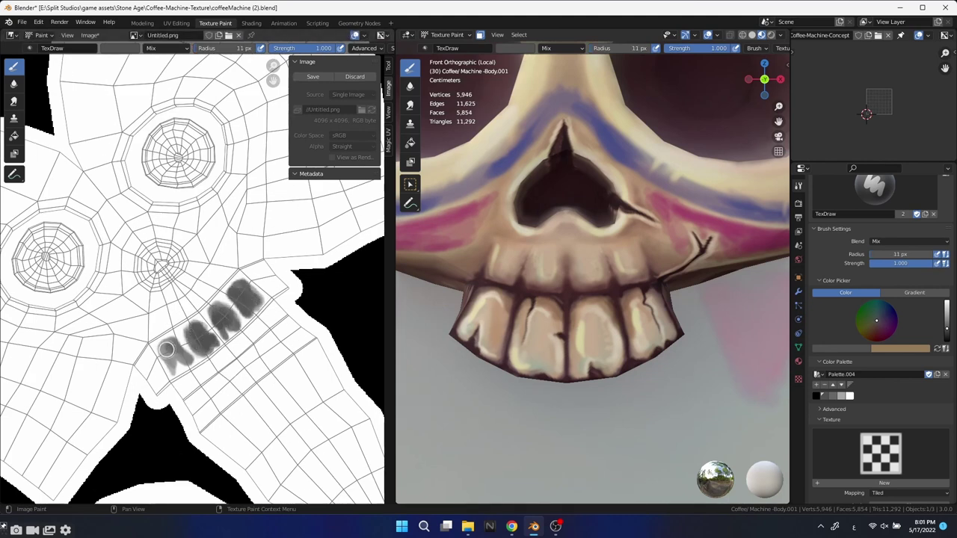
pyautogui.scroll(-3, 611, 381)
pyautogui.moveTo(611, 380)
pyautogui.mouseDown(button='middle')
pyautogui.moveTo(568, 359)
pyautogui.moveTo(493, 383)
pyautogui.mouseUp(button='middle')
pyautogui.scroll(5, 493, 384)
# Sample a grey colour and dab two rows of grey marks onto the teeth texture.
pyautogui.press('s')
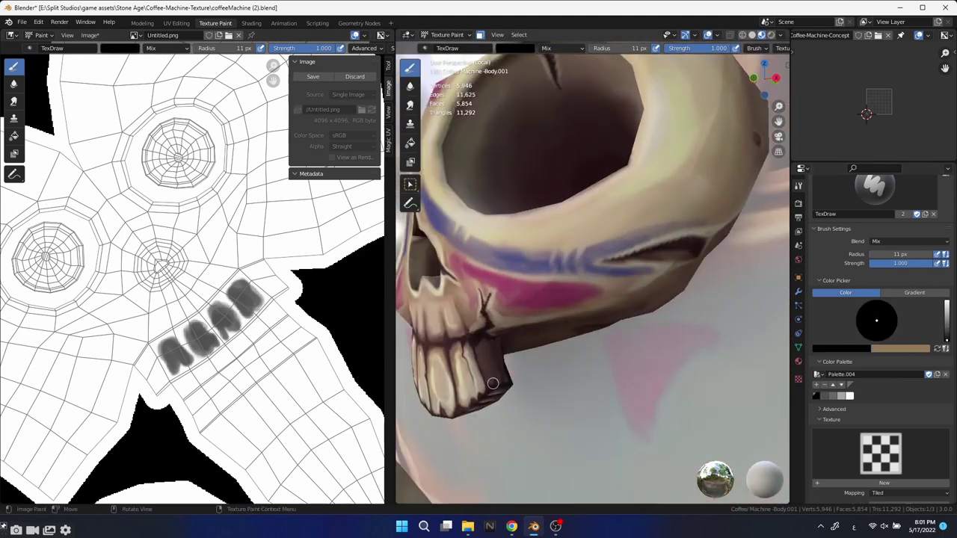
pyautogui.moveTo(488, 348)
pyautogui.mouseDown(button='middle')
pyautogui.moveTo(530, 404)
pyautogui.moveTo(498, 391)
pyautogui.moveTo(539, 394)
pyautogui.mouseUp(button='middle')
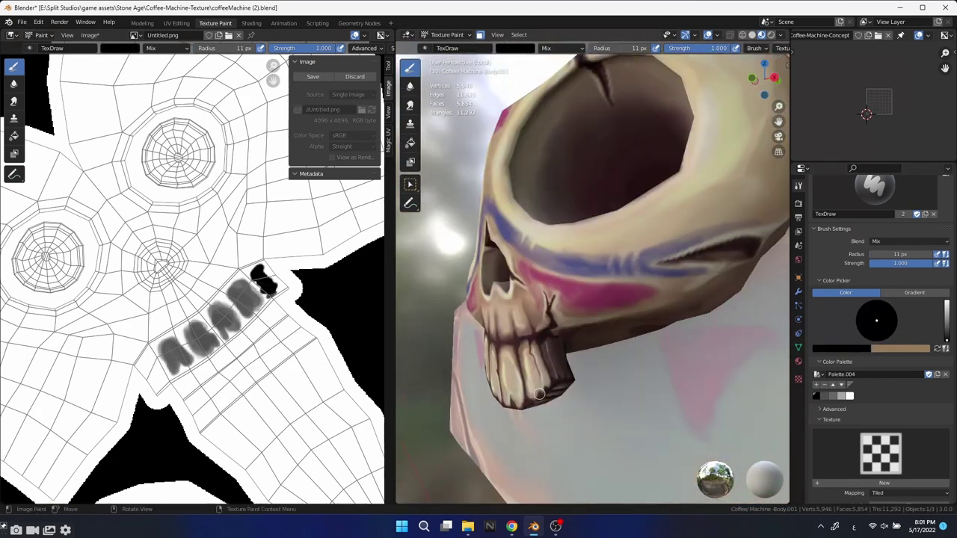
pyautogui.press('s')
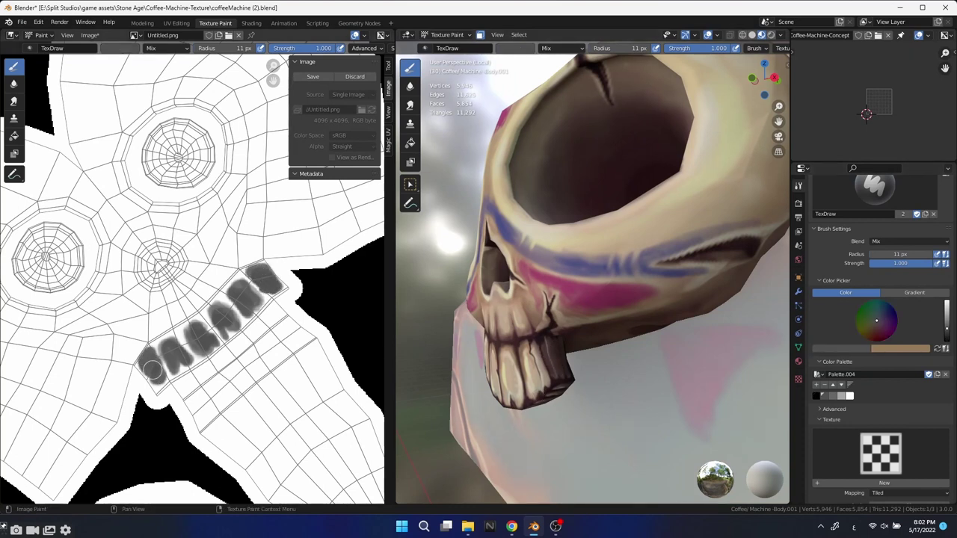
pyautogui.click(222, 357)
pyautogui.click(238, 346)
pyautogui.click(255, 331)
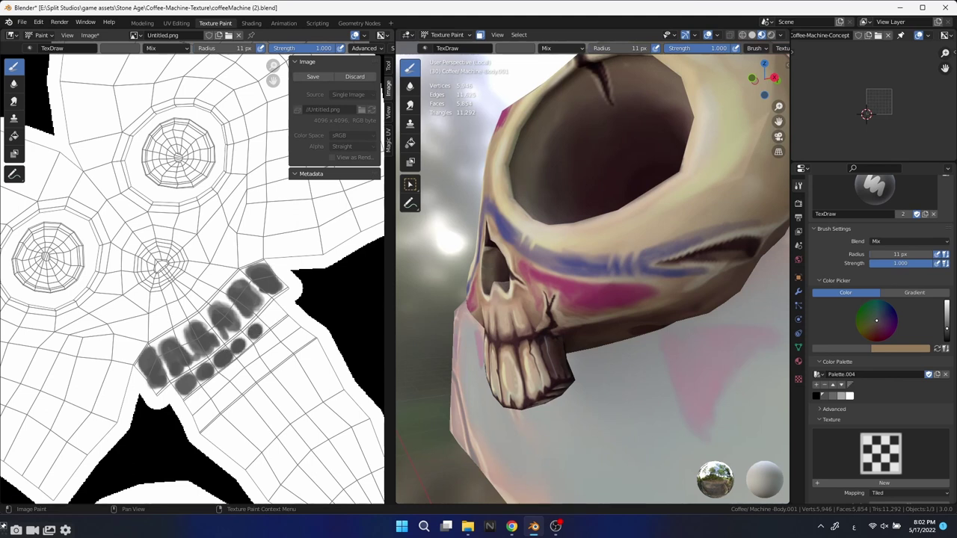
pyautogui.click(271, 316)
pyautogui.click(288, 333)
pyautogui.click(258, 363)
pyautogui.click(239, 372)
pyautogui.click(225, 385)
pyautogui.click(196, 398)
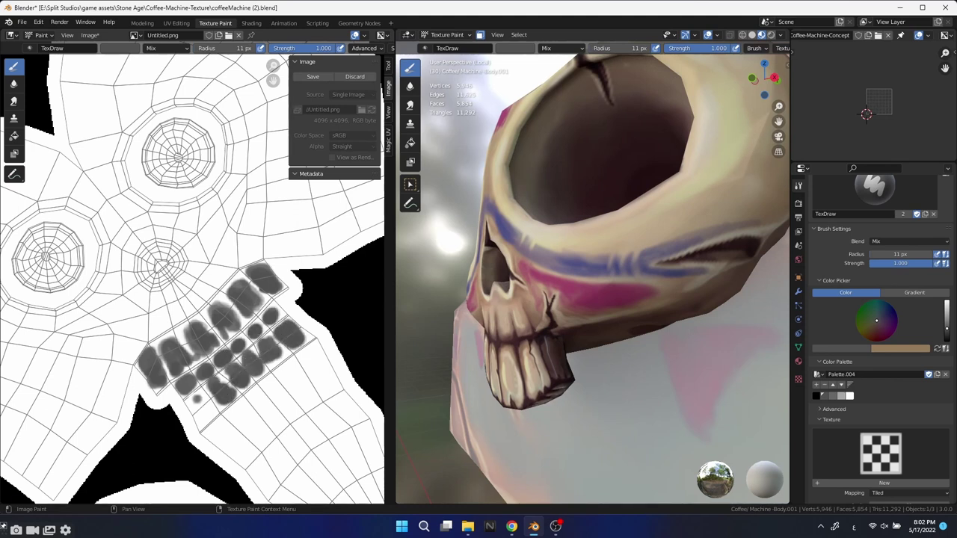
pyautogui.click(205, 407)
pyautogui.moveTo(613, 351)
pyautogui.mouseDown(button='middle')
pyautogui.moveTo(667, 388)
pyautogui.moveTo(628, 322)
pyautogui.mouseUp(button='middle')
# Isolate the base disc, view it from the top, and paint tan over the grey stone's upper-left.
pyautogui.press('Tab')
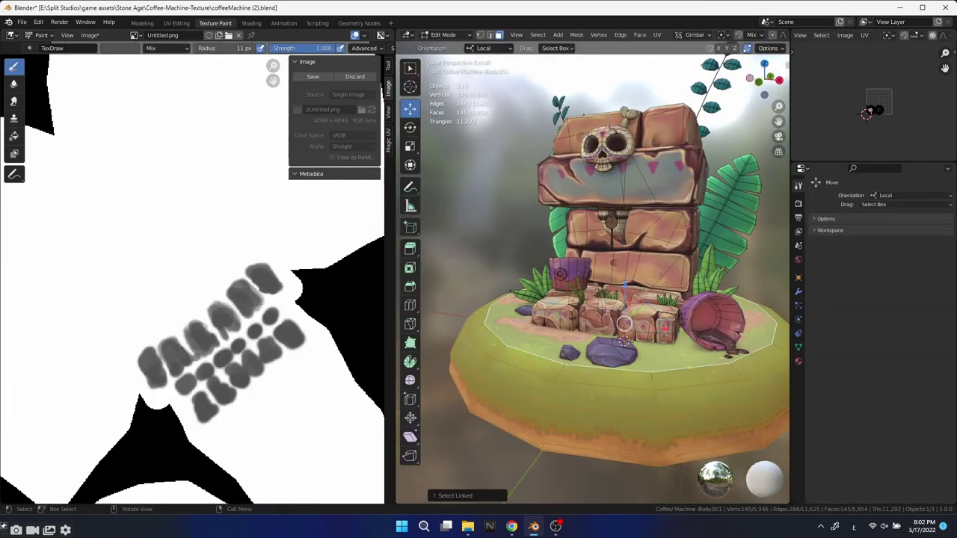
pyautogui.hotkey('shift', 'h')
pyautogui.press('Tab')
pyautogui.press('KP_7')
pyautogui.scroll(3, 604, 254)
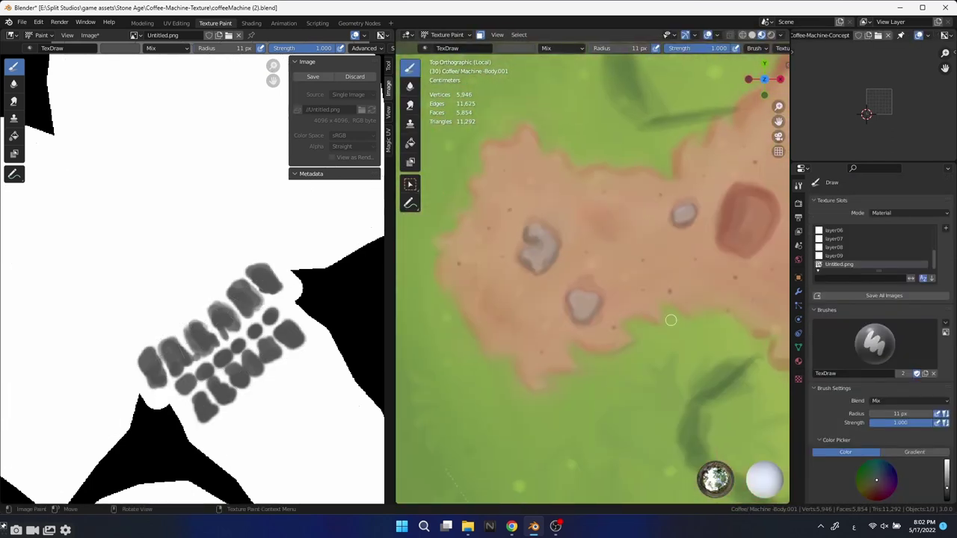
pyautogui.scroll(2, 604, 254)
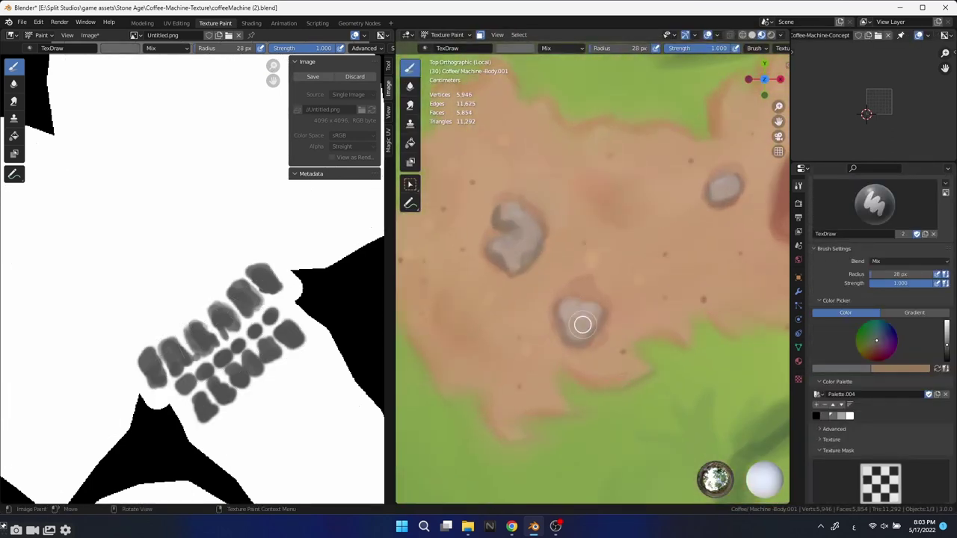
pyautogui.moveTo(583, 325); pyautogui.dragTo(566, 310)
pyautogui.scroll(-4, 669, 347)
pyautogui.moveTo(668, 347)
pyautogui.mouseDown(button='middle')
pyautogui.moveTo(658, 225)
pyautogui.moveTo(544, 378)
pyautogui.mouseUp(button='middle')
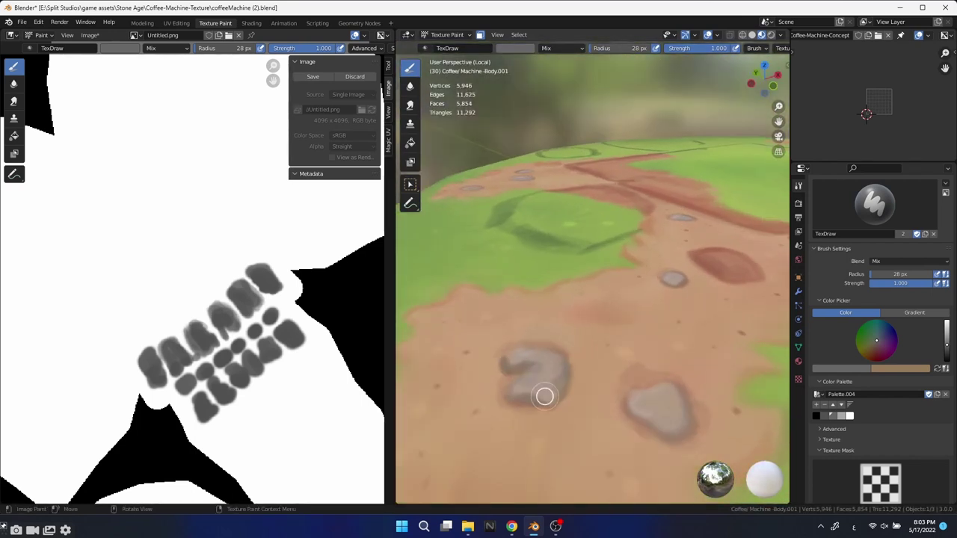
# Choose black and paint streaks across a pebble, lightening its top.
pyautogui.click(816, 416)
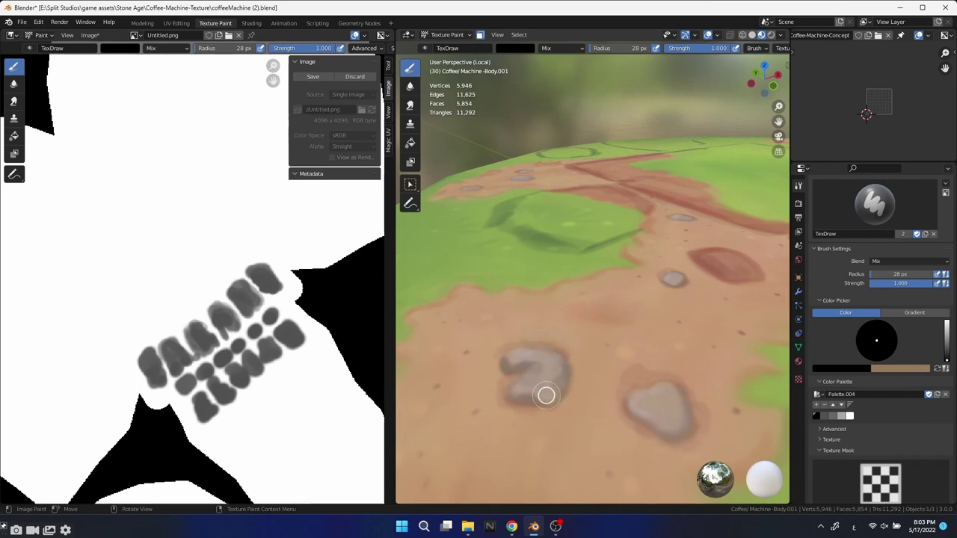
pyautogui.moveTo(713, 407)
pyautogui.mouseDown(button='middle')
pyautogui.moveTo(535, 385)
pyautogui.moveTo(636, 376)
pyautogui.moveTo(699, 352)
pyautogui.moveTo(598, 356)
pyautogui.moveTo(630, 342)
pyautogui.mouseUp(button='middle')
pyautogui.scroll(5, 631, 342)
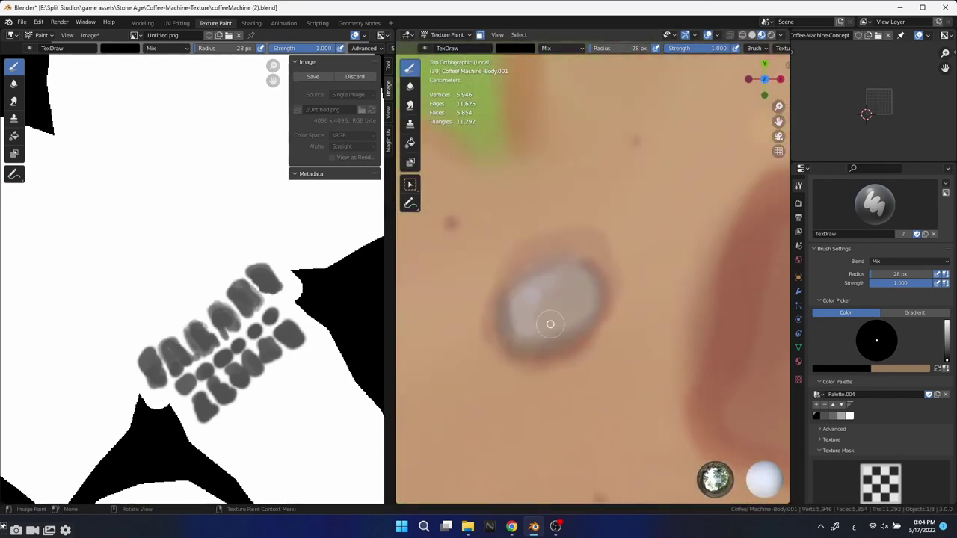
pyautogui.moveTo(581, 314)
pyautogui.mouseDown(button='middle')
pyautogui.moveTo(635, 364)
pyautogui.moveTo(475, 345)
pyautogui.mouseUp(button='middle')
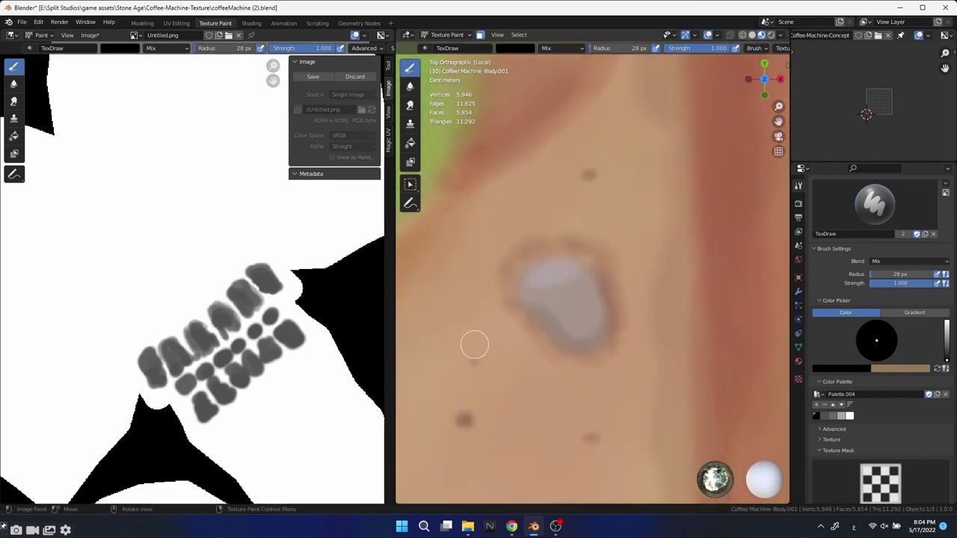
pyautogui.moveTo(582, 316); pyautogui.dragTo(617, 445, button='middle')
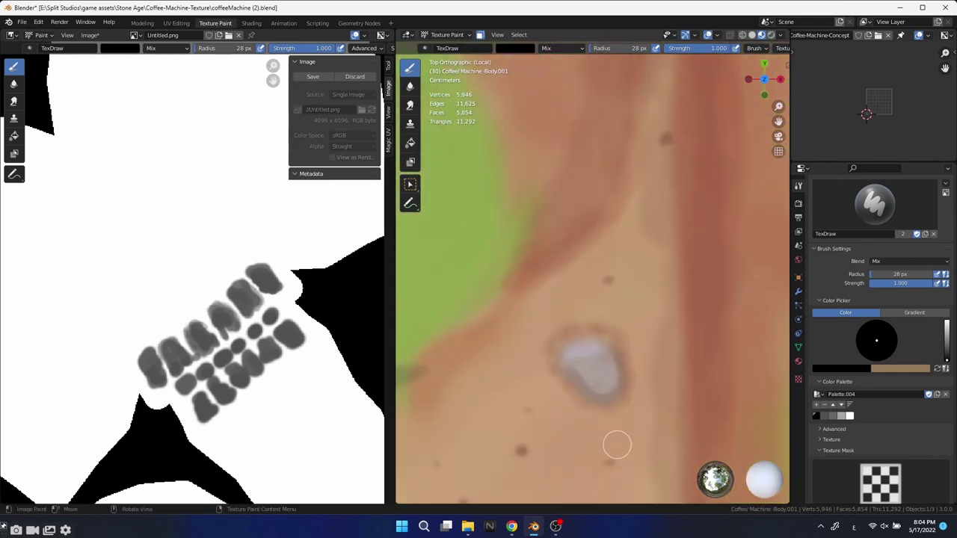
pyautogui.moveTo(608, 378)
pyautogui.mouseDown(button='middle')
pyautogui.moveTo(620, 246)
pyautogui.moveTo(572, 353)
pyautogui.mouseUp(button='middle')
pyautogui.moveTo(528, 377); pyautogui.dragTo(573, 352)
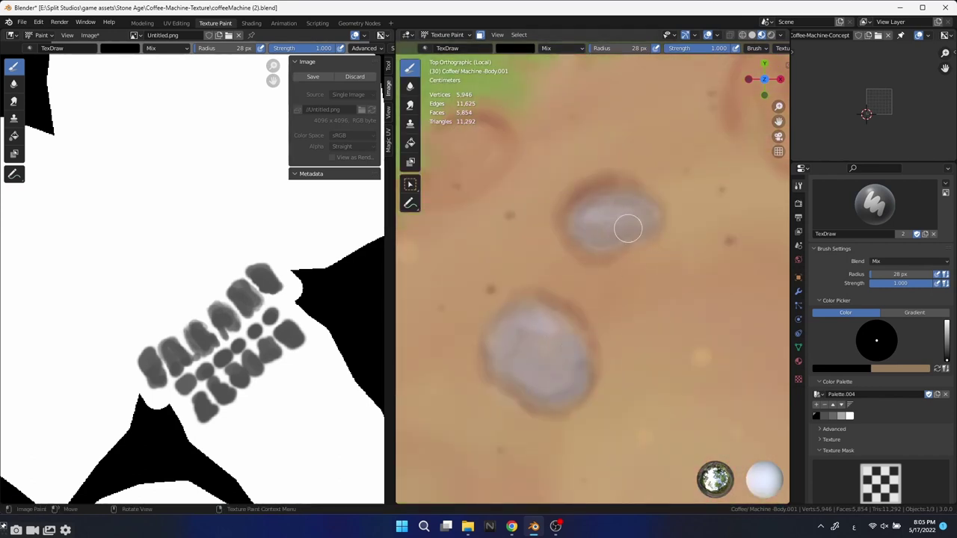
pyautogui.scroll(-5, 628, 228)
pyautogui.scroll(5, 468, 262)
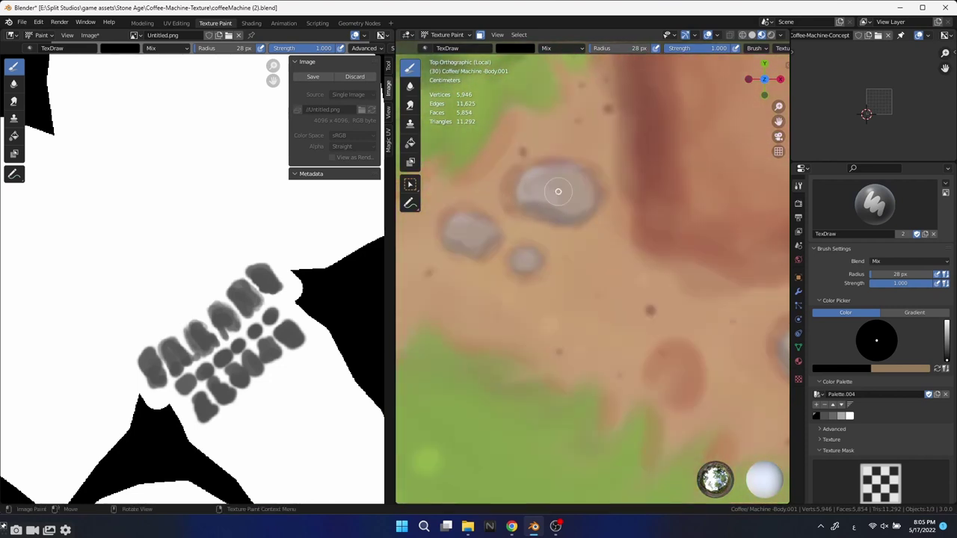
pyautogui.moveTo(558, 192); pyautogui.dragTo(569, 202)
# Review the painted ground from straight above and in perspective around the island.
pyautogui.moveTo(522, 262); pyautogui.dragTo(583, 299, button='middle')
pyautogui.scroll(-4, 583, 299)
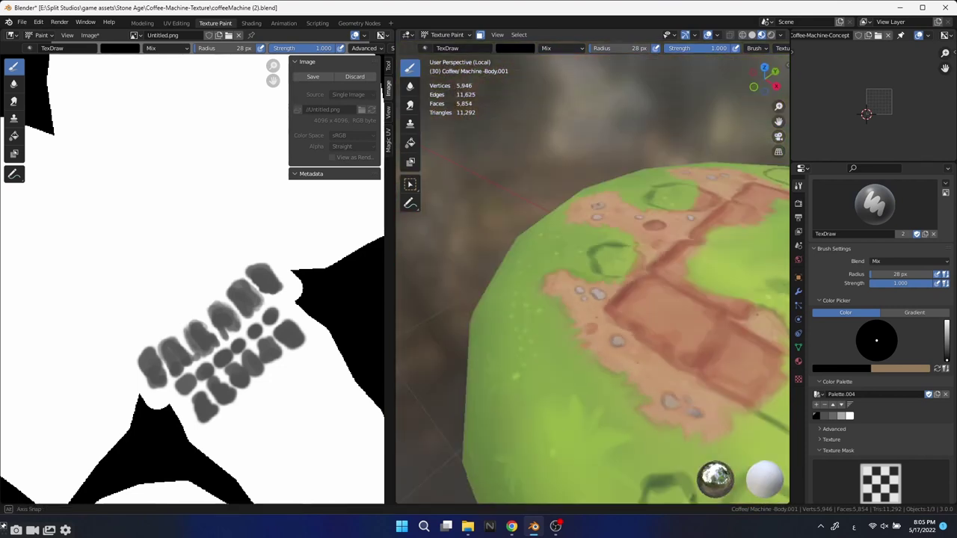
pyautogui.press('KP_7')
pyautogui.scroll(3, 538, 314)
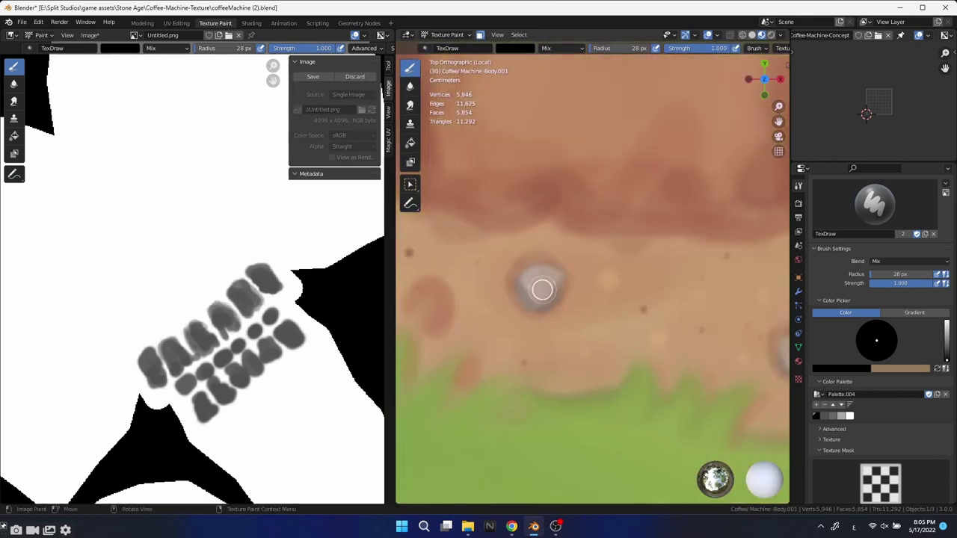
pyautogui.scroll(-3, 542, 289)
pyautogui.scroll(3, 598, 277)
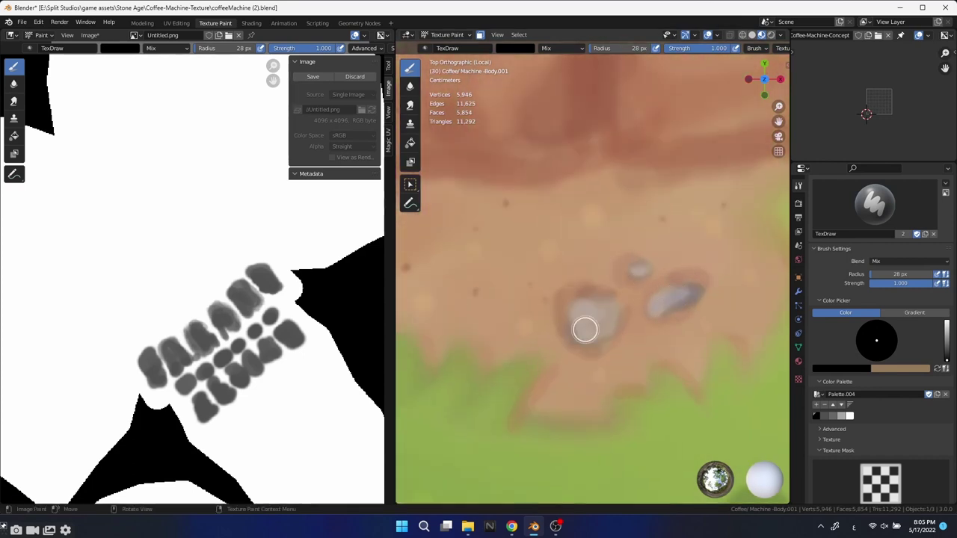
pyautogui.scroll(-2, 723, 312)
pyautogui.scroll(-2, 592, 322)
pyautogui.scroll(4, 501, 330)
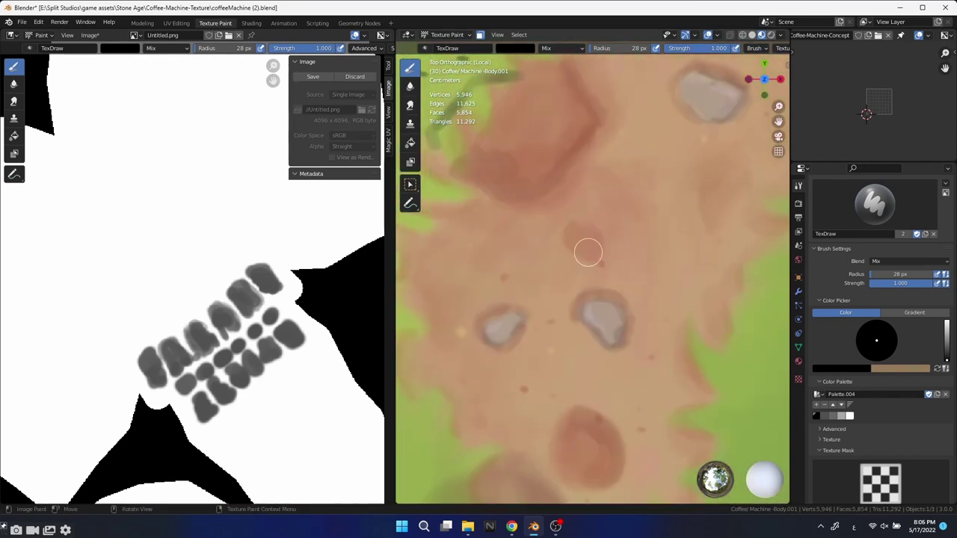
pyautogui.scroll(2, 628, 333)
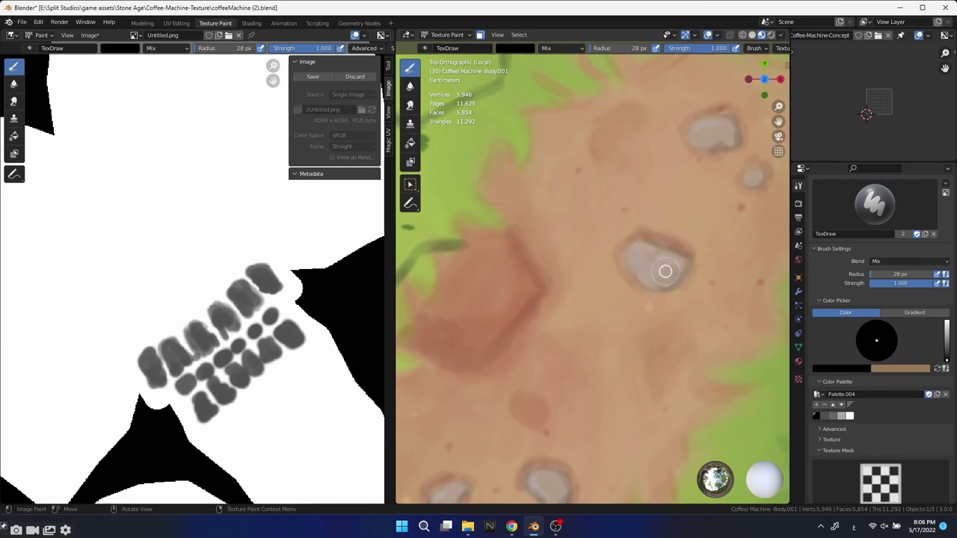
pyautogui.scroll(-1, 633, 403)
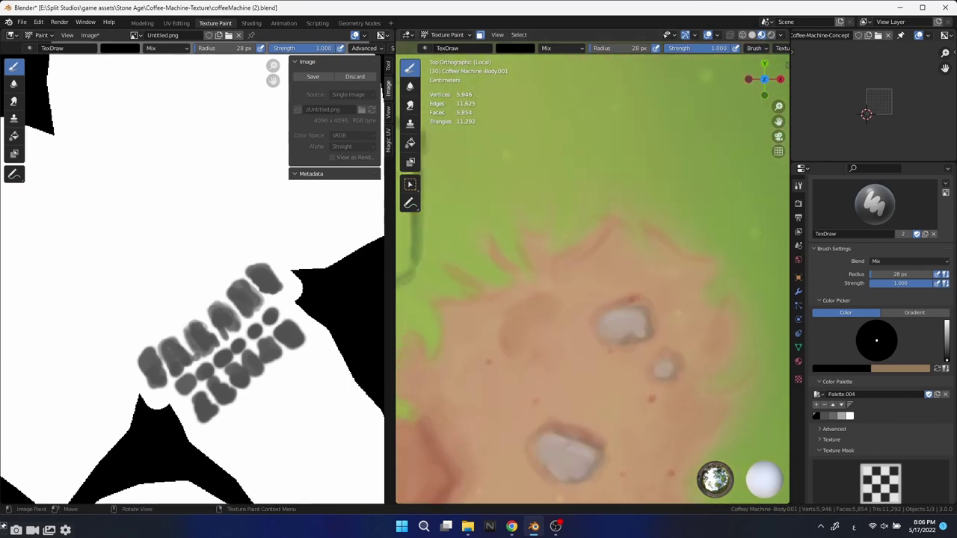
pyautogui.scroll(-2, 591, 276)
pyautogui.moveTo(590, 277); pyautogui.dragTo(599, 232, button='middle')
pyautogui.scroll(2, 591, 277)
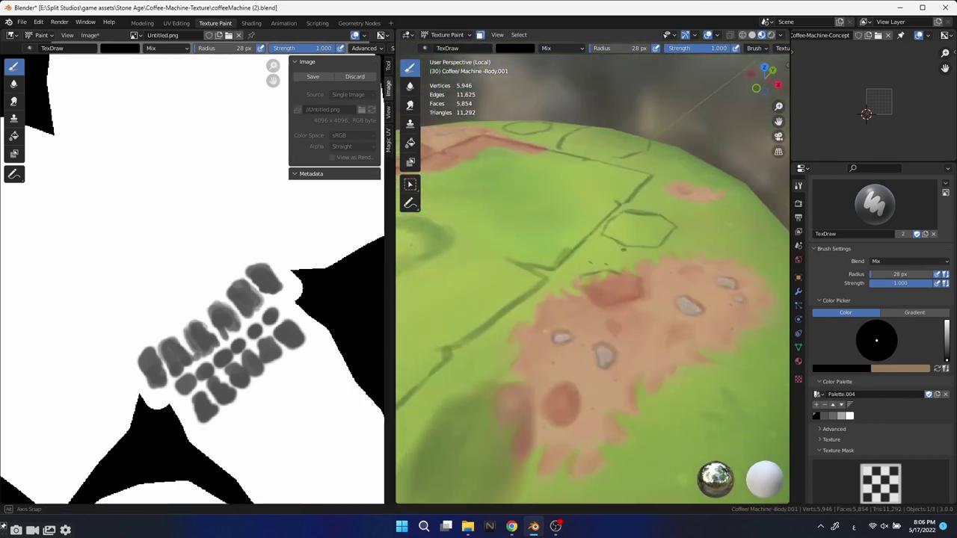
pyautogui.moveTo(590, 276)
pyautogui.mouseDown(button='middle')
pyautogui.moveTo(591, 217)
pyautogui.moveTo(591, 247)
pyautogui.mouseUp(button='middle')
# Unhide all parts and centre the leaf in a front view.
pyautogui.hotkey('alt', 'h')
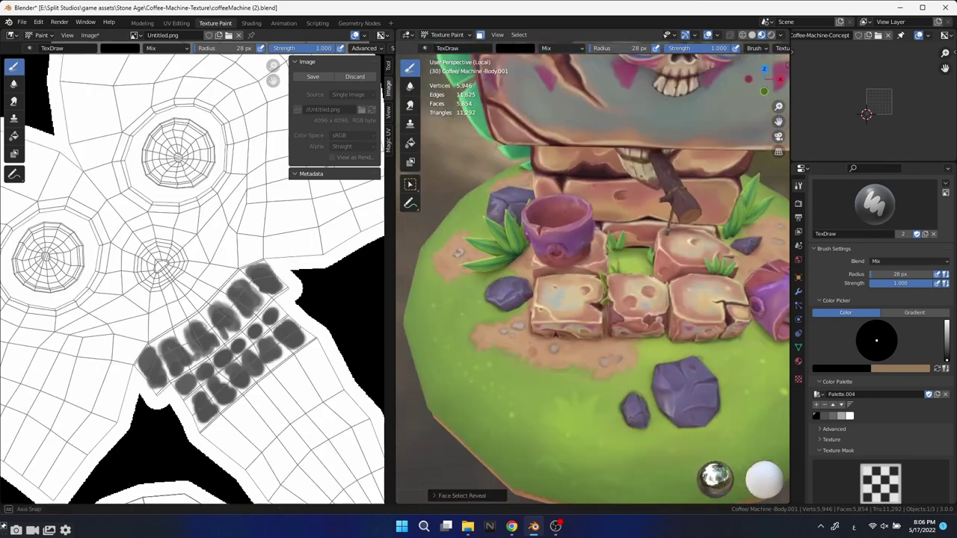
pyautogui.moveTo(642, 339); pyautogui.dragTo(642, 339, button='middle')
pyautogui.scroll(3, 642, 338)
pyautogui.moveTo(569, 314); pyautogui.dragTo(603, 311, button='middle')
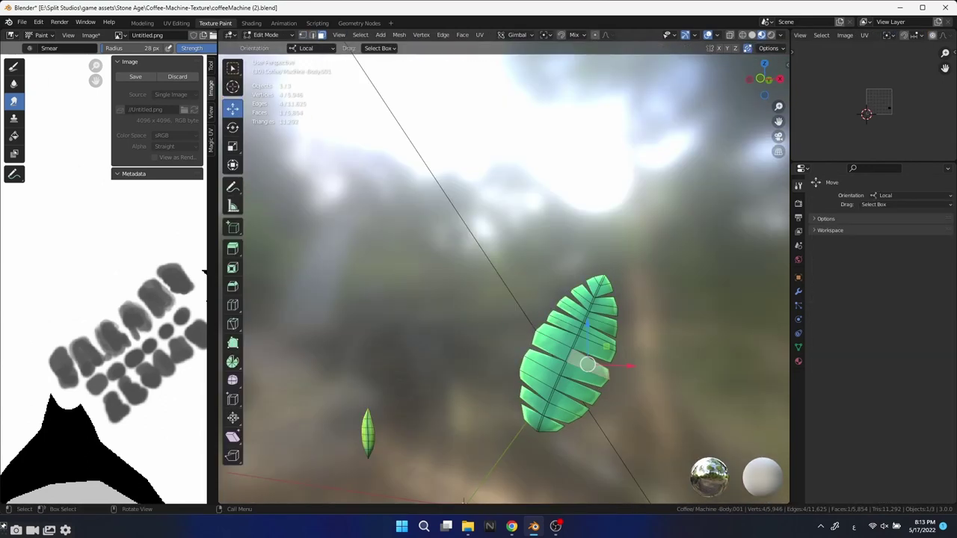
pyautogui.scroll(5, 611, 374)
pyautogui.press('KP_1')
pyautogui.keyDown('shift'); pyautogui.moveTo(650, 377); pyautogui.dragTo(591, 329, button='middle'); pyautogui.keyUp('shift')
# Switch from the Draw brush to the Smear brush and set its radius to 79 px.
pyautogui.click(232, 68)
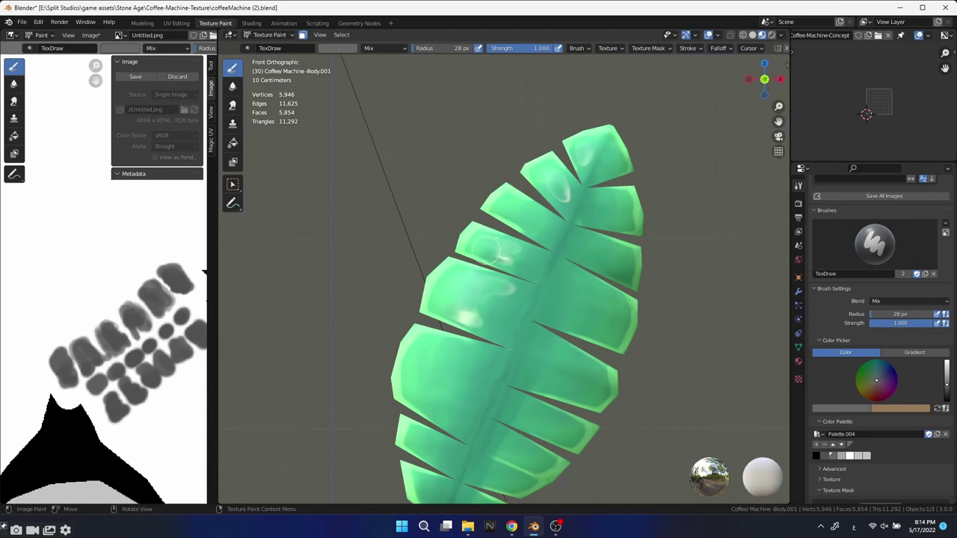
pyautogui.press('KP_1')
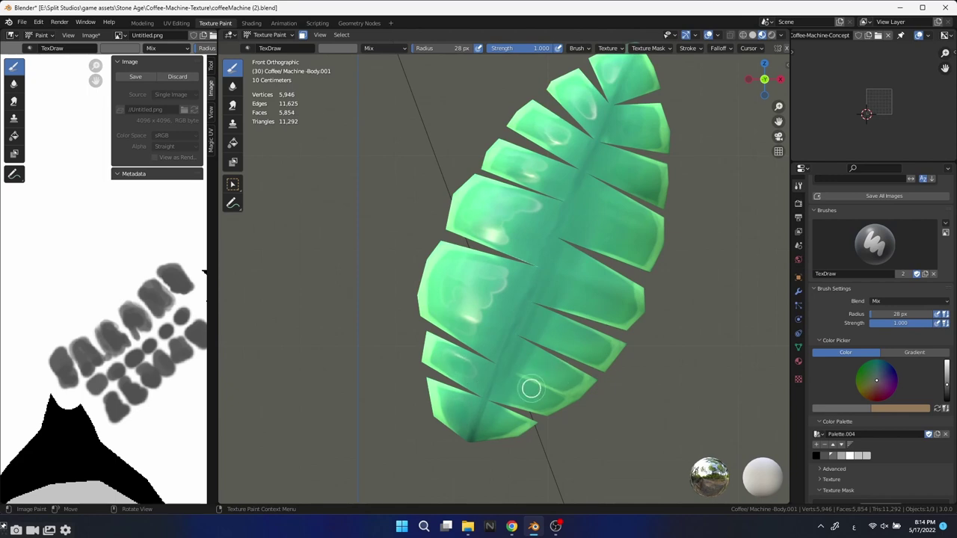
pyautogui.hotkey('shift', 'space')
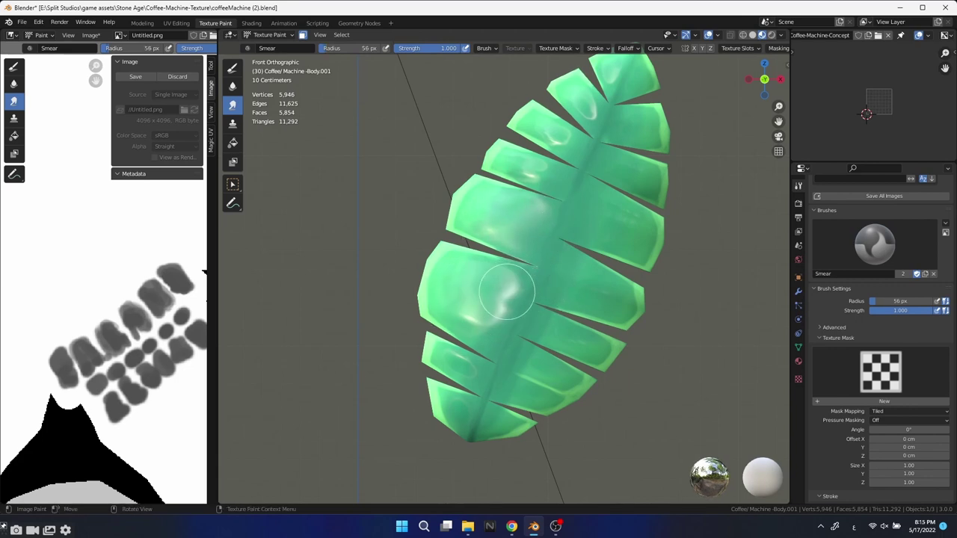
pyautogui.press('f')
pyautogui.click(566, 338)
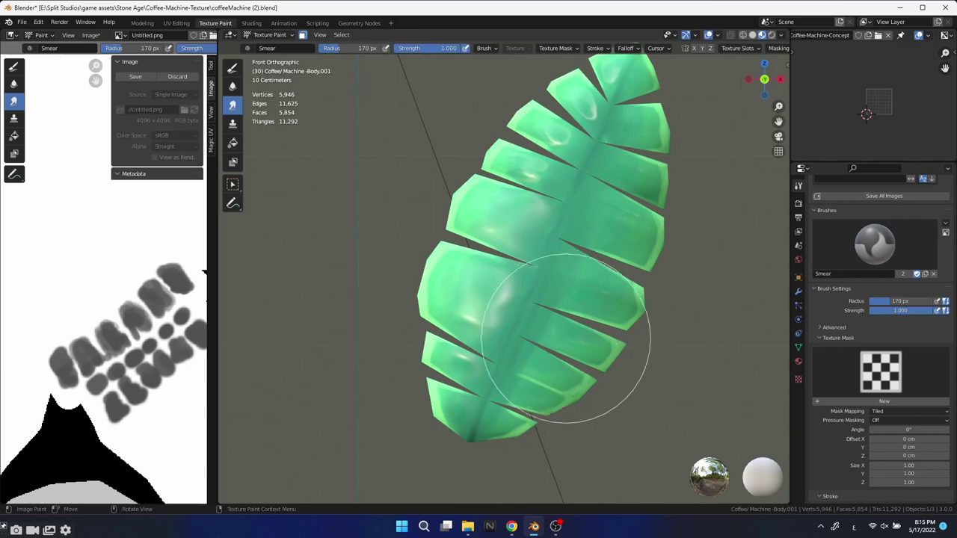
pyautogui.press('f')
pyautogui.click(582, 112)
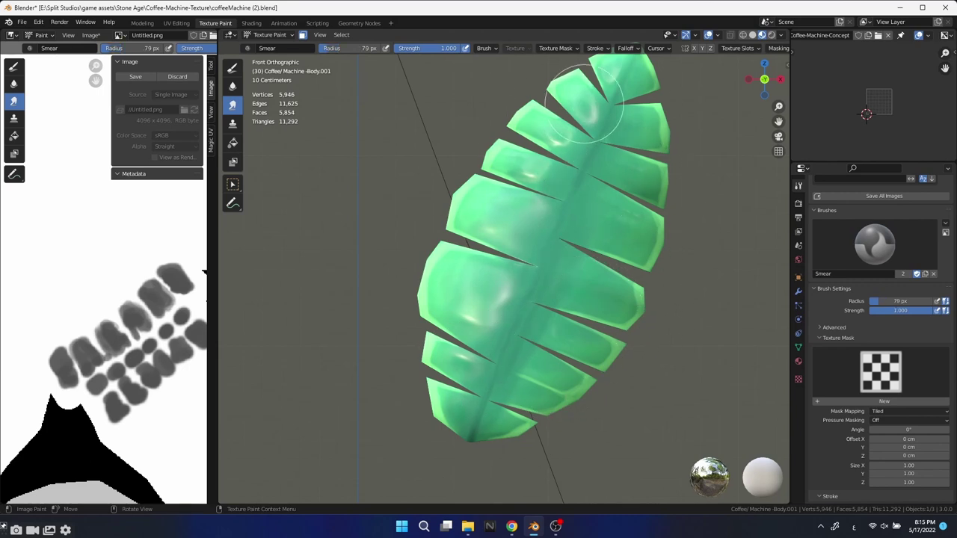
# Orbit around the leaf and widen the texture image area.
pyautogui.moveTo(572, 178); pyautogui.dragTo(629, 250, button='middle')
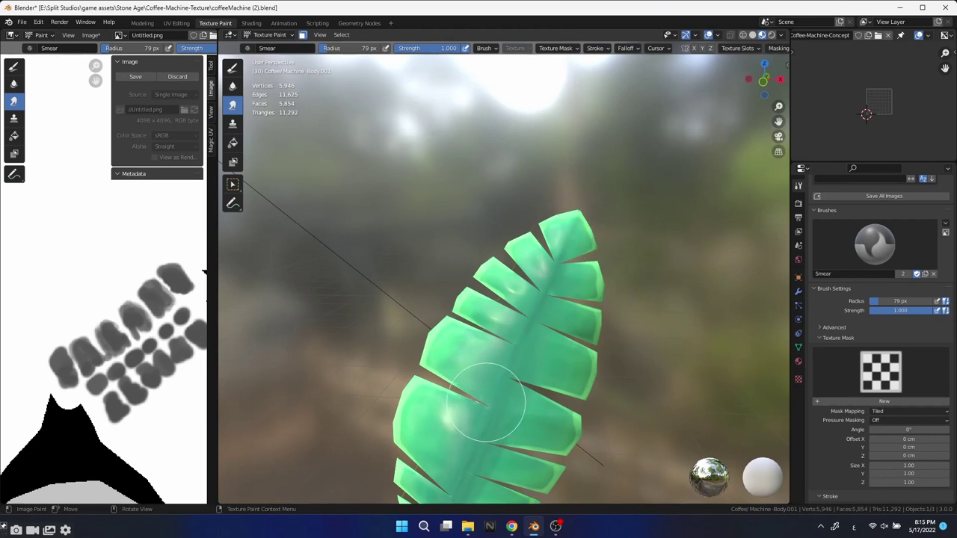
pyautogui.moveTo(486, 449); pyautogui.dragTo(541, 327, button='middle')
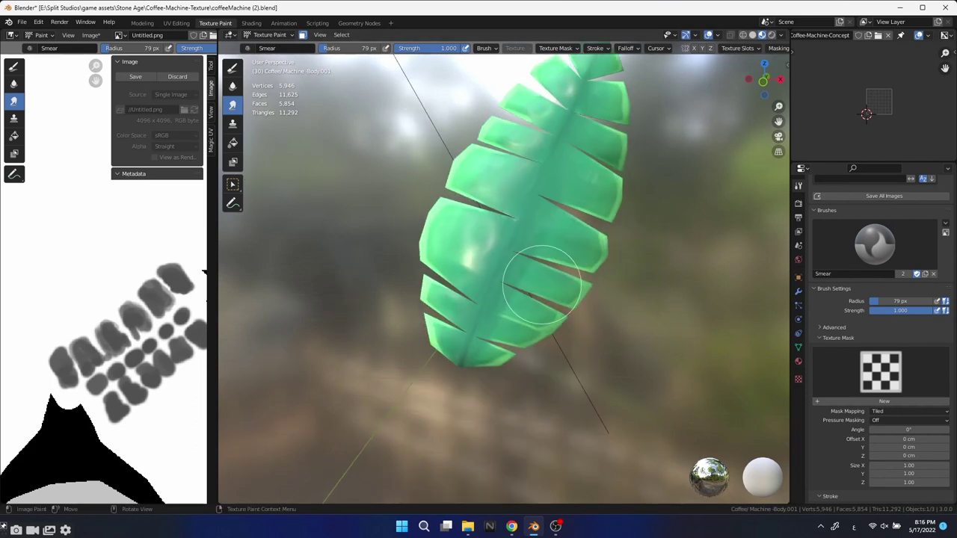
pyautogui.moveTo(628, 342); pyautogui.dragTo(608, 256, button='middle')
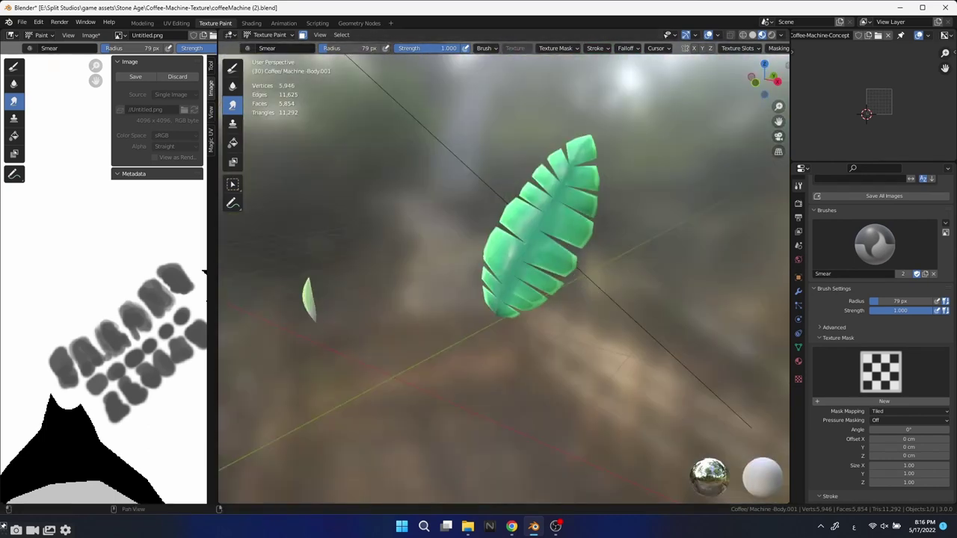
pyautogui.moveTo(212, 273); pyautogui.dragTo(663, 273)
# Smear the dark smudge on the large leaf and paint white over its dark notches.
pyautogui.scroll(4, 348, 340)
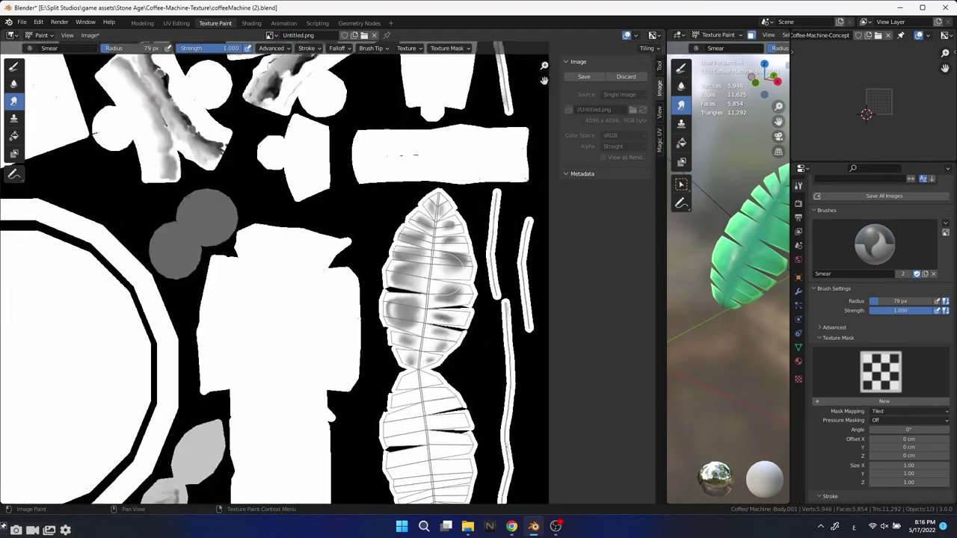
pyautogui.scroll(3, 349, 340)
pyautogui.moveTo(349, 341); pyautogui.dragTo(314, 343)
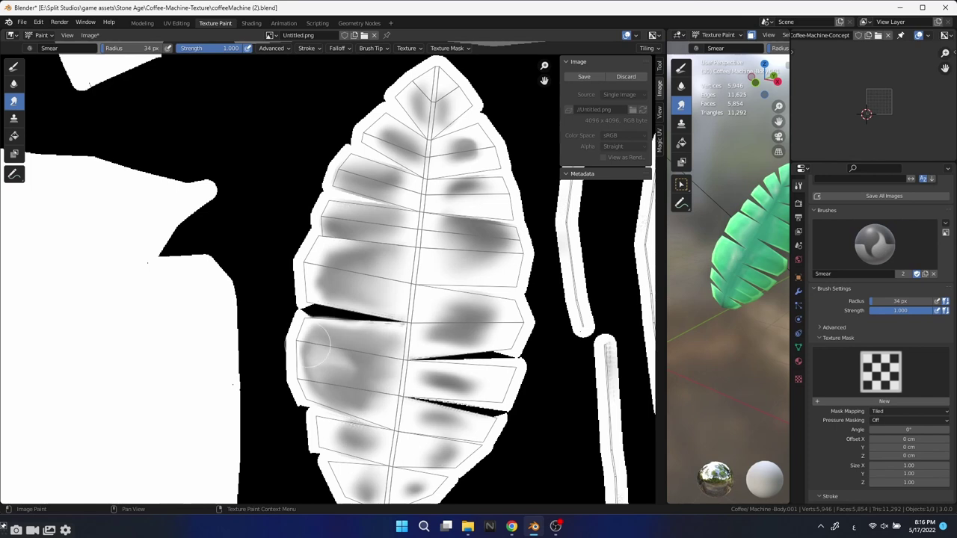
pyautogui.click(13, 66)
pyautogui.moveTo(404, 322); pyautogui.dragTo(303, 308)
pyautogui.moveTo(516, 359); pyautogui.dragTo(470, 347)
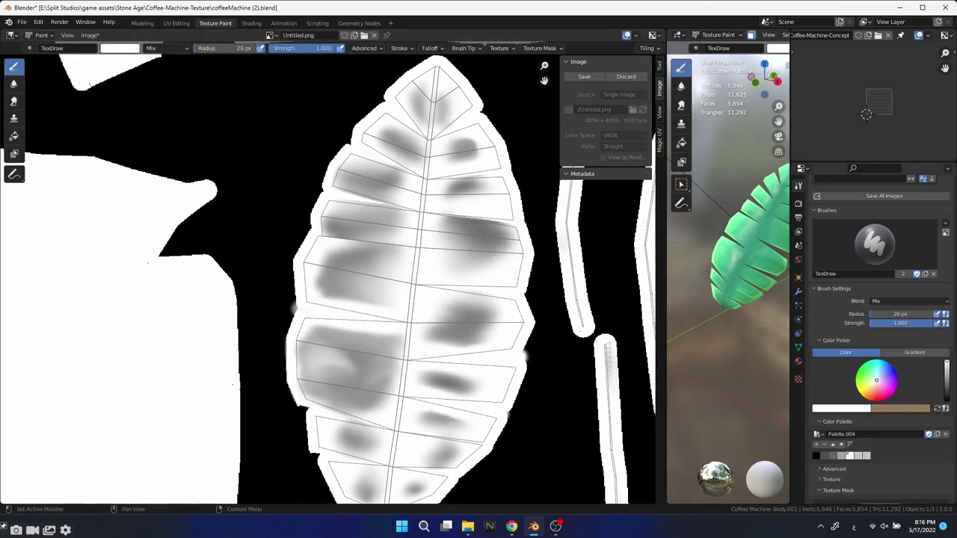
# Paint grey strokes across the leaf's right half, middle and lower segments with a 76 px brush.
pyautogui.press('s')
pyautogui.moveTo(497, 377); pyautogui.dragTo(419, 386)
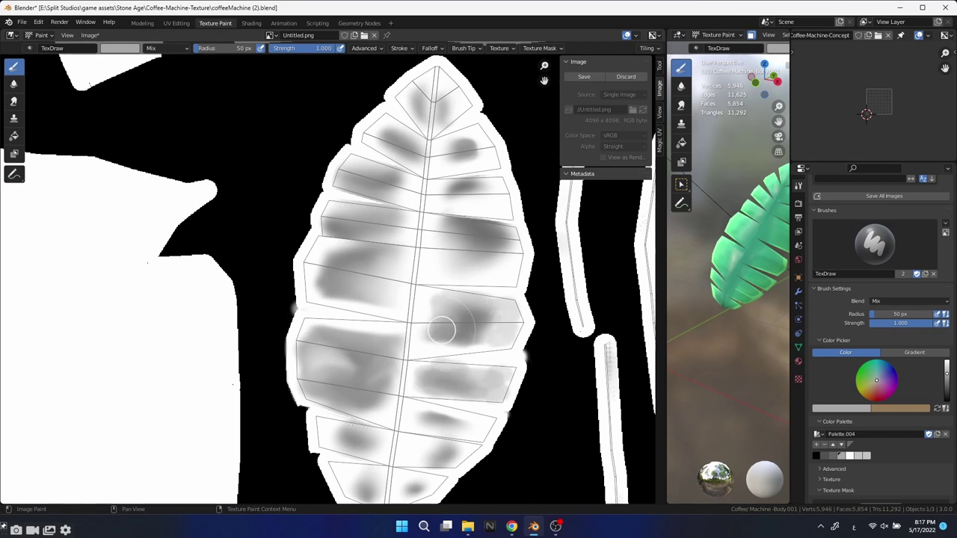
pyautogui.moveTo(441, 330)
pyautogui.mouseDown()
pyautogui.moveTo(492, 278)
pyautogui.moveTo(453, 216)
pyautogui.mouseUp()
pyautogui.press('f')
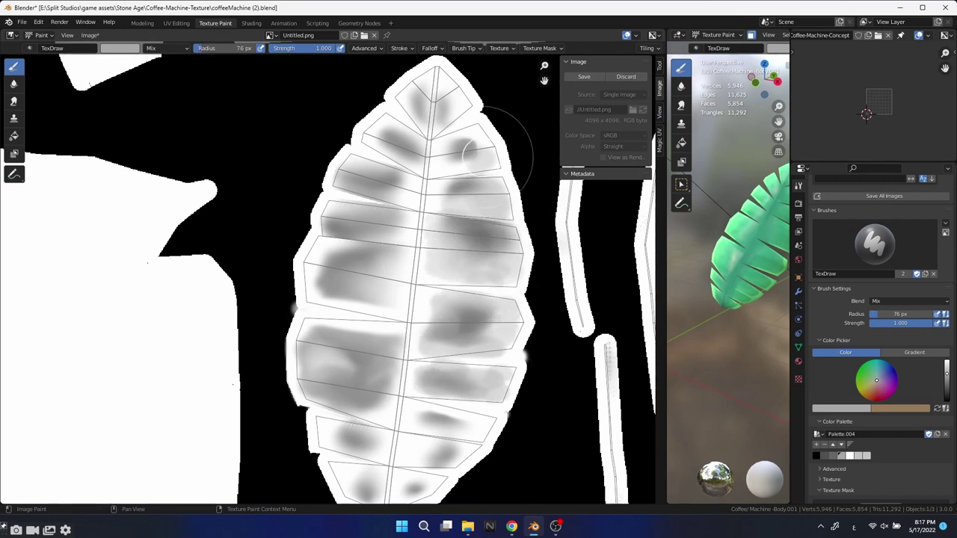
pyautogui.moveTo(374, 160)
pyautogui.mouseDown()
pyautogui.moveTo(315, 291)
pyautogui.moveTo(395, 248)
pyautogui.mouseUp()
pyautogui.moveTo(370, 361)
pyautogui.mouseDown()
pyautogui.moveTo(299, 320)
pyautogui.moveTo(320, 427)
pyautogui.moveTo(464, 416)
pyautogui.moveTo(434, 479)
pyautogui.mouseUp()
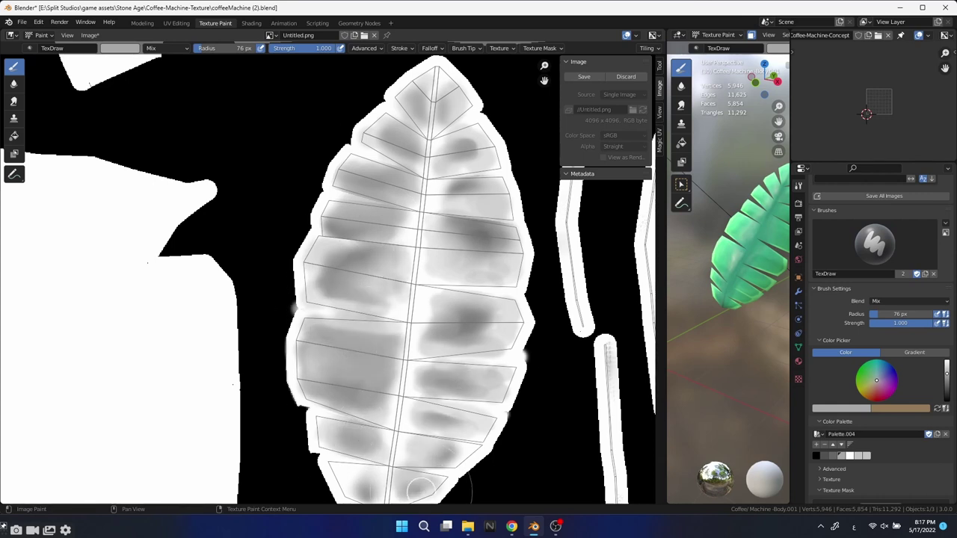
# Widen the 3D view on the leaf and smear its painted grey tones with the Smear brush.
pyautogui.hotkey('shift', 'space')
pyautogui.press('2')
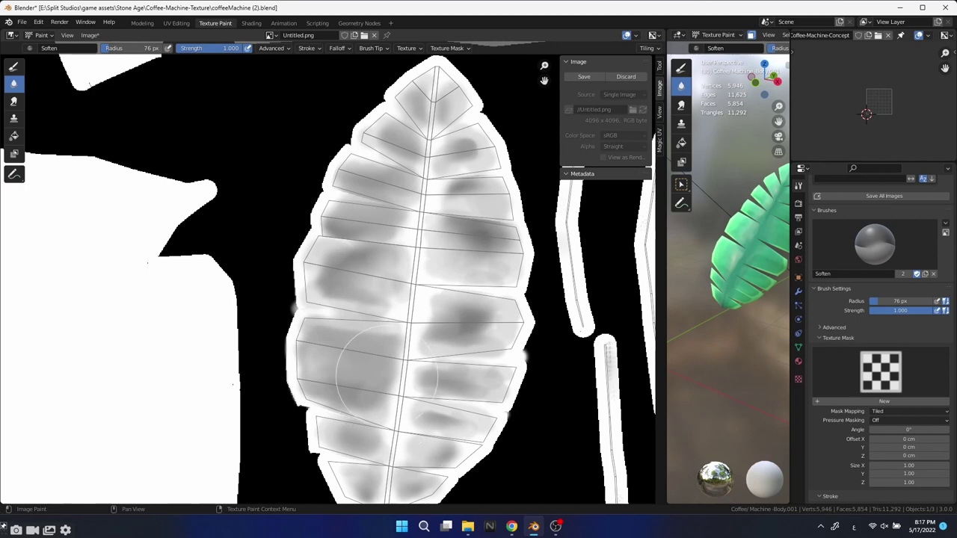
pyautogui.moveTo(668, 345); pyautogui.dragTo(275, 345)
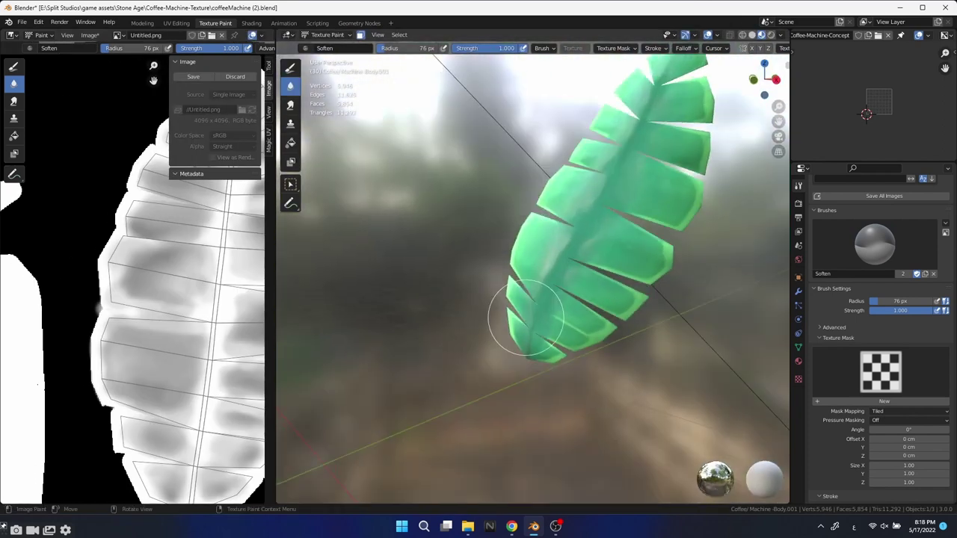
pyautogui.moveTo(528, 321); pyautogui.dragTo(337, 307, button='middle')
pyautogui.scroll(3, 566, 267)
pyautogui.moveTo(566, 267); pyautogui.dragTo(367, 214, button='middle')
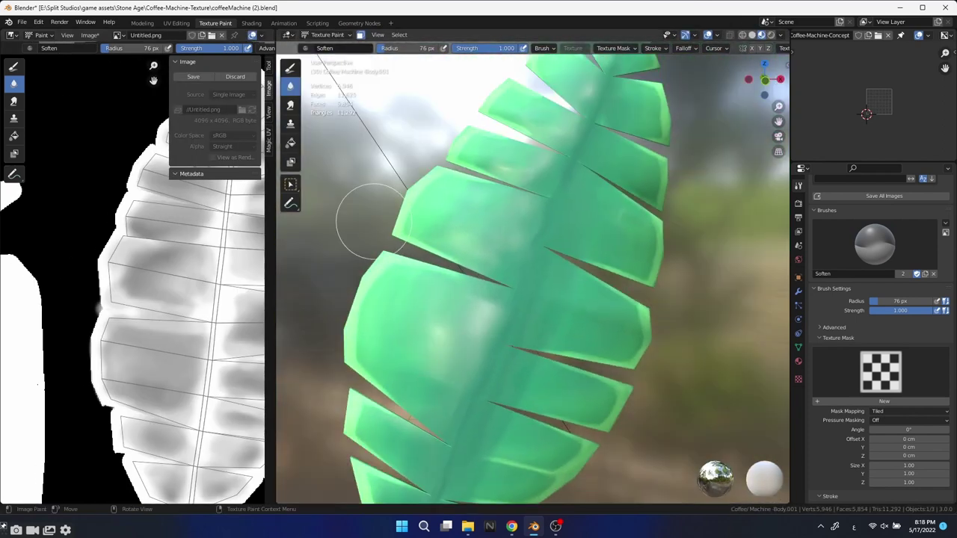
pyautogui.hotkey('shift', 'space')
pyautogui.press('3')
pyautogui.moveTo(496, 342); pyautogui.dragTo(461, 397)
# Shrink the Smear brush to 12 px, widen the texture area, hide the sidebar and view the leaf edge-on.
pyautogui.press('f')
pyautogui.click(494, 358)
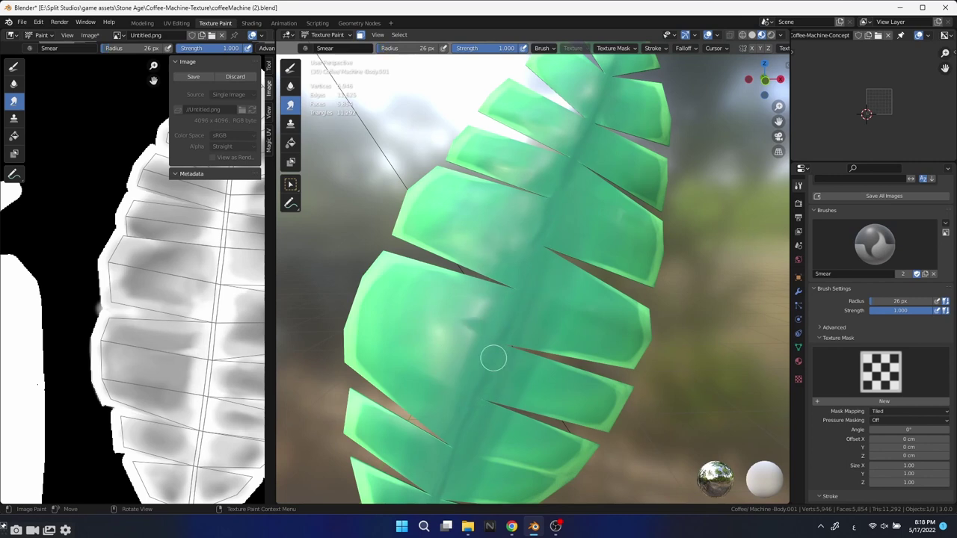
pyautogui.press('f')
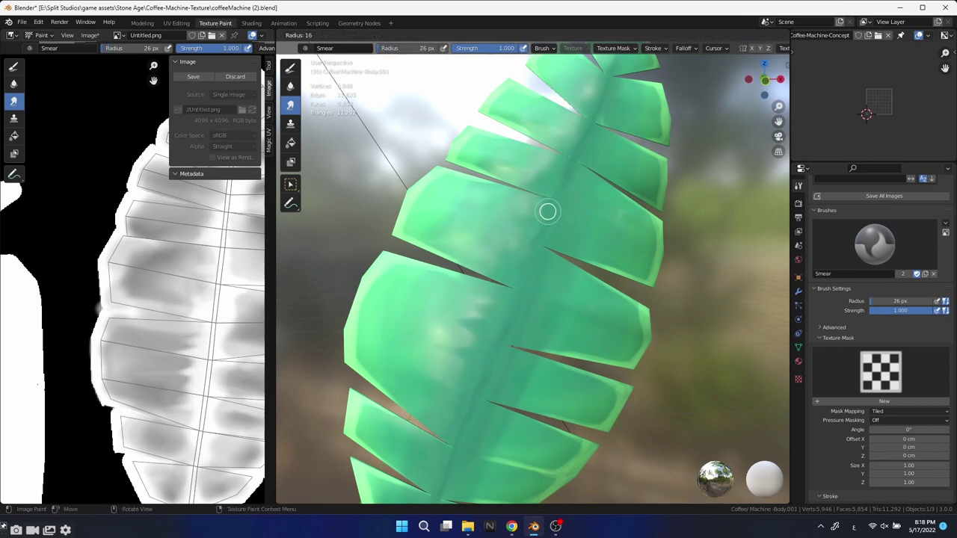
pyautogui.click(539, 175)
pyautogui.moveTo(272, 299); pyautogui.dragTo(483, 299)
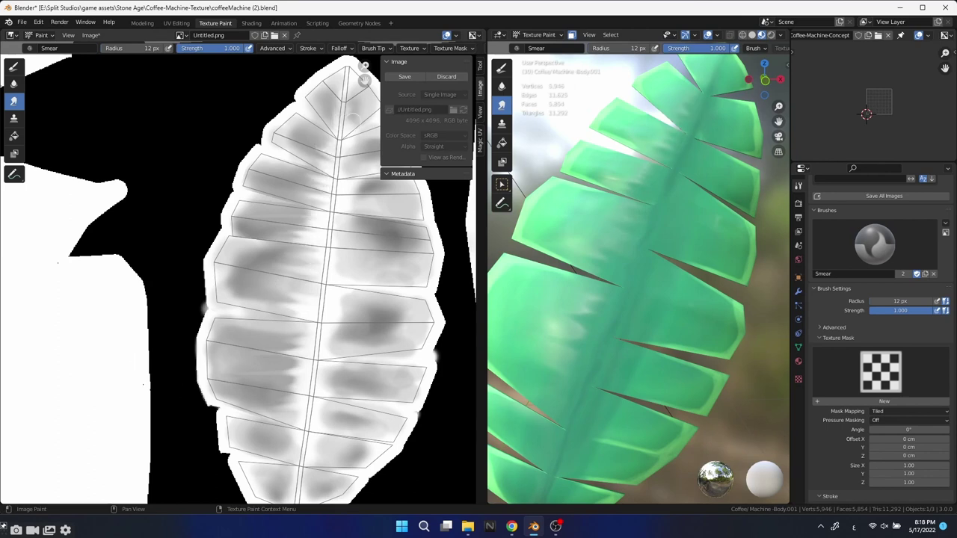
pyautogui.press('n')
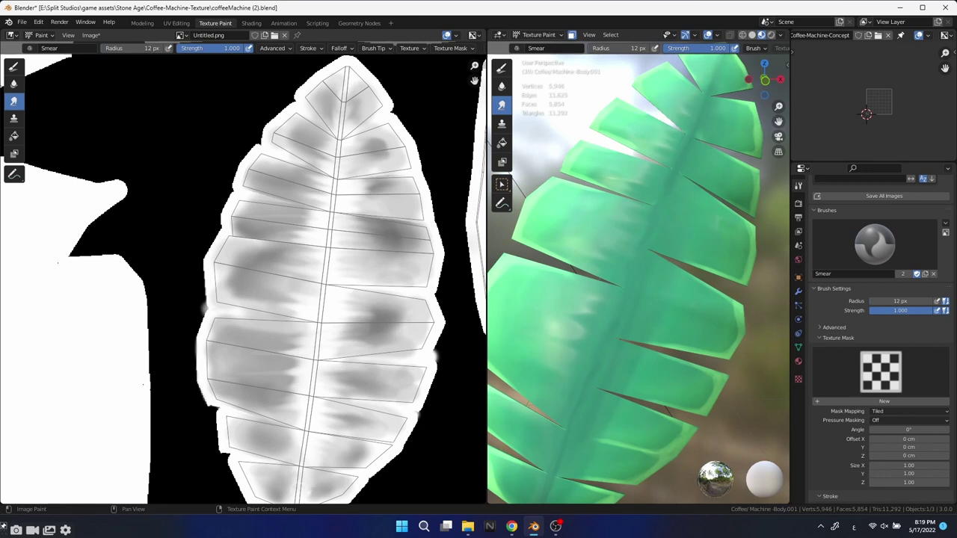
pyautogui.moveTo(636, 277); pyautogui.dragTo(599, 269, button='middle')
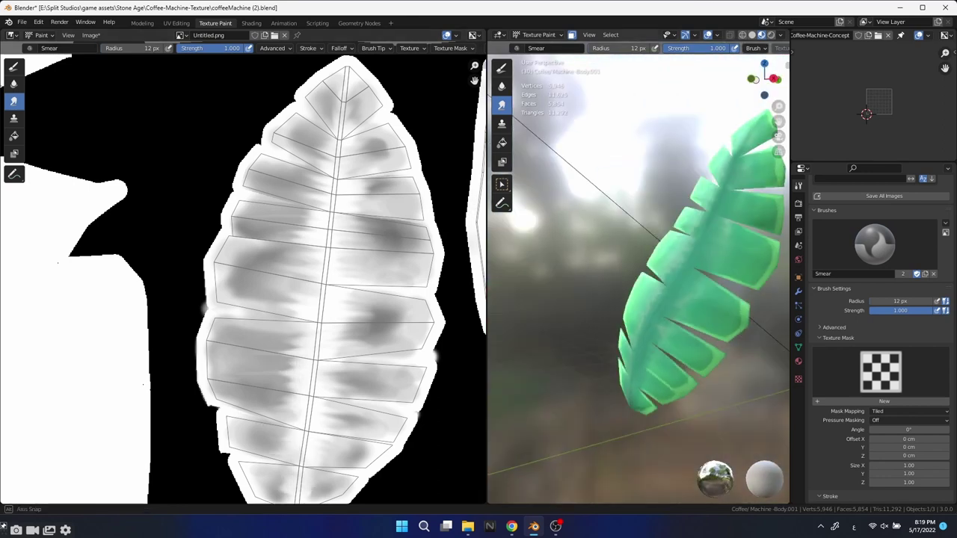
pyautogui.scroll(3, 635, 277)
pyautogui.scroll(-5, 625, 327)
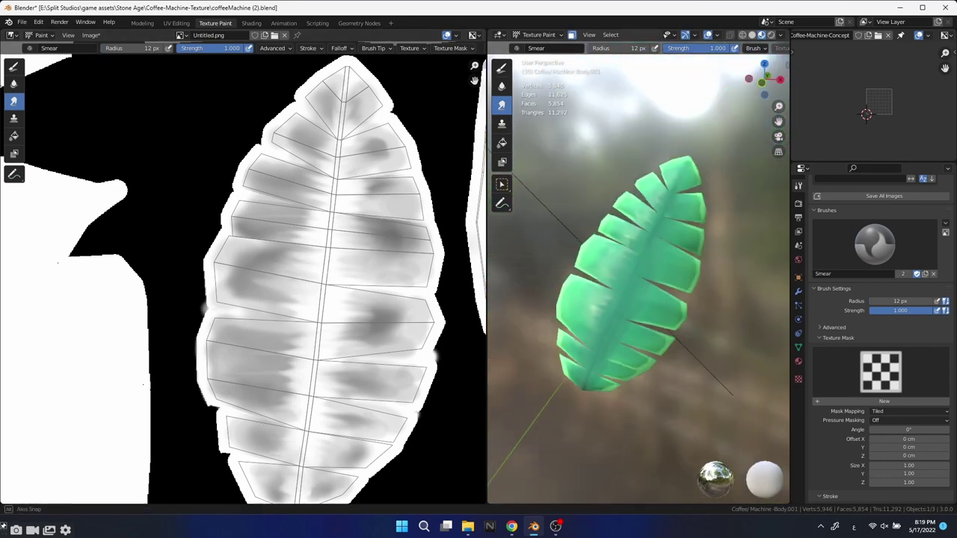
pyautogui.moveTo(624, 327)
pyautogui.mouseDown(button='middle')
pyautogui.moveTo(613, 322)
pyautogui.moveTo(624, 327)
pyautogui.mouseUp(button='middle')
# Isolate the small narrow leaf in local view and return to Texture Paint.
pyautogui.press('Tab')
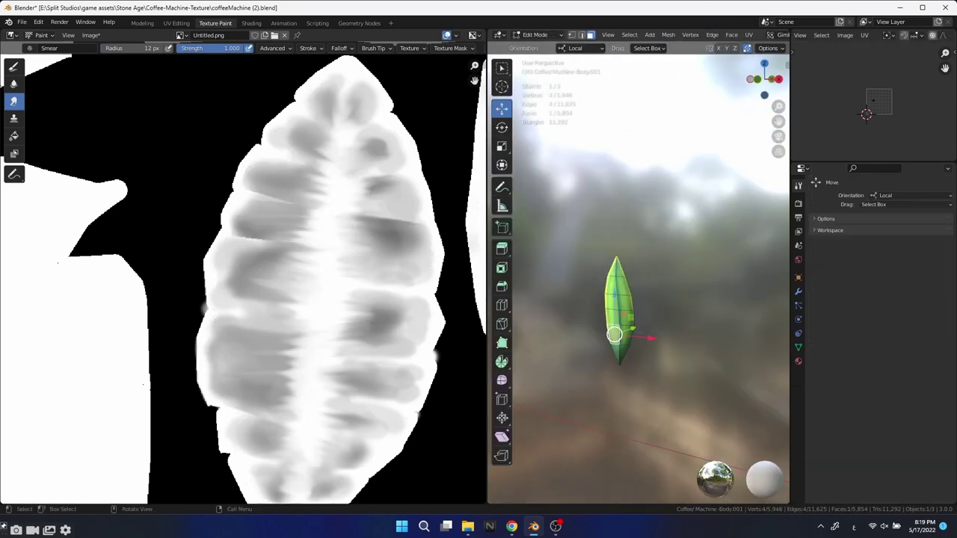
pyautogui.press('a')
pyautogui.press('KP_Decimal')
pyautogui.press('Tab')
pyautogui.moveTo(703, 361); pyautogui.dragTo(658, 359, button='middle')
# Switch between the Draw and Fill brushes and recentre the view on the narrow leaf.
pyautogui.click(502, 68)
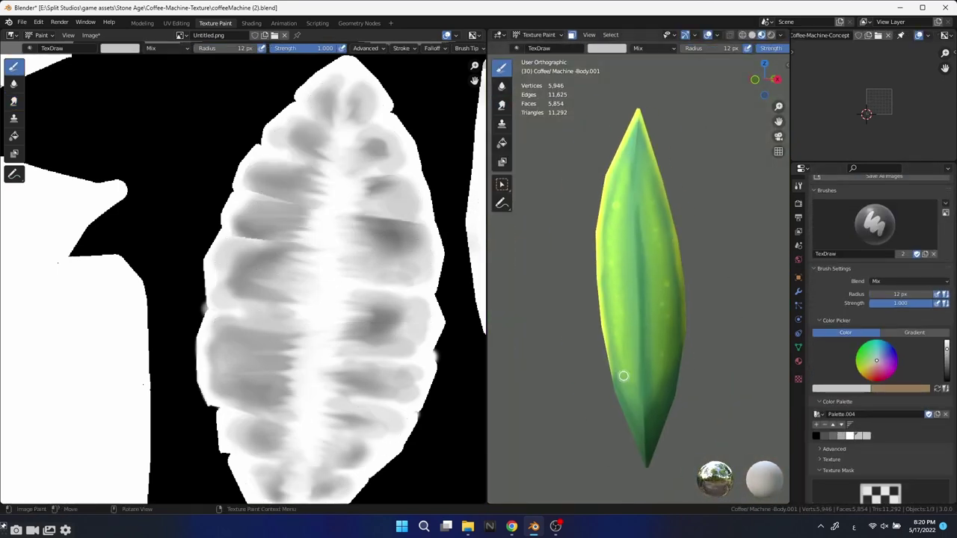
pyautogui.click(502, 143)
pyautogui.moveTo(639, 284)
pyautogui.mouseDown(button='middle')
pyautogui.moveTo(688, 284)
pyautogui.moveTo(658, 284)
pyautogui.mouseUp(button='middle')
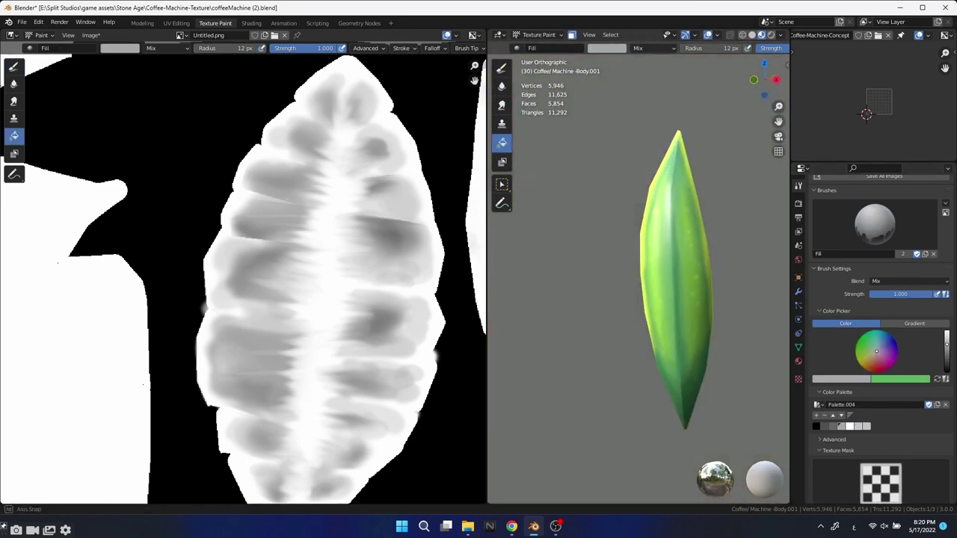
pyautogui.click(502, 68)
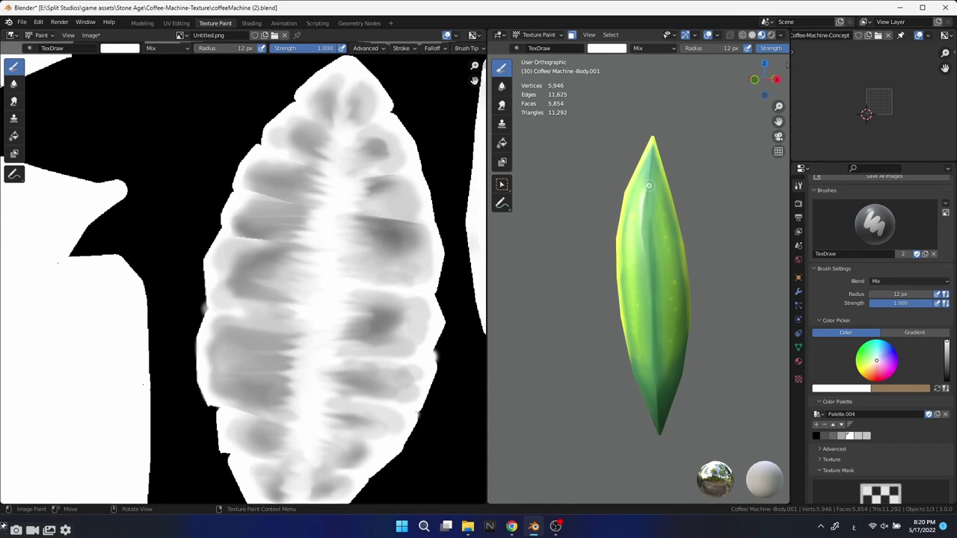
pyautogui.scroll(-3, 645, 304)
pyautogui.keyDown('shift'); pyautogui.moveTo(645, 305); pyautogui.dragTo(571, 198, button='middle'); pyautogui.keyUp('shift')
pyautogui.scroll(-5, 467, 482)
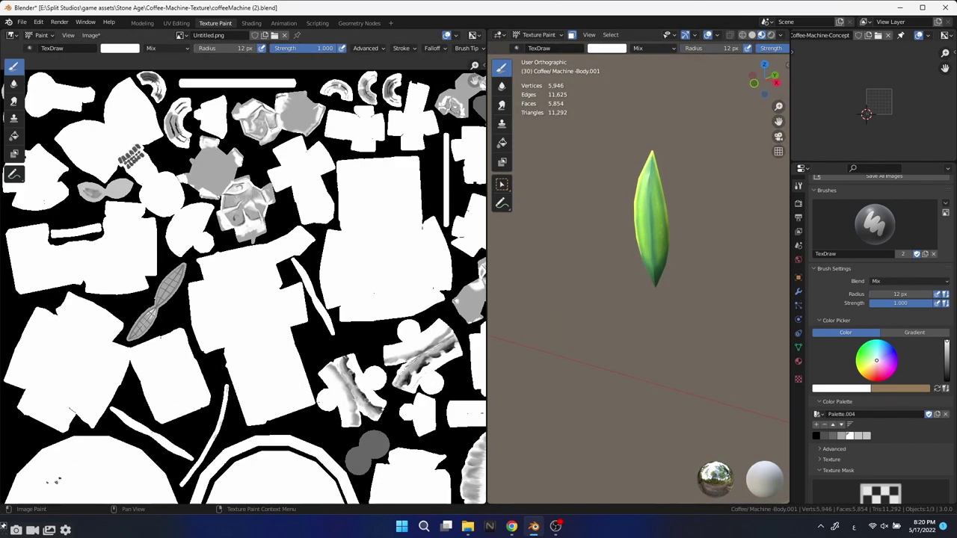
pyautogui.scroll(-2, 467, 482)
pyautogui.scroll(3, 350, 404)
pyautogui.scroll(2, 350, 404)
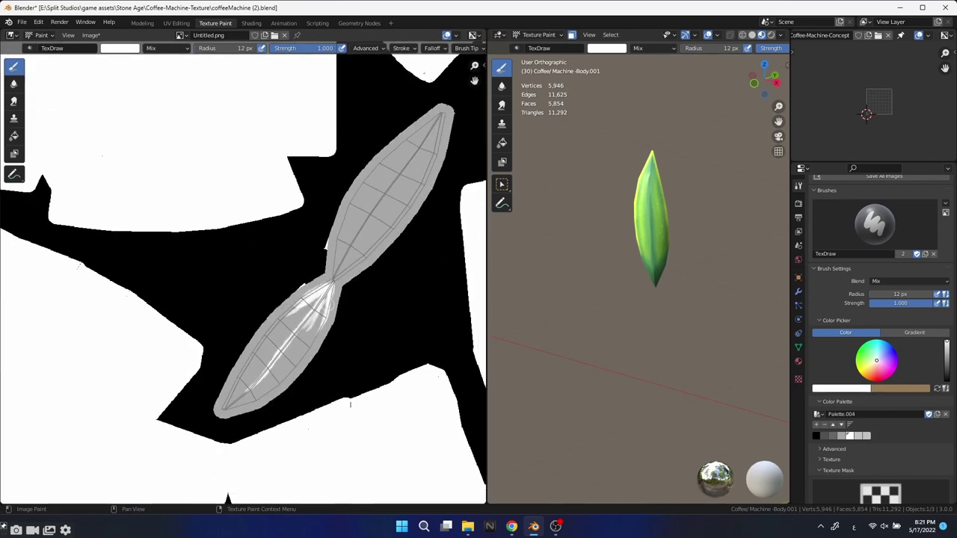
# Paint white highlight streaks along the narrow leaf, alternating Draw and Smear brushes.
pyautogui.press('3')
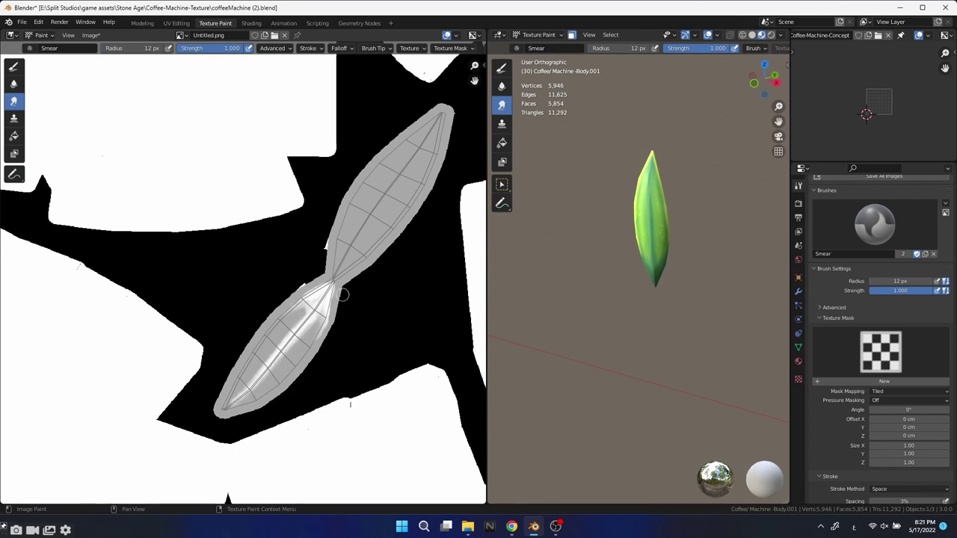
pyautogui.press('1')
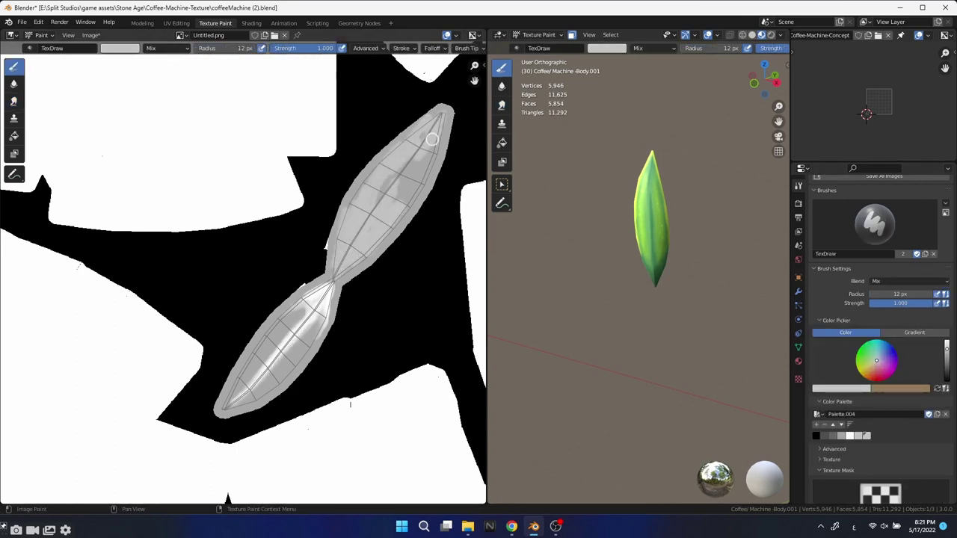
pyautogui.moveTo(643, 315); pyautogui.dragTo(643, 284, button='middle')
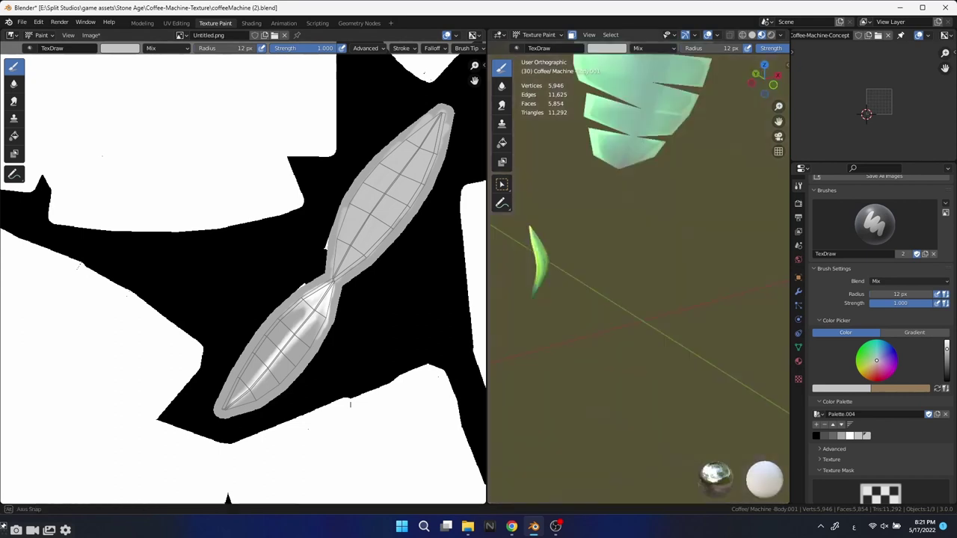
pyautogui.click(849, 436)
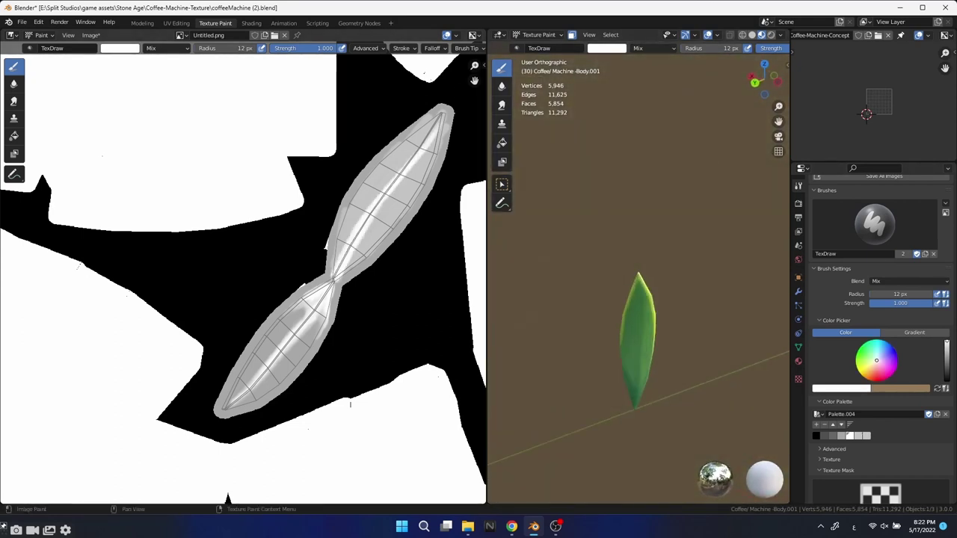
pyautogui.click(501, 104)
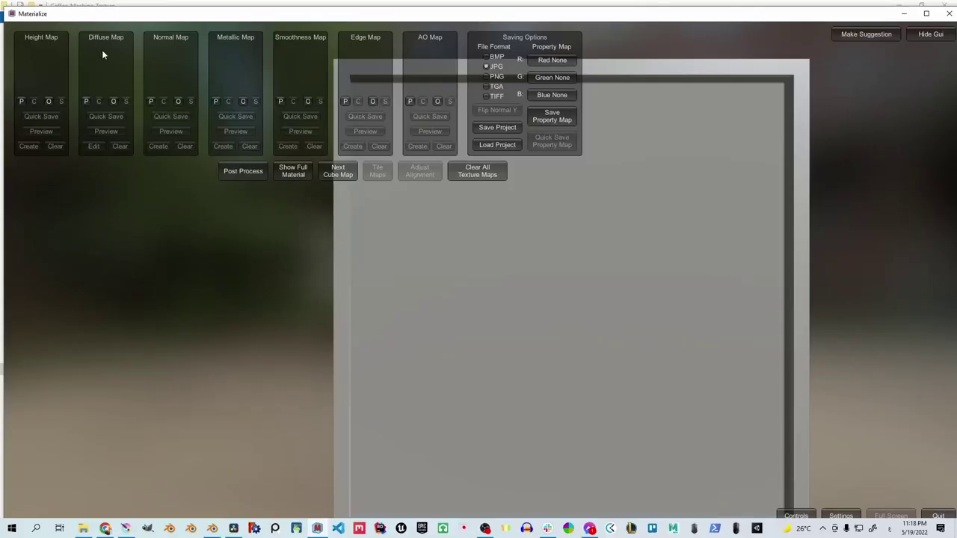
# Load base.png from the Desktop Coffee-Machine-Texture folder as the Diffuse Map.
pyautogui.click(114, 101)
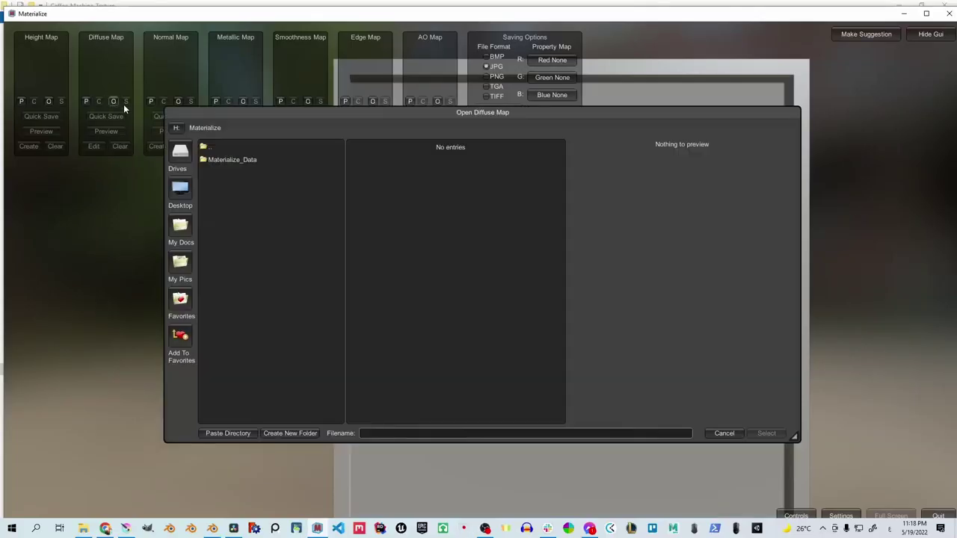
pyautogui.click(179, 189)
pyautogui.doubleClick(255, 160)
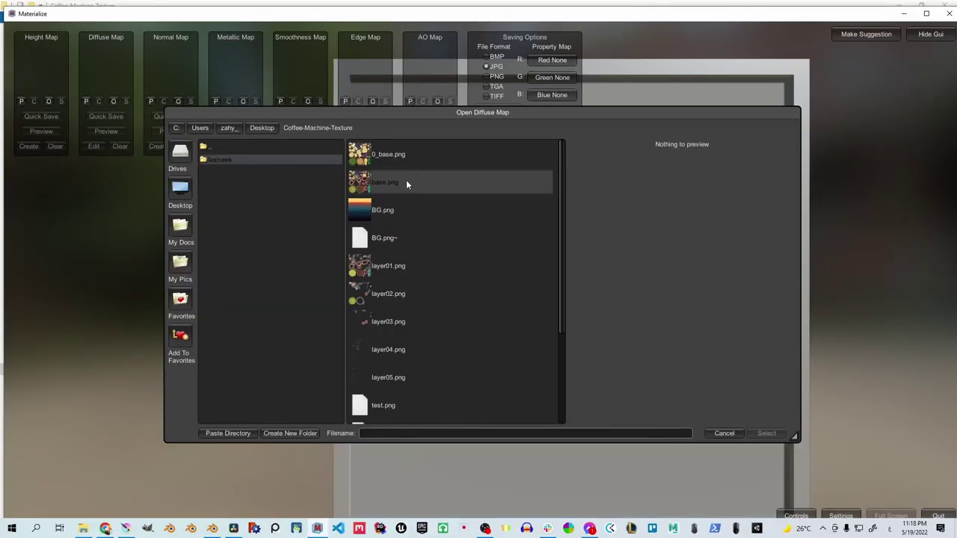
pyautogui.doubleClick(391, 185)
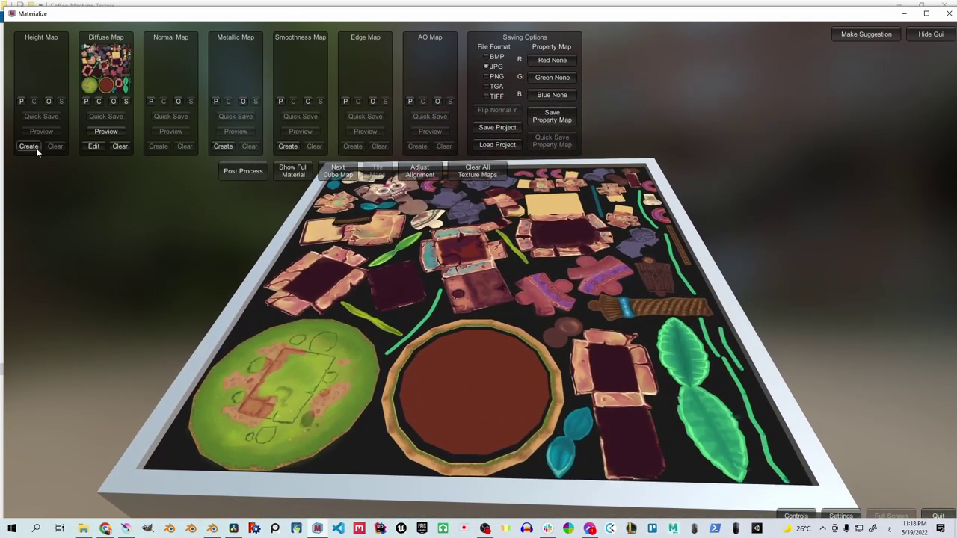
# Create a height map with final contrast 2.08 and bias -0.134.
pyautogui.click(34, 147)
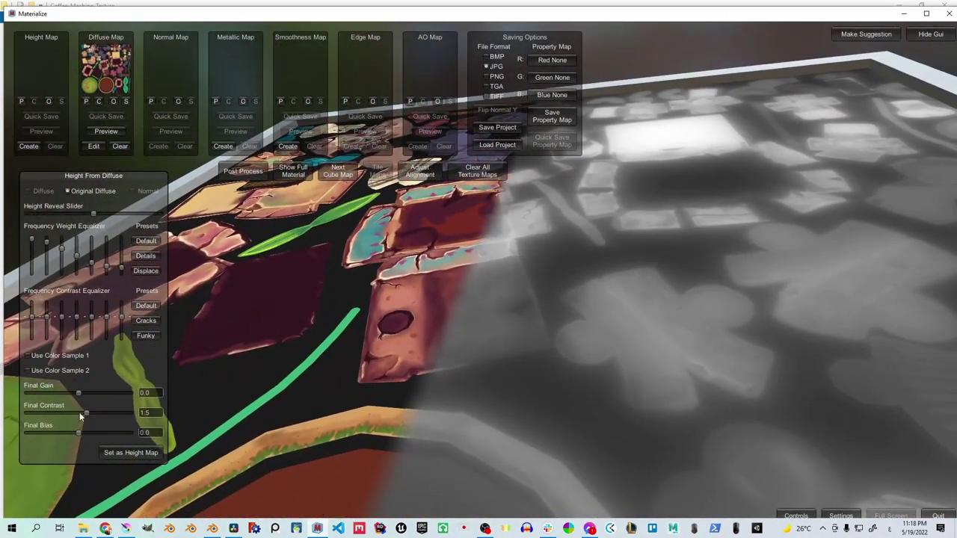
pyautogui.moveTo(82, 414); pyautogui.dragTo(71, 434)
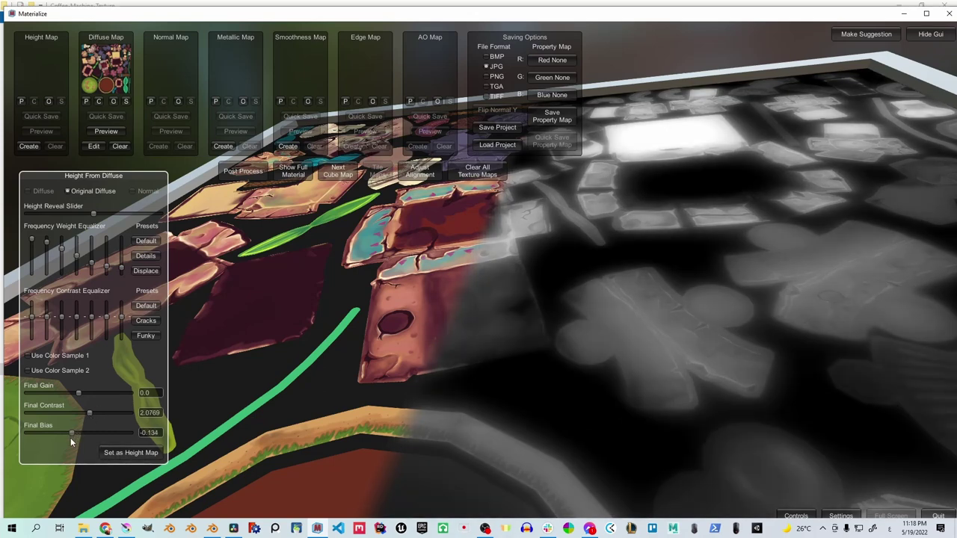
pyautogui.click(131, 453)
pyautogui.scroll(3, 462, 228)
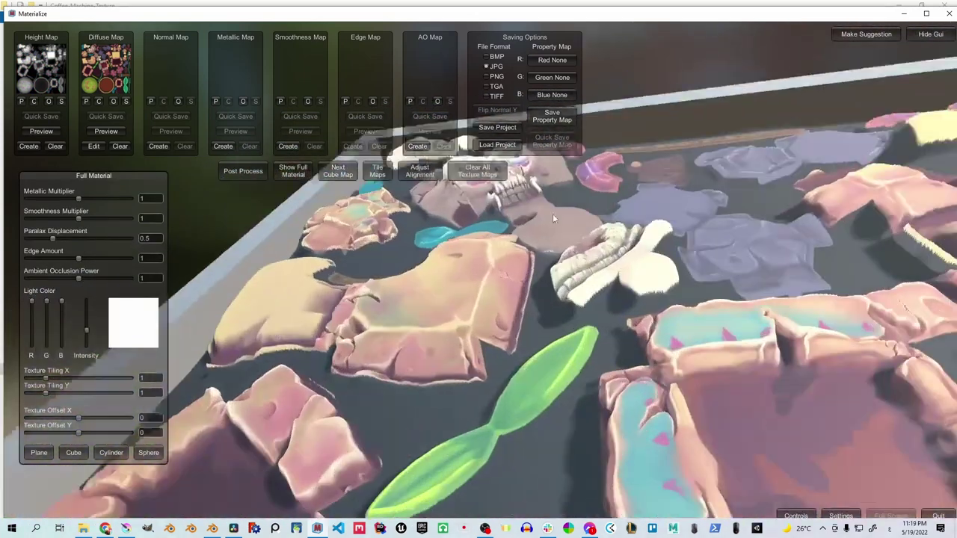
pyautogui.scroll(3, 553, 214)
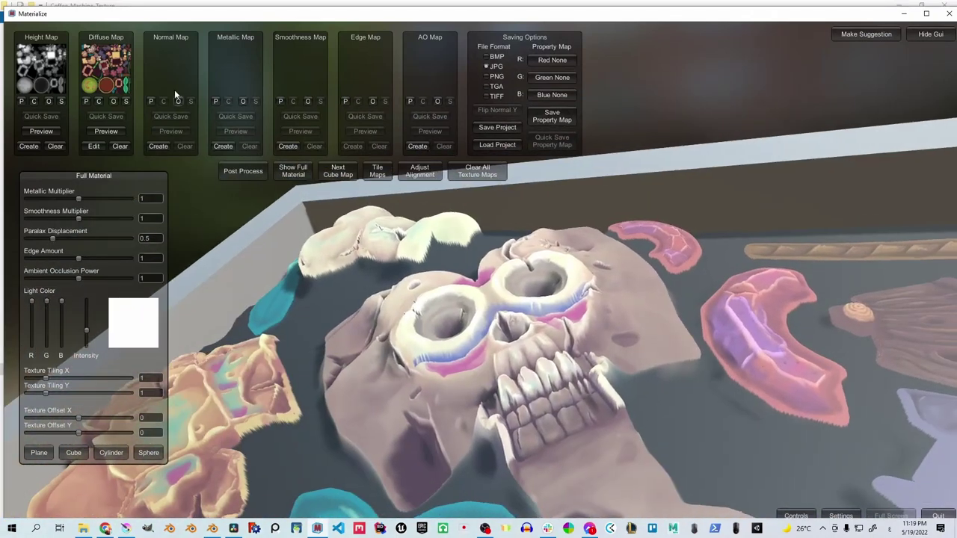
# Generate the normal map and save it as a PNG named Normal_map.
pyautogui.click(158, 146)
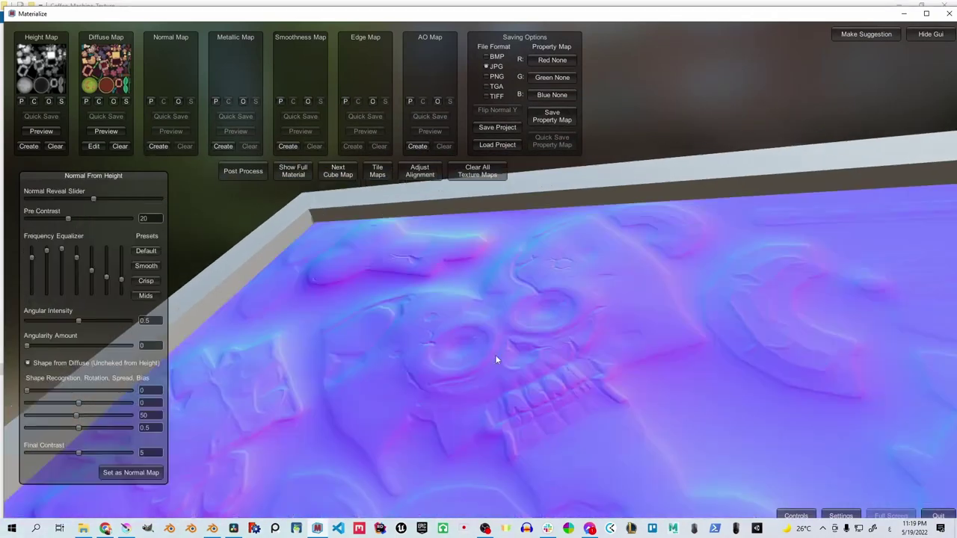
pyautogui.moveTo(457, 353)
pyautogui.mouseDown()
pyautogui.moveTo(547, 395)
pyautogui.moveTo(614, 390)
pyautogui.moveTo(618, 364)
pyautogui.moveTo(686, 301)
pyautogui.moveTo(559, 356)
pyautogui.mouseUp()
pyautogui.click(486, 76)
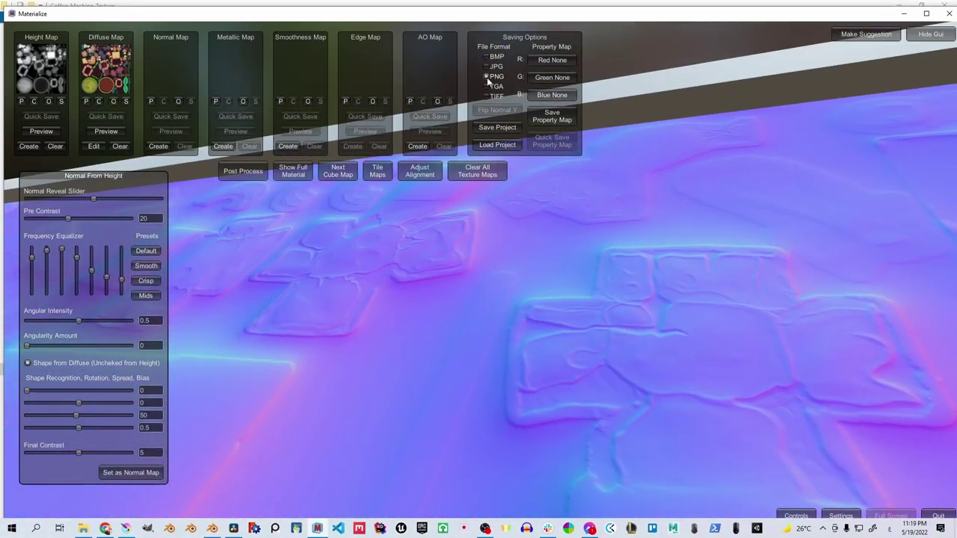
pyautogui.click(166, 151)
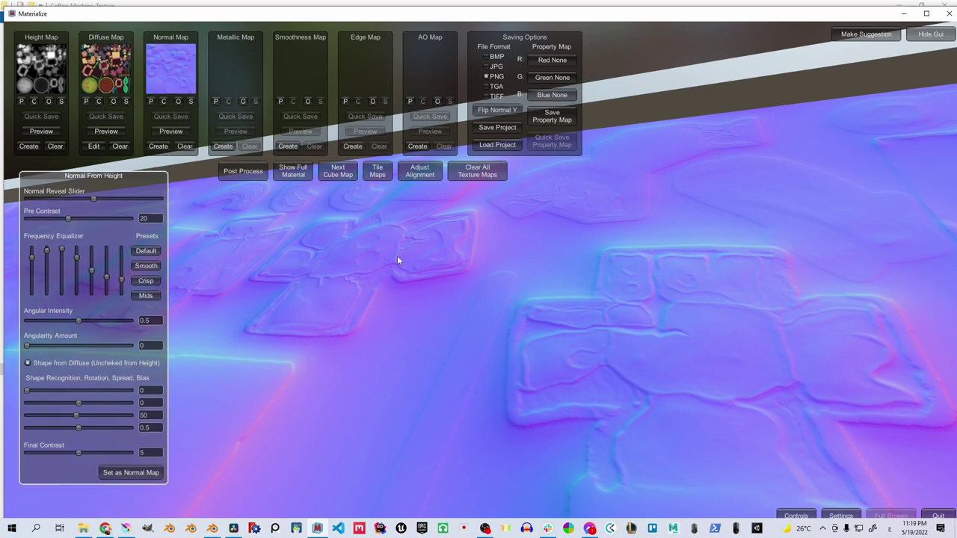
pyautogui.click(191, 101)
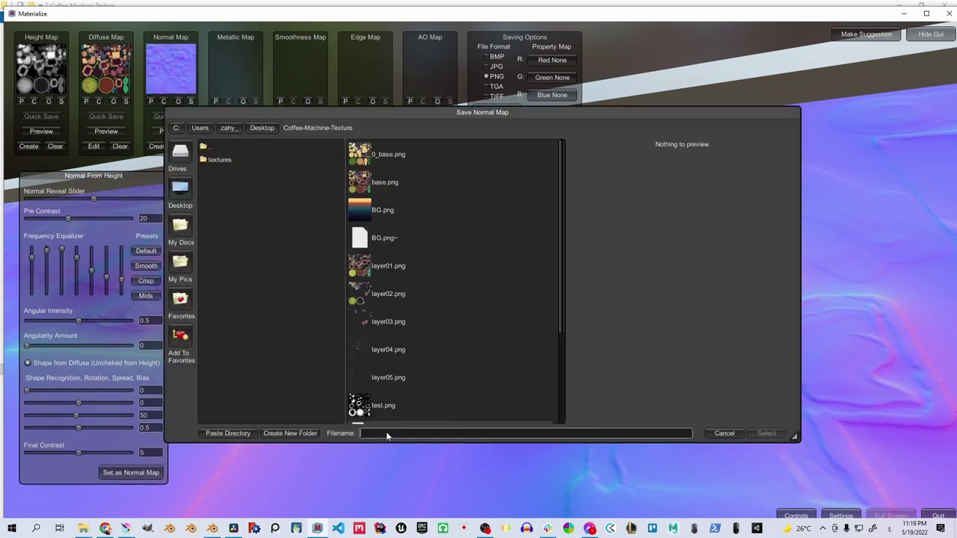
pyautogui.write('Normalmap')
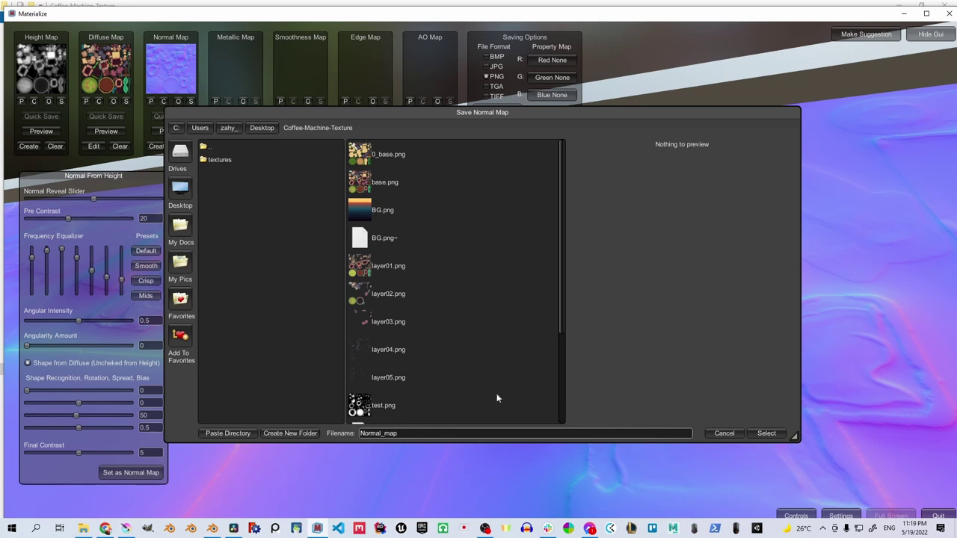
pyautogui.click(767, 434)
# Create a new 4096 × 4096 canvas in Krita.
pyautogui.click(213, 529)
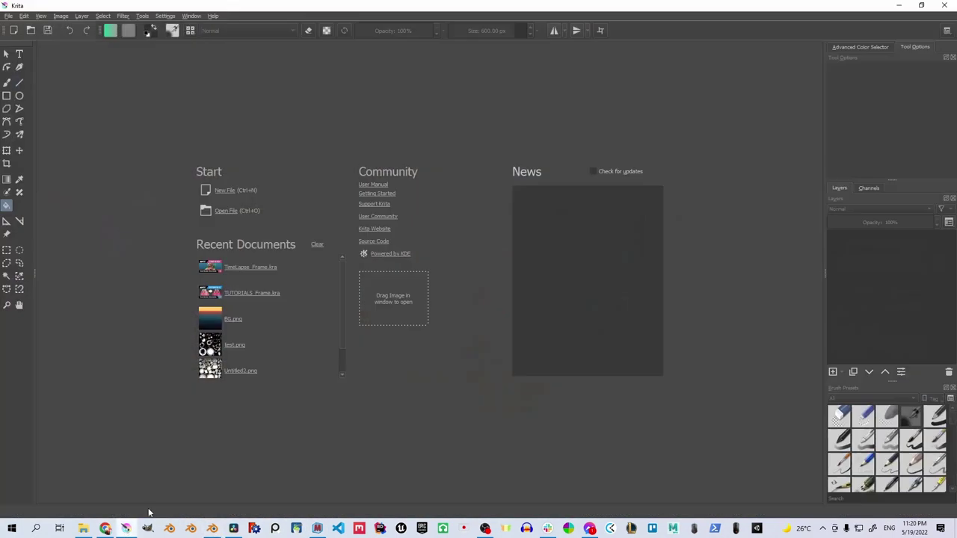
pyautogui.click(8, 16)
pyautogui.click(30, 23)
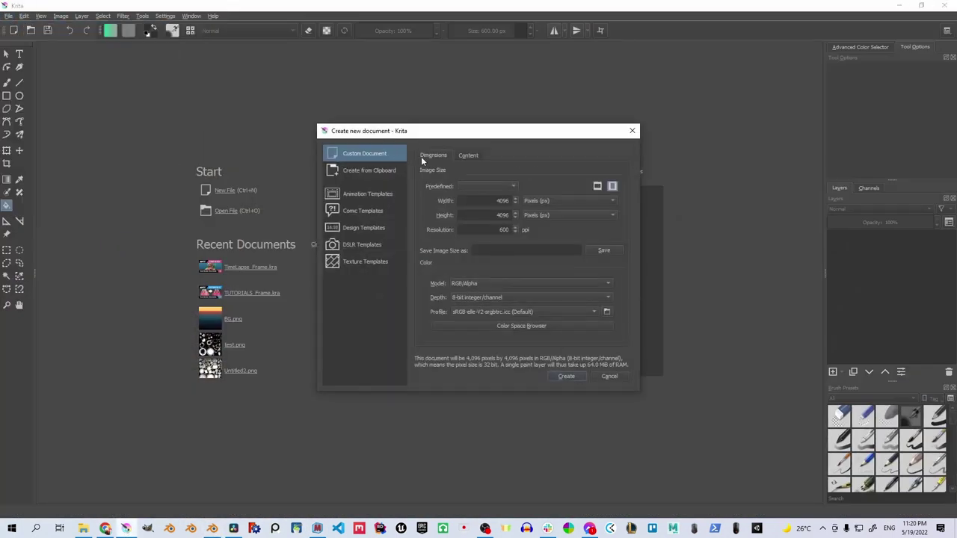
pyautogui.press('Return')
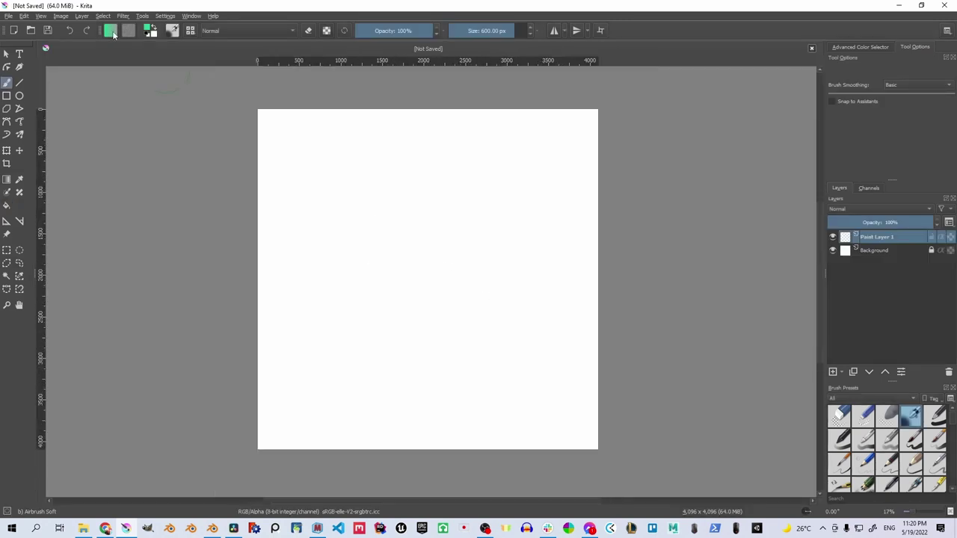
# Fill the canvas with a vertical yellow-to-dark-blue sunset gradient and export it as BG.png.
pyautogui.click(114, 35)
pyautogui.click(186, 143)
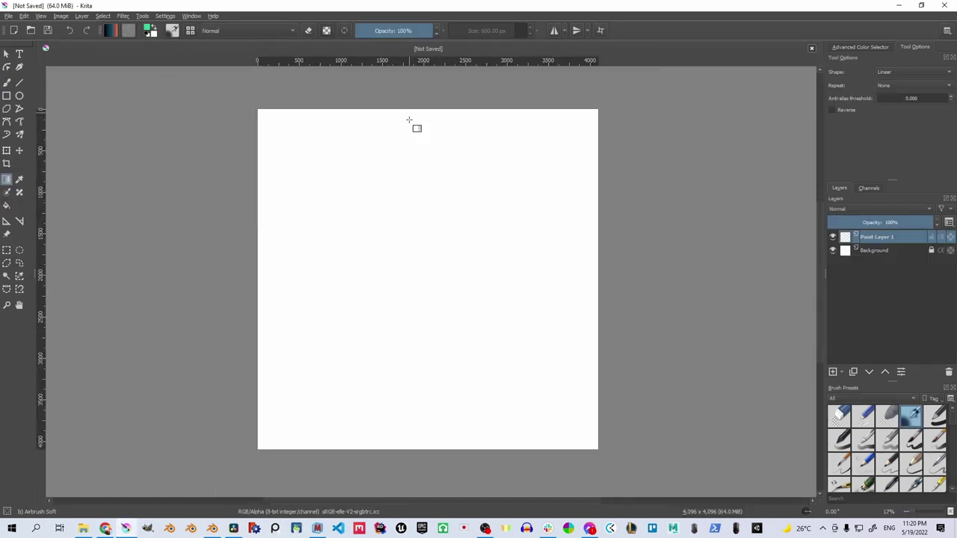
pyautogui.moveTo(409, 119)
pyautogui.mouseDown()
pyautogui.moveTo(428, 437)
pyautogui.moveTo(443, 113)
pyautogui.moveTo(430, 131)
pyautogui.mouseUp()
pyautogui.hotkey('ctrl', 's')
pyautogui.click(614, 430)
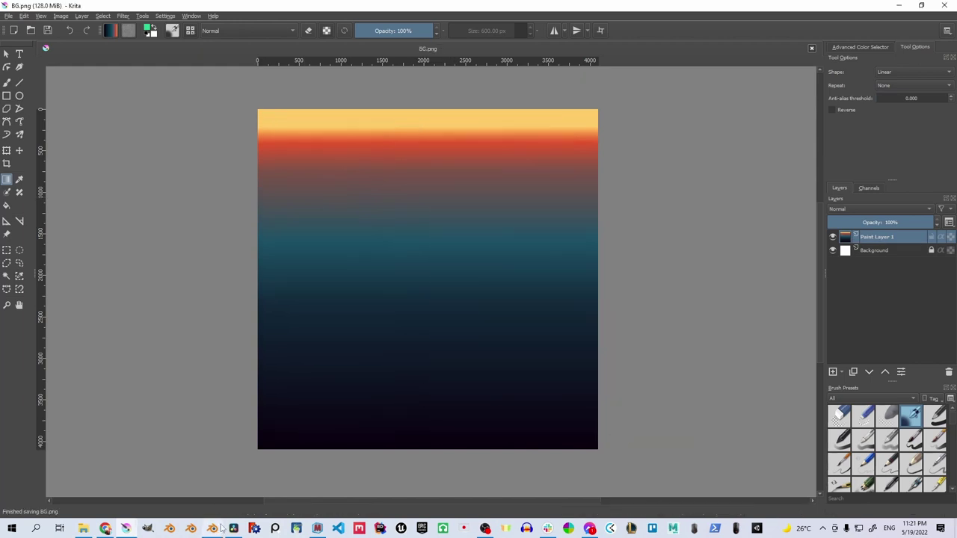
pyautogui.click(211, 486)
# Keep Eevee as the render engine and turn on ambient occlusion.
pyautogui.click(252, 19)
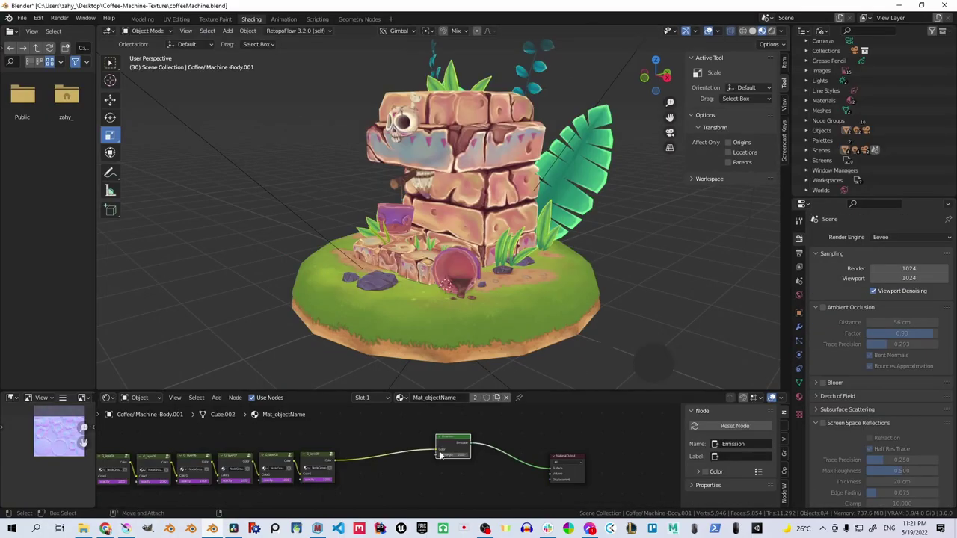
pyautogui.click(882, 238)
pyautogui.click(882, 240)
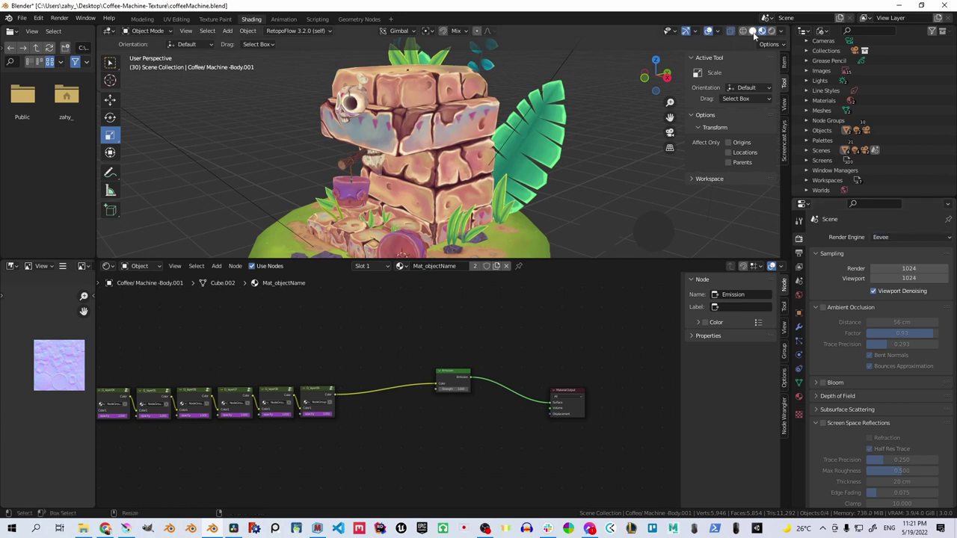
pyautogui.click(824, 307)
pyautogui.moveTo(516, 256); pyautogui.dragTo(516, 292)
# Add a Principled BSDF to the output, fed by G_layer09 into Base Color and Subsurface Color.
pyautogui.hotkey('shift', 'a')
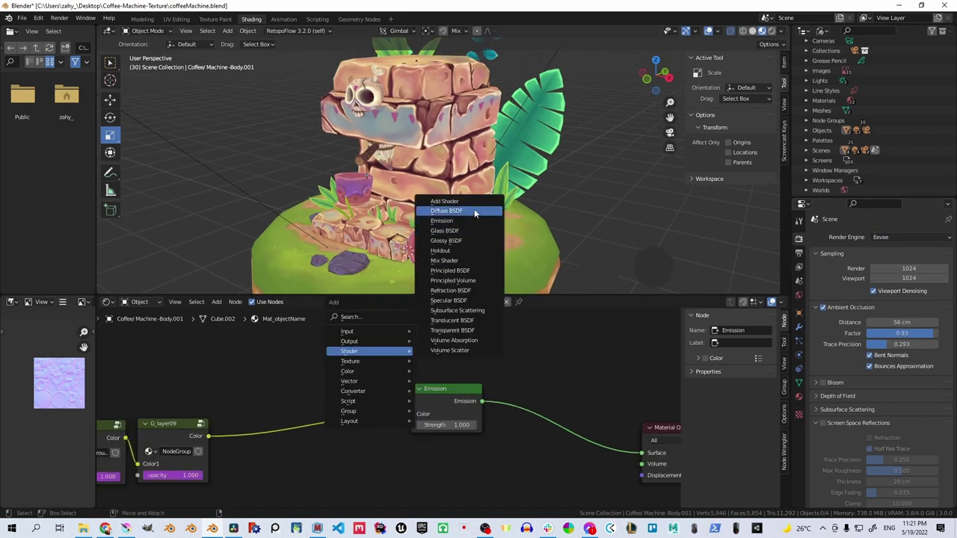
pyautogui.click(480, 213)
pyautogui.click(337, 348)
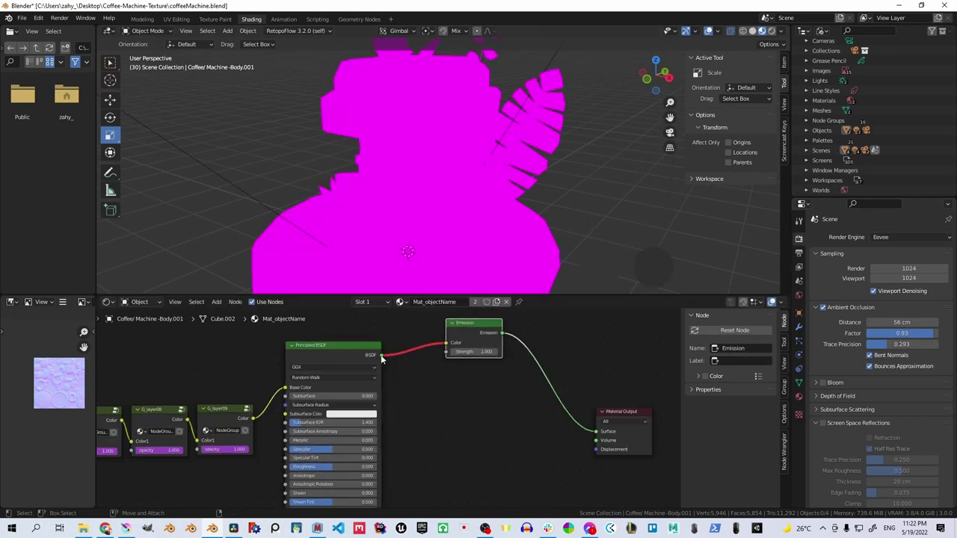
pyautogui.scroll(-2, 450, 320)
pyautogui.moveTo(451, 297); pyautogui.dragTo(450, 307)
pyautogui.moveTo(486, 225); pyautogui.dragTo(543, 198, button='middle')
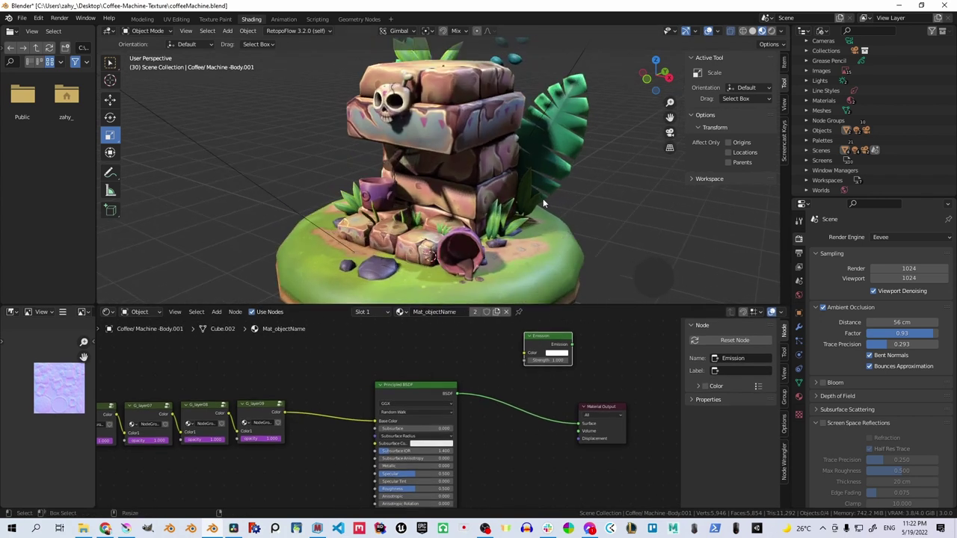
pyautogui.scroll(2, 288, 419)
pyautogui.moveTo(284, 413)
pyautogui.mouseDown()
pyautogui.moveTo(386, 462)
pyautogui.moveTo(419, 460)
pyautogui.mouseUp()
pyautogui.scroll(-3, 557, 434)
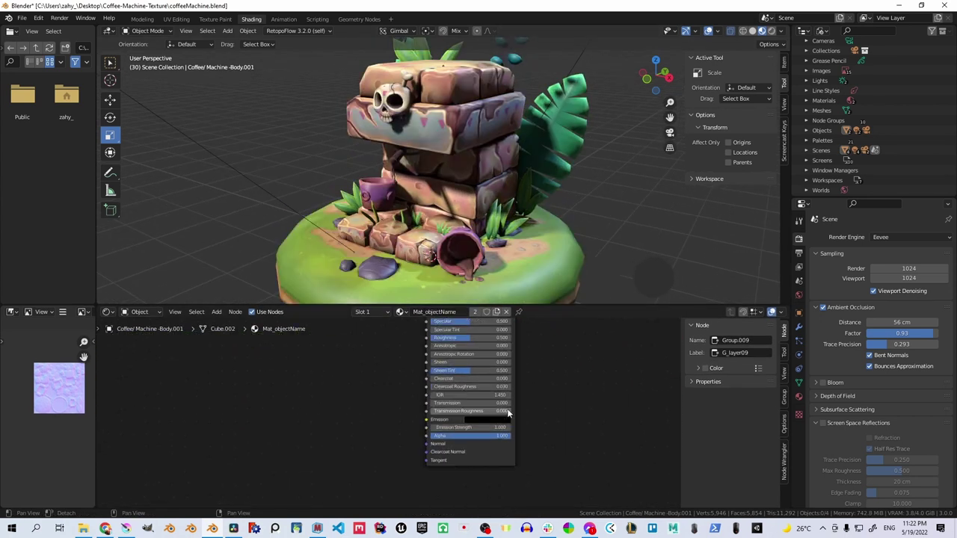
# Add an Image Texture loading Roughness.png (Linear) and wire it into Roughness, deleting Untitled.png.
pyautogui.hotkey('shift', 'a')
pyautogui.click(411, 342)
pyautogui.click(317, 423)
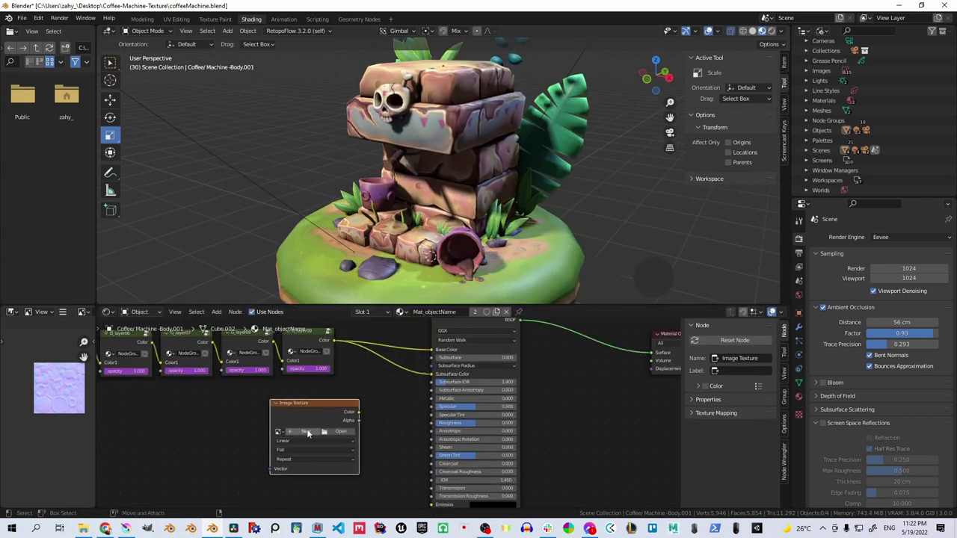
pyautogui.click(340, 431)
pyautogui.click(441, 223)
pyautogui.rightClick(441, 223)
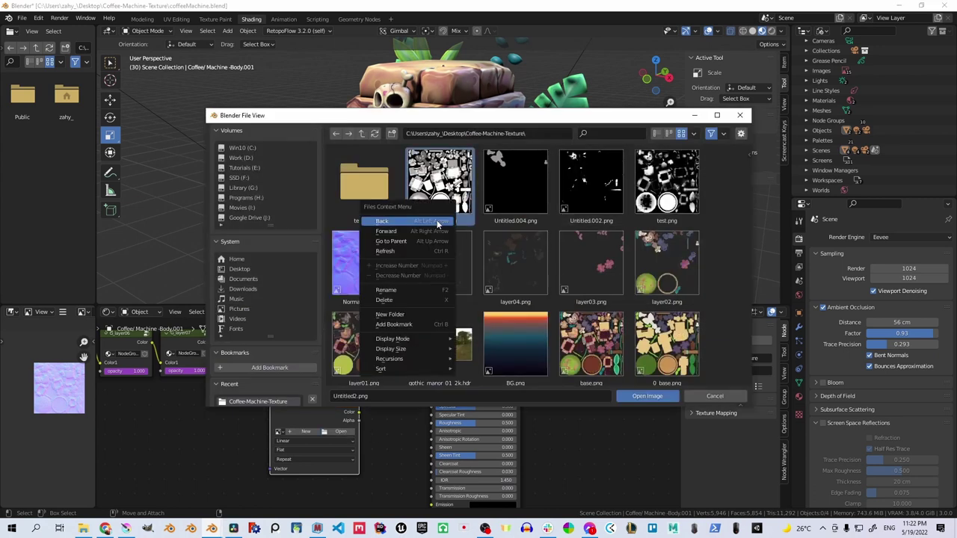
pyautogui.click(404, 254)
pyautogui.doubleClick(666, 183)
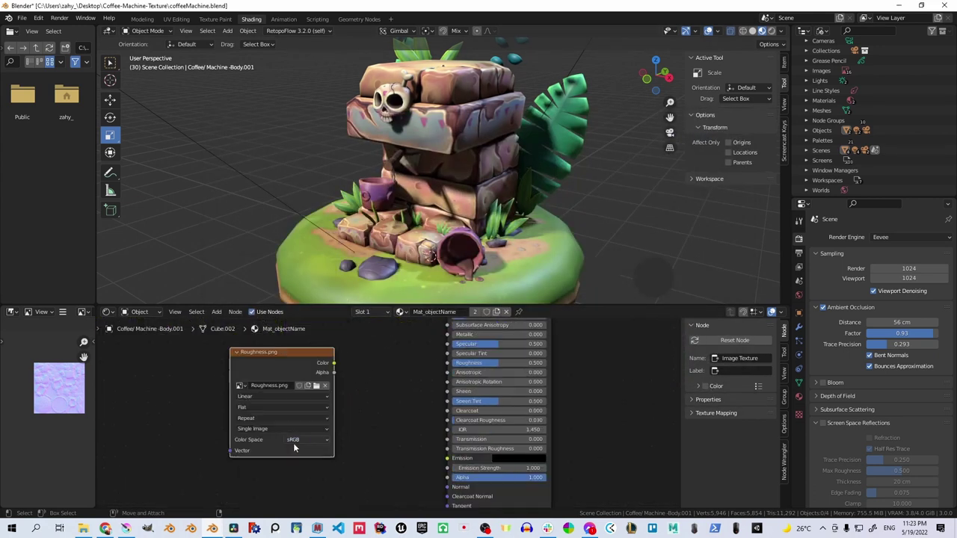
pyautogui.moveTo(444, 373); pyautogui.dragTo(448, 363)
pyautogui.moveTo(434, 224); pyautogui.dragTo(468, 217, button='middle')
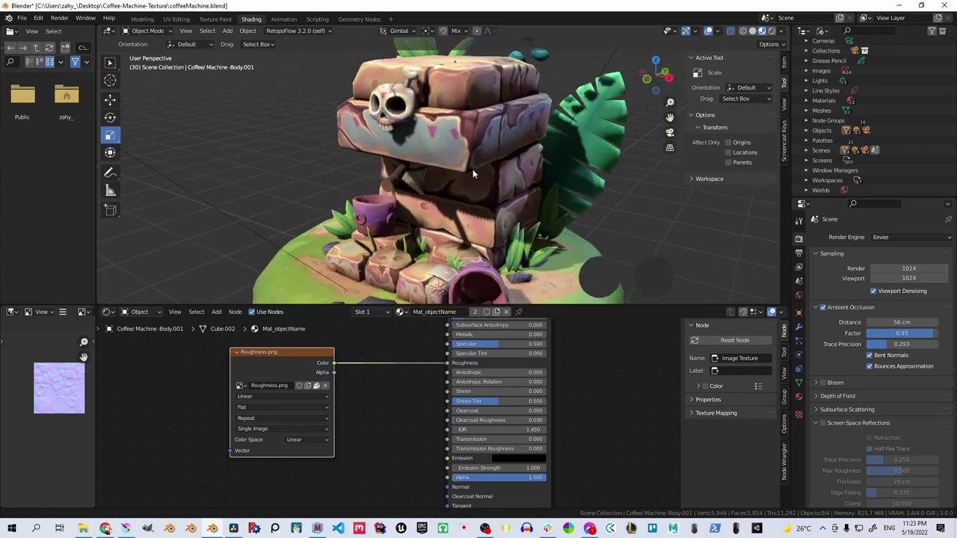
pyautogui.scroll(-5, 468, 217)
pyautogui.click(246, 90)
# Duplicate the Sun light and rotate the copy as a second sun.
pyautogui.click(798, 355)
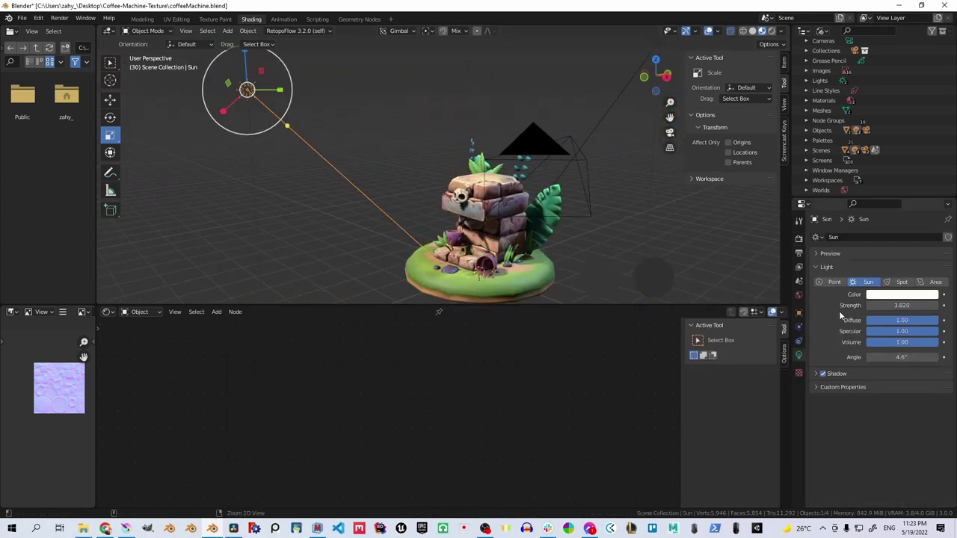
pyautogui.scroll(5, 636, 256)
pyautogui.scroll(-3, 636, 256)
pyautogui.hotkey('shift', 'd')
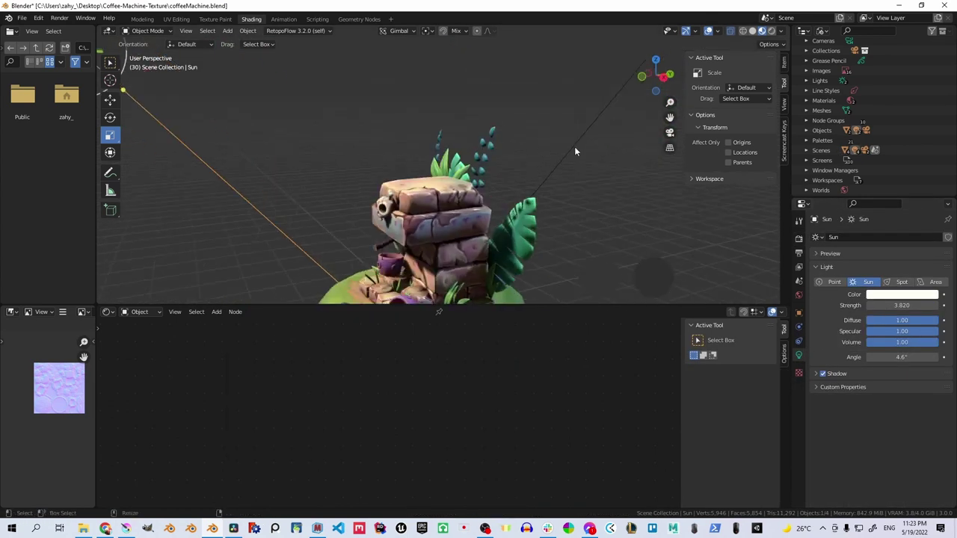
pyautogui.scroll(-3, 577, 149)
pyautogui.click(609, 96)
# Set the world Color to an Environment Texture loading BG.png.
pyautogui.click(799, 294)
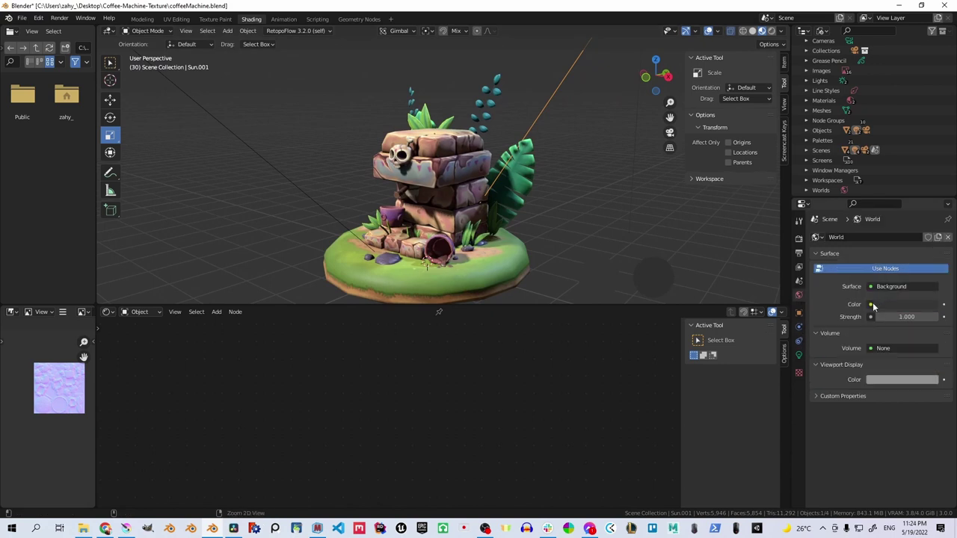
pyautogui.click(871, 304)
pyautogui.click(603, 135)
pyautogui.click(919, 317)
pyautogui.doubleClick(522, 191)
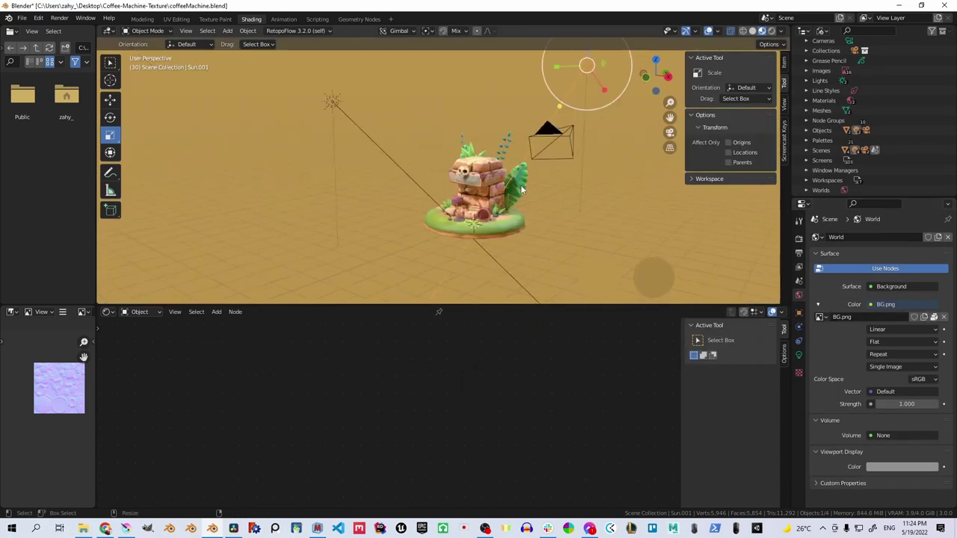
# Reset the world colour to Environment Texture, reload BG.png and view the diorama against it.
pyautogui.click(890, 304)
pyautogui.click(890, 337)
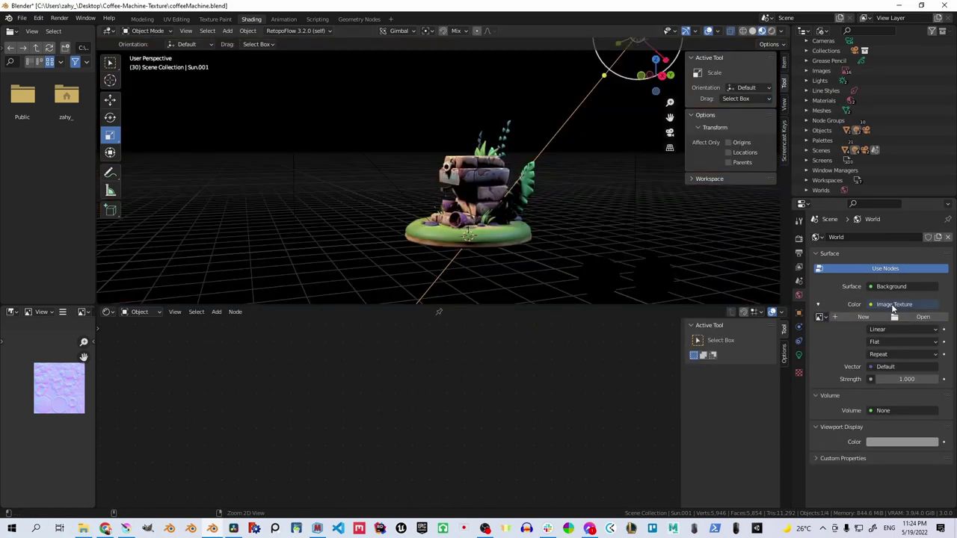
pyautogui.click(892, 308)
pyautogui.click(623, 110)
pyautogui.click(922, 317)
pyautogui.doubleClick(508, 218)
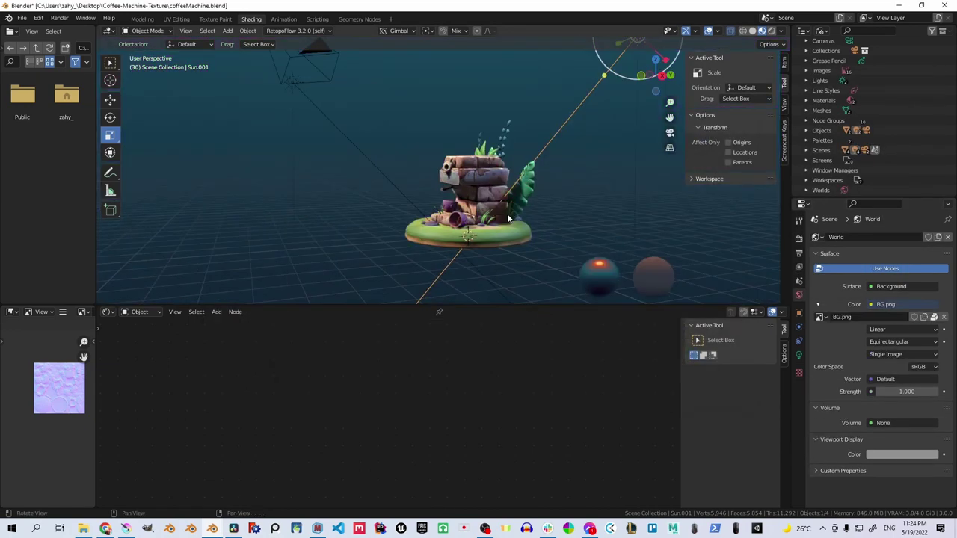
pyautogui.scroll(3, 523, 199)
pyautogui.scroll(2, 529, 191)
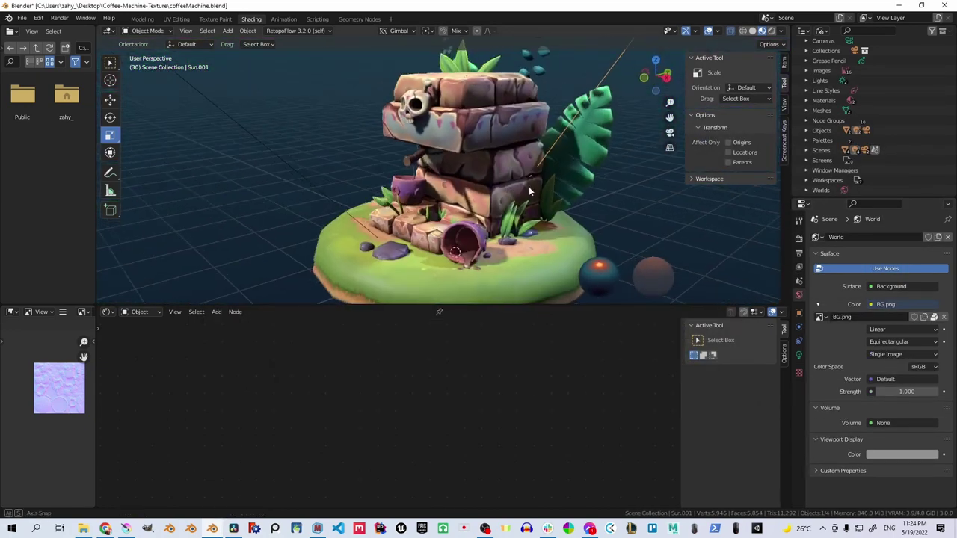
pyautogui.moveTo(528, 191); pyautogui.dragTo(539, 196, button='middle')
pyautogui.click(126, 529)
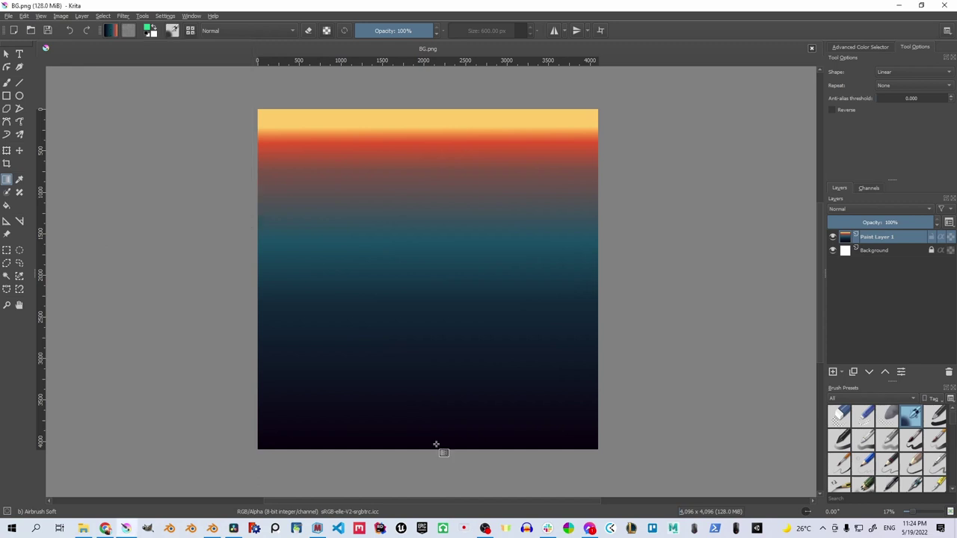
# Redraw the linear gradient on Paint Layer 1 with a taller yellow band and save BG.png.
pyautogui.moveTo(432, 181); pyautogui.dragTo(438, 367)
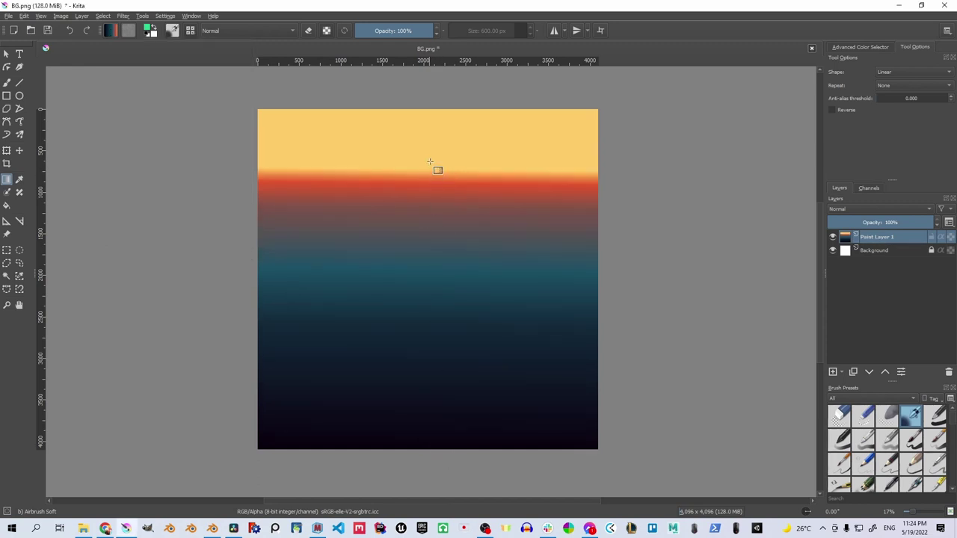
pyautogui.scroll(-5, 439, 427)
pyautogui.scroll(2, 442, 380)
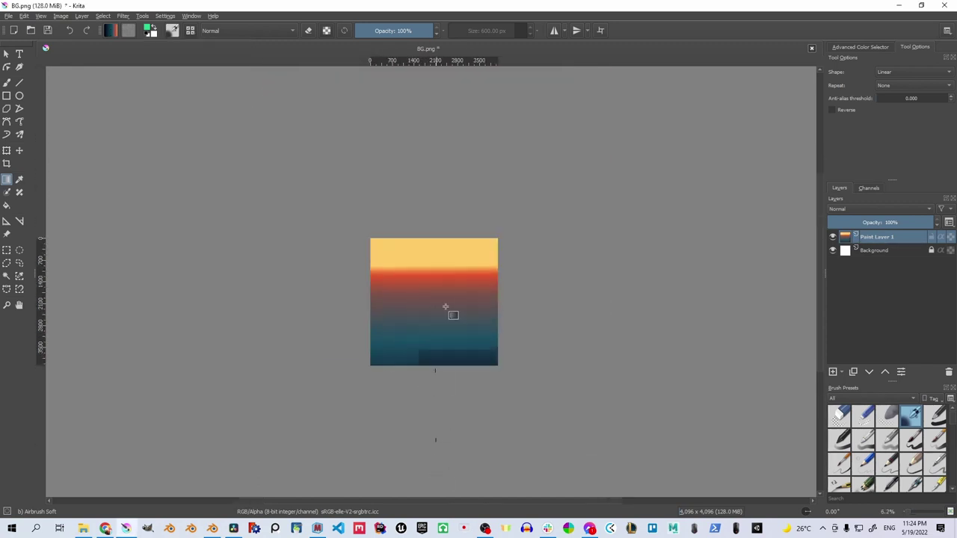
pyautogui.moveTo(433, 288); pyautogui.dragTo(465, 346)
pyautogui.scroll(2, 466, 346)
pyautogui.click(8, 16)
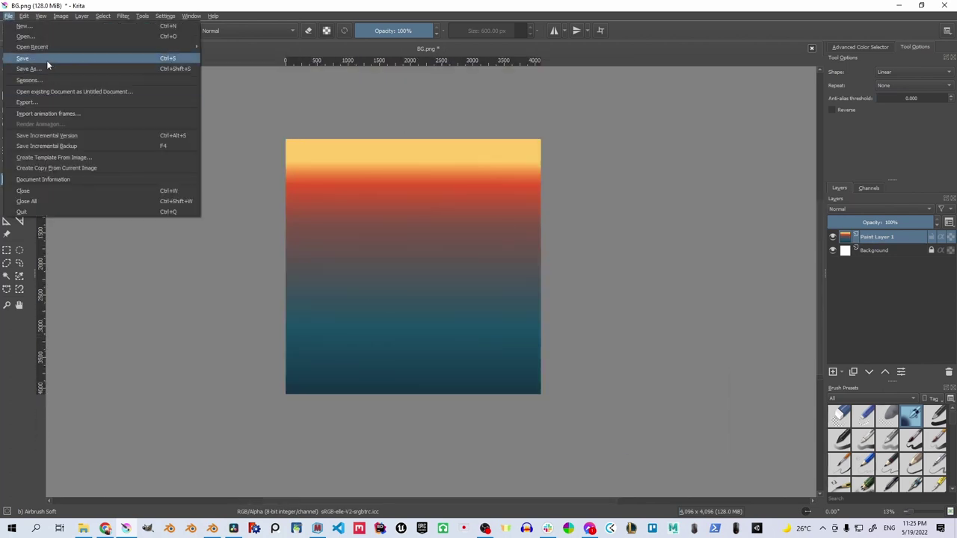
pyautogui.click(46, 60)
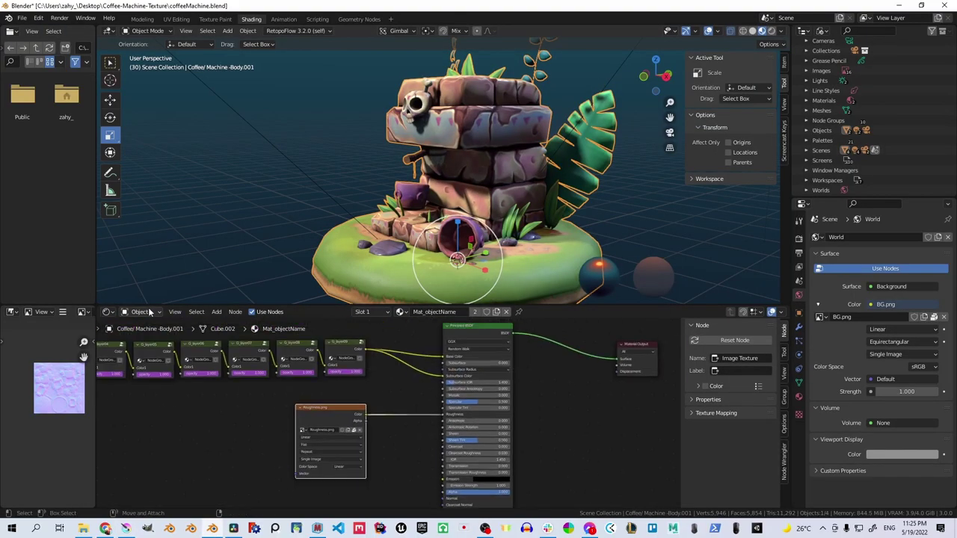
# Show and reload the updated BG.png in the Texture Paint workspace's image editor.
pyautogui.click(215, 19)
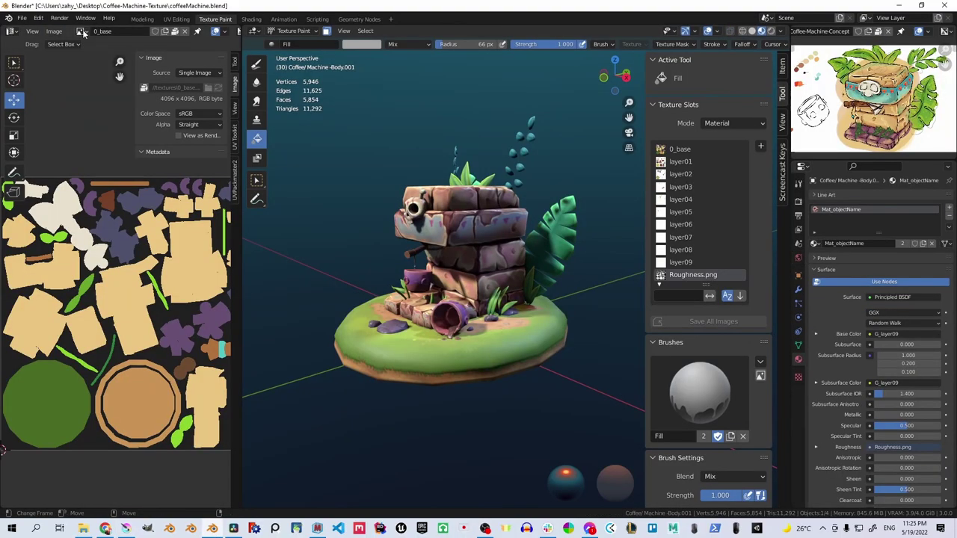
pyautogui.click(207, 88)
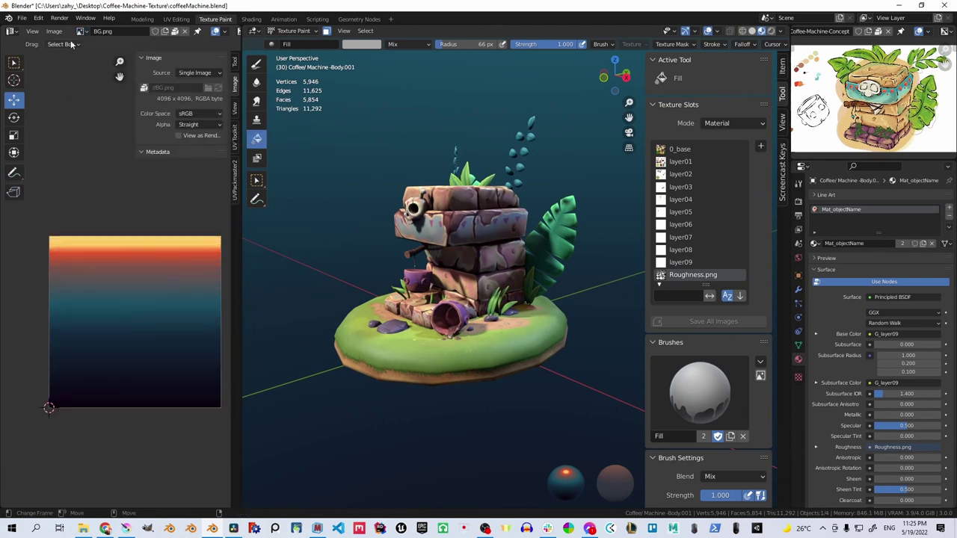
pyautogui.moveTo(486, 314)
pyautogui.mouseDown(button='middle')
pyautogui.moveTo(533, 303)
pyautogui.moveTo(500, 323)
pyautogui.mouseUp(button='middle')
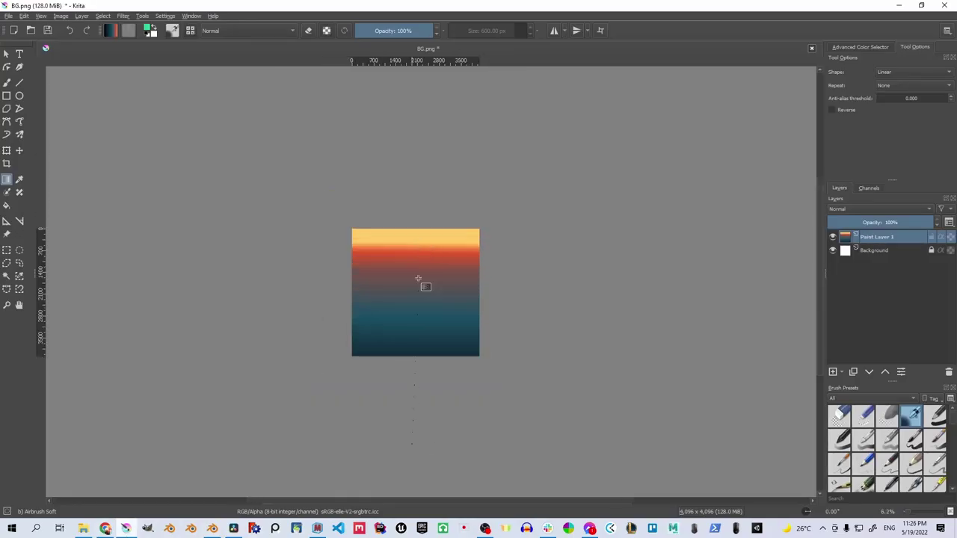
# Save BG.png again in Krita and inspect the skull block and lower stone blocks.
pyautogui.click(8, 15)
pyautogui.click(35, 64)
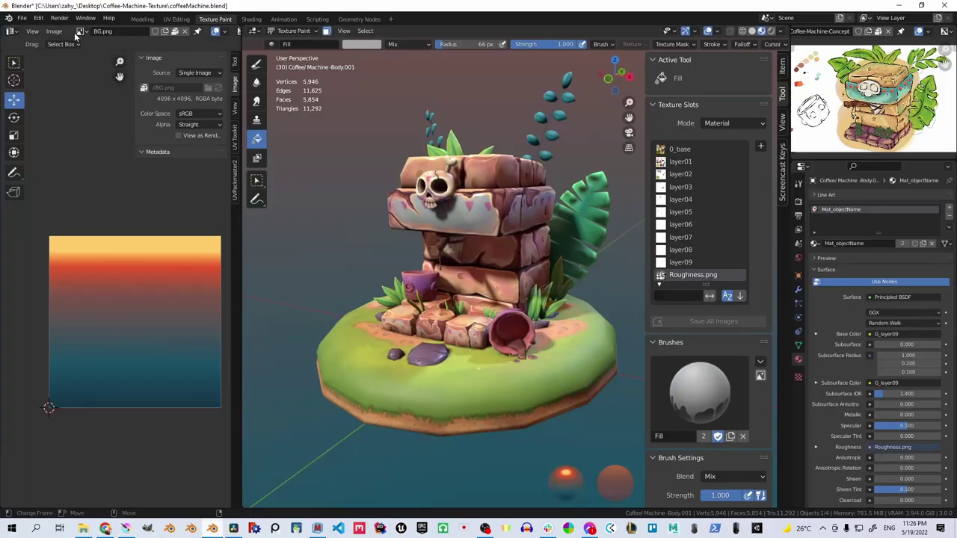
pyautogui.moveTo(434, 260); pyautogui.dragTo(479, 224, button='middle')
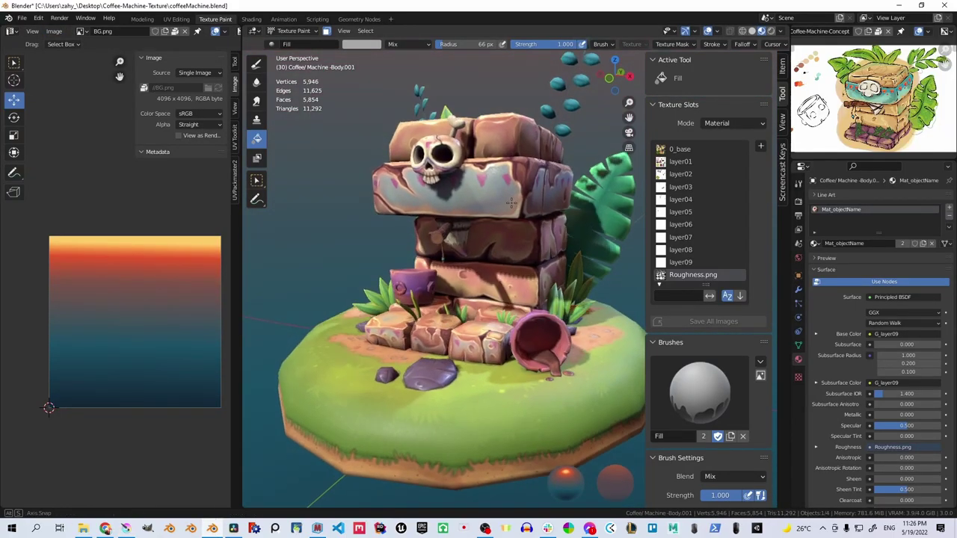
pyautogui.scroll(5, 505, 181)
pyautogui.moveTo(505, 181)
pyautogui.mouseDown(button='middle')
pyautogui.moveTo(607, 258)
pyautogui.moveTo(487, 336)
pyautogui.mouseUp(button='middle')
pyautogui.scroll(-5, 607, 258)
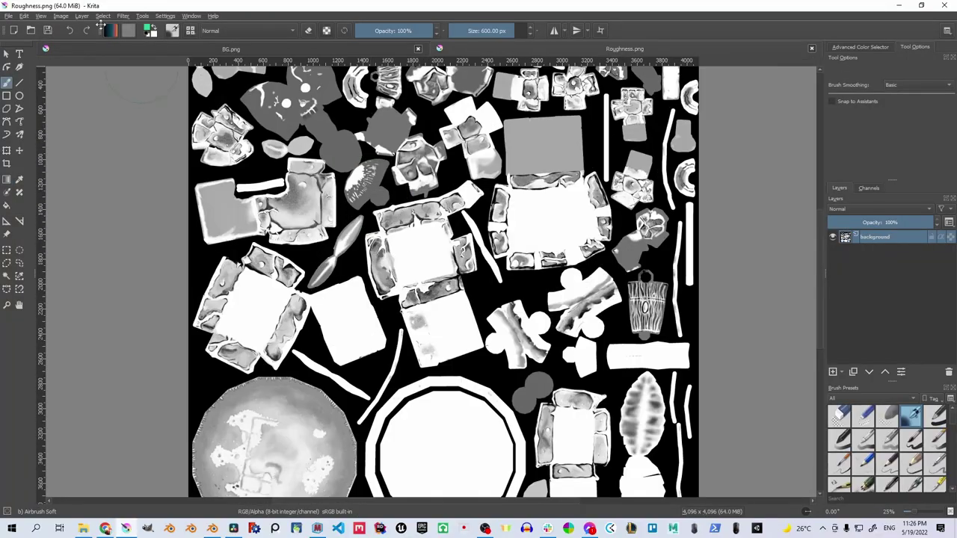
# Apply a Levels filter to Roughness.png with the output white level lowered to 187.
pyautogui.click(60, 16)
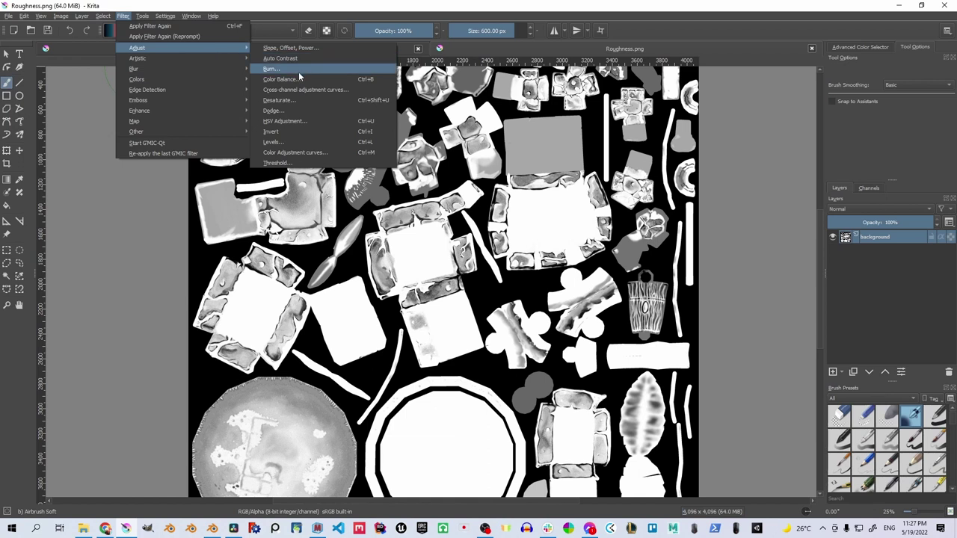
pyautogui.click(273, 141)
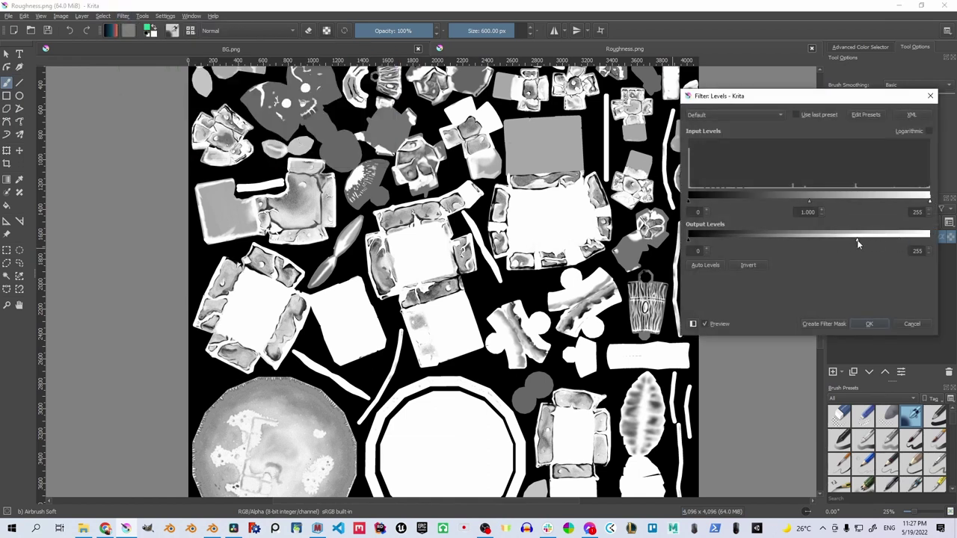
pyautogui.moveTo(858, 243); pyautogui.dragTo(868, 247)
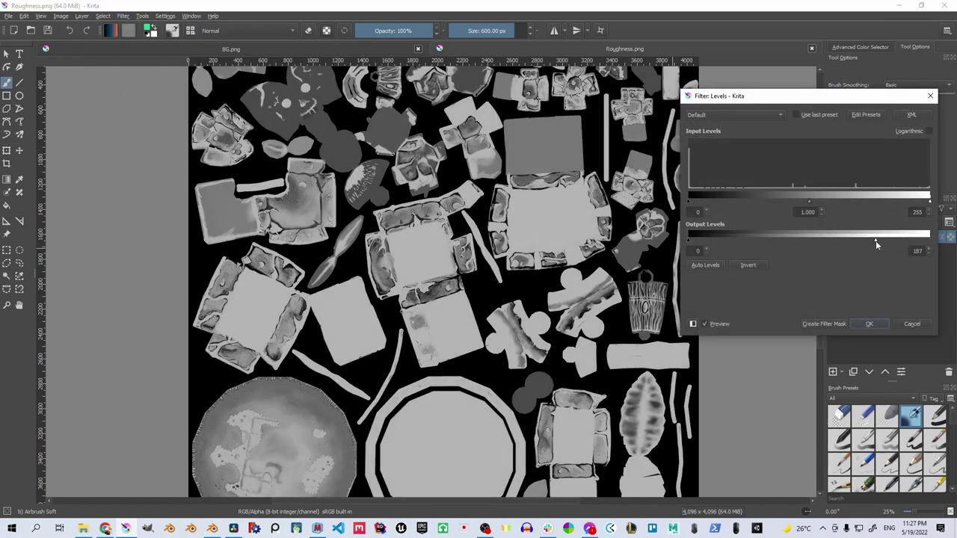
pyautogui.press('Return')
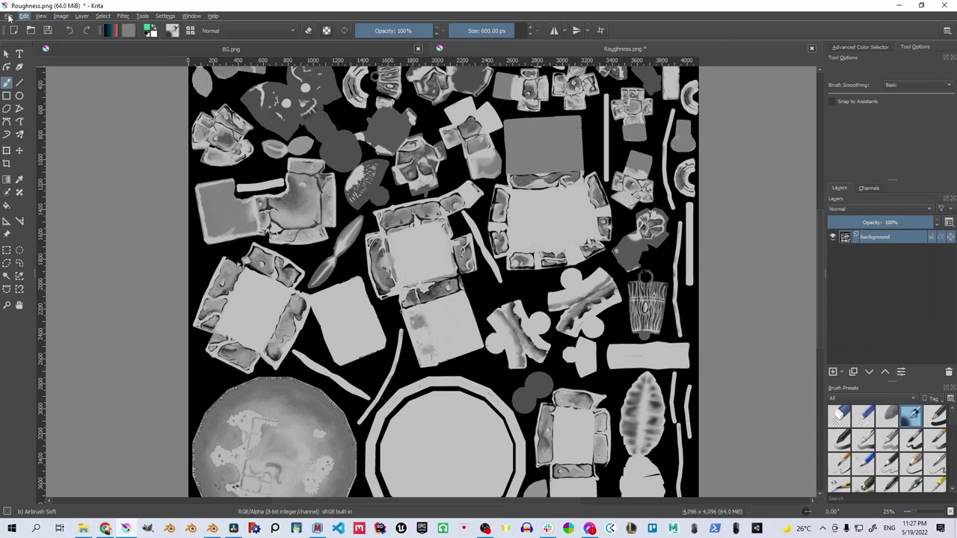
# Save Roughness.png and confirm the PNG save options.
pyautogui.click(8, 16)
pyautogui.click(26, 75)
pyautogui.hotkey('alt', 'Tab')
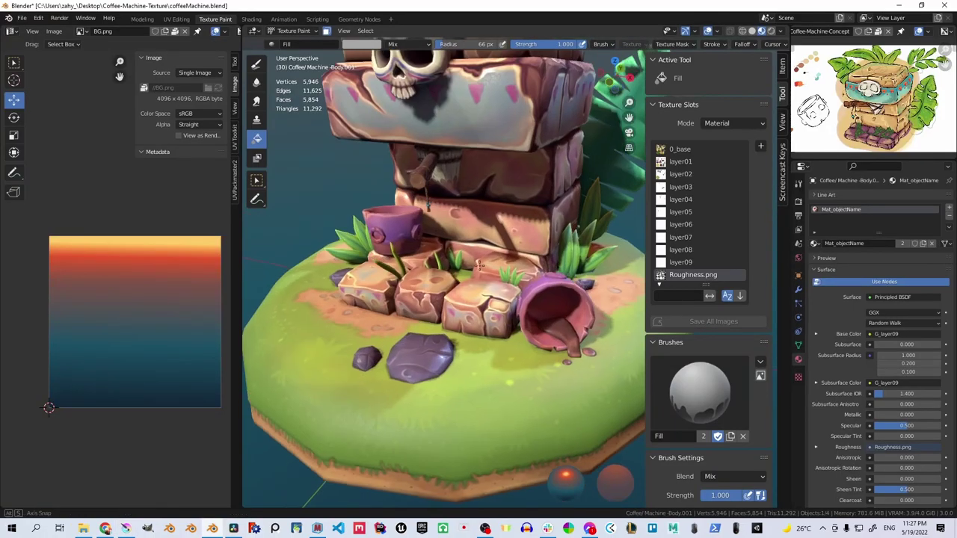
# View the reloaded Roughness.png, then switch to the Shading workspace with the node editor below.
pyautogui.click(110, 112)
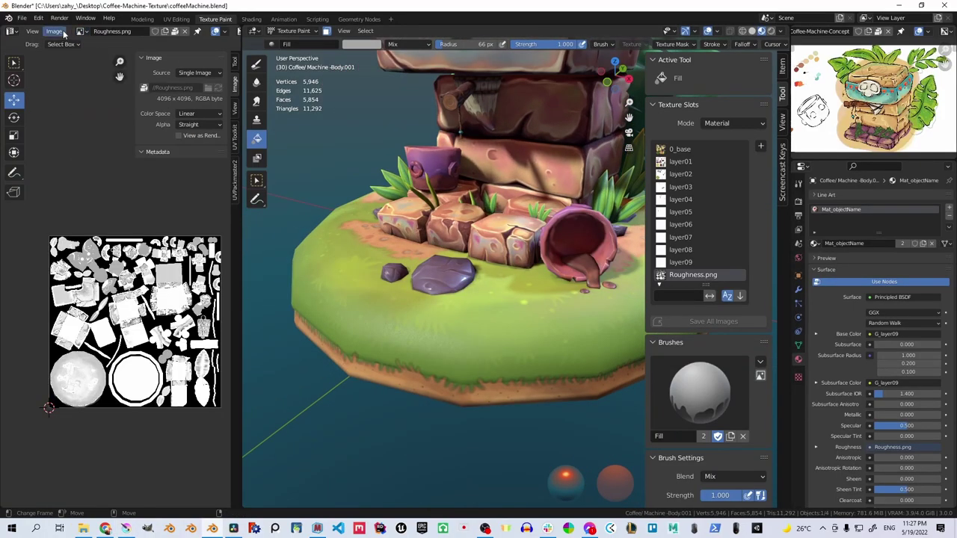
pyautogui.moveTo(523, 340)
pyautogui.mouseDown(button='middle')
pyautogui.moveTo(538, 283)
pyautogui.moveTo(478, 267)
pyautogui.moveTo(524, 270)
pyautogui.moveTo(494, 284)
pyautogui.mouseUp(button='middle')
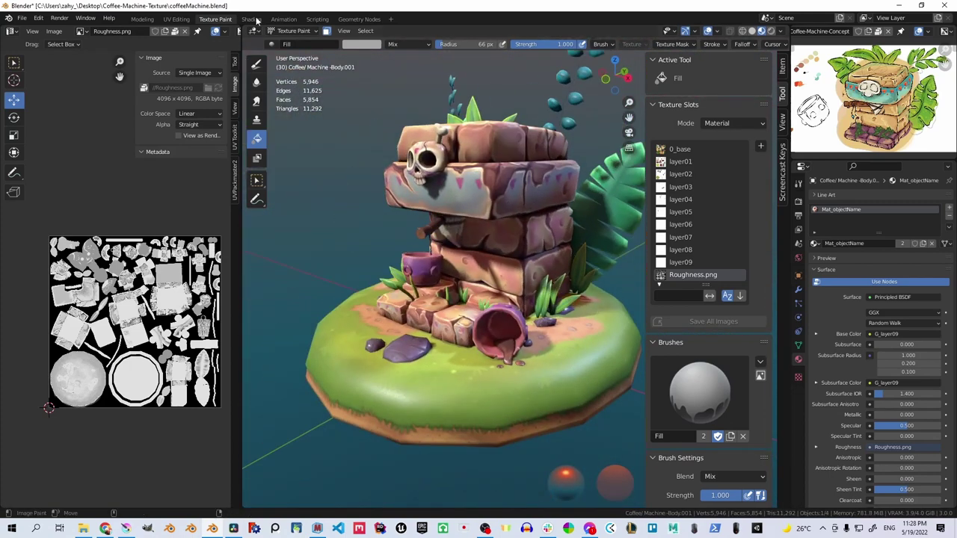
pyautogui.click(255, 19)
# Show the object's material nodes and set the Principled BSDF Subsurface to 0.2.
pyautogui.click(148, 325)
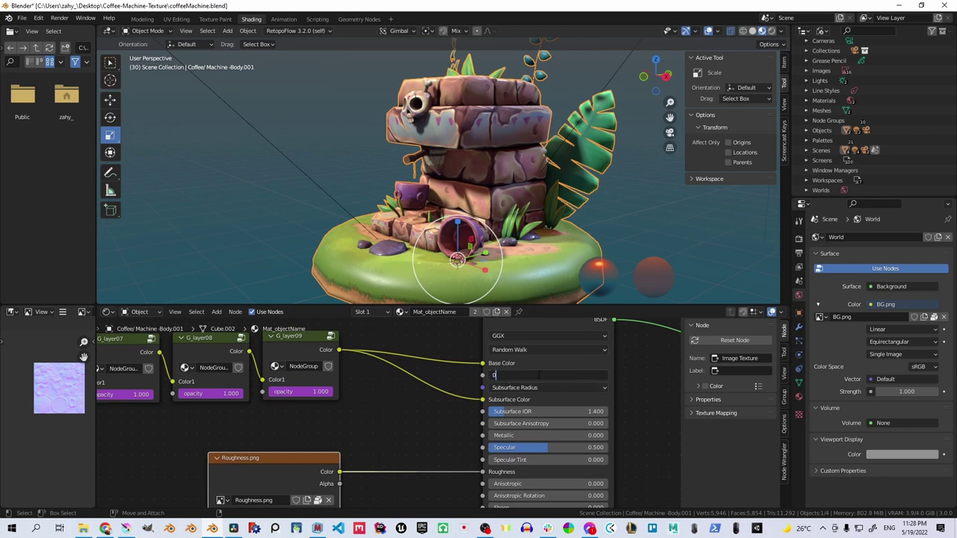
pyautogui.press('Return')
pyautogui.moveTo(448, 306); pyautogui.dragTo(449, 451)
pyautogui.moveTo(449, 247); pyautogui.dragTo(411, 131, button='middle')
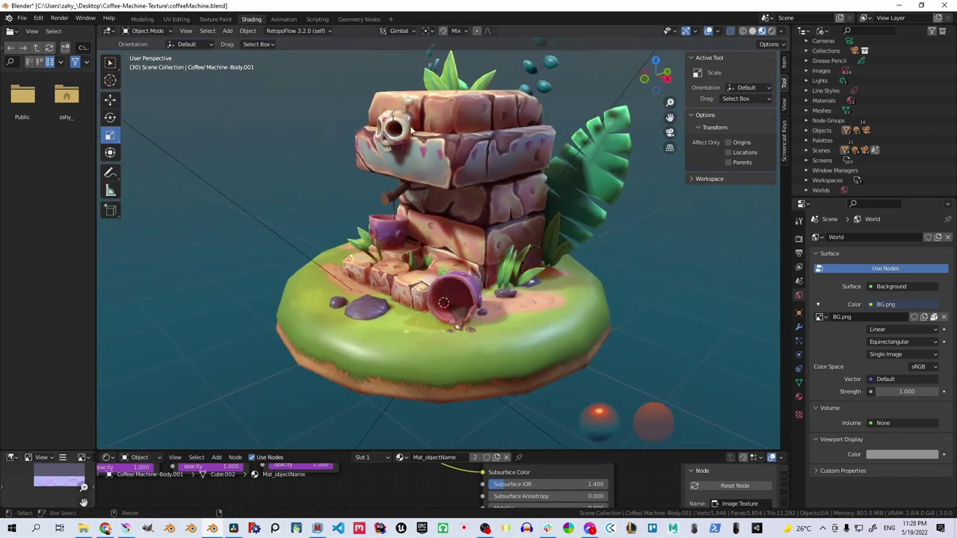
pyautogui.moveTo(449, 452); pyautogui.dragTo(449, 354)
pyautogui.doubleClick(550, 401)
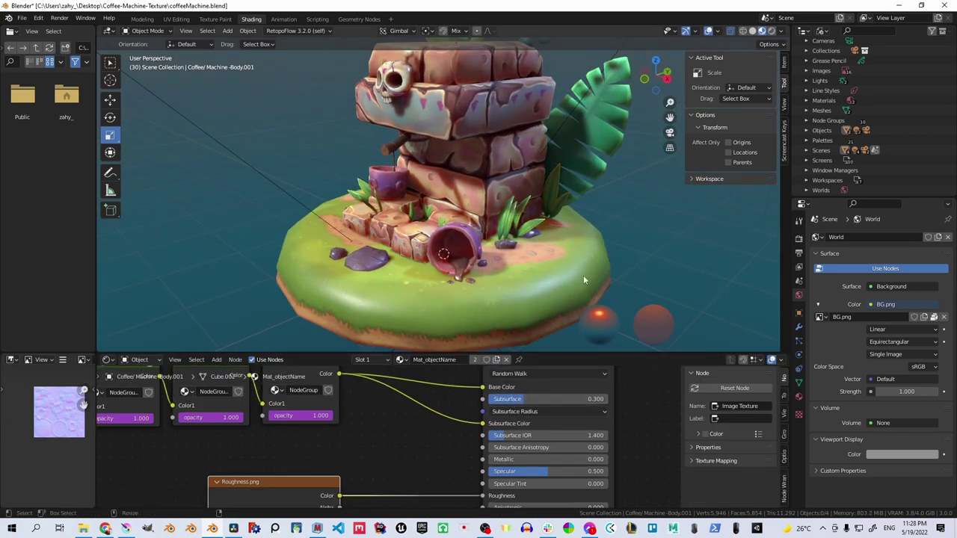
pyautogui.moveTo(585, 280); pyautogui.dragTo(512, 238, button='middle')
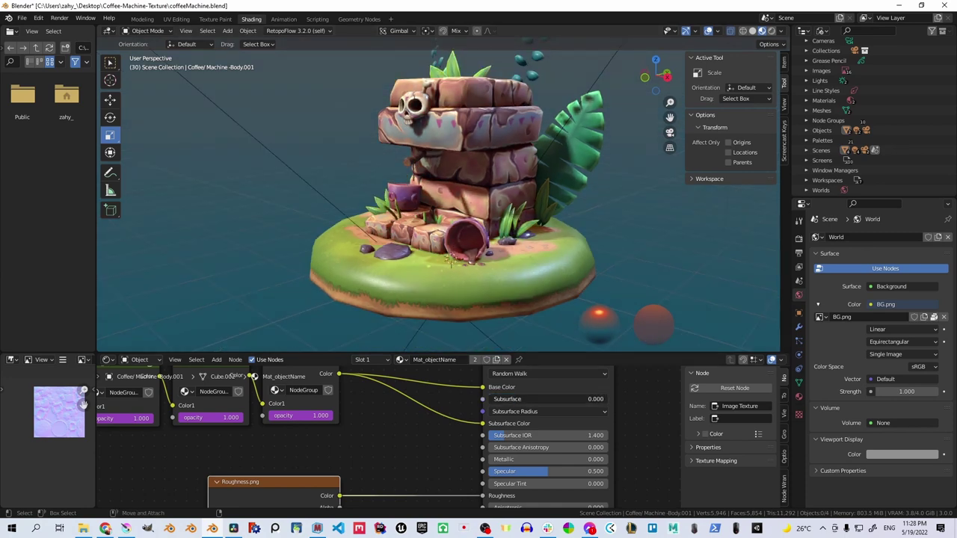
pyautogui.moveTo(562, 202); pyautogui.dragTo(480, 253, button='middle')
pyautogui.scroll(3, 500, 209)
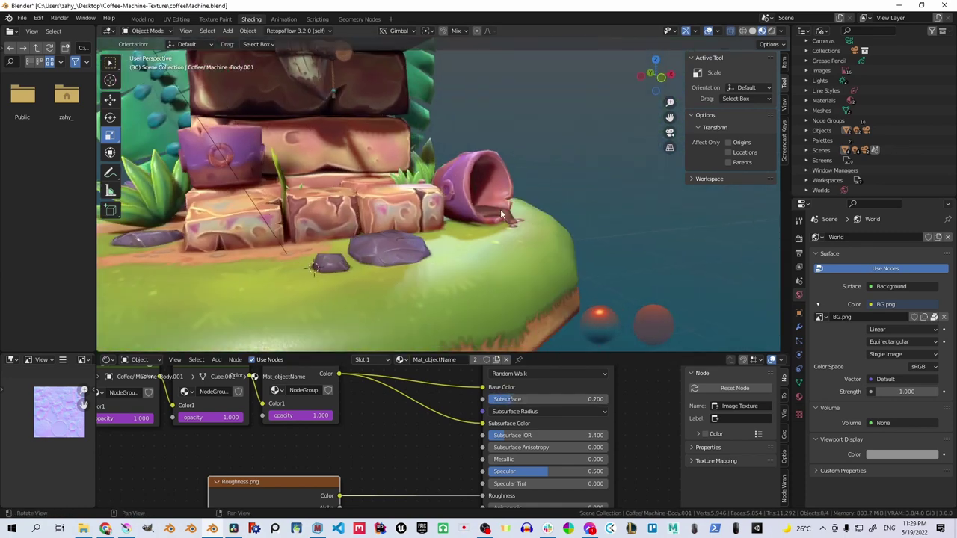
pyautogui.scroll(4, 457, 247)
pyautogui.scroll(2, 484, 215)
pyautogui.scroll(-6, 485, 215)
pyautogui.moveTo(484, 214); pyautogui.dragTo(522, 200, button='middle')
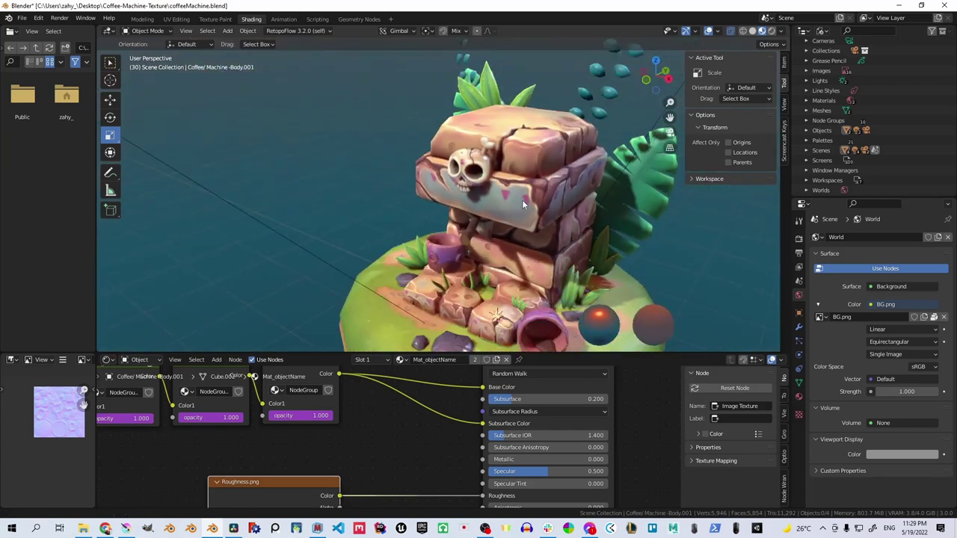
# In Render Properties, raise SSS Samples to 10 and enable Screen Space Reflections.
pyautogui.click(799, 220)
pyautogui.scroll(-1, 843, 409)
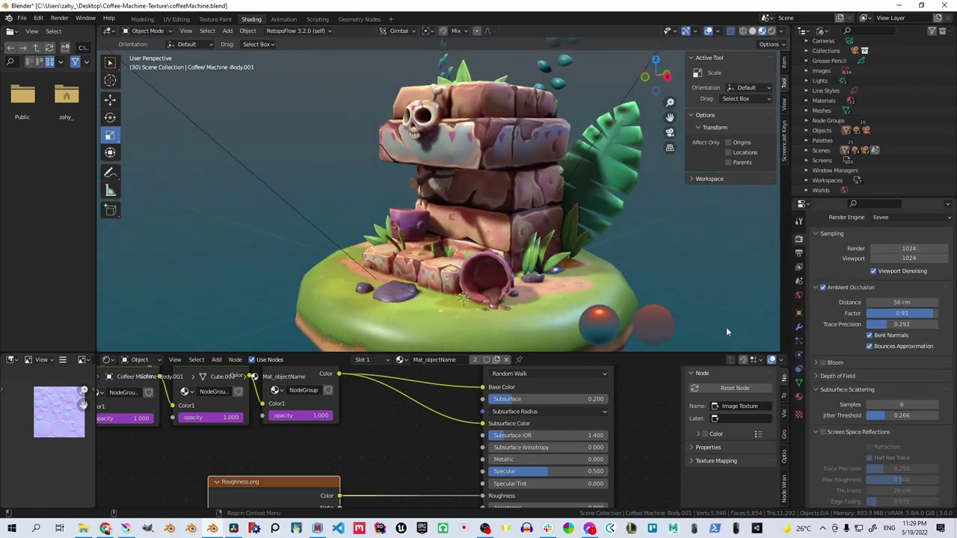
pyautogui.scroll(2, 726, 332)
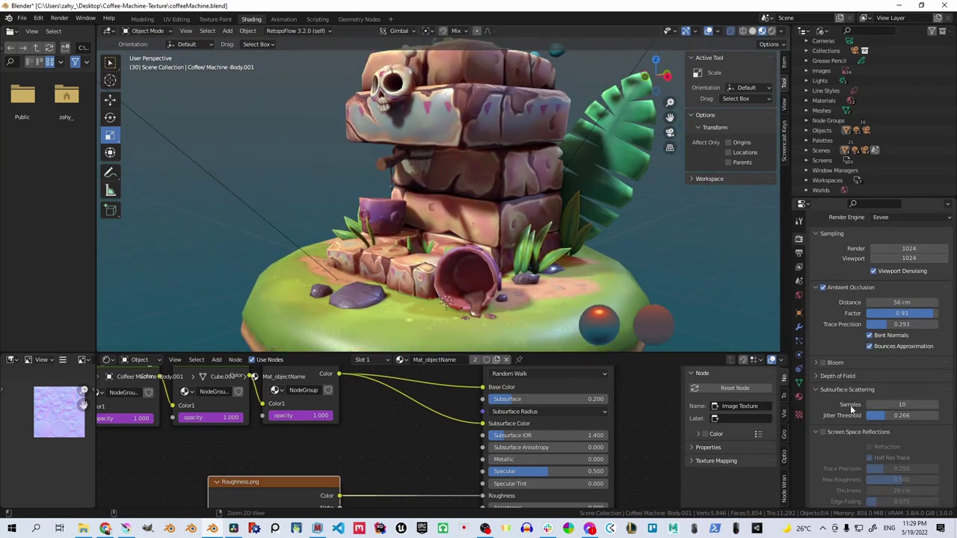
pyautogui.moveTo(643, 284); pyautogui.dragTo(580, 246, button='middle')
pyautogui.scroll(3, 504, 232)
pyautogui.scroll(-3, 500, 190)
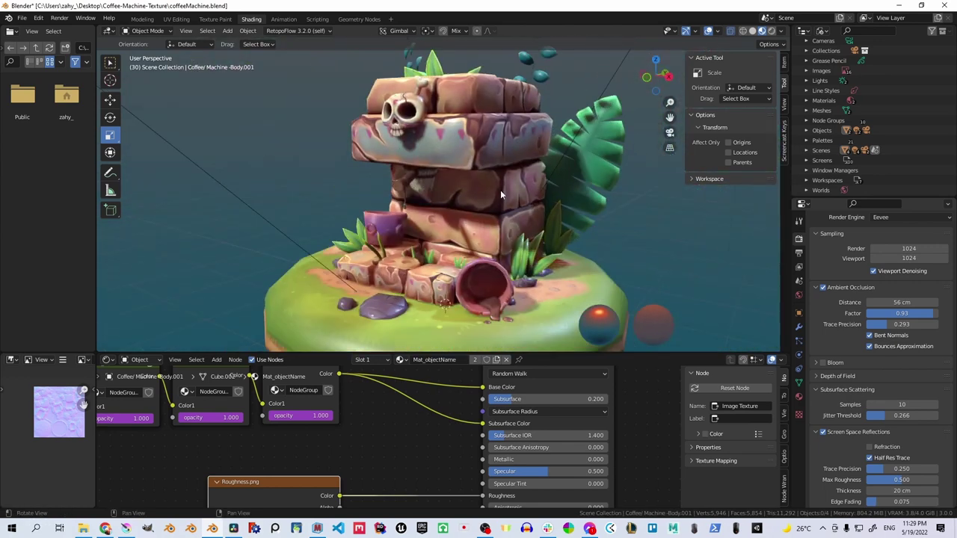
pyautogui.moveTo(500, 190)
pyautogui.mouseDown(button='middle')
pyautogui.moveTo(580, 222)
pyautogui.moveTo(528, 227)
pyautogui.moveTo(540, 278)
pyautogui.moveTo(527, 285)
pyautogui.moveTo(444, 197)
pyautogui.moveTo(502, 246)
pyautogui.mouseUp(button='middle')
pyautogui.scroll(4, 461, 205)
pyautogui.scroll(-2, 484, 209)
pyautogui.scroll(-2, 490, 207)
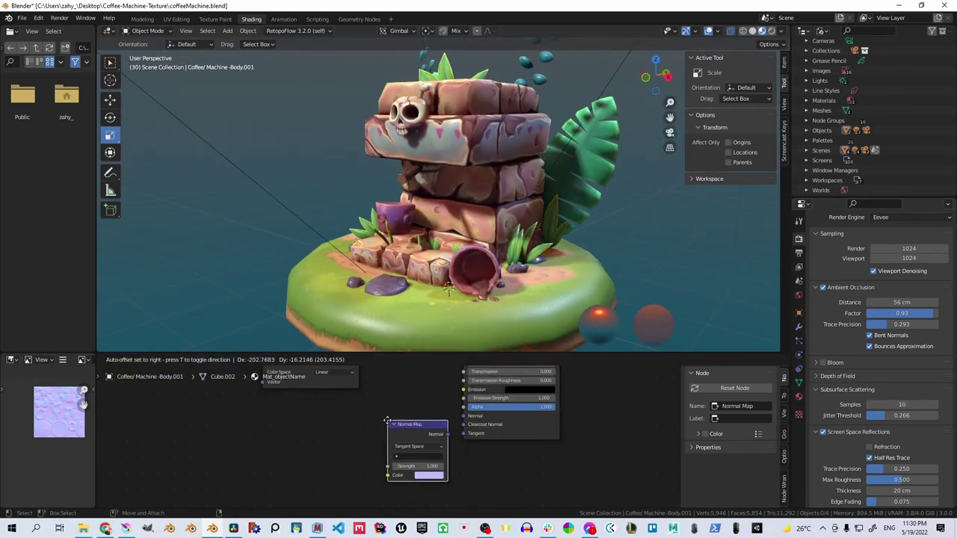
# Add an Image Texture with Normal_map.png set to Non-Color, feeding the Normal Map node.
pyautogui.moveTo(387, 421); pyautogui.dragTo(362, 411)
pyautogui.hotkey('shift', 'a')
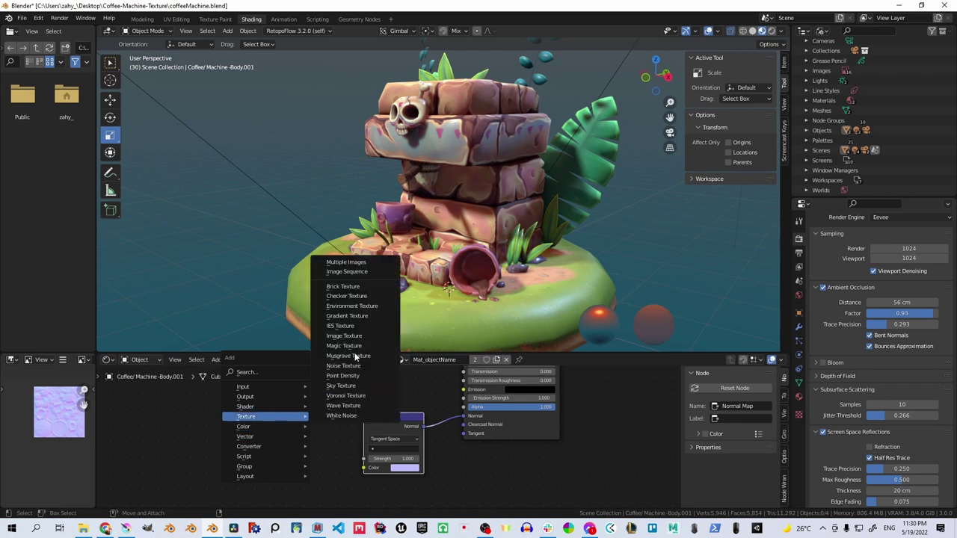
pyautogui.click(296, 449)
pyautogui.doubleClick(349, 267)
pyautogui.moveTo(298, 417); pyautogui.dragTo(364, 468)
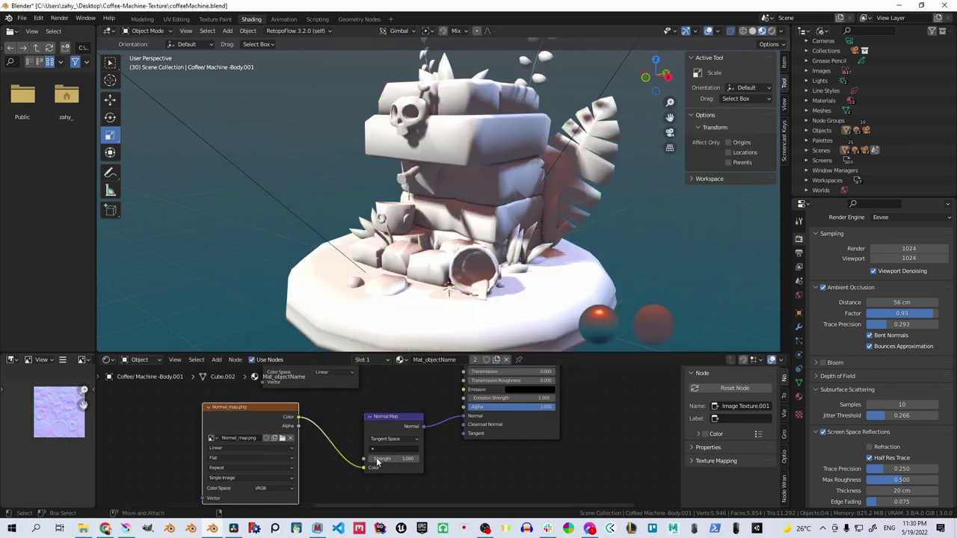
pyautogui.scroll(3, 469, 230)
pyautogui.click(280, 487)
pyautogui.click(270, 455)
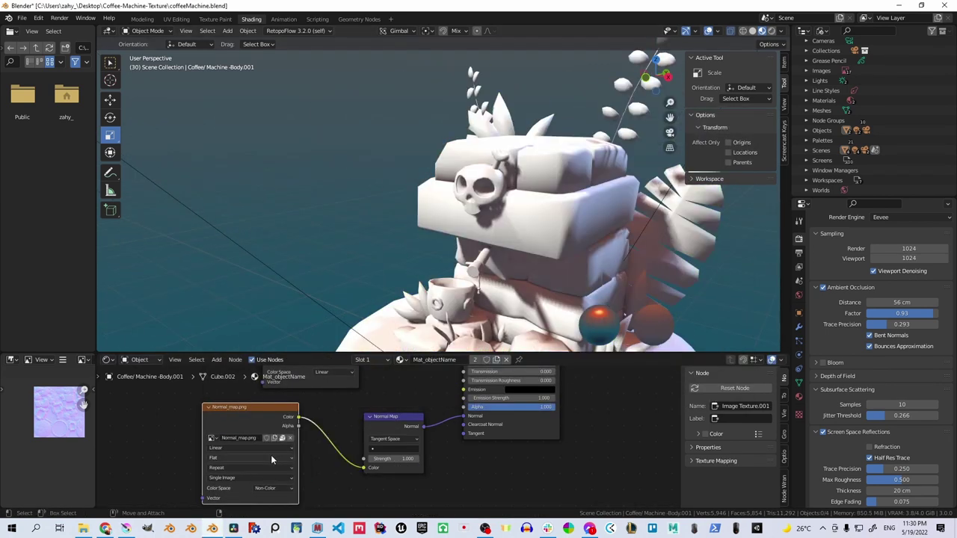
pyautogui.scroll(-3, 459, 219)
pyautogui.scroll(5, 469, 169)
# Reconnect the G_layer09 painted colour to the Principled BSDF Base Color.
pyautogui.moveTo(469, 170)
pyautogui.mouseDown(button='middle')
pyautogui.moveTo(526, 225)
pyautogui.moveTo(493, 220)
pyautogui.moveTo(562, 165)
pyautogui.moveTo(513, 221)
pyautogui.moveTo(544, 174)
pyautogui.moveTo(485, 222)
pyautogui.moveTo(552, 151)
pyautogui.mouseUp(button='middle')
pyautogui.scroll(3, 544, 174)
pyautogui.scroll(-4, 485, 221)
pyautogui.scroll(4, 552, 150)
pyautogui.moveTo(524, 188)
pyautogui.mouseDown(button='middle')
pyautogui.moveTo(486, 246)
pyautogui.moveTo(493, 196)
pyautogui.moveTo(510, 194)
pyautogui.moveTo(440, 250)
pyautogui.moveTo(460, 247)
pyautogui.moveTo(442, 176)
pyautogui.mouseUp(button='middle')
pyautogui.scroll(3, 437, 426)
pyautogui.click(530, 429)
pyautogui.scroll(3, 511, 194)
pyautogui.scroll(-3, 506, 216)
pyautogui.scroll(3, 441, 176)
pyautogui.scroll(-3, 364, 225)
pyautogui.moveTo(364, 225)
pyautogui.mouseDown(button='middle')
pyautogui.moveTo(551, 254)
pyautogui.moveTo(558, 230)
pyautogui.moveTo(524, 329)
pyautogui.mouseUp(button='middle')
pyautogui.moveTo(327, 418); pyautogui.dragTo(462, 430)
# Confirm the edited value and preview the textured diorama in a fullscreen viewport.
pyautogui.press('Return')
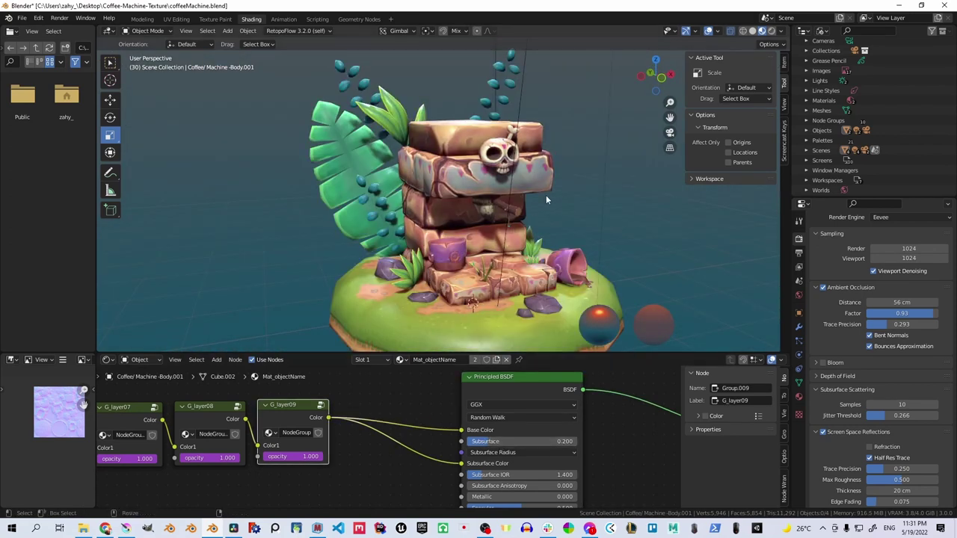
pyautogui.moveTo(546, 195)
pyautogui.mouseDown(button='middle')
pyautogui.moveTo(470, 243)
pyautogui.moveTo(496, 293)
pyautogui.moveTo(590, 314)
pyautogui.moveTo(576, 315)
pyautogui.moveTo(572, 335)
pyautogui.mouseUp(button='middle')
pyautogui.hotkey('ctrl', 'alt', 'space')
pyautogui.moveTo(521, 309)
pyautogui.mouseDown(button='middle')
pyautogui.moveTo(570, 247)
pyautogui.moveTo(522, 299)
pyautogui.mouseUp(button='middle')
pyautogui.scroll(3, 495, 326)
pyautogui.hotkey('ctrl', 'alt', 'space')
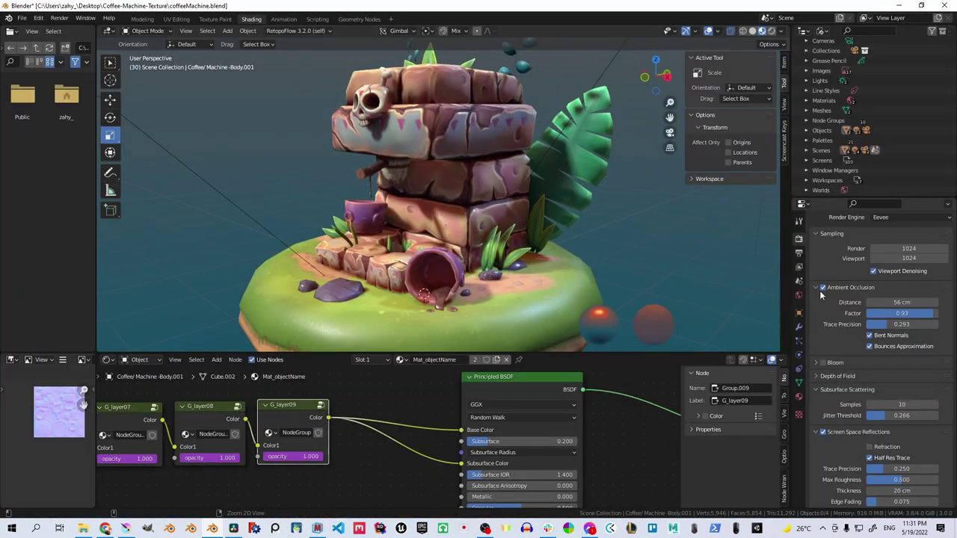
# Move the Normal_map node to the left to tidy the node layout.
pyautogui.moveTo(538, 224); pyautogui.dragTo(517, 215, button='middle')
pyautogui.scroll(5, 449, 194)
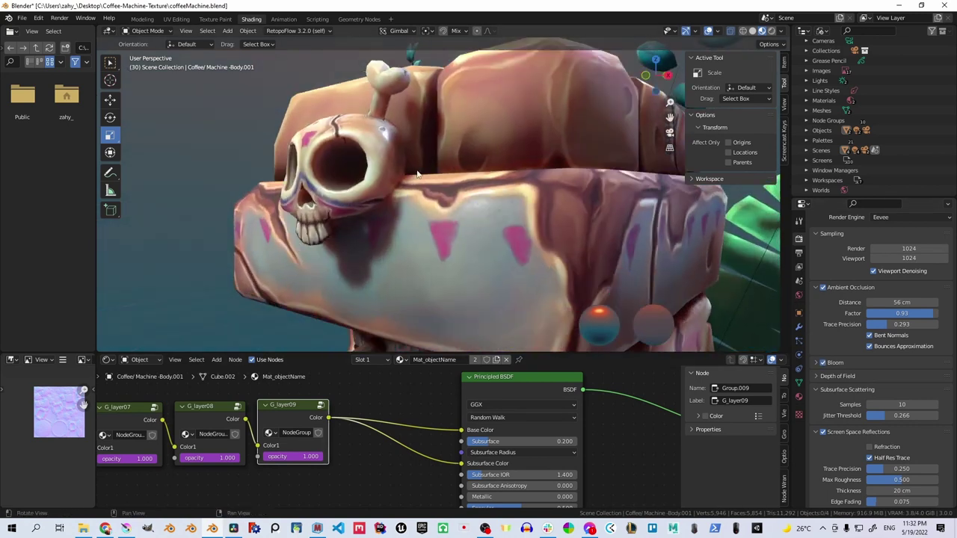
pyautogui.scroll(-5, 483, 255)
pyautogui.moveTo(484, 256); pyautogui.dragTo(524, 261, button='middle')
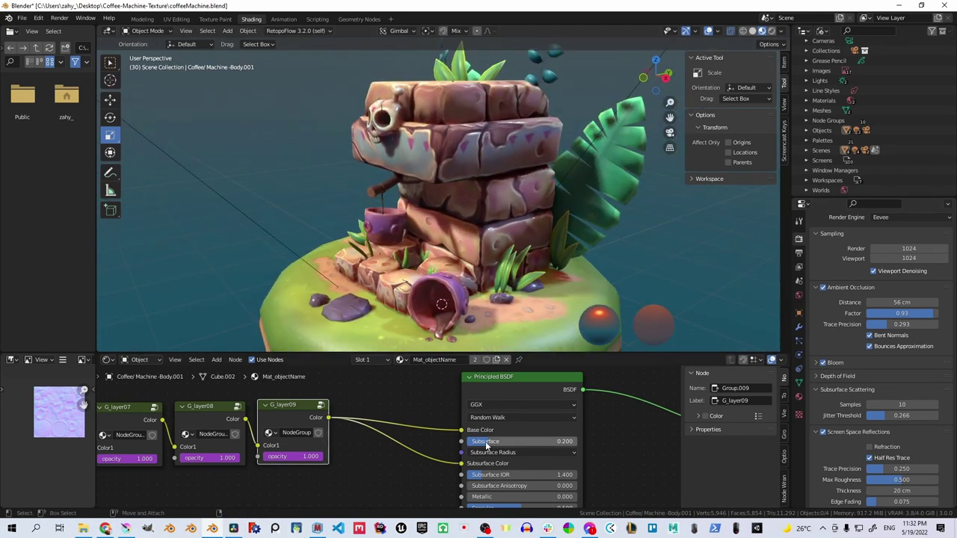
pyautogui.scroll(-2, 482, 432)
pyautogui.moveTo(273, 456); pyautogui.dragTo(225, 459)
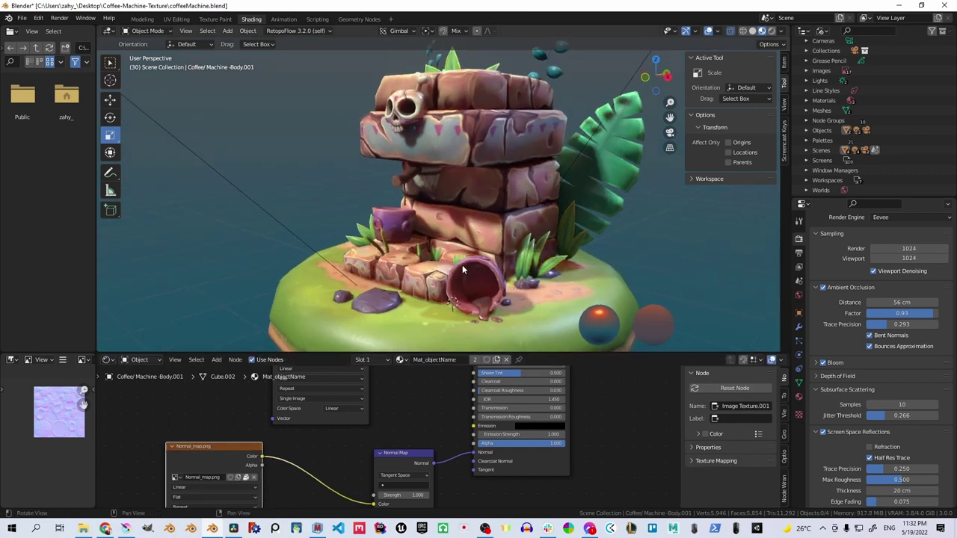
pyautogui.scroll(5, 492, 273)
pyautogui.moveTo(492, 273)
pyautogui.mouseDown(button='middle')
pyautogui.moveTo(572, 222)
pyautogui.moveTo(453, 244)
pyautogui.mouseUp(button='middle')
pyautogui.scroll(-5, 572, 222)
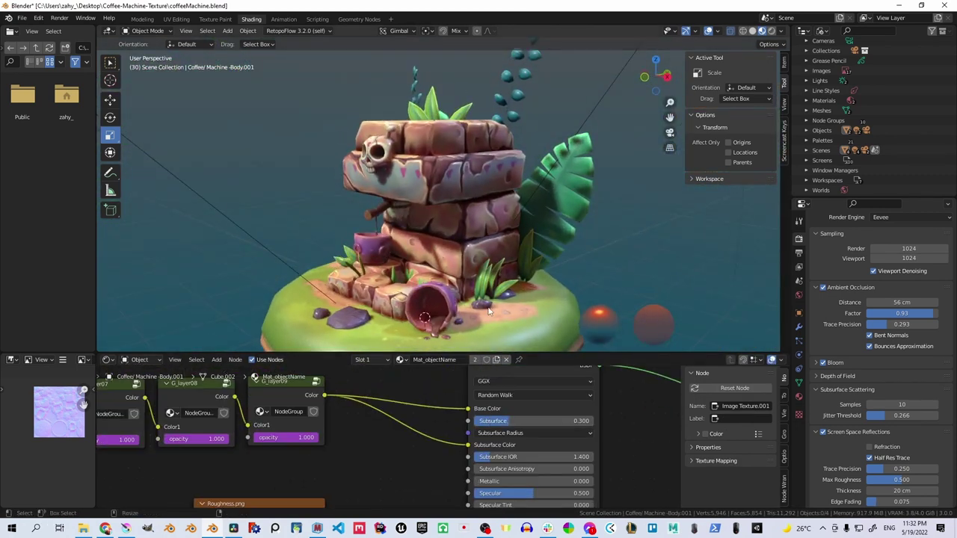
pyautogui.moveTo(489, 311); pyautogui.dragTo(497, 344, button='middle')
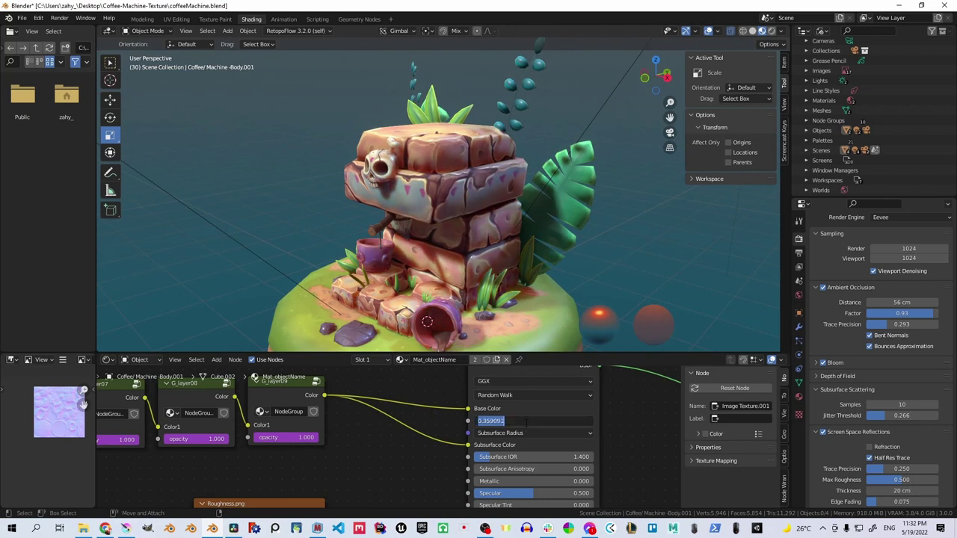
pyautogui.moveTo(591, 314); pyautogui.dragTo(549, 177, button='middle')
pyautogui.scroll(3, 549, 177)
pyautogui.write('0.2')
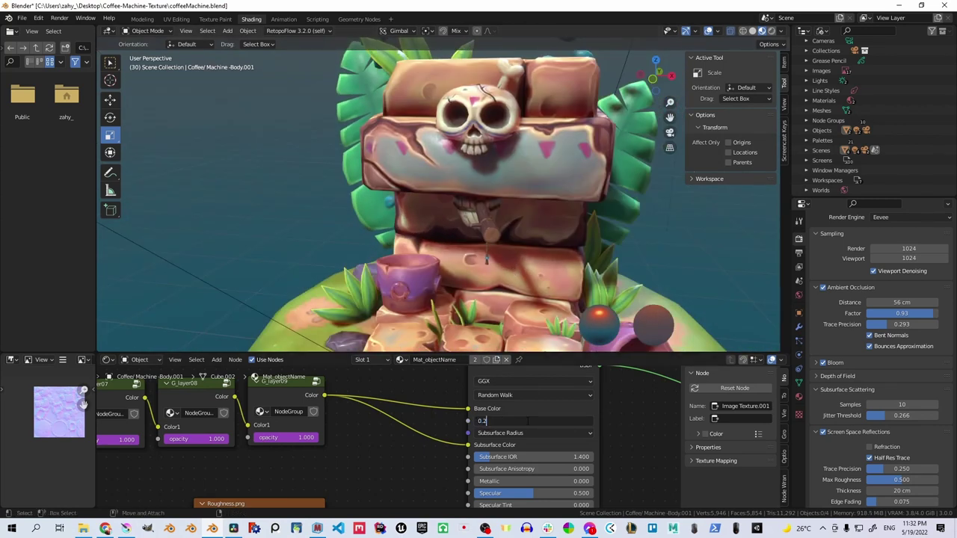
# Keep Subsurface at 0.2, finish placing the nodes, and view the diorama fullscreen without UI.
pyautogui.press('Return')
pyautogui.moveTo(449, 224)
pyautogui.mouseDown(button='middle')
pyautogui.moveTo(406, 160)
pyautogui.moveTo(495, 224)
pyautogui.moveTo(460, 223)
pyautogui.mouseUp(button='middle')
pyautogui.scroll(-4, 496, 224)
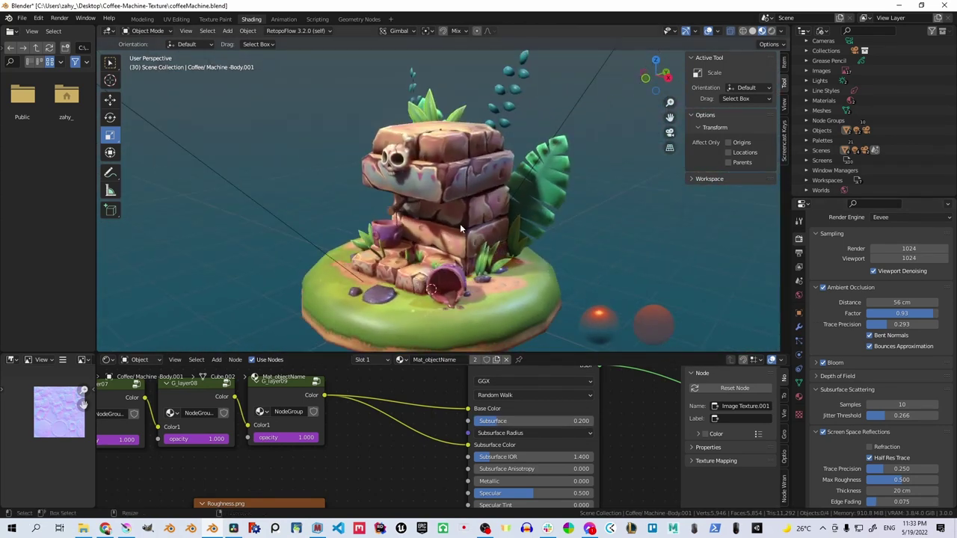
pyautogui.moveTo(531, 218); pyautogui.dragTo(381, 412, button='middle')
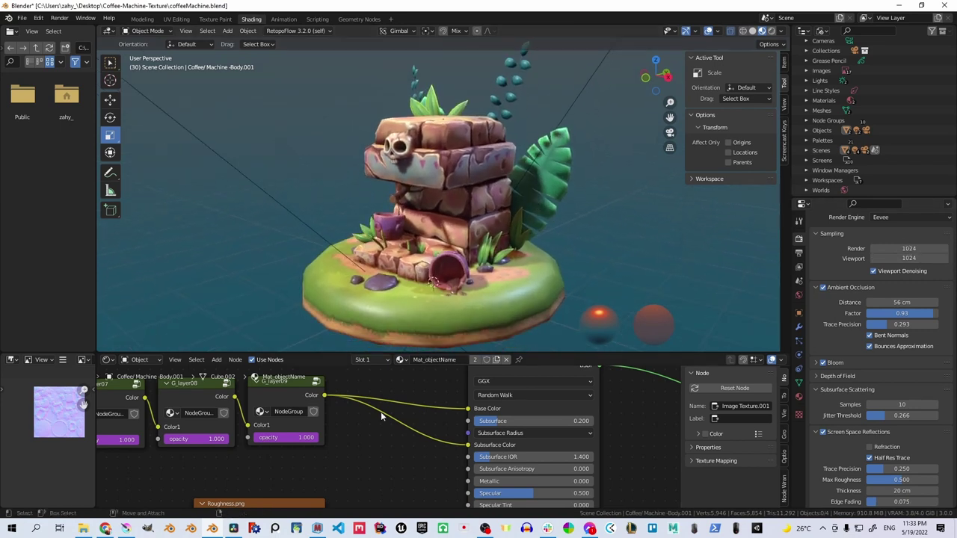
pyautogui.click(318, 464)
pyautogui.scroll(-2, 317, 464)
pyautogui.click(378, 432)
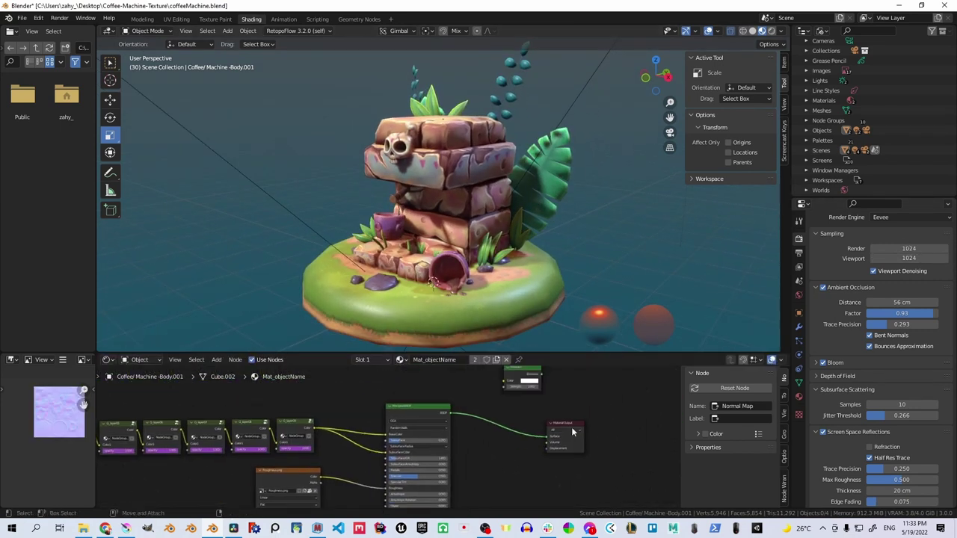
pyautogui.hotkey('ctrl', 'alt', 'space')
pyautogui.moveTo(516, 296)
pyautogui.mouseDown(button='middle')
pyautogui.moveTo(490, 361)
pyautogui.moveTo(512, 356)
pyautogui.moveTo(420, 356)
pyautogui.moveTo(518, 315)
pyautogui.moveTo(562, 241)
pyautogui.mouseUp(button='middle')
# Set the world background Strength to 3 and review the diorama fullscreen from several angles.
pyautogui.hotkey('ctrl', 'alt', 'space')
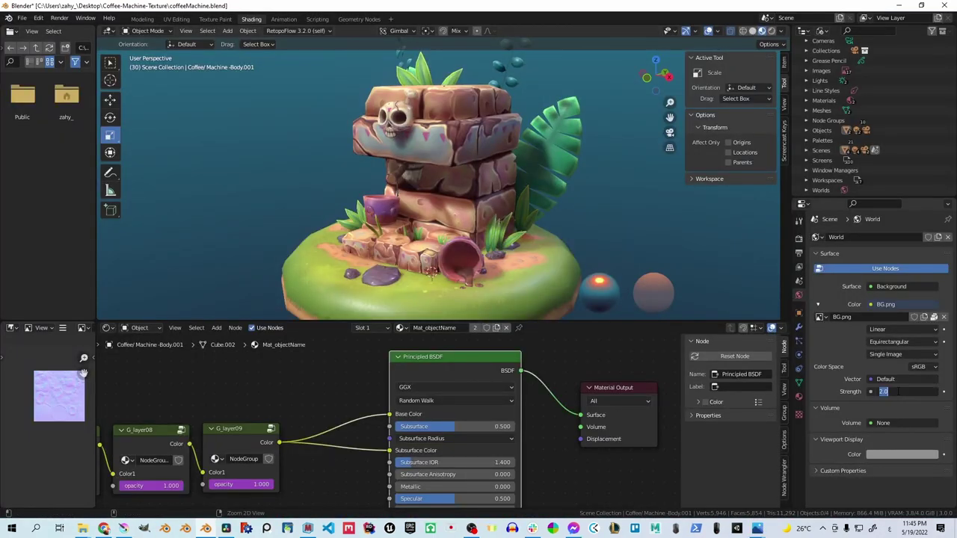
pyautogui.write('3')
pyautogui.press('Return')
pyautogui.hotkey('ctrl', 'alt', 'space')
pyautogui.moveTo(619, 245)
pyautogui.mouseDown(button='middle')
pyautogui.moveTo(572, 285)
pyautogui.moveTo(752, 275)
pyautogui.moveTo(553, 274)
pyautogui.mouseUp(button='middle')
pyautogui.hotkey('ctrl', 'alt', 'space')
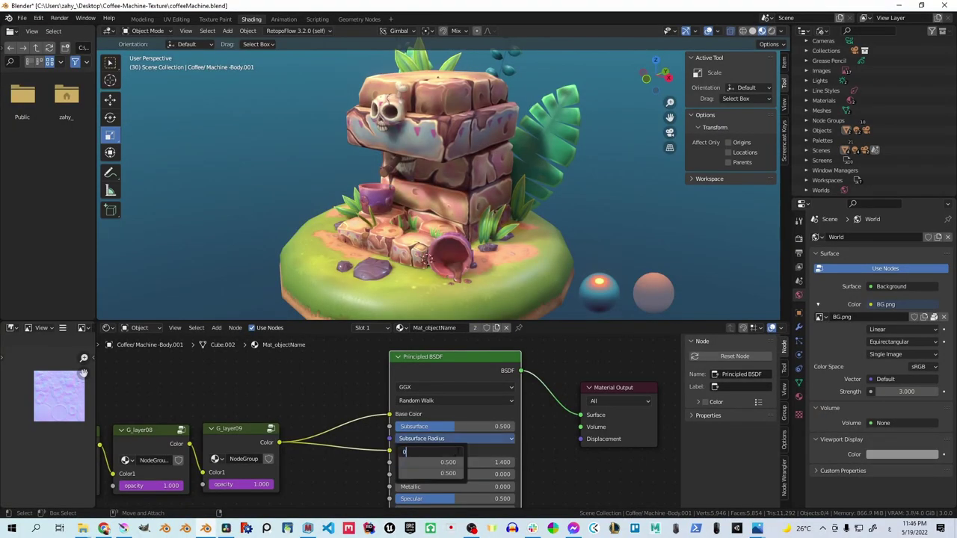
pyautogui.moveTo(567, 232)
pyautogui.mouseDown(button='middle')
pyautogui.moveTo(540, 193)
pyautogui.moveTo(491, 221)
pyautogui.mouseUp(button='middle')
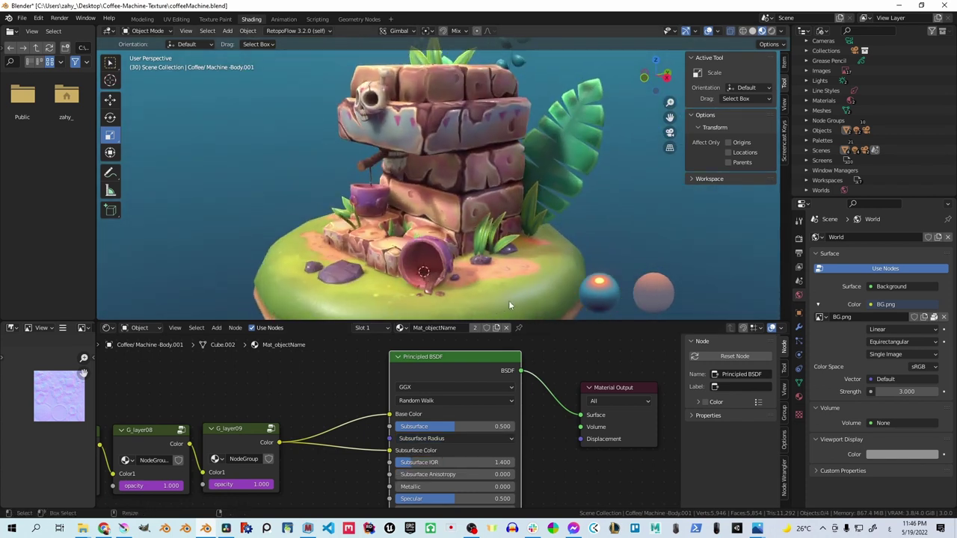
pyautogui.hotkey('ctrl', 'alt', 'space')
pyautogui.moveTo(526, 331); pyautogui.dragTo(507, 293, button='middle')
pyautogui.hotkey('ctrl', 'alt', 'space')
# Disconnect the painted colour from Base Color and compare the look fullscreen.
pyautogui.moveTo(390, 415); pyautogui.dragTo(390, 452)
pyautogui.moveTo(524, 270)
pyautogui.mouseDown(button='middle')
pyautogui.moveTo(538, 299)
pyautogui.moveTo(441, 246)
pyautogui.moveTo(483, 243)
pyautogui.mouseUp(button='middle')
pyautogui.hotkey('ctrl', 'alt', 'space')
pyautogui.scroll(4, 494, 262)
pyautogui.moveTo(507, 277)
pyautogui.mouseDown(button='middle')
pyautogui.moveTo(624, 262)
pyautogui.moveTo(494, 214)
pyautogui.mouseUp(button='middle')
pyautogui.scroll(-5, 624, 261)
pyautogui.hotkey('ctrl', 'alt', 'space')
# Reconnect G_layer09 to Base Color and Subsurface Color, then show the diorama fullscreen.
pyautogui.moveTo(280, 443); pyautogui.dragTo(389, 414)
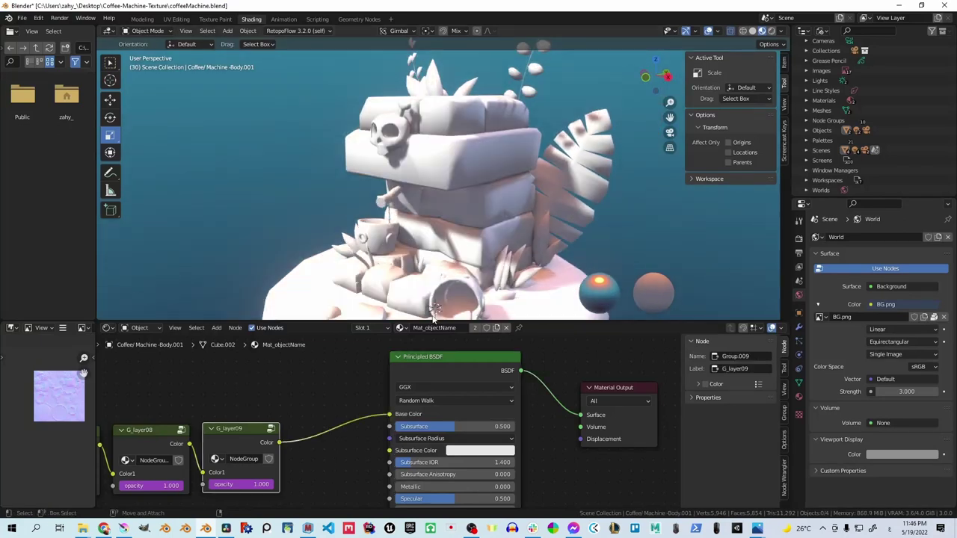
pyautogui.moveTo(389, 454); pyautogui.dragTo(390, 451)
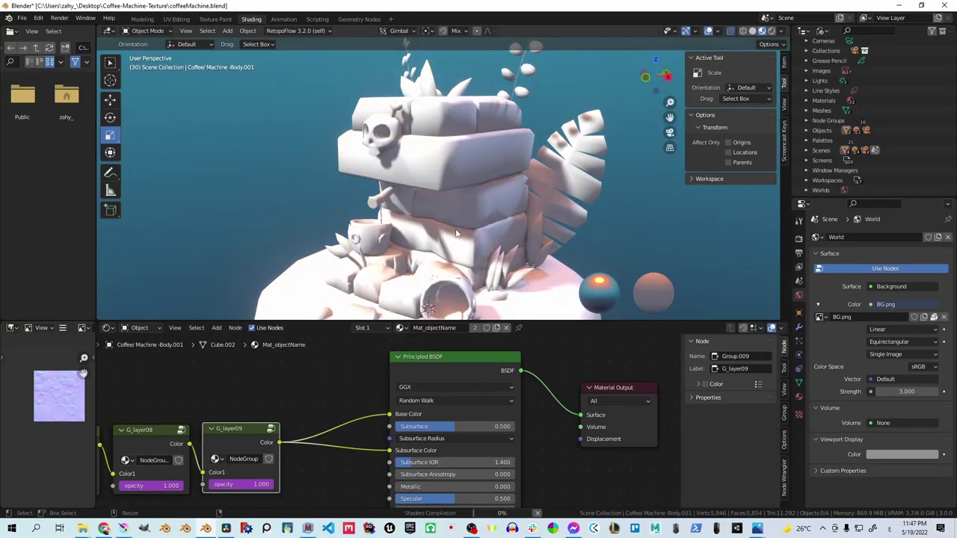
pyautogui.hotkey('ctrl', 'alt', 'space')
pyautogui.moveTo(501, 326)
pyautogui.mouseDown(button='middle')
pyautogui.moveTo(456, 315)
pyautogui.moveTo(504, 296)
pyautogui.moveTo(734, 268)
pyautogui.mouseUp(button='middle')
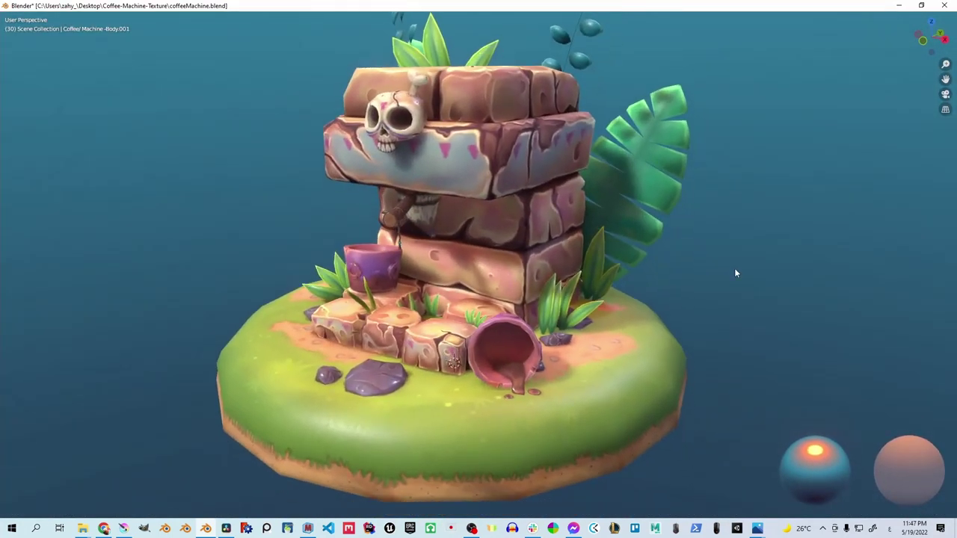